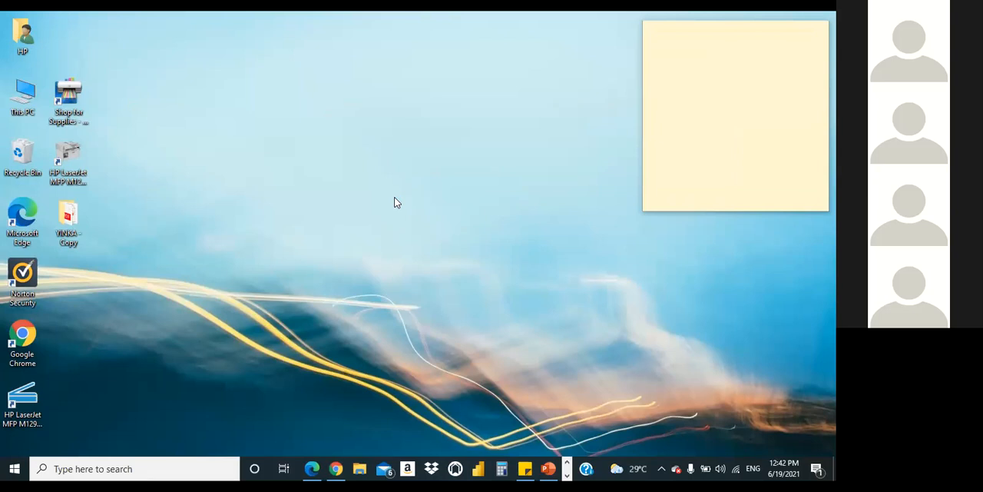
Step: Switch to Microsoft Edge and view the employee dashboard in Modelling1 - Copy.pdf
{"action": "left_click", "coordinate": [337, 467]}
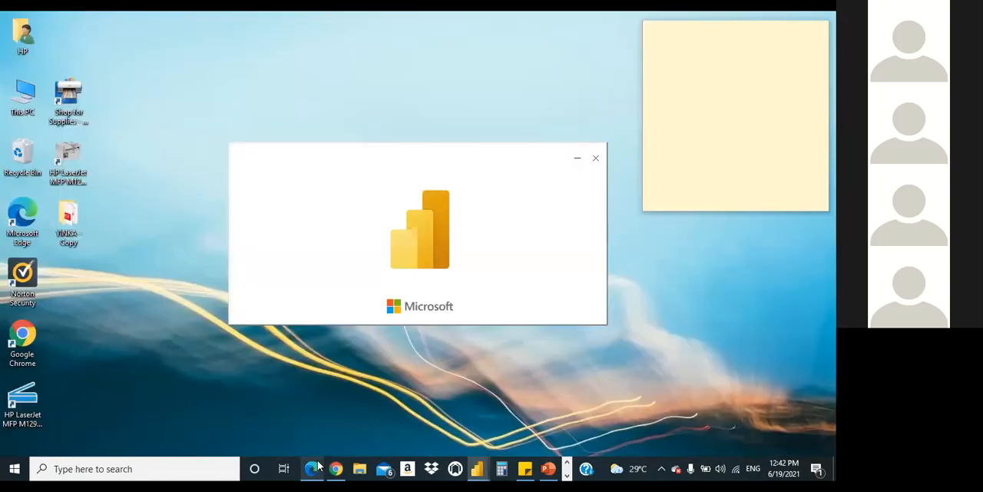
{"action": "left_click", "coordinate": [312, 467]}
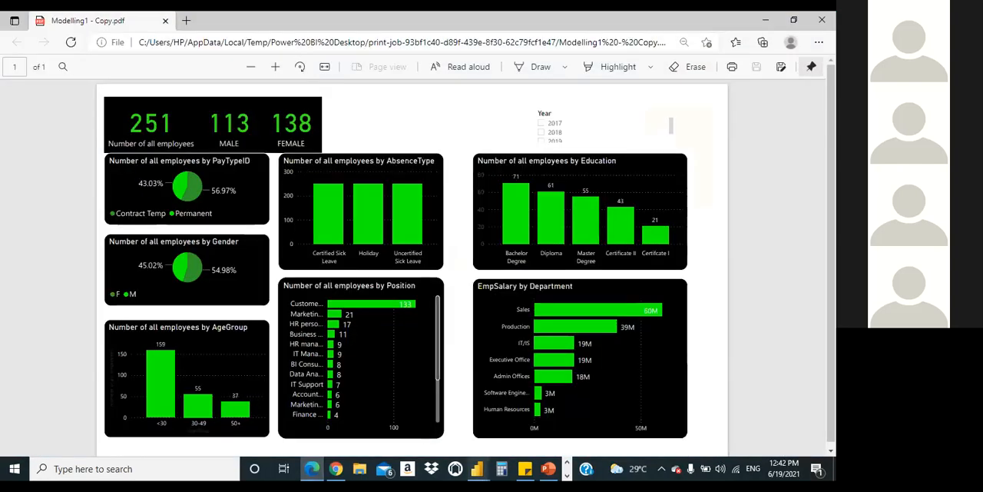
Step: Switch to Modelling1 in Power BI Desktop and show its model view with the Fields and Properties panes collapsed
{"action": "mouse_move", "coordinate": [478, 467]}
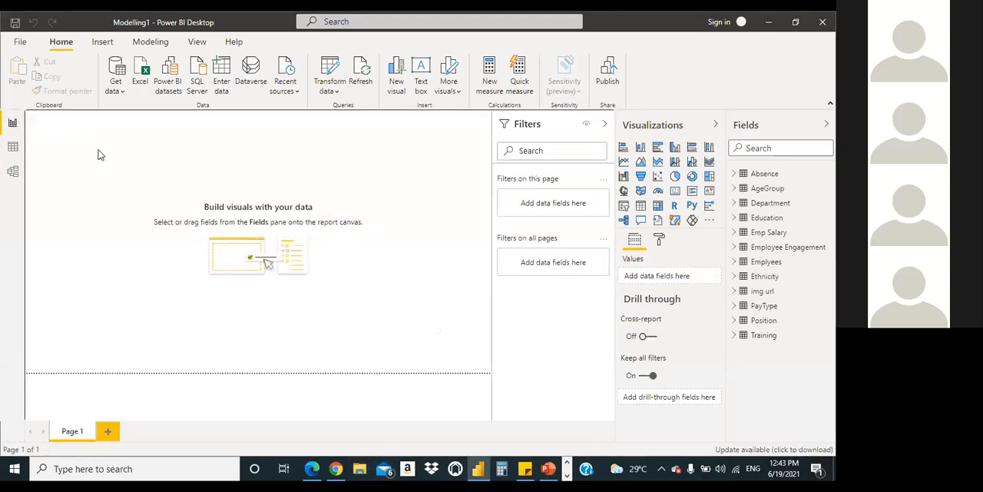
{"action": "left_click", "coordinate": [12, 172]}
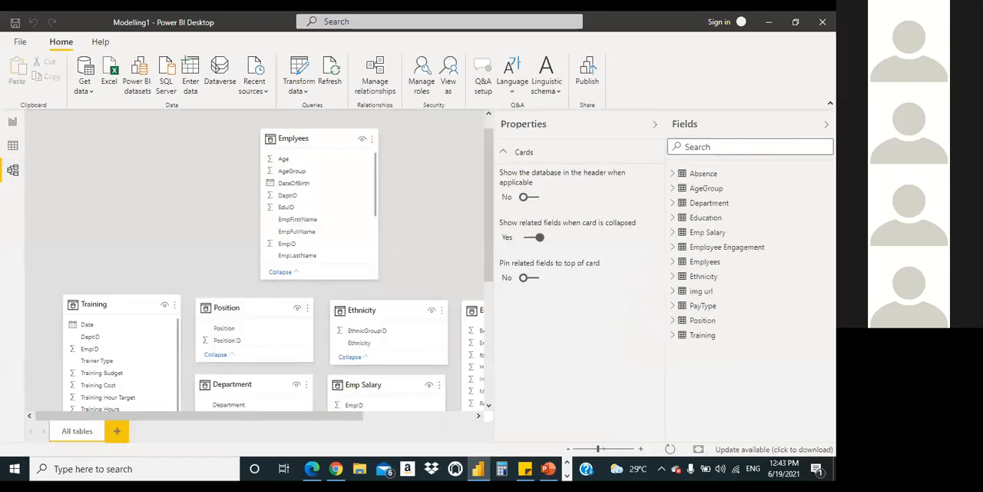
{"action": "left_click", "coordinate": [827, 124]}
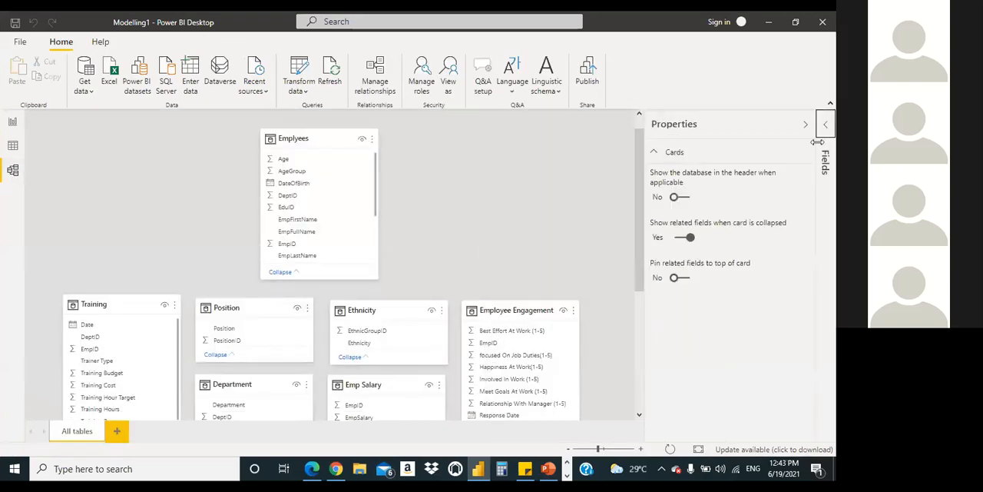
{"action": "left_click", "coordinate": [804, 124]}
Step: Examine the table cards throughout the model diagram, from Emplyees down to Education, Absence and PayType
{"action": "scroll", "coordinate": [718, 269], "scroll_direction": "down", "scroll_amount": 5}
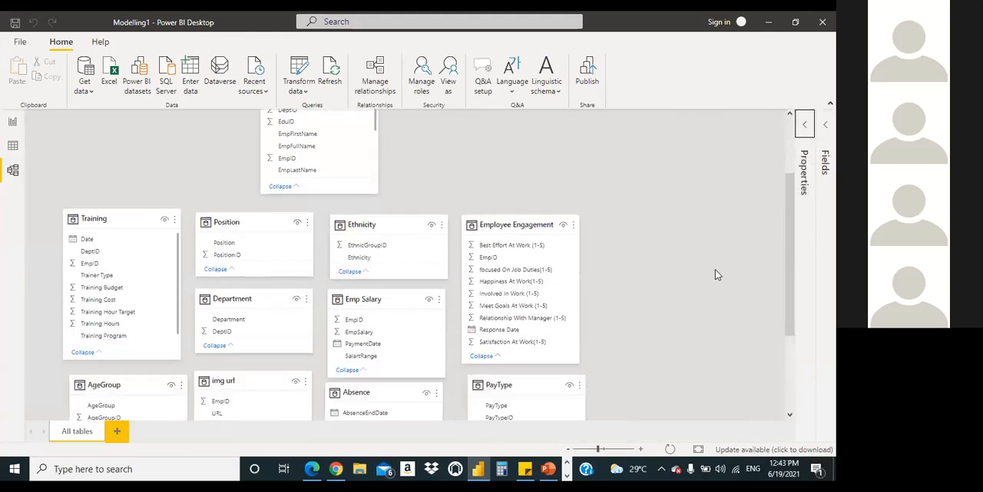
{"action": "scroll", "coordinate": [714, 274], "scroll_direction": "down", "scroll_amount": 3}
{"action": "scroll", "coordinate": [715, 274], "scroll_direction": "up", "scroll_amount": 8}
{"action": "scroll", "coordinate": [714, 274], "scroll_direction": "down", "scroll_amount": 6}
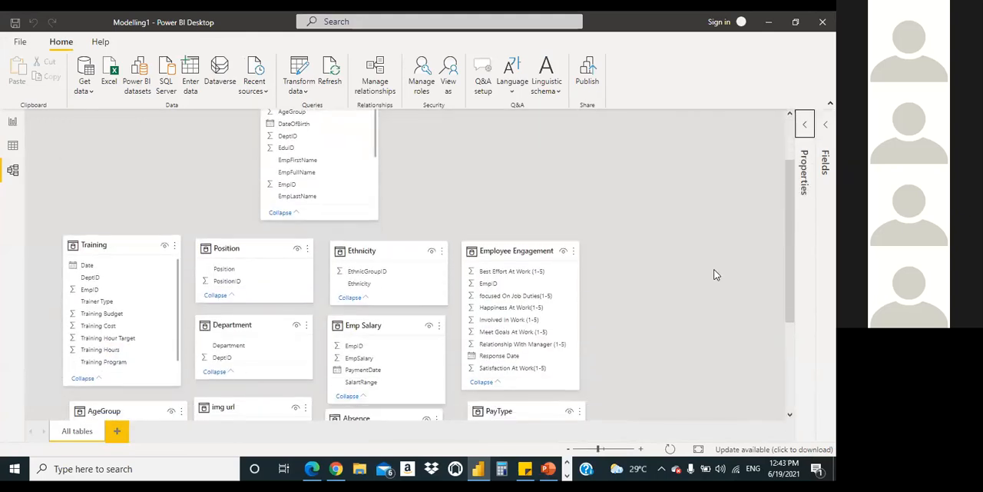
{"action": "scroll", "coordinate": [715, 275], "scroll_direction": "down", "scroll_amount": 2}
{"action": "scroll", "coordinate": [715, 274], "scroll_direction": "up", "scroll_amount": 9}
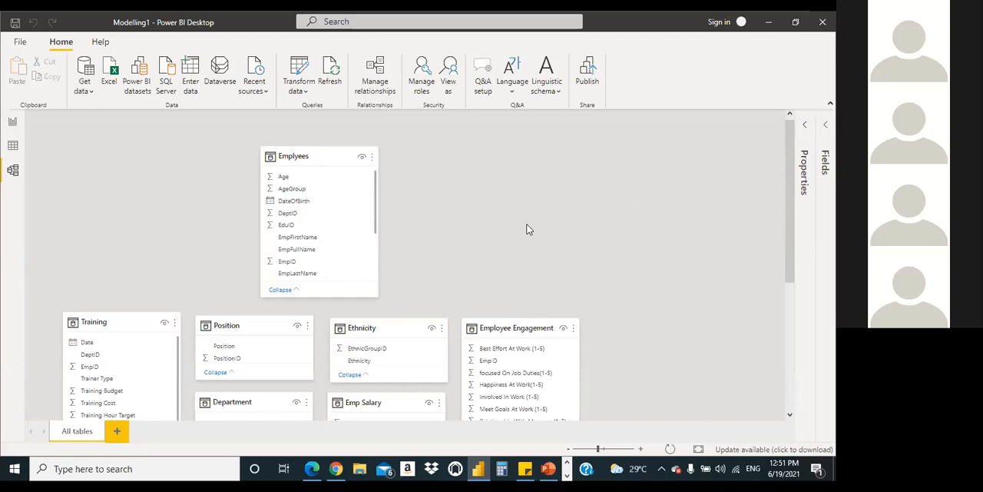
{"action": "scroll", "coordinate": [696, 250], "scroll_direction": "down", "scroll_amount": 1}
{"action": "scroll", "coordinate": [697, 253], "scroll_direction": "down", "scroll_amount": 5}
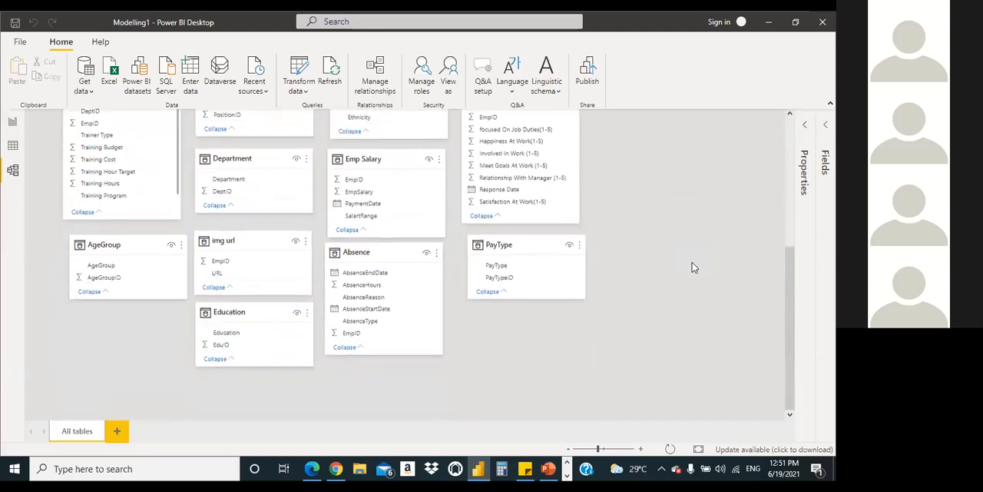
{"action": "scroll", "coordinate": [703, 238], "scroll_direction": "up", "scroll_amount": 4}
{"action": "scroll", "coordinate": [703, 227], "scroll_direction": "up", "scroll_amount": 2}
{"action": "scroll", "coordinate": [704, 228], "scroll_direction": "down", "scroll_amount": 2}
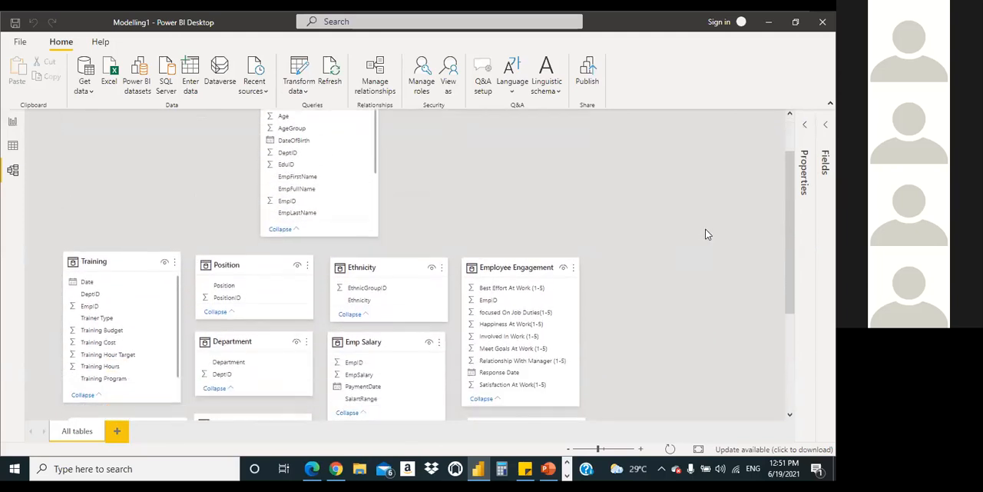
{"action": "scroll", "coordinate": [698, 243], "scroll_direction": "down", "scroll_amount": 3}
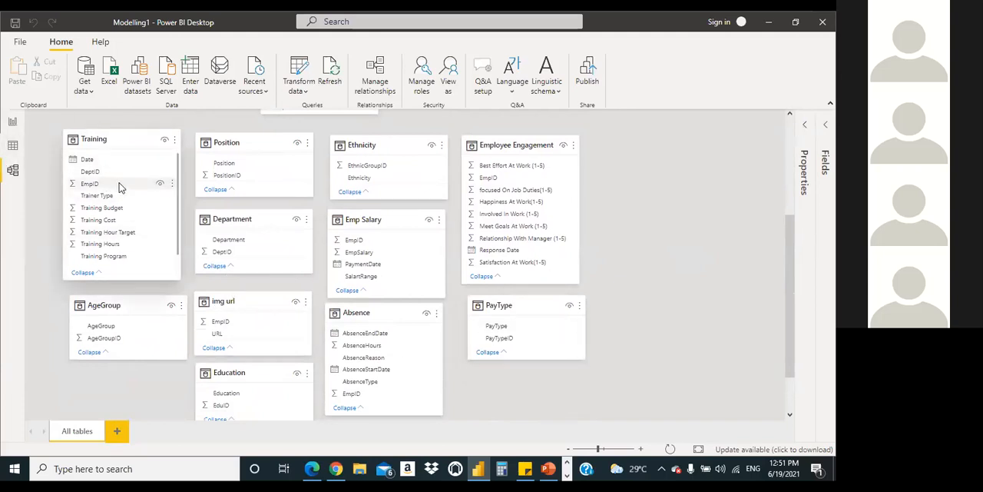
Step: Show the Training table in the data view, list its fields and select the Date column
{"action": "left_click", "coordinate": [12, 146]}
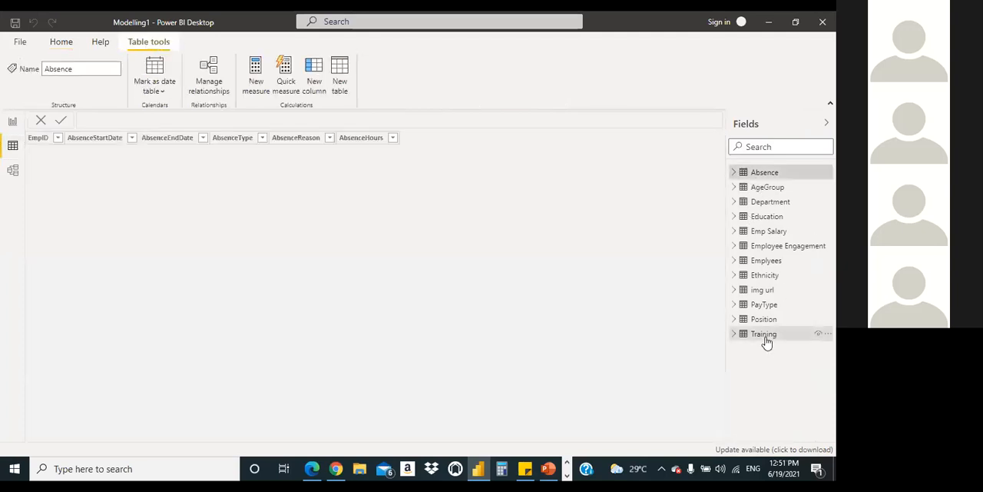
{"action": "left_click", "coordinate": [761, 335]}
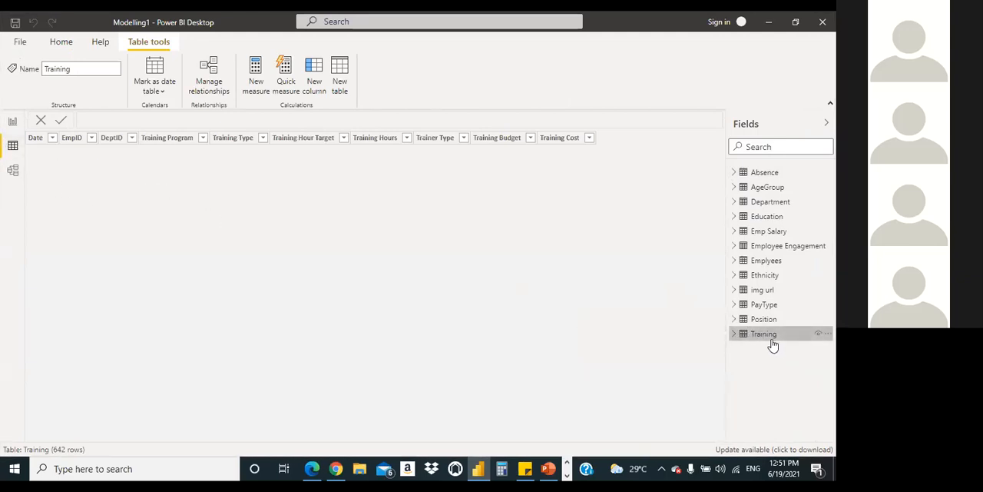
{"action": "left_click", "coordinate": [734, 335]}
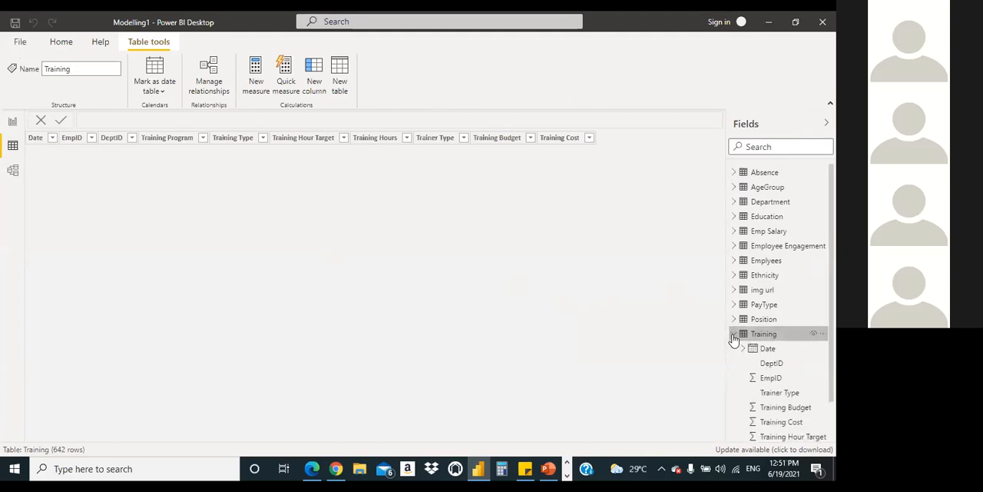
{"action": "left_click", "coordinate": [776, 353]}
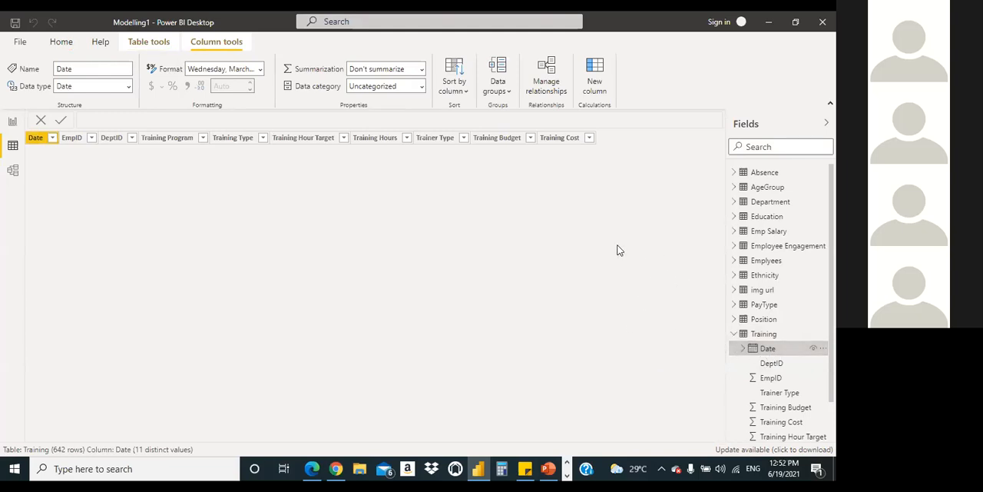
Step: Look through the data of the Department, AgeGroup, Education, Employee Engagement and Emplyees tables, and return to the Training table
{"action": "left_click", "coordinate": [760, 200]}
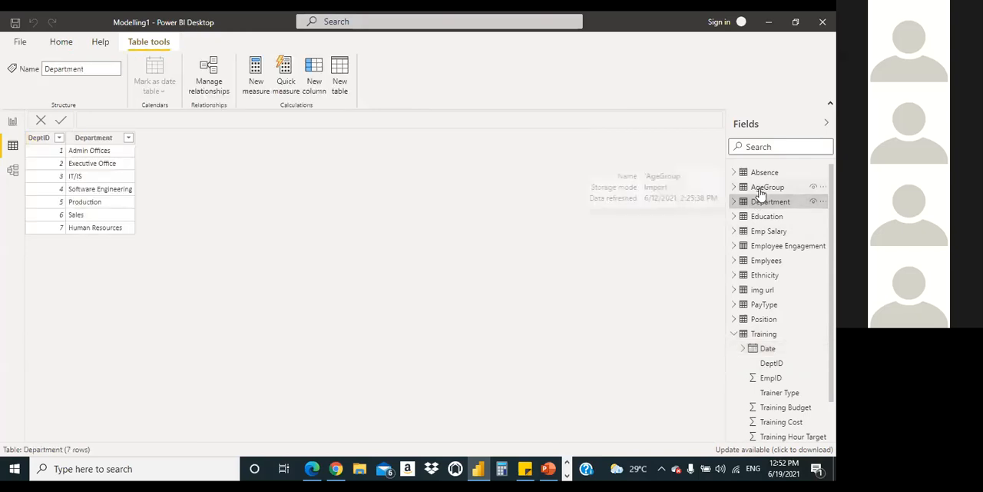
{"action": "left_click", "coordinate": [753, 217]}
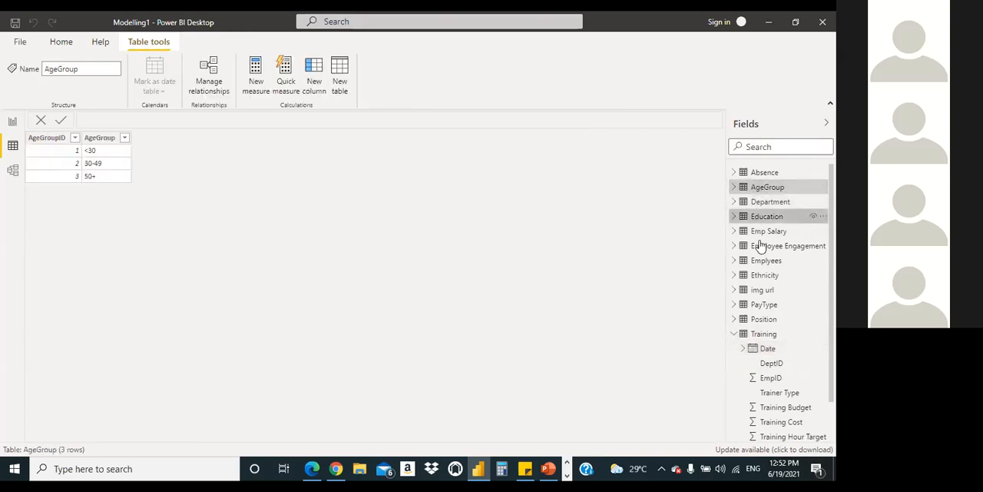
{"action": "left_click", "coordinate": [759, 247]}
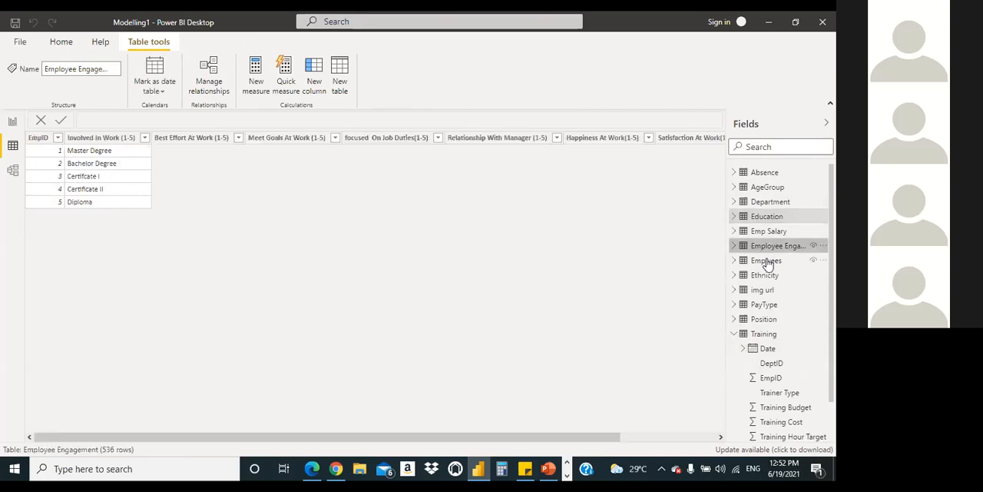
{"action": "left_click", "coordinate": [766, 261]}
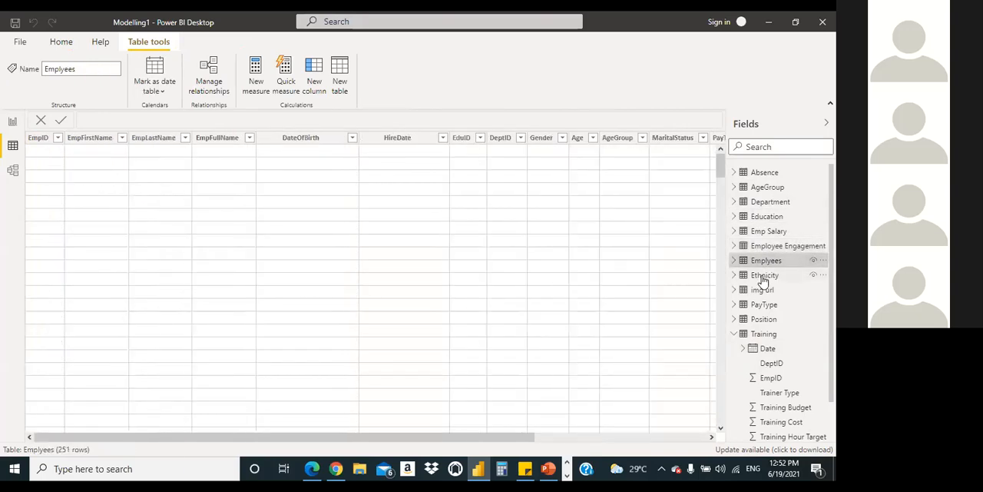
{"action": "left_click", "coordinate": [763, 279]}
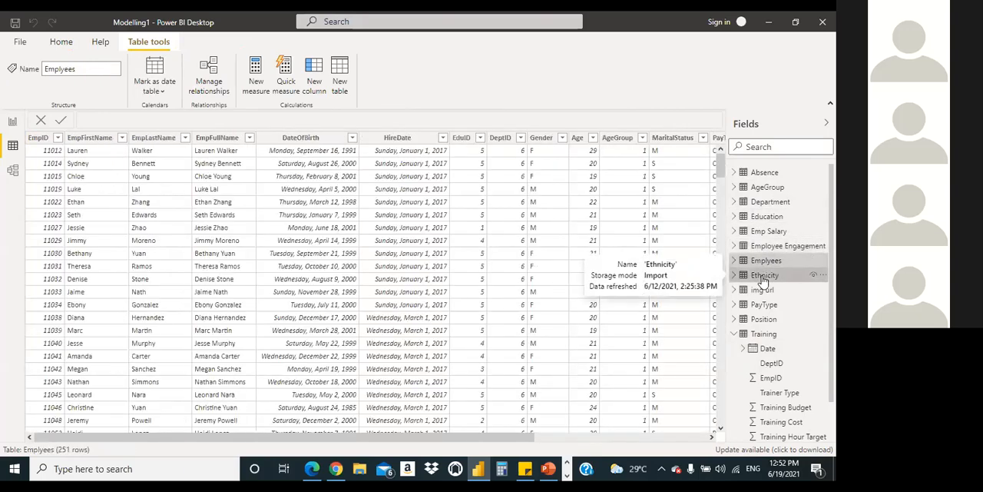
{"action": "left_click", "coordinate": [763, 334]}
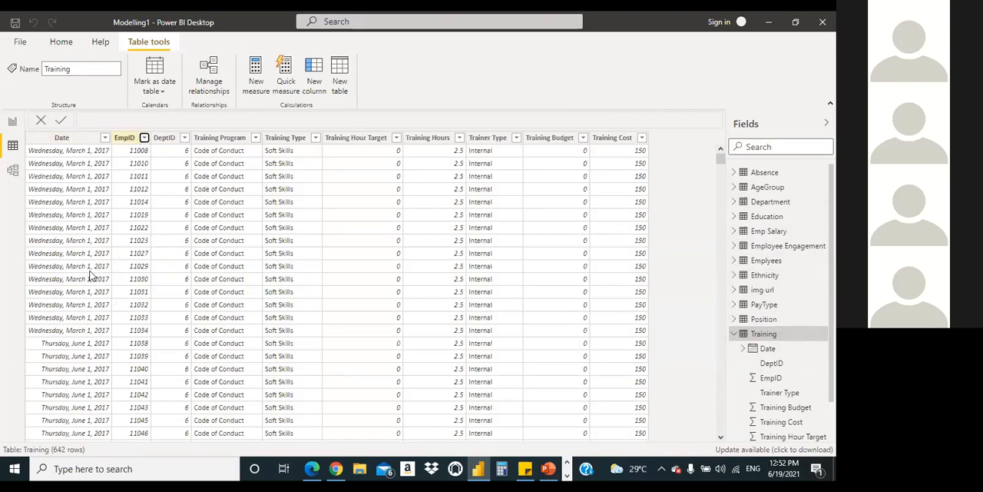
Step: Filter the Training table's EmpID column to only the fifth listed employee ID
{"action": "left_click", "coordinate": [144, 137]}
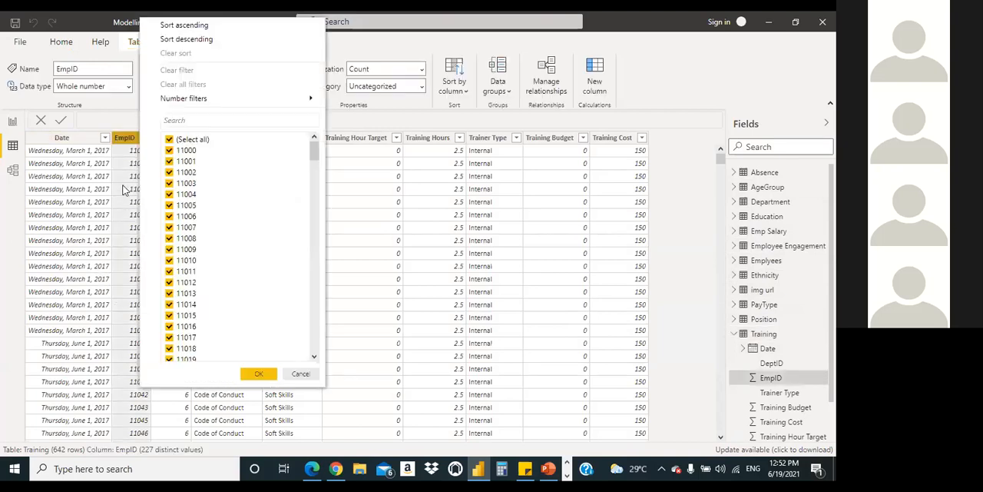
{"action": "left_click", "coordinate": [168, 140]}
{"action": "left_click", "coordinate": [169, 195]}
{"action": "left_click", "coordinate": [259, 374]}
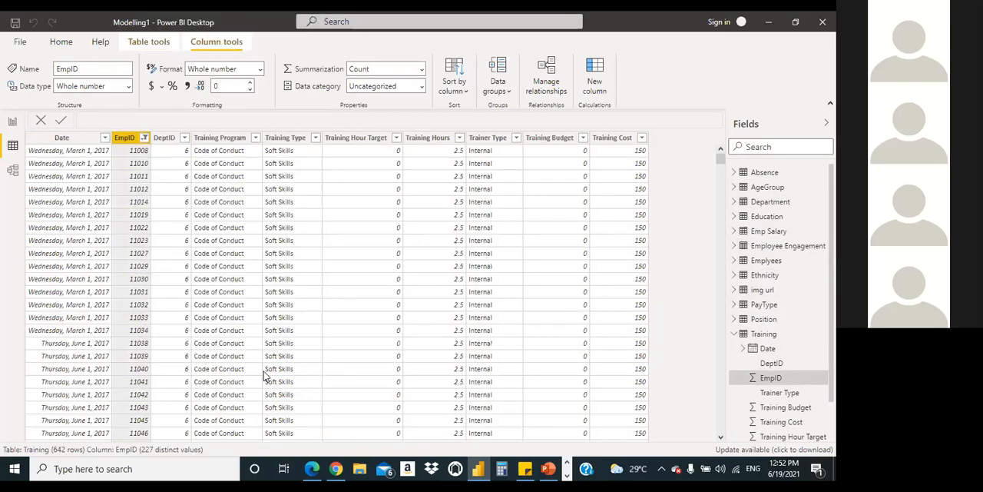
Step: Reselect all employee IDs in the Training table's EmpID filter and apply it
{"action": "left_click", "coordinate": [143, 139]}
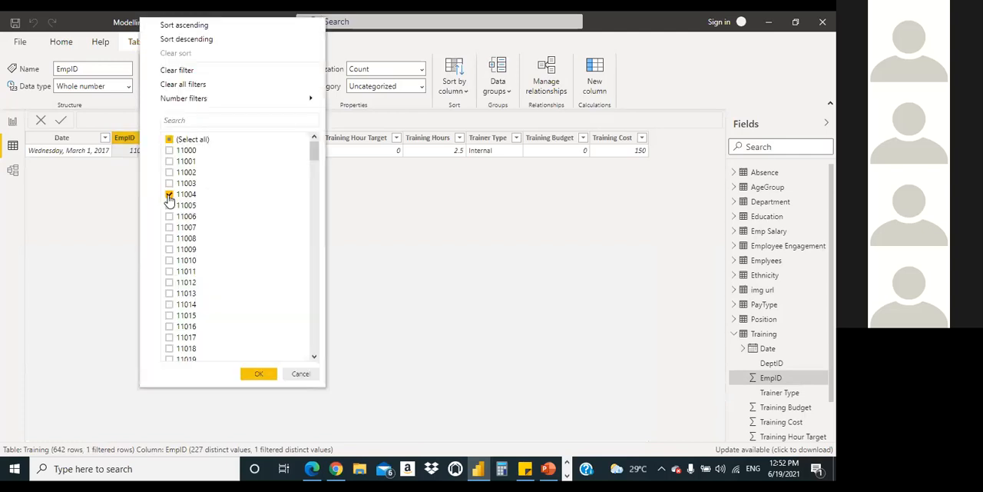
{"action": "left_click", "coordinate": [169, 139]}
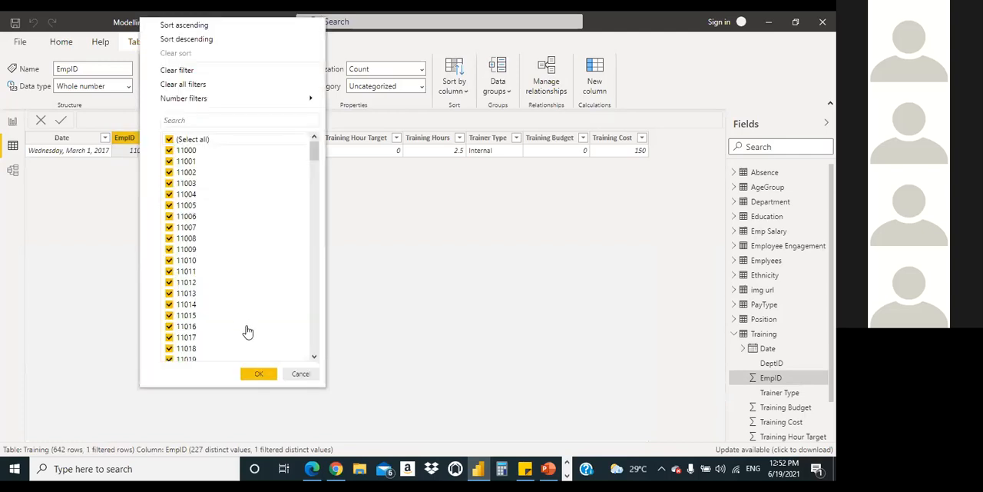
{"action": "left_click", "coordinate": [259, 373]}
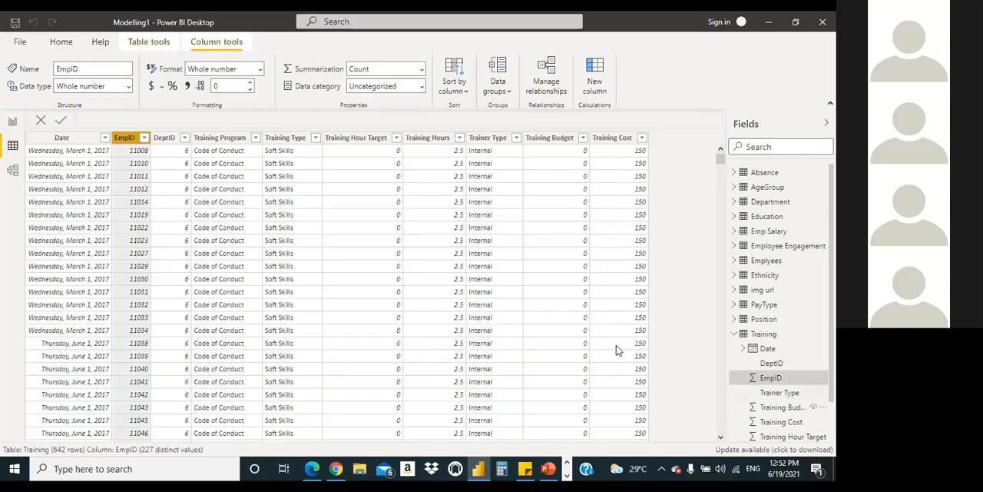
Step: List the Emplyees fields instead of the Training fields, and restrict the Training table's EmpID column to the fifth employee ID again
{"action": "left_click", "coordinate": [734, 333]}
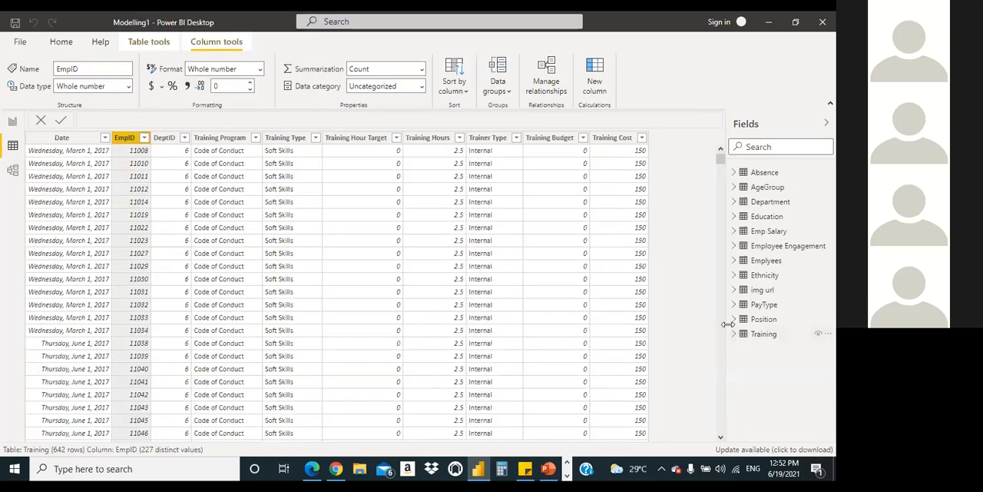
{"action": "left_click", "coordinate": [734, 261]}
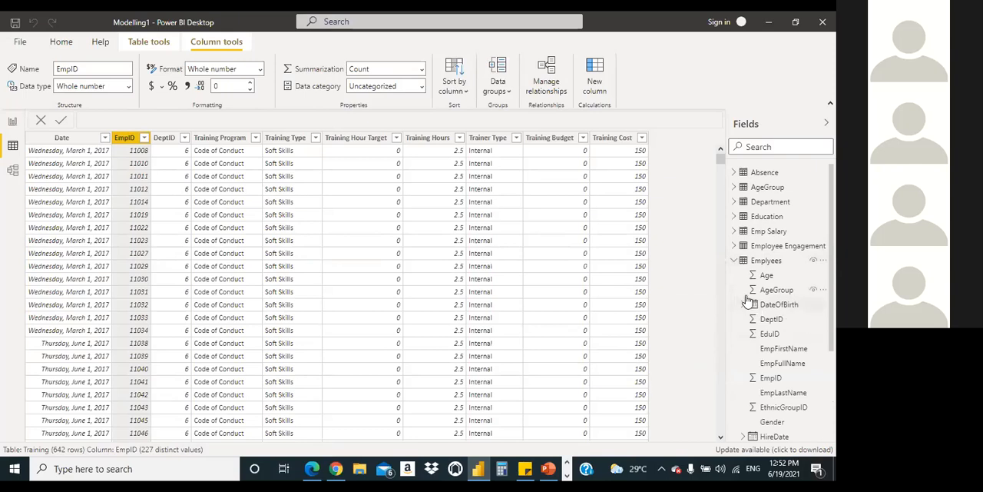
{"action": "left_click", "coordinate": [144, 137]}
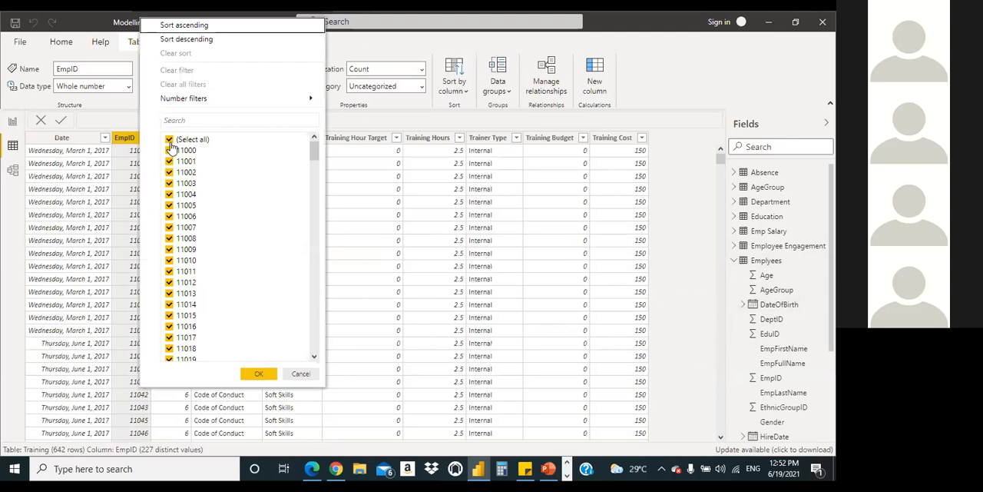
{"action": "left_click", "coordinate": [170, 140]}
{"action": "left_click", "coordinate": [170, 195]}
{"action": "left_click", "coordinate": [259, 374]}
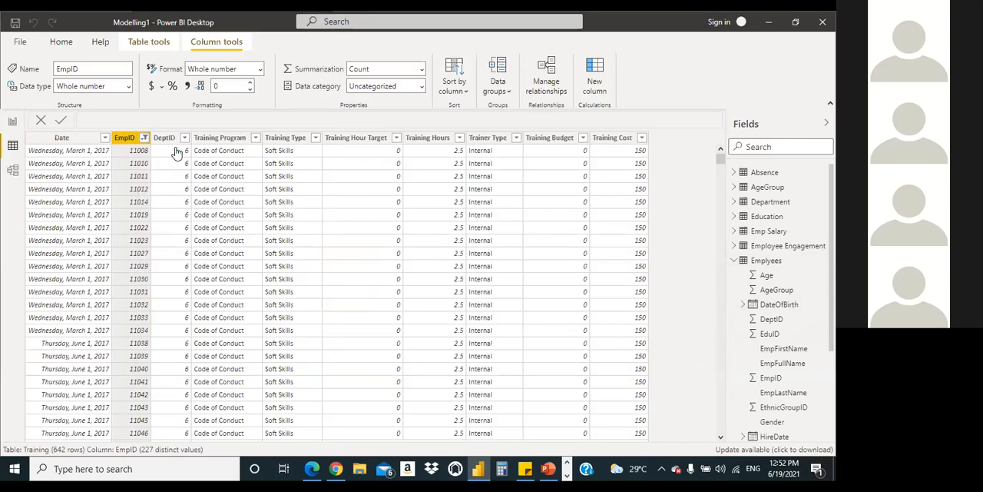
{"action": "left_click", "coordinate": [144, 138]}
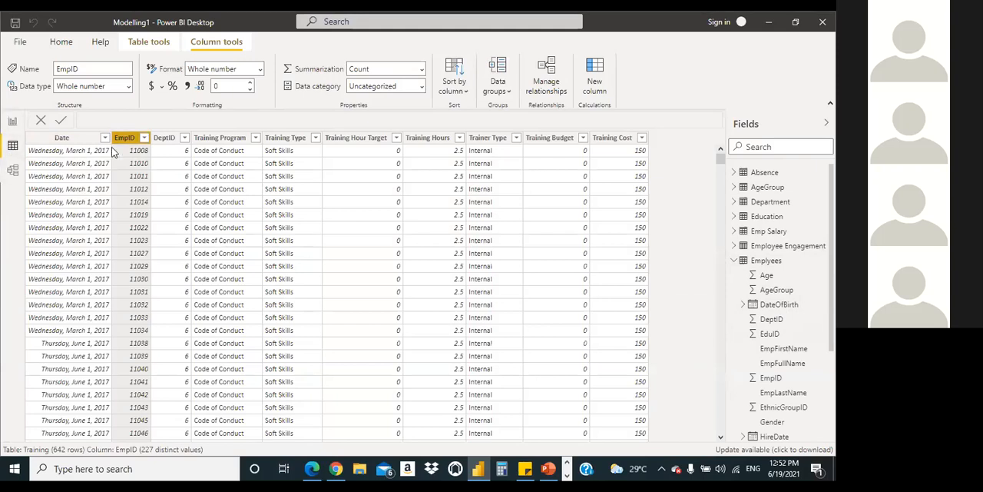
Step: Return to the model view and move the Emplyees table card slightly to the left above the other tables
{"action": "left_click", "coordinate": [12, 170]}
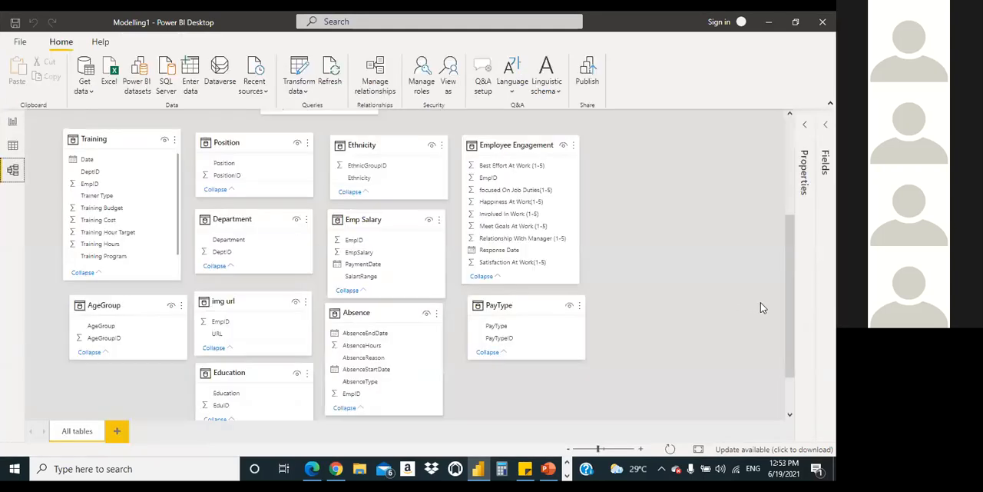
{"action": "left_click_drag", "start_coordinate": [785, 306], "coordinate": [786, 250]}
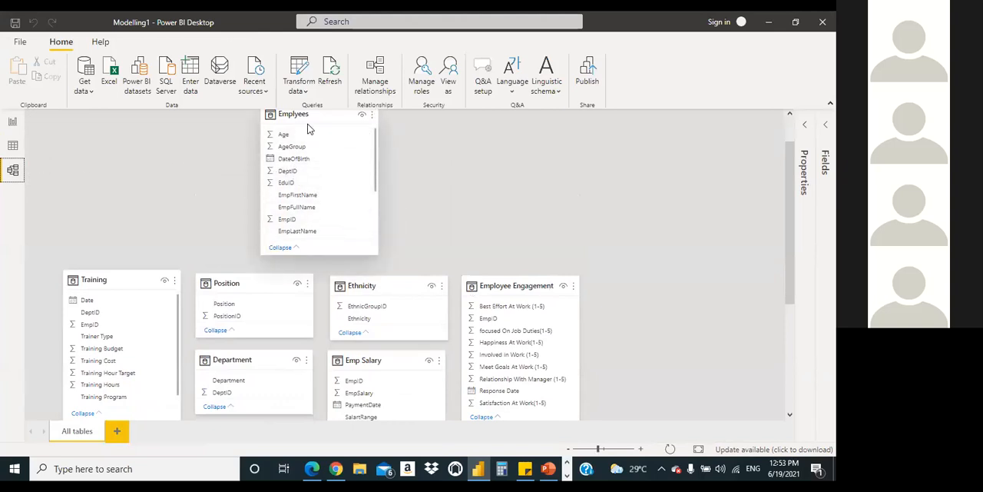
{"action": "scroll", "coordinate": [527, 228], "scroll_direction": "up", "scroll_amount": 1}
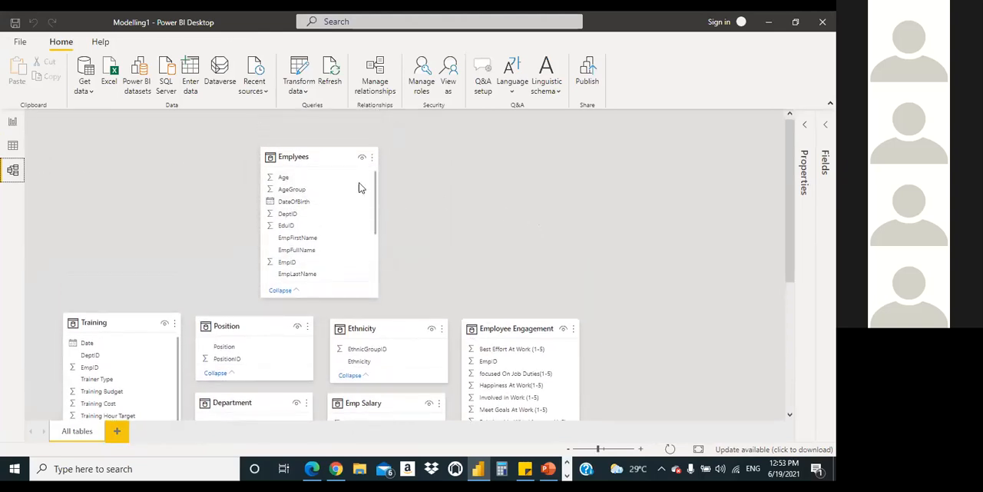
{"action": "mouse_move", "coordinate": [296, 158]}
{"action": "left_click_drag", "start_coordinate": [318, 154], "coordinate": [315, 154]}
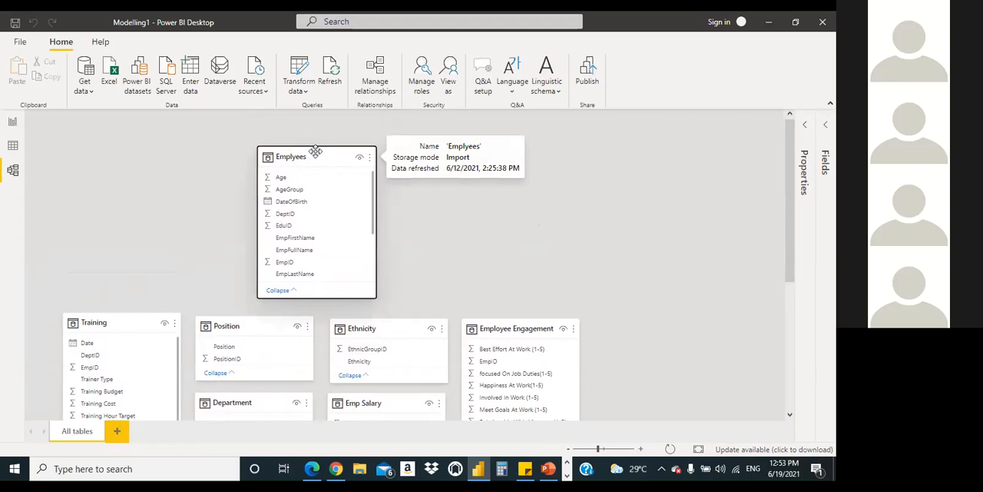
{"action": "scroll", "coordinate": [791, 252], "scroll_direction": "down", "scroll_amount": 5}
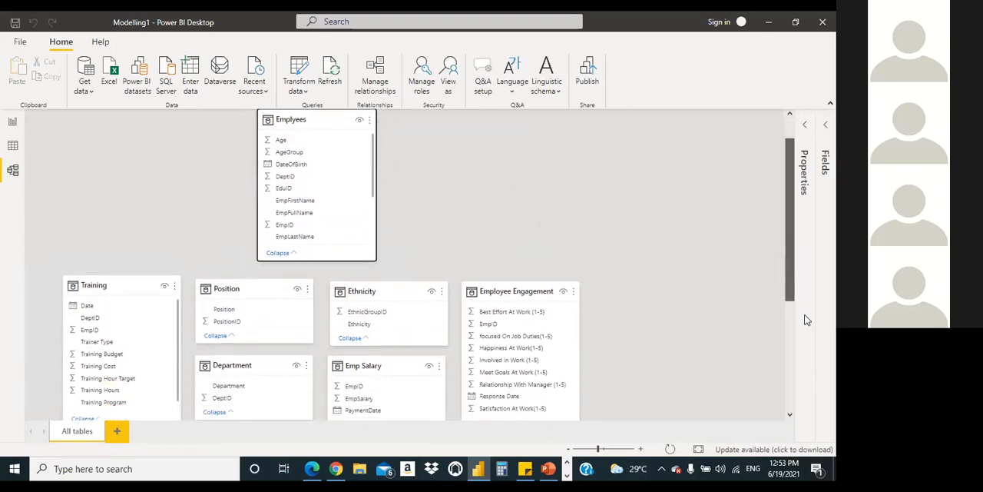
{"action": "scroll", "coordinate": [791, 252], "scroll_direction": "up", "scroll_amount": 5}
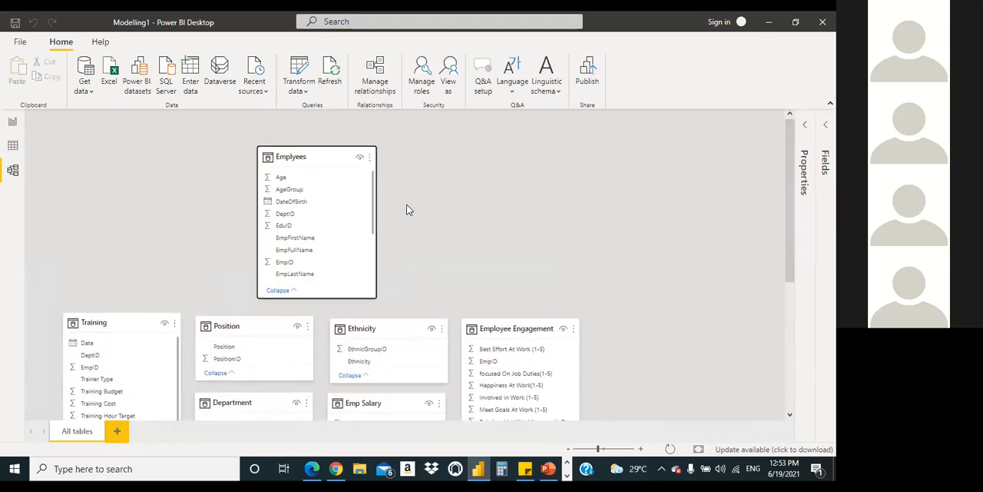
{"action": "scroll", "coordinate": [454, 199], "scroll_direction": "down", "scroll_amount": 2}
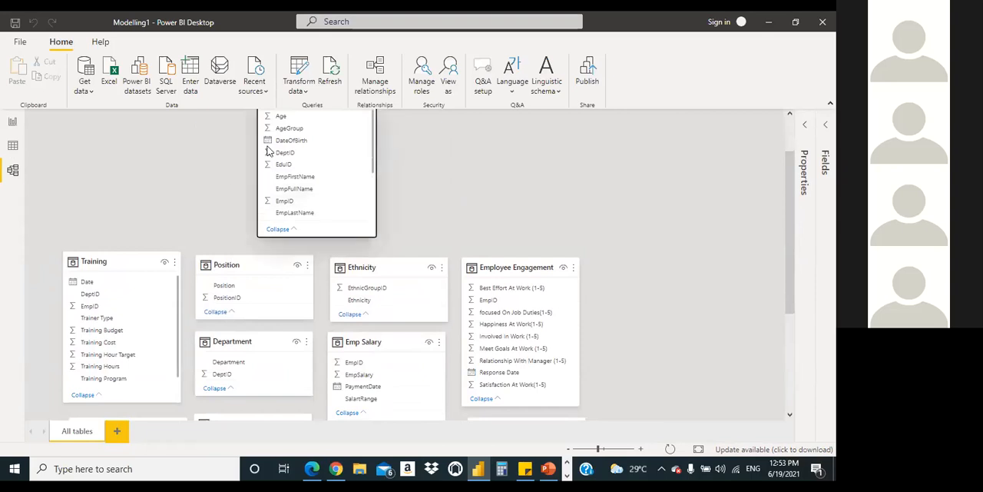
{"action": "scroll", "coordinate": [309, 147], "scroll_direction": "up", "scroll_amount": 1}
{"action": "scroll", "coordinate": [310, 148], "scroll_direction": "up", "scroll_amount": 1}
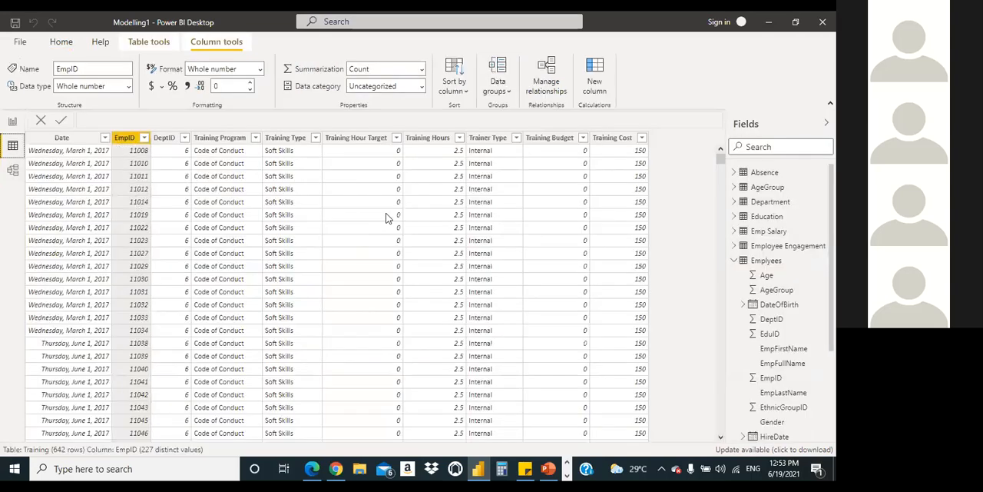
Step: Show the Emplyees table's data and filter its EmpID column to only the fifth listed employee ID
{"action": "left_click", "coordinate": [759, 261]}
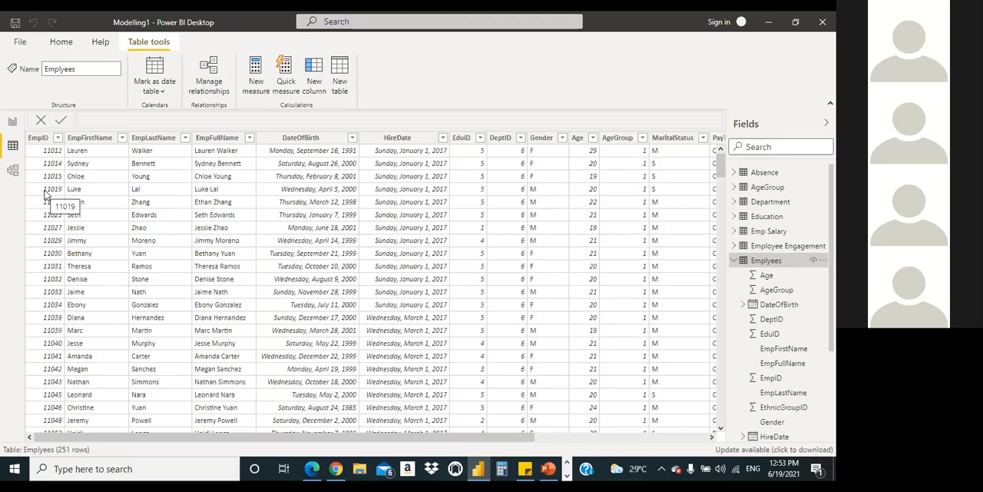
{"action": "left_click", "coordinate": [54, 140]}
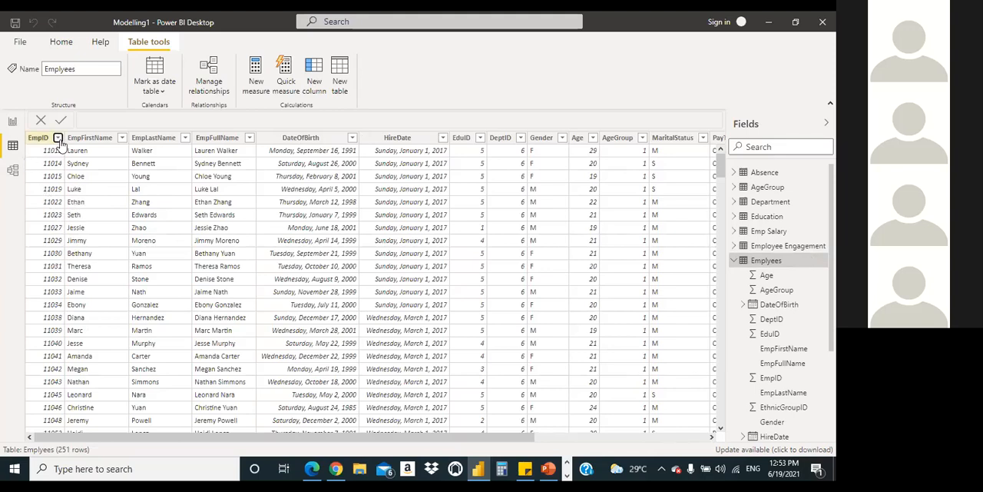
{"action": "left_click", "coordinate": [57, 137]}
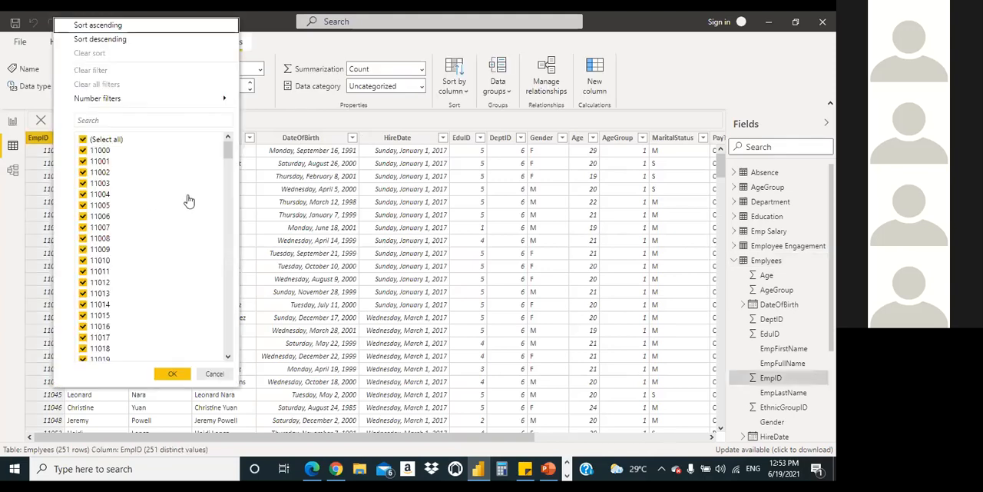
{"action": "left_click_drag", "start_coordinate": [228, 153], "coordinate": [242, 136]}
{"action": "left_click", "coordinate": [82, 141]}
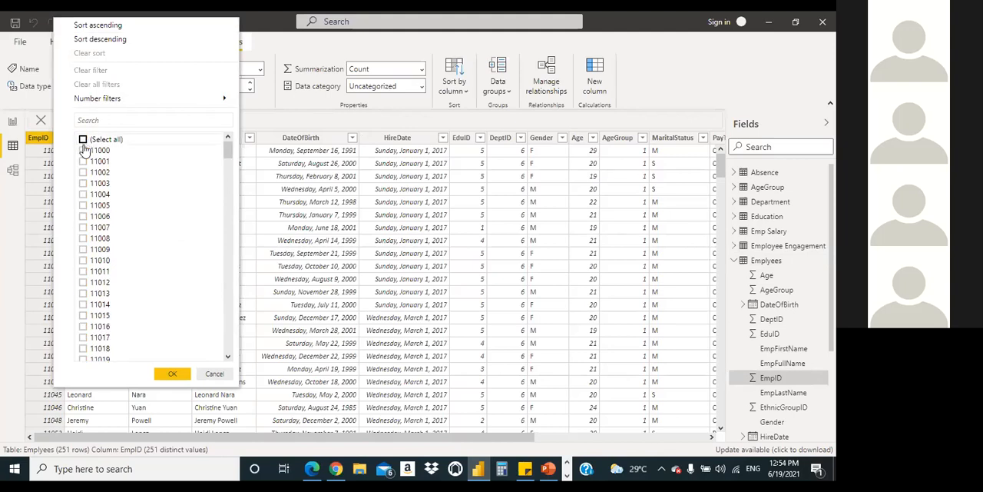
{"action": "left_click", "coordinate": [84, 195]}
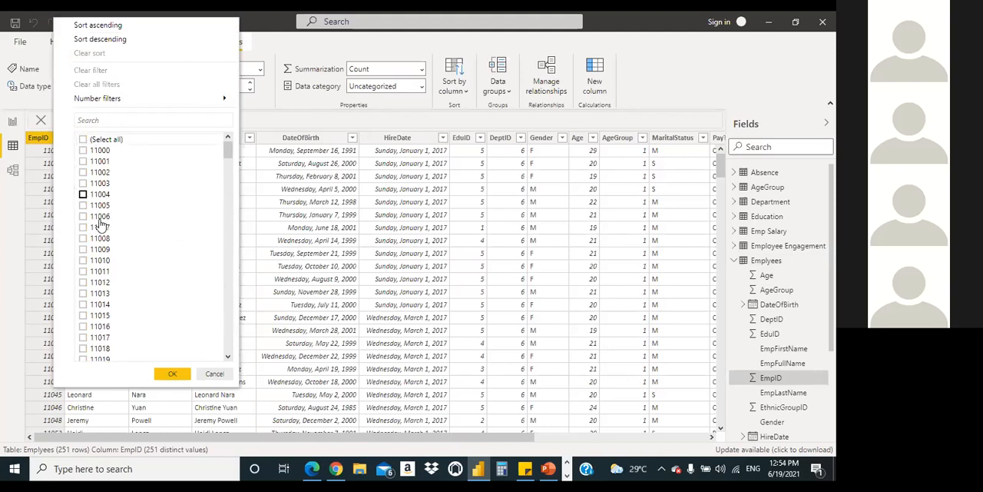
{"action": "left_click", "coordinate": [173, 372]}
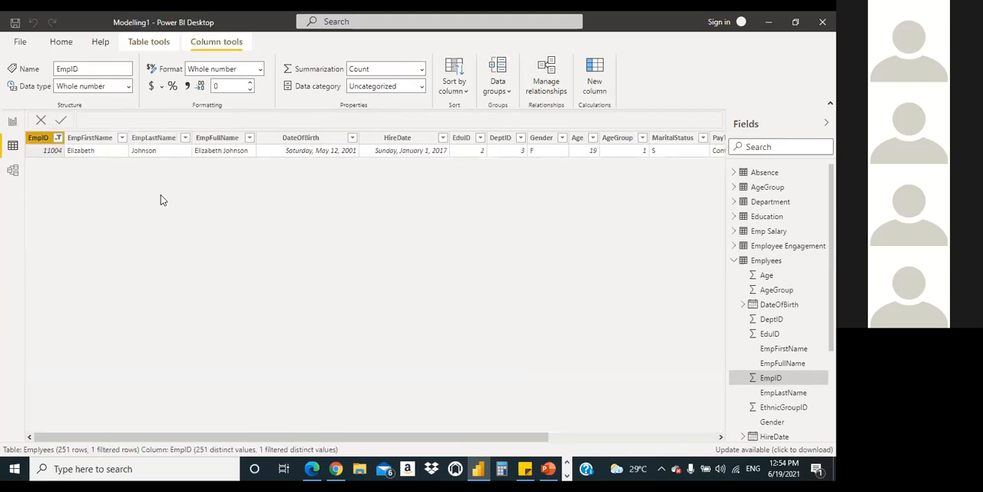
Step: Reselect all employee IDs in the Emplyees table's EmpID filter, apply it, and collapse the table's field list
{"action": "left_click", "coordinate": [58, 138]}
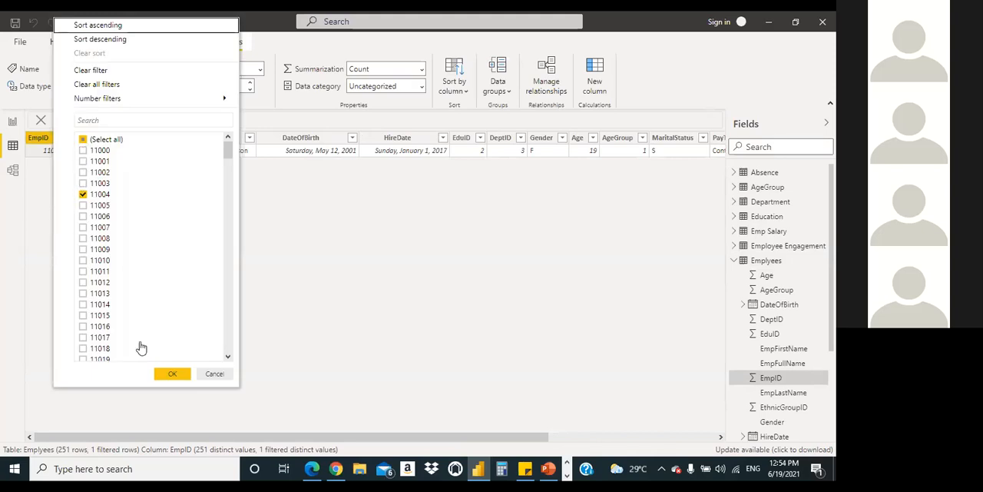
{"action": "left_click", "coordinate": [84, 139]}
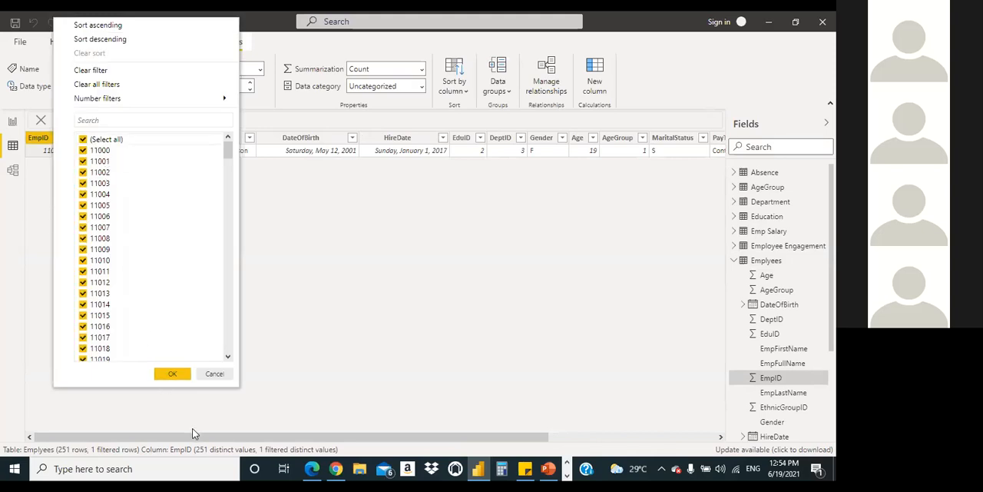
{"action": "left_click", "coordinate": [159, 376]}
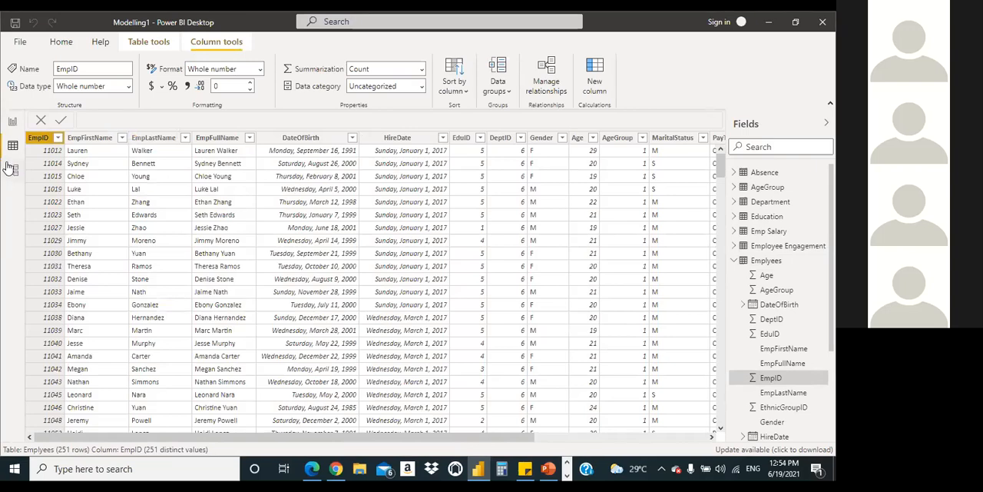
{"action": "left_click", "coordinate": [734, 261]}
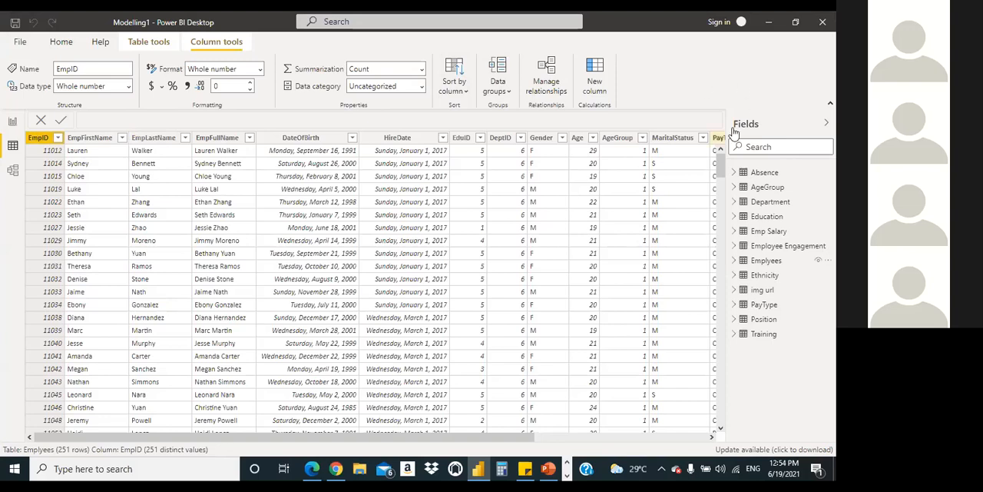
{"action": "left_click", "coordinate": [11, 125]}
{"action": "left_click", "coordinate": [13, 146]}
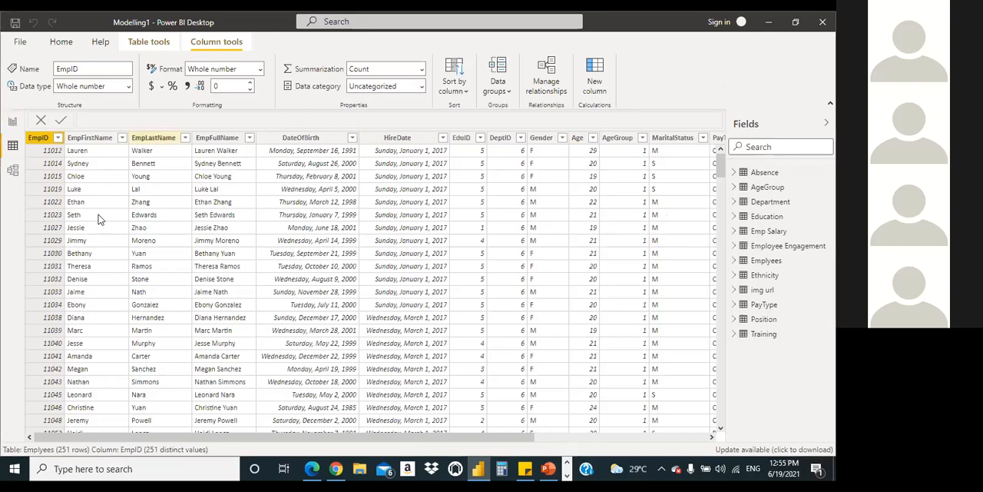
{"action": "left_click", "coordinate": [48, 166]}
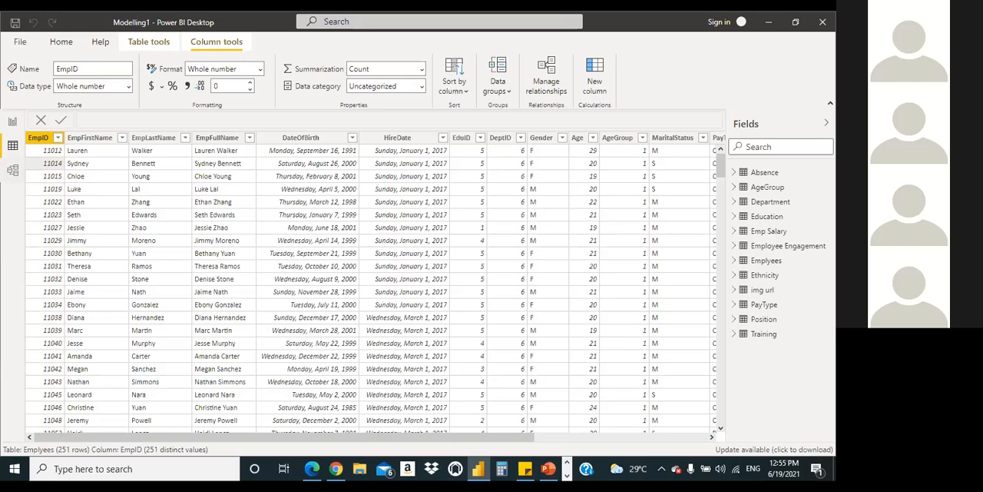
Step: View the data rows of the Training table and the Emp Salary table
{"action": "left_click", "coordinate": [763, 333]}
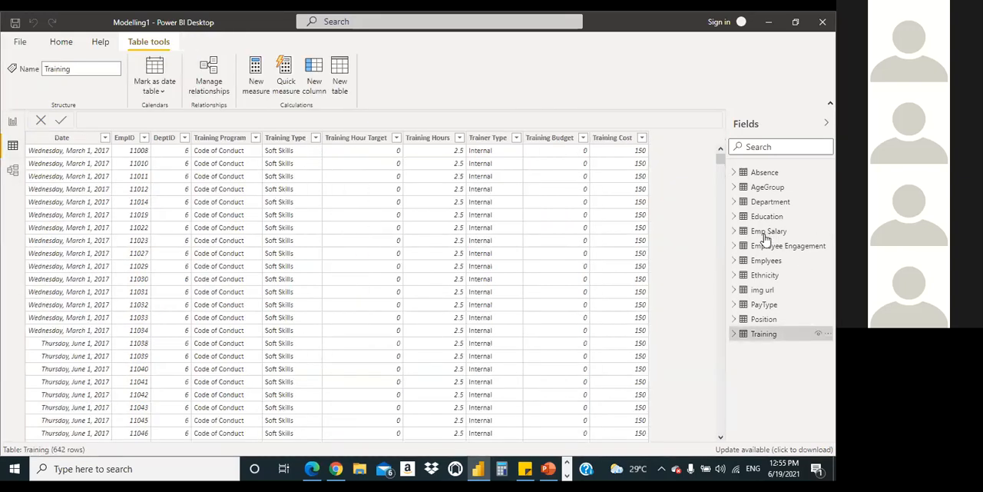
{"action": "left_click", "coordinate": [765, 234]}
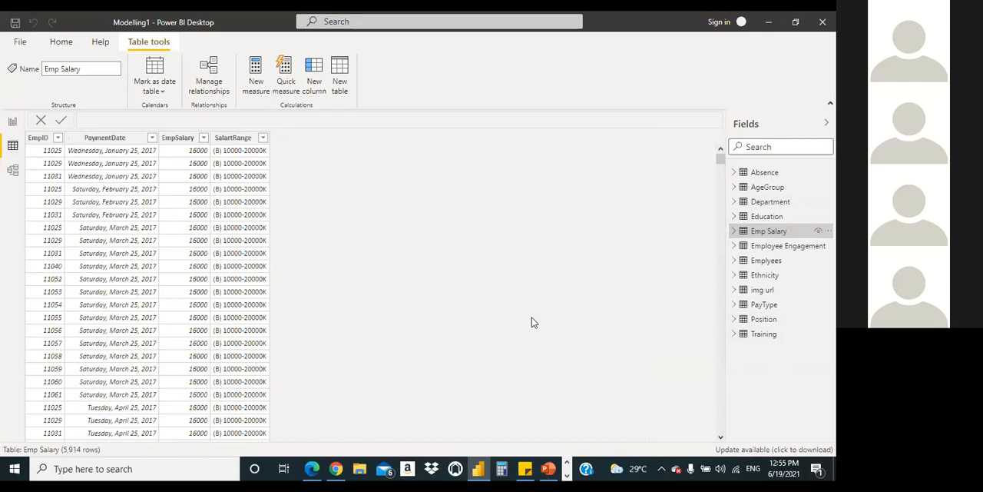
{"action": "scroll", "coordinate": [569, 292], "scroll_direction": "down", "scroll_amount": 2}
{"action": "scroll", "coordinate": [580, 288], "scroll_direction": "up", "scroll_amount": 2}
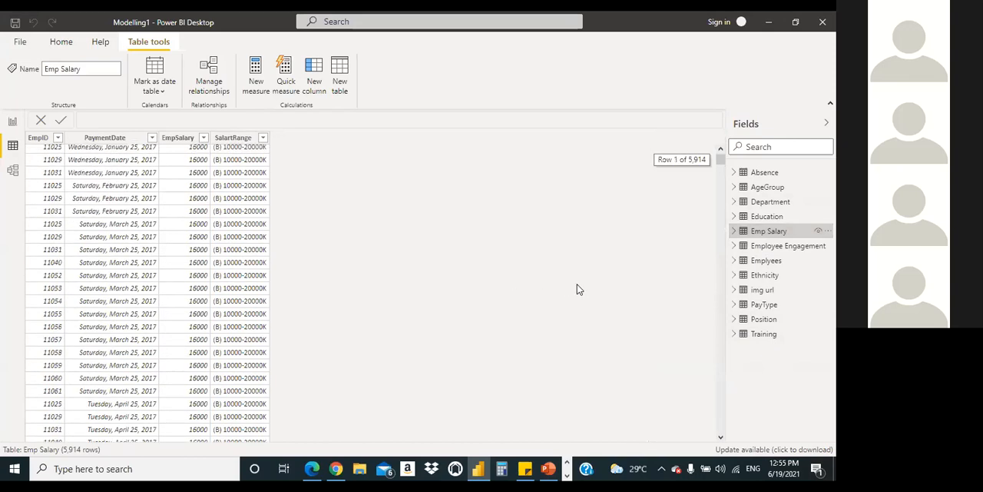
Step: Compare the EduID column in the Education table with the EduID column in the Emplyees table
{"action": "left_click", "coordinate": [771, 222]}
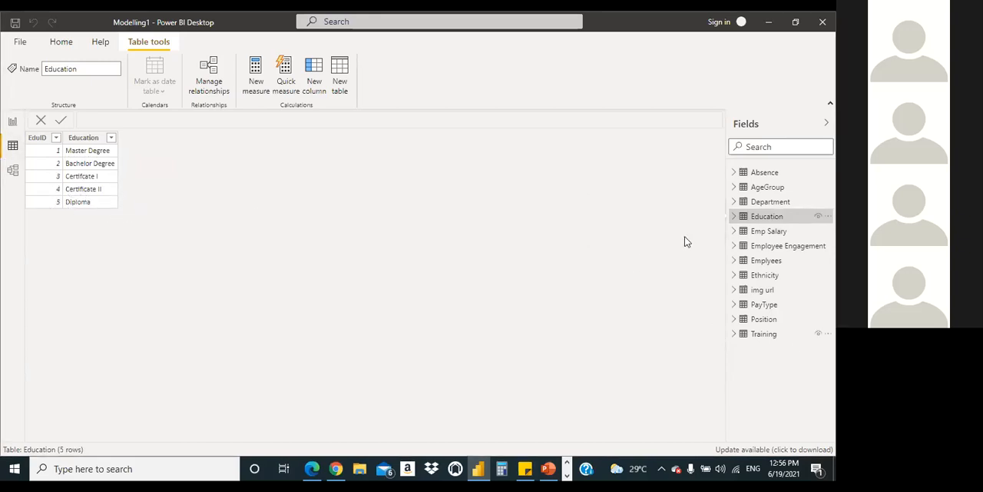
{"action": "left_click", "coordinate": [767, 261]}
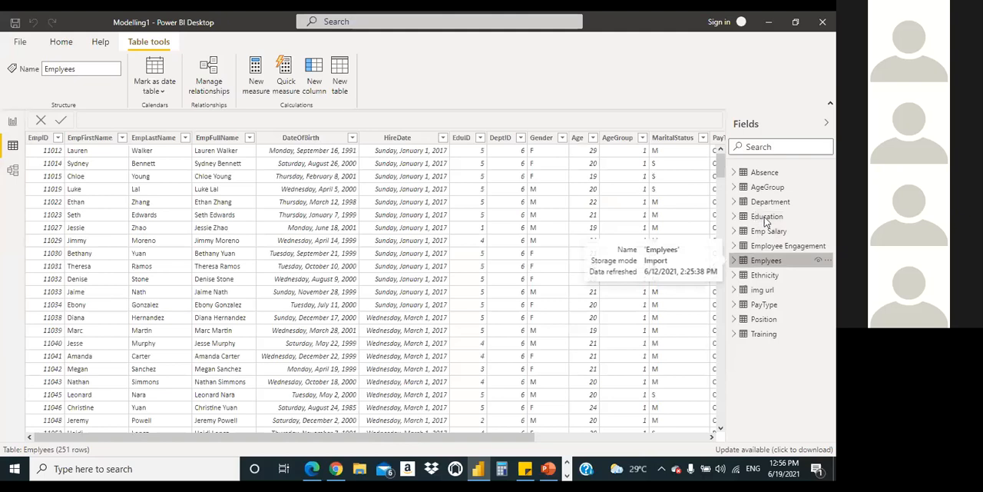
{"action": "left_click", "coordinate": [766, 217]}
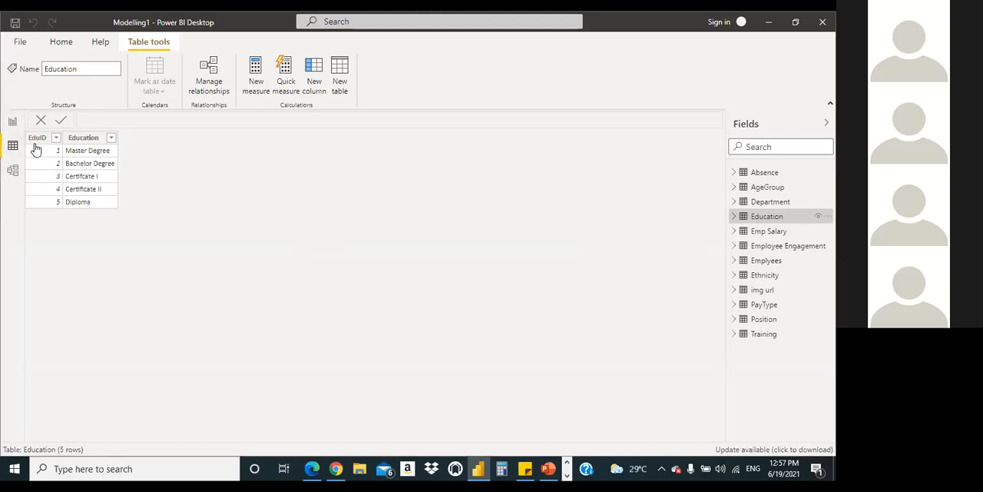
{"action": "left_click", "coordinate": [44, 192]}
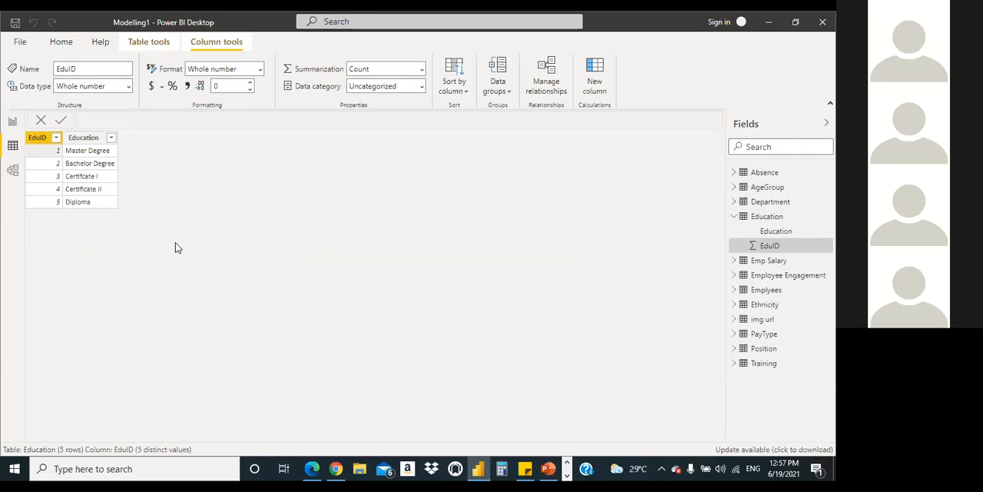
{"action": "left_click", "coordinate": [768, 291]}
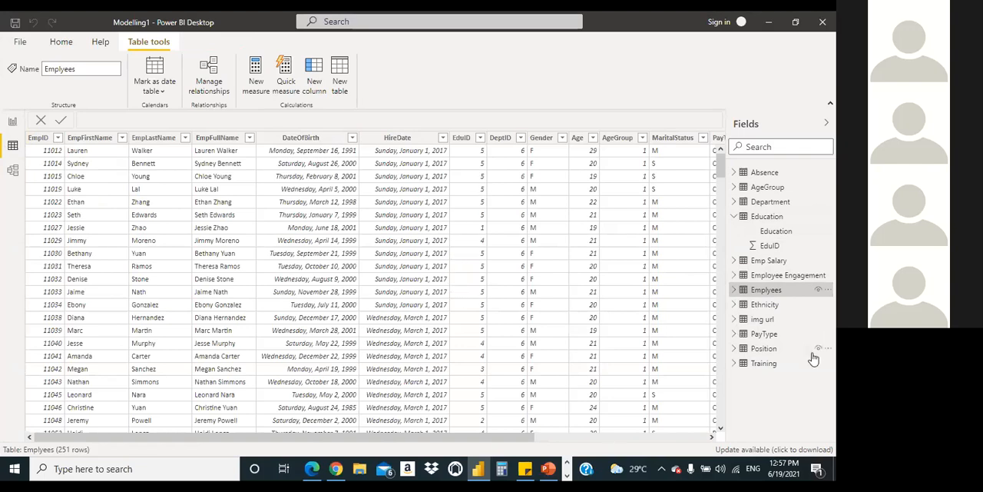
{"action": "left_click", "coordinate": [771, 219]}
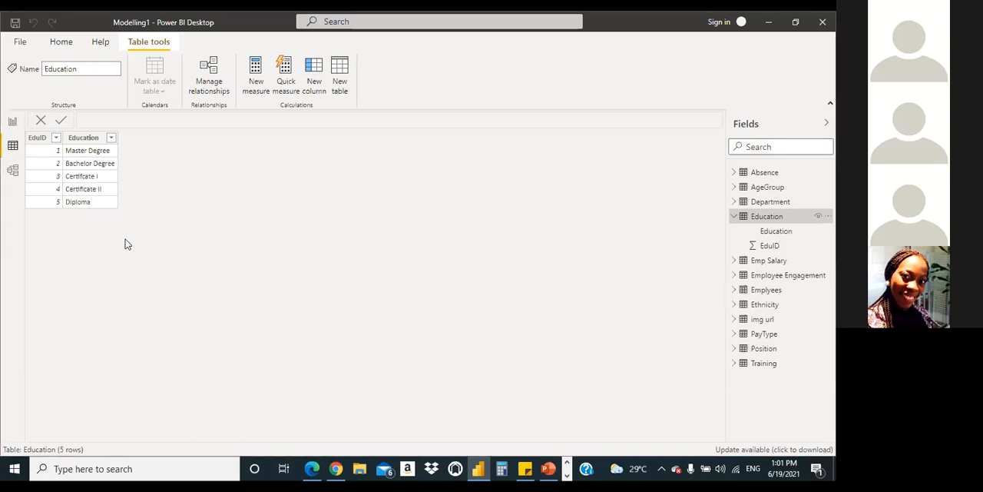
Step: Return to the model view and examine all the table cards, from Emplyees down to Education and Absence
{"action": "left_click", "coordinate": [12, 170]}
{"action": "scroll", "coordinate": [511, 252], "scroll_direction": "down", "scroll_amount": 3}
{"action": "scroll", "coordinate": [511, 229], "scroll_direction": "up", "scroll_amount": 3}
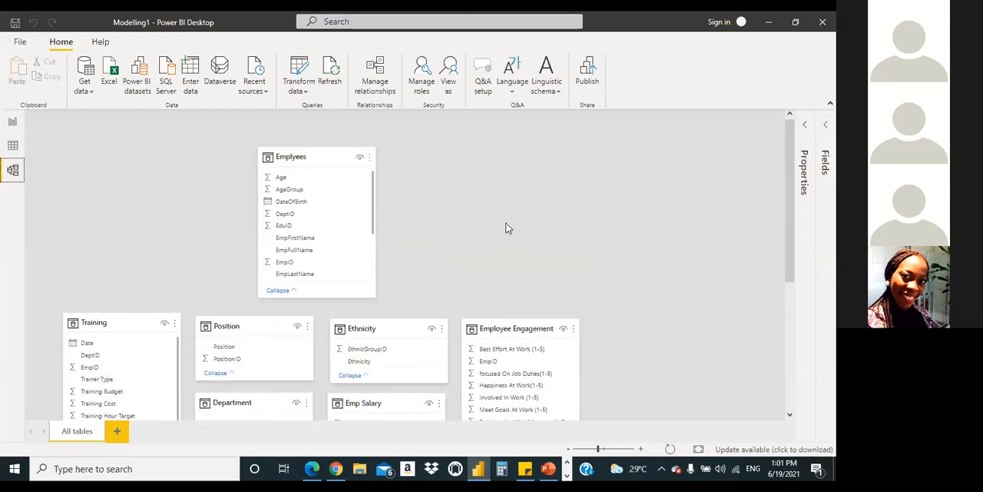
{"action": "scroll", "coordinate": [450, 227], "scroll_direction": "down", "scroll_amount": 6}
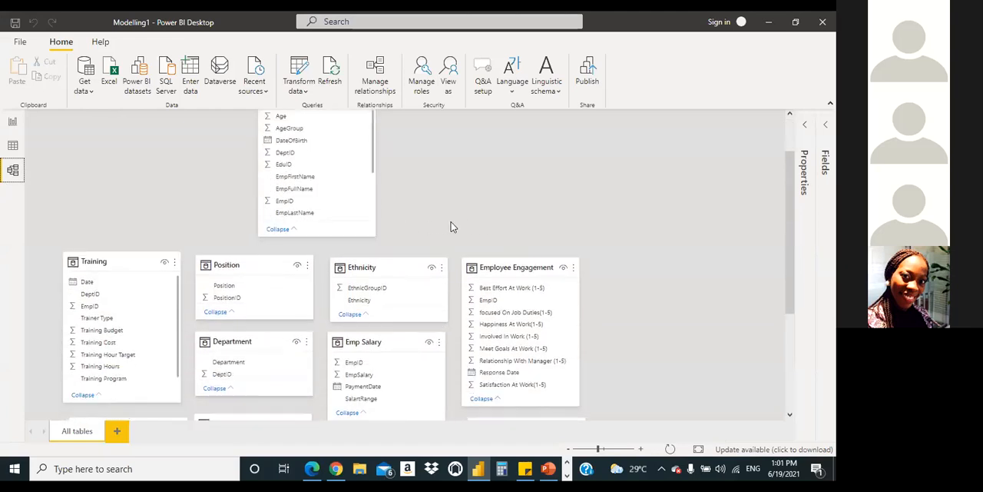
{"action": "scroll", "coordinate": [452, 227], "scroll_direction": "down", "scroll_amount": 6}
{"action": "scroll", "coordinate": [452, 225], "scroll_direction": "up", "scroll_amount": 6}
{"action": "scroll", "coordinate": [453, 225], "scroll_direction": "up", "scroll_amount": 5}
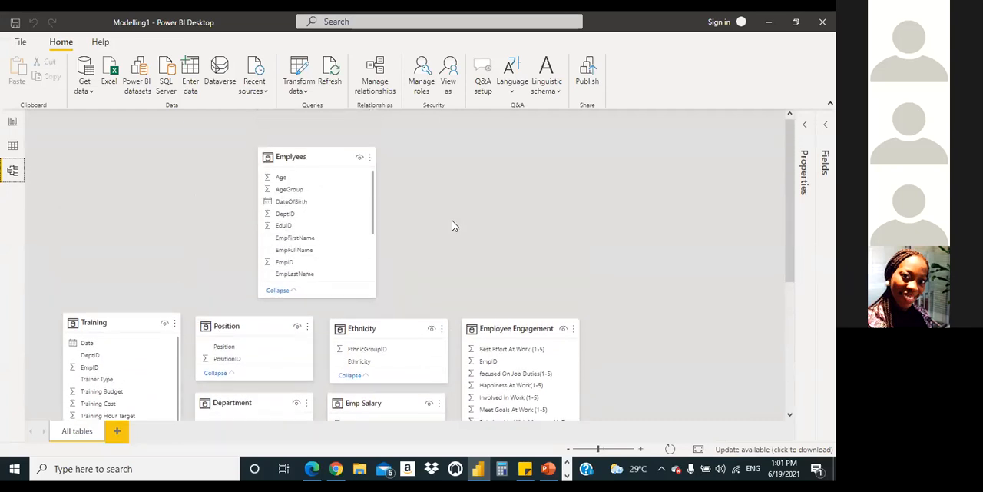
{"action": "scroll", "coordinate": [453, 224], "scroll_direction": "down", "scroll_amount": 15}
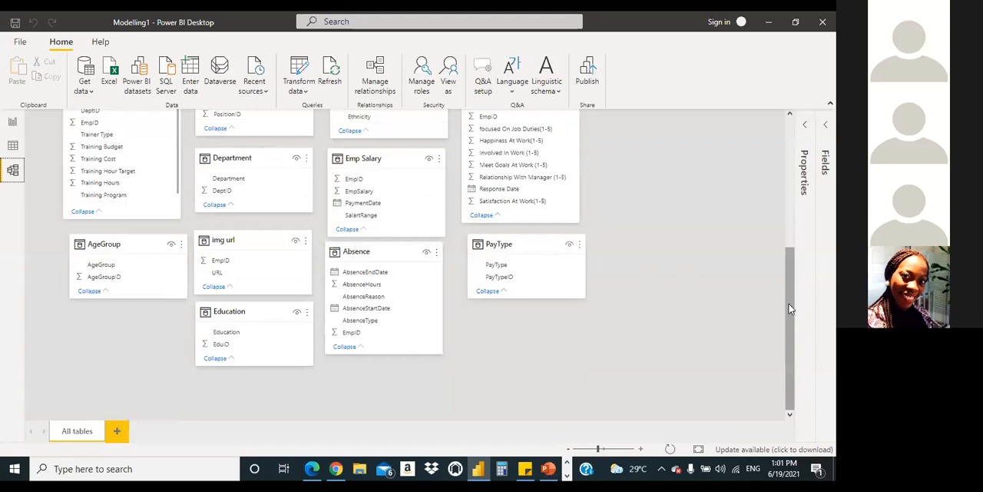
{"action": "left_click_drag", "start_coordinate": [788, 307], "coordinate": [802, 258]}
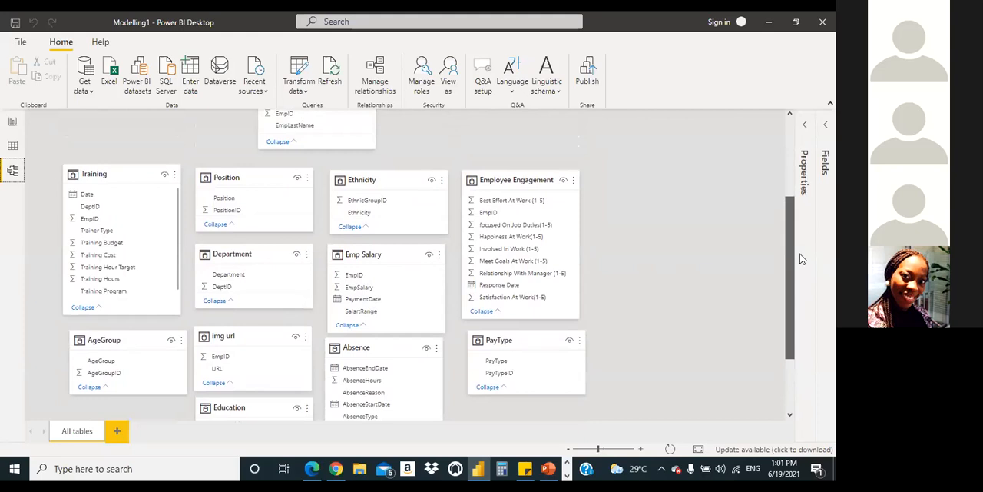
{"action": "left_click_drag", "start_coordinate": [801, 259], "coordinate": [802, 259]}
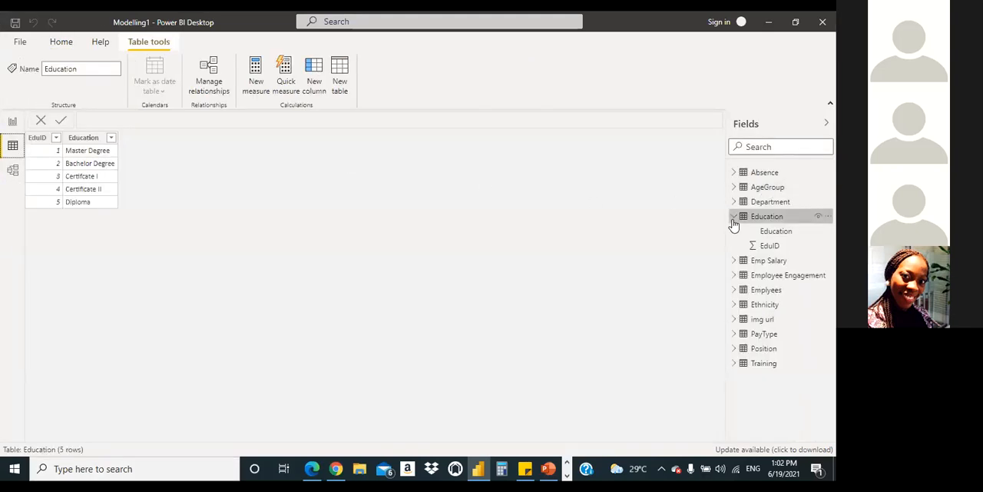
Step: Collapse the Education table's field list and examine the data rows of the Employee Engagement table for recurring EmpID values
{"action": "left_click", "coordinate": [735, 218]}
{"action": "left_click", "coordinate": [782, 248]}
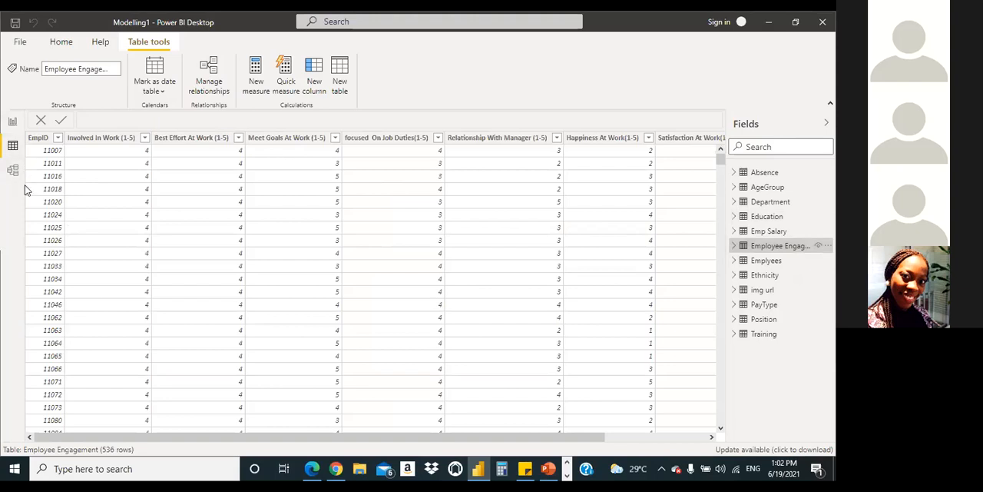
{"action": "scroll", "coordinate": [26, 194], "scroll_direction": "down", "scroll_amount": 2}
{"action": "scroll", "coordinate": [27, 194], "scroll_direction": "down", "scroll_amount": 1}
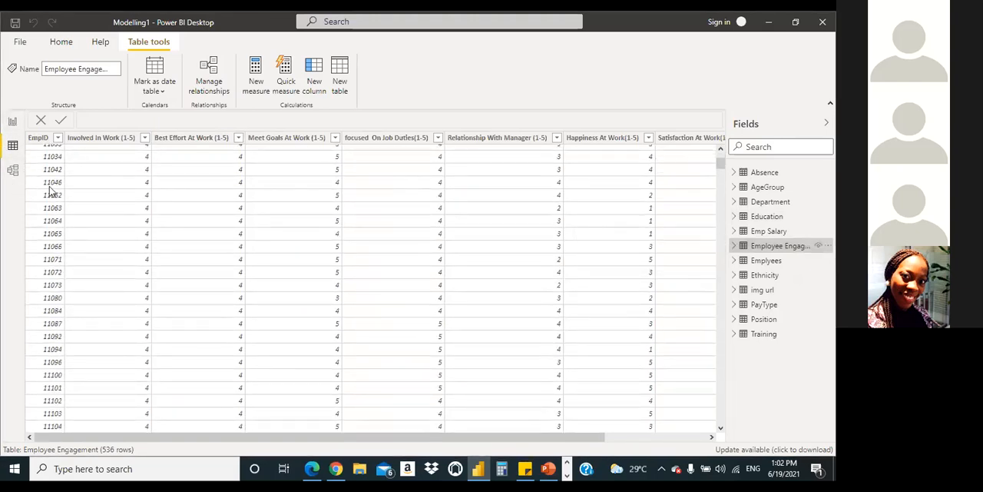
{"action": "scroll", "coordinate": [49, 186], "scroll_direction": "down", "scroll_amount": 10}
{"action": "scroll", "coordinate": [50, 186], "scroll_direction": "down", "scroll_amount": 20}
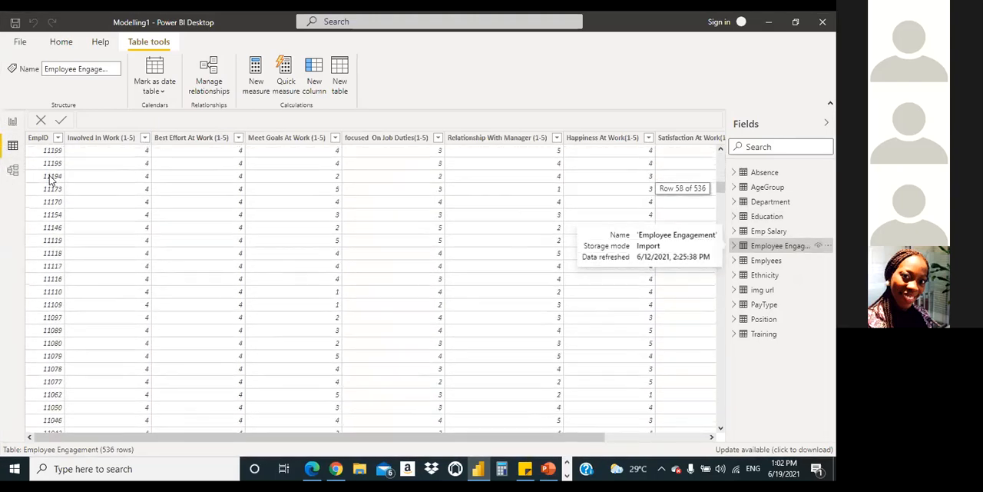
{"action": "scroll", "coordinate": [50, 178], "scroll_direction": "down", "scroll_amount": 20}
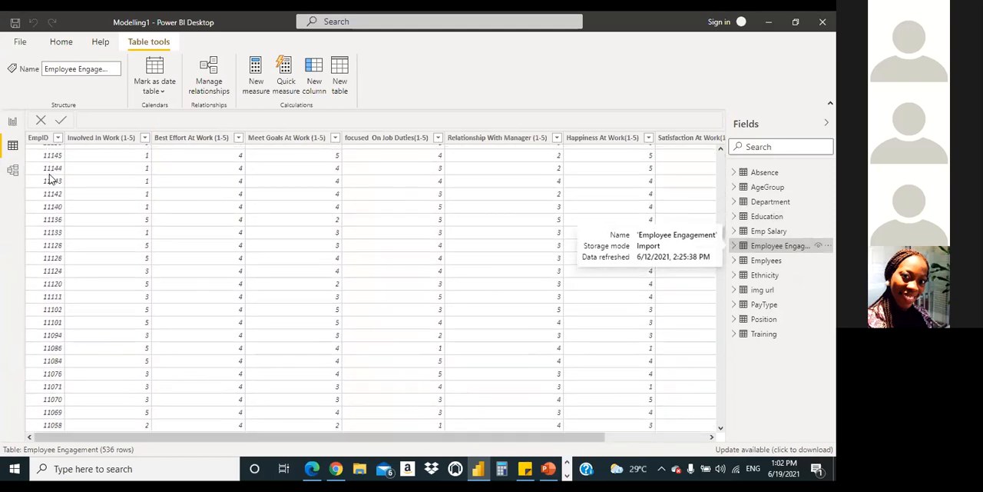
{"action": "scroll", "coordinate": [50, 177], "scroll_direction": "down", "scroll_amount": 19}
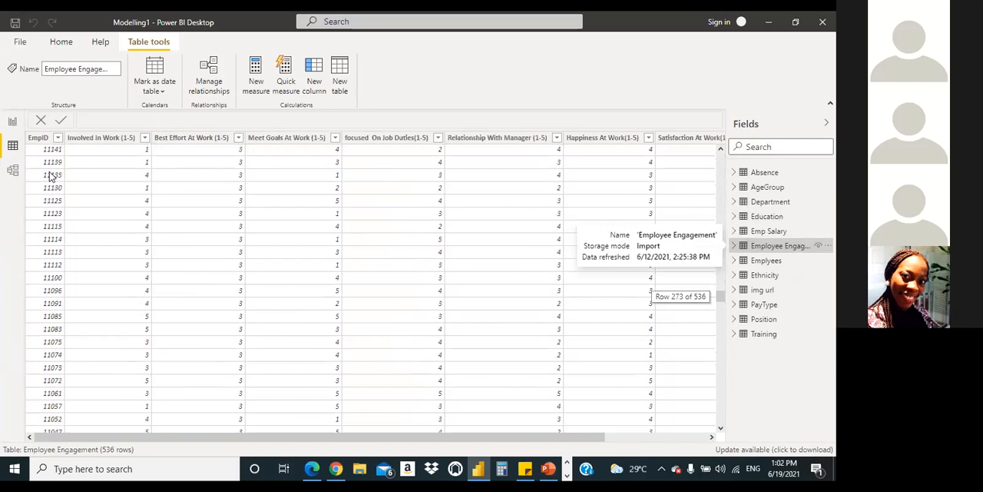
{"action": "scroll", "coordinate": [50, 176], "scroll_direction": "down", "scroll_amount": 20}
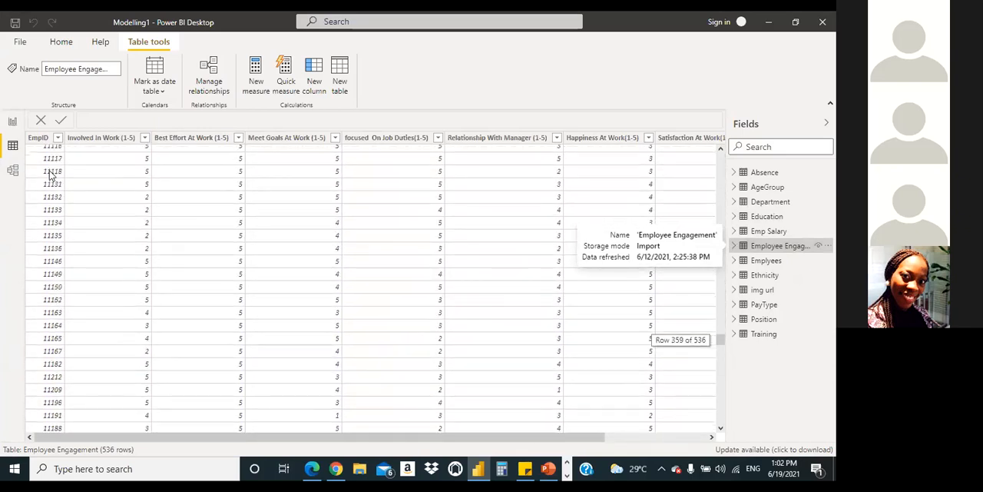
{"action": "scroll", "coordinate": [50, 175], "scroll_direction": "down", "scroll_amount": 2}
{"action": "scroll", "coordinate": [50, 175], "scroll_direction": "down", "scroll_amount": 19}
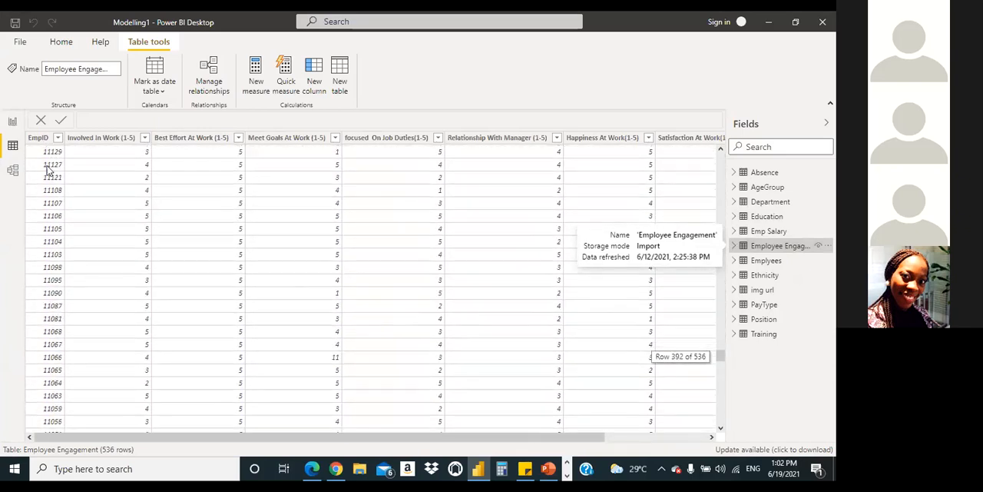
Step: Filter the Employee Engagement table's EmpID column to the fifth employee ID in the list and compare that employee's responses and Response Date values
{"action": "left_click", "coordinate": [40, 138]}
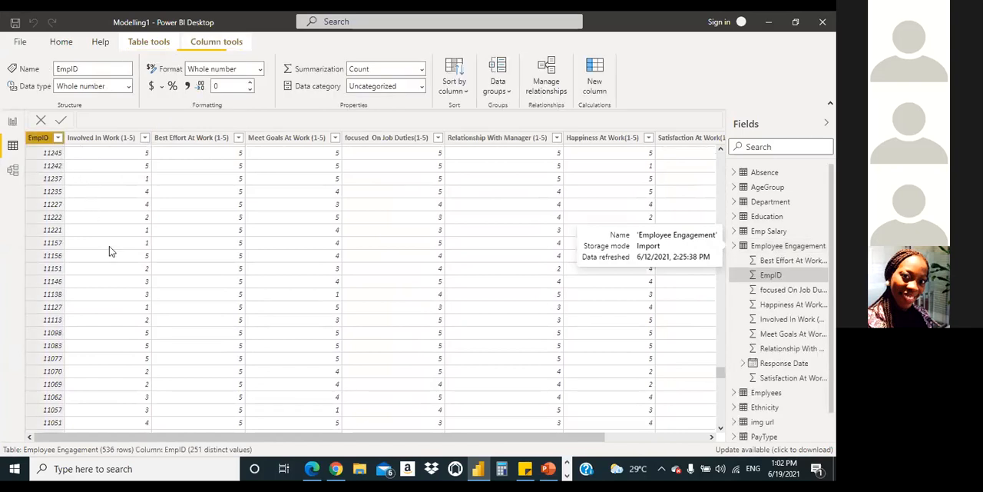
{"action": "left_click", "coordinate": [83, 139]}
{"action": "left_click", "coordinate": [83, 195]}
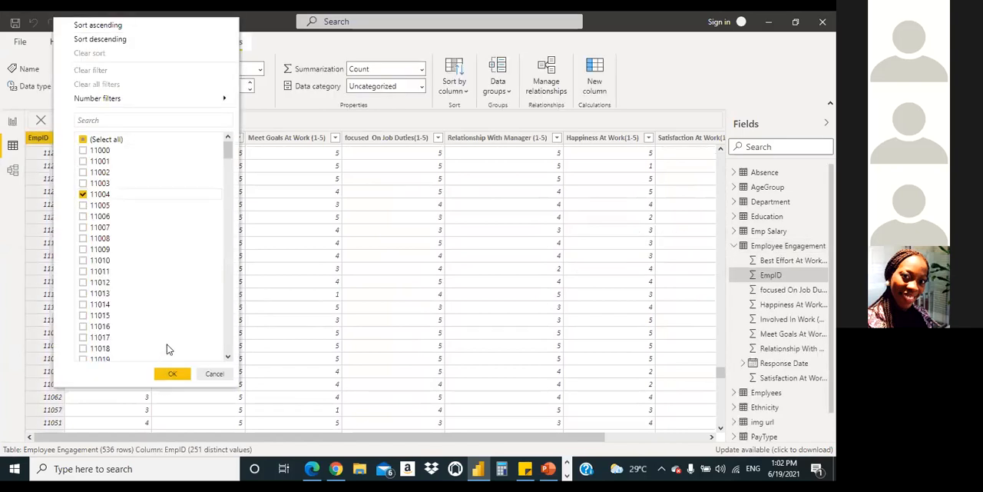
{"action": "left_click", "coordinate": [172, 373]}
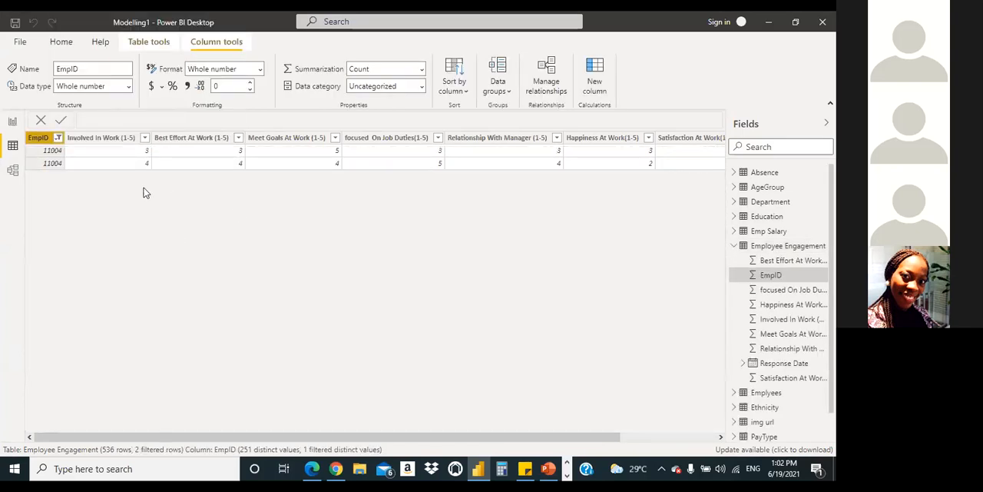
{"action": "left_click_drag", "start_coordinate": [328, 436], "coordinate": [500, 476]}
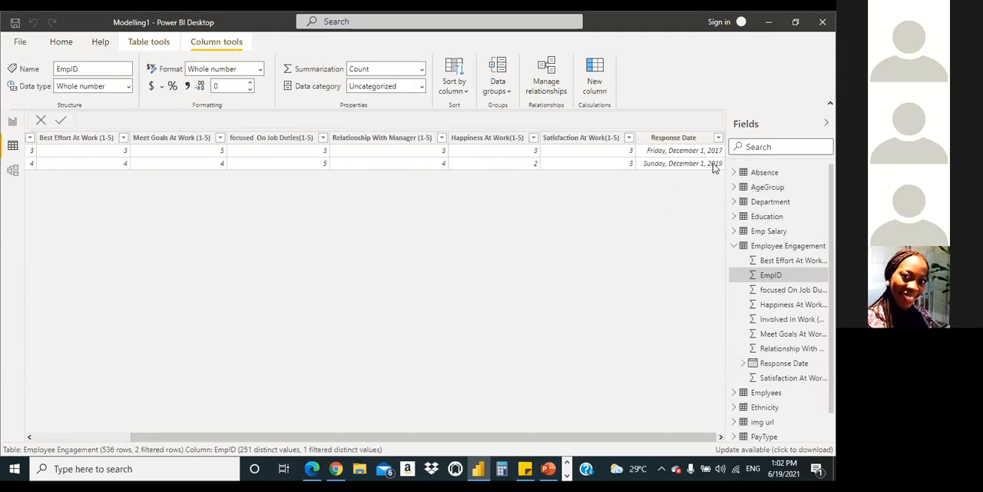
{"action": "left_click_drag", "start_coordinate": [362, 437], "coordinate": [244, 415]}
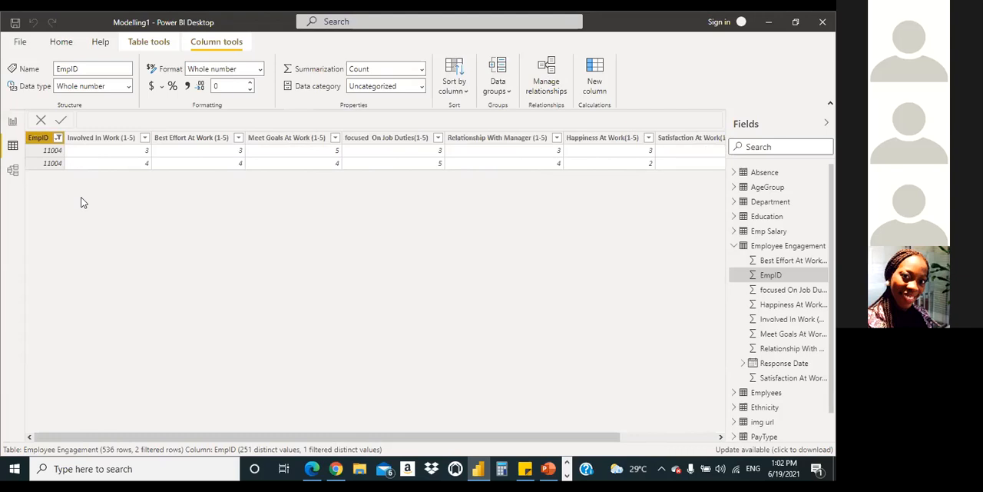
Step: Reselect all employee IDs in the Employee Engagement table's EmpID filter and apply it
{"action": "left_click", "coordinate": [58, 139]}
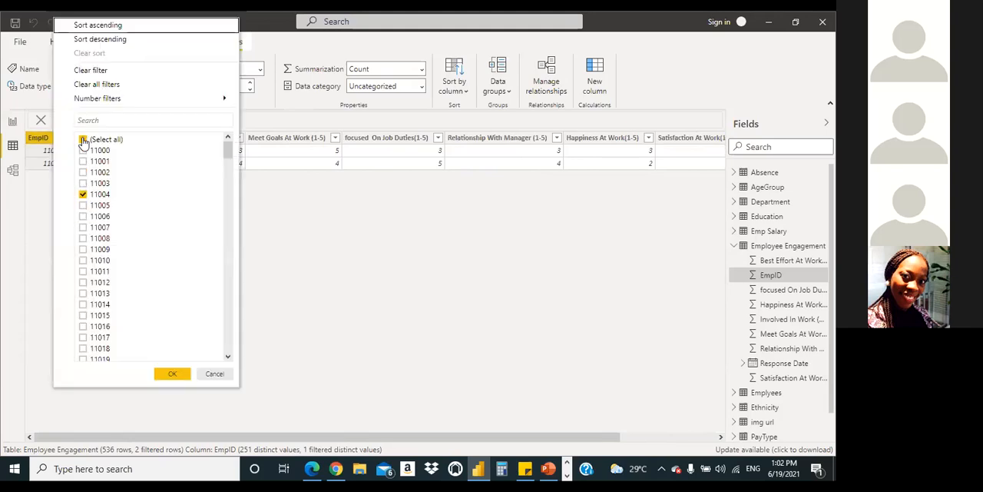
{"action": "left_click", "coordinate": [83, 139]}
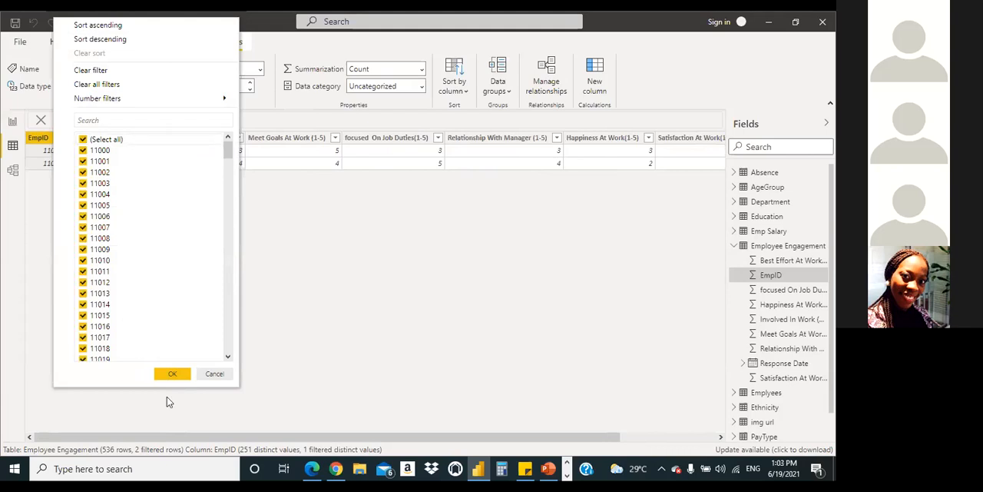
{"action": "left_click", "coordinate": [172, 373]}
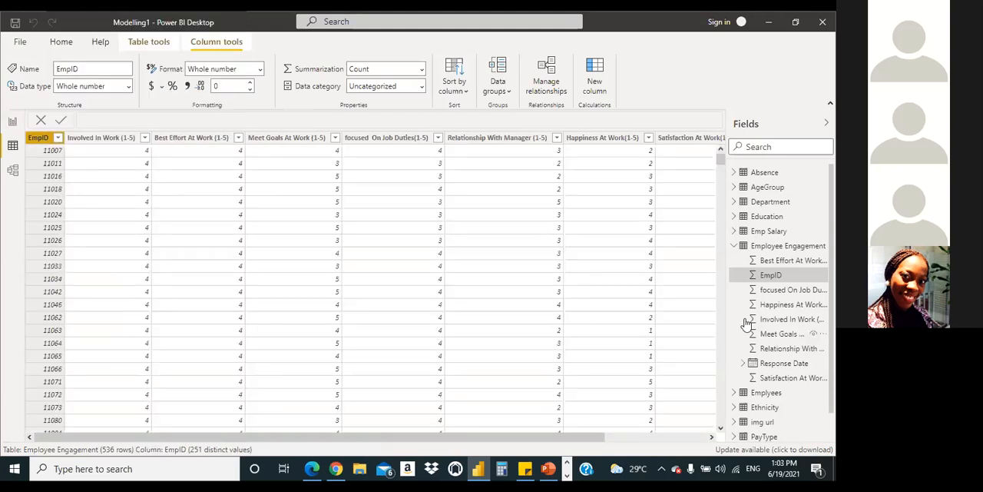
Step: Show the Emp Salary table with its fields expanded and filter its EmpID column to the fifth employee ID in the list
{"action": "left_click", "coordinate": [735, 231]}
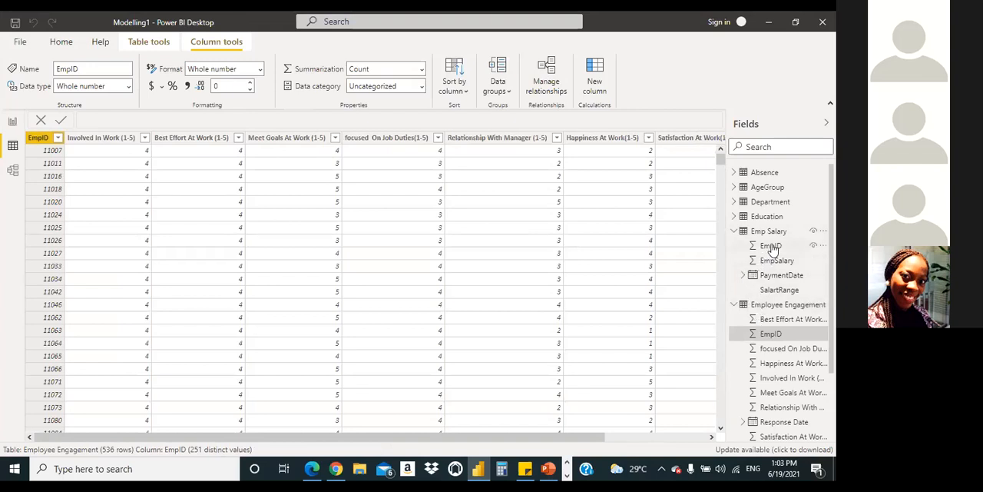
{"action": "left_click", "coordinate": [768, 232]}
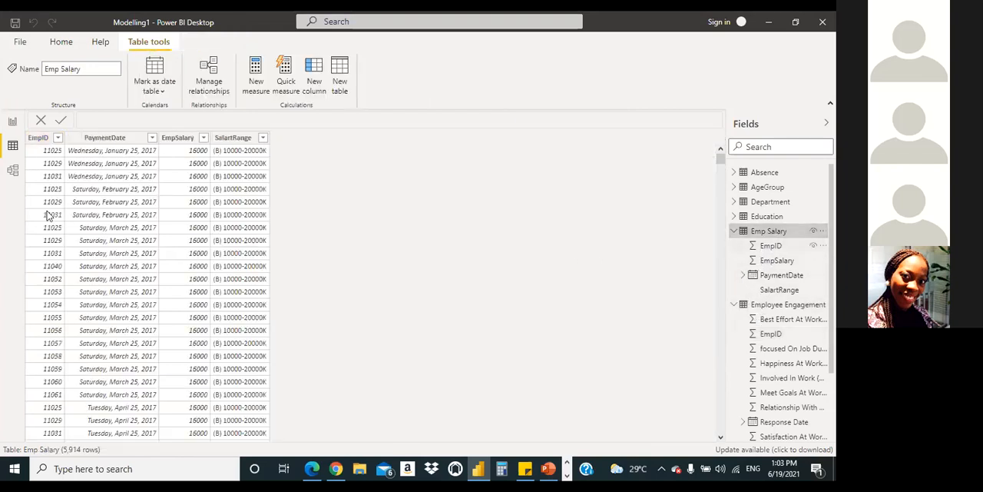
{"action": "left_click", "coordinate": [57, 138]}
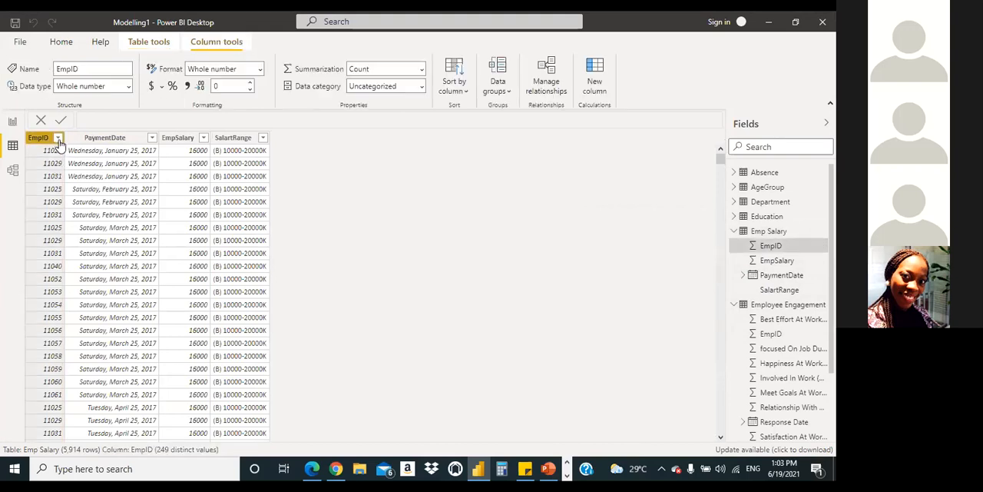
{"action": "left_click", "coordinate": [58, 143]}
{"action": "left_click", "coordinate": [82, 209]}
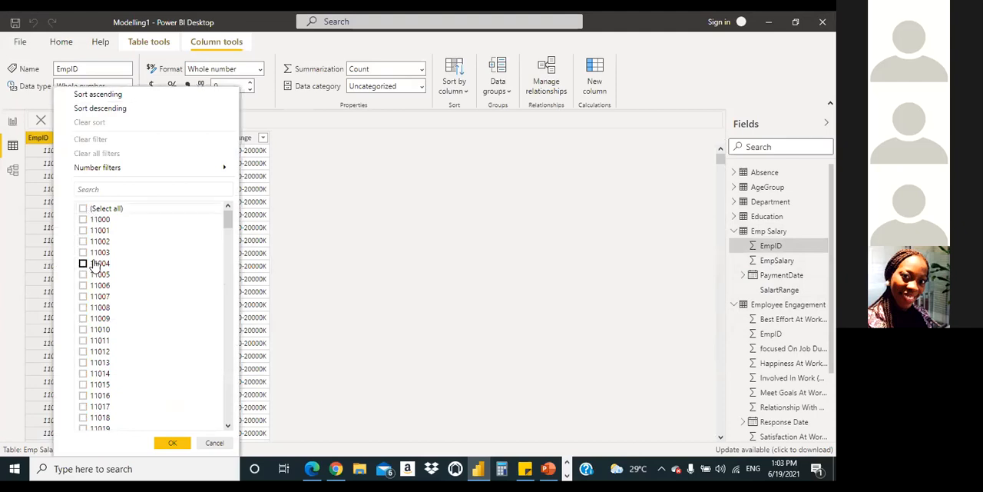
{"action": "left_click", "coordinate": [83, 264]}
{"action": "left_click", "coordinate": [172, 444]}
Step: Examine the filtered Emp Salary rows, comparing the repeated EmpID with the PaymentDate and EmpSalary values
{"action": "scroll", "coordinate": [314, 317], "scroll_direction": "down", "scroll_amount": 4}
{"action": "scroll", "coordinate": [314, 316], "scroll_direction": "up", "scroll_amount": 4}
{"action": "scroll", "coordinate": [314, 315], "scroll_direction": "down", "scroll_amount": 5}
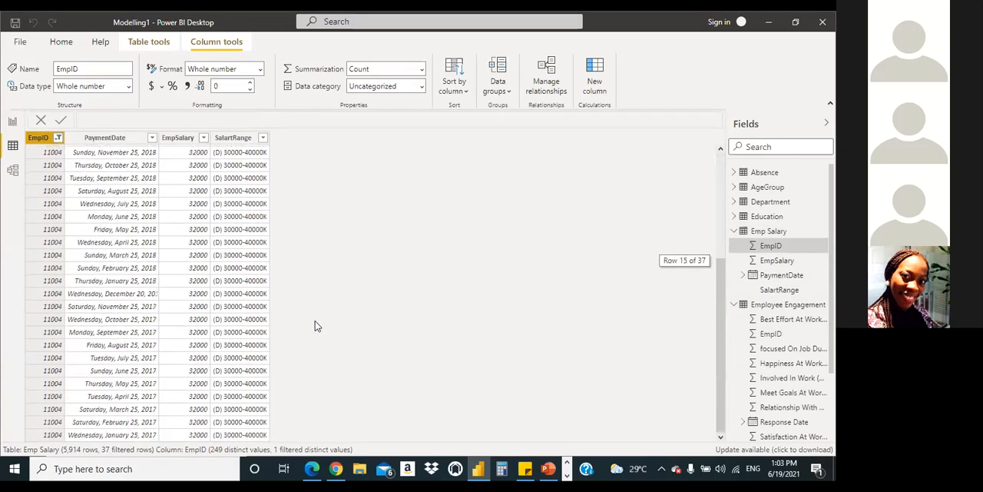
{"action": "scroll", "coordinate": [325, 315], "scroll_direction": "up", "scroll_amount": 5}
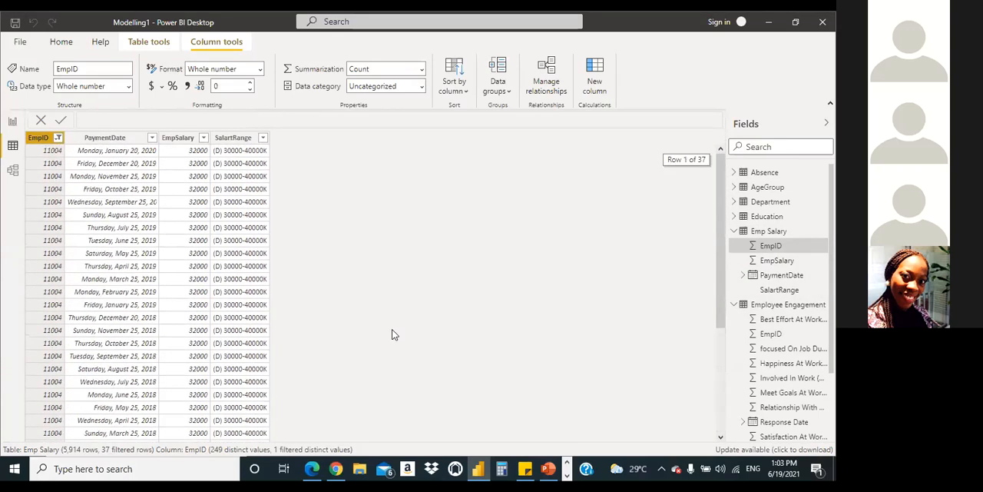
{"action": "scroll", "coordinate": [394, 330], "scroll_direction": "down", "scroll_amount": 4}
{"action": "scroll", "coordinate": [398, 338], "scroll_direction": "up", "scroll_amount": 4}
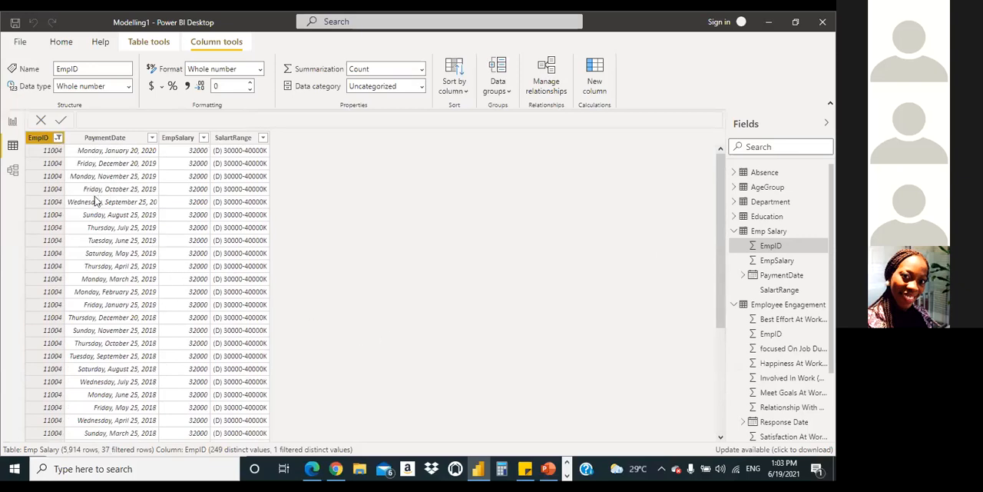
{"action": "scroll", "coordinate": [341, 395], "scroll_direction": "down", "scroll_amount": 2}
{"action": "scroll", "coordinate": [358, 347], "scroll_direction": "up", "scroll_amount": 2}
{"action": "scroll", "coordinate": [717, 282], "scroll_direction": "down", "scroll_amount": 4}
{"action": "scroll", "coordinate": [718, 282], "scroll_direction": "up", "scroll_amount": 4}
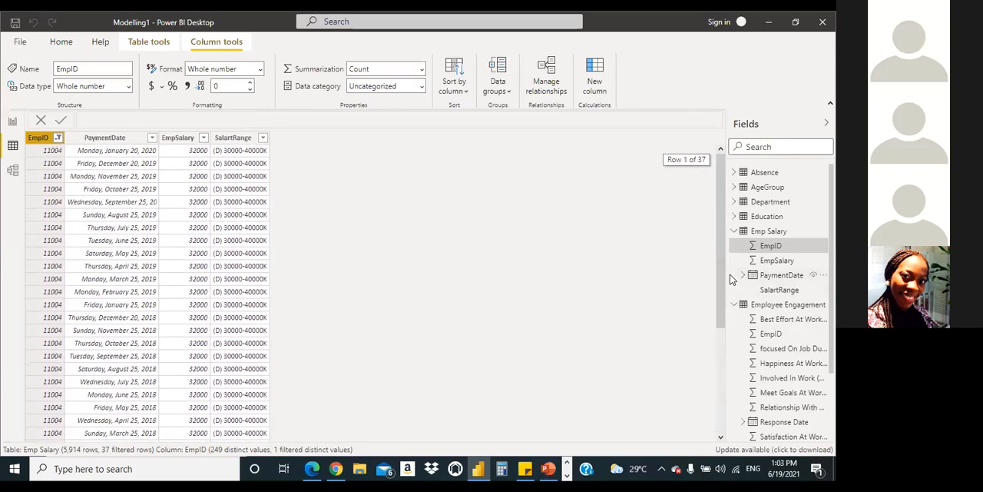
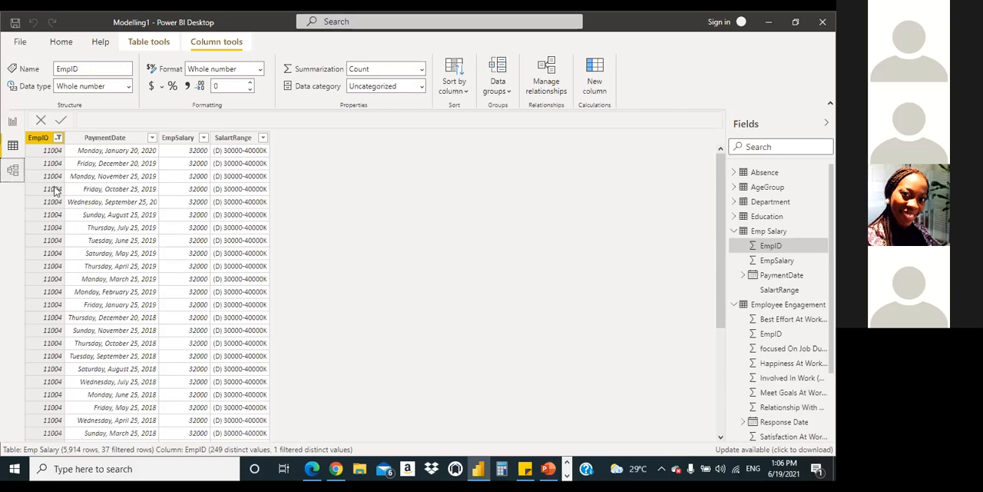
Step: Show the model diagram and examine all the table cards and their shared ID fields, from Emplyees down to Education and PayType
{"action": "left_click", "coordinate": [12, 170]}
{"action": "scroll", "coordinate": [662, 400], "scroll_direction": "up", "scroll_amount": 2}
{"action": "scroll", "coordinate": [659, 399], "scroll_direction": "down", "scroll_amount": 1}
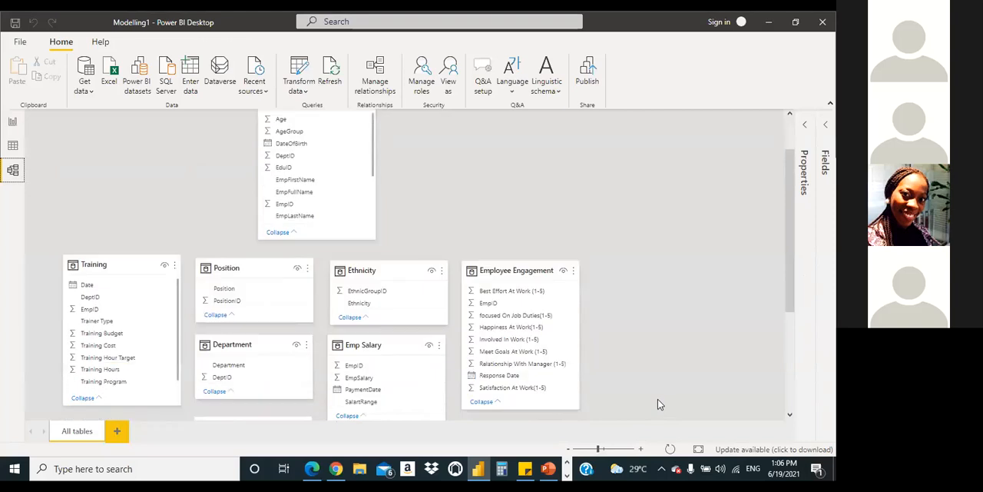
{"action": "scroll", "coordinate": [639, 404], "scroll_direction": "down", "scroll_amount": 2}
{"action": "scroll", "coordinate": [665, 407], "scroll_direction": "up", "scroll_amount": 3}
{"action": "scroll", "coordinate": [669, 403], "scroll_direction": "down", "scroll_amount": 3}
{"action": "scroll", "coordinate": [679, 404], "scroll_direction": "up", "scroll_amount": 3}
{"action": "scroll", "coordinate": [657, 332], "scroll_direction": "down", "scroll_amount": 2}
{"action": "scroll", "coordinate": [645, 333], "scroll_direction": "up", "scroll_amount": 2}
{"action": "scroll", "coordinate": [636, 355], "scroll_direction": "down", "scroll_amount": 2}
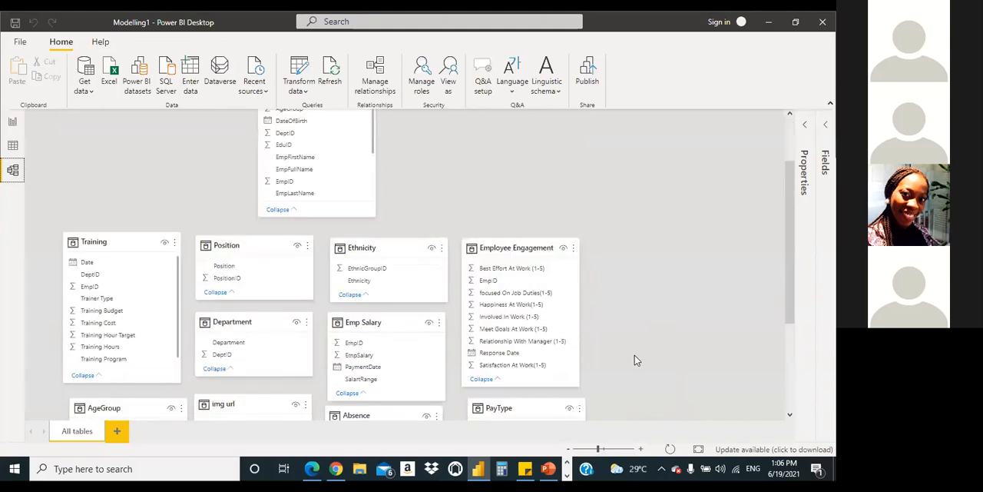
{"action": "scroll", "coordinate": [637, 358], "scroll_direction": "up", "scroll_amount": 1}
{"action": "scroll", "coordinate": [637, 360], "scroll_direction": "up", "scroll_amount": 2}
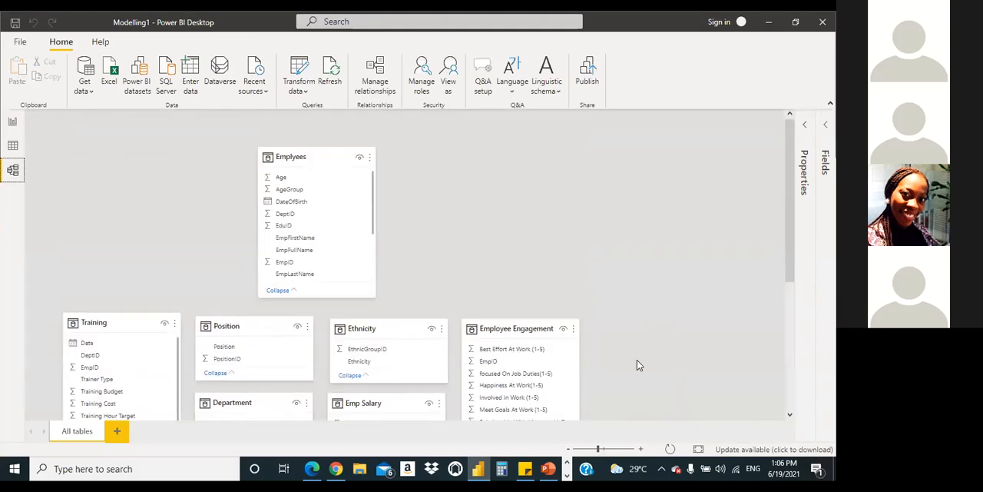
{"action": "scroll", "coordinate": [637, 360], "scroll_direction": "down", "scroll_amount": 4}
{"action": "scroll", "coordinate": [379, 169], "scroll_direction": "up", "scroll_amount": 1}
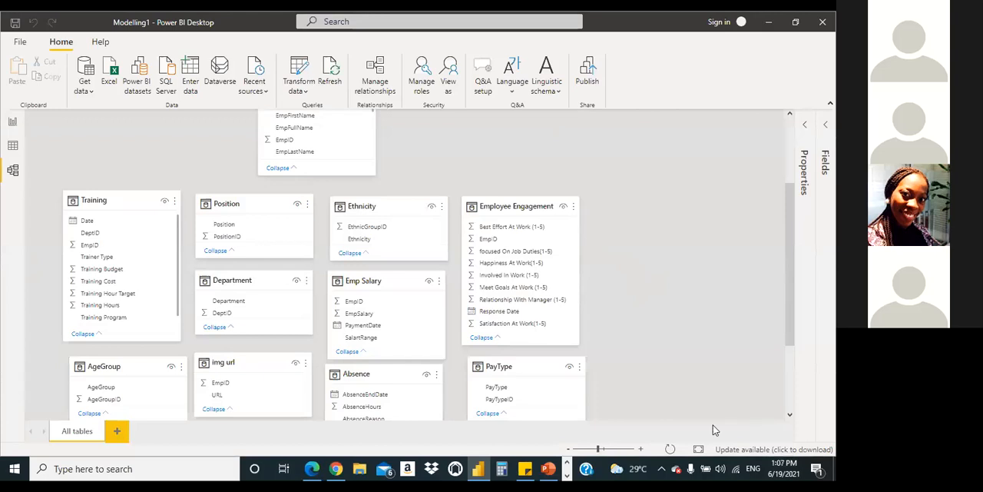
{"action": "left_click_drag", "start_coordinate": [789, 324], "coordinate": [788, 263]}
{"action": "scroll", "coordinate": [811, 331], "scroll_direction": "down", "scroll_amount": 5}
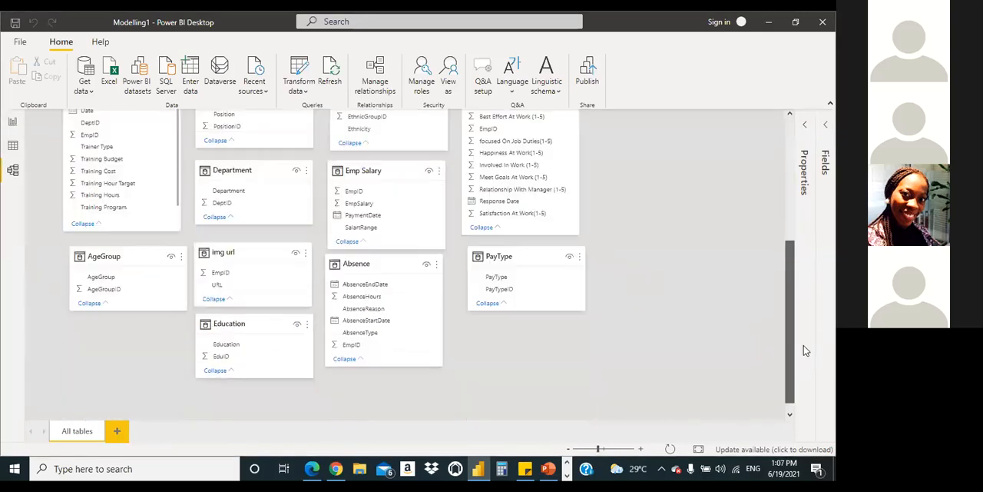
{"action": "scroll", "coordinate": [785, 281], "scroll_direction": "up", "scroll_amount": 4}
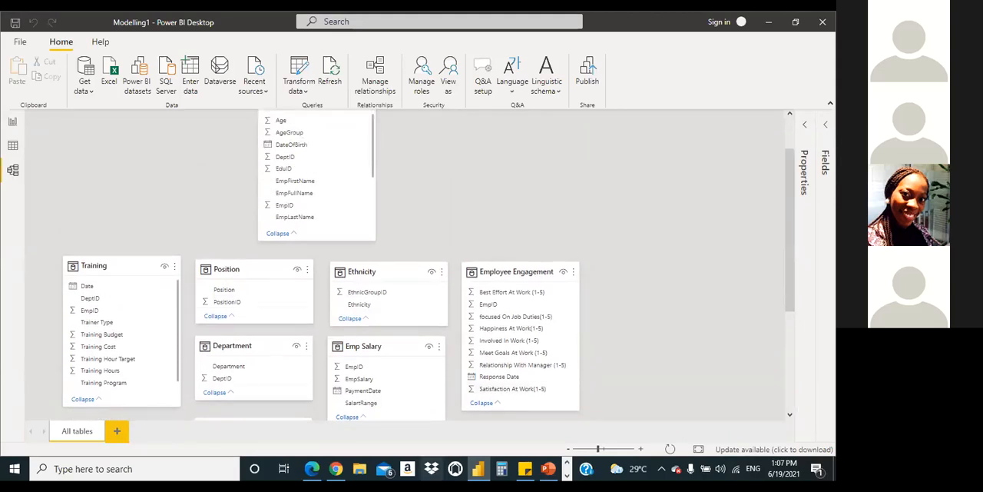
Step: Switch to the Modelling1 - Copy.pdf dashboard in the browser and examine the employee count cards and charts
{"action": "left_click", "coordinate": [313, 467]}
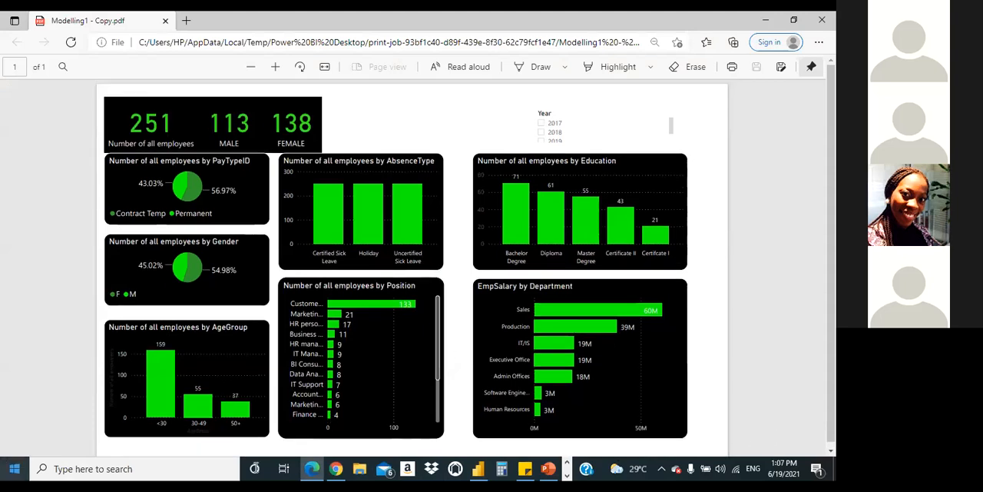
{"action": "left_click_drag", "start_coordinate": [244, 132], "coordinate": [310, 133]}
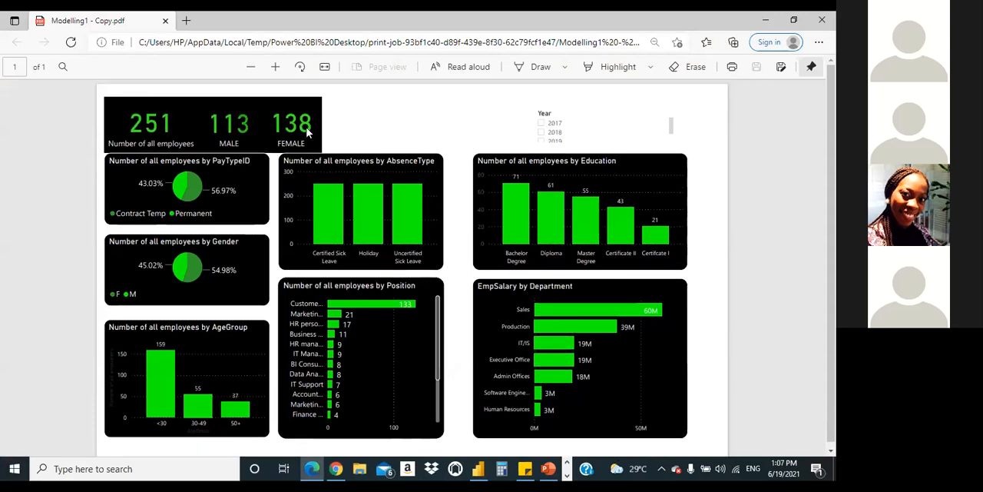
{"action": "left_click", "coordinate": [453, 138]}
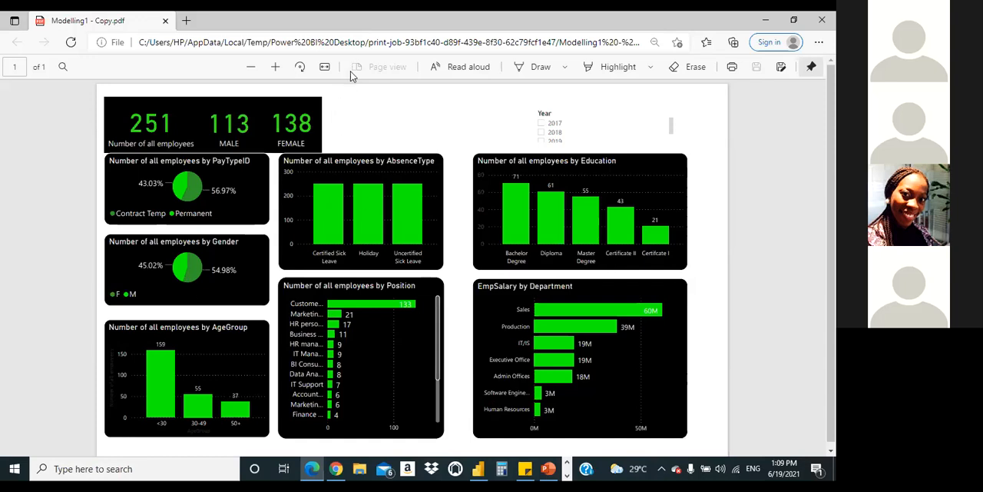
{"action": "right_click", "coordinate": [401, 140]}
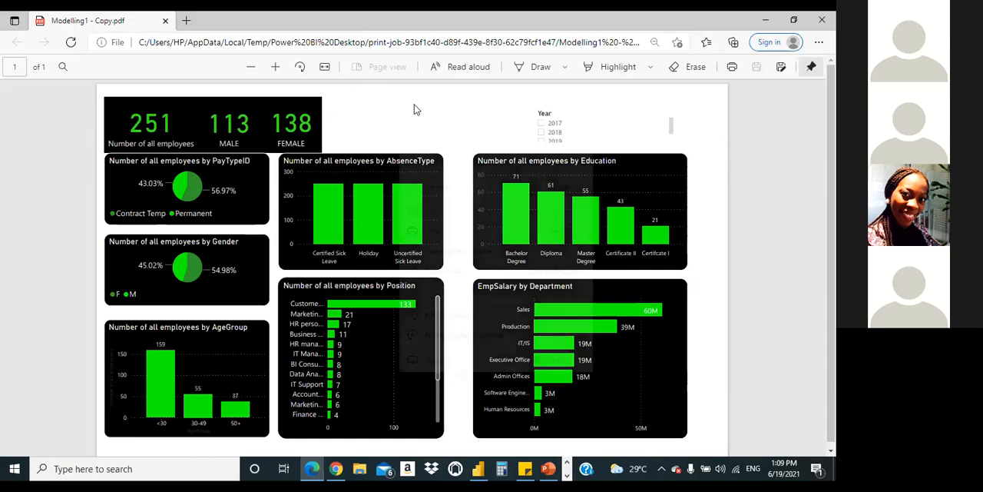
{"action": "left_click", "coordinate": [412, 109]}
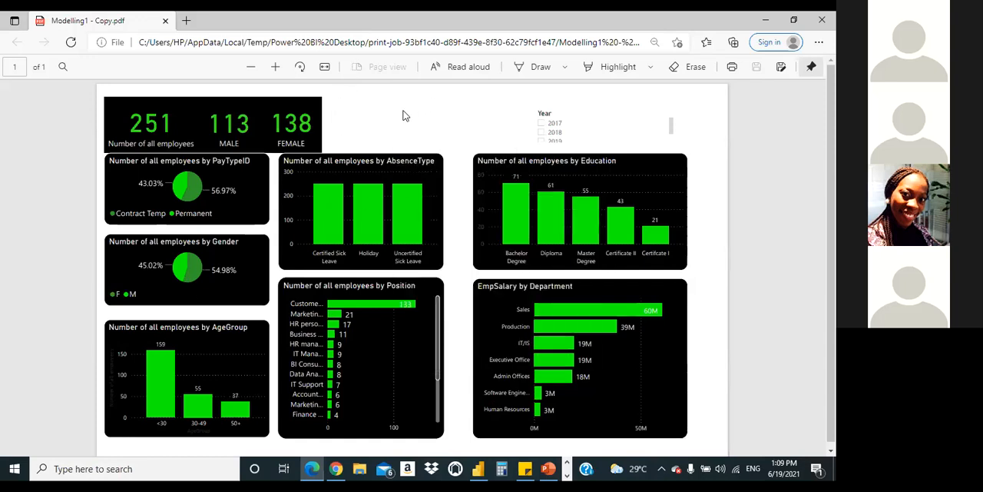
{"action": "right_click", "coordinate": [377, 126]}
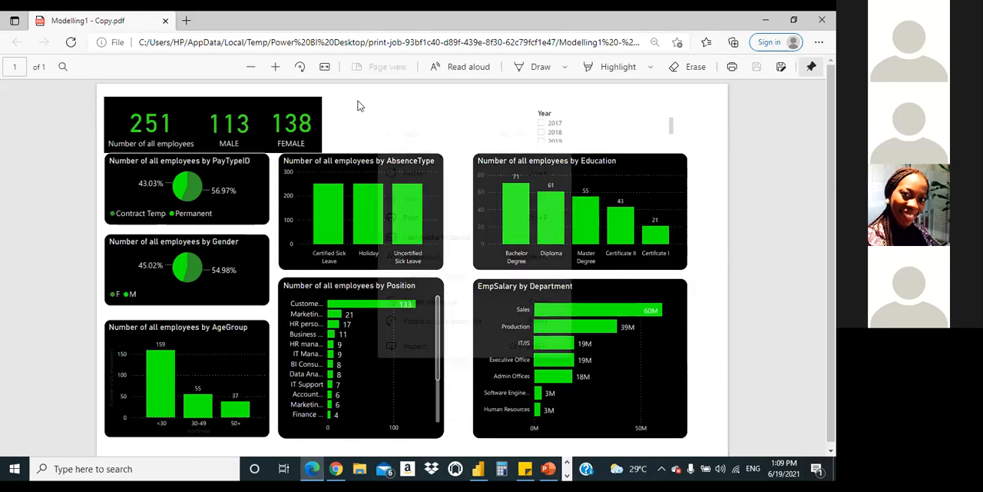
{"action": "left_click", "coordinate": [358, 109]}
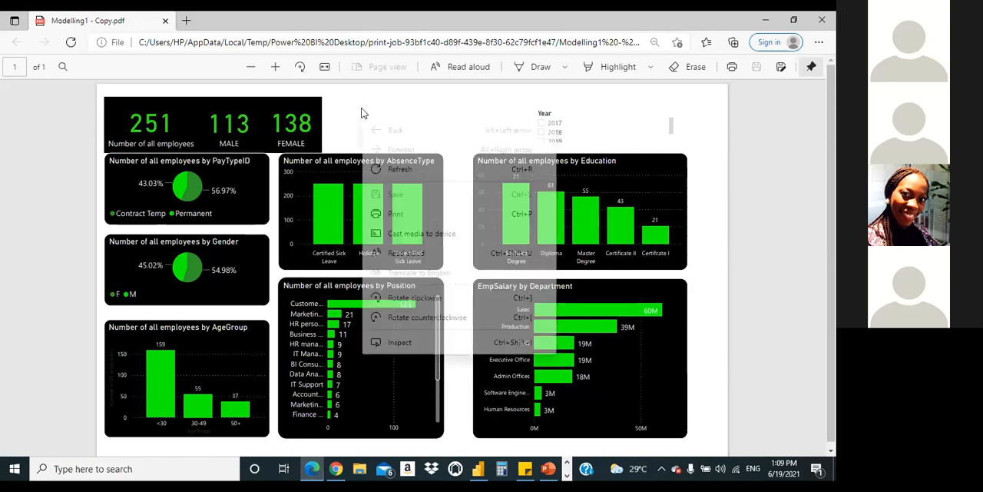
{"action": "right_click", "coordinate": [362, 108]}
{"action": "left_click", "coordinate": [339, 112]}
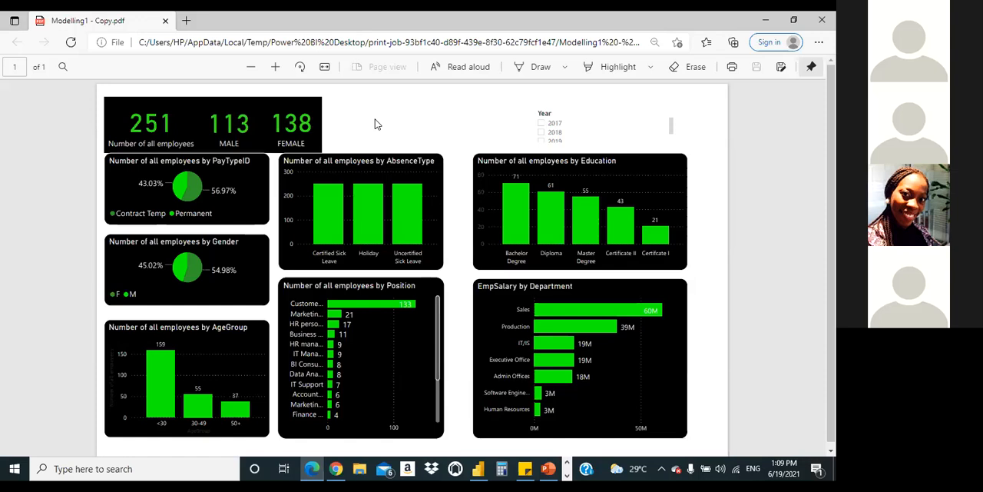
{"action": "right_click", "coordinate": [373, 93]}
{"action": "left_click", "coordinate": [373, 94]}
{"action": "right_click", "coordinate": [368, 104]}
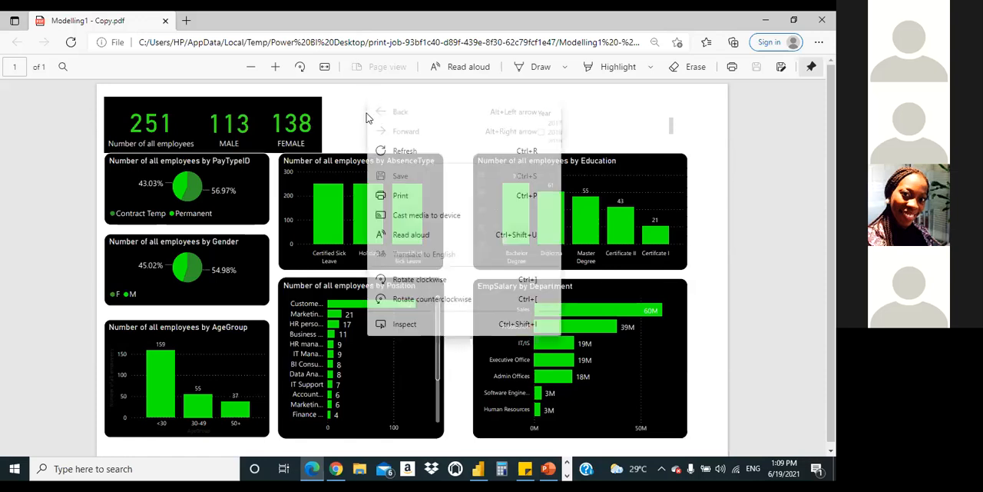
{"action": "left_click", "coordinate": [346, 122]}
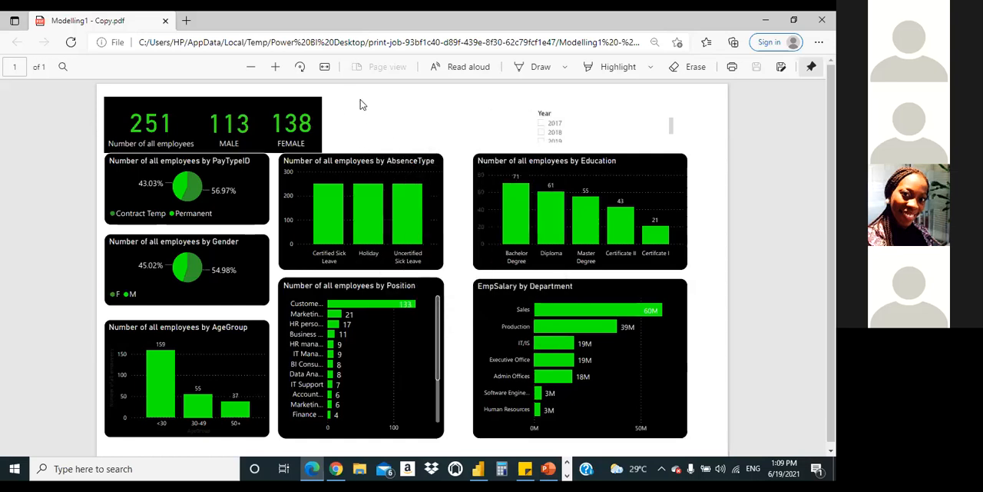
{"action": "right_click", "coordinate": [364, 100]}
{"action": "left_click", "coordinate": [387, 100]}
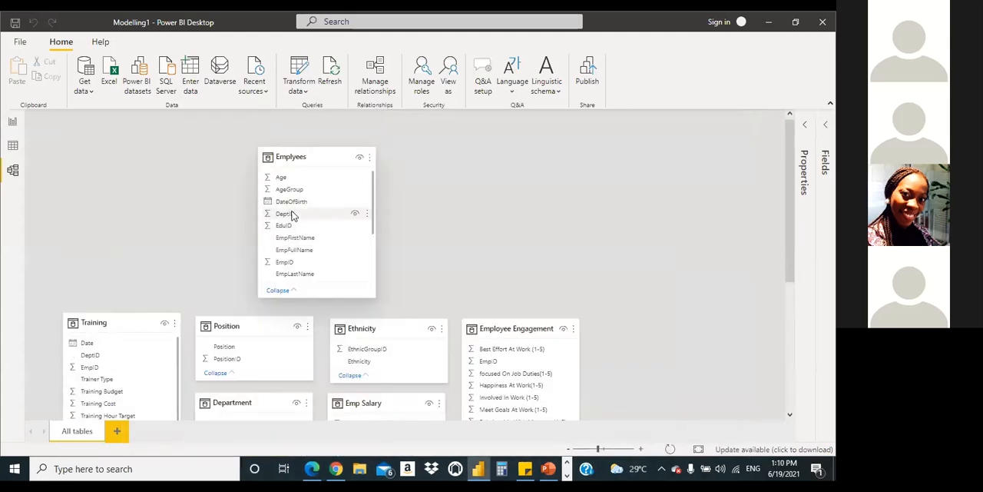
Step: Start a relationship from DeptID in the Emplyees table to DeptID in the Training table, moving the relationship settings clear of the Emplyees card
{"action": "left_click", "coordinate": [290, 218]}
{"action": "left_click_drag", "start_coordinate": [290, 220], "coordinate": [84, 366]}
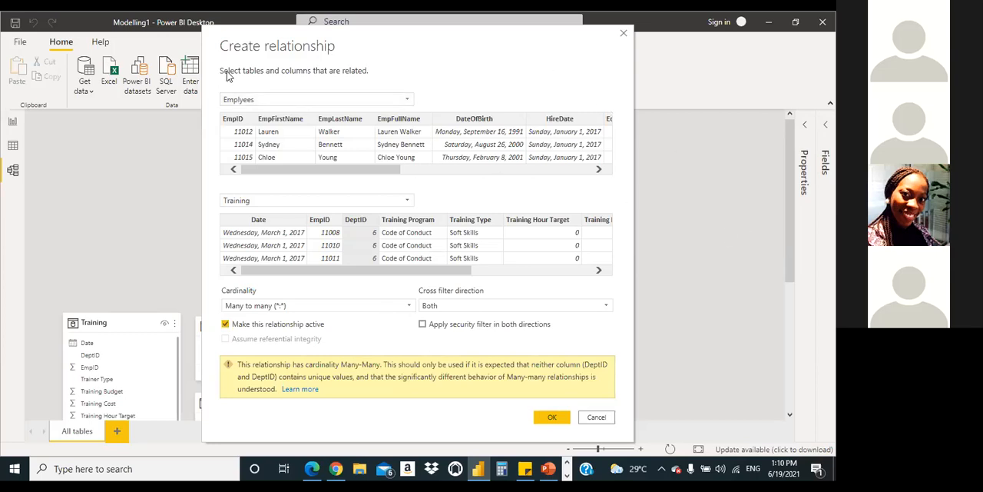
{"action": "left_click_drag", "start_coordinate": [227, 71], "coordinate": [435, 160]}
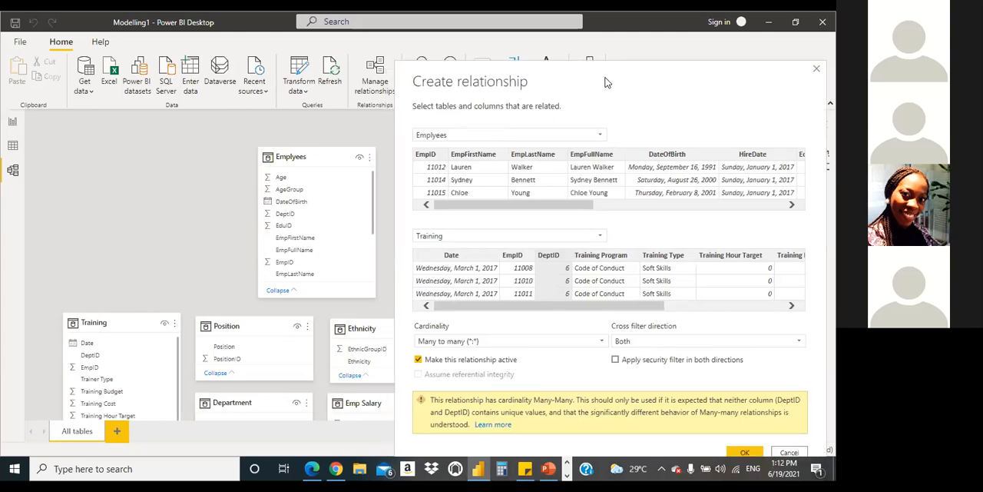
{"action": "left_click_drag", "start_coordinate": [605, 82], "coordinate": [603, 93]}
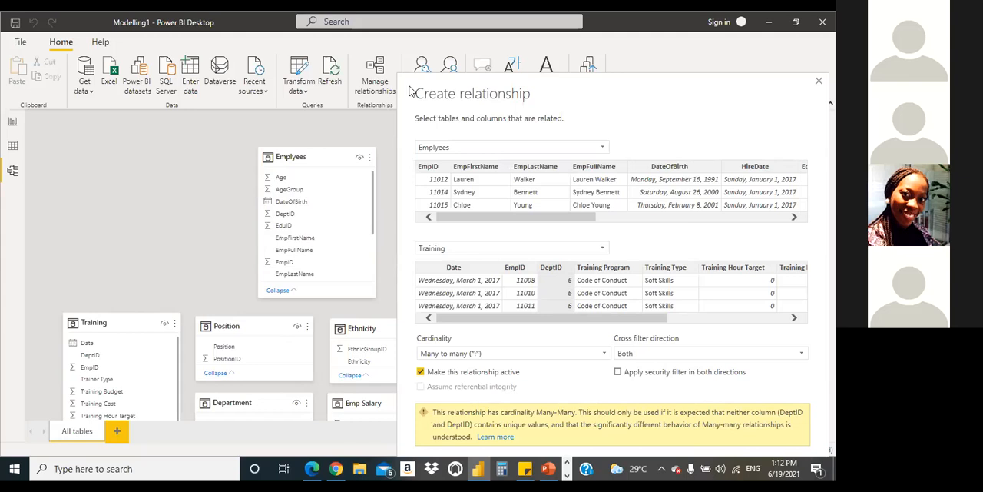
Step: Compare the Emplyees and Training column previews in the relationship settings, checking the DeptID column in each table
{"action": "left_click_drag", "start_coordinate": [566, 318], "coordinate": [673, 318]}
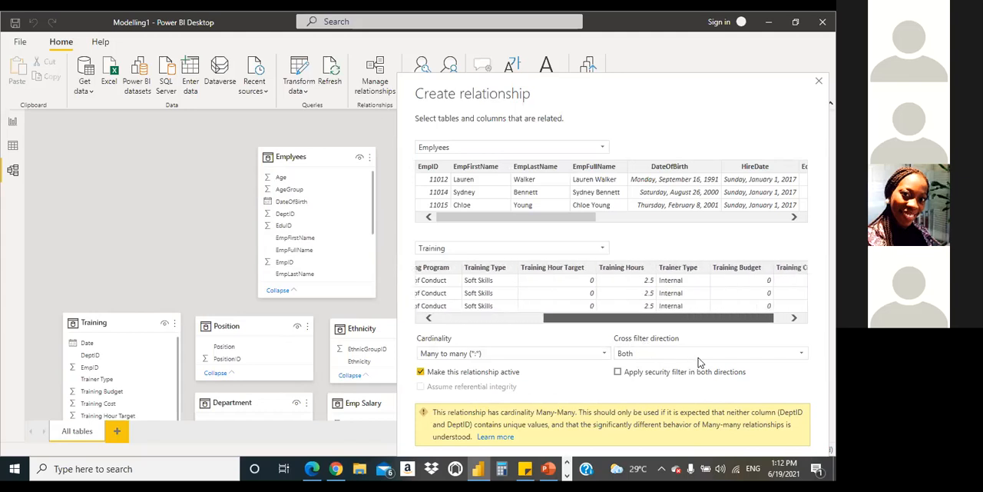
{"action": "left_click_drag", "start_coordinate": [695, 361], "coordinate": [520, 336]}
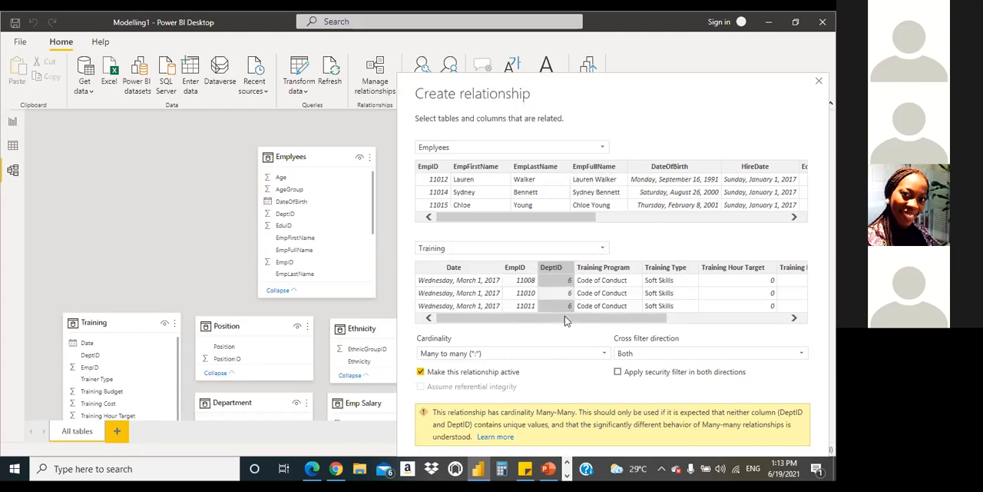
{"action": "left_click_drag", "start_coordinate": [512, 220], "coordinate": [505, 262]}
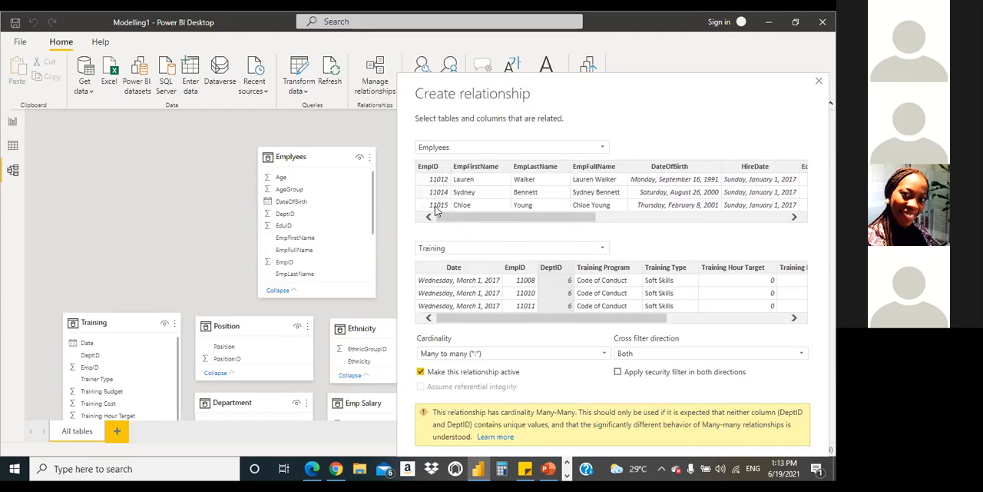
{"action": "mouse_move", "coordinate": [492, 223]}
{"action": "left_mouse_down"}
{"action": "mouse_move", "coordinate": [503, 233]}
{"action": "mouse_move", "coordinate": [736, 244]}
{"action": "mouse_move", "coordinate": [505, 224]}
{"action": "mouse_move", "coordinate": [479, 232]}
{"action": "left_mouse_up"}
Step: Create the active many-to-many relationship on DeptID between Emplyees and Training with cross filter direction Both
{"action": "left_click", "coordinate": [745, 467]}
{"action": "left_click", "coordinate": [686, 422]}
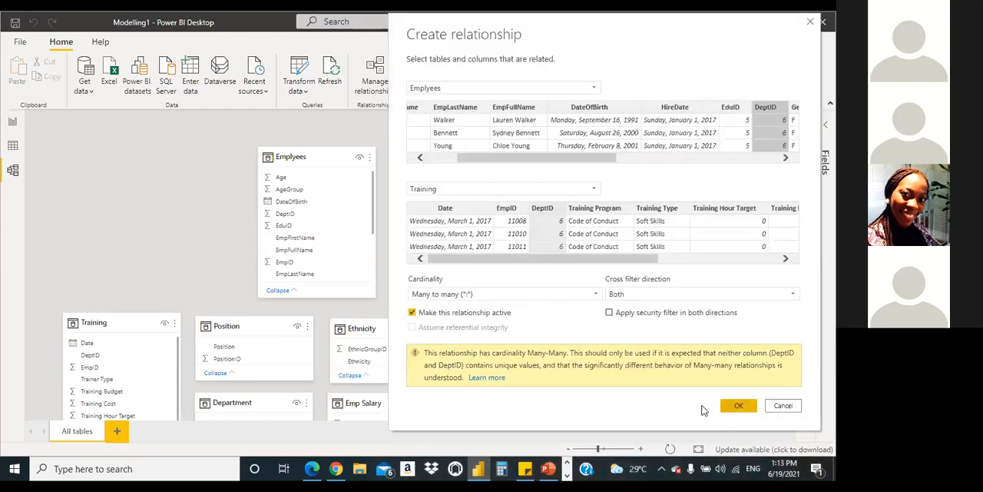
{"action": "left_click", "coordinate": [737, 408]}
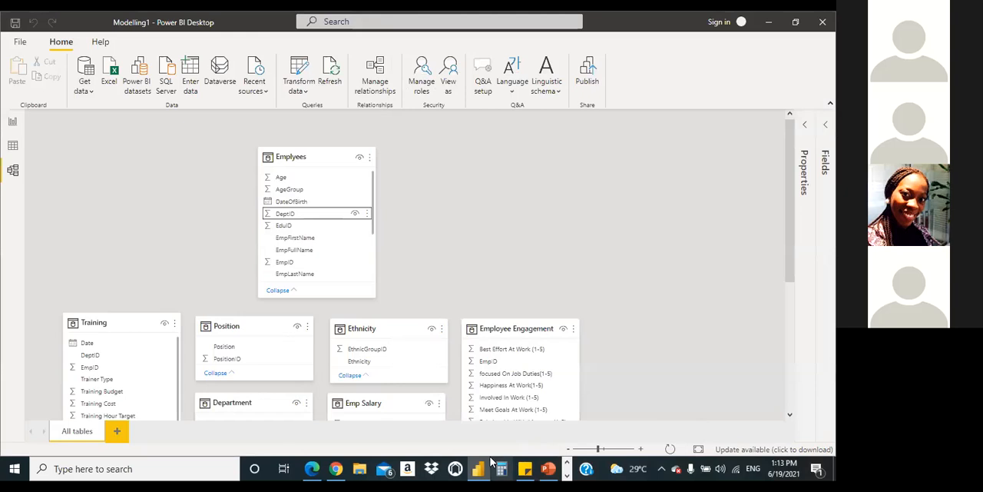
{"action": "mouse_move", "coordinate": [482, 466]}
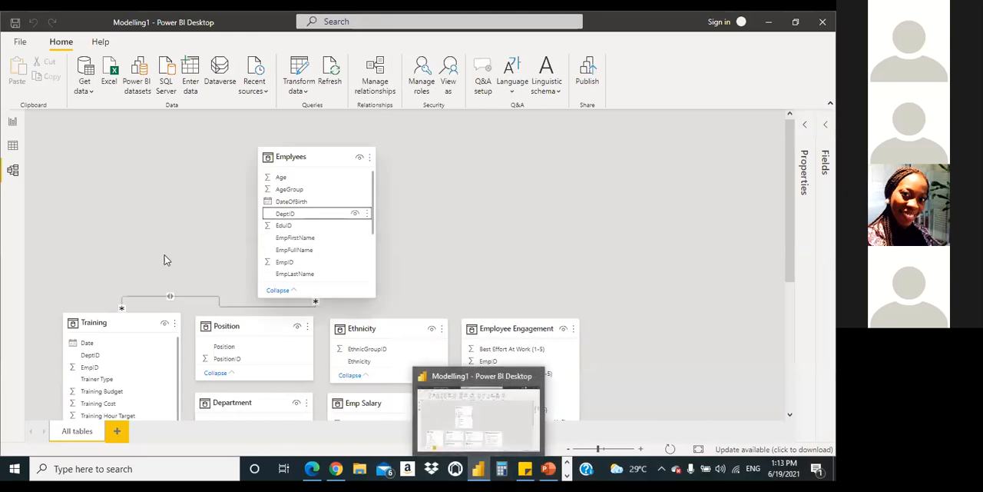
Step: Reopen the relationship between Emplyees and Training, check its linked columns, cardinality and cross filter direction, and close it without changes
{"action": "double_click", "coordinate": [219, 300]}
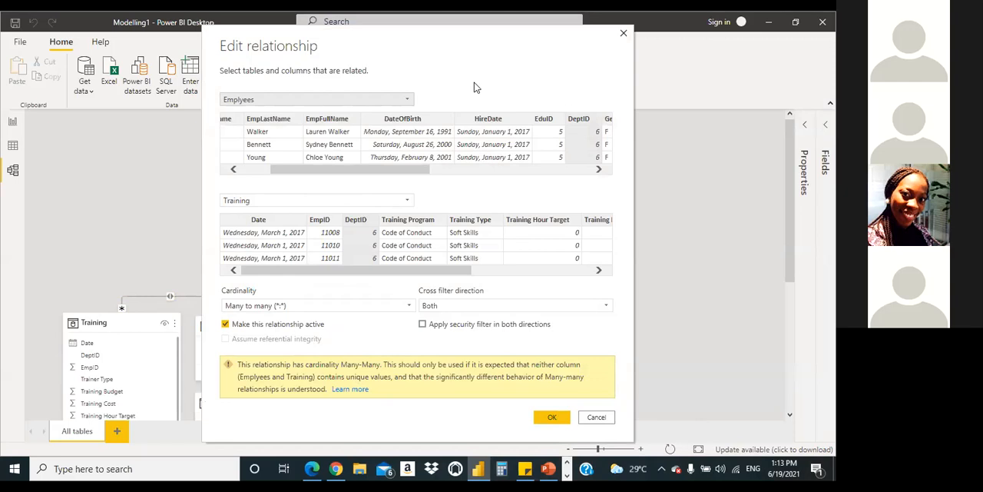
{"action": "key", "text": "Escape"}
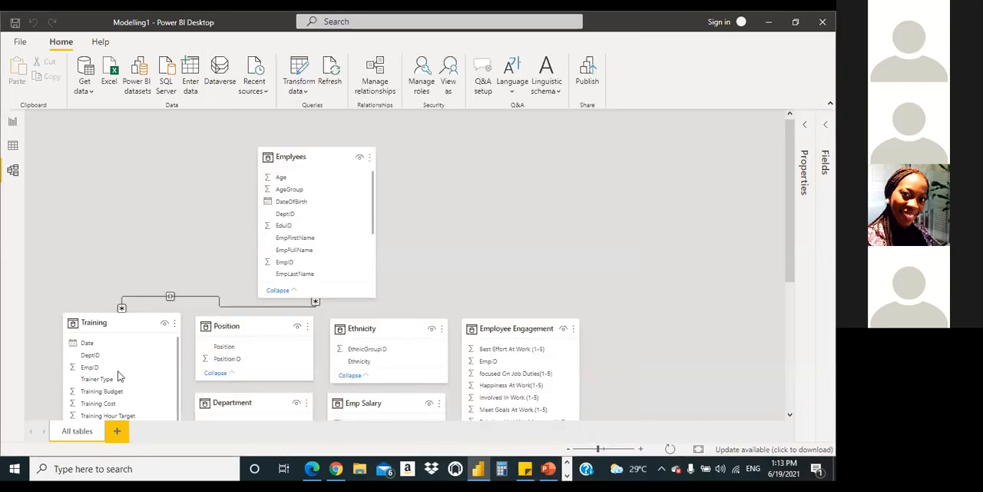
{"action": "double_click", "coordinate": [203, 296]}
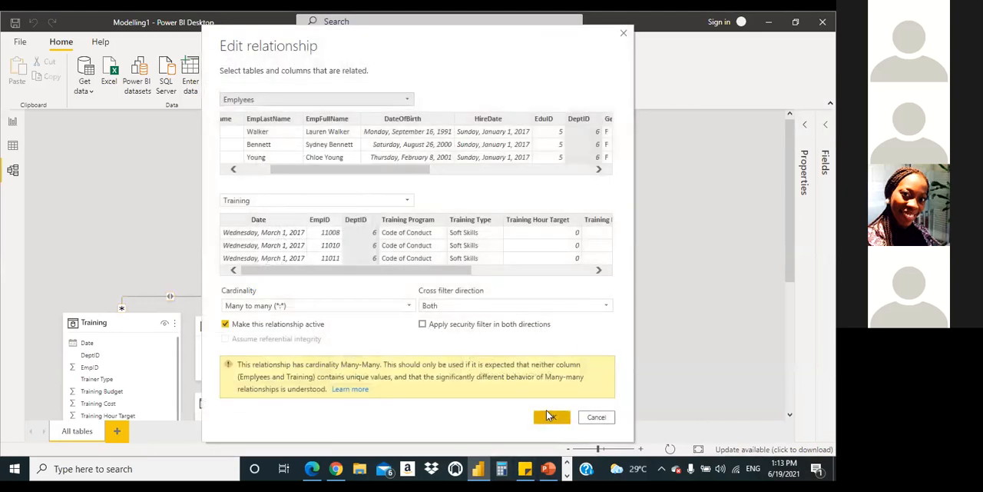
{"action": "left_click", "coordinate": [549, 415]}
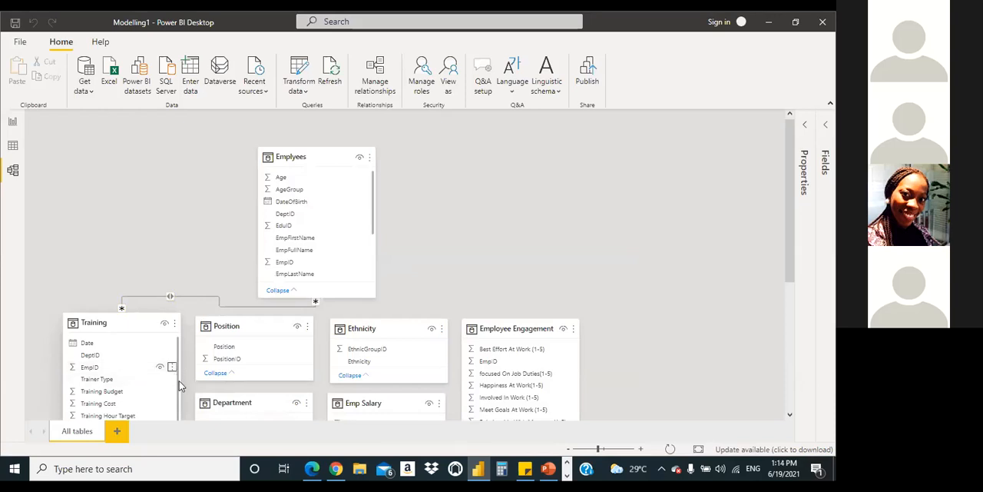
Step: Examine the Training table's full field list and compare it with the Emplyees fields and the surrounding tables in the model diagram
{"action": "scroll", "coordinate": [184, 292], "scroll_direction": "down", "scroll_amount": 3}
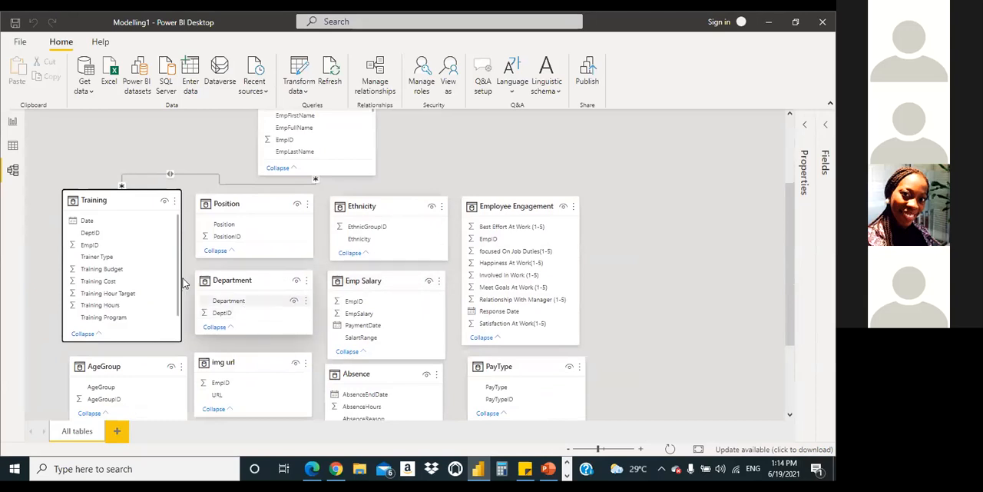
{"action": "scroll", "coordinate": [182, 302], "scroll_direction": "down", "scroll_amount": 1}
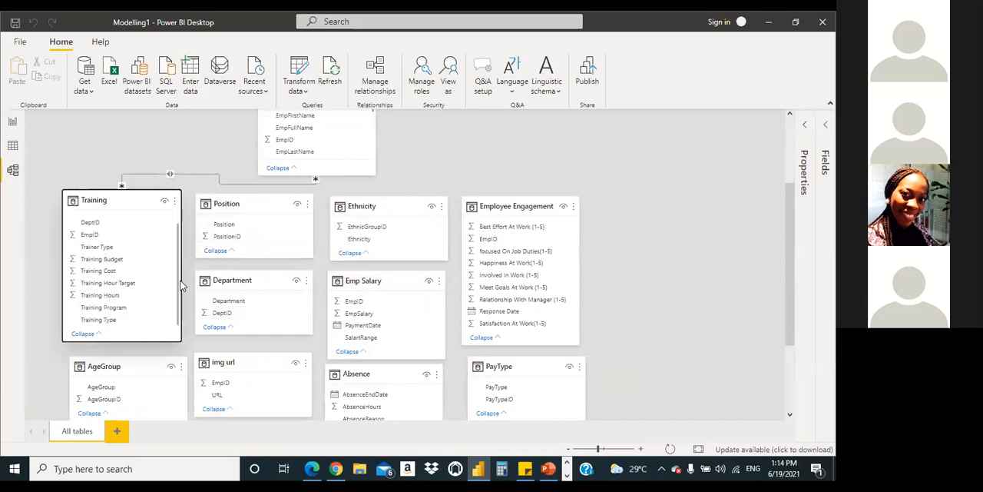
{"action": "scroll", "coordinate": [184, 266], "scroll_direction": "up", "scroll_amount": 1}
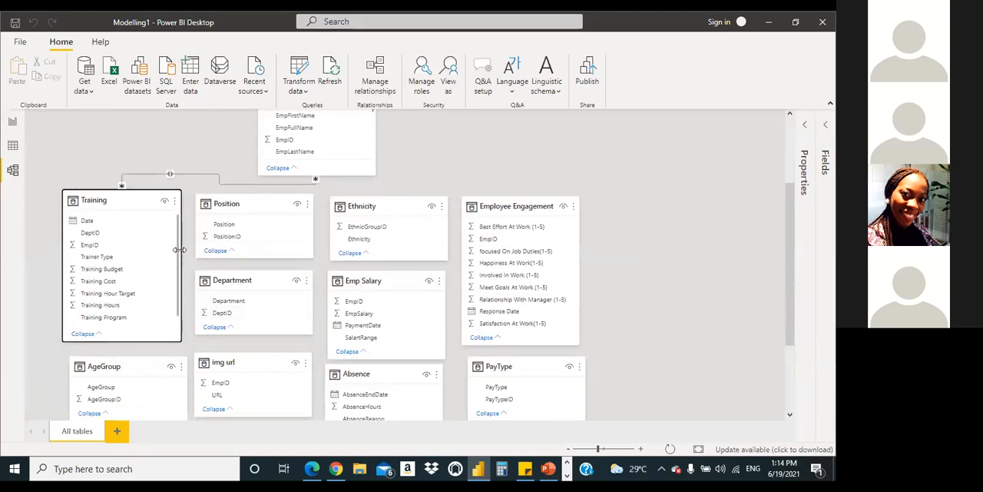
{"action": "scroll", "coordinate": [598, 233], "scroll_direction": "up", "scroll_amount": 3}
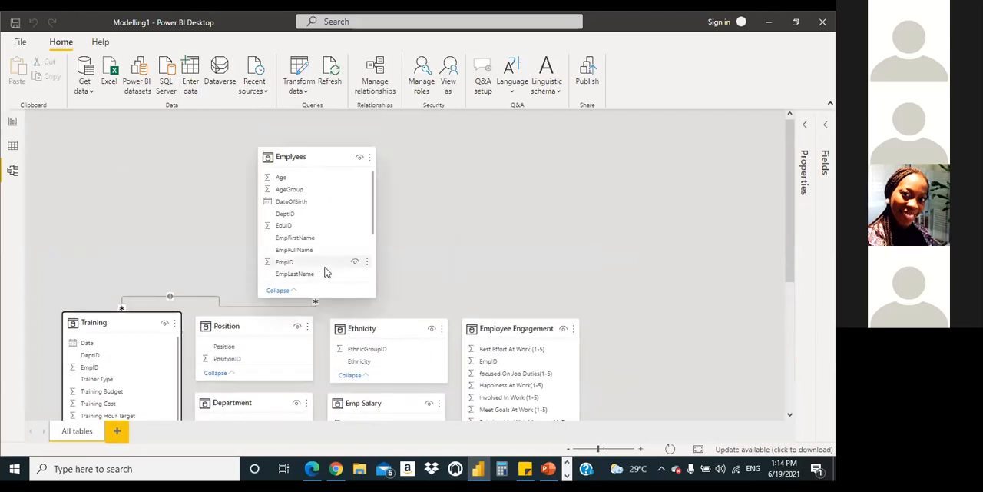
{"action": "scroll", "coordinate": [534, 176], "scroll_direction": "down", "scroll_amount": 3}
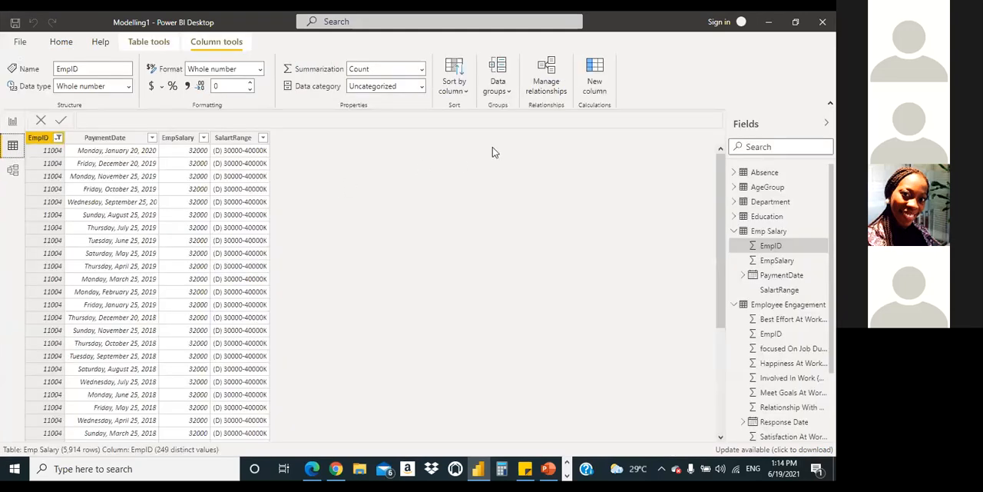
Step: Set the default summarization of the Training table's EmpID column to Don't summarize
{"action": "left_click", "coordinate": [737, 232]}
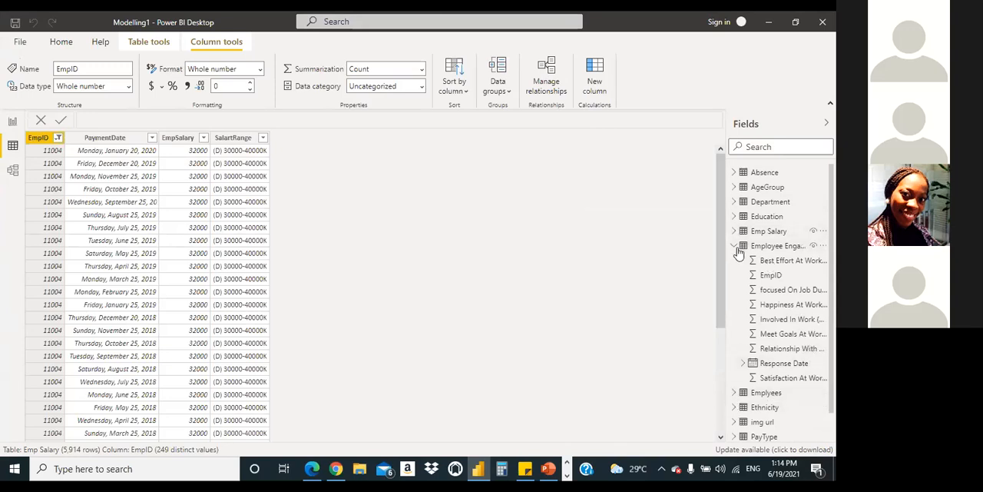
{"action": "left_click", "coordinate": [734, 334]}
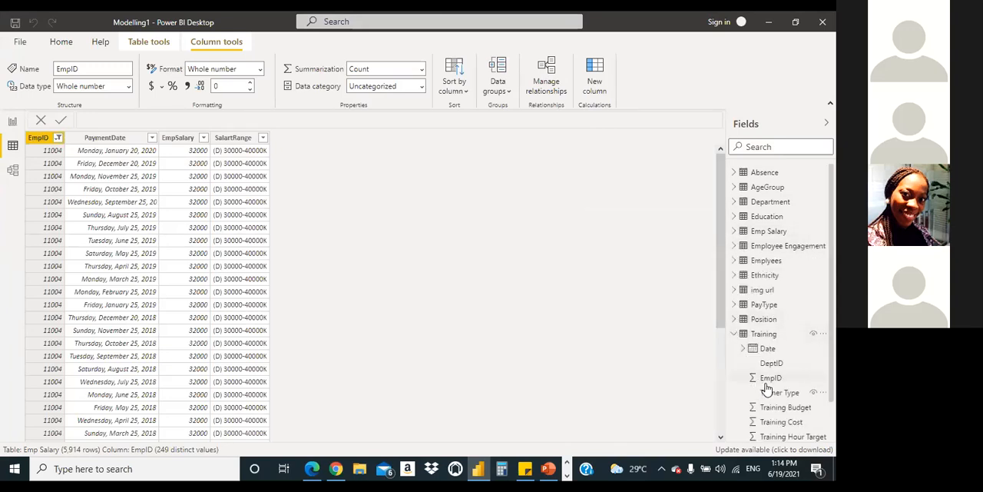
{"action": "left_click", "coordinate": [771, 380]}
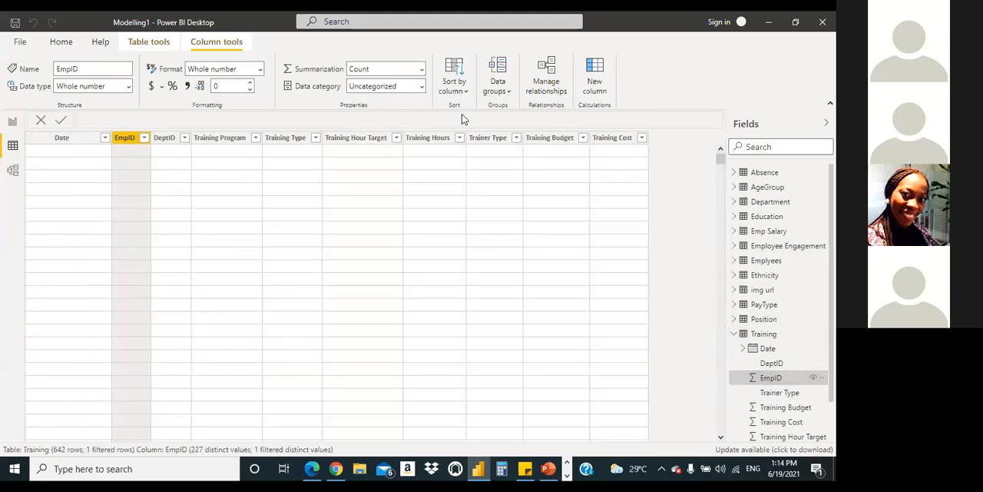
{"action": "left_click", "coordinate": [421, 69]}
{"action": "left_click", "coordinate": [408, 86]}
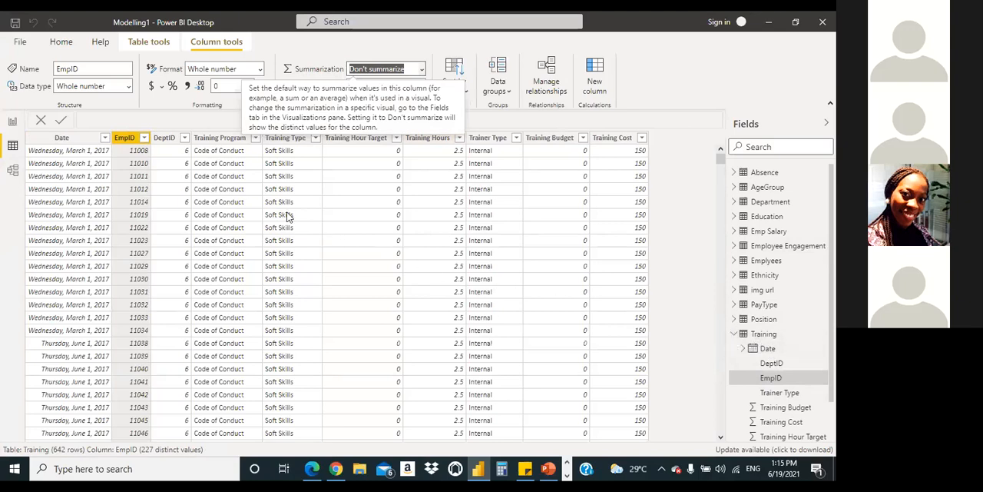
{"action": "left_click", "coordinate": [125, 142]}
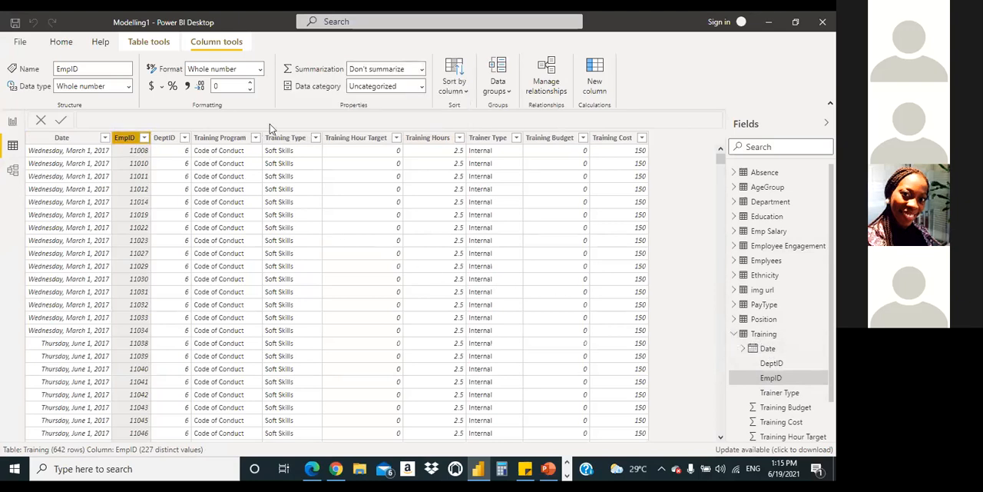
{"action": "left_click", "coordinate": [734, 333]}
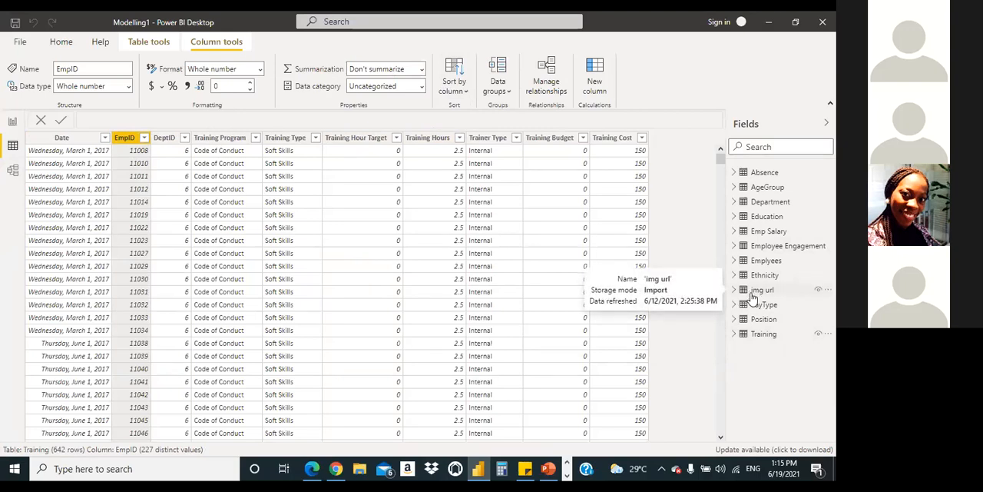
Step: Set the default summarization of the EmpID column in the Emplyees table to Don't summarize
{"action": "left_click", "coordinate": [734, 261]}
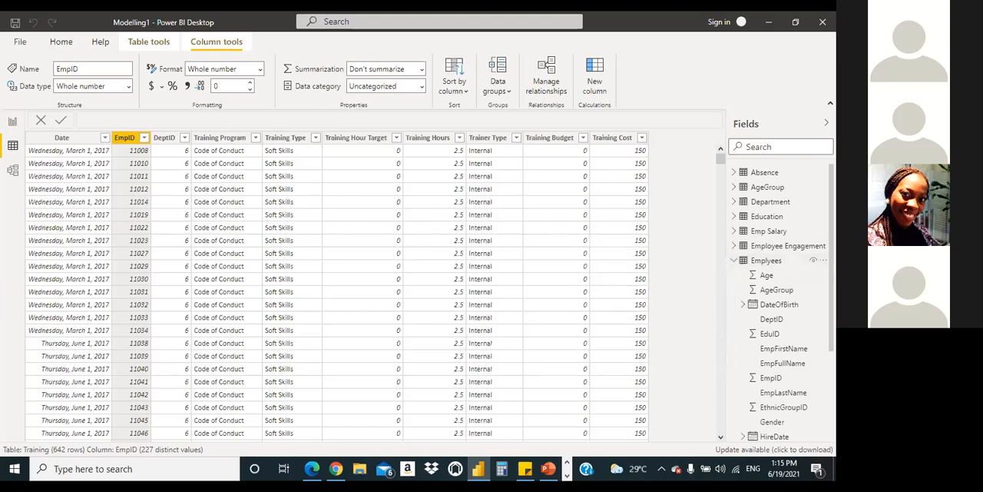
{"action": "scroll", "coordinate": [780, 300], "scroll_direction": "down", "scroll_amount": 4}
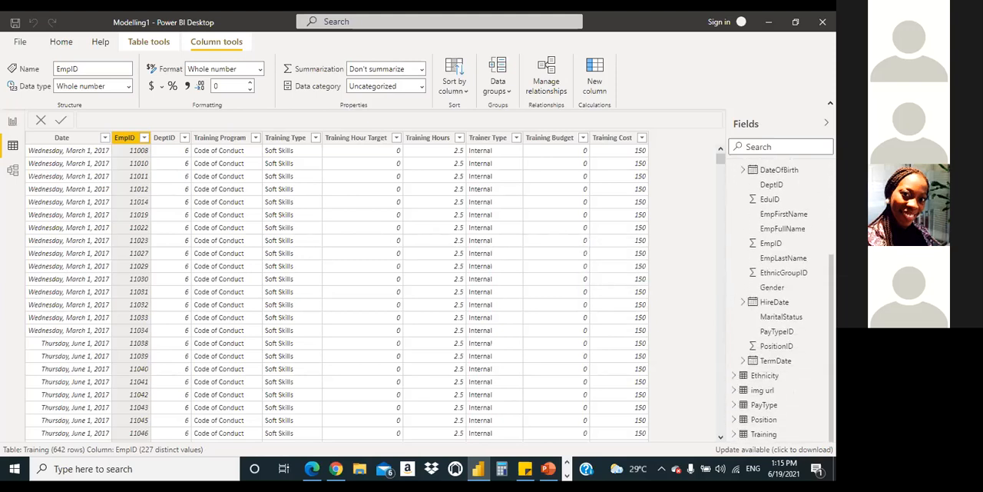
{"action": "scroll", "coordinate": [780, 300], "scroll_direction": "up", "scroll_amount": 4}
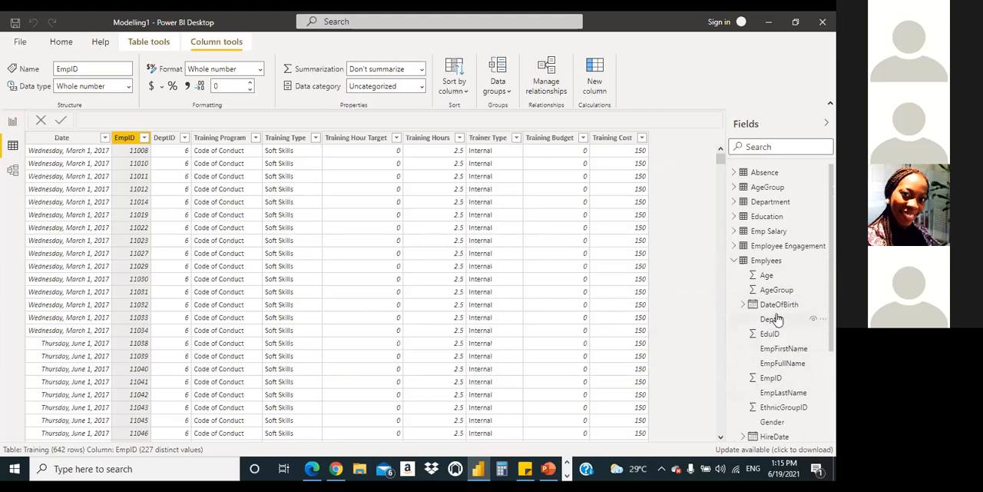
{"action": "left_click", "coordinate": [785, 381]}
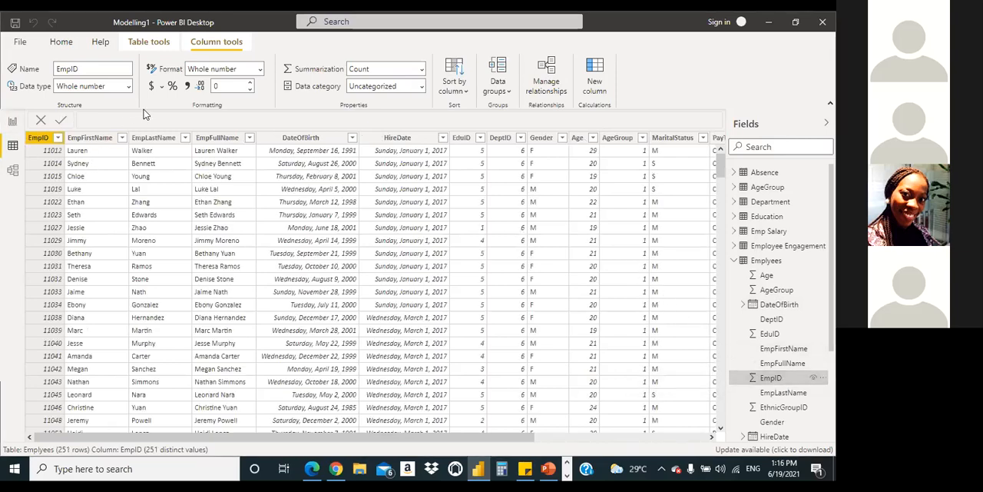
{"action": "left_click", "coordinate": [421, 70]}
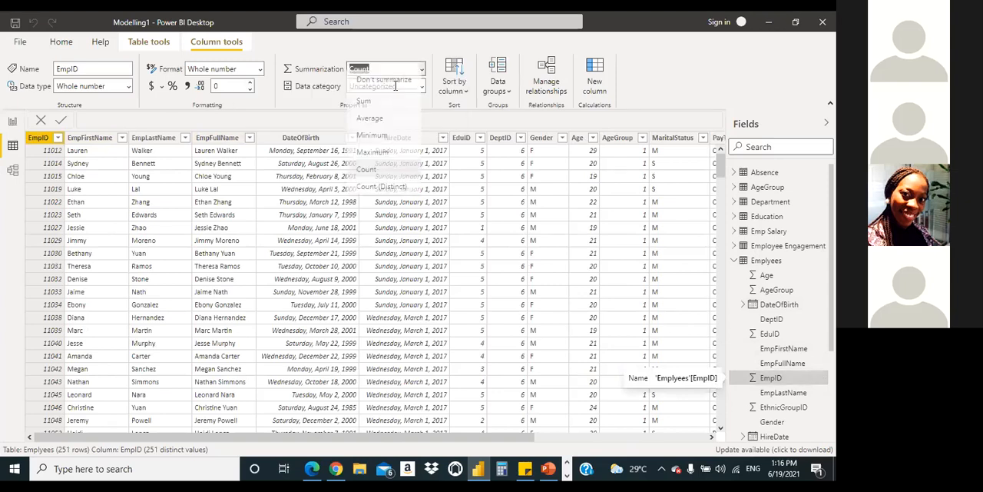
{"action": "left_click", "coordinate": [384, 86]}
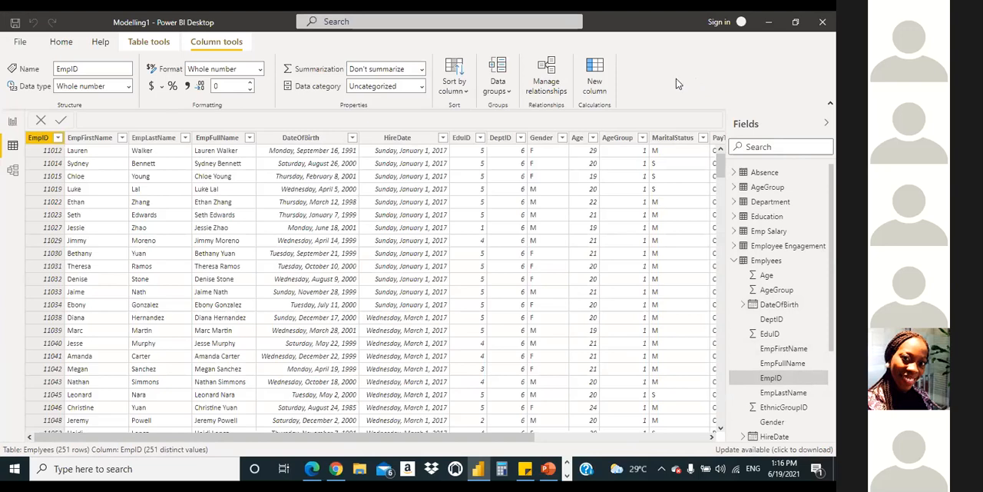
{"action": "left_click", "coordinate": [734, 261]}
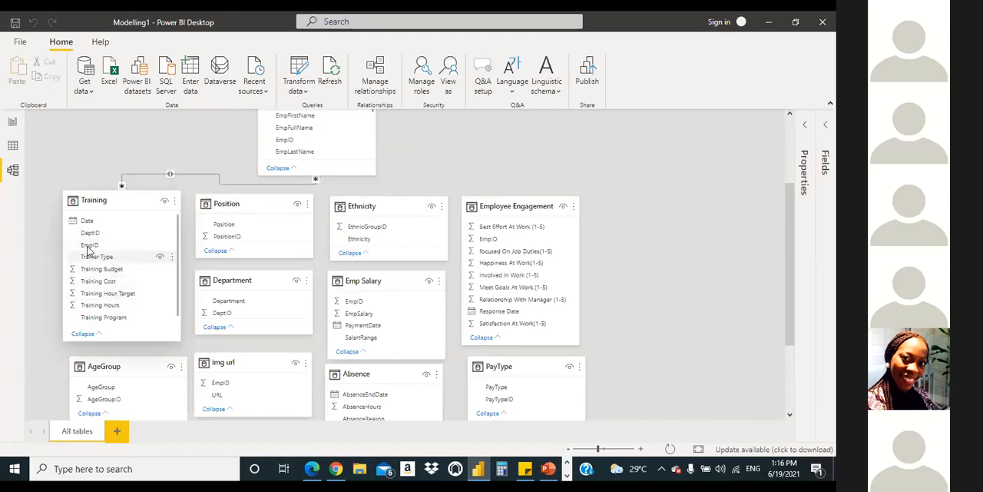
Step: Return to the table data and recheck the Training EmpID summarization, keeping Don't summarize
{"action": "left_click", "coordinate": [14, 146]}
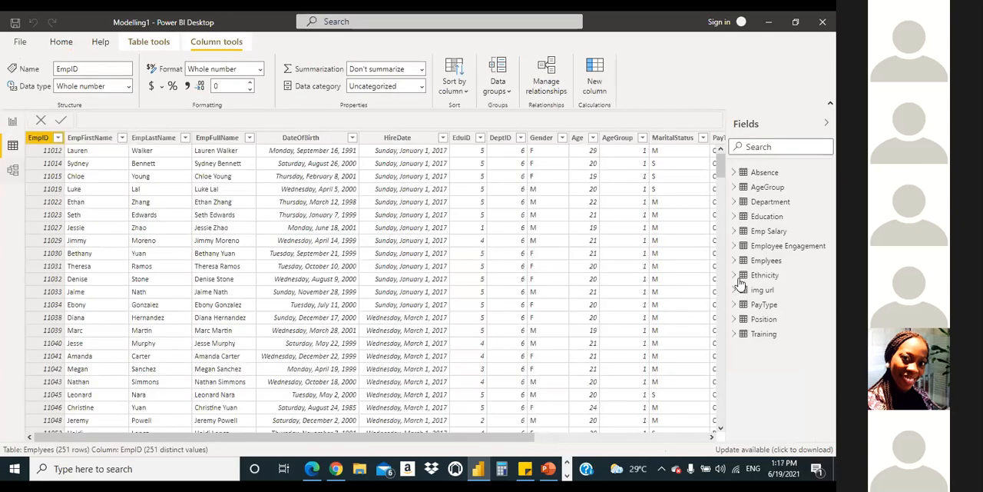
{"action": "left_click", "coordinate": [734, 334]}
{"action": "left_click", "coordinate": [770, 380]}
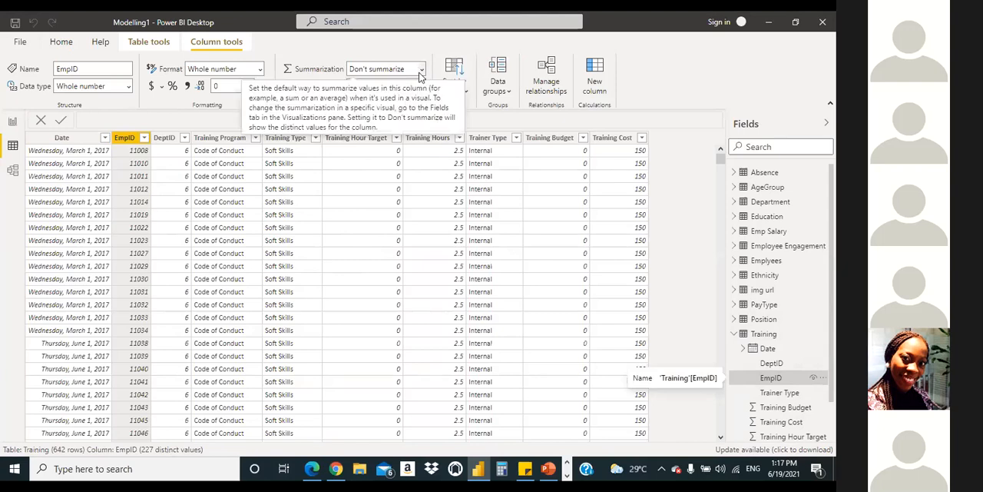
{"action": "left_click", "coordinate": [420, 71]}
{"action": "left_click", "coordinate": [395, 88]}
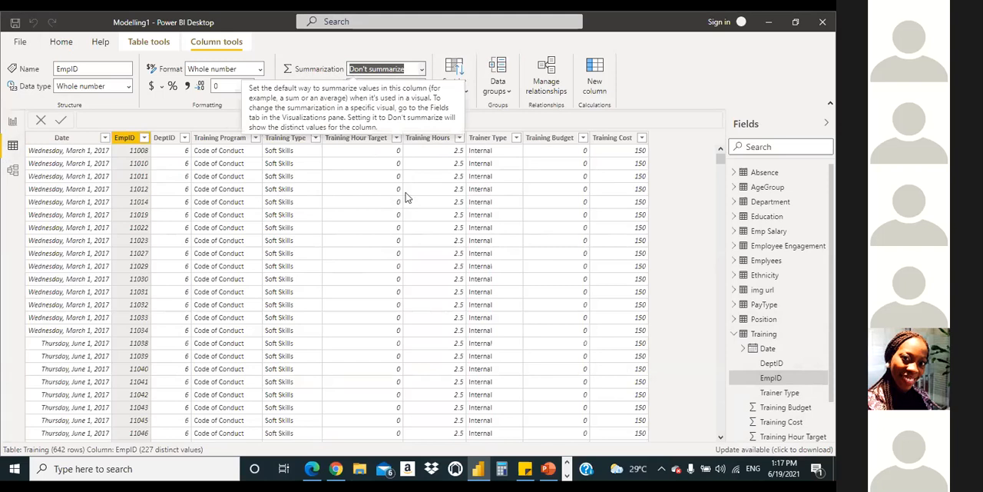
{"action": "left_click", "coordinate": [734, 334]}
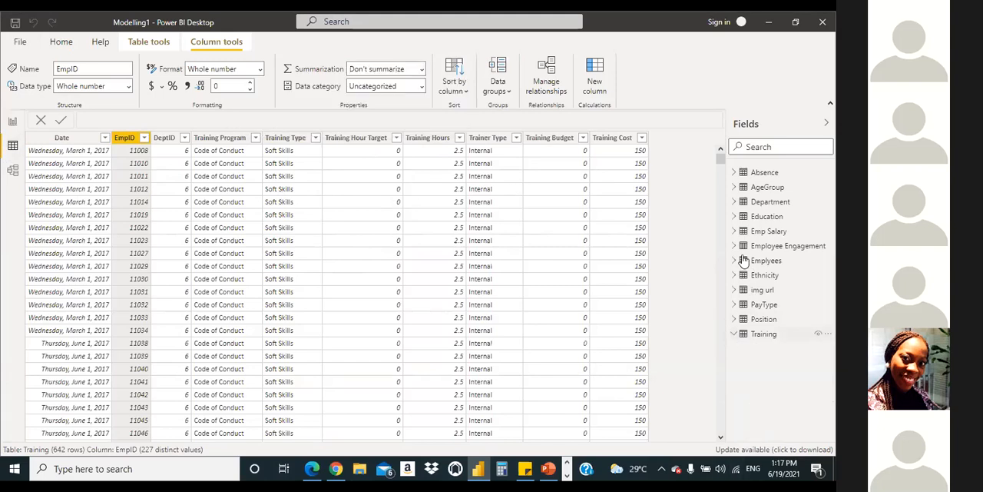
Step: Check the summarization setting of EmpID in the Emplyees table and leave it without changes
{"action": "left_click", "coordinate": [734, 261]}
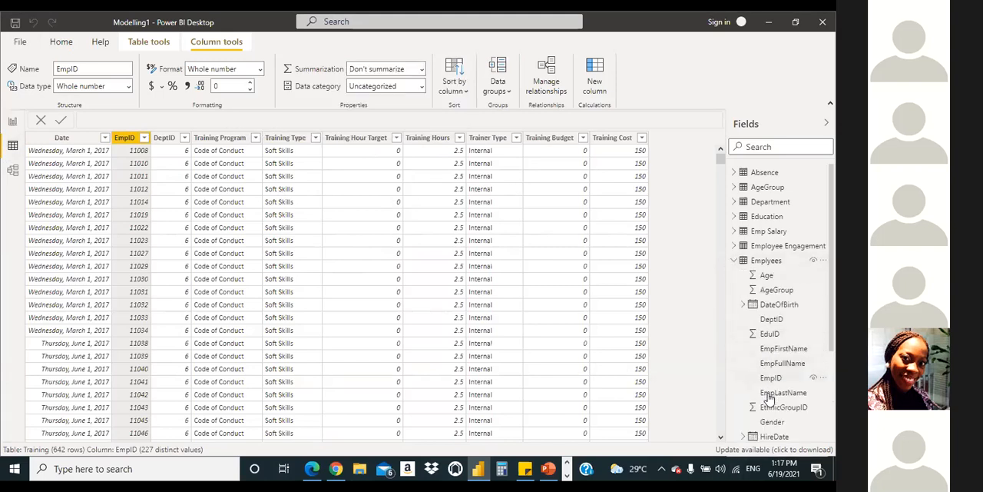
{"action": "left_click", "coordinate": [771, 378]}
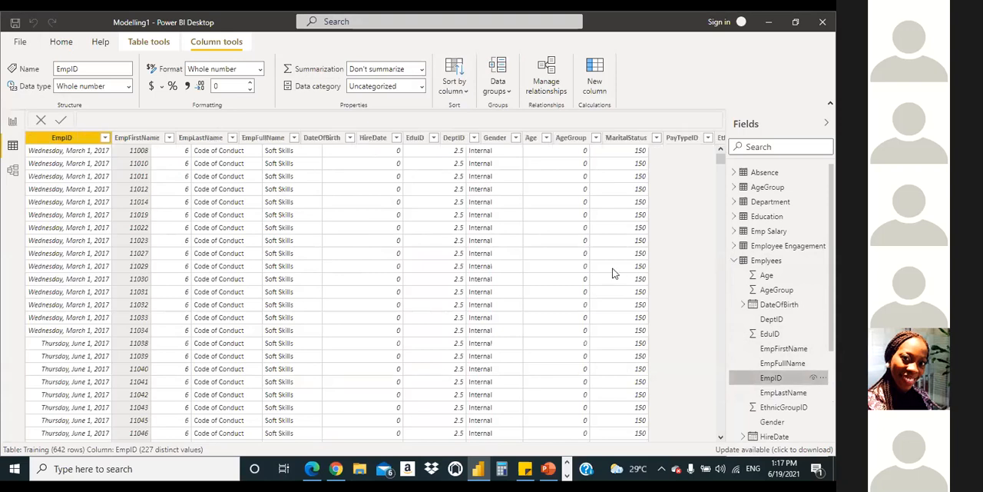
{"action": "left_click", "coordinate": [421, 70]}
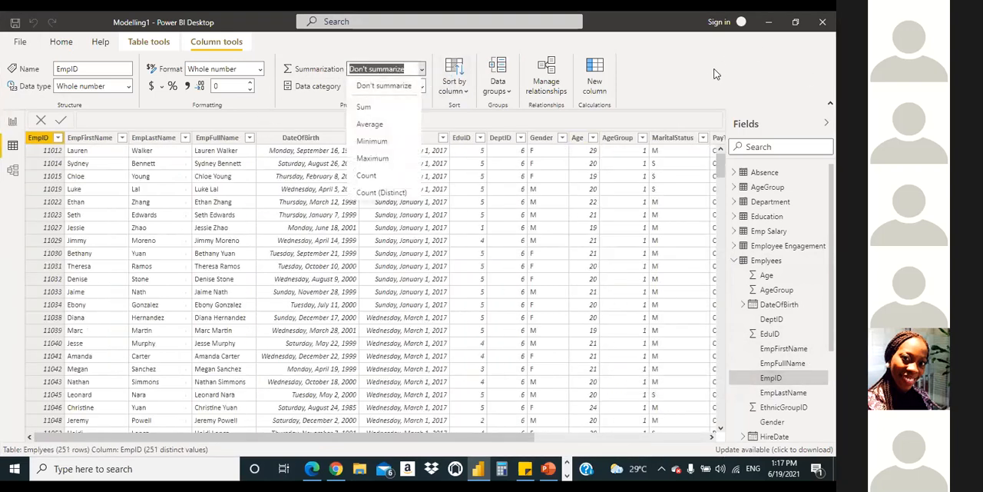
{"action": "left_click", "coordinate": [399, 425]}
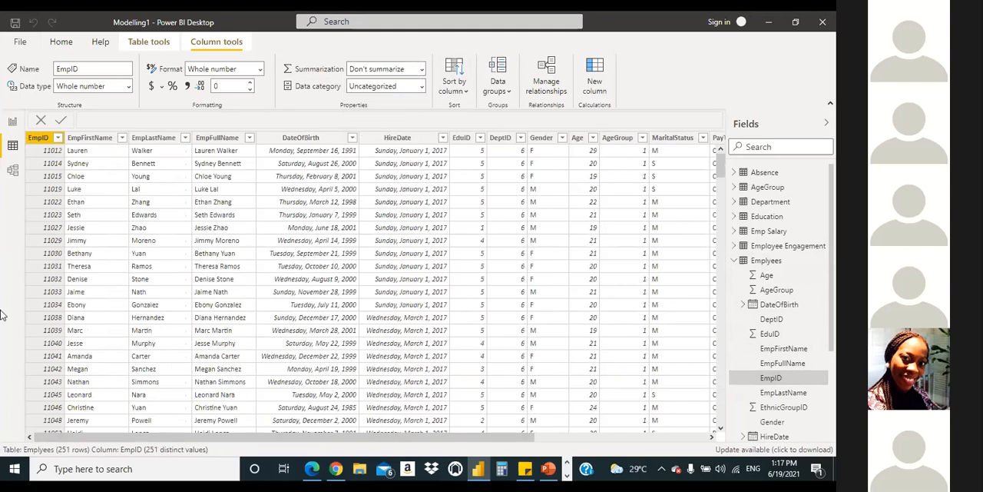
Step: Try to relate Emplyees to Training in the model diagram by linking their EmpID columns
{"action": "left_click", "coordinate": [12, 170]}
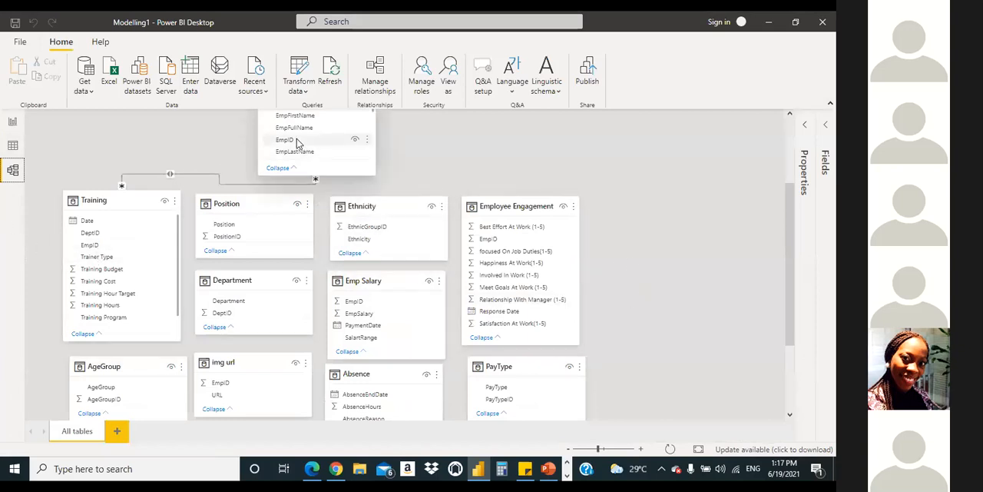
{"action": "left_click_drag", "start_coordinate": [297, 138], "coordinate": [98, 250]}
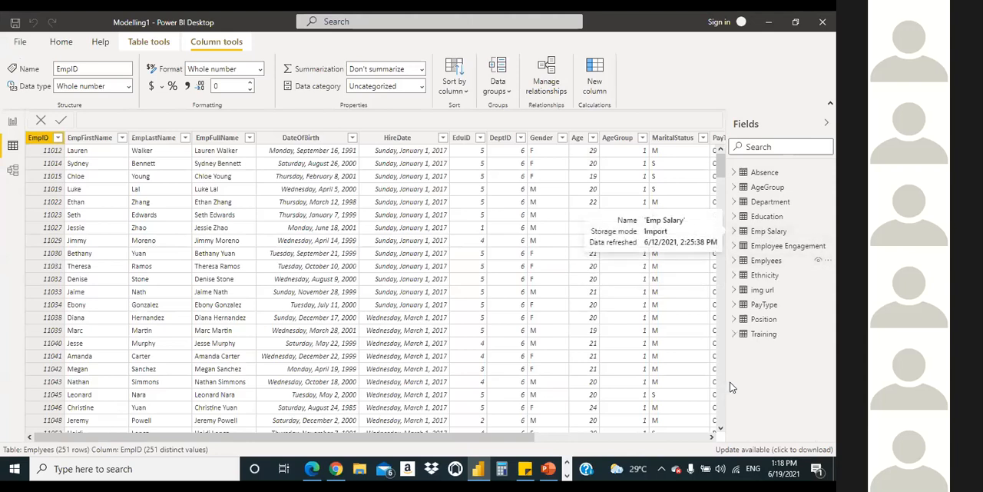
Step: Show the Training data and filter its EmpID column to a single employee ID to check for repeated records
{"action": "left_click", "coordinate": [734, 334]}
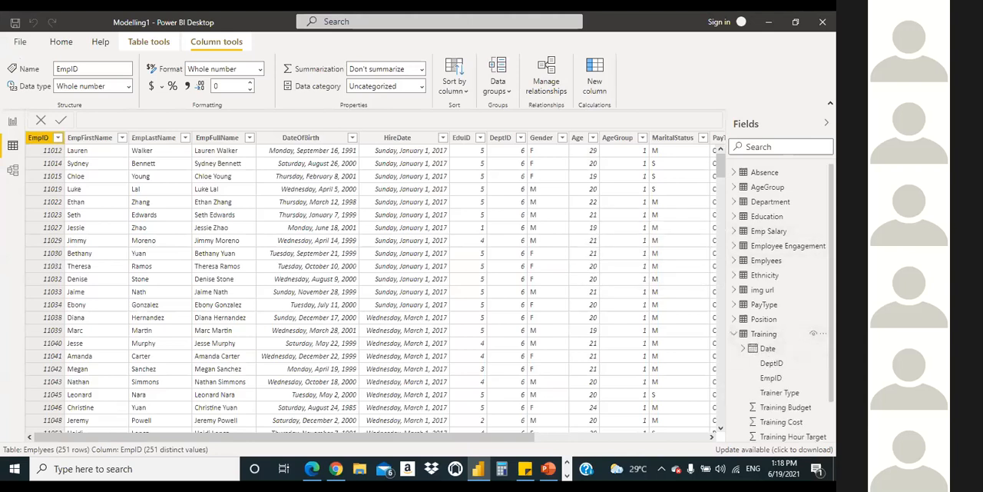
{"action": "scroll", "coordinate": [773, 361], "scroll_direction": "down", "scroll_amount": 1}
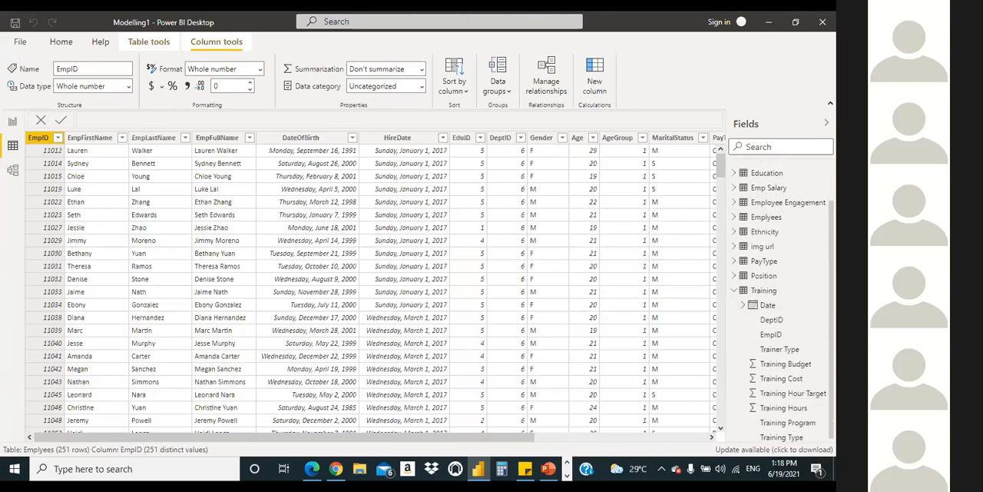
{"action": "left_click", "coordinate": [752, 338]}
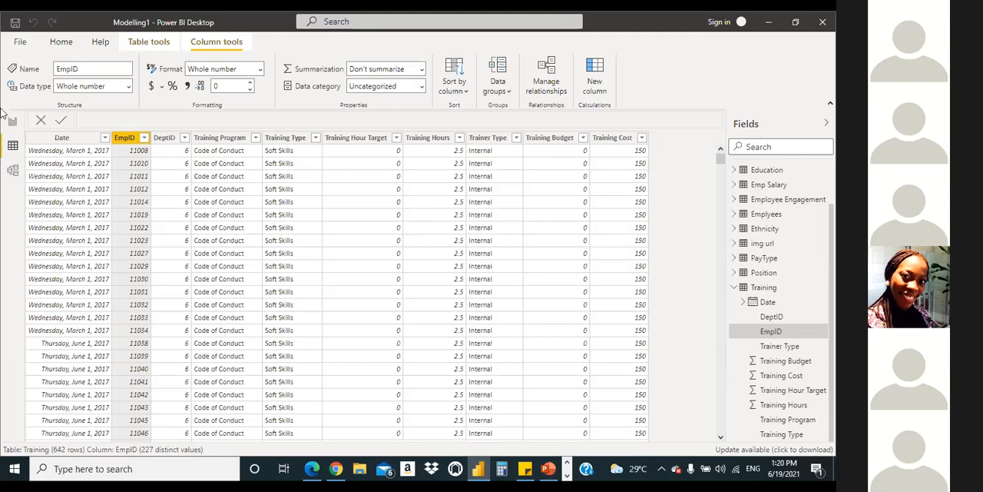
{"action": "left_click", "coordinate": [144, 142]}
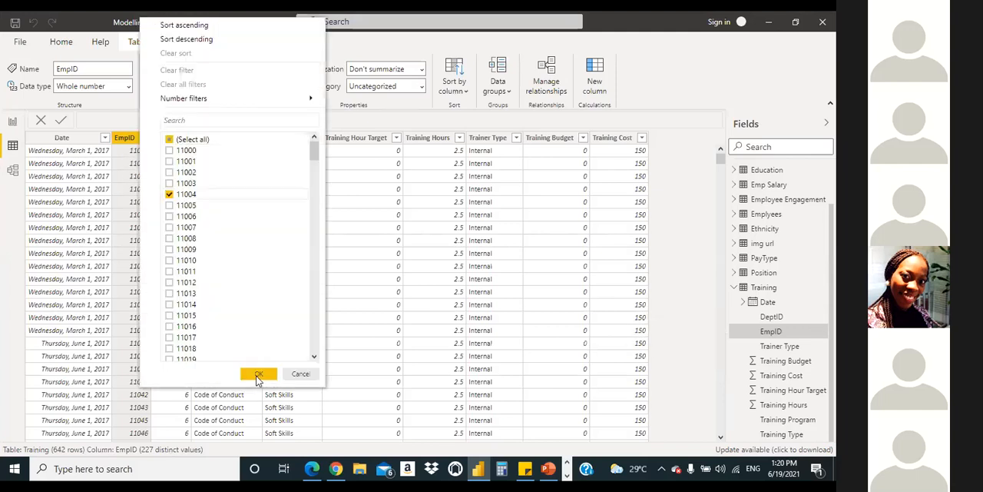
{"action": "left_click", "coordinate": [259, 373]}
Step: Replace the Training EmpID filter with a different single employee ID to check whether it repeats
{"action": "left_click", "coordinate": [142, 142]}
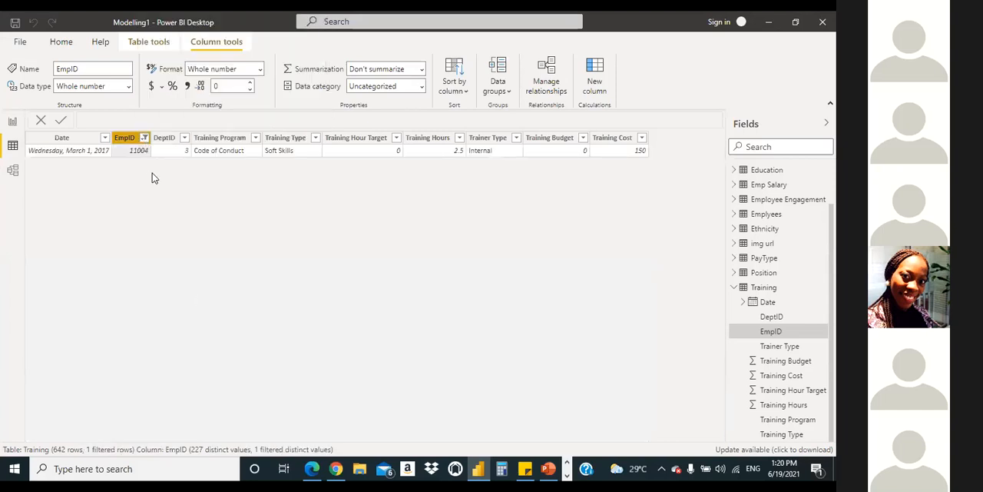
{"action": "left_click", "coordinate": [170, 194]}
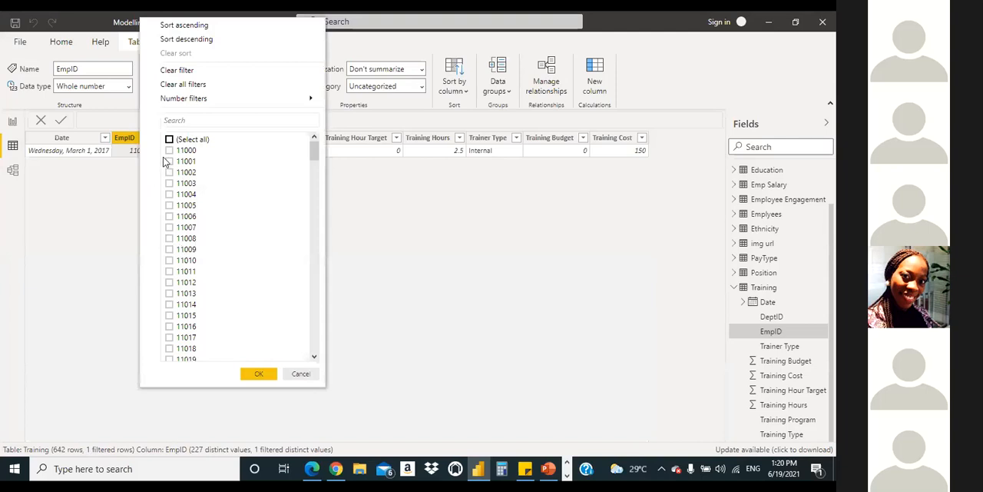
{"action": "left_click", "coordinate": [170, 216]}
{"action": "left_click", "coordinate": [258, 373]}
Step: Clear the selected EmpID values and filter the Training table to a third employee ID near the start of the list
{"action": "left_click", "coordinate": [144, 137]}
{"action": "left_click", "coordinate": [169, 141]}
{"action": "left_click", "coordinate": [169, 141]}
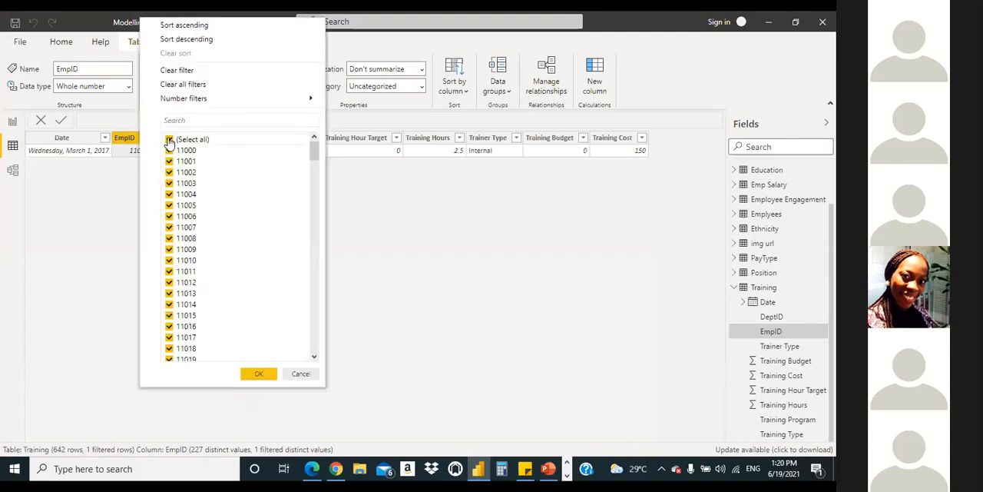
{"action": "left_click", "coordinate": [169, 141]}
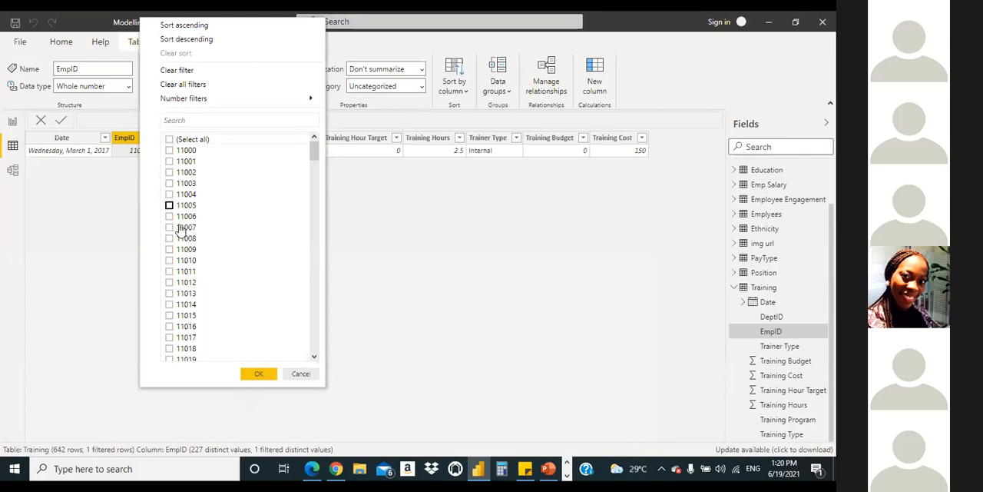
{"action": "left_click", "coordinate": [169, 338]}
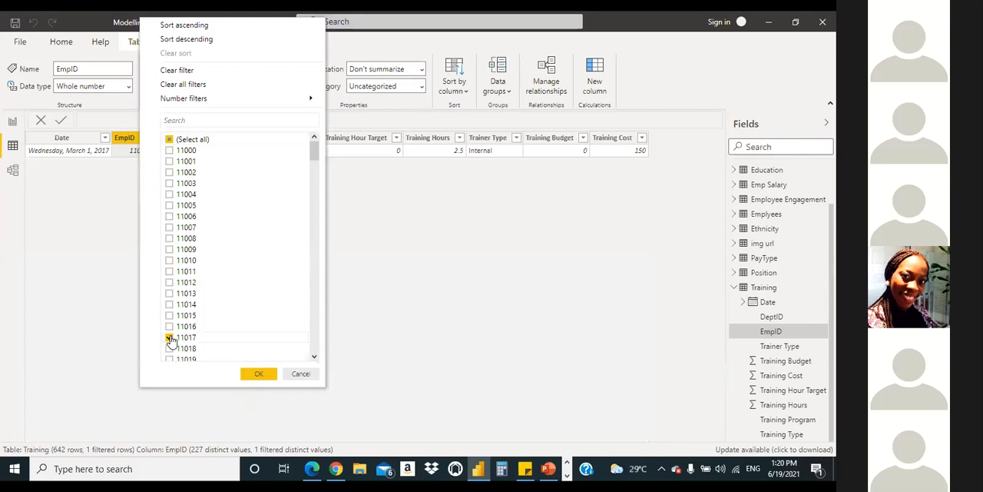
{"action": "left_click", "coordinate": [253, 374]}
Step: Filter the Training table to one employee ID further down the EmpID list and check for multiple training records
{"action": "left_click", "coordinate": [146, 139]}
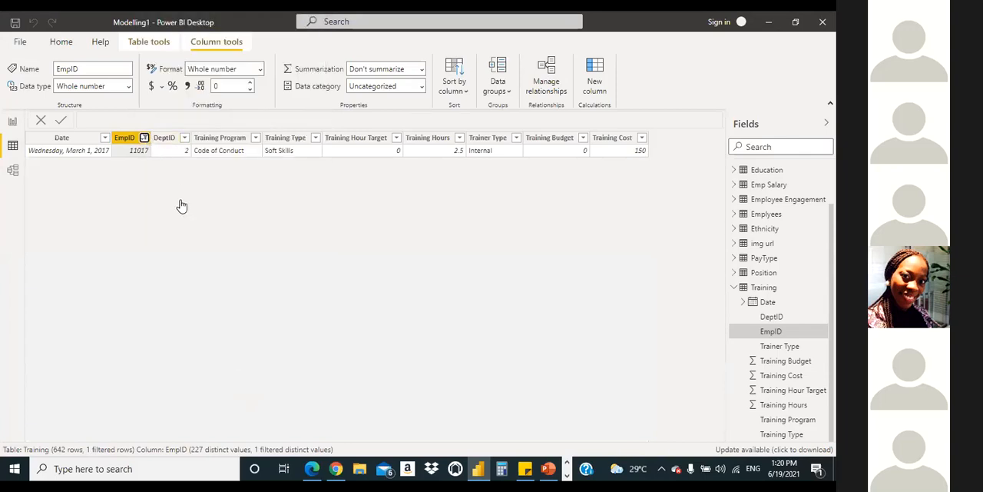
{"action": "left_click", "coordinate": [170, 142]}
{"action": "left_click", "coordinate": [169, 141]}
{"action": "left_click", "coordinate": [170, 139]}
{"action": "scroll", "coordinate": [228, 275], "scroll_direction": "down", "scroll_amount": 9}
{"action": "left_click", "coordinate": [170, 262]}
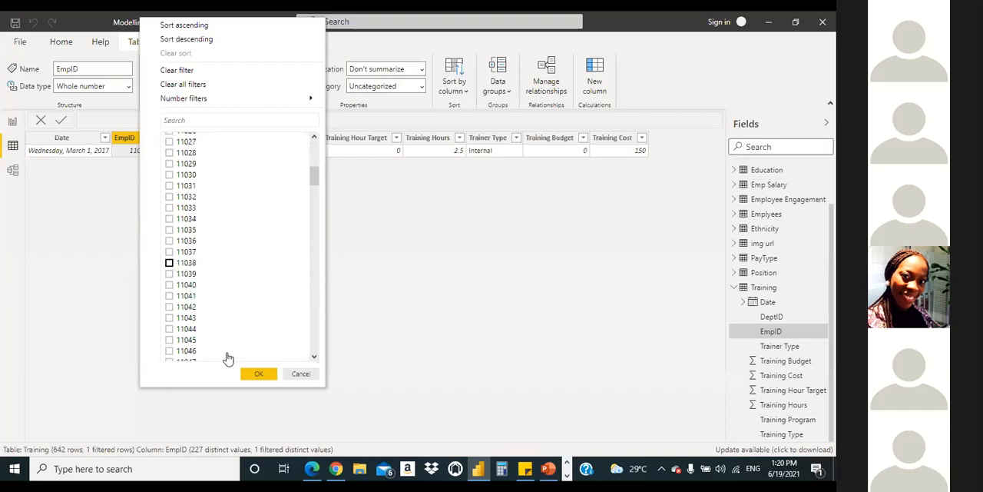
{"action": "left_click", "coordinate": [258, 373]}
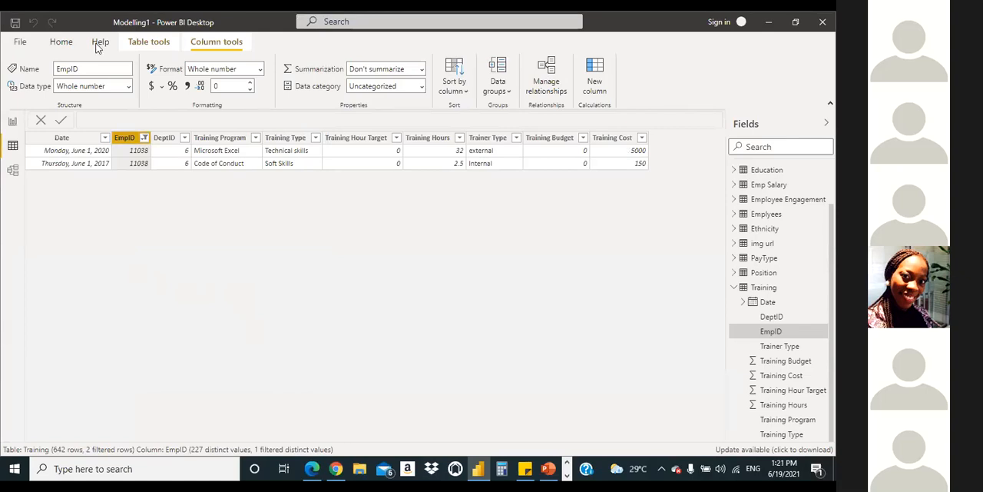
Step: Remove the EmpID filter from the Training table by selecting all employee IDs again
{"action": "left_click", "coordinate": [145, 138]}
{"action": "mouse_move", "coordinate": [177, 98]}
{"action": "scroll", "coordinate": [311, 181], "scroll_direction": "up", "scroll_amount": 9}
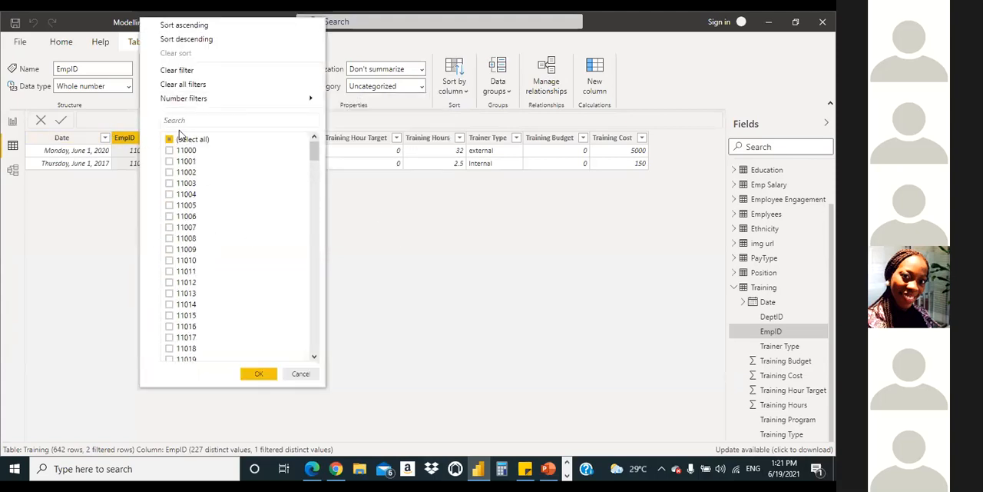
{"action": "left_click", "coordinate": [170, 139]}
{"action": "left_click", "coordinate": [169, 139]}
{"action": "left_click", "coordinate": [260, 374]}
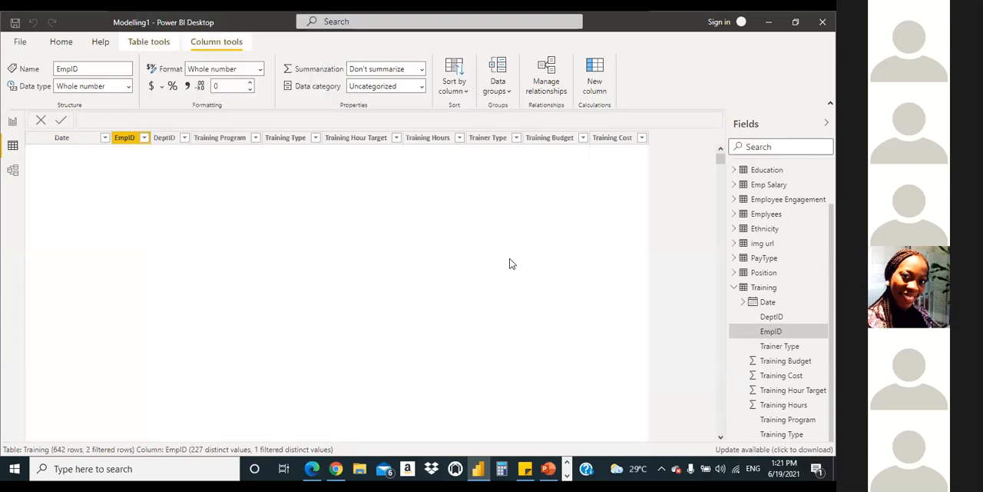
Step: Show the Emplyees data and filter its EmpID column to a single employee ID to check for repeated records
{"action": "left_click", "coordinate": [734, 289]}
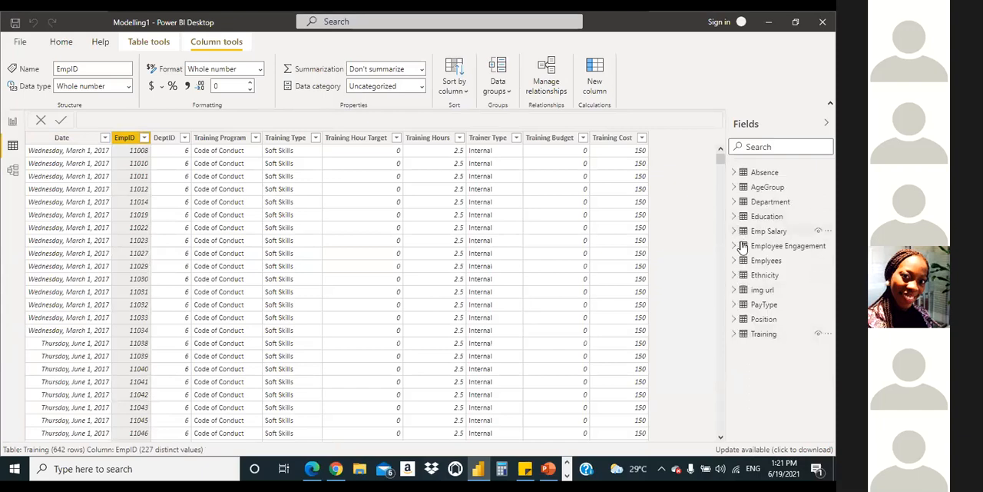
{"action": "left_click", "coordinate": [736, 260]}
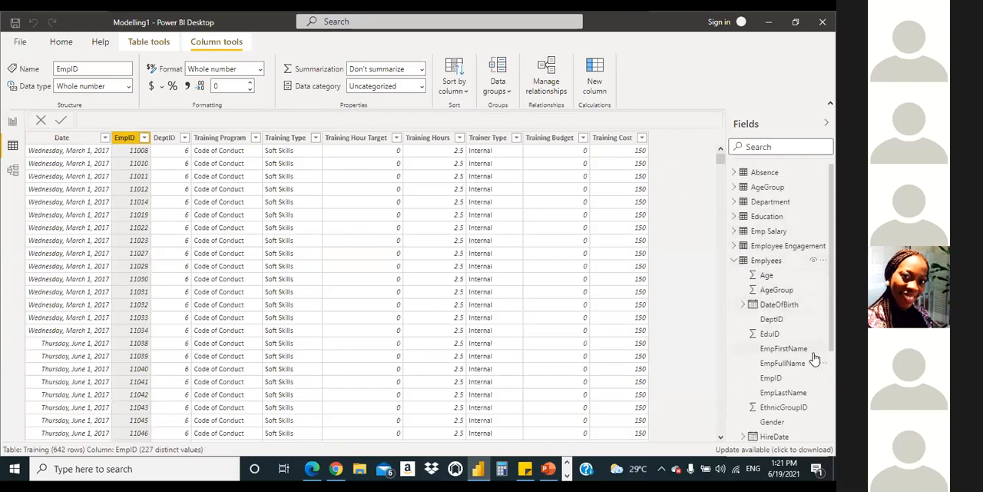
{"action": "left_click", "coordinate": [784, 379]}
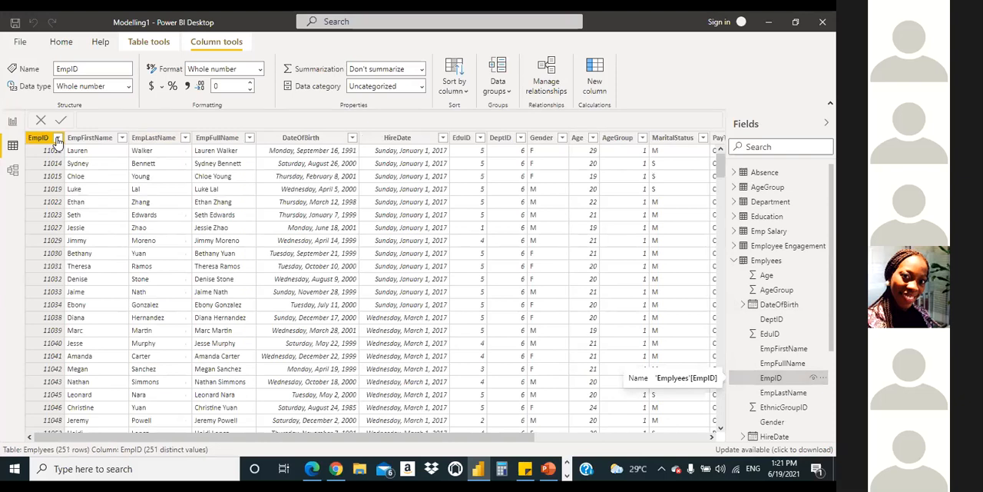
{"action": "left_click", "coordinate": [57, 138]}
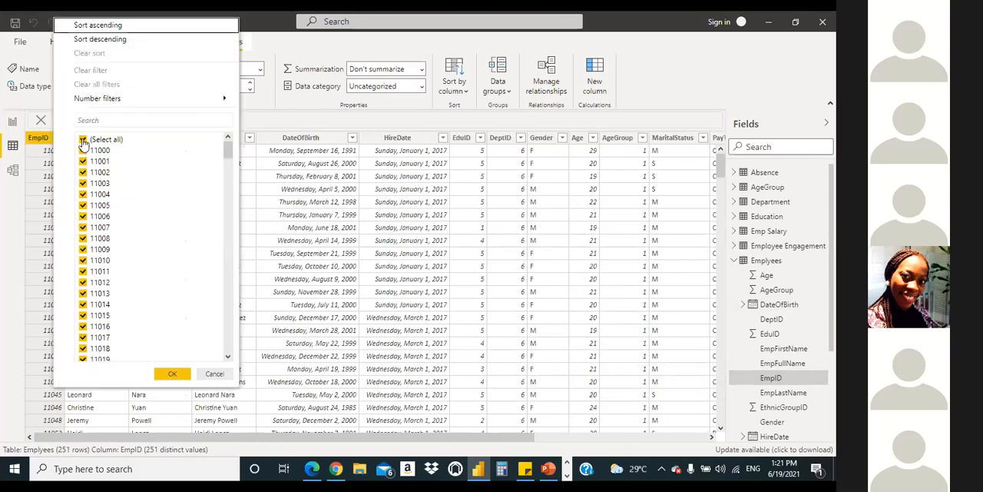
{"action": "left_click", "coordinate": [83, 140]}
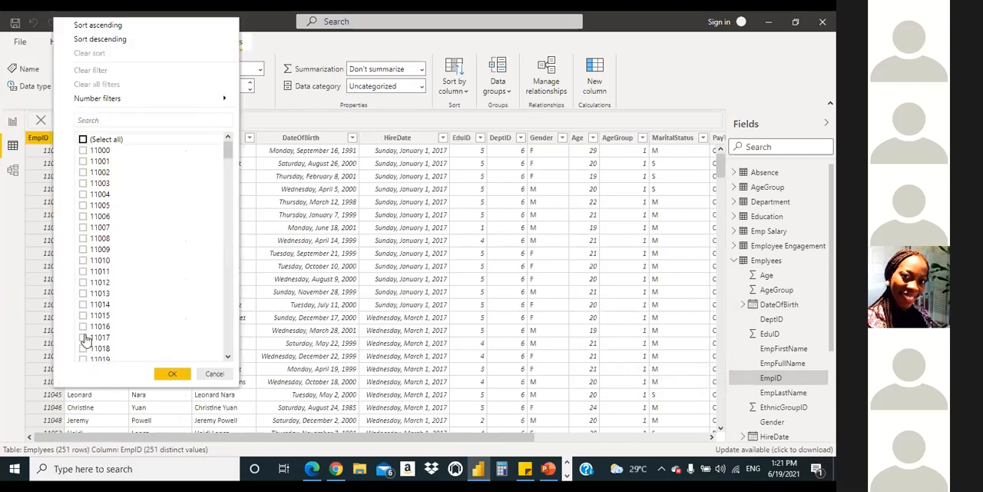
{"action": "scroll", "coordinate": [225, 148], "scroll_direction": "down", "scroll_amount": 9}
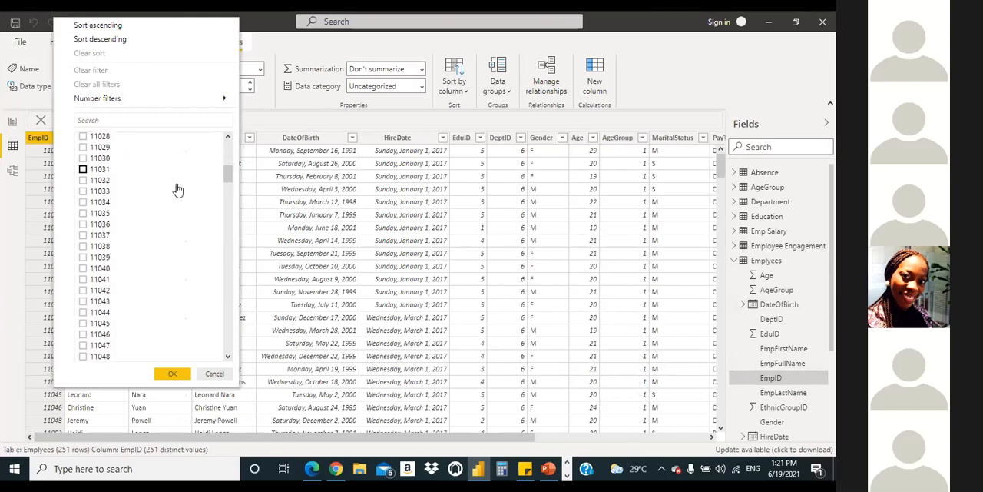
{"action": "left_click", "coordinate": [83, 246]}
{"action": "left_click", "coordinate": [172, 374]}
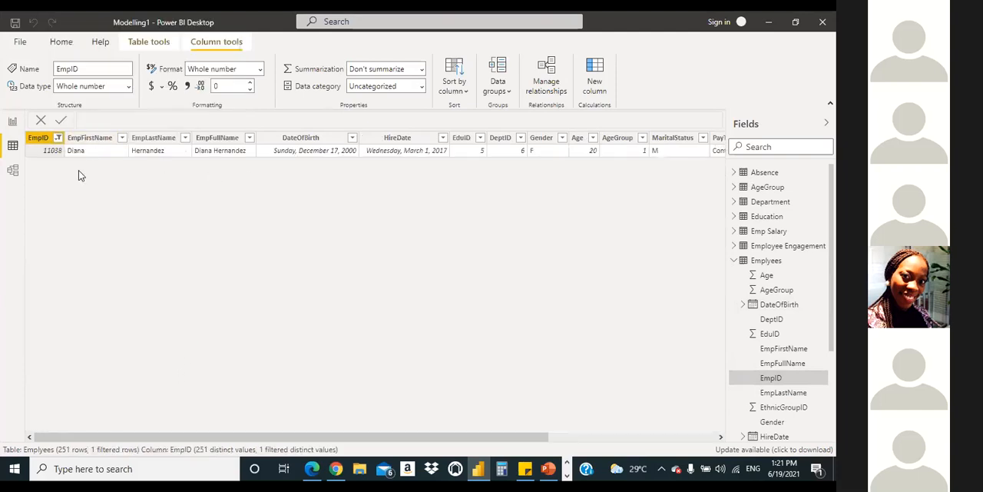
Step: Clear the single employee ID, reselect all EmpID values in the Emplyees table, and collapse its field list
{"action": "left_click", "coordinate": [57, 137]}
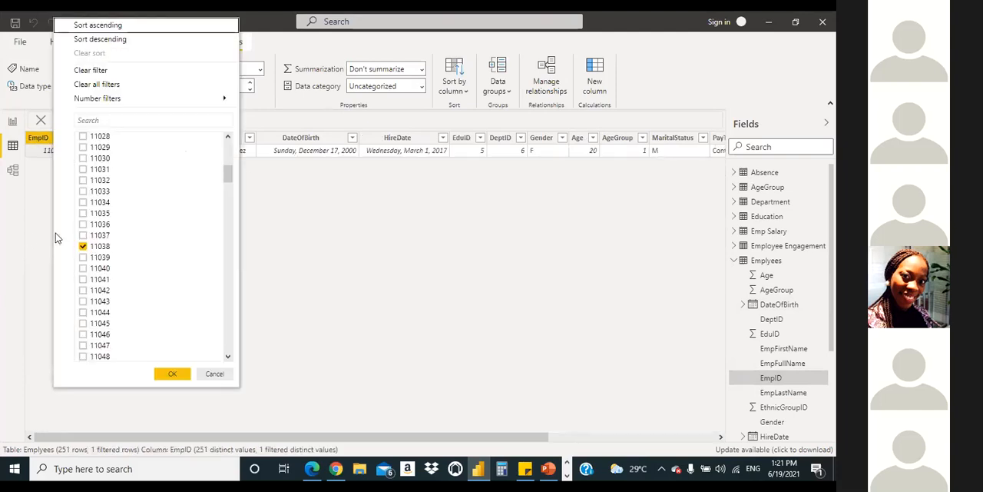
{"action": "left_click", "coordinate": [83, 246]}
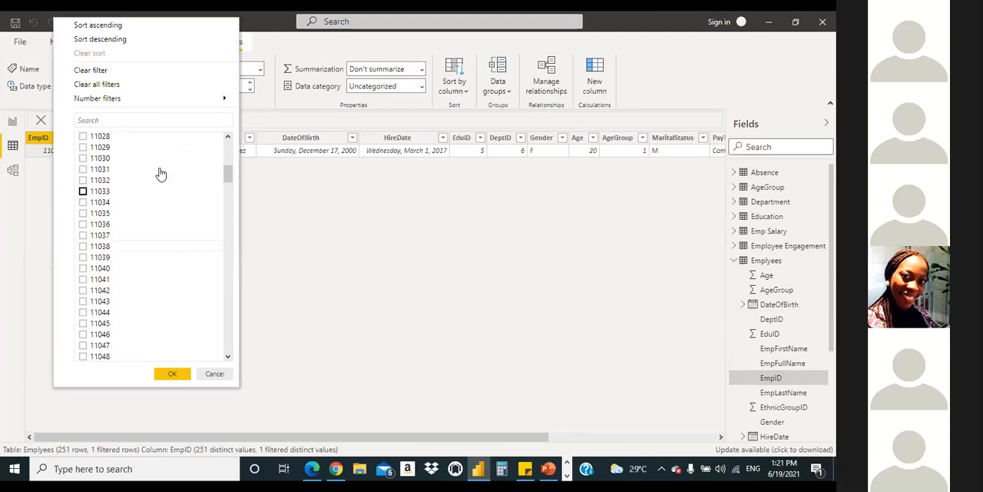
{"action": "left_click_drag", "start_coordinate": [229, 177], "coordinate": [228, 147]}
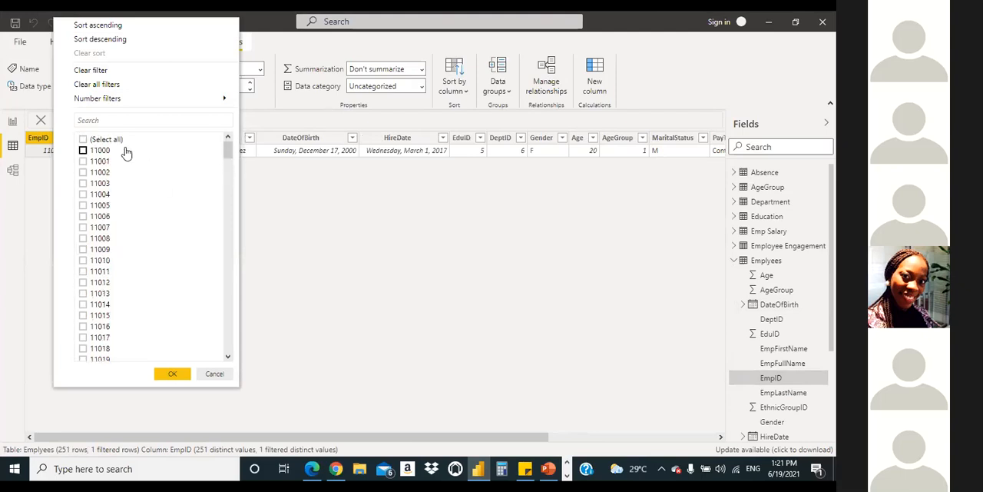
{"action": "left_click", "coordinate": [83, 139]}
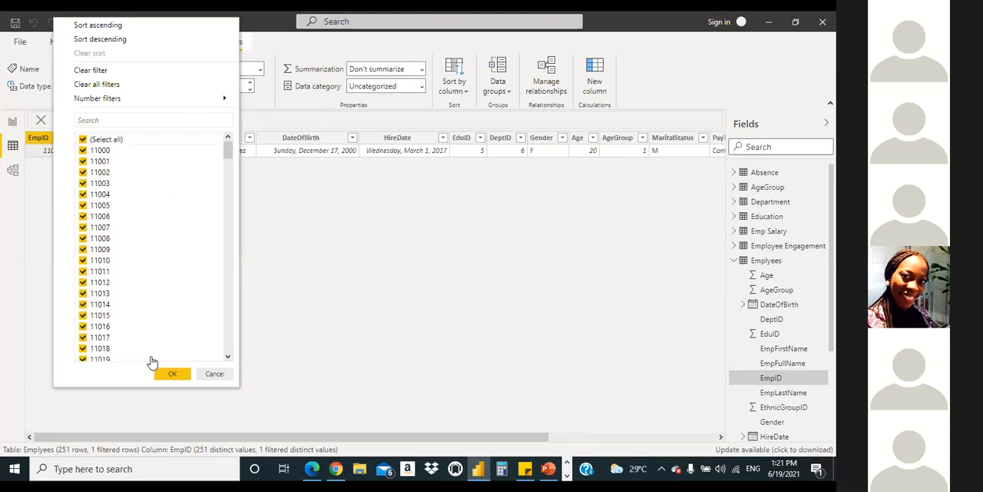
{"action": "left_click", "coordinate": [171, 373]}
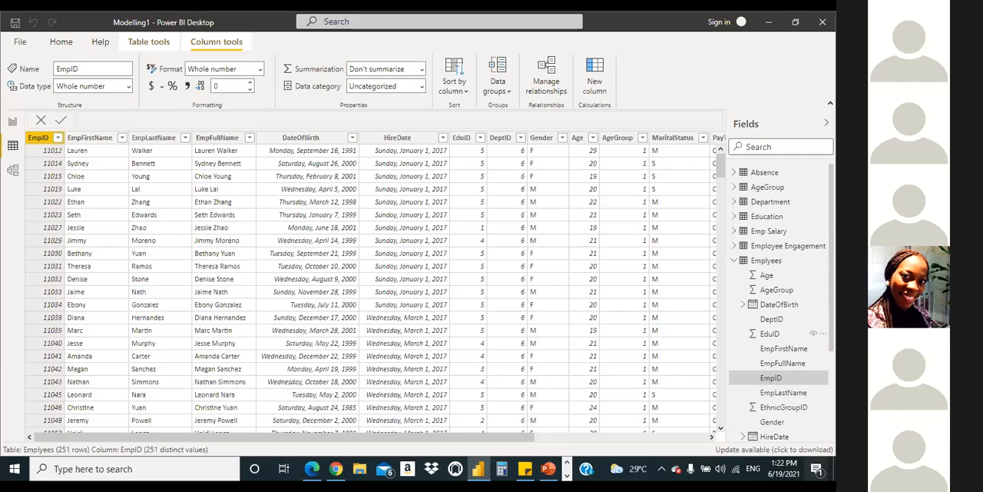
{"action": "left_click", "coordinate": [734, 262]}
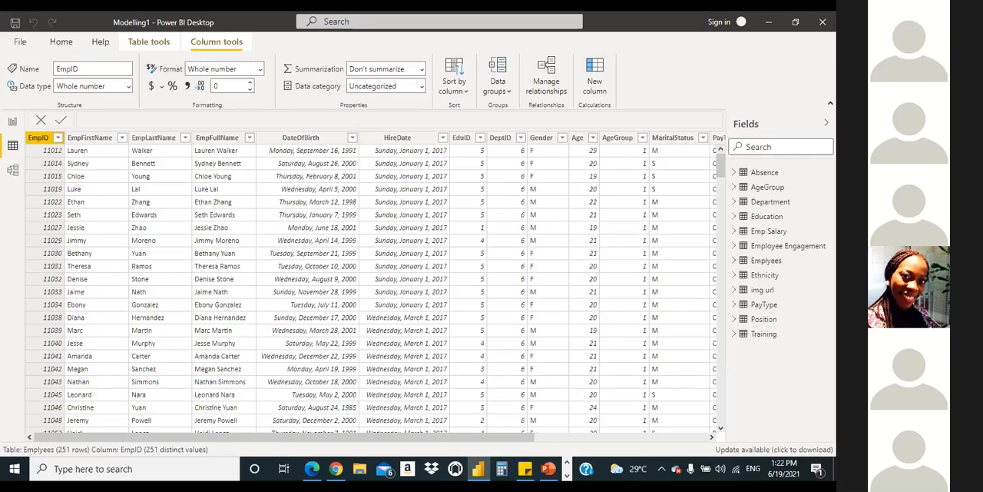
Step: Return to the model diagram and examine the relationship lines linking Training and Emplyees and the columns they join
{"action": "left_click", "coordinate": [13, 121]}
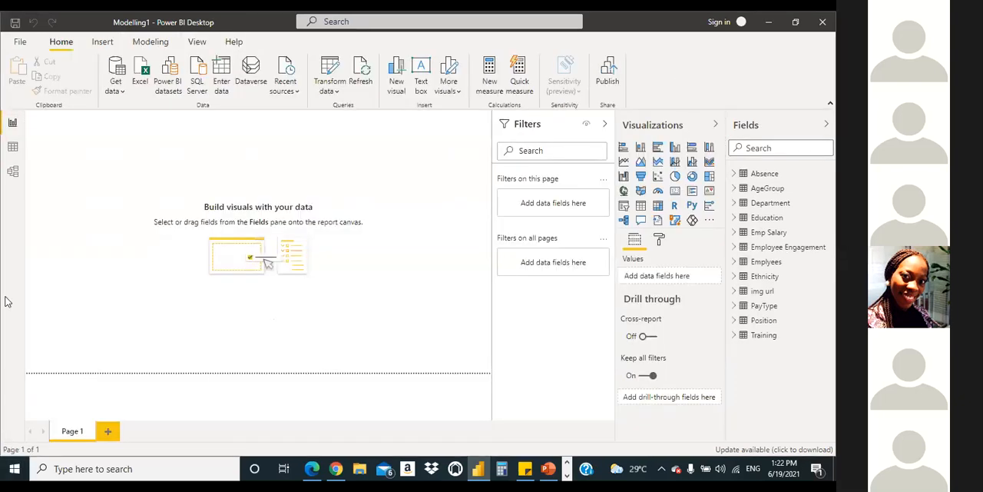
{"action": "left_click", "coordinate": [12, 170]}
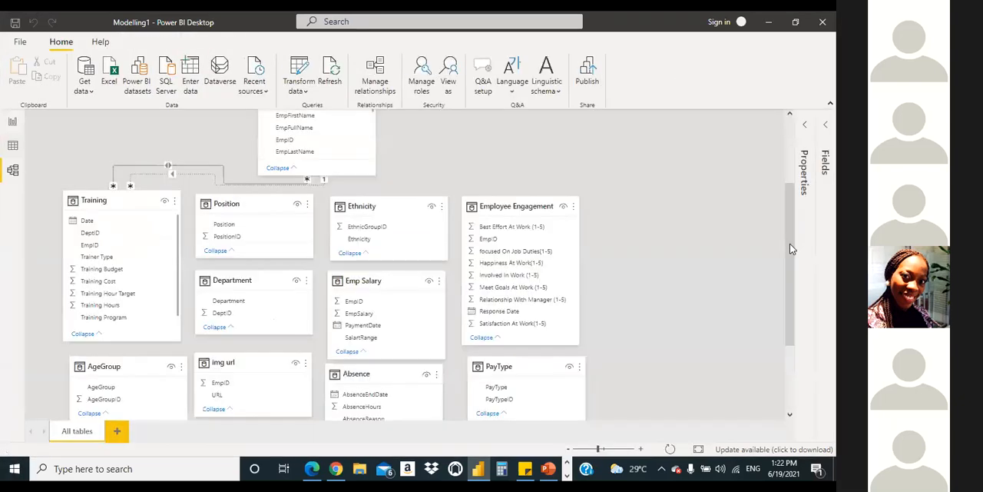
{"action": "scroll", "coordinate": [782, 206], "scroll_direction": "up", "scroll_amount": 3}
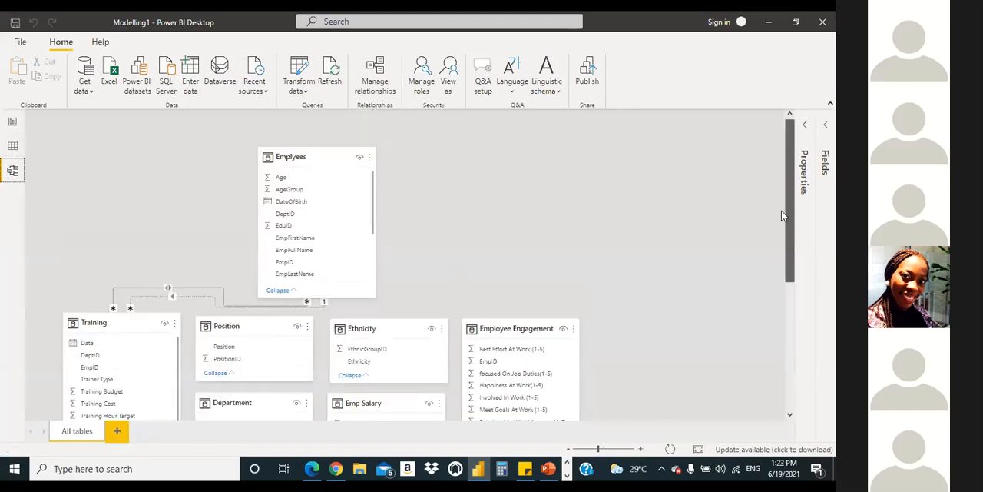
{"action": "scroll", "coordinate": [781, 216], "scroll_direction": "down", "scroll_amount": 5}
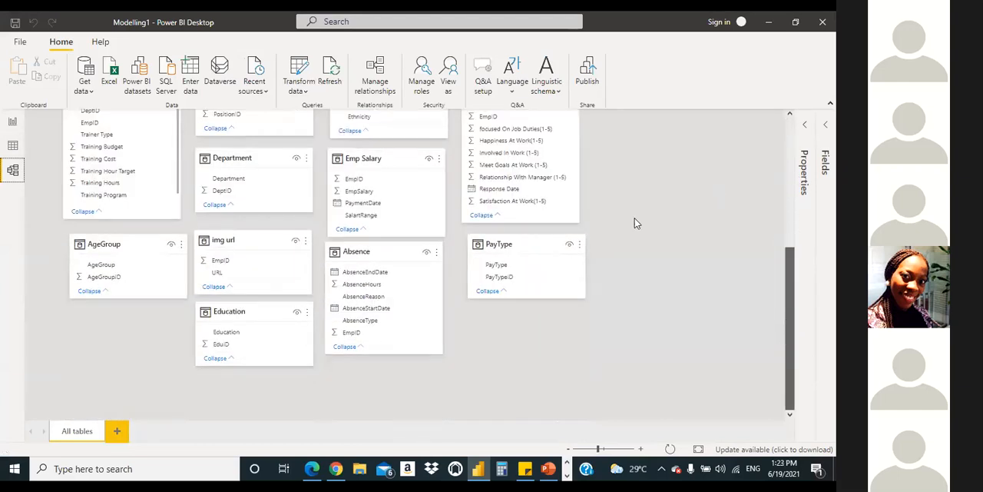
{"action": "scroll", "coordinate": [635, 222], "scroll_direction": "up", "scroll_amount": 5}
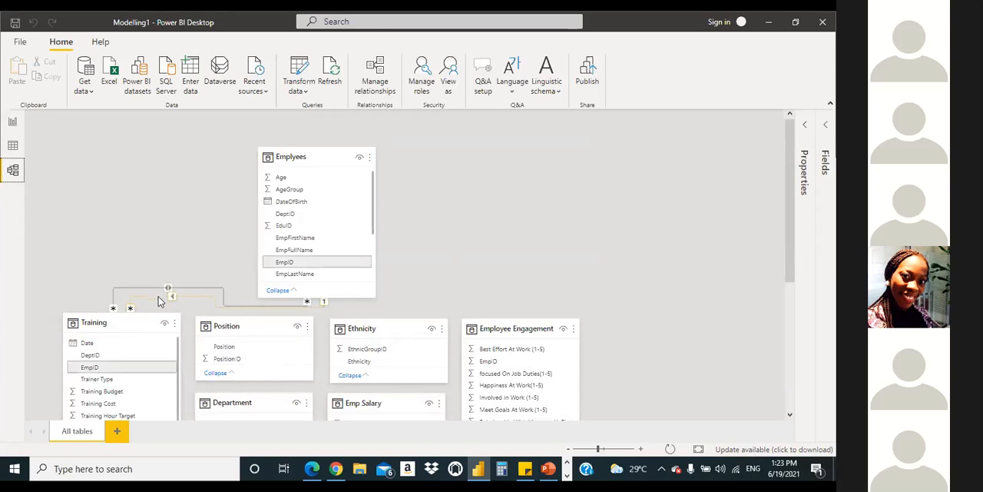
{"action": "left_click", "coordinate": [539, 137]}
{"action": "scroll", "coordinate": [519, 209], "scroll_direction": "down", "scroll_amount": 1}
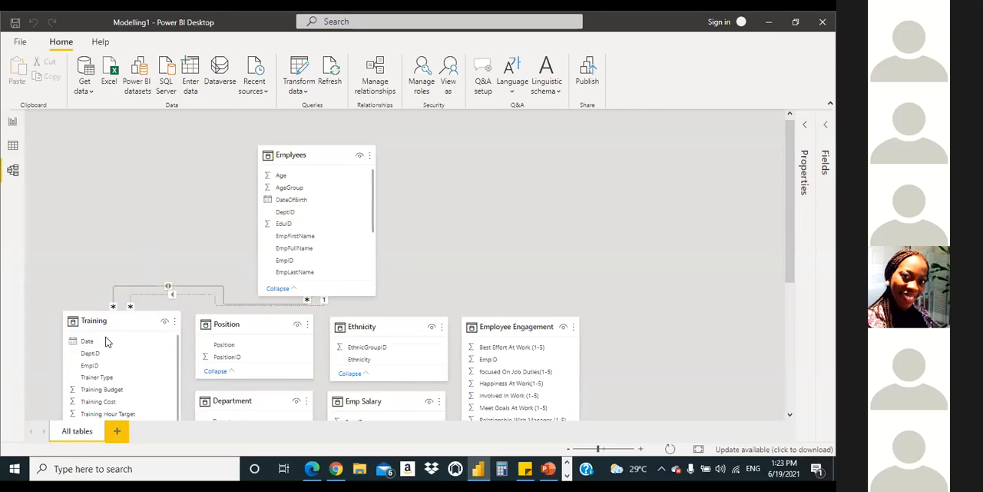
Step: Try to activate the inactive EmpID relationship between Training and Emplyees with the cross filter direction set to Both
{"action": "double_click", "coordinate": [145, 301]}
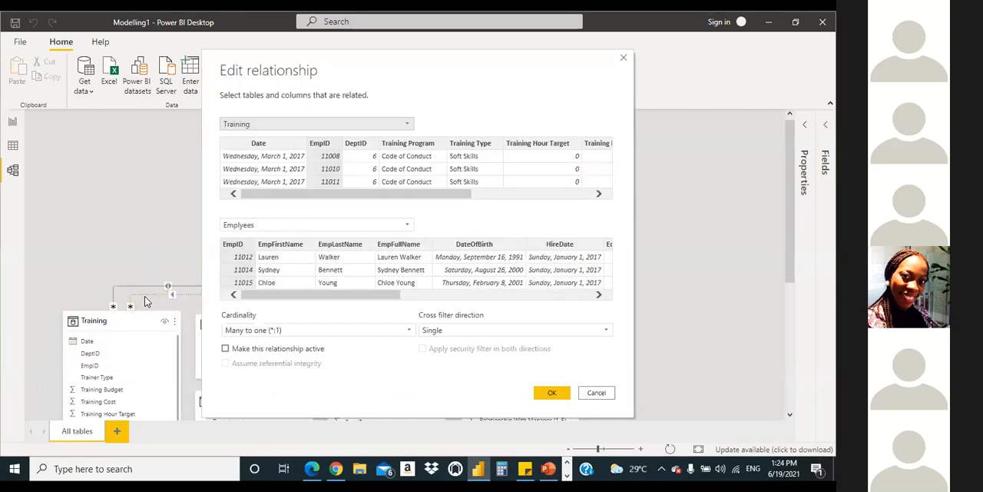
{"action": "left_click", "coordinate": [225, 350]}
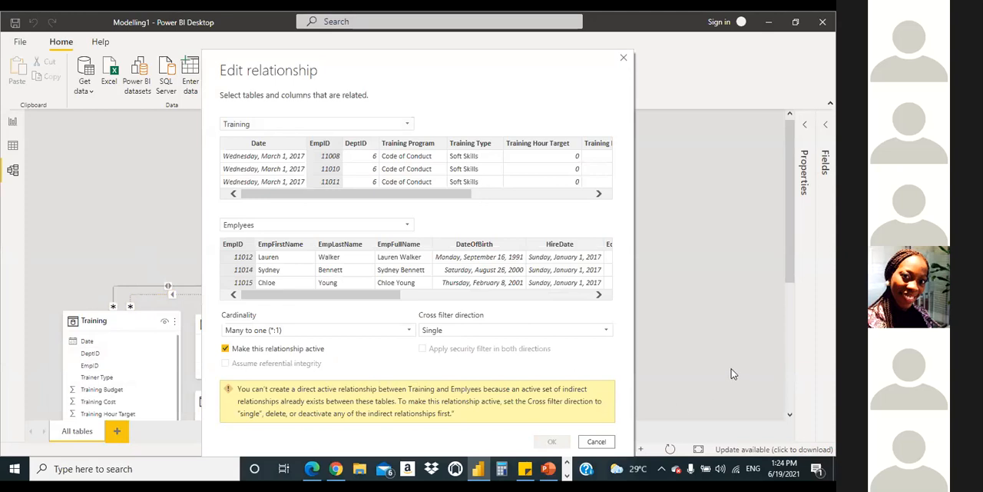
{"action": "left_click", "coordinate": [471, 327]}
{"action": "left_click", "coordinate": [519, 353]}
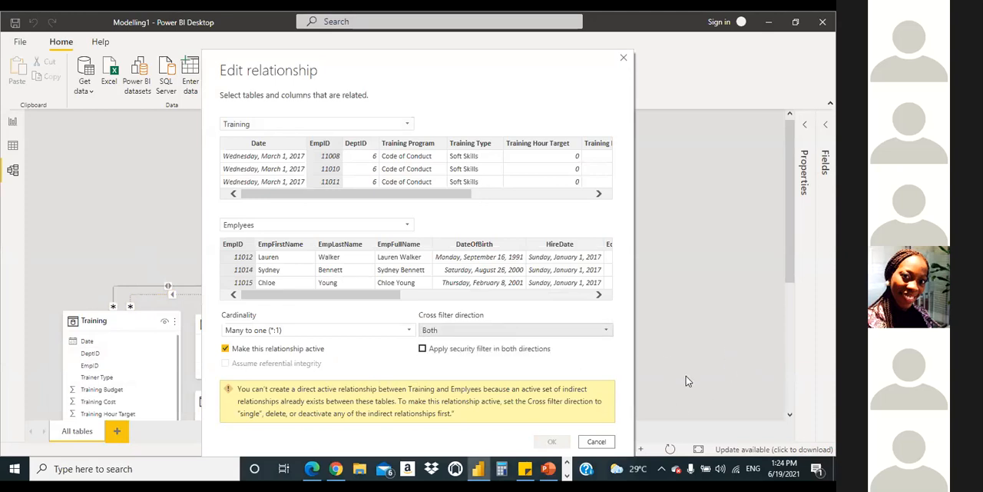
{"action": "mouse_move", "coordinate": [301, 196]}
{"action": "left_mouse_down"}
{"action": "mouse_move", "coordinate": [427, 223]}
{"action": "mouse_move", "coordinate": [312, 206]}
{"action": "mouse_move", "coordinate": [329, 206]}
{"action": "left_mouse_up"}
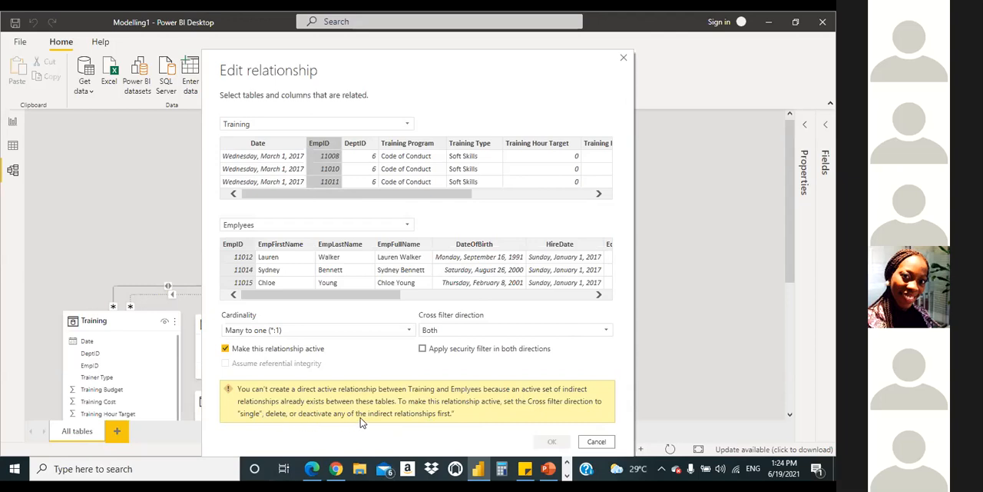
Step: Try activating the Training–Emplyees EmpID relationship with the Single cross filter direction, and discard the relationship edits
{"action": "left_click", "coordinate": [459, 335]}
{"action": "left_click", "coordinate": [453, 354]}
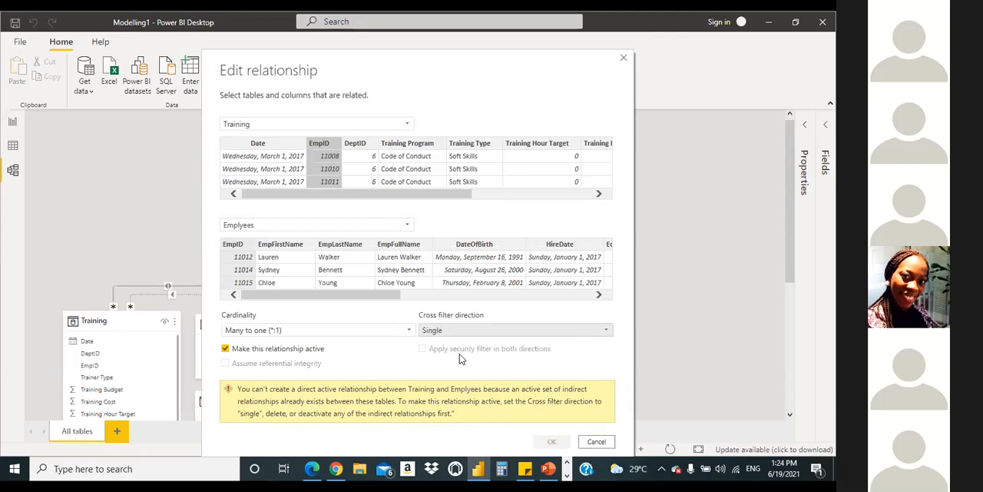
{"action": "left_click", "coordinate": [226, 350]}
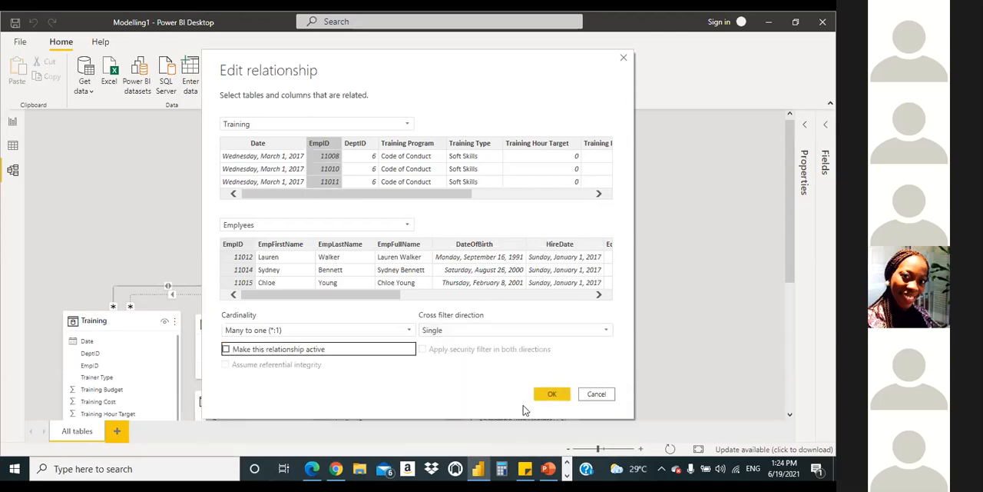
{"action": "left_click", "coordinate": [226, 350]}
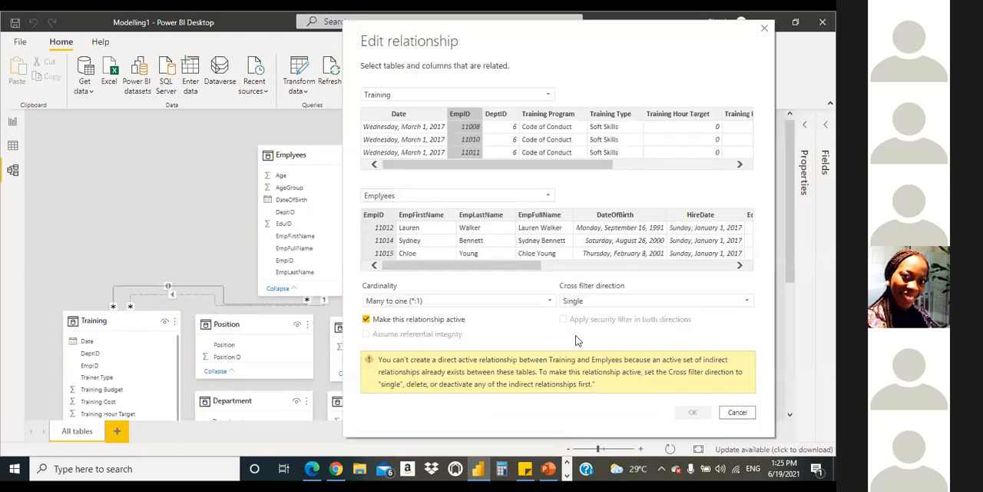
{"action": "left_click", "coordinate": [737, 412]}
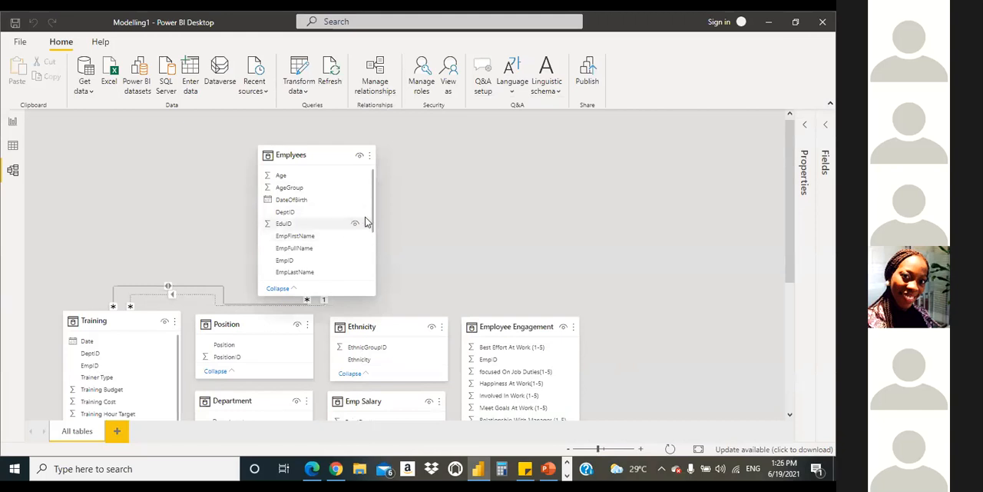
Step: Try to relate the Education and Emplyees tables through EduID across the full-size model diagram
{"action": "scroll", "coordinate": [358, 222], "scroll_direction": "down", "scroll_amount": 1}
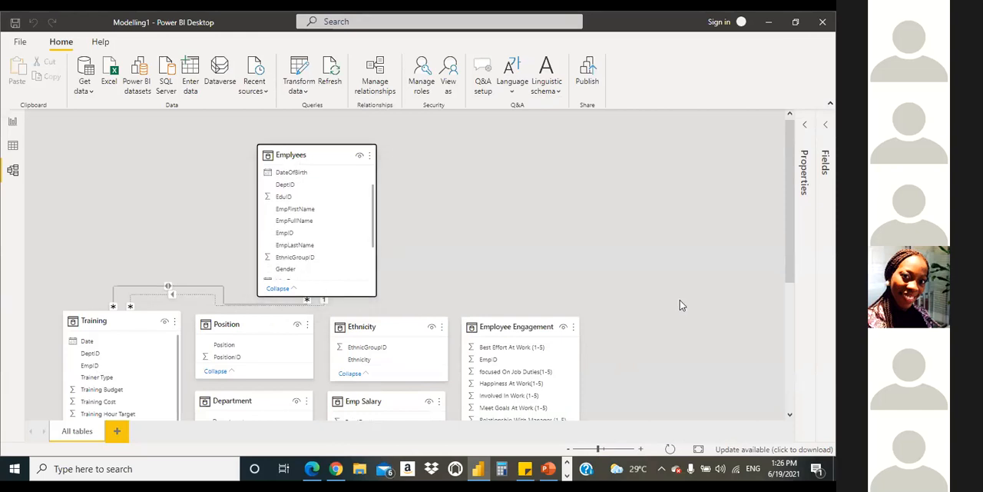
{"action": "scroll", "coordinate": [680, 305], "scroll_direction": "down", "scroll_amount": 3}
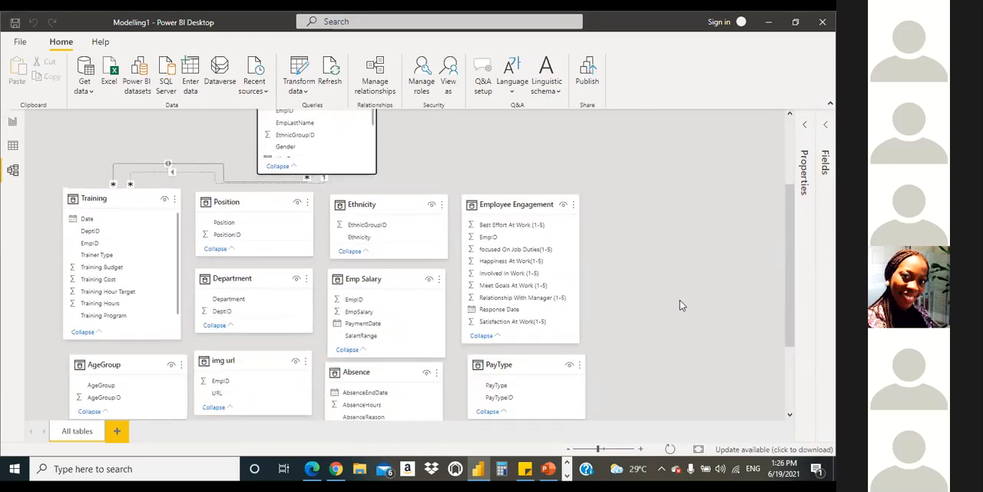
{"action": "scroll", "coordinate": [680, 305], "scroll_direction": "down", "scroll_amount": 3}
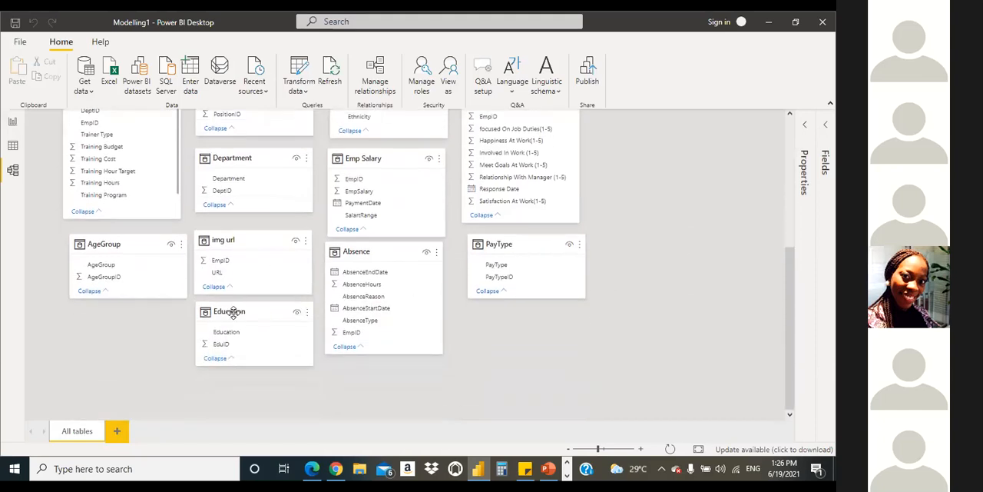
{"action": "left_click_drag", "start_coordinate": [257, 345], "coordinate": [312, 127]}
{"action": "scroll", "coordinate": [685, 303], "scroll_direction": "up", "scroll_amount": 1}
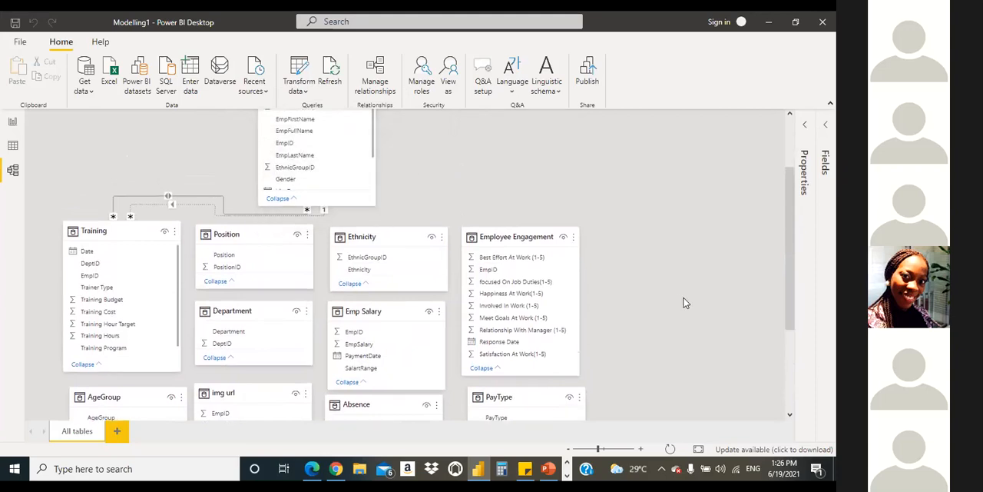
{"action": "scroll", "coordinate": [306, 284], "scroll_direction": "up", "scroll_amount": 1}
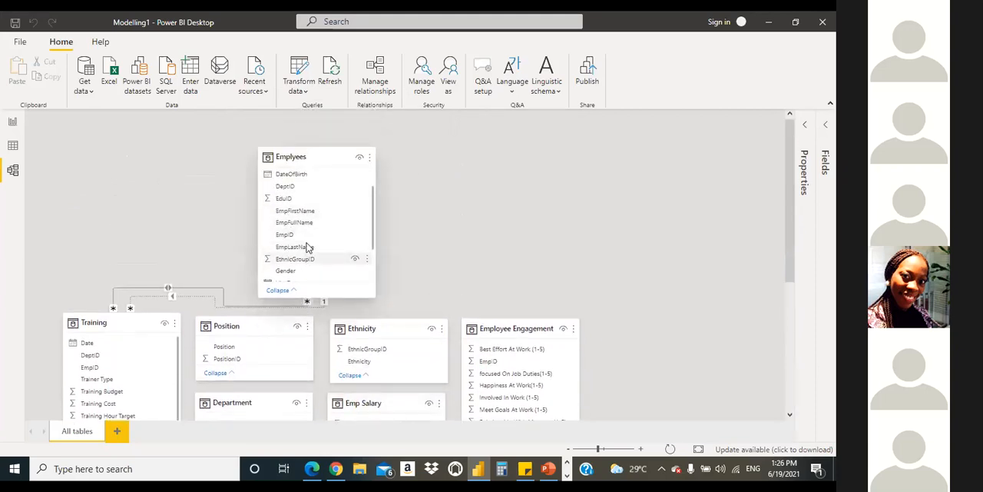
{"action": "left_click_drag", "start_coordinate": [305, 202], "coordinate": [656, 372]}
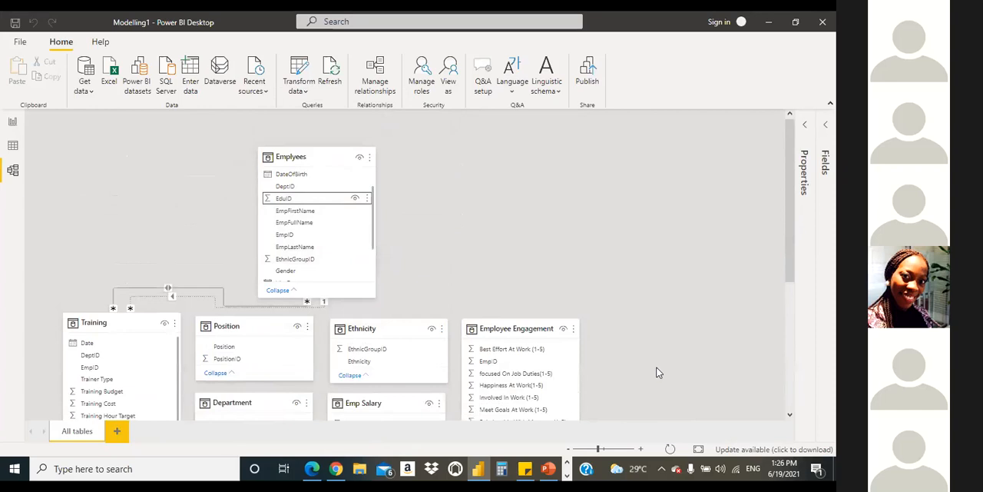
Step: Relate EduID in the Emplyees table to EduID in the Education table, with both tables in view
{"action": "left_click", "coordinate": [568, 450]}
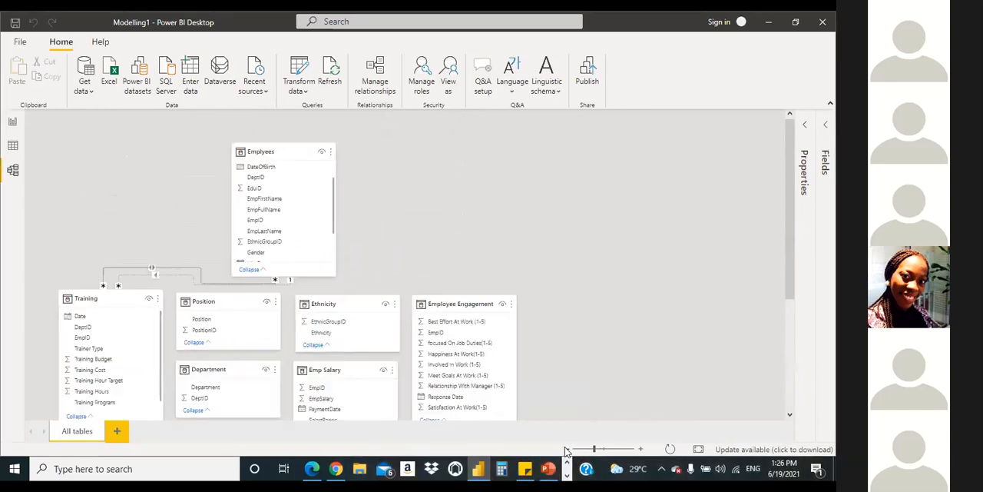
{"action": "left_click", "coordinate": [568, 450]}
{"action": "left_click", "coordinate": [568, 450]}
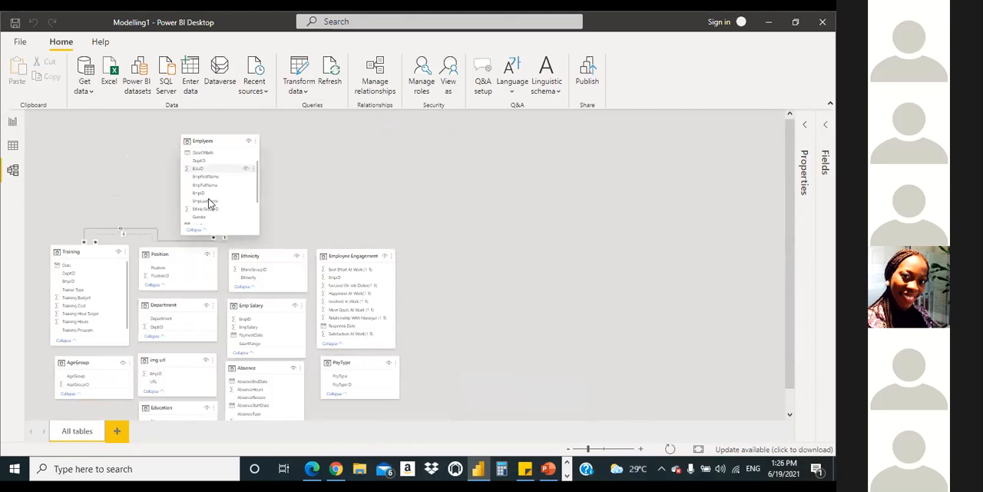
{"action": "left_click_drag", "start_coordinate": [206, 168], "coordinate": [162, 405]}
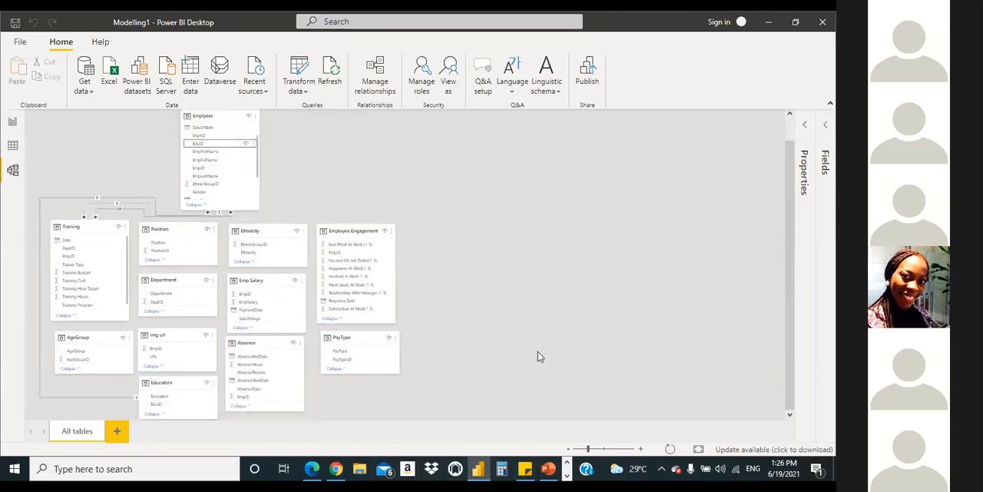
Step: Review the columns, cardinality and cross filter direction of the Emplyees–Education relationship, and accept its settings
{"action": "double_click", "coordinate": [103, 398]}
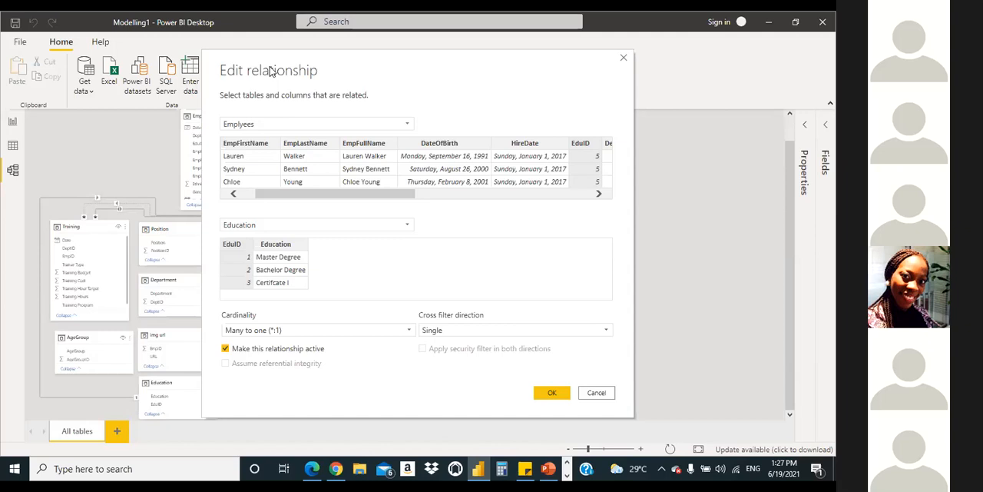
{"action": "left_click_drag", "start_coordinate": [468, 73], "coordinate": [559, 77]}
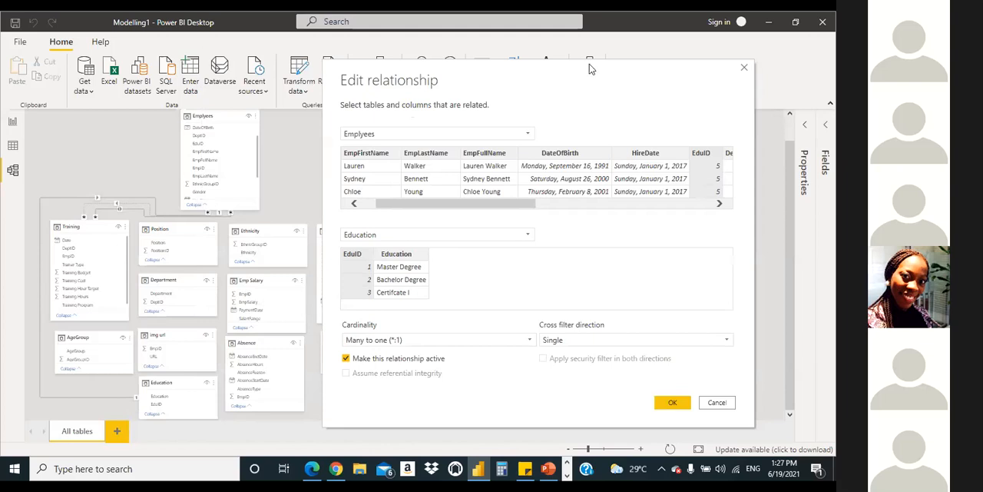
{"action": "left_click_drag", "start_coordinate": [589, 64], "coordinate": [577, 66]}
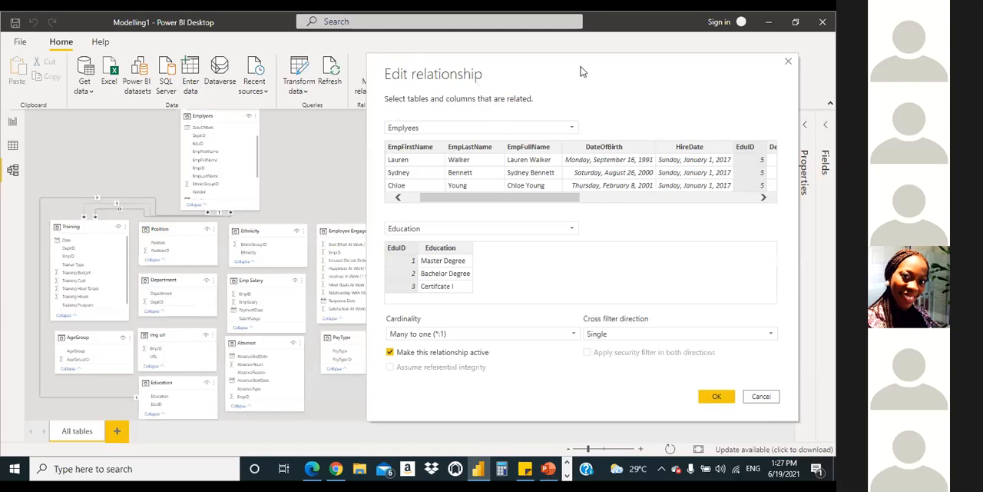
{"action": "mouse_move", "coordinate": [576, 71]}
{"action": "left_mouse_down"}
{"action": "mouse_move", "coordinate": [577, 82]}
{"action": "mouse_move", "coordinate": [570, 70]}
{"action": "left_mouse_up"}
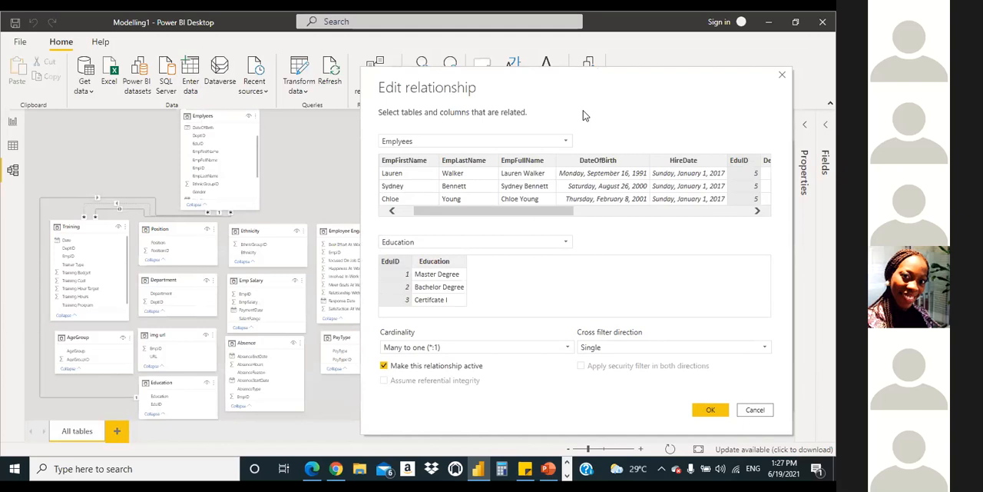
{"action": "mouse_move", "coordinate": [579, 100]}
{"action": "left_mouse_down"}
{"action": "mouse_move", "coordinate": [560, 85]}
{"action": "mouse_move", "coordinate": [571, 90]}
{"action": "left_mouse_up"}
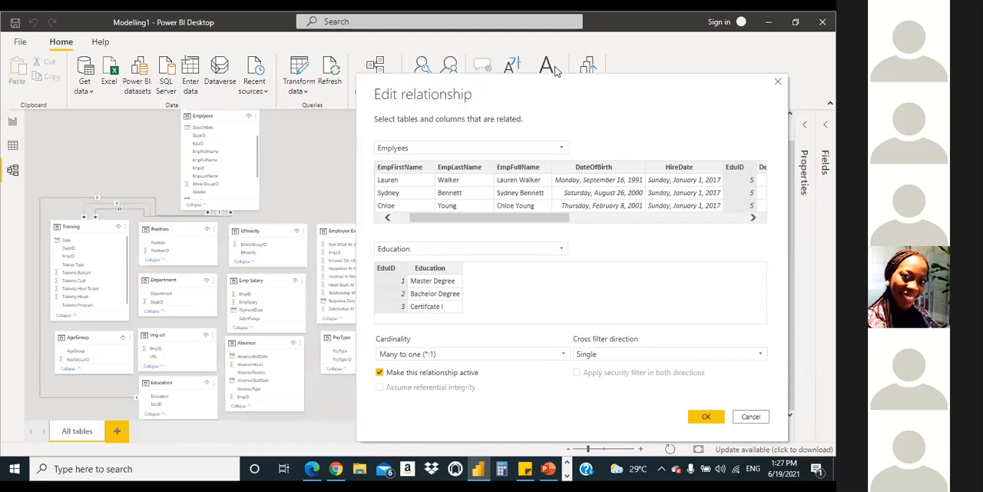
{"action": "left_click_drag", "start_coordinate": [558, 83], "coordinate": [555, 67]}
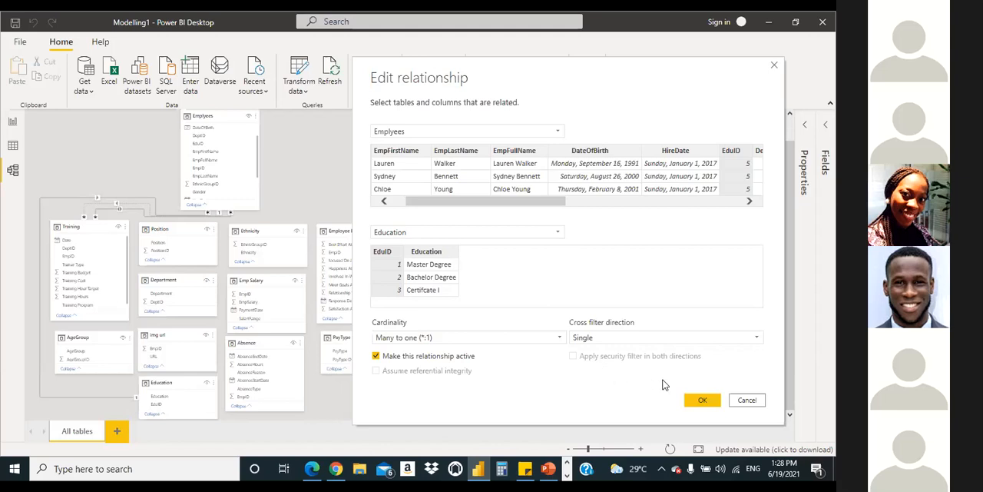
{"action": "left_click", "coordinate": [699, 400]}
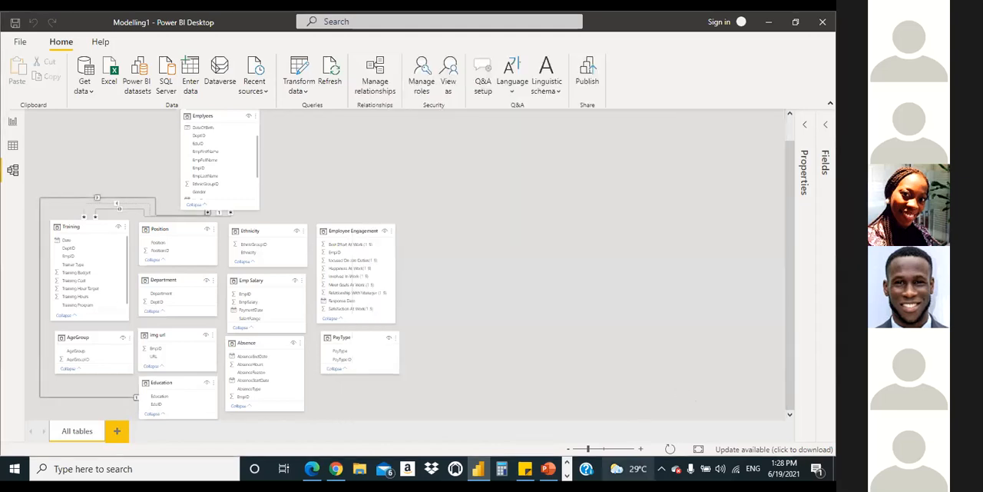
Step: Examine the enlarged diagram's relationship lines around Emplyees and Training, including the inactive EmpID link, and the remaining tables' ID columns
{"action": "left_click", "coordinate": [641, 450]}
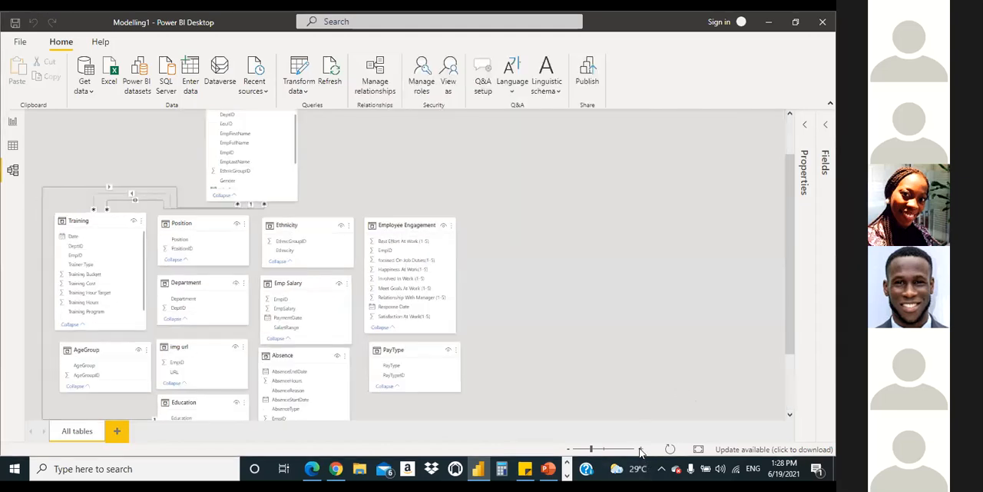
{"action": "left_click", "coordinate": [641, 450]}
{"action": "scroll", "coordinate": [129, 171], "scroll_direction": "up", "scroll_amount": 2}
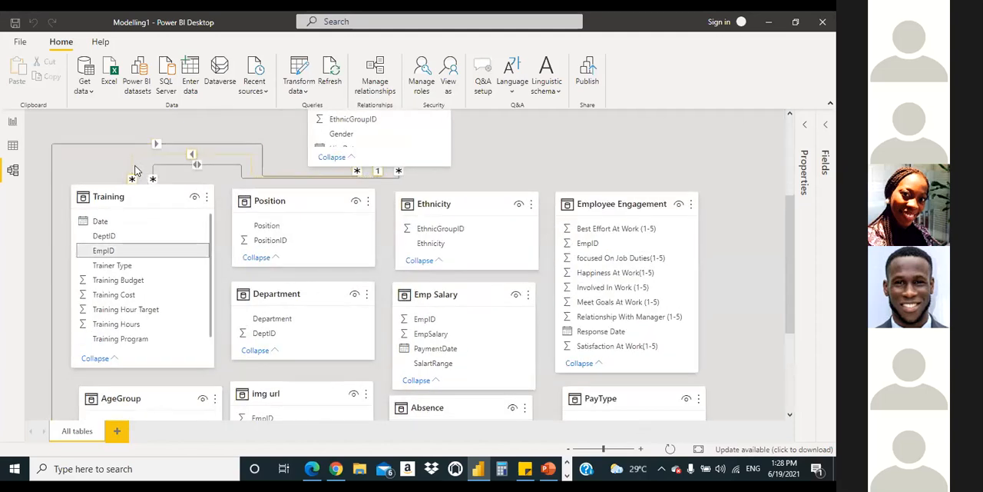
{"action": "left_click", "coordinate": [134, 169]}
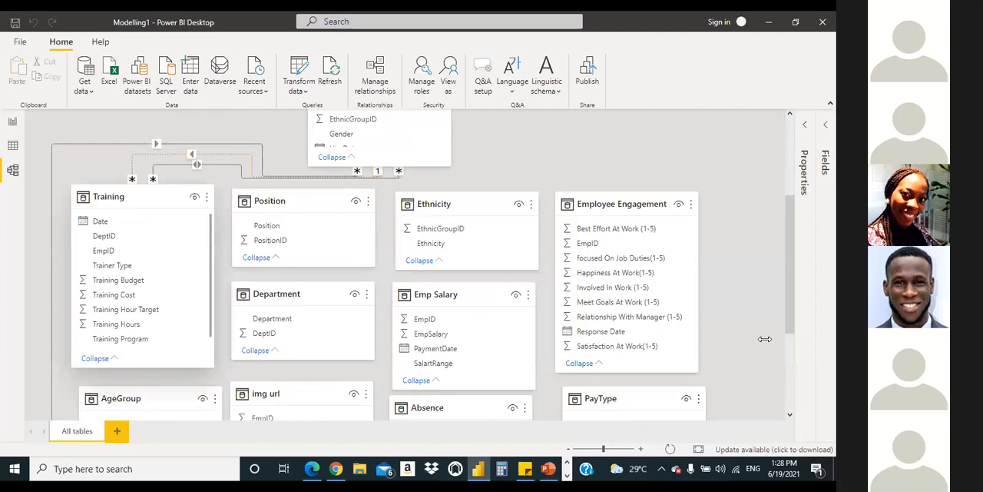
{"action": "left_click_drag", "start_coordinate": [796, 301], "coordinate": [798, 249]}
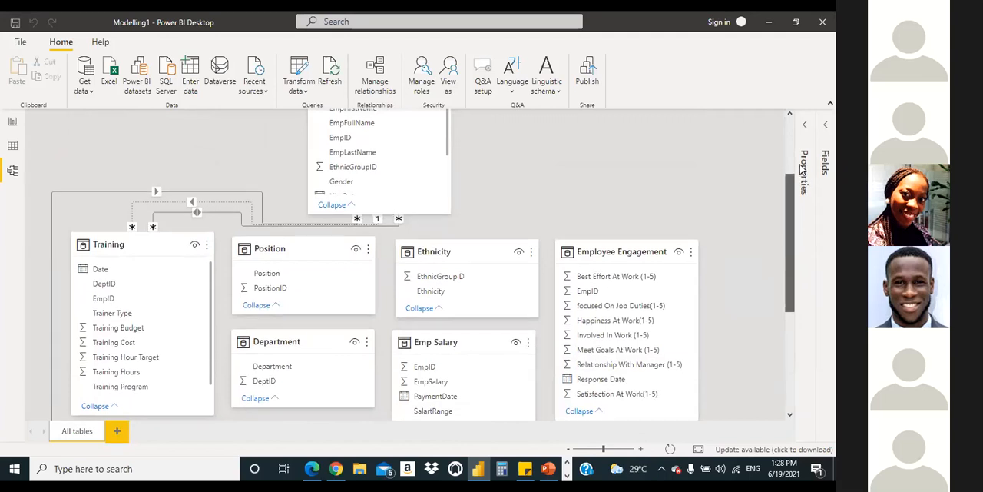
{"action": "scroll", "coordinate": [784, 170], "scroll_direction": "up", "scroll_amount": 3}
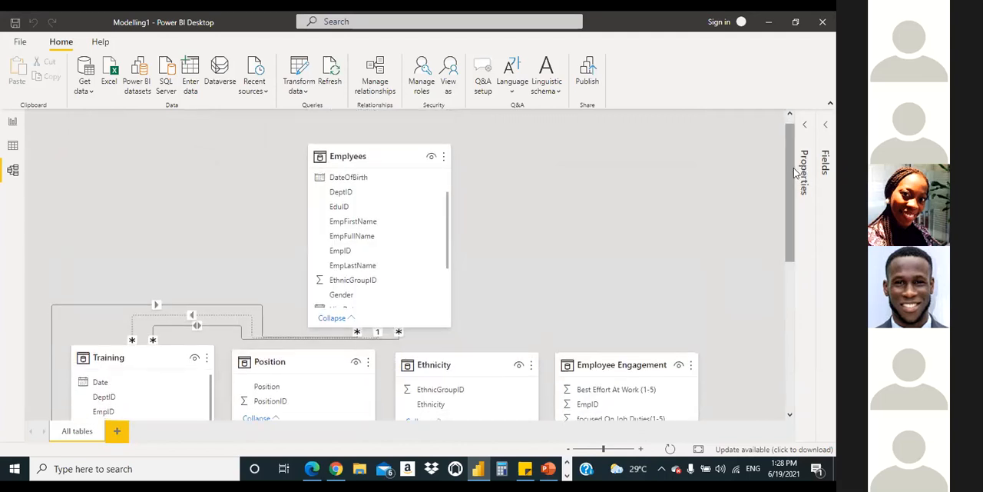
{"action": "scroll", "coordinate": [785, 267], "scroll_direction": "down", "scroll_amount": 2}
{"action": "scroll", "coordinate": [769, 346], "scroll_direction": "down", "scroll_amount": 5}
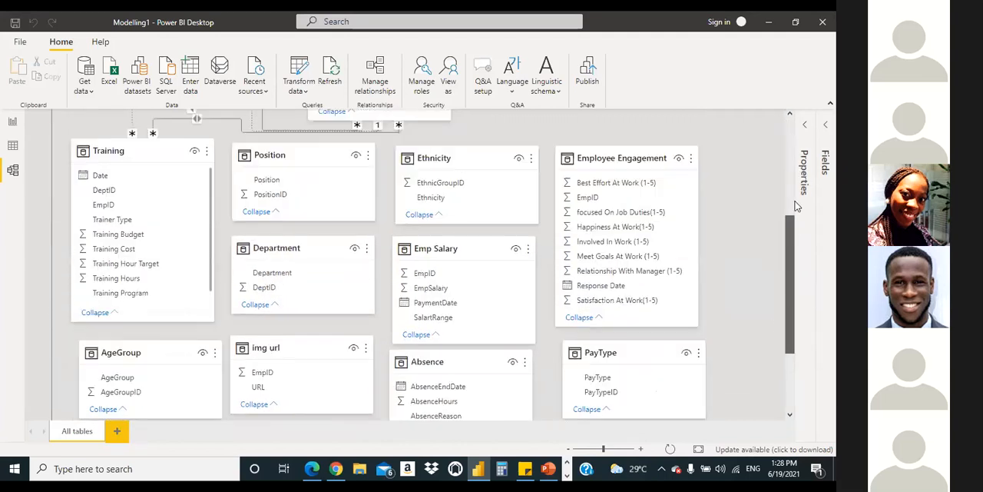
{"action": "scroll", "coordinate": [781, 179], "scroll_direction": "up", "scroll_amount": 8}
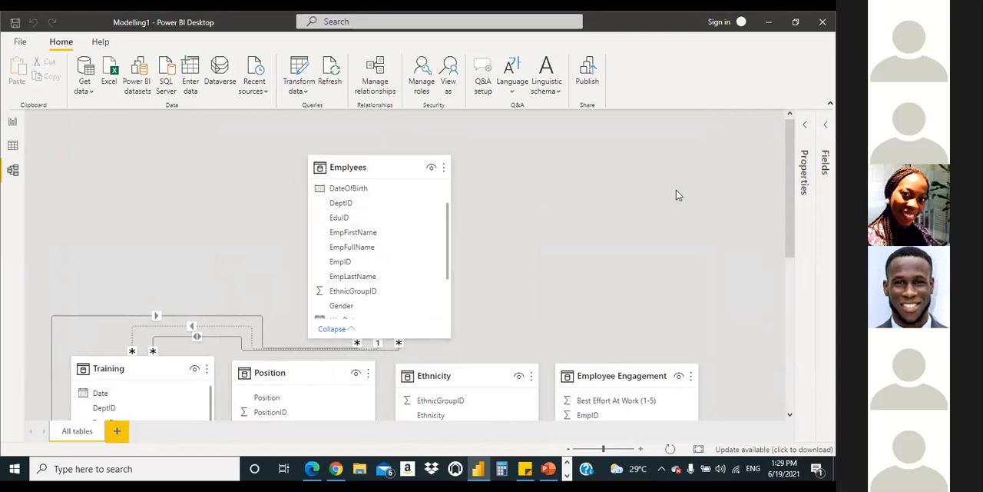
{"action": "left_click_drag", "start_coordinate": [791, 141], "coordinate": [794, 336]}
{"action": "left_click_drag", "start_coordinate": [806, 252], "coordinate": [803, 283]}
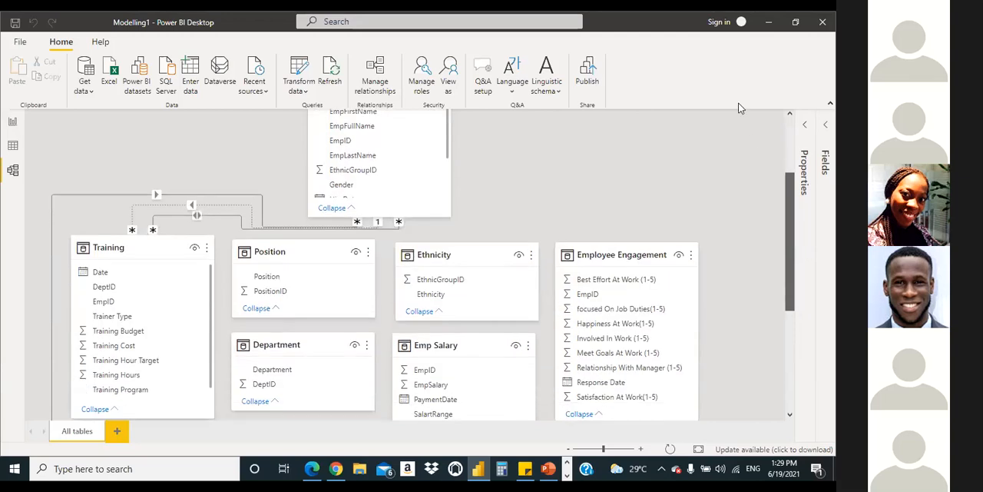
{"action": "scroll", "coordinate": [706, 255], "scroll_direction": "up", "scroll_amount": 3}
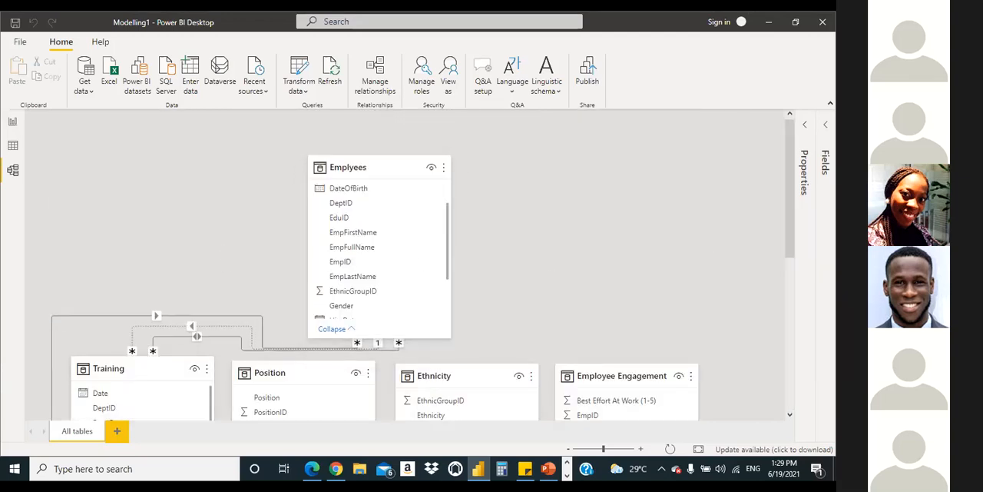
Step: Relate EthnicGroupID in the Emplyees table to EthnicGroupID in the Ethnicity table
{"action": "scroll", "coordinate": [760, 179], "scroll_direction": "down", "scroll_amount": 2}
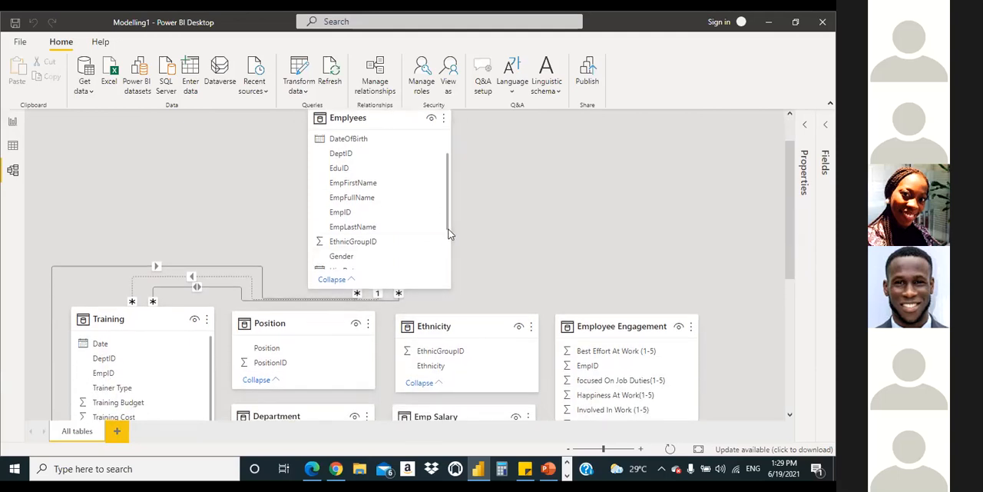
{"action": "scroll", "coordinate": [448, 235], "scroll_direction": "down", "scroll_amount": 1}
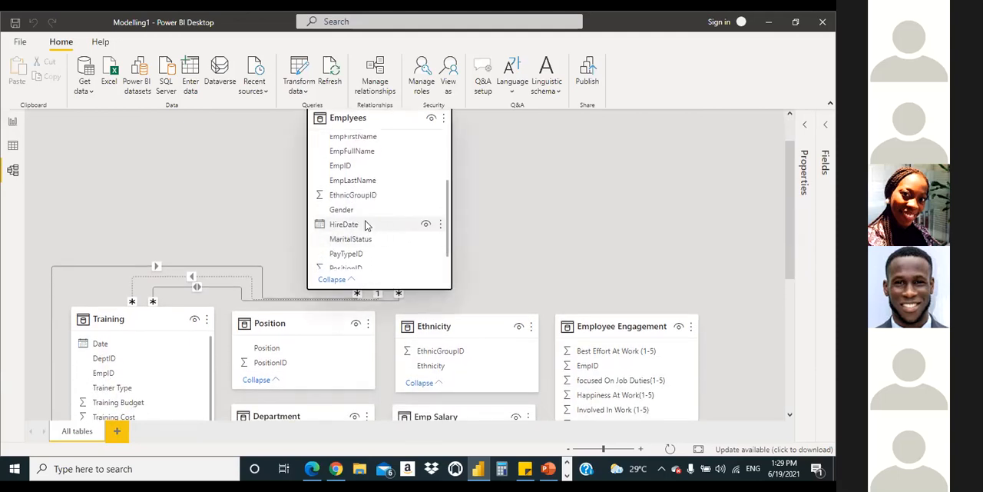
{"action": "left_click_drag", "start_coordinate": [363, 197], "coordinate": [450, 350]}
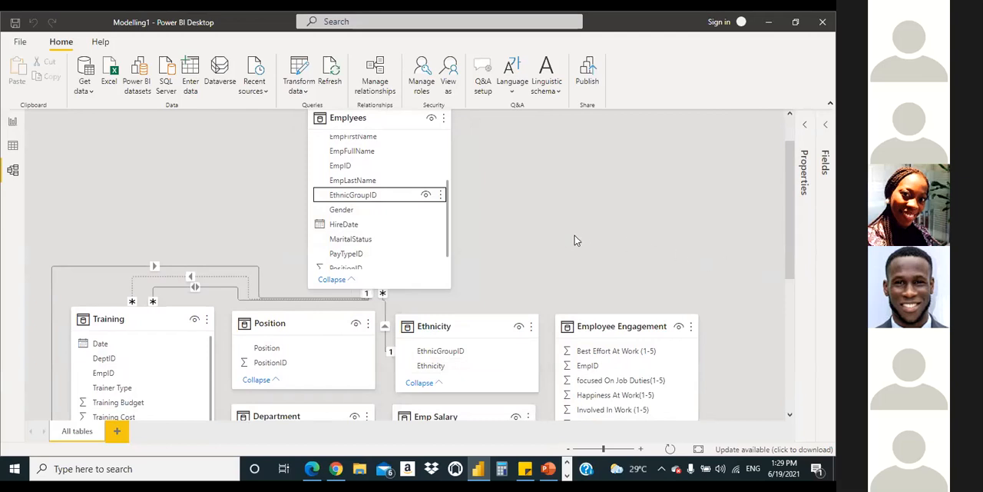
Step: Find PayTypeID in the Emplyees table and relate it to PayTypeID in the PayType table
{"action": "scroll", "coordinate": [592, 238], "scroll_direction": "down", "scroll_amount": 1}
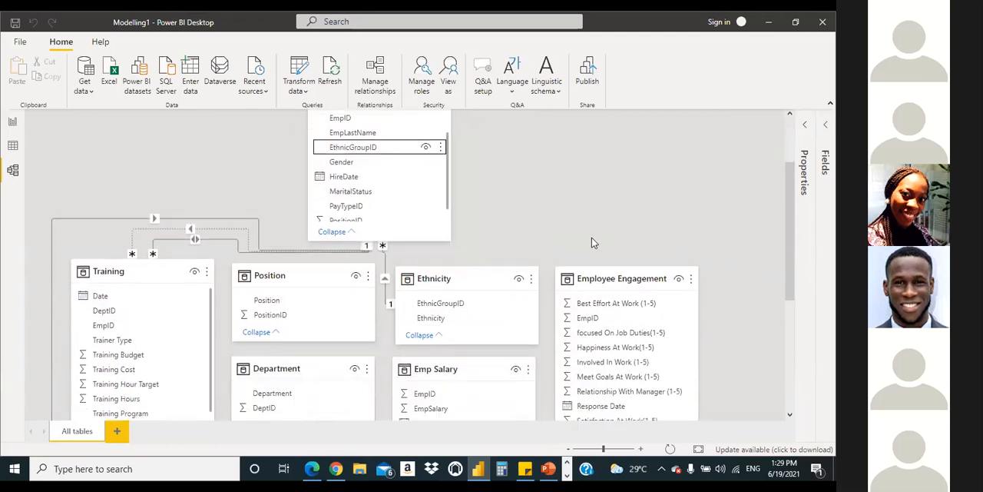
{"action": "scroll", "coordinate": [427, 170], "scroll_direction": "down", "scroll_amount": 1}
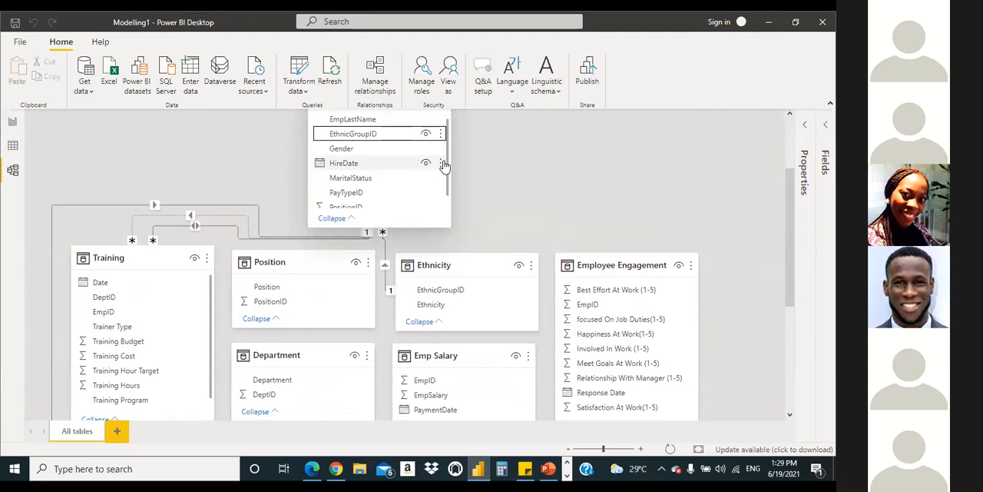
{"action": "scroll", "coordinate": [451, 184], "scroll_direction": "down", "scroll_amount": 1}
{"action": "scroll", "coordinate": [452, 190], "scroll_direction": "up", "scroll_amount": 5}
{"action": "scroll", "coordinate": [454, 135], "scroll_direction": "down", "scroll_amount": 4}
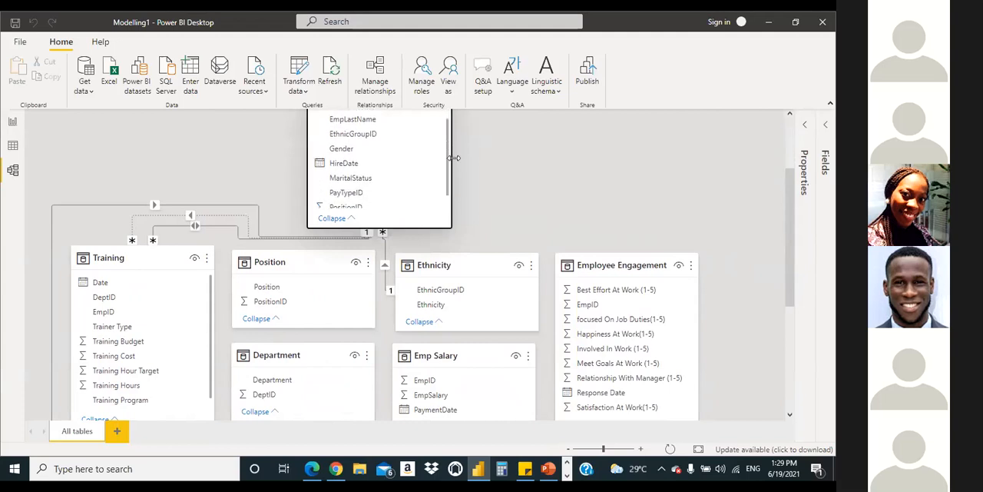
{"action": "scroll", "coordinate": [633, 222], "scroll_direction": "down", "scroll_amount": 3}
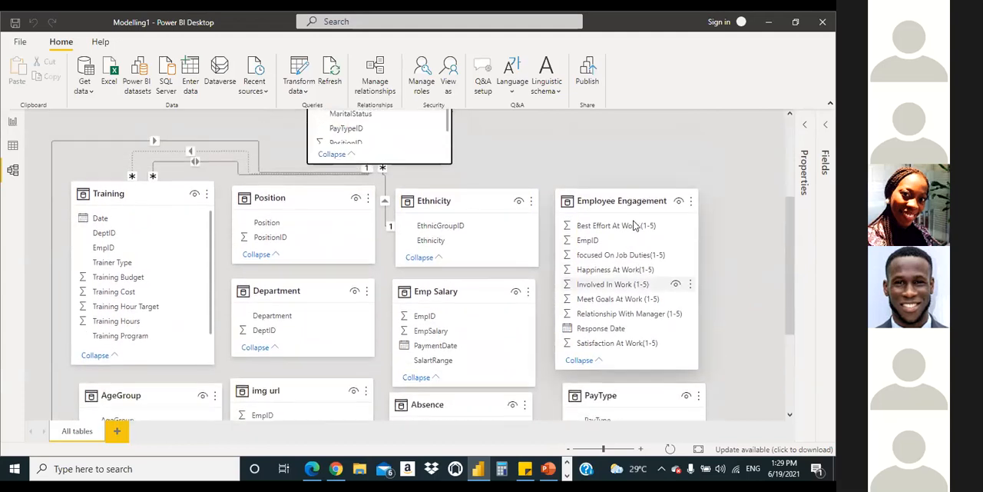
{"action": "scroll", "coordinate": [530, 162], "scroll_direction": "down", "scroll_amount": 3}
{"action": "scroll", "coordinate": [419, 163], "scroll_direction": "up", "scroll_amount": 6}
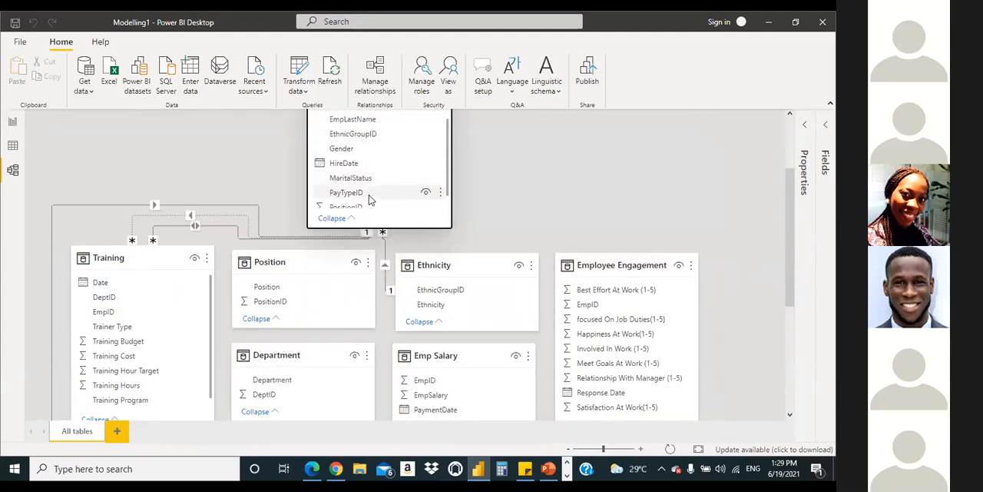
{"action": "left_click_drag", "start_coordinate": [372, 198], "coordinate": [627, 307]}
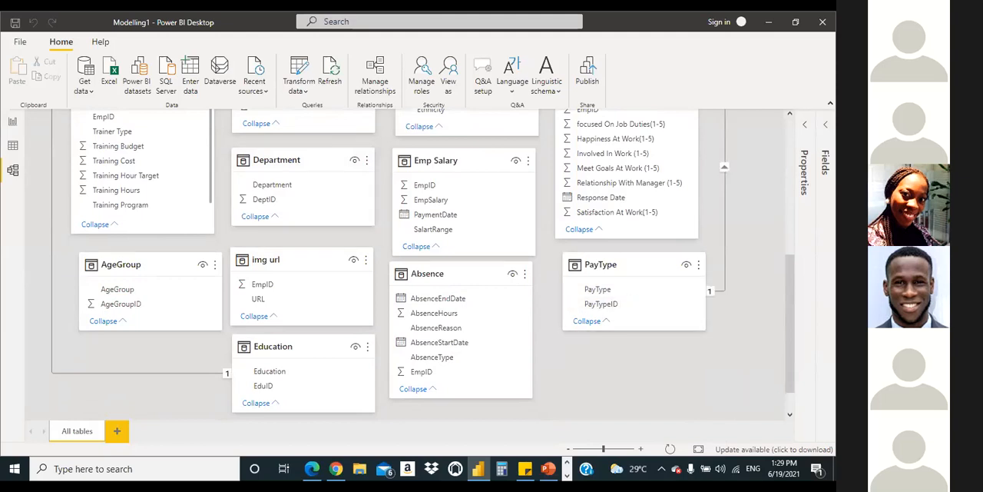
{"action": "scroll", "coordinate": [792, 351], "scroll_direction": "up", "scroll_amount": 5}
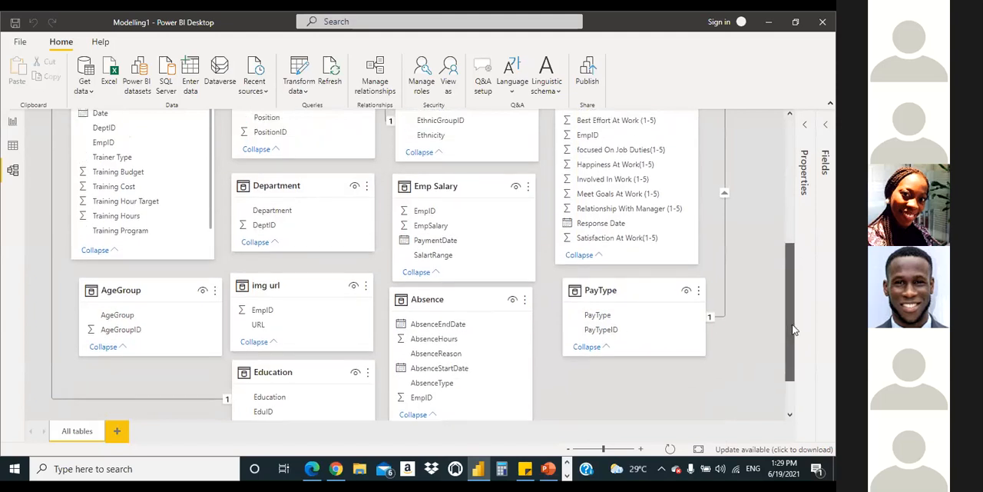
Step: Trace the PayTypeID relationship between Emplyees and PayType, and review the remaining columns in the Emplyees table
{"action": "scroll", "coordinate": [799, 227], "scroll_direction": "up", "scroll_amount": 2}
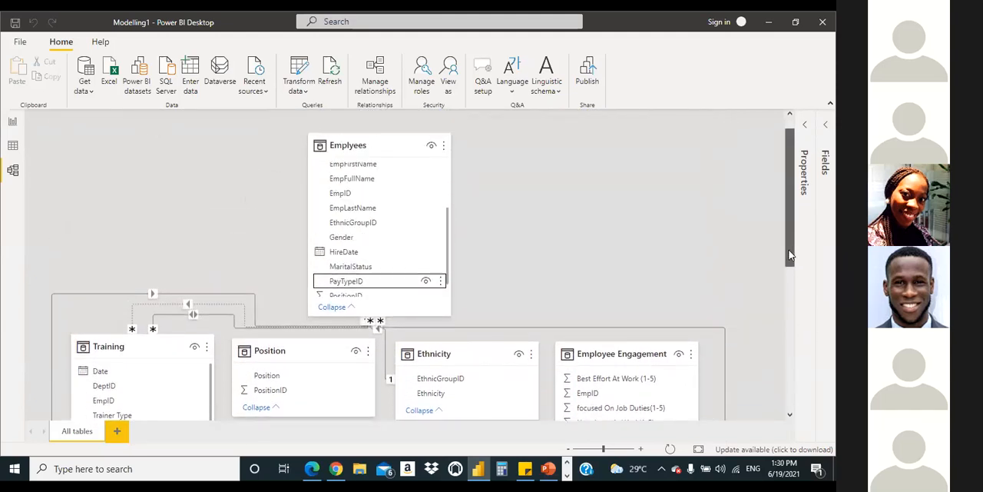
{"action": "scroll", "coordinate": [779, 323], "scroll_direction": "down", "scroll_amount": 5}
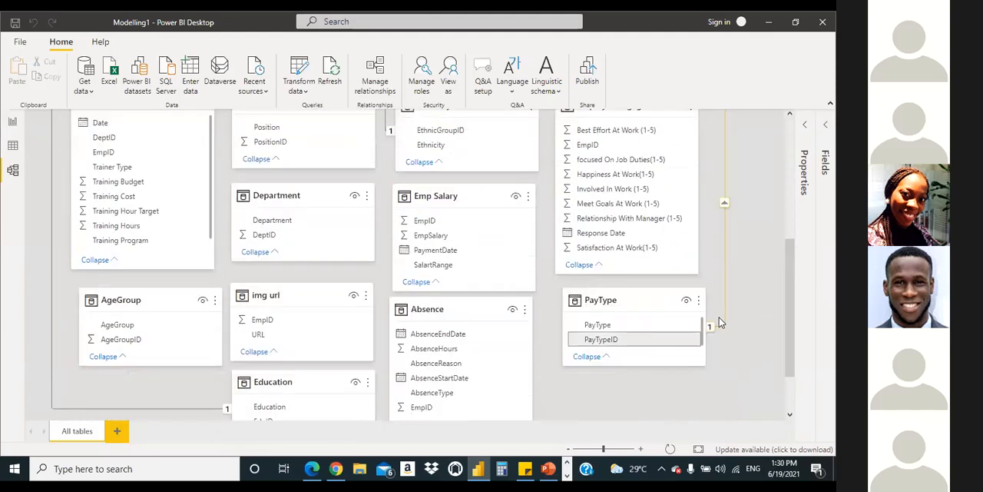
{"action": "left_click_drag", "start_coordinate": [792, 323], "coordinate": [799, 198]}
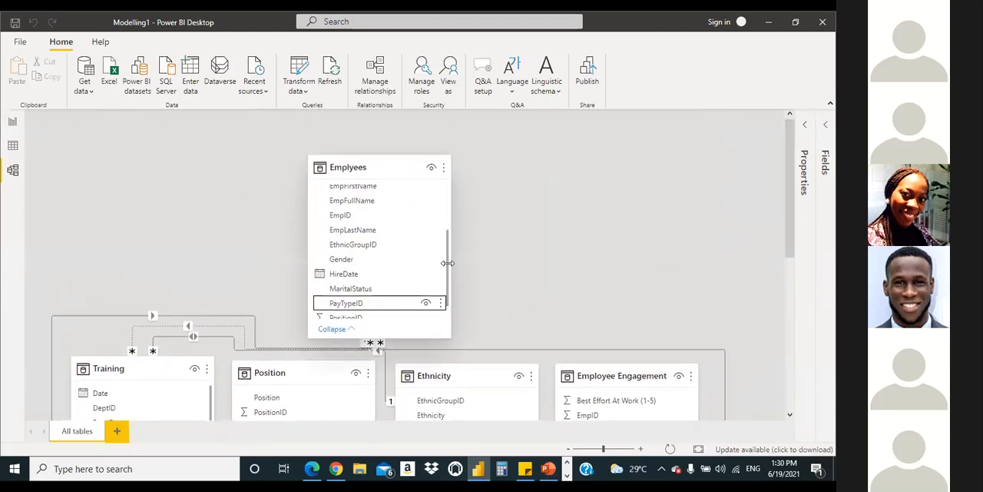
{"action": "scroll", "coordinate": [451, 299], "scroll_direction": "down", "scroll_amount": 1}
{"action": "scroll", "coordinate": [456, 280], "scroll_direction": "up", "scroll_amount": 3}
{"action": "scroll", "coordinate": [462, 261], "scroll_direction": "down", "scroll_amount": 3}
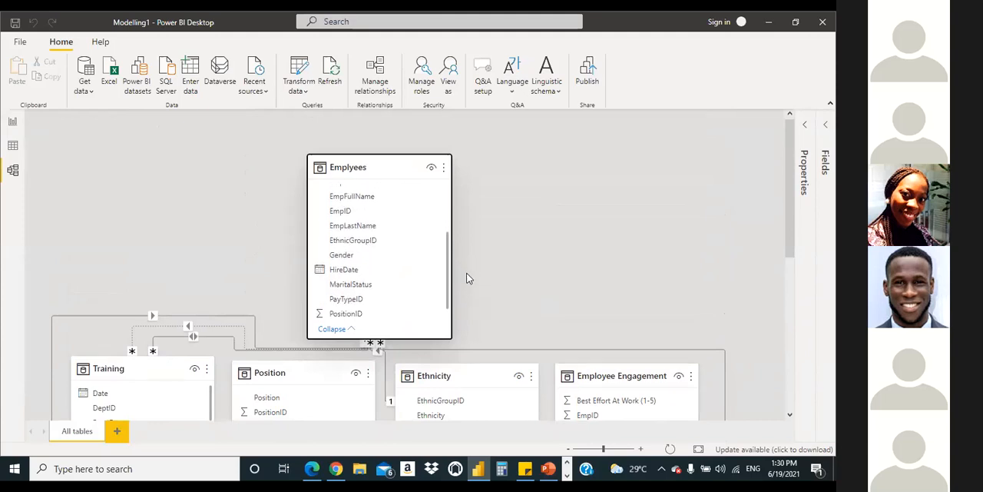
Step: Examine the tables around Emplyees, including AgeGroup, Position, Department, Emp Salary and Absence, for ID columns that still need relating
{"action": "scroll", "coordinate": [785, 325], "scroll_direction": "down", "scroll_amount": 1}
{"action": "scroll", "coordinate": [785, 325], "scroll_direction": "down", "scroll_amount": 3}
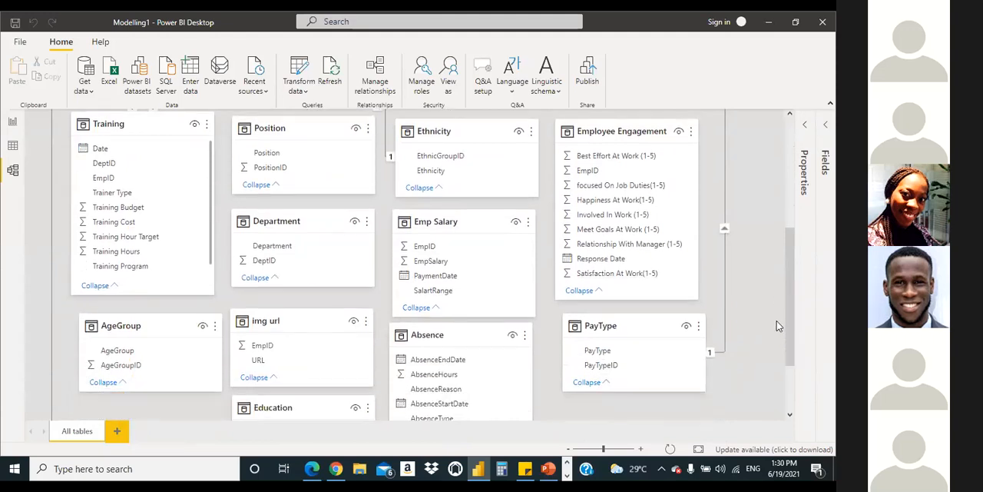
{"action": "scroll", "coordinate": [777, 326], "scroll_direction": "down", "scroll_amount": 1}
{"action": "scroll", "coordinate": [777, 326], "scroll_direction": "up", "scroll_amount": 2}
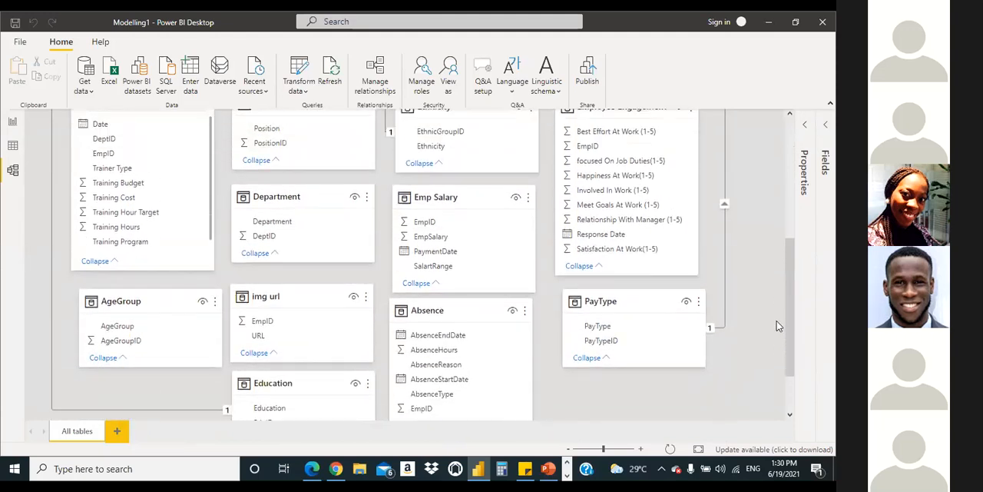
{"action": "scroll", "coordinate": [778, 326], "scroll_direction": "down", "scroll_amount": 3}
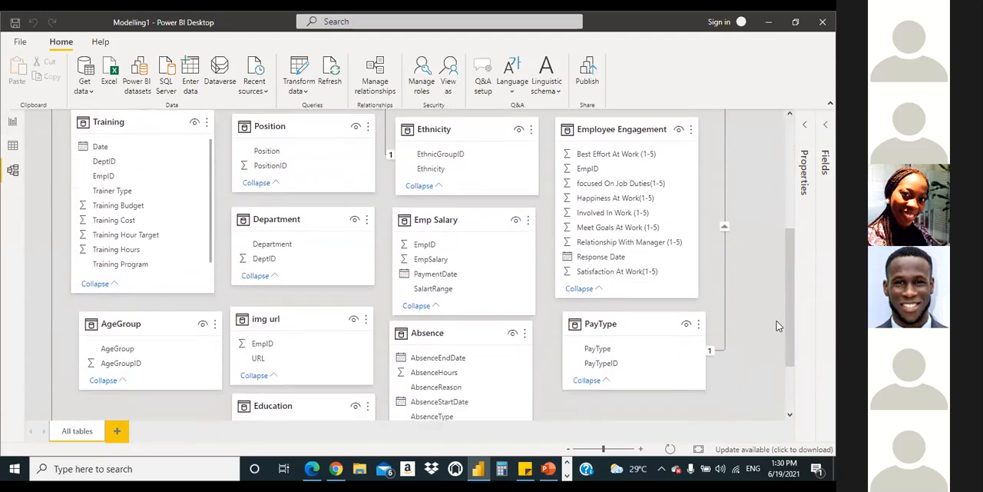
{"action": "scroll", "coordinate": [777, 326], "scroll_direction": "up", "scroll_amount": 2}
{"action": "scroll", "coordinate": [778, 326], "scroll_direction": "up", "scroll_amount": 2}
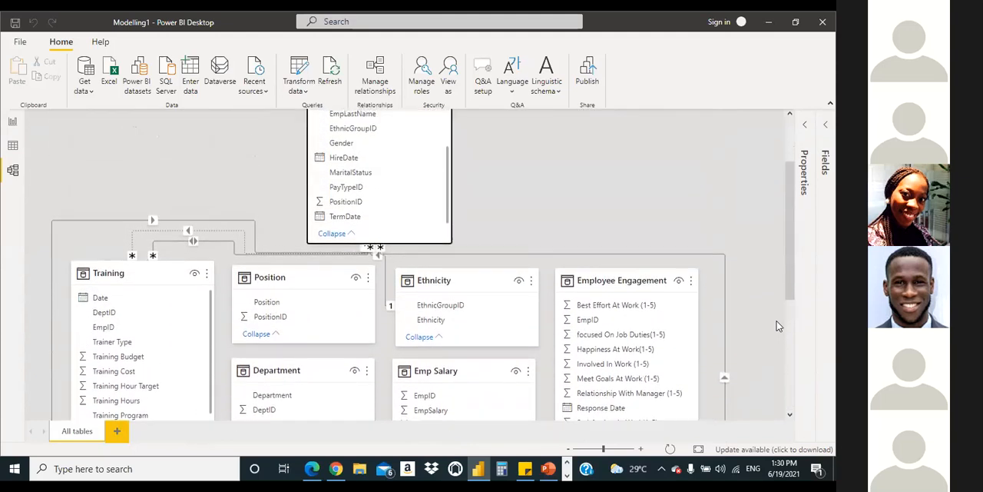
{"action": "scroll", "coordinate": [777, 326], "scroll_direction": "down", "scroll_amount": 1}
{"action": "scroll", "coordinate": [775, 326], "scroll_direction": "down", "scroll_amount": 3}
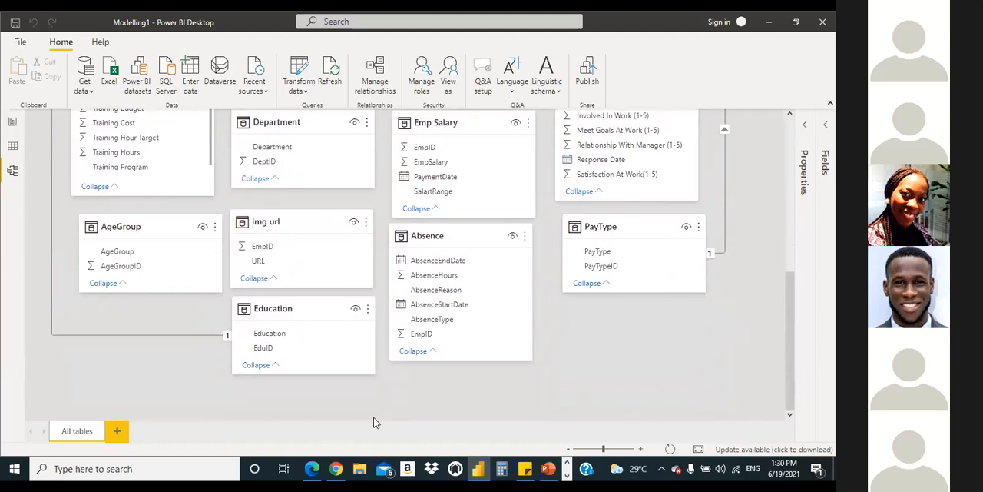
{"action": "scroll", "coordinate": [756, 414], "scroll_direction": "up", "scroll_amount": 5}
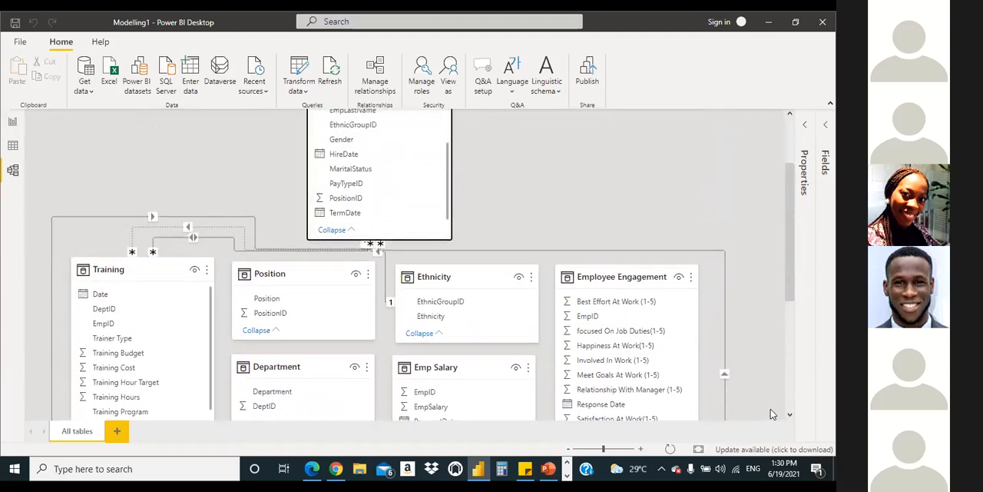
{"action": "scroll", "coordinate": [772, 412], "scroll_direction": "down", "scroll_amount": 6}
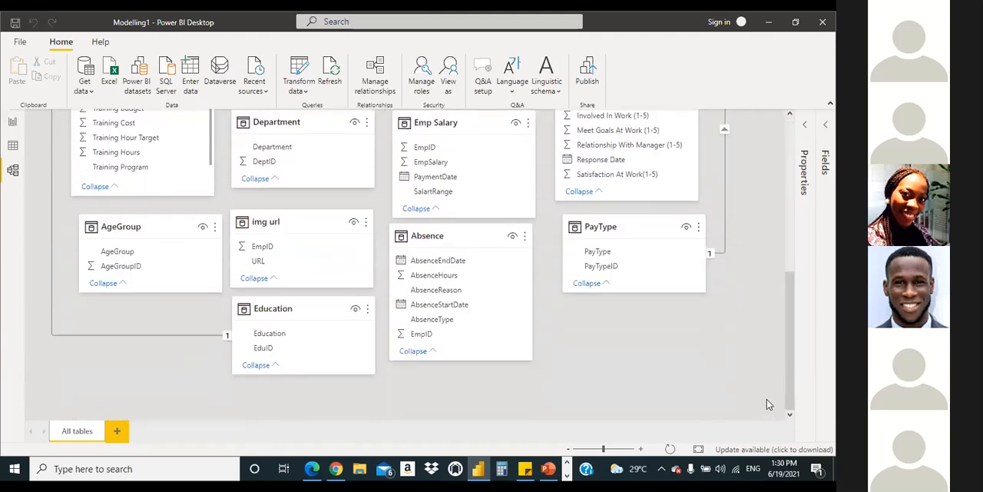
{"action": "scroll", "coordinate": [770, 402], "scroll_direction": "up", "scroll_amount": 1}
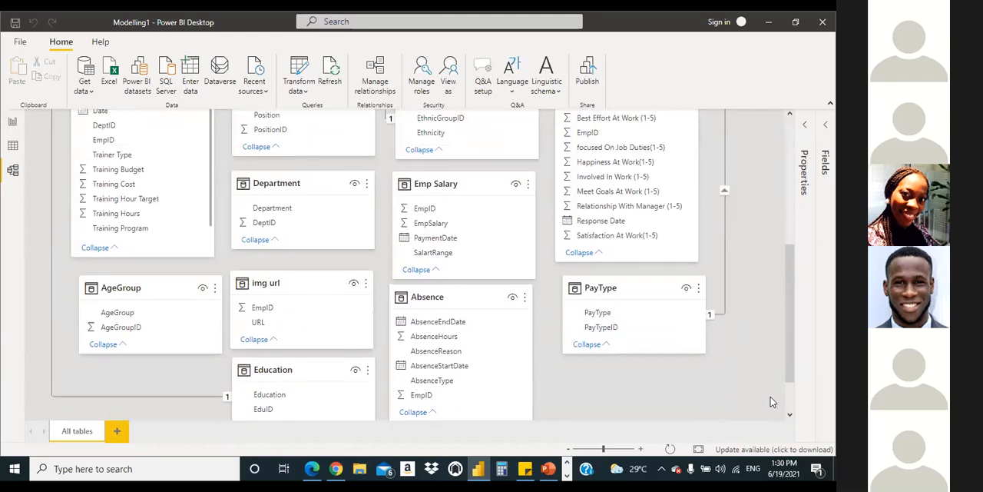
{"action": "scroll", "coordinate": [779, 376], "scroll_direction": "up", "scroll_amount": 2}
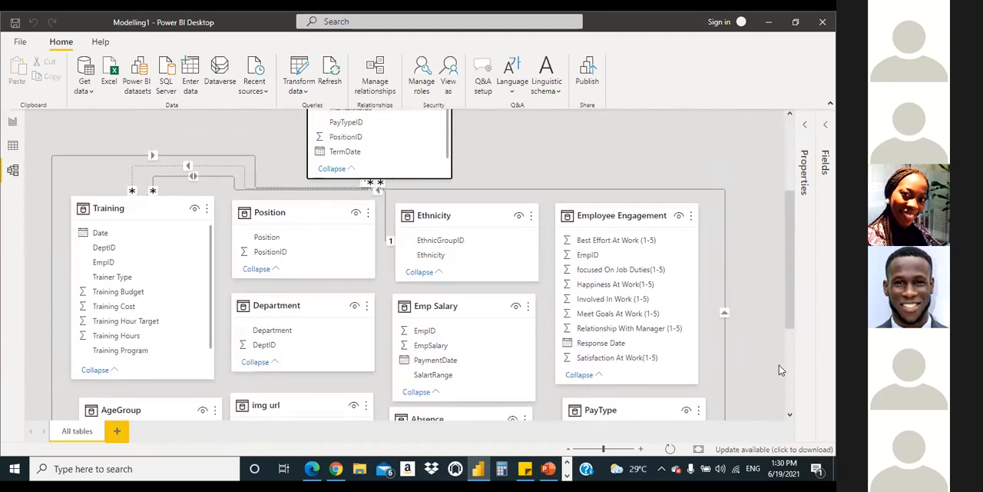
{"action": "scroll", "coordinate": [772, 369], "scroll_direction": "up", "scroll_amount": 2}
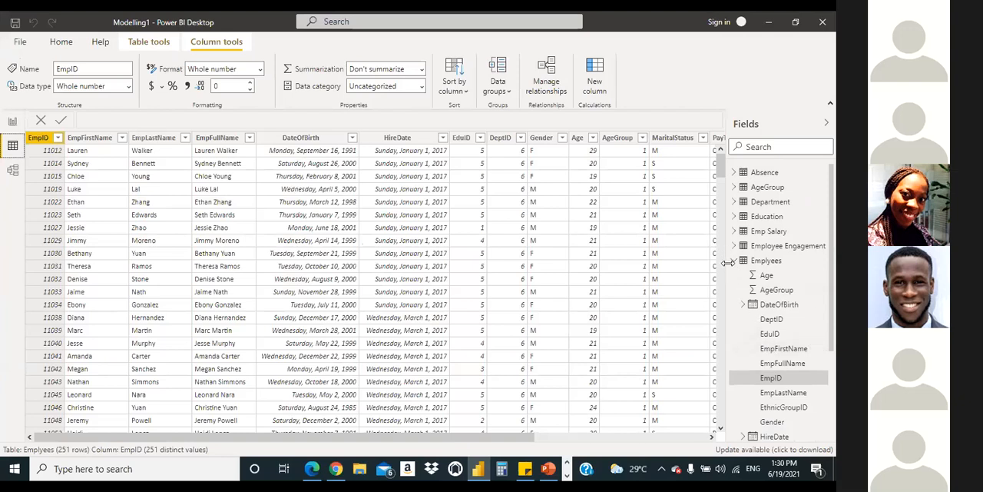
Step: Check the columns of the AgeGroup table alongside the Emplyees data
{"action": "left_click", "coordinate": [733, 260]}
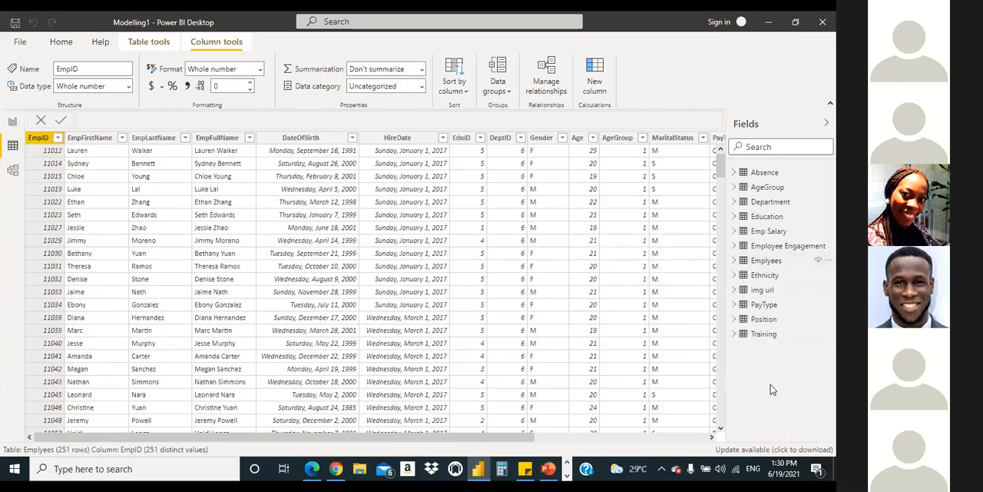
{"action": "left_click", "coordinate": [733, 187]}
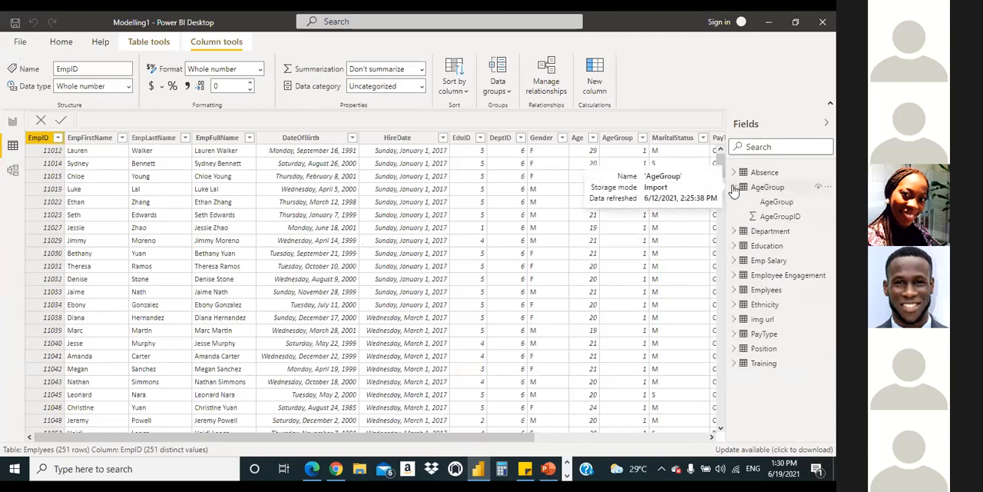
{"action": "left_click", "coordinate": [734, 186]}
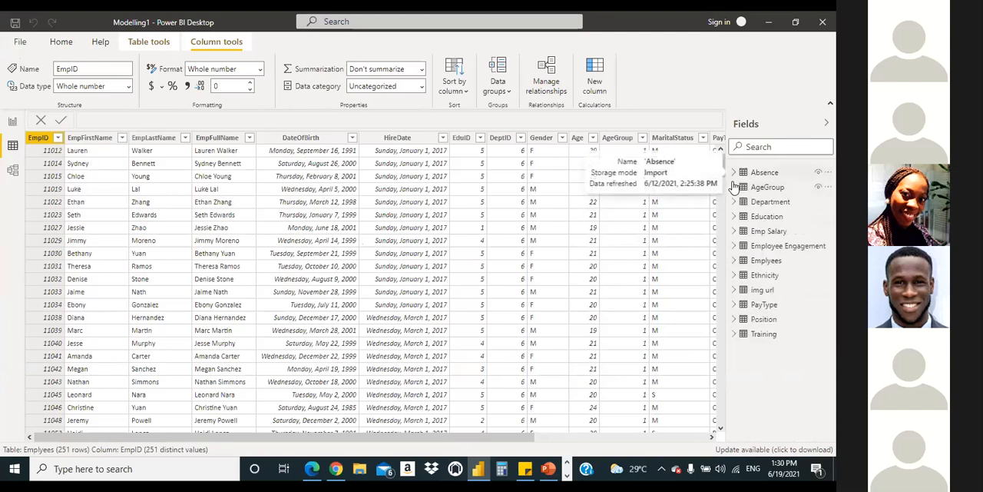
Step: View the reference dashboard in Modelling1 - Copy.pdf in Microsoft Edge, and return to the Power BI Desktop report
{"action": "left_click", "coordinate": [311, 469]}
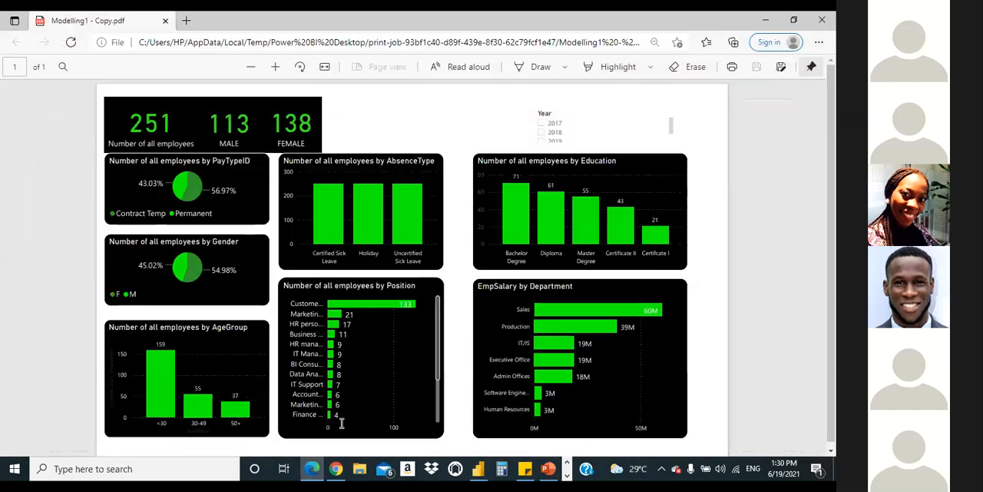
{"action": "left_click", "coordinate": [312, 469]}
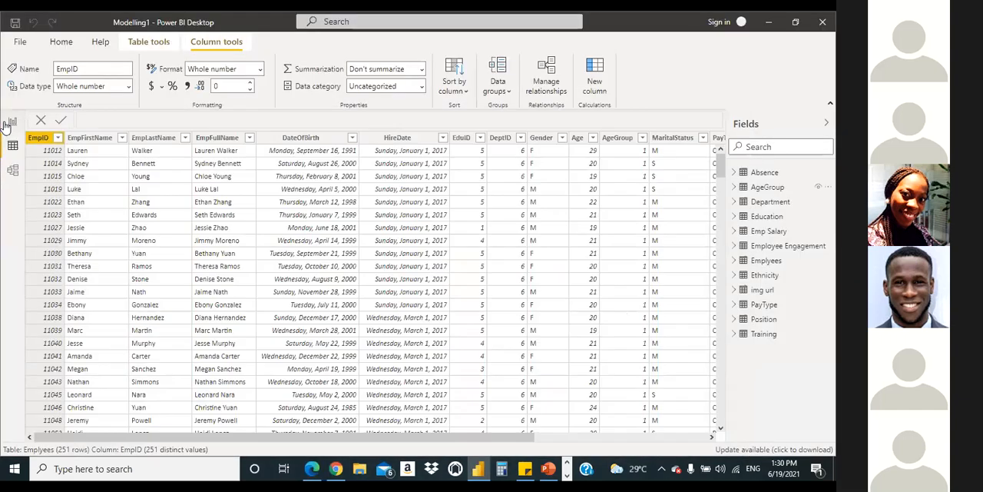
{"action": "left_click", "coordinate": [9, 126]}
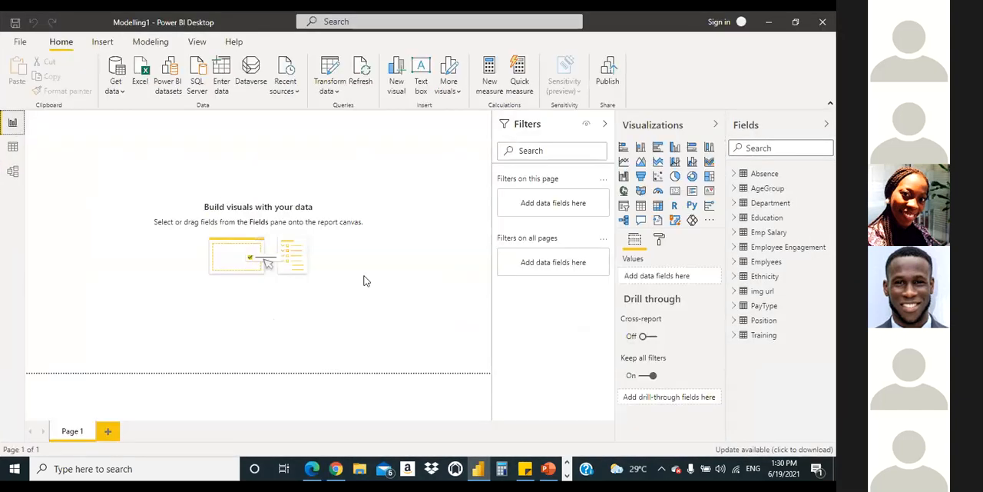
Step: Reopen the table relationship diagram and trace the line from PayTypeID in Emplyees to the PayType table
{"action": "left_click", "coordinate": [12, 170]}
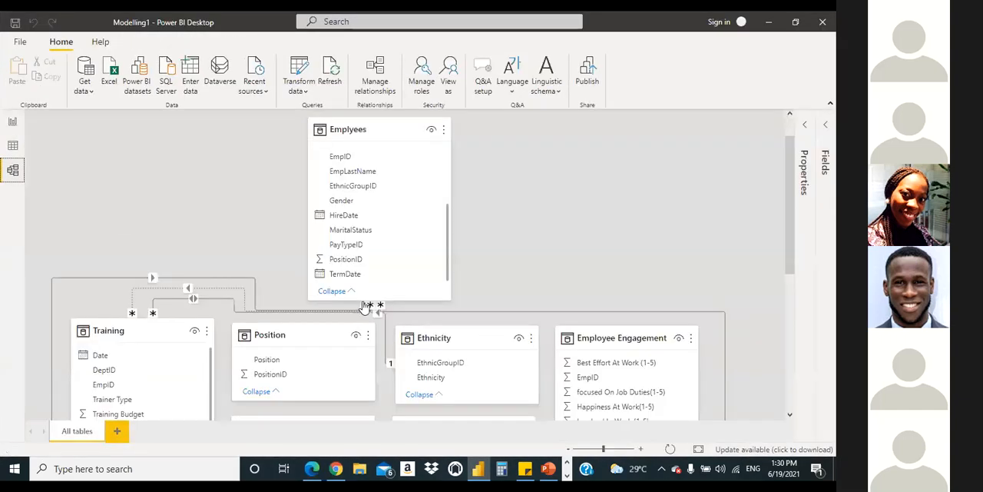
{"action": "scroll", "coordinate": [723, 312], "scroll_direction": "down", "scroll_amount": 4}
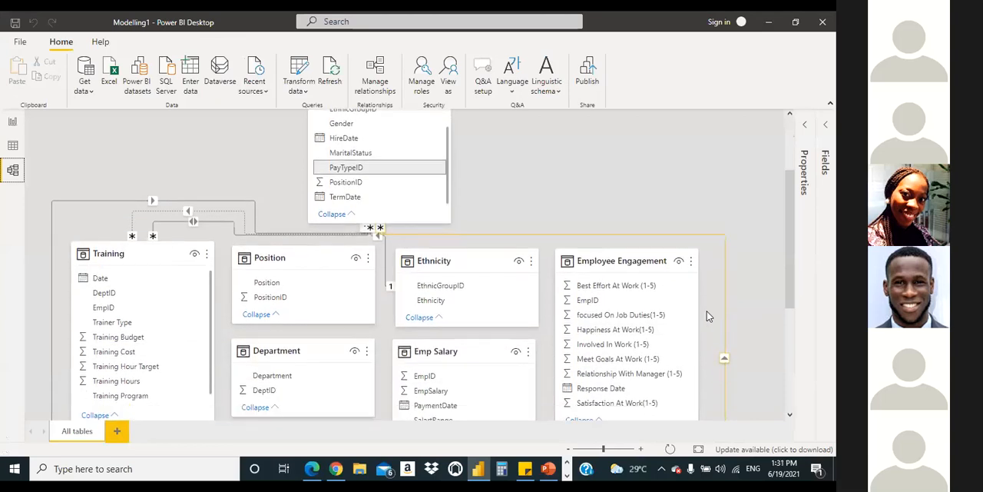
{"action": "scroll", "coordinate": [706, 311], "scroll_direction": "down", "scroll_amount": 3}
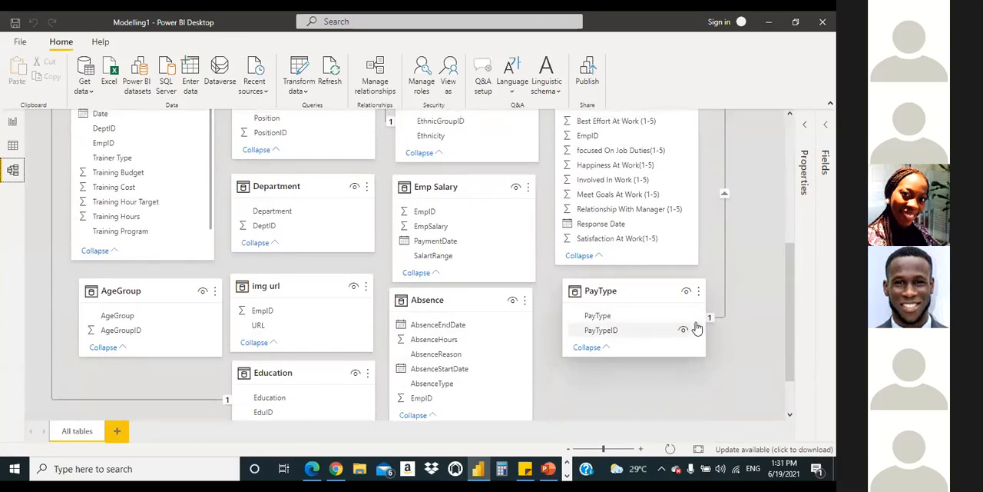
{"action": "scroll", "coordinate": [697, 322], "scroll_direction": "up", "scroll_amount": 2}
{"action": "scroll", "coordinate": [696, 321], "scroll_direction": "up", "scroll_amount": 1}
{"action": "scroll", "coordinate": [697, 320], "scroll_direction": "up", "scroll_amount": 1}
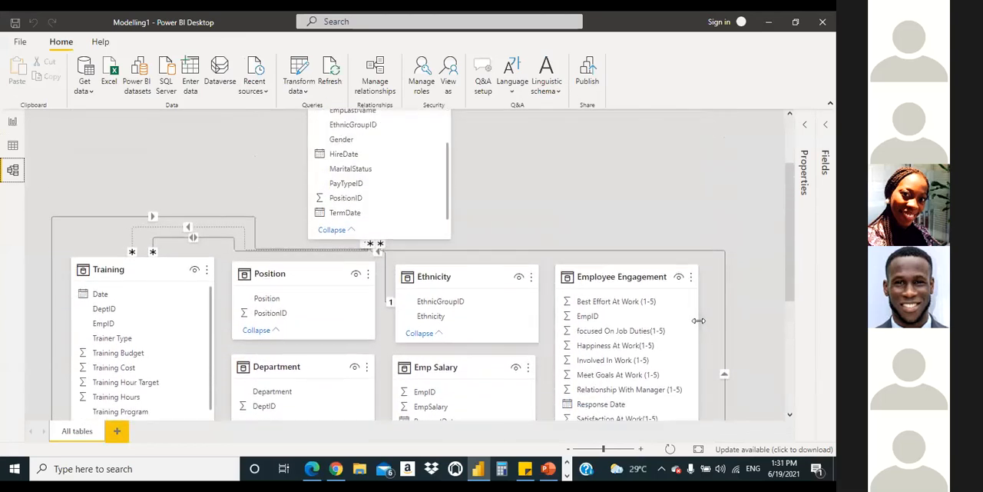
Step: Find DeptID in the Emplyees table and relate it to DeptID in the Department table
{"action": "scroll", "coordinate": [698, 320], "scroll_direction": "down", "scroll_amount": 1}
{"action": "scroll", "coordinate": [698, 321], "scroll_direction": "up", "scroll_amount": 3}
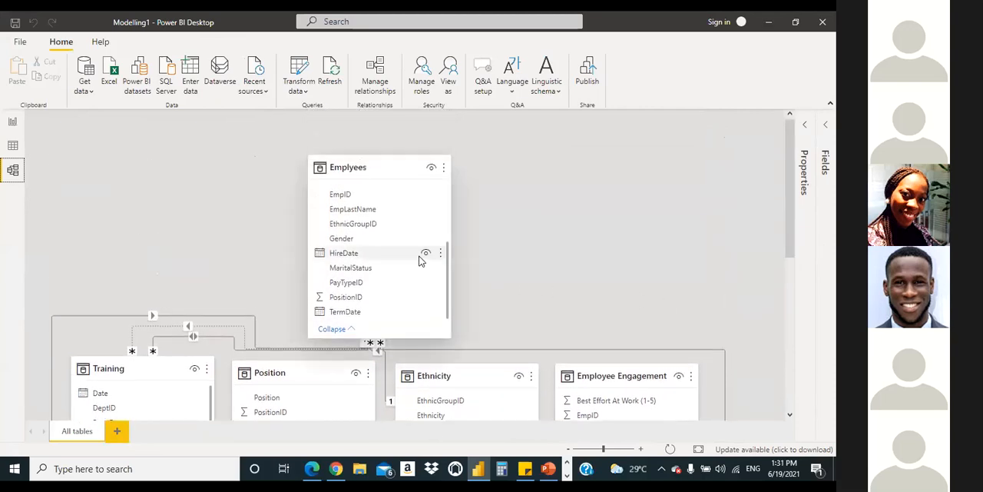
{"action": "left_click_drag", "start_coordinate": [446, 268], "coordinate": [453, 204]}
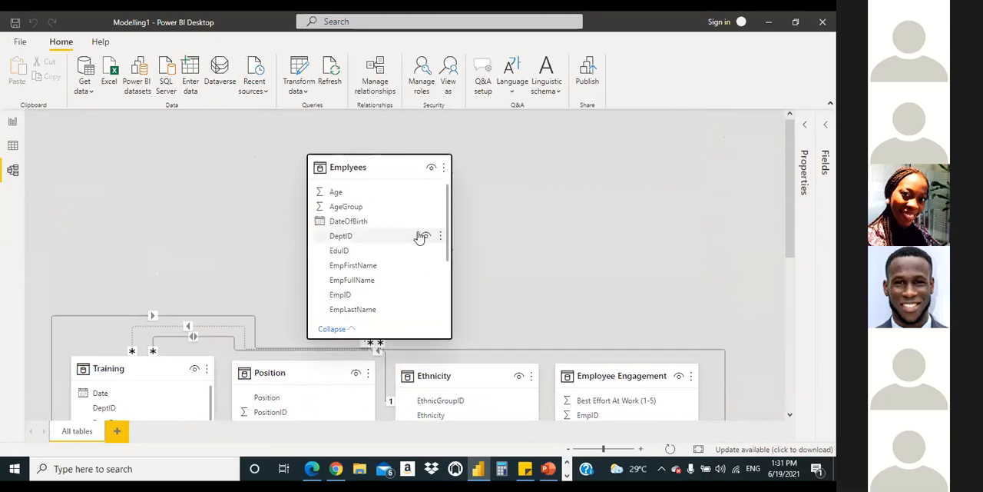
{"action": "left_click_drag", "start_coordinate": [381, 237], "coordinate": [312, 189]}
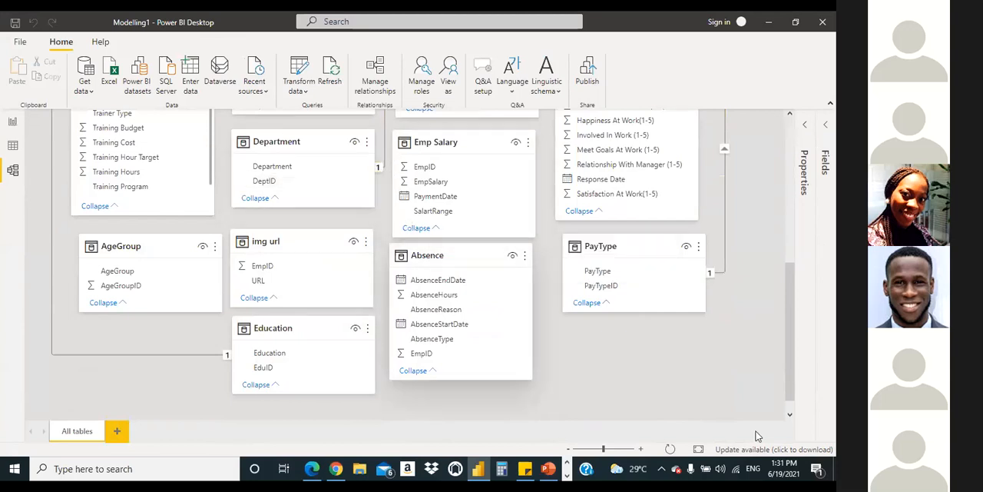
Step: Relate DeptID in the Department table to DeptID in the Training table
{"action": "scroll", "coordinate": [786, 381], "scroll_direction": "up", "scroll_amount": 5}
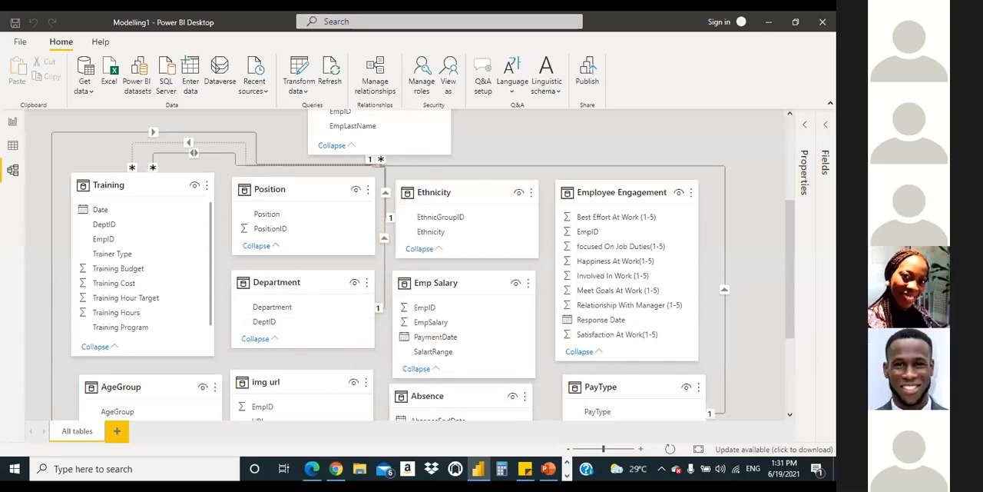
{"action": "scroll", "coordinate": [758, 253], "scroll_direction": "down", "scroll_amount": 1}
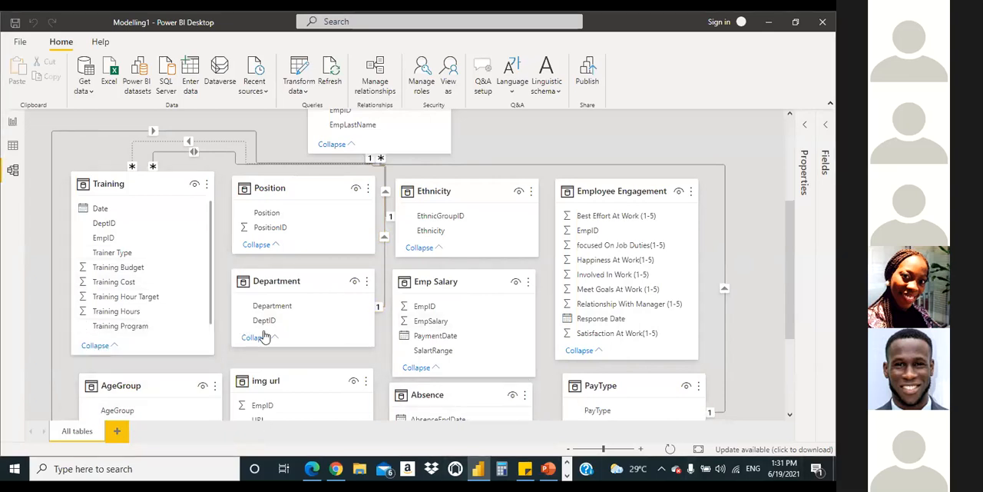
{"action": "left_click_drag", "start_coordinate": [278, 323], "coordinate": [123, 227]}
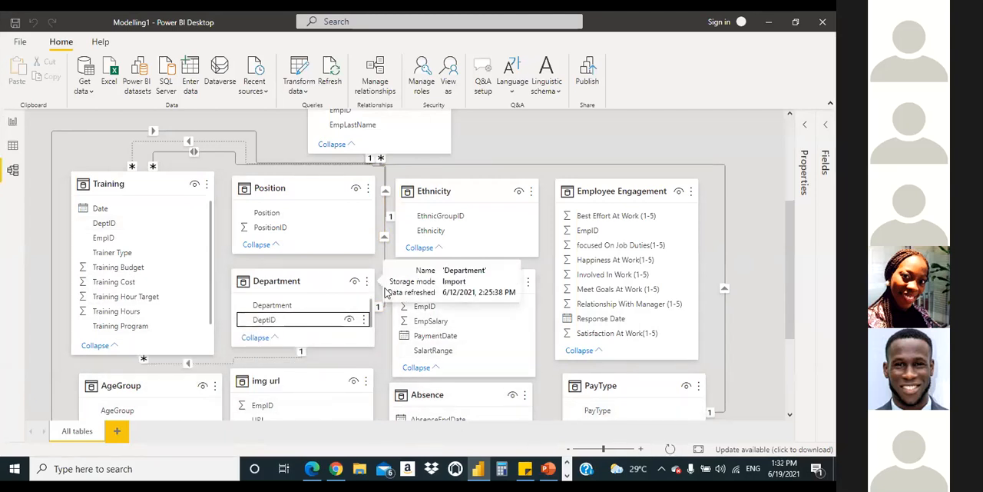
Step: Try to create another relationship from DeptID in the Department table to DeptID in the Training table, and dismiss each dialog
{"action": "left_click_drag", "start_coordinate": [257, 320], "coordinate": [104, 223]}
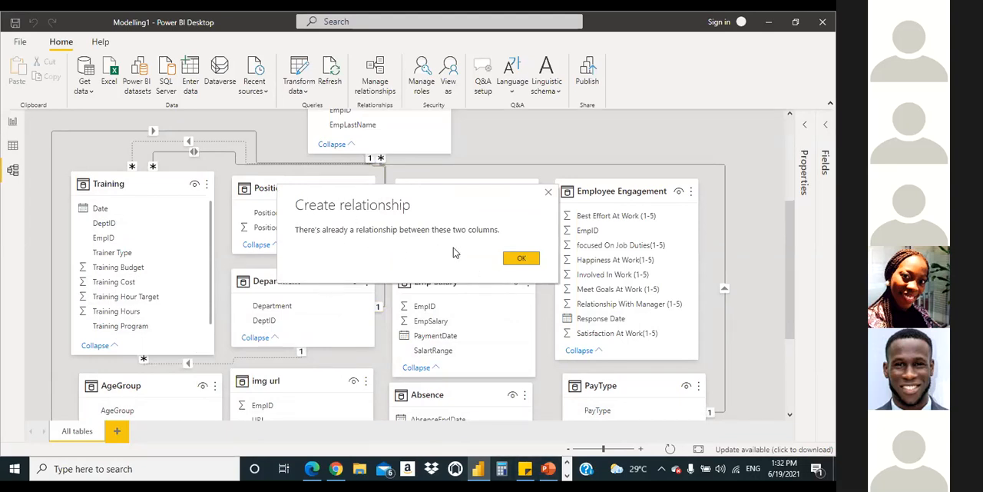
{"action": "left_click", "coordinate": [522, 258]}
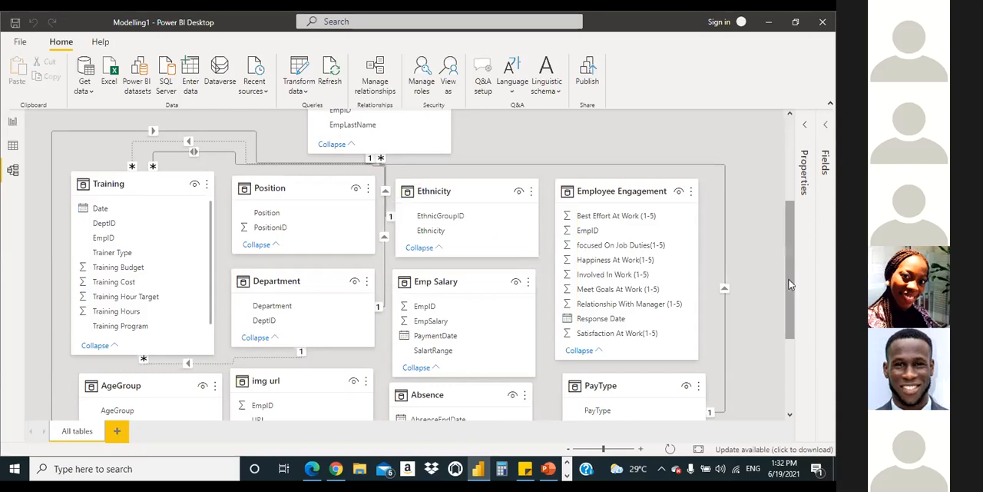
{"action": "left_click_drag", "start_coordinate": [785, 278], "coordinate": [788, 261]}
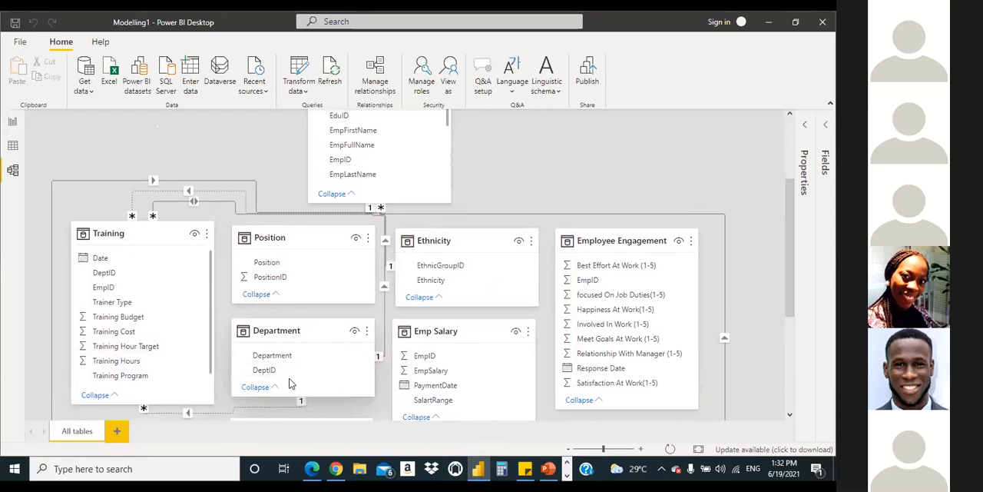
{"action": "left_click_drag", "start_coordinate": [278, 374], "coordinate": [116, 278]}
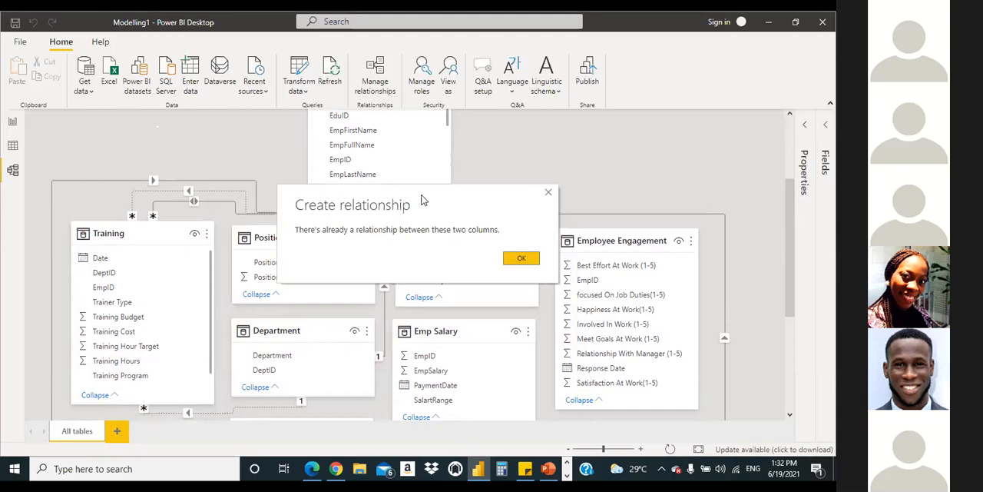
{"action": "left_click_drag", "start_coordinate": [425, 200], "coordinate": [628, 185]}
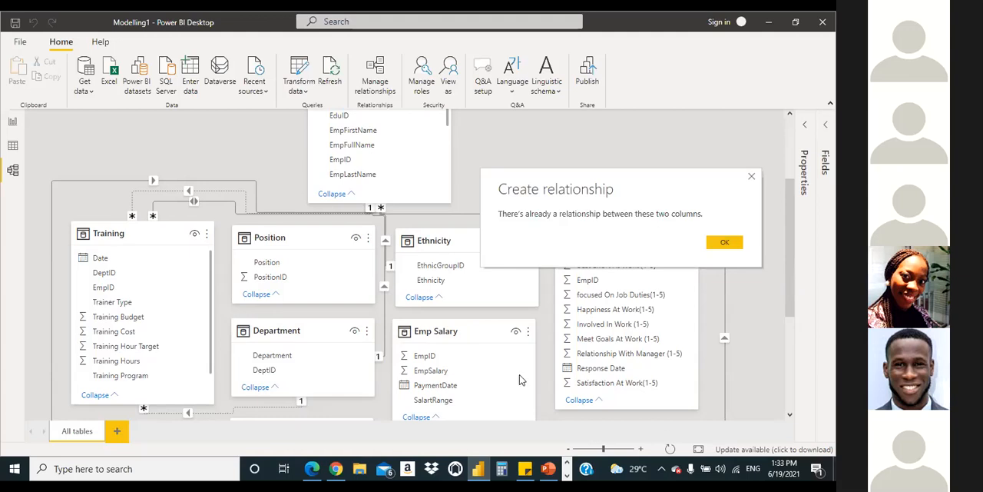
{"action": "left_click", "coordinate": [724, 243]}
Step: Examine the relationship diagram from the Emplyees table down to Education and PayType, following the lines between the tables
{"action": "scroll", "coordinate": [740, 185], "scroll_direction": "up", "scroll_amount": 2}
{"action": "scroll", "coordinate": [738, 184], "scroll_direction": "down", "scroll_amount": 1}
{"action": "scroll", "coordinate": [743, 186], "scroll_direction": "up", "scroll_amount": 2}
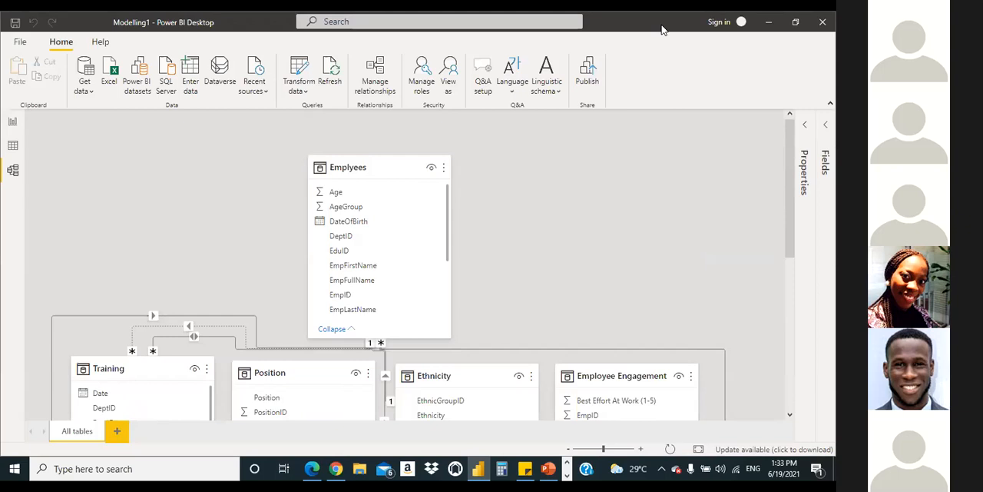
{"action": "scroll", "coordinate": [629, 231], "scroll_direction": "down", "scroll_amount": 5}
{"action": "scroll", "coordinate": [629, 220], "scroll_direction": "down", "scroll_amount": 1}
{"action": "scroll", "coordinate": [630, 223], "scroll_direction": "up", "scroll_amount": 6}
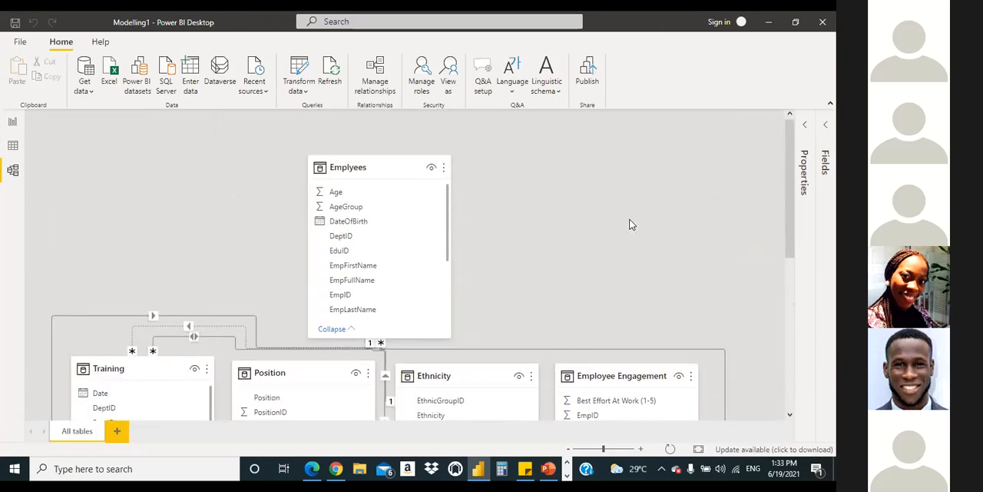
{"action": "scroll", "coordinate": [545, 215], "scroll_direction": "down", "scroll_amount": 3}
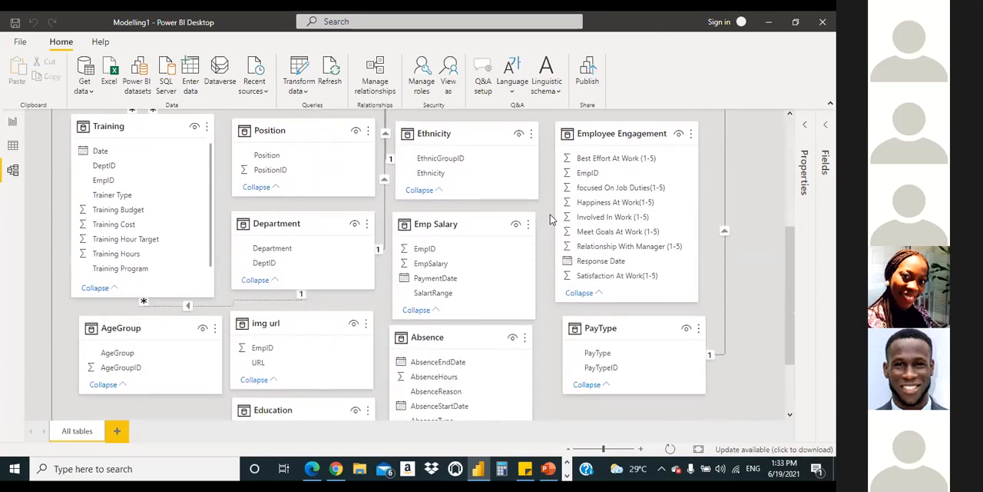
{"action": "scroll", "coordinate": [552, 215], "scroll_direction": "up", "scroll_amount": 3}
{"action": "scroll", "coordinate": [552, 217], "scroll_direction": "down", "scroll_amount": 1}
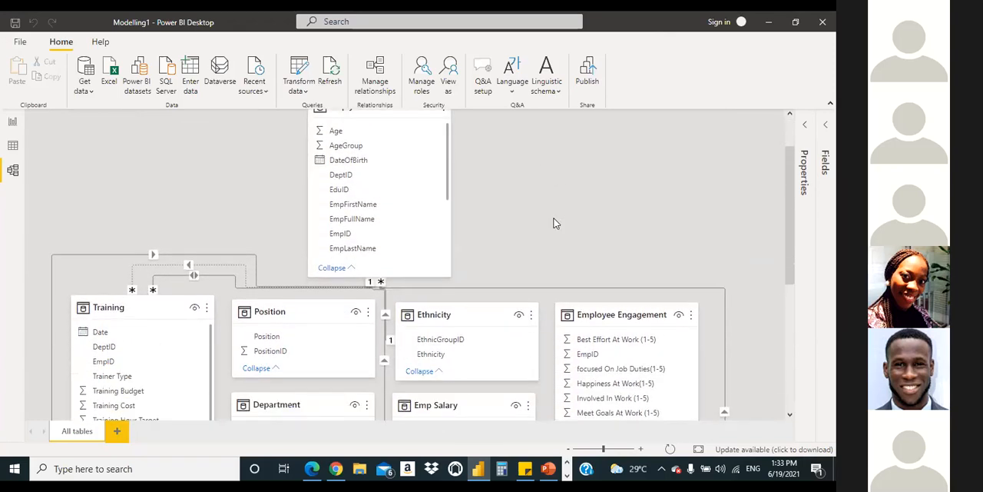
{"action": "scroll", "coordinate": [554, 220], "scroll_direction": "up", "scroll_amount": 1}
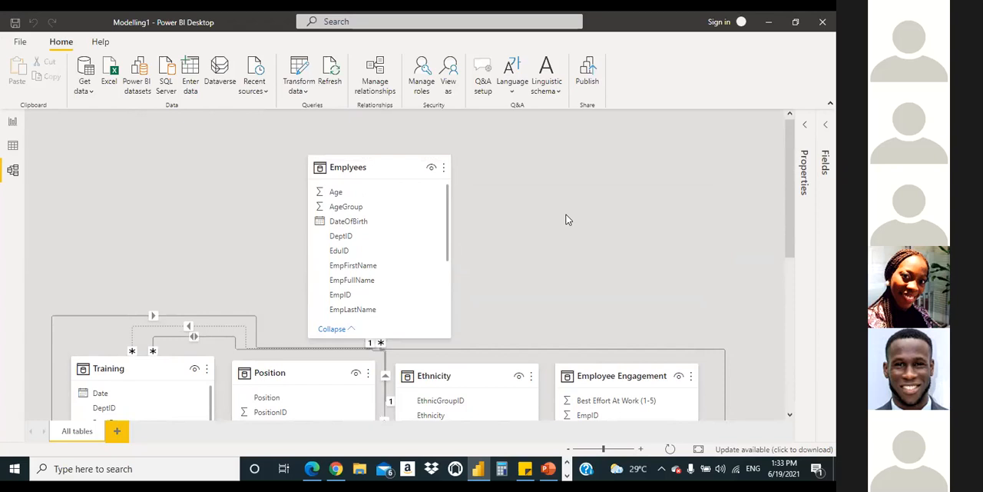
{"action": "scroll", "coordinate": [604, 223], "scroll_direction": "down", "scroll_amount": 5}
{"action": "scroll", "coordinate": [604, 224], "scroll_direction": "up", "scroll_amount": 2}
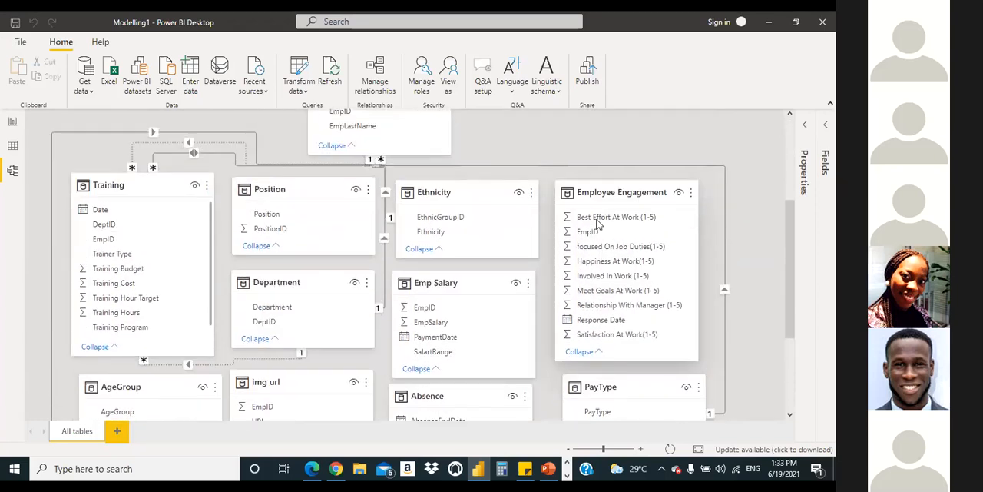
{"action": "scroll", "coordinate": [593, 223], "scroll_direction": "up", "scroll_amount": 3}
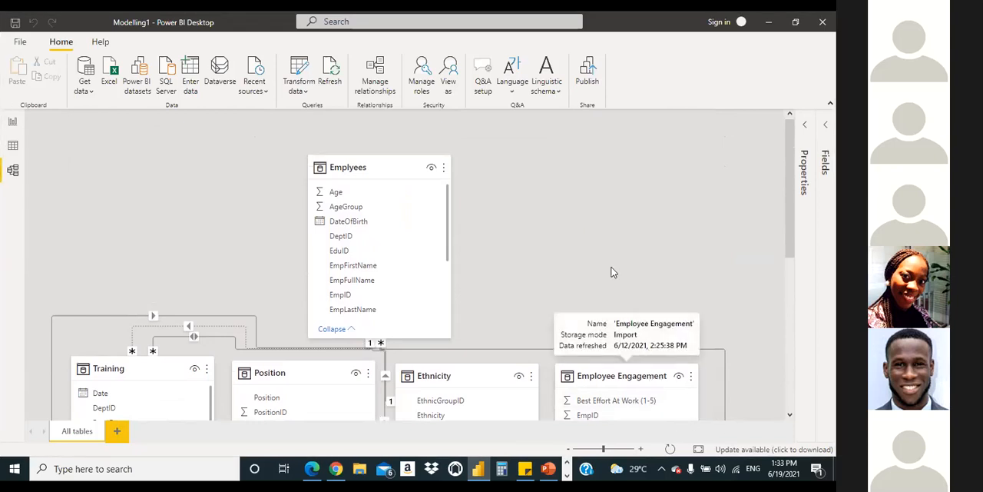
{"action": "scroll", "coordinate": [604, 279], "scroll_direction": "down", "scroll_amount": 3}
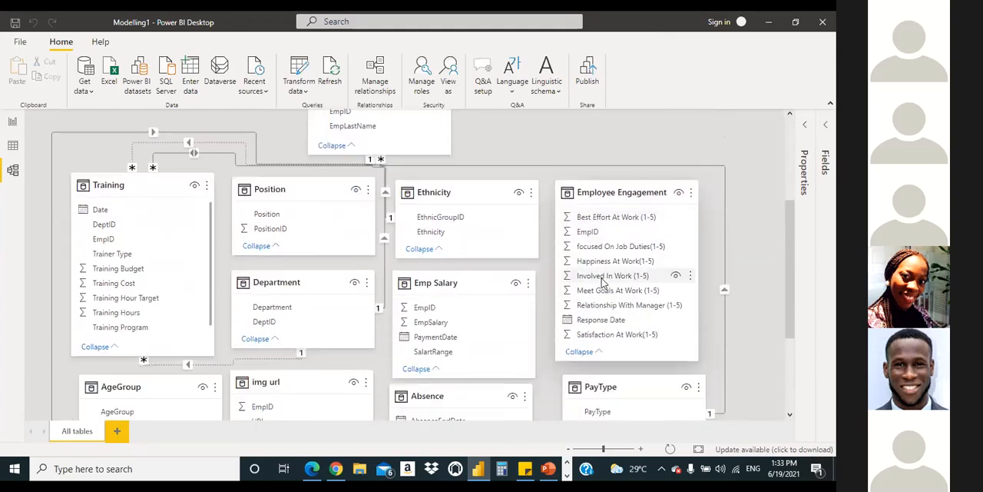
{"action": "scroll", "coordinate": [604, 286], "scroll_direction": "up", "scroll_amount": 3}
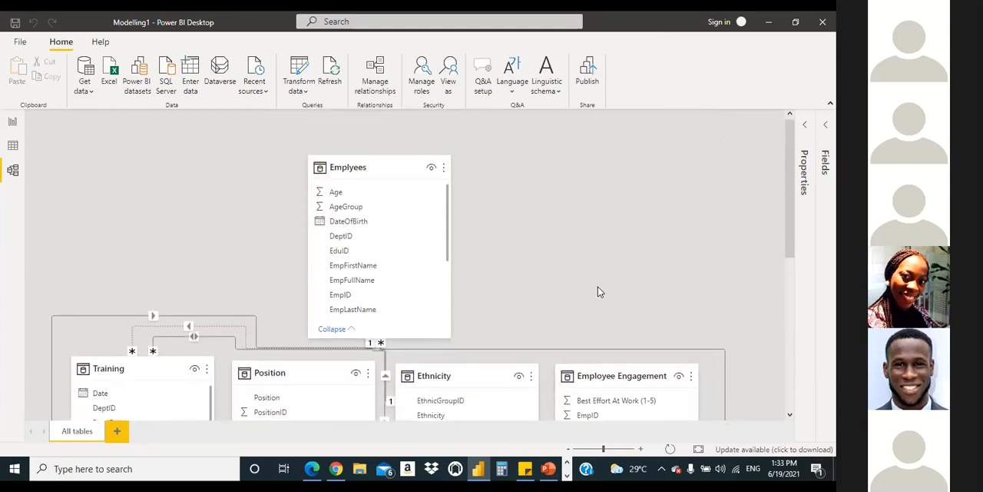
{"action": "scroll", "coordinate": [598, 287], "scroll_direction": "down", "scroll_amount": 3}
{"action": "scroll", "coordinate": [604, 291], "scroll_direction": "down", "scroll_amount": 3}
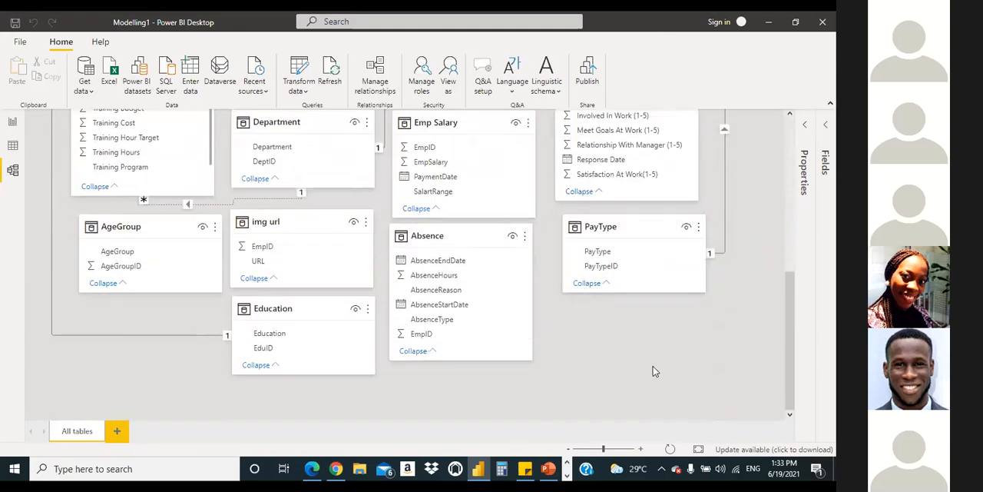
{"action": "scroll", "coordinate": [653, 369], "scroll_direction": "up", "scroll_amount": 5}
{"action": "scroll", "coordinate": [653, 355], "scroll_direction": "down", "scroll_amount": 5}
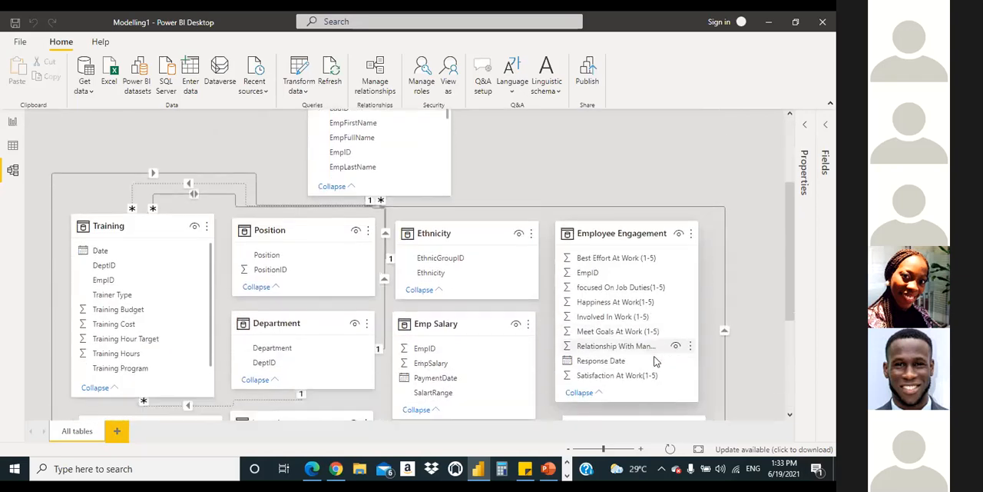
{"action": "scroll", "coordinate": [649, 357], "scroll_direction": "up", "scroll_amount": 2}
{"action": "scroll", "coordinate": [646, 358], "scroll_direction": "up", "scroll_amount": 1}
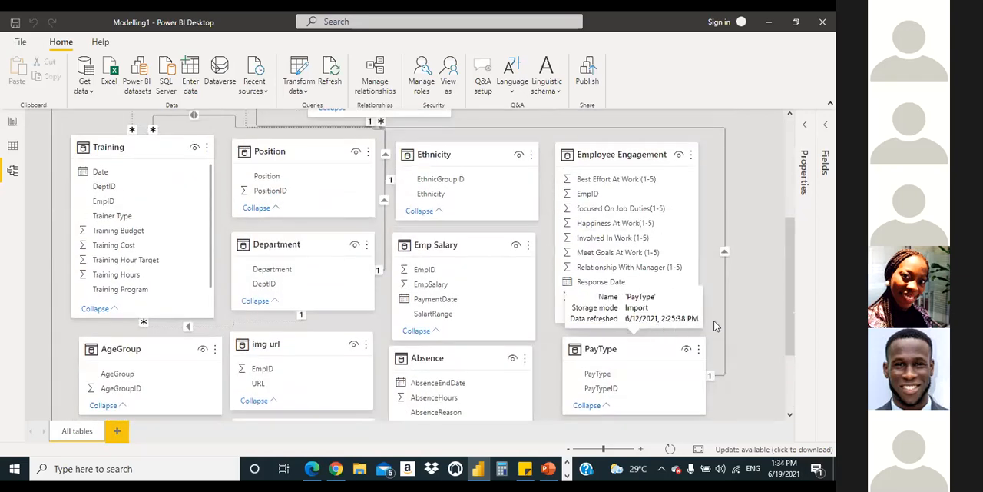
{"action": "scroll", "coordinate": [752, 326], "scroll_direction": "up", "scroll_amount": 4}
{"action": "scroll", "coordinate": [752, 320], "scroll_direction": "up", "scroll_amount": 2}
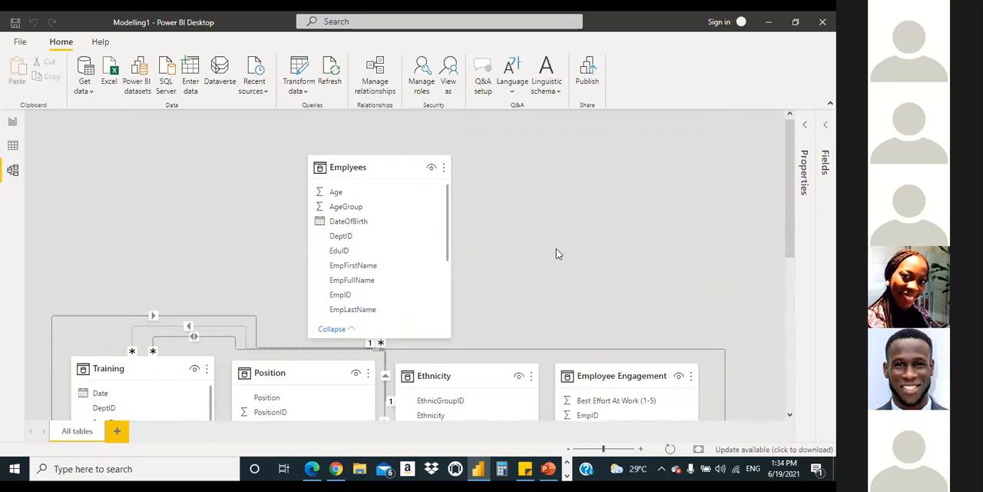
{"action": "mouse_move", "coordinate": [786, 197]}
{"action": "left_mouse_down"}
{"action": "mouse_move", "coordinate": [781, 384]}
{"action": "mouse_move", "coordinate": [769, 197]}
{"action": "left_mouse_up"}
{"action": "left_click_drag", "start_coordinate": [793, 214], "coordinate": [791, 321]}
{"action": "left_click_drag", "start_coordinate": [796, 291], "coordinate": [767, 180]}
{"action": "right_click", "coordinate": [518, 194]}
{"action": "left_click", "coordinate": [629, 247]}
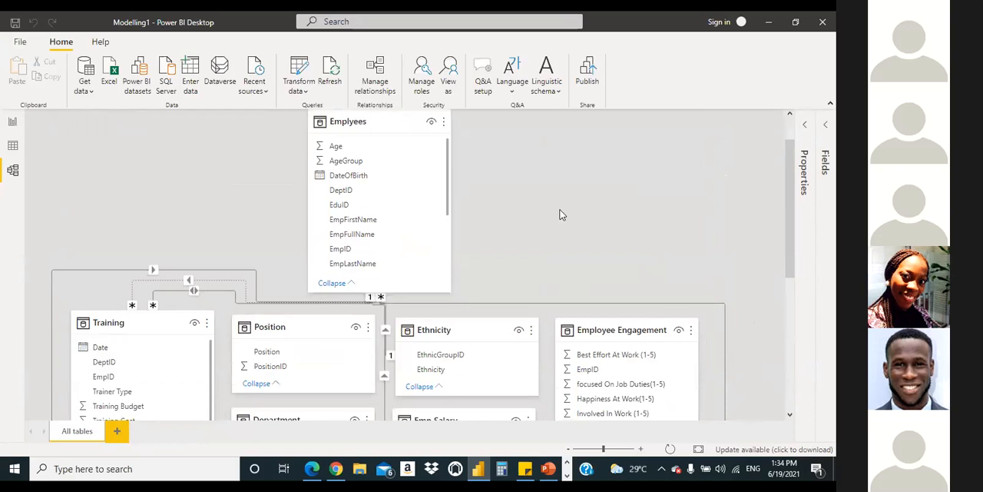
Step: Locate the Department table below Emplyees and retry relating its DeptID to DeptID in Training
{"action": "left_click_drag", "start_coordinate": [786, 228], "coordinate": [790, 329]}
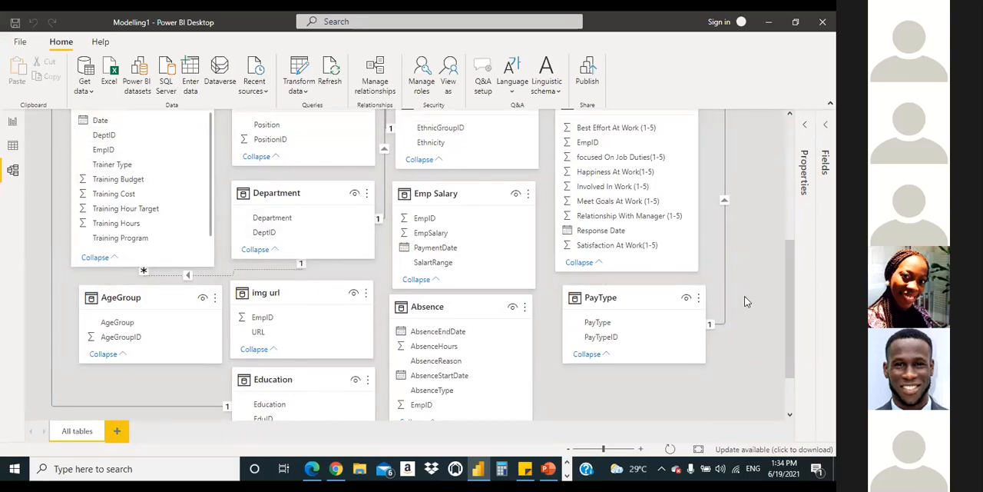
{"action": "left_click_drag", "start_coordinate": [789, 315], "coordinate": [755, 280]}
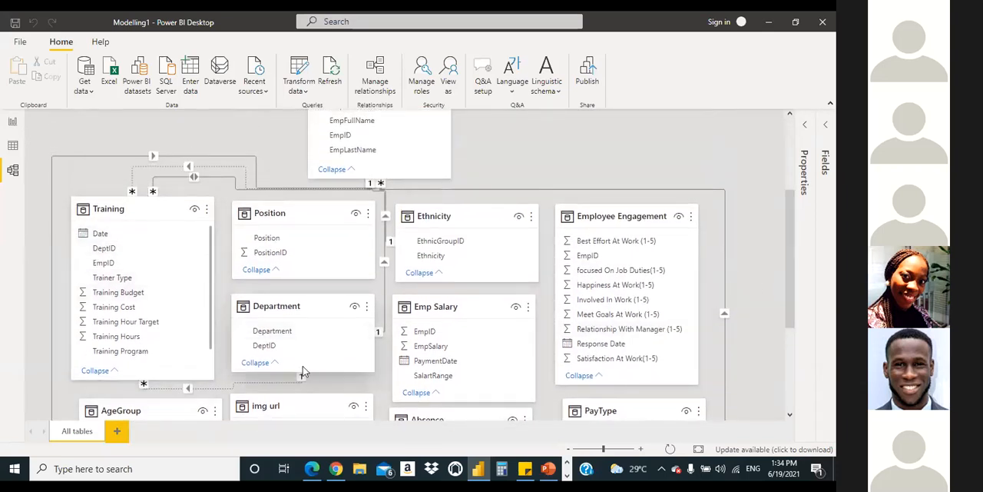
{"action": "left_click_drag", "start_coordinate": [276, 348], "coordinate": [147, 261]}
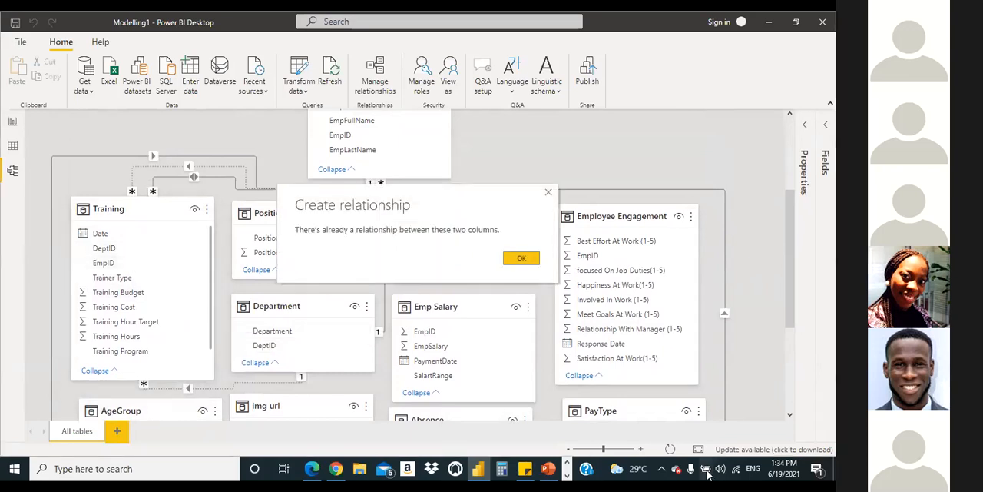
{"action": "left_click", "coordinate": [521, 258]}
Step: Review the tables from Emplyees to Education and Absence, and attempt the Department-to-Training DeptID relationship once more
{"action": "left_click_drag", "start_coordinate": [787, 307], "coordinate": [751, 267]}
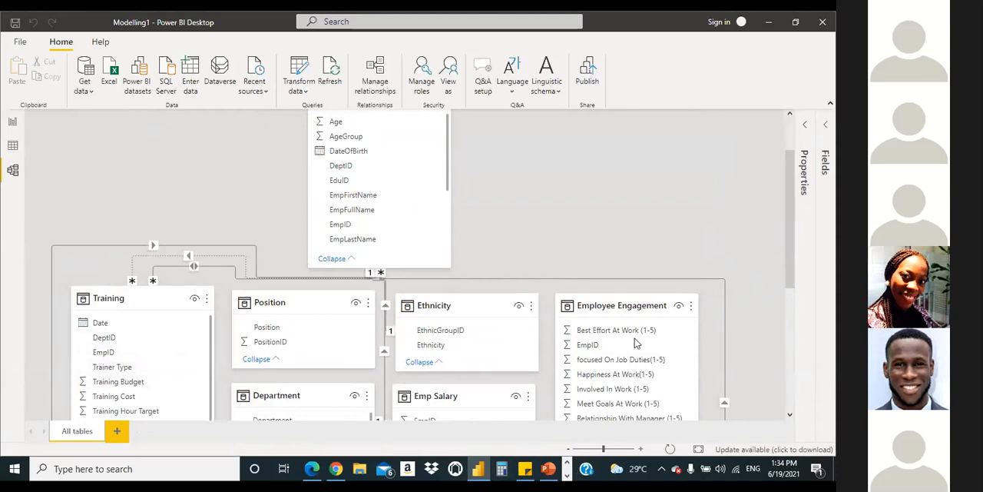
{"action": "left_click_drag", "start_coordinate": [793, 286], "coordinate": [662, 251]}
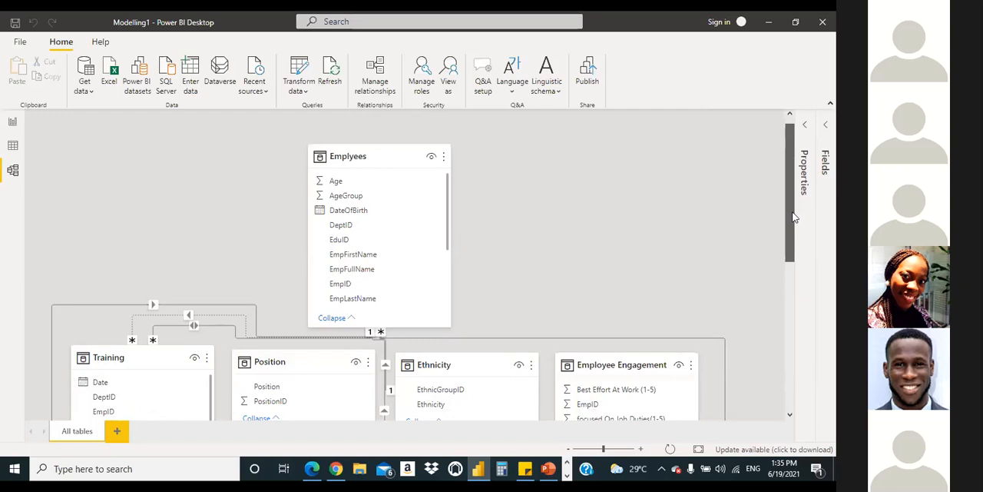
{"action": "scroll", "coordinate": [784, 220], "scroll_direction": "down", "scroll_amount": 1}
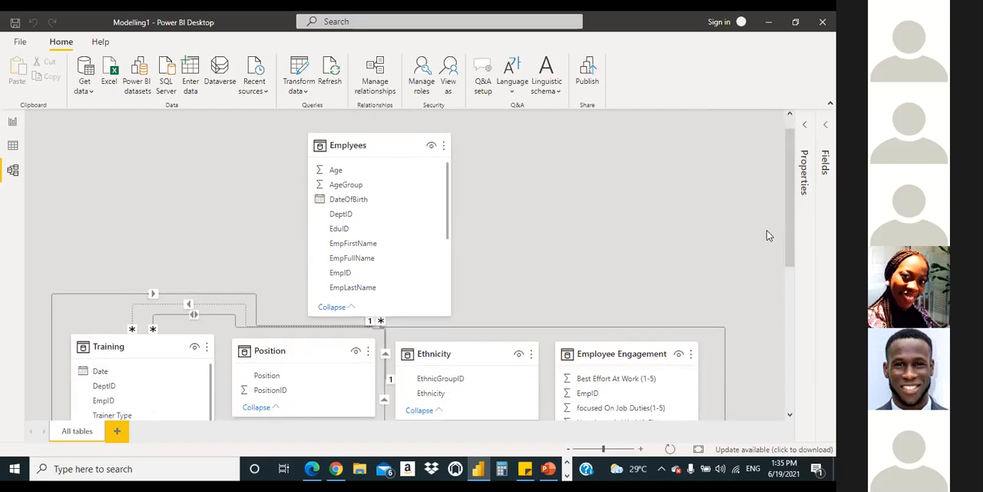
{"action": "scroll", "coordinate": [783, 223], "scroll_direction": "down", "scroll_amount": 10}
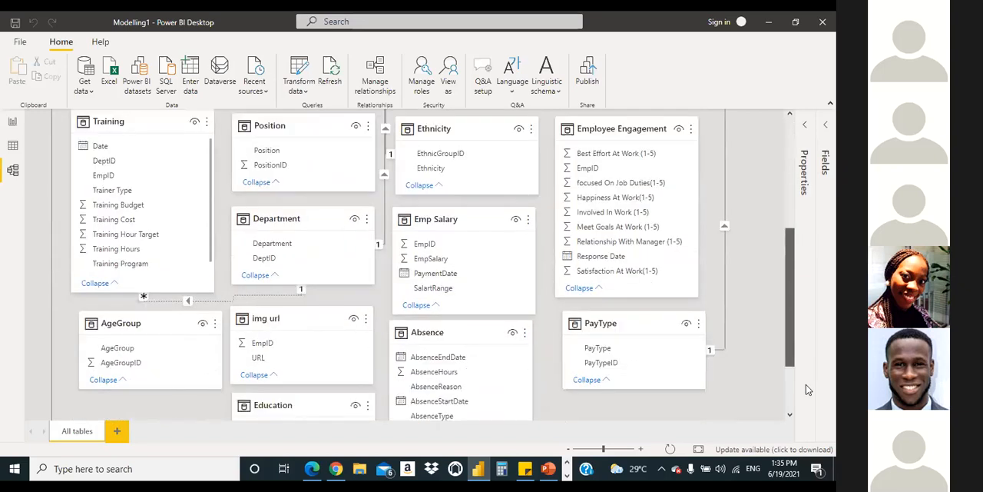
{"action": "scroll", "coordinate": [806, 388], "scroll_direction": "down", "scroll_amount": 4}
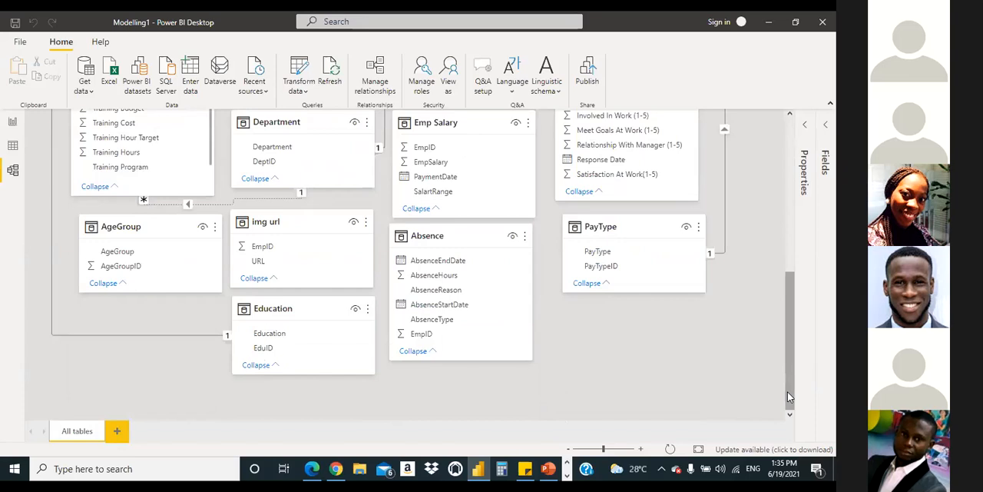
{"action": "left_click_drag", "start_coordinate": [788, 391], "coordinate": [786, 314]}
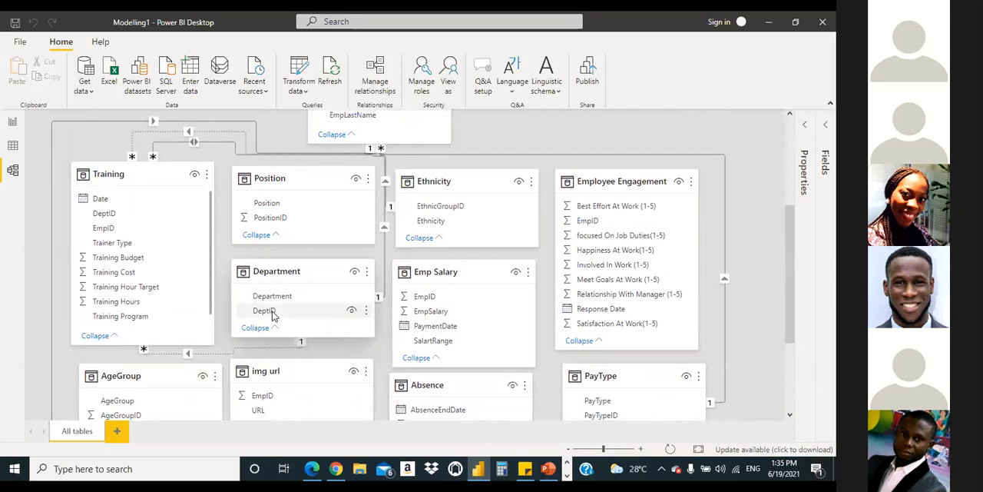
{"action": "left_click_drag", "start_coordinate": [260, 307], "coordinate": [110, 217]}
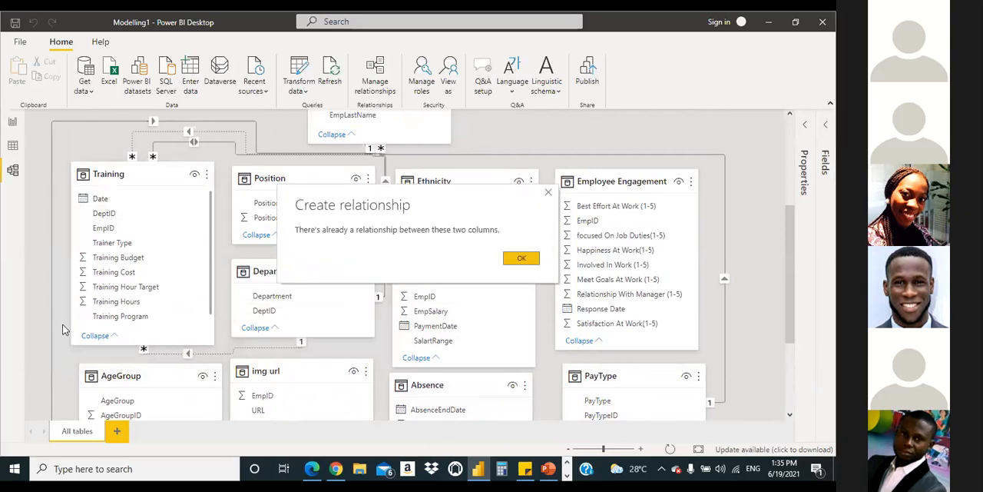
{"action": "left_click", "coordinate": [520, 259]}
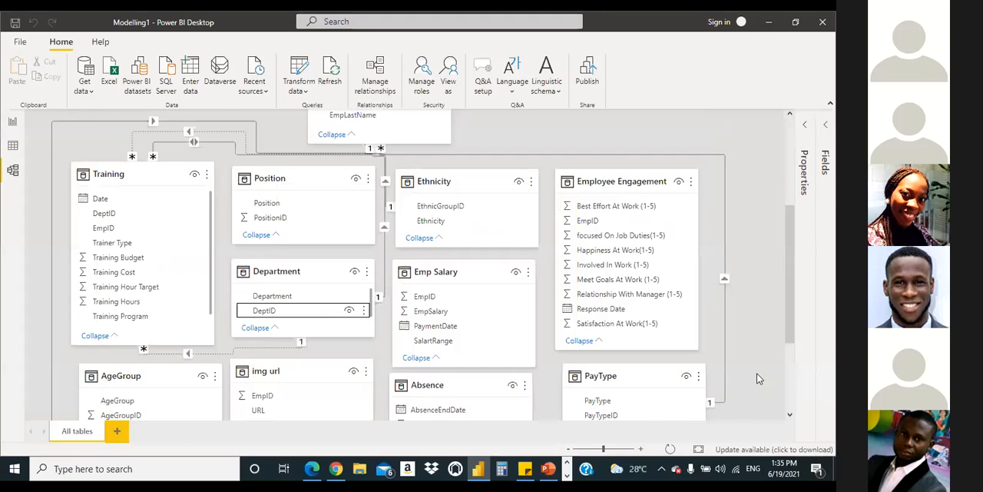
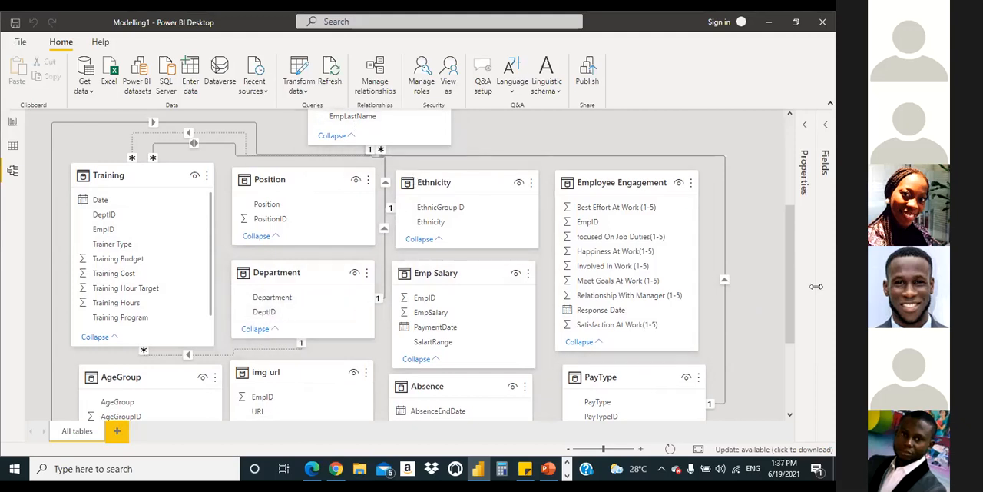
Step: Examine the relationship diagram from the Emplyees table down to Education, Absence and PayType, following the lines around Department and Emp Salary
{"action": "left_click_drag", "start_coordinate": [787, 269], "coordinate": [805, 238]}
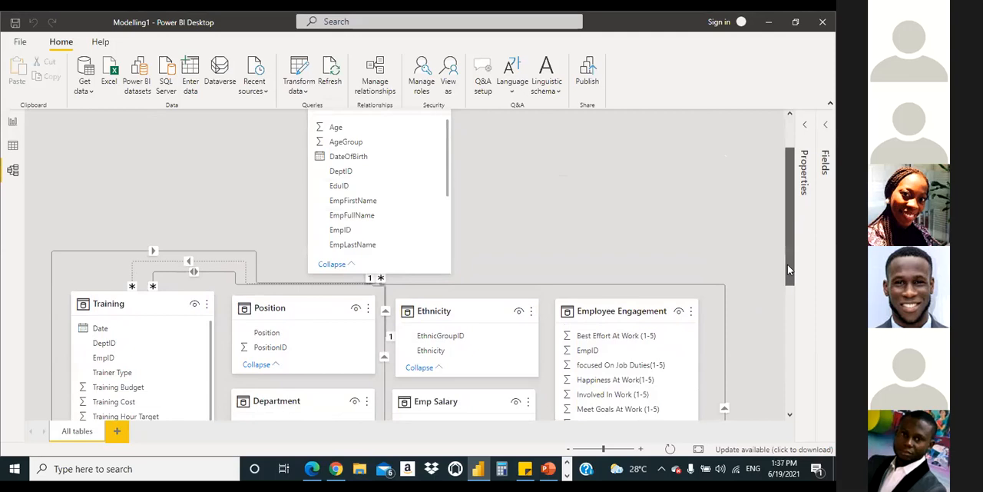
{"action": "scroll", "coordinate": [787, 264], "scroll_direction": "down", "scroll_amount": 3}
{"action": "scroll", "coordinate": [794, 256], "scroll_direction": "up", "scroll_amount": 1}
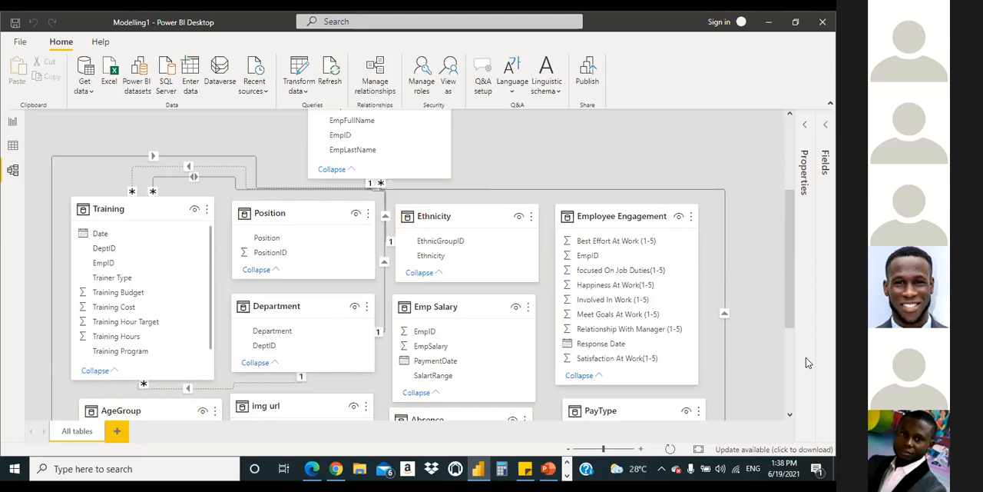
{"action": "scroll", "coordinate": [584, 230], "scroll_direction": "up", "scroll_amount": 4}
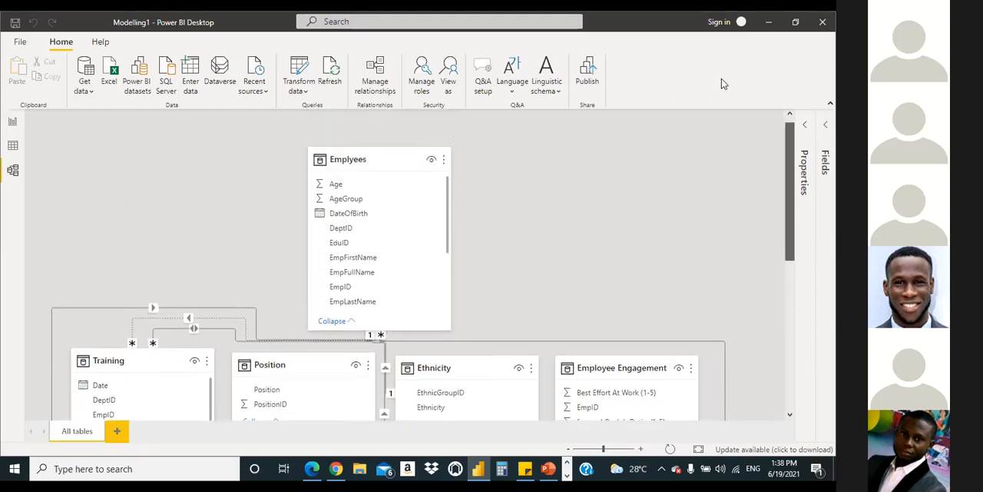
{"action": "scroll", "coordinate": [722, 84], "scroll_direction": "down", "scroll_amount": 3}
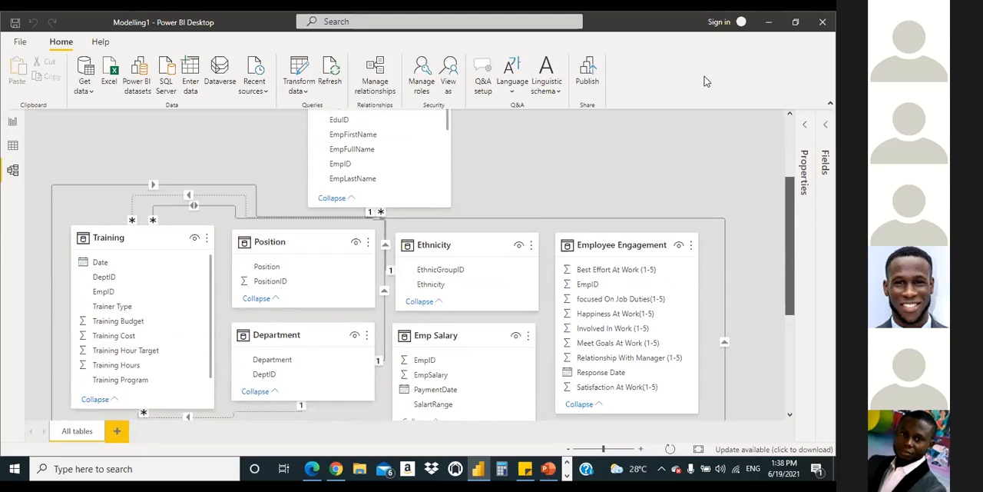
{"action": "scroll", "coordinate": [707, 81], "scroll_direction": "down", "scroll_amount": 2}
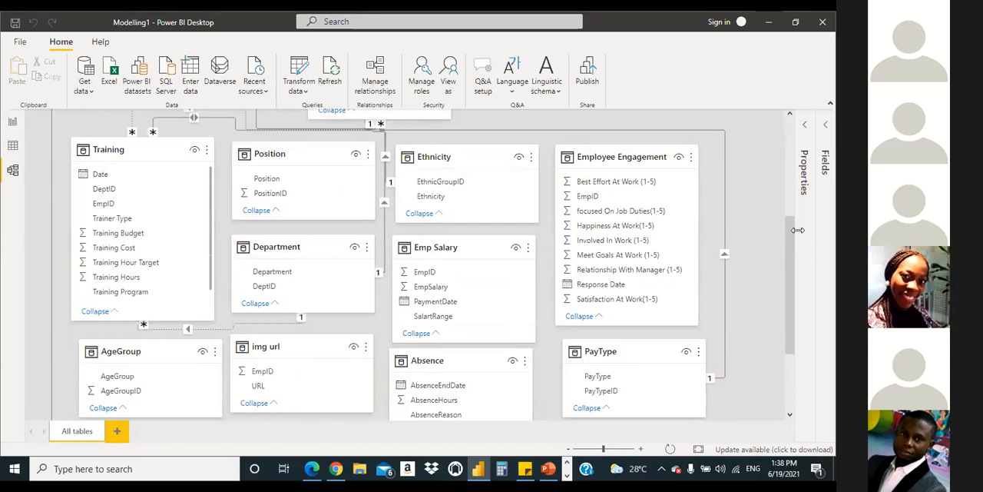
{"action": "left_click_drag", "start_coordinate": [794, 236], "coordinate": [796, 307]}
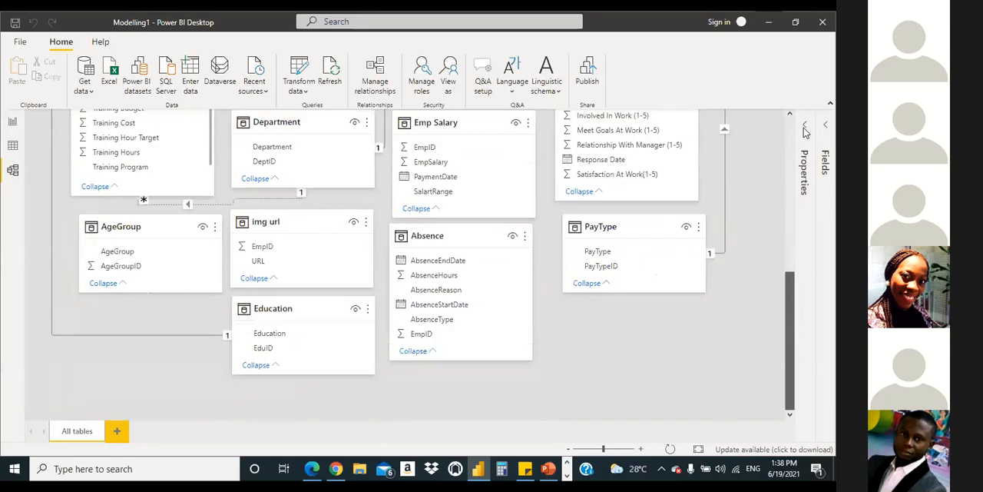
{"action": "left_click_drag", "start_coordinate": [730, 176], "coordinate": [774, 227]}
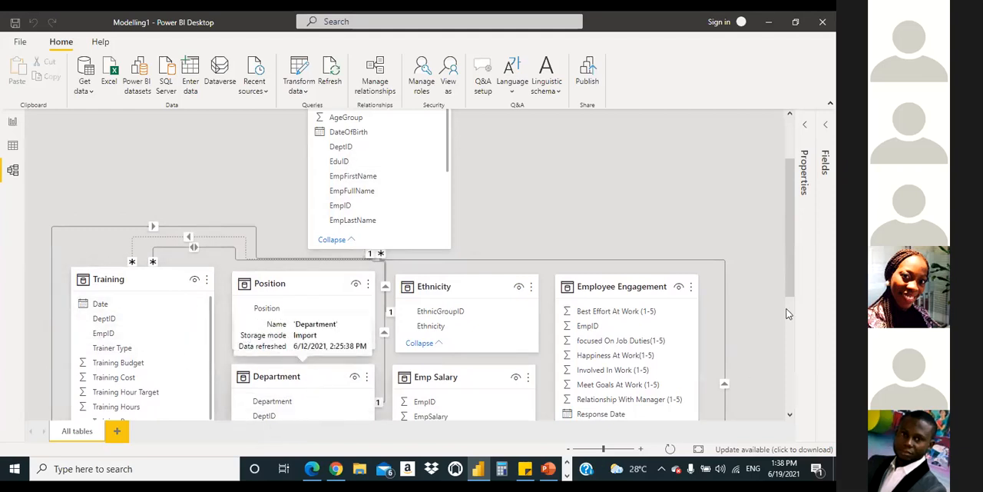
{"action": "left_click_drag", "start_coordinate": [796, 312], "coordinate": [759, 292]}
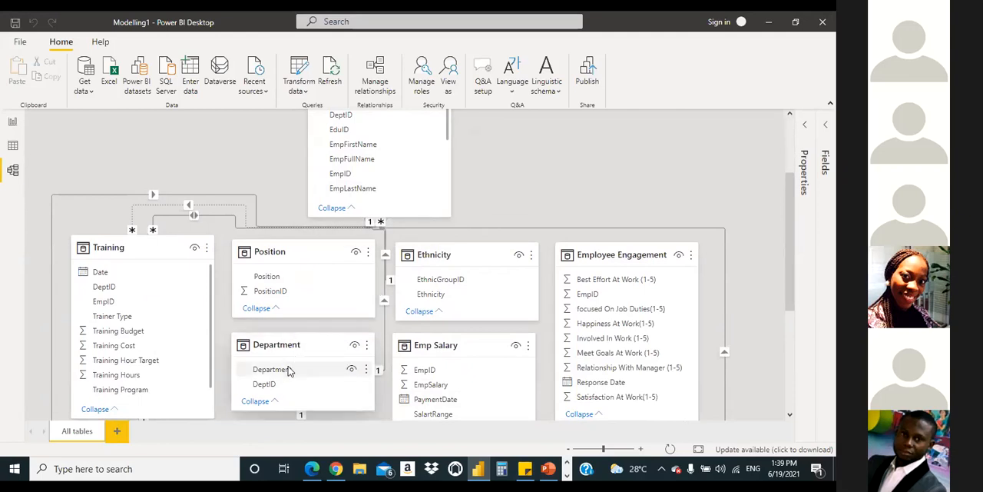
{"action": "scroll", "coordinate": [797, 248], "scroll_direction": "up", "scroll_amount": 3}
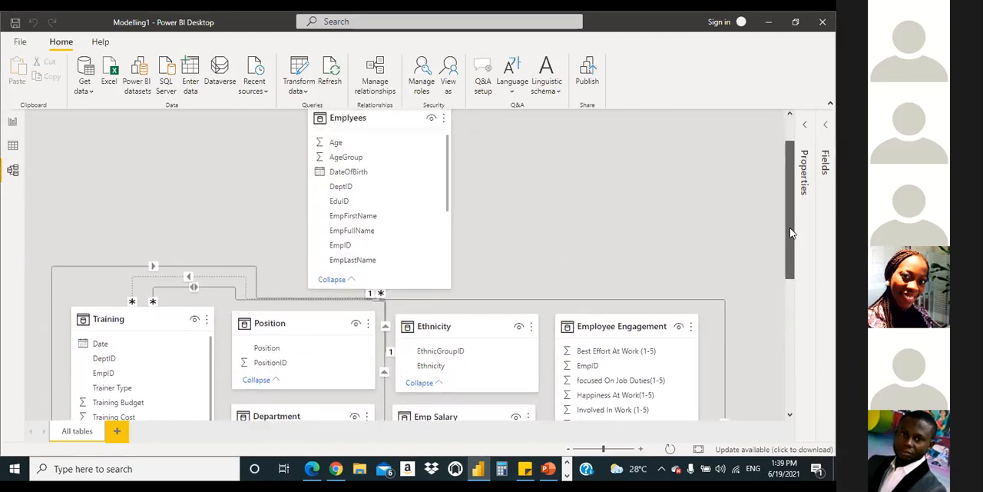
{"action": "scroll", "coordinate": [781, 272], "scroll_direction": "down", "scroll_amount": 3}
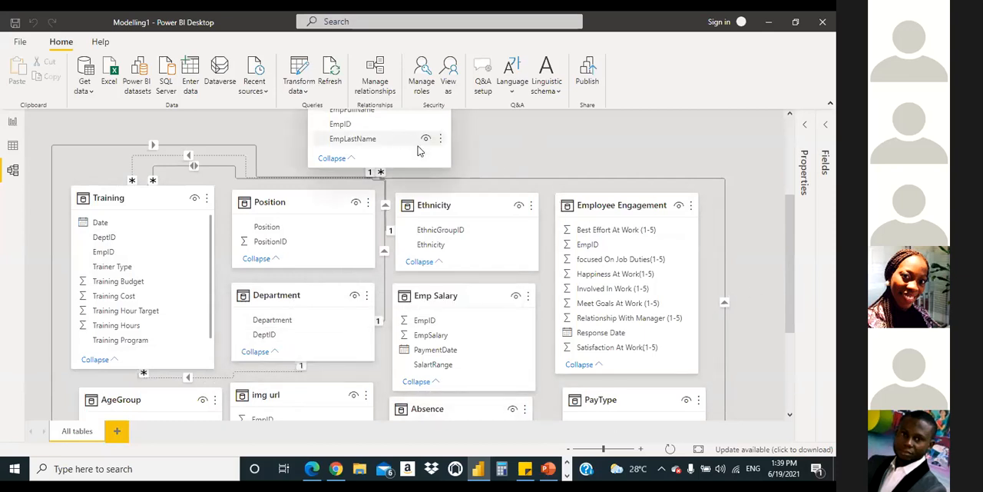
{"action": "left_click_drag", "start_coordinate": [792, 261], "coordinate": [555, 172]}
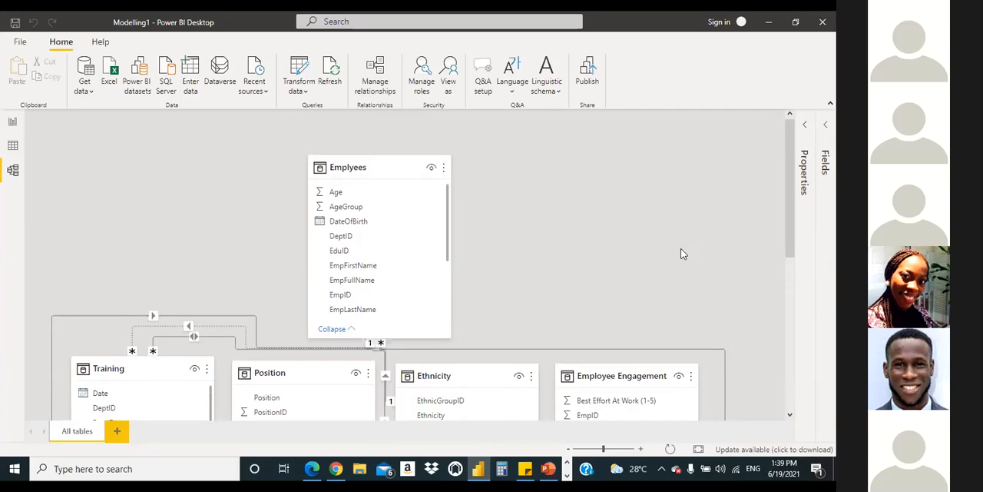
{"action": "scroll", "coordinate": [666, 239], "scroll_direction": "down", "scroll_amount": 3}
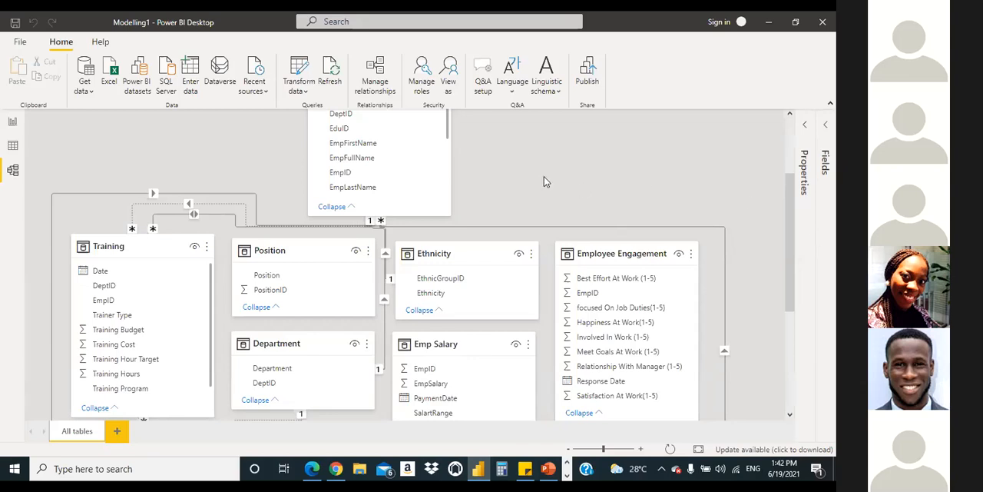
{"action": "mouse_move", "coordinate": [791, 197]}
{"action": "left_mouse_down"}
{"action": "mouse_move", "coordinate": [792, 185]}
{"action": "mouse_move", "coordinate": [792, 199]}
{"action": "left_mouse_up"}
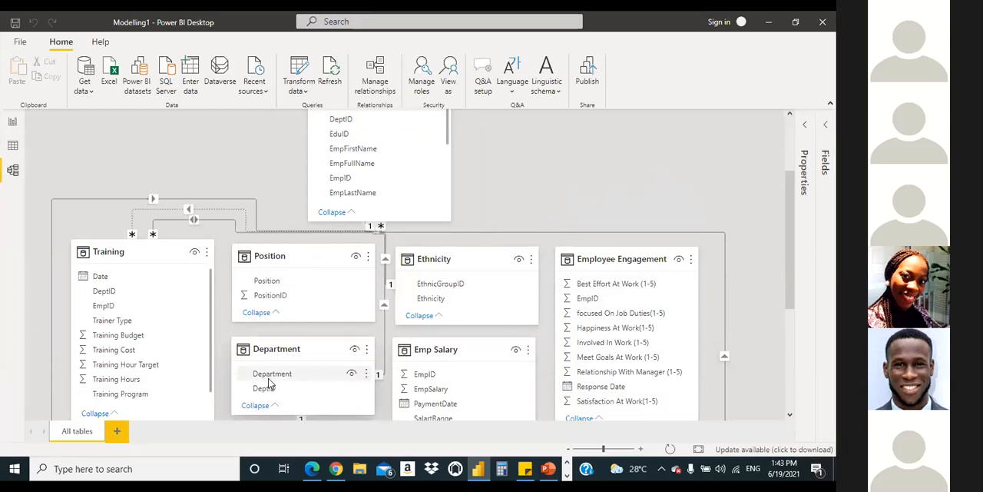
{"action": "left_click", "coordinate": [382, 350]}
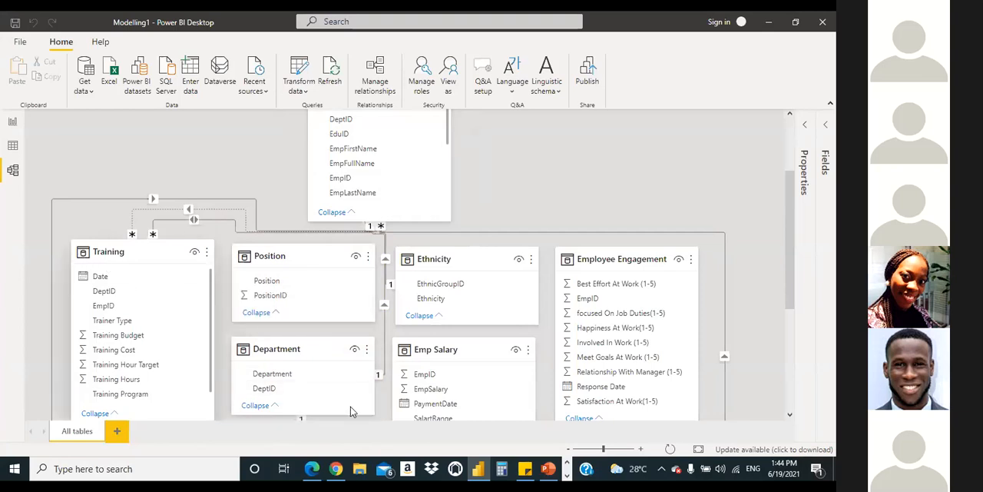
Step: Try to relate DeptID in the Department table to DeptID in the Training table, and dismiss the Create relationship message
{"action": "mouse_move", "coordinate": [317, 356]}
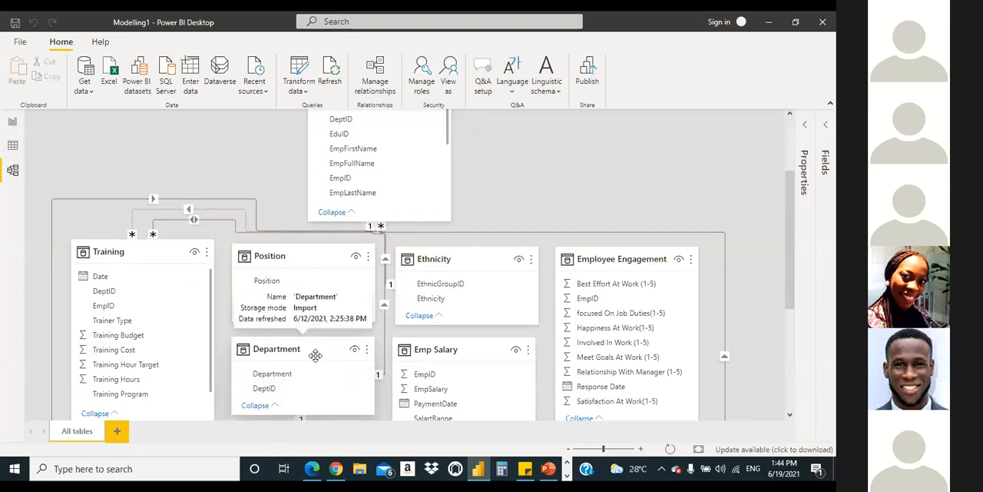
{"action": "left_click_drag", "start_coordinate": [271, 388], "coordinate": [109, 303]}
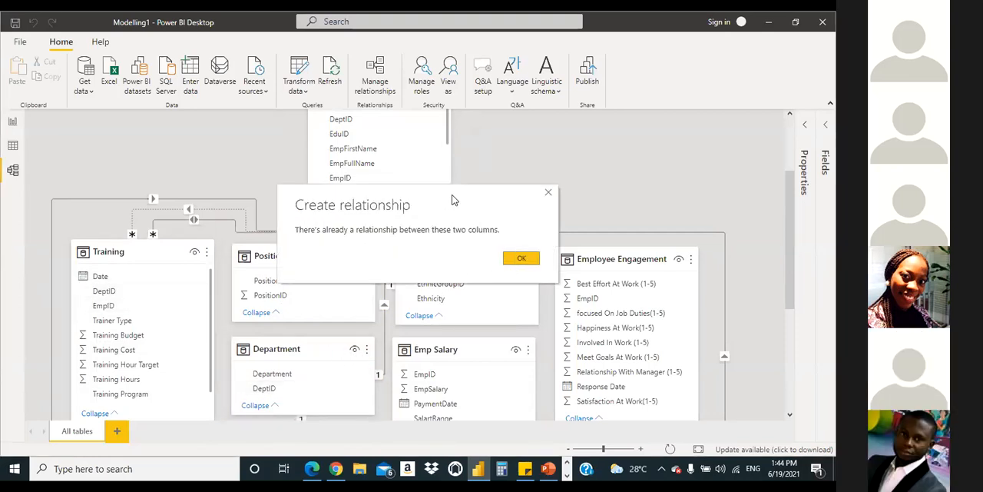
{"action": "left_click_drag", "start_coordinate": [453, 200], "coordinate": [691, 166]}
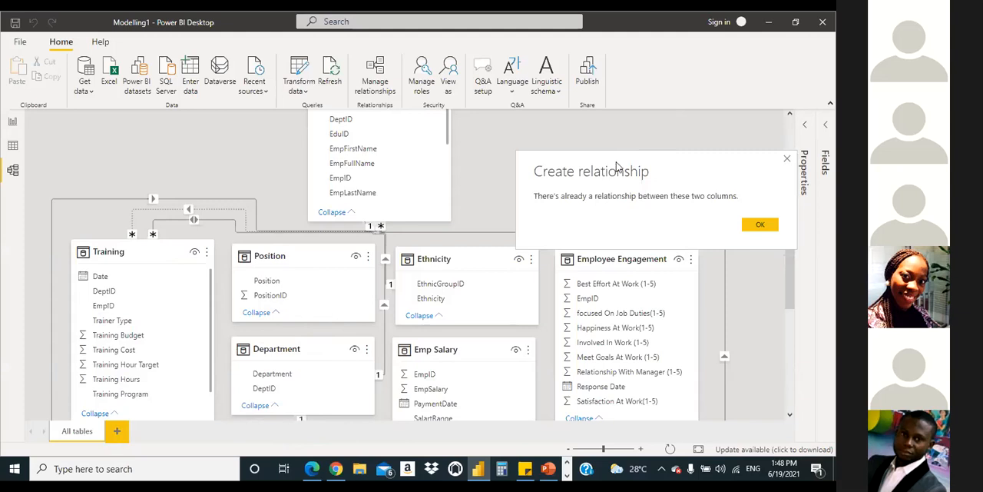
{"action": "left_click_drag", "start_coordinate": [566, 159], "coordinate": [514, 146]}
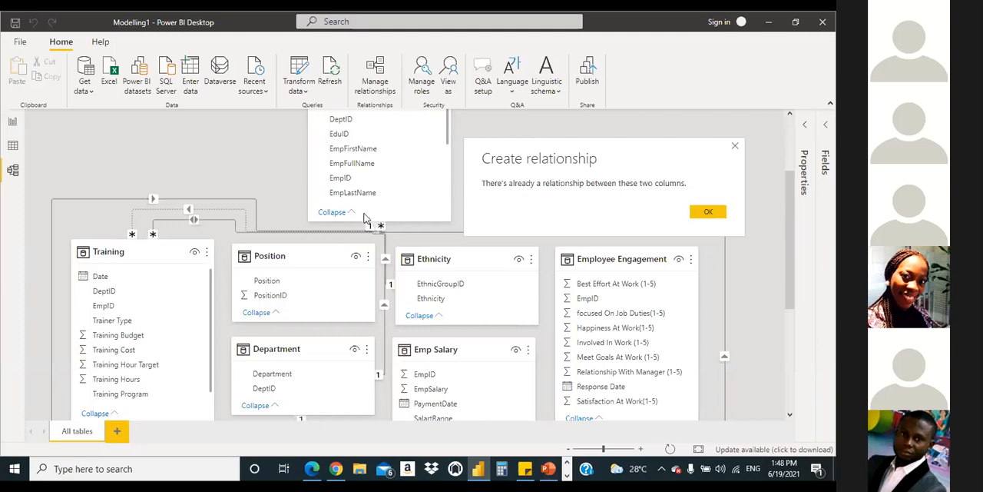
{"action": "left_click", "coordinate": [701, 215]}
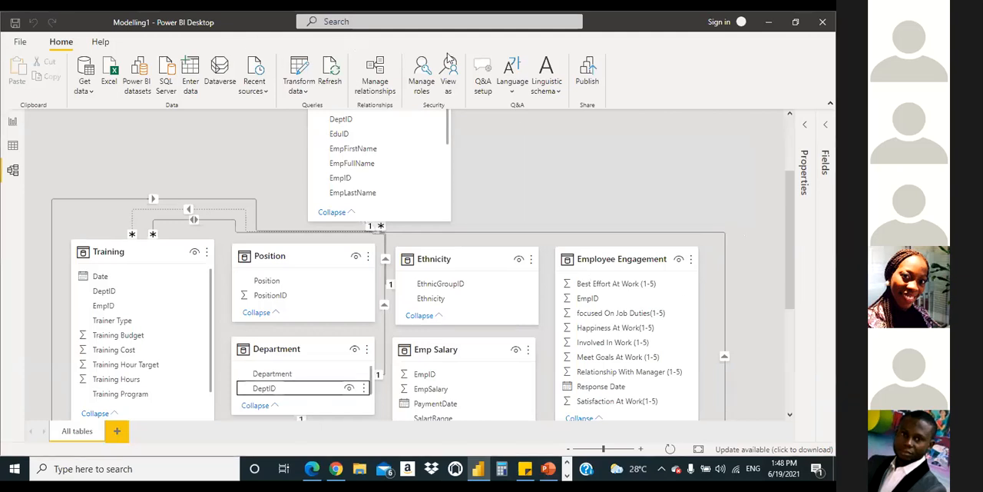
{"action": "left_click", "coordinate": [661, 203]}
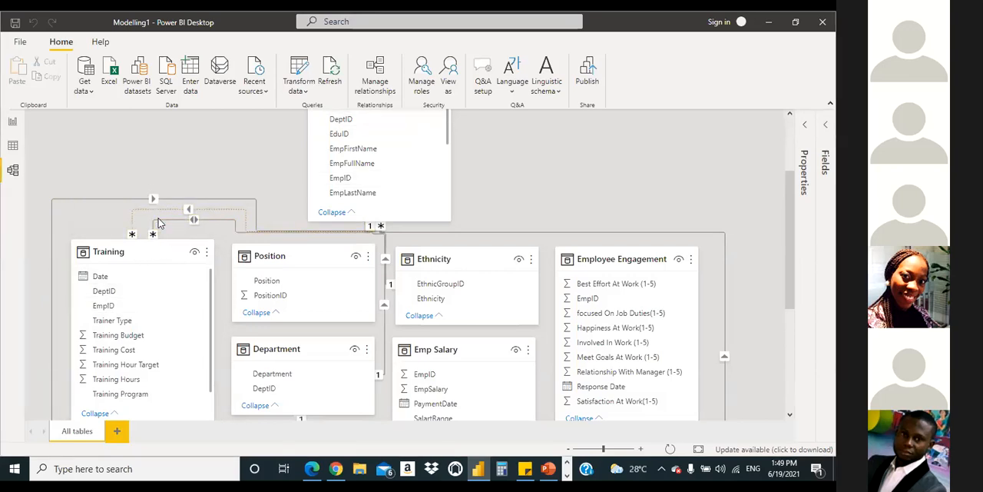
Step: Open the Emplyees-to-Training DeptID relationship, review its cross filter direction options, keep Both, and accept the settings
{"action": "double_click", "coordinate": [159, 223]}
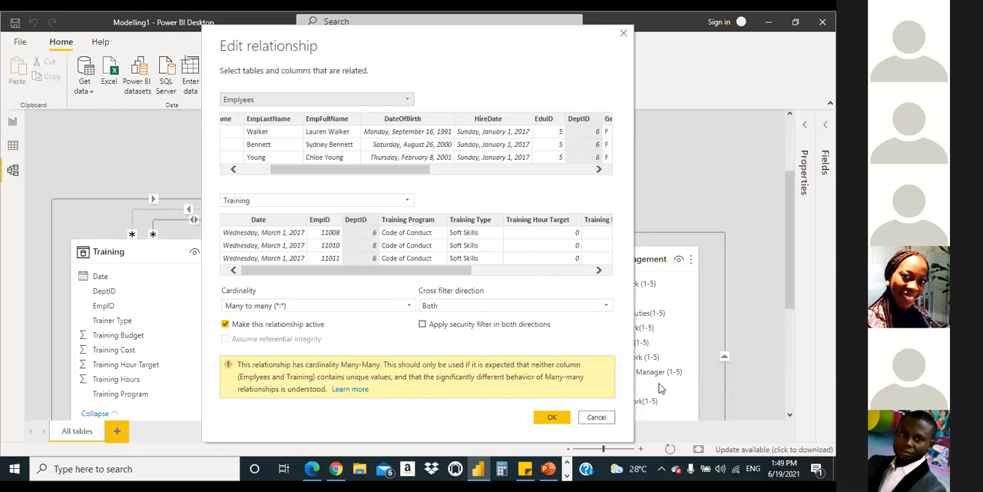
{"action": "left_click", "coordinate": [533, 308]}
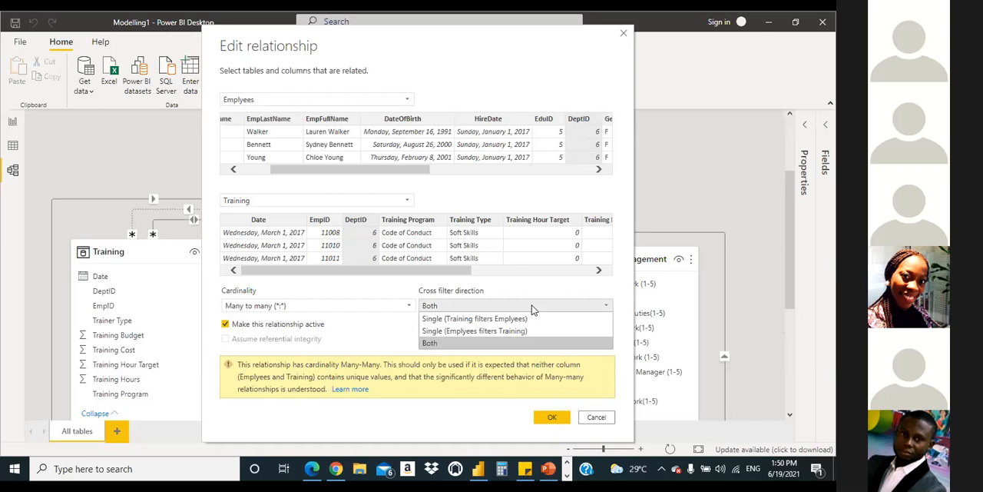
{"action": "left_click", "coordinate": [752, 374]}
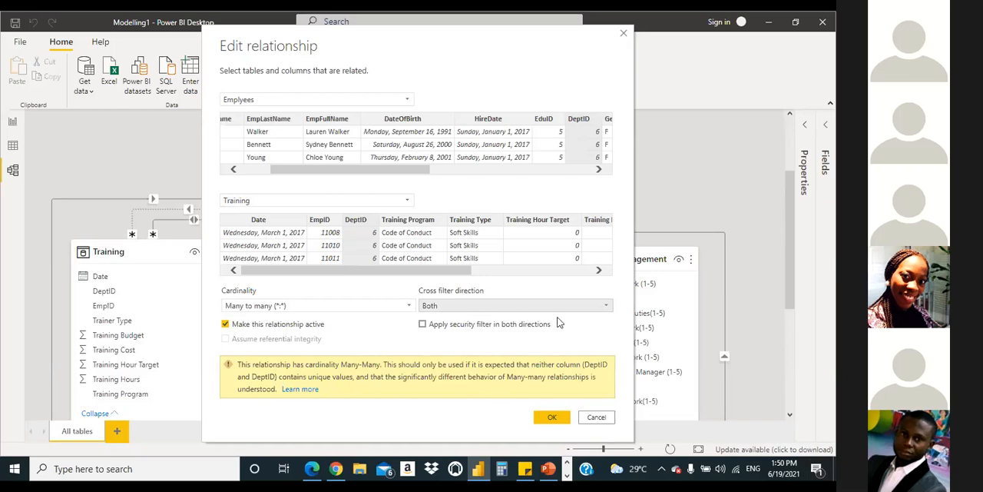
{"action": "left_click", "coordinate": [508, 307]}
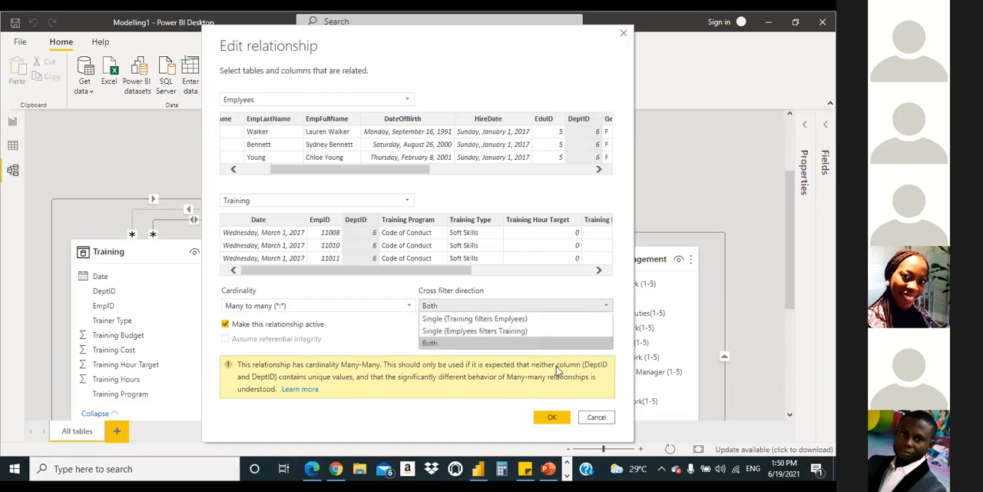
{"action": "left_click", "coordinate": [687, 454]}
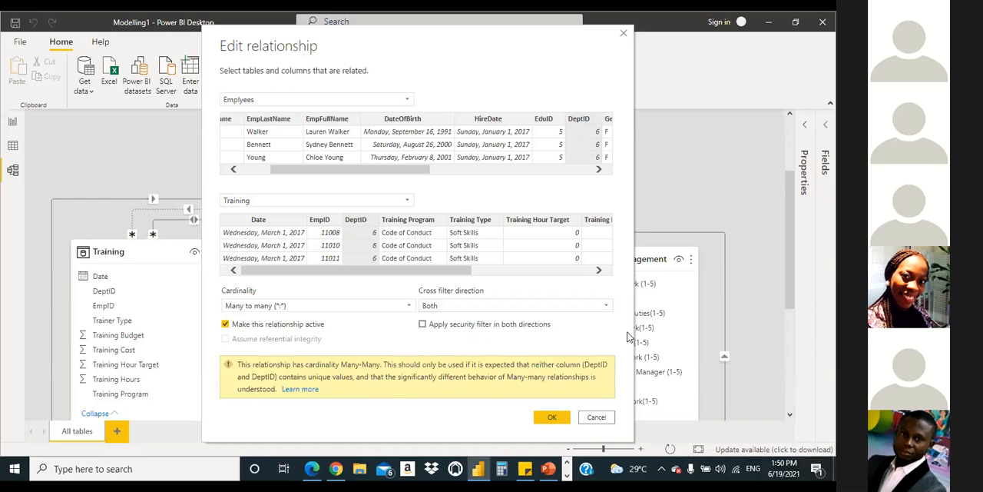
{"action": "left_click", "coordinate": [476, 306]}
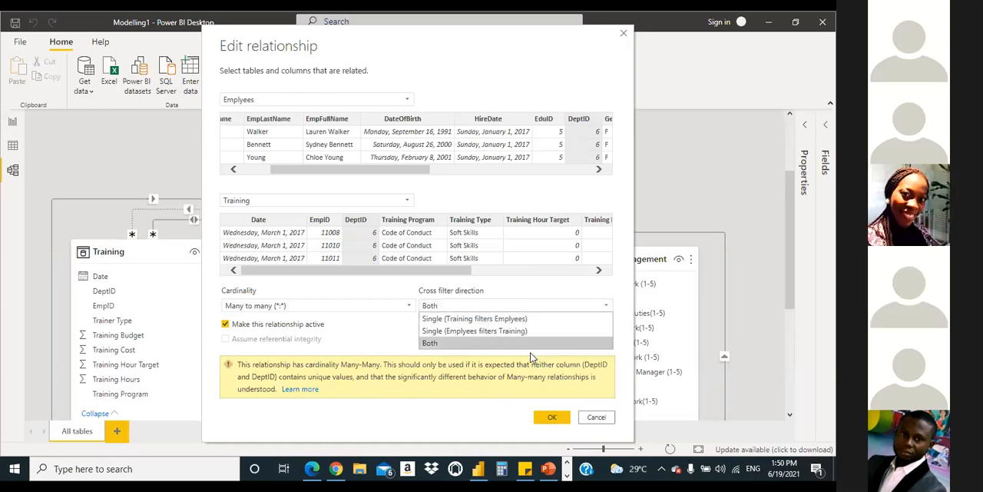
{"action": "left_click", "coordinate": [496, 306]}
{"action": "left_click", "coordinate": [488, 309]}
{"action": "left_click", "coordinate": [431, 342]}
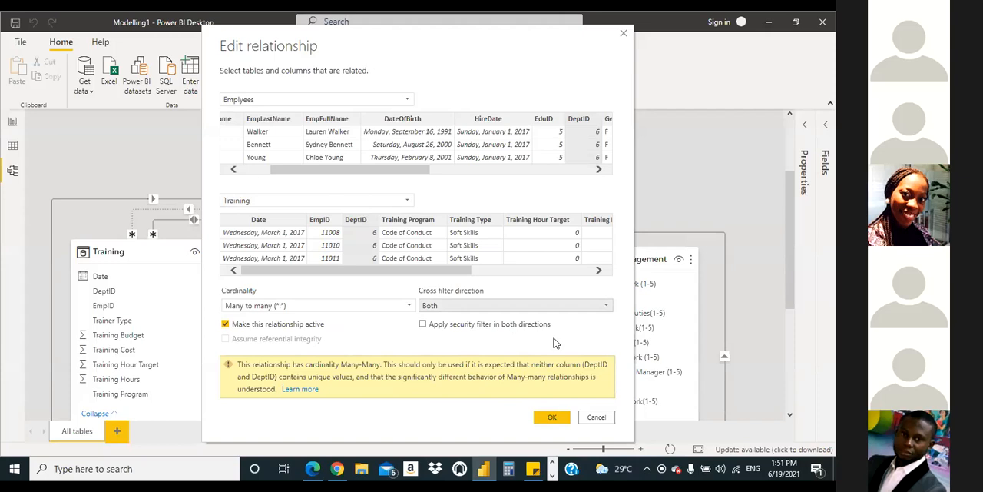
{"action": "left_click", "coordinate": [553, 415]}
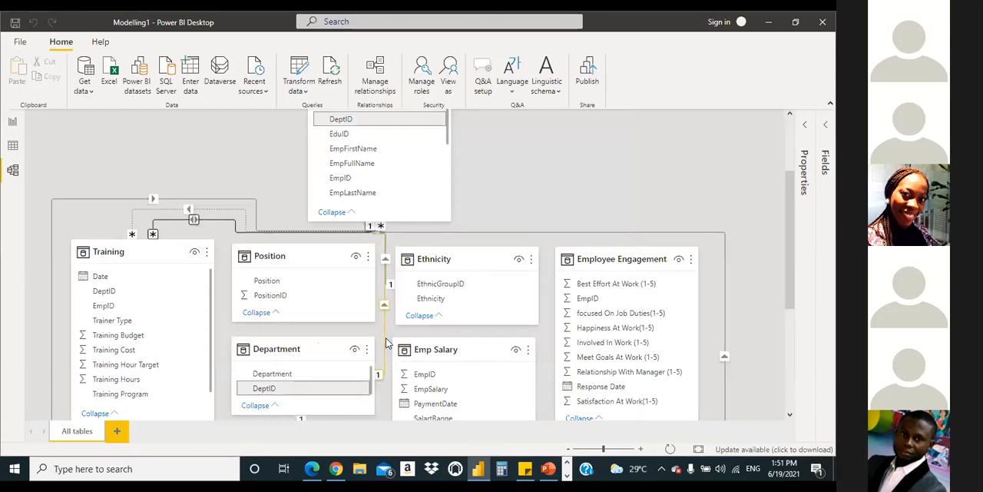
Step: Open the Emplyees-to-Department DeptID relationship, inspect its cardinality and cross filter direction, and accept the existing settings
{"action": "double_click", "coordinate": [386, 337]}
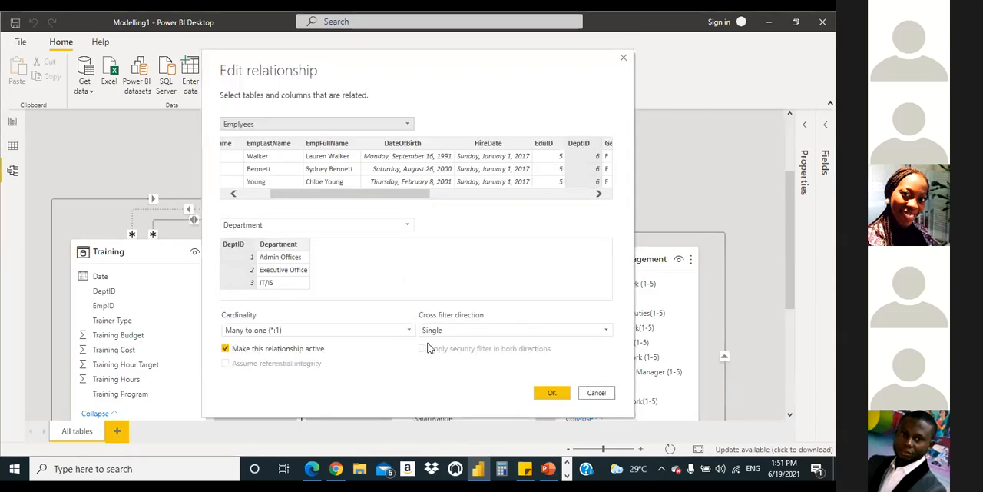
{"action": "left_click", "coordinate": [471, 332]}
{"action": "left_click", "coordinate": [476, 332]}
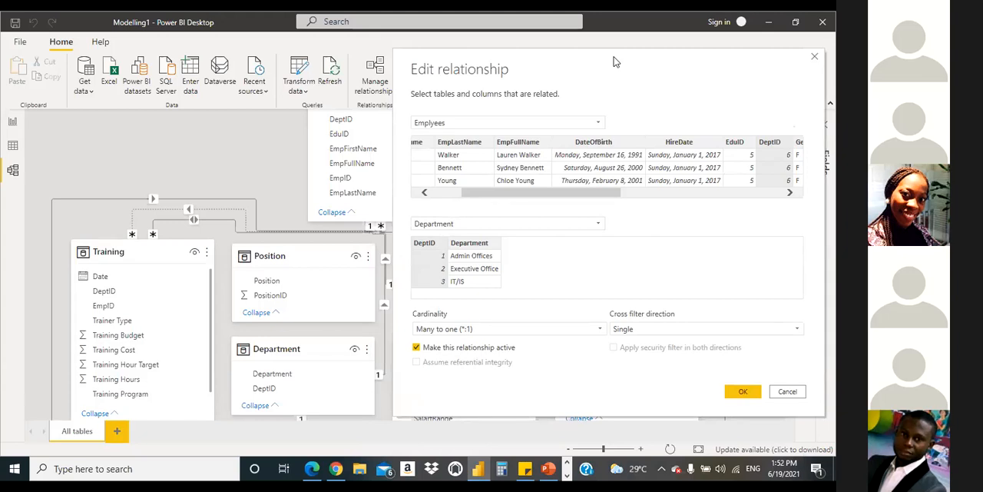
{"action": "left_click", "coordinate": [739, 395]}
{"action": "left_click", "coordinate": [741, 393]}
Step: Retry the DeptID relationship from Department to Training, dismiss the message, and review the diagram around Emplyees, Training and Employee Engagement
{"action": "left_click_drag", "start_coordinate": [263, 394], "coordinate": [107, 287]}
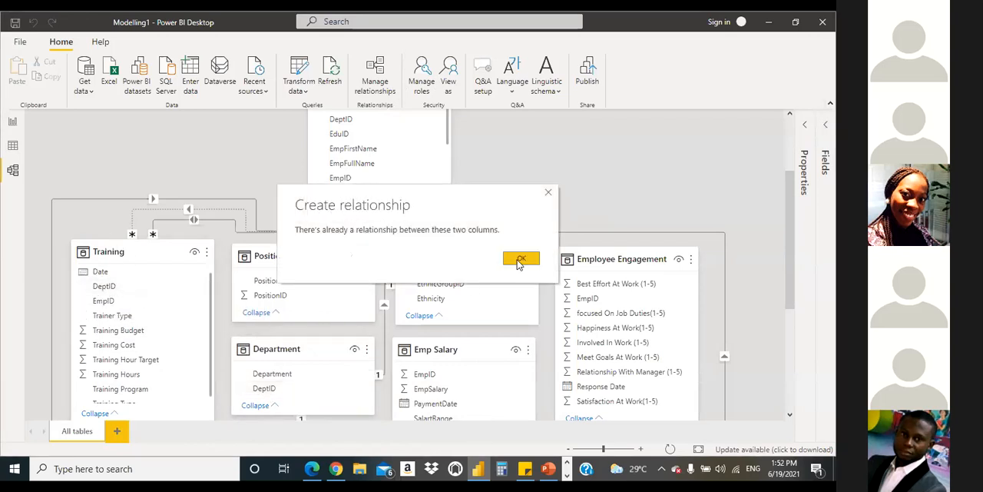
{"action": "left_click", "coordinate": [520, 262]}
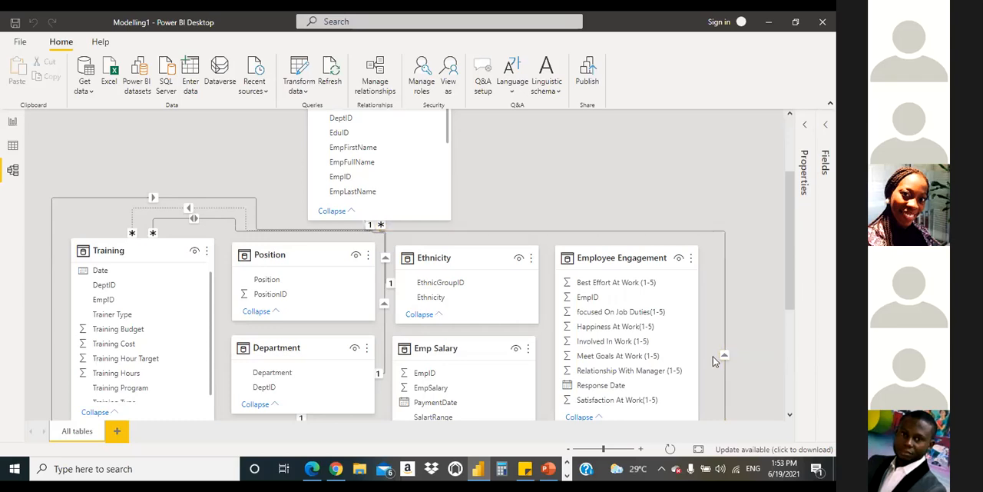
{"action": "left_click_drag", "start_coordinate": [788, 294], "coordinate": [783, 246]}
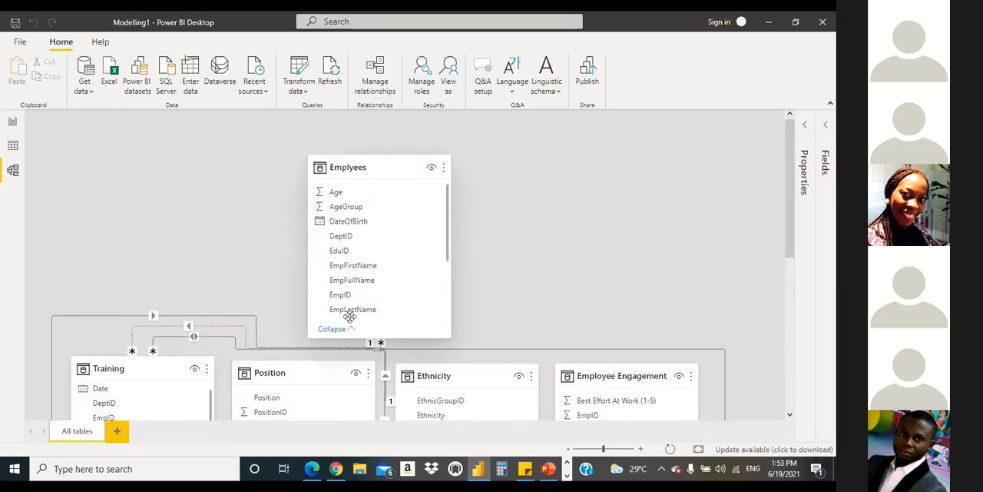
{"action": "scroll", "coordinate": [587, 280], "scroll_direction": "down", "scroll_amount": 2}
{"action": "scroll", "coordinate": [577, 266], "scroll_direction": "up", "scroll_amount": 2}
{"action": "scroll", "coordinate": [577, 270], "scroll_direction": "down", "scroll_amount": 4}
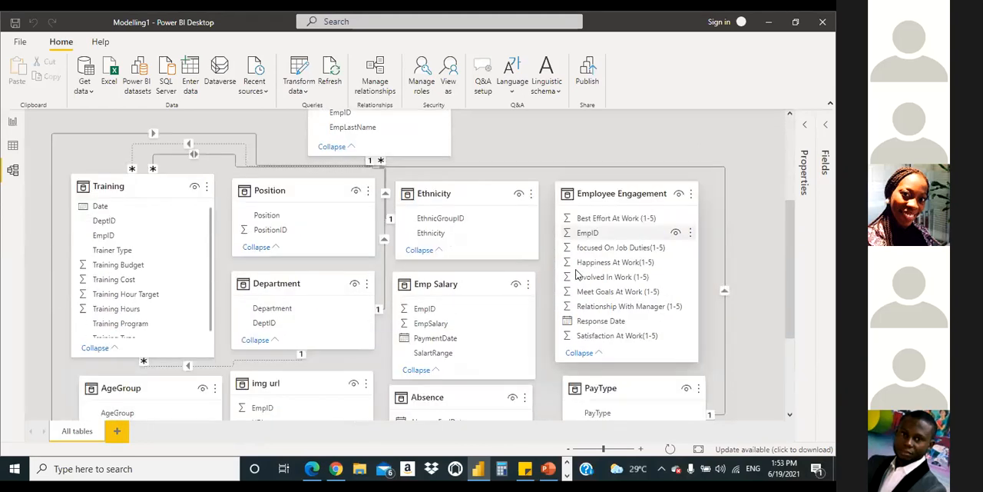
{"action": "scroll", "coordinate": [578, 275], "scroll_direction": "up", "scroll_amount": 5}
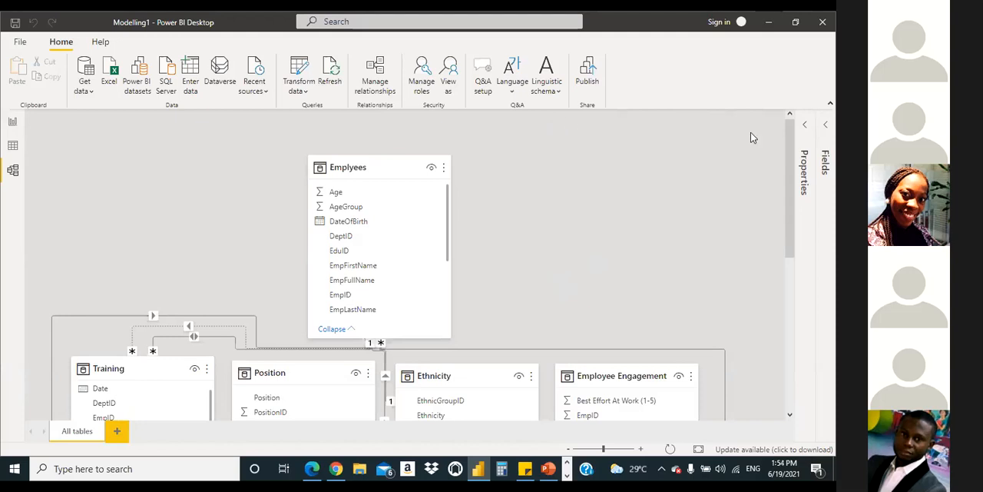
Step: Examine the relationship lines linking Emplyees with Training, Position, Department, Ethnicity and Employee Engagement in the model diagram
{"action": "left_click_drag", "start_coordinate": [791, 160], "coordinate": [785, 195]}
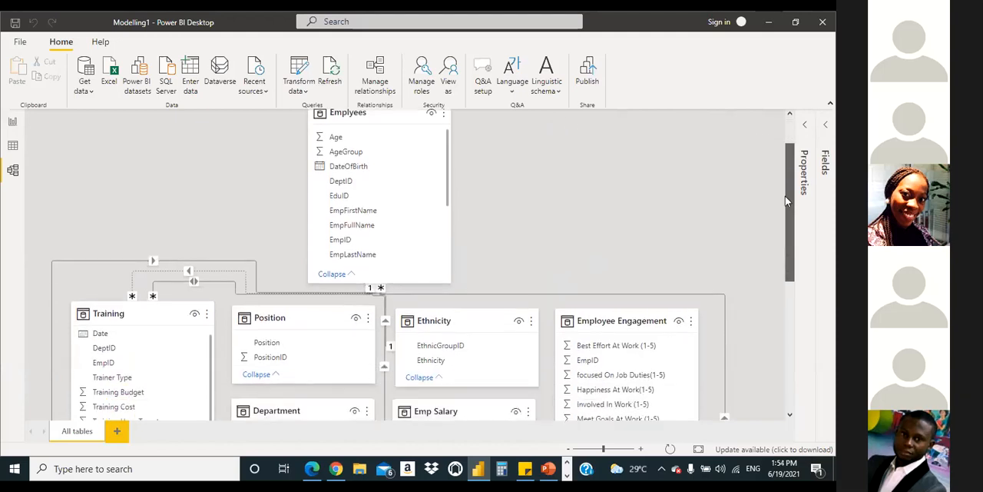
{"action": "scroll", "coordinate": [785, 205], "scroll_direction": "down", "scroll_amount": 2}
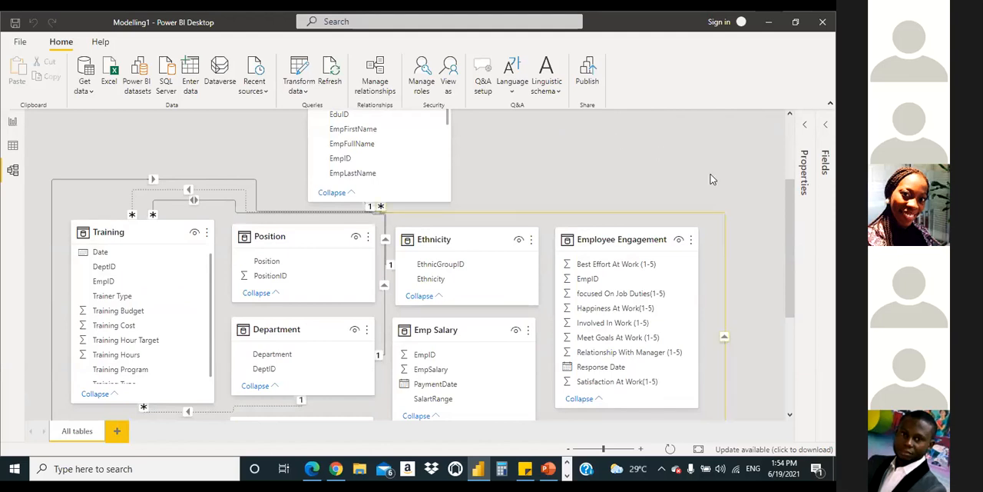
{"action": "left_click_drag", "start_coordinate": [788, 254], "coordinate": [789, 193]}
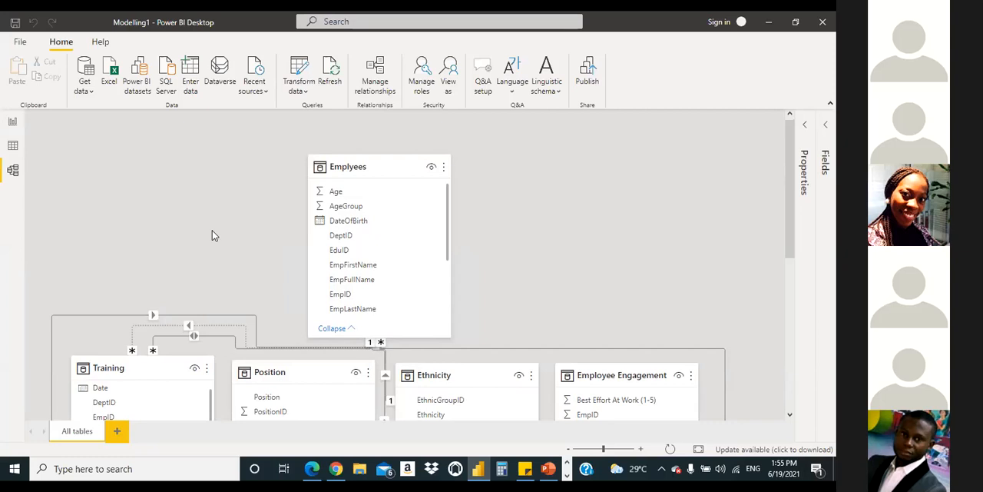
{"action": "scroll", "coordinate": [199, 225], "scroll_direction": "down", "scroll_amount": 3}
{"action": "scroll", "coordinate": [197, 235], "scroll_direction": "up", "scroll_amount": 3}
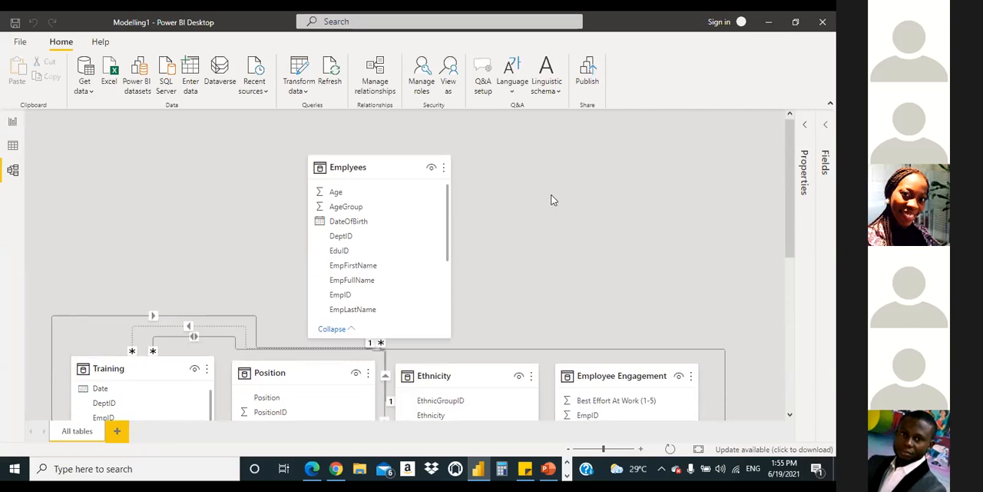
{"action": "scroll", "coordinate": [551, 199], "scroll_direction": "down", "scroll_amount": 3}
{"action": "scroll", "coordinate": [551, 200], "scroll_direction": "up", "scroll_amount": 3}
{"action": "scroll", "coordinate": [551, 200], "scroll_direction": "down", "scroll_amount": 2}
{"action": "scroll", "coordinate": [551, 200], "scroll_direction": "down", "scroll_amount": 2}
{"action": "scroll", "coordinate": [550, 200], "scroll_direction": "up", "scroll_amount": 2}
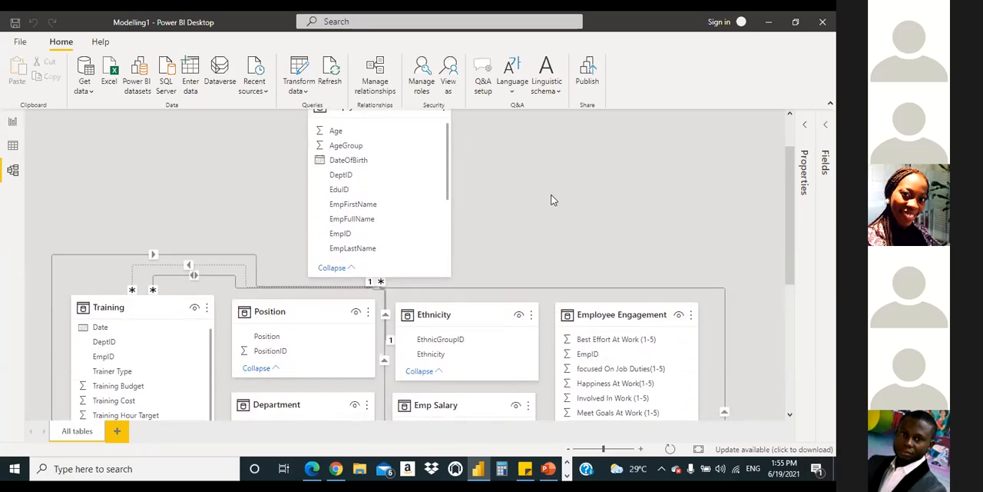
{"action": "scroll", "coordinate": [551, 200], "scroll_direction": "down", "scroll_amount": 2}
{"action": "scroll", "coordinate": [551, 200], "scroll_direction": "down", "scroll_amount": 1}
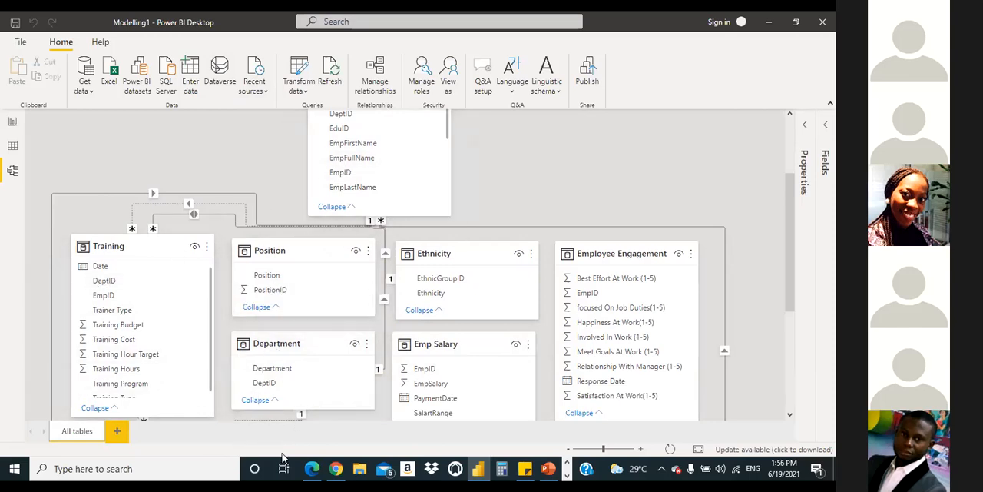
Step: Try again to relate DeptID in the Department table to the Training table, and close the attempt
{"action": "left_click", "coordinate": [274, 384]}
{"action": "left_click_drag", "start_coordinate": [274, 384], "coordinate": [106, 282]}
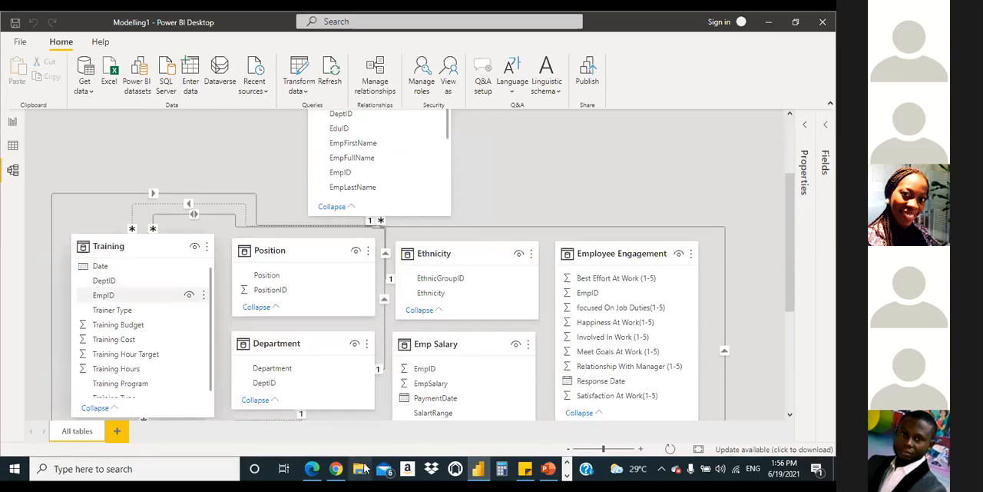
{"action": "left_click", "coordinate": [521, 259]}
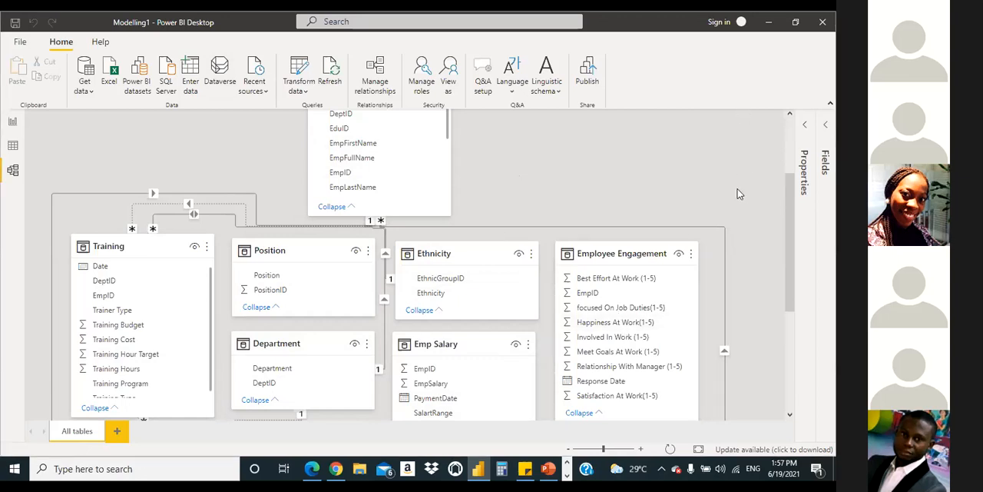
{"action": "scroll", "coordinate": [615, 161], "scroll_direction": "down", "scroll_amount": 1}
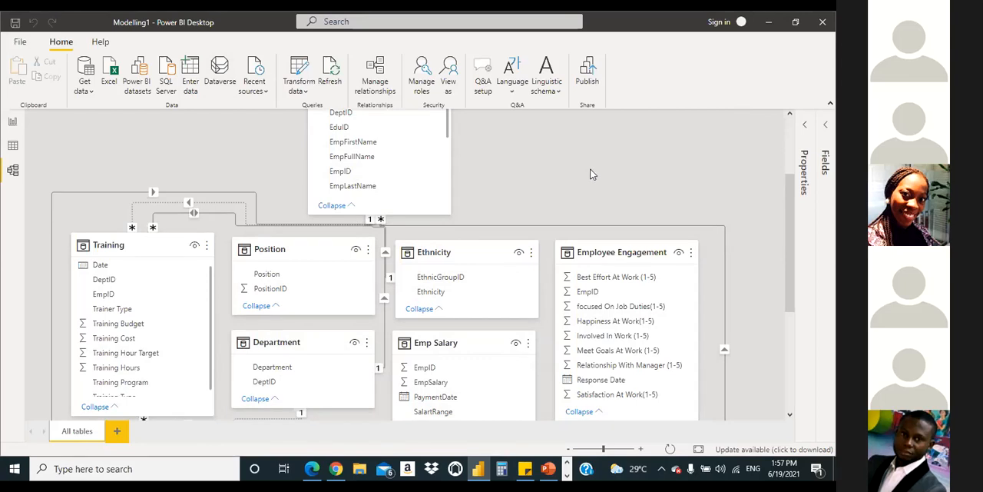
{"action": "left_click_drag", "start_coordinate": [796, 224], "coordinate": [797, 342]}
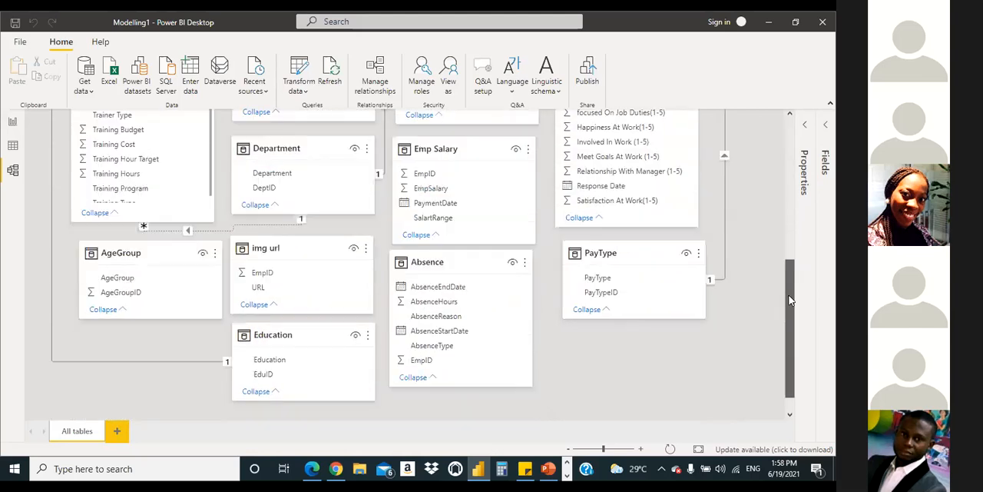
{"action": "scroll", "coordinate": [179, 226], "scroll_direction": "up", "scroll_amount": 5}
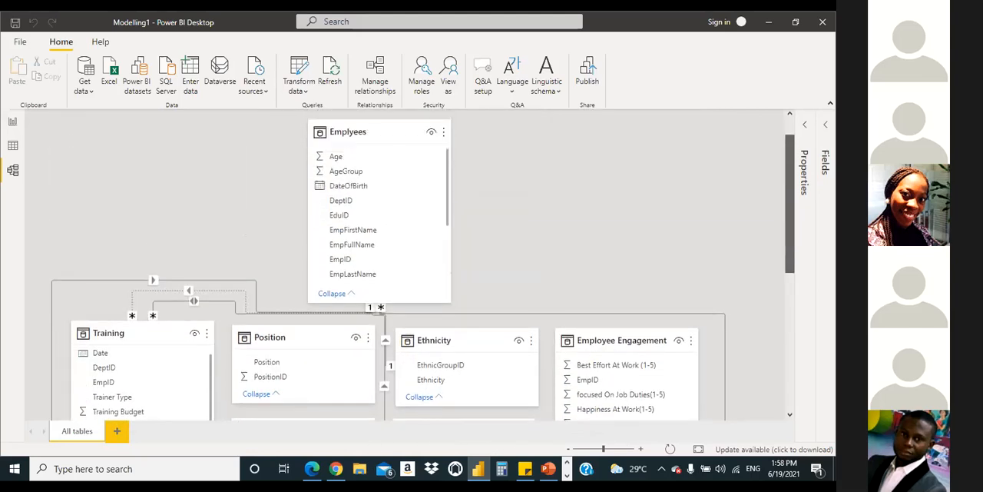
Step: Switch to Excel and create a blank workbook
{"action": "left_click", "coordinate": [3, 469]}
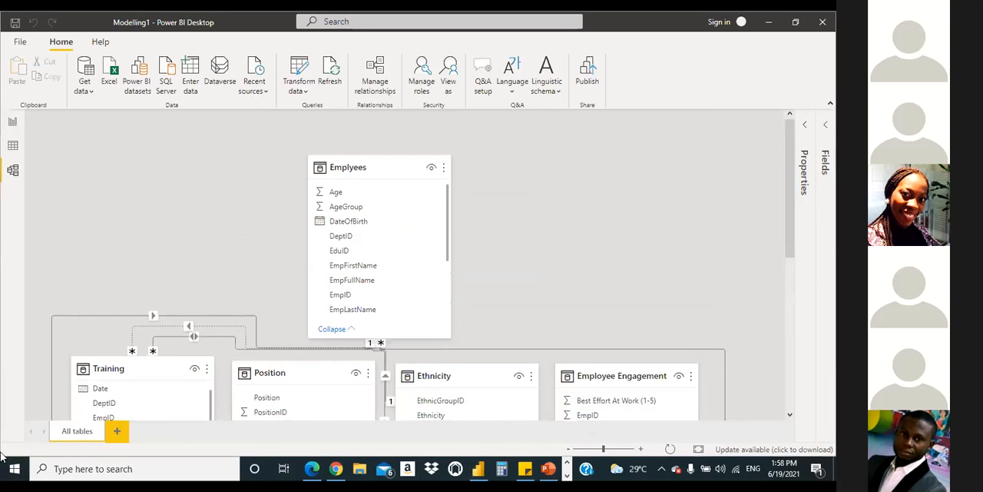
{"action": "type", "text": "excel"}
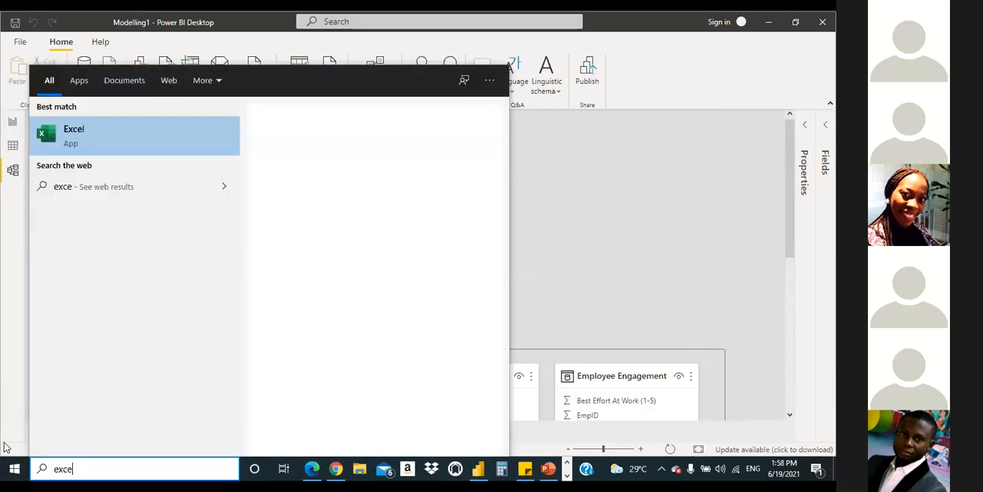
{"action": "left_click", "coordinate": [189, 137]}
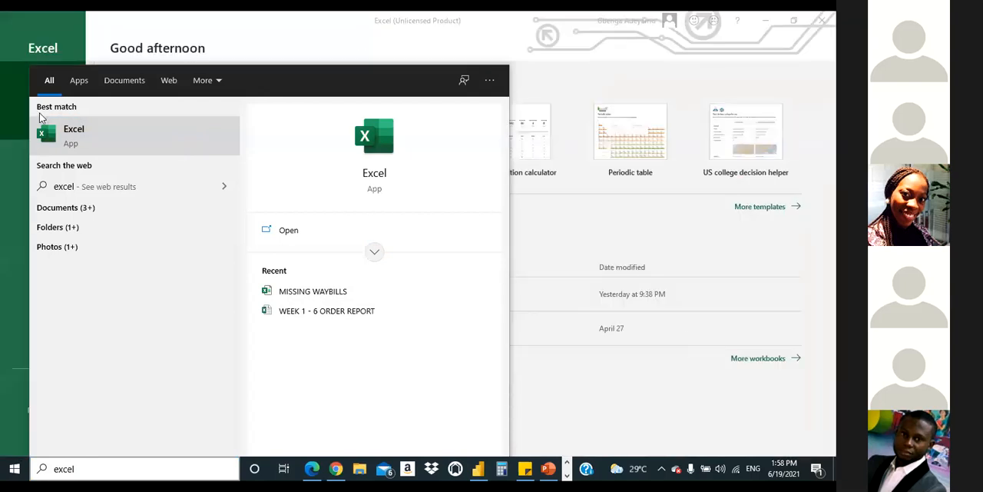
{"action": "left_click", "coordinate": [48, 187]}
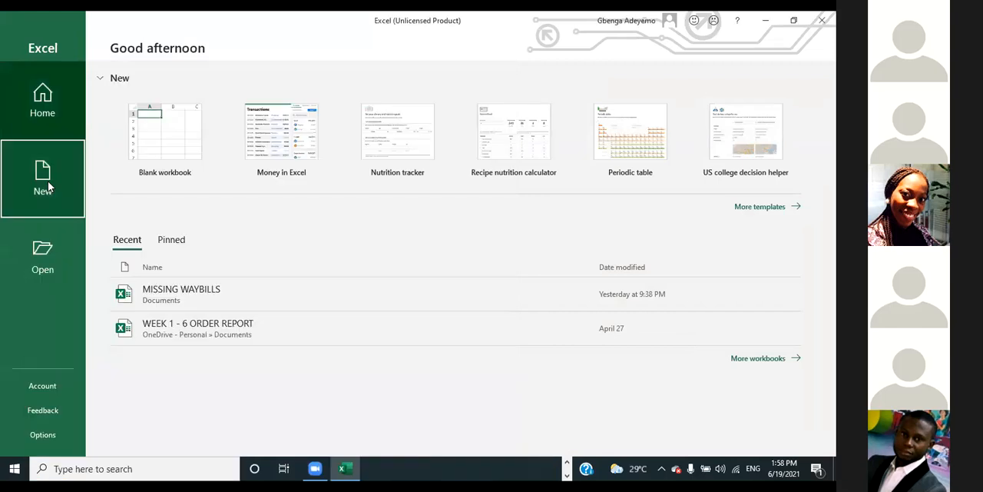
{"action": "left_click", "coordinate": [186, 163]}
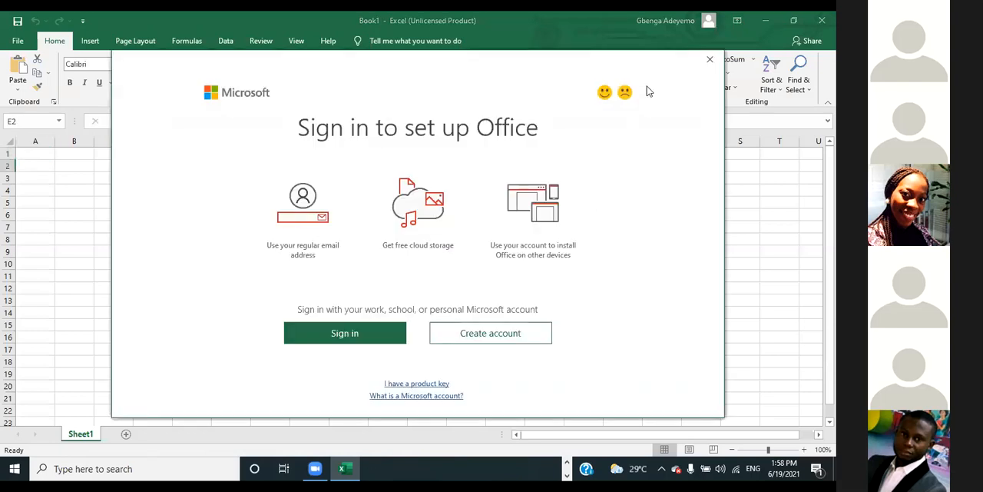
Step: Dismiss the Office sign-in window, look over the data commands of the blank workbook, and close Excel
{"action": "left_click", "coordinate": [708, 65]}
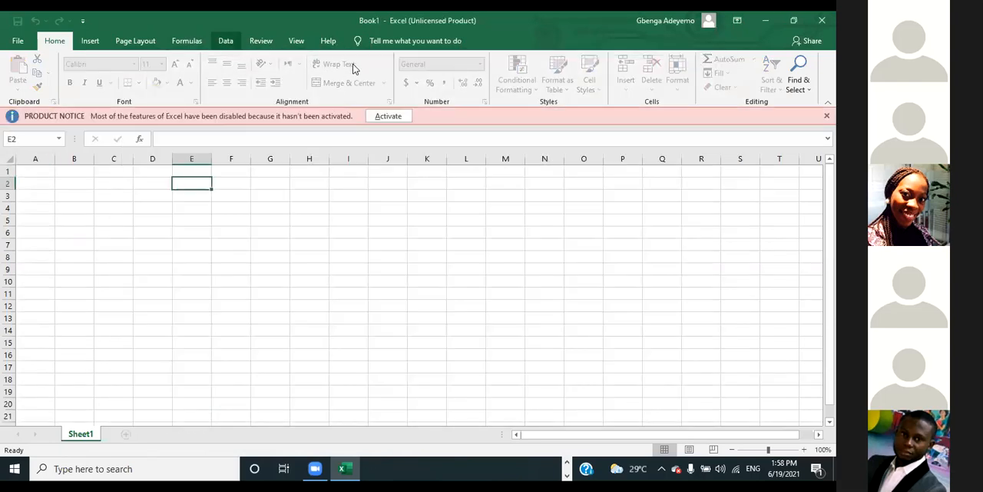
{"action": "left_click", "coordinate": [225, 41]}
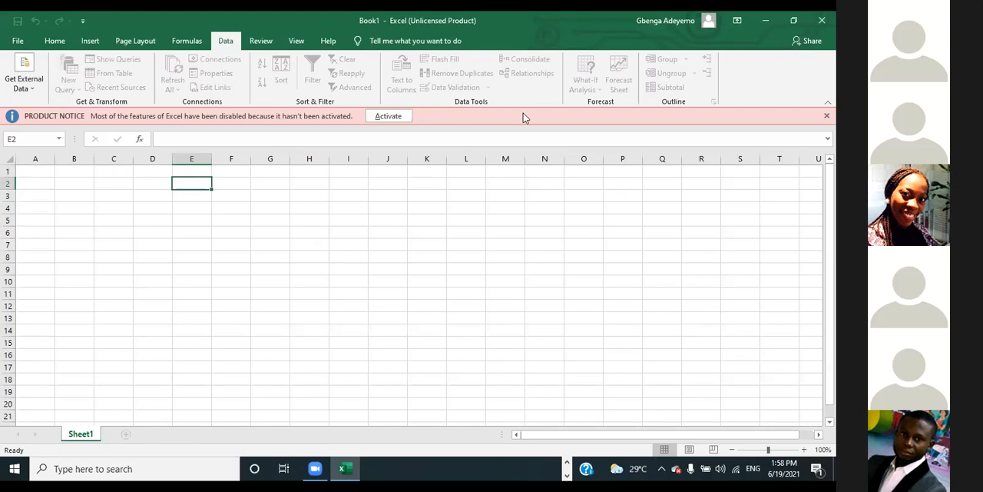
{"action": "left_click", "coordinate": [822, 20]}
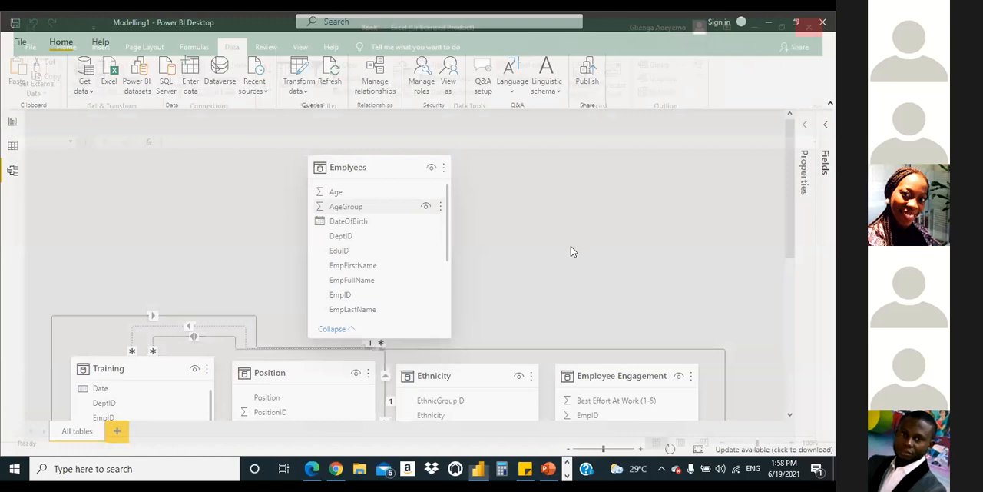
Step: Examine the whole model diagram from Emplyees down to Education, Absence and PayType, comparing which tables are related
{"action": "scroll", "coordinate": [571, 250], "scroll_direction": "down", "scroll_amount": 5}
{"action": "scroll", "coordinate": [565, 252], "scroll_direction": "up", "scroll_amount": 3}
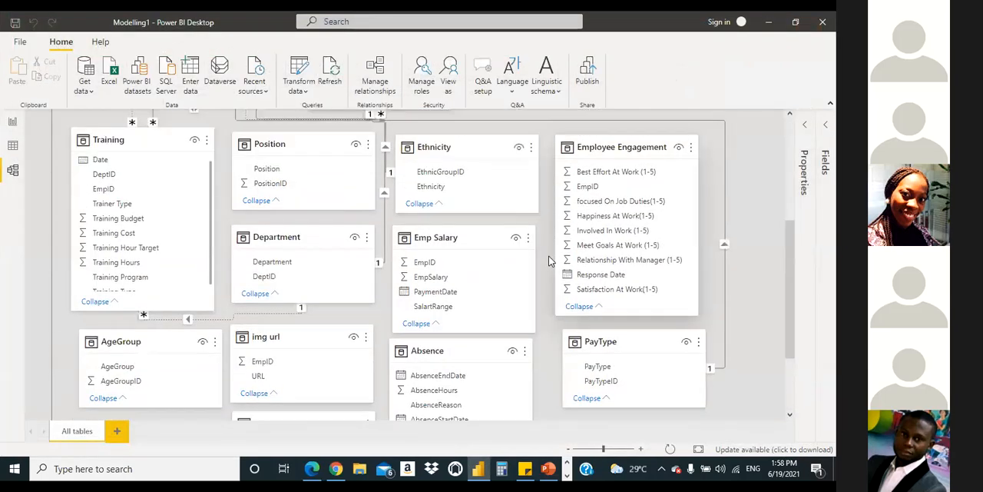
{"action": "scroll", "coordinate": [548, 262], "scroll_direction": "down", "scroll_amount": 2}
{"action": "scroll", "coordinate": [549, 260], "scroll_direction": "up", "scroll_amount": 5}
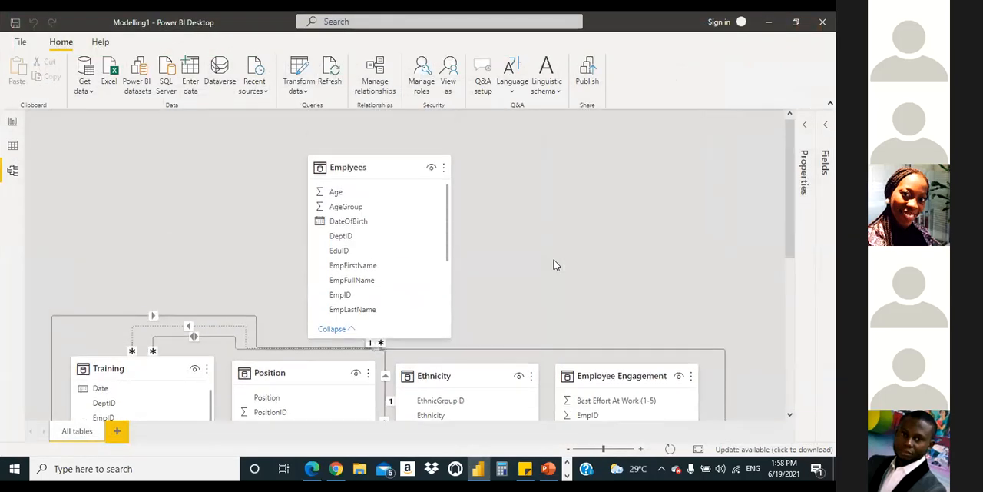
{"action": "scroll", "coordinate": [553, 266], "scroll_direction": "down", "scroll_amount": 3}
{"action": "scroll", "coordinate": [552, 277], "scroll_direction": "down", "scroll_amount": 2}
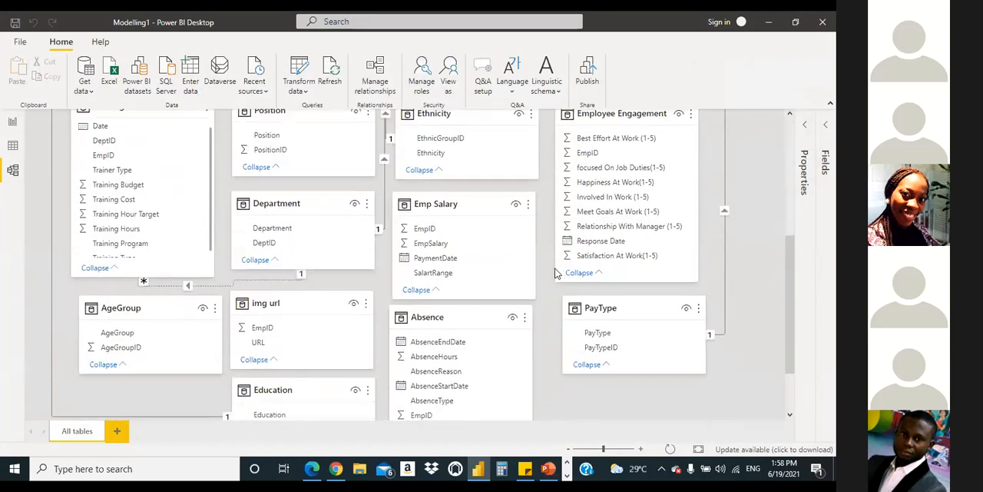
{"action": "scroll", "coordinate": [550, 285], "scroll_direction": "up", "scroll_amount": 5}
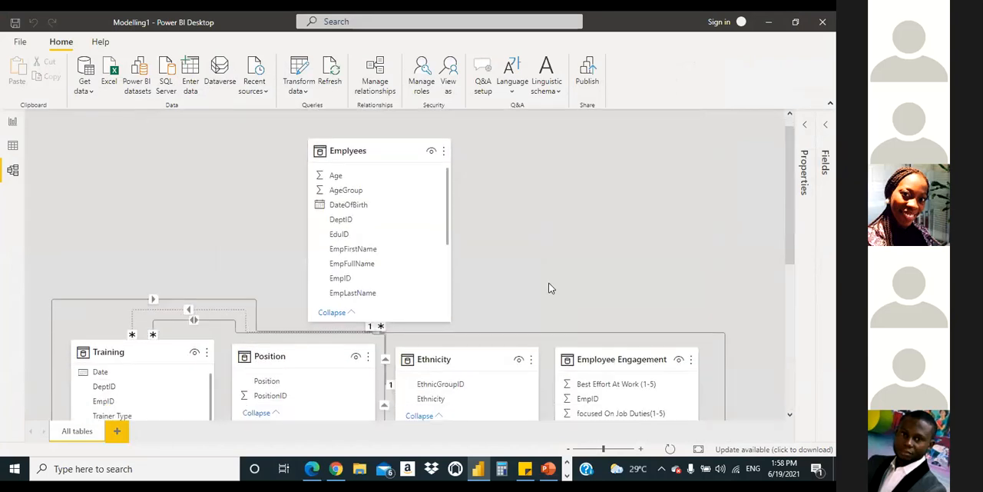
{"action": "scroll", "coordinate": [550, 282], "scroll_direction": "down", "scroll_amount": 5}
{"action": "scroll", "coordinate": [552, 282], "scroll_direction": "up", "scroll_amount": 5}
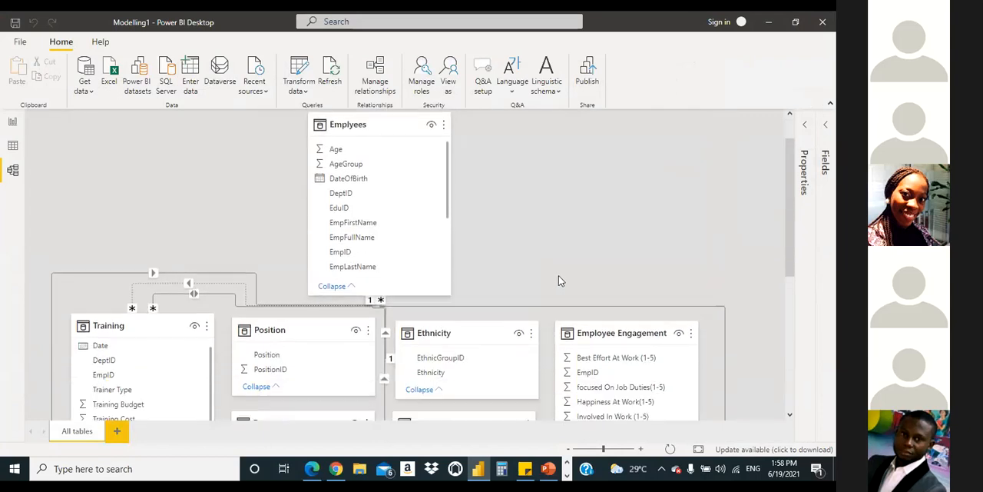
{"action": "scroll", "coordinate": [556, 281], "scroll_direction": "down", "scroll_amount": 5}
{"action": "scroll", "coordinate": [556, 282], "scroll_direction": "up", "scroll_amount": 2}
{"action": "scroll", "coordinate": [553, 278], "scroll_direction": "up", "scroll_amount": 3}
{"action": "scroll", "coordinate": [551, 281], "scroll_direction": "down", "scroll_amount": 5}
{"action": "scroll", "coordinate": [551, 280], "scroll_direction": "up", "scroll_amount": 3}
{"action": "scroll", "coordinate": [549, 281], "scroll_direction": "up", "scroll_amount": 3}
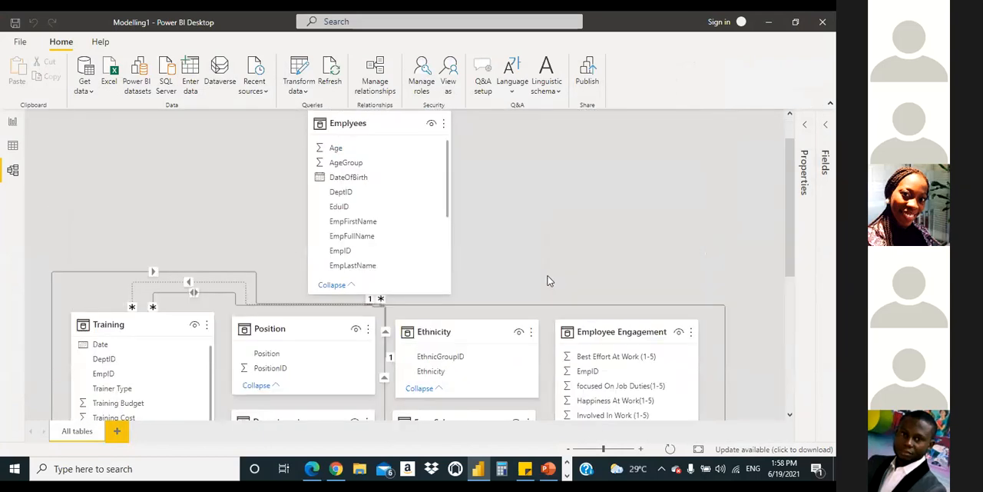
{"action": "scroll", "coordinate": [545, 277], "scroll_direction": "down", "scroll_amount": 6}
{"action": "scroll", "coordinate": [546, 276], "scroll_direction": "up", "scroll_amount": 7}
{"action": "scroll", "coordinate": [530, 285], "scroll_direction": "down", "scroll_amount": 10}
{"action": "scroll", "coordinate": [533, 281], "scroll_direction": "up", "scroll_amount": 10}
{"action": "scroll", "coordinate": [534, 280], "scroll_direction": "down", "scroll_amount": 5}
{"action": "scroll", "coordinate": [534, 281], "scroll_direction": "down", "scroll_amount": 5}
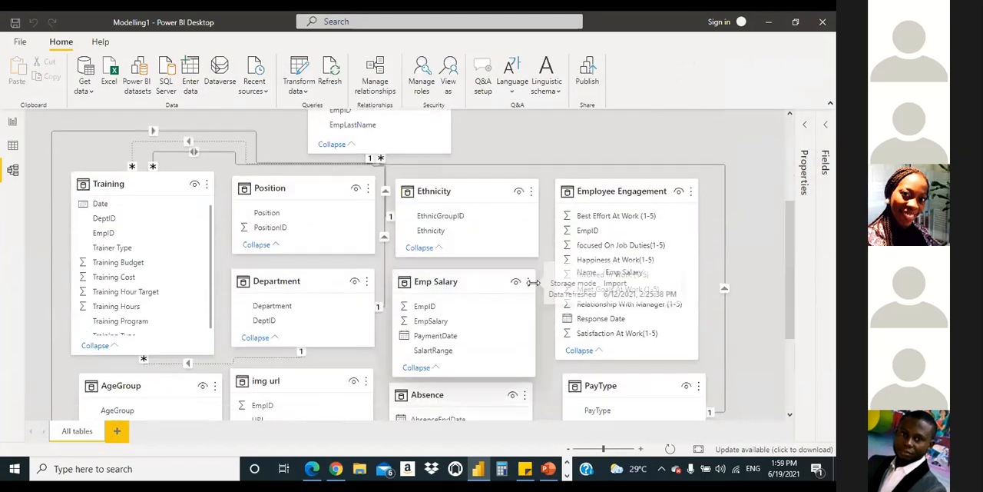
{"action": "scroll", "coordinate": [533, 283], "scroll_direction": "up", "scroll_amount": 10}
{"action": "scroll", "coordinate": [534, 284], "scroll_direction": "down", "scroll_amount": 10}
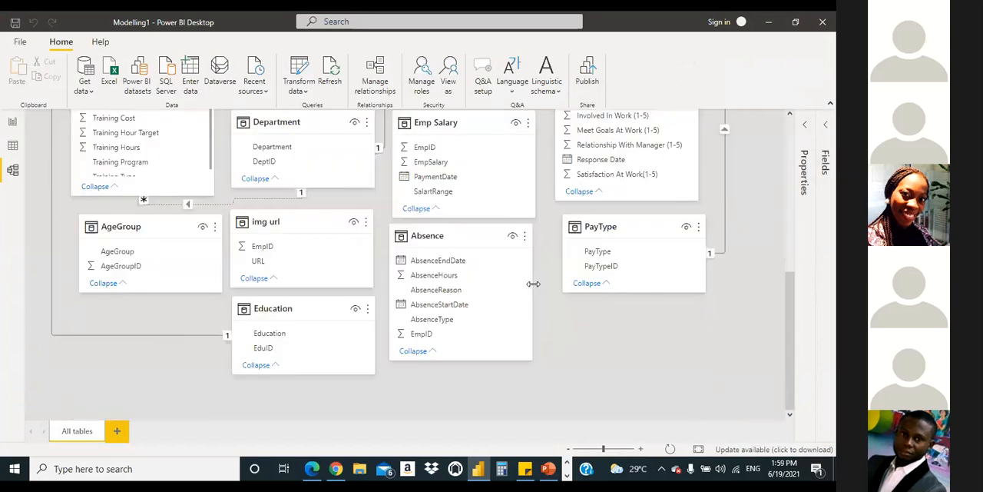
{"action": "scroll", "coordinate": [530, 289], "scroll_direction": "up", "scroll_amount": 3}
{"action": "scroll", "coordinate": [528, 290], "scroll_direction": "up", "scroll_amount": 5}
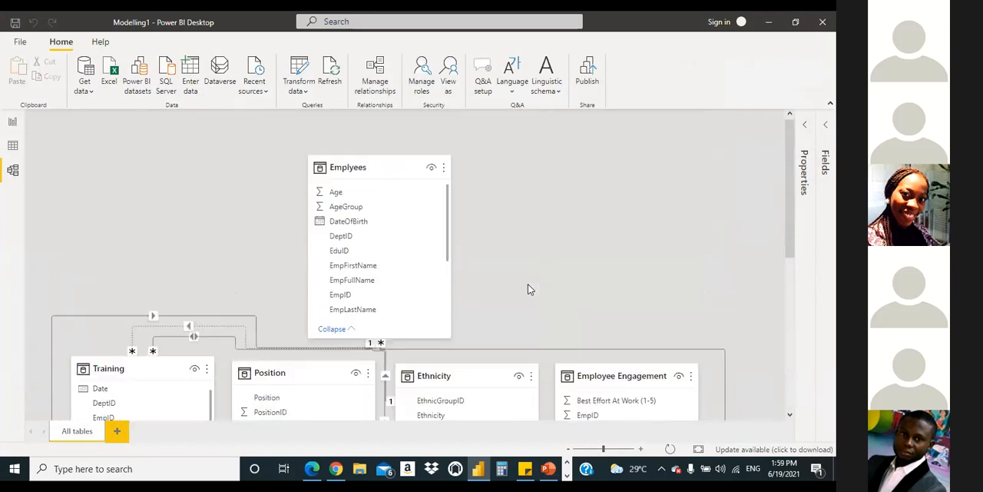
{"action": "scroll", "coordinate": [530, 288], "scroll_direction": "down", "scroll_amount": 7}
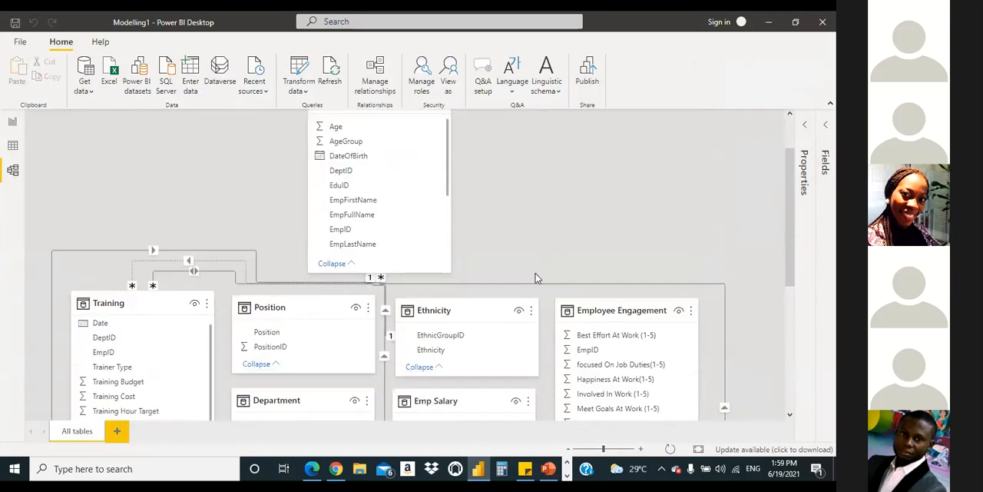
{"action": "scroll", "coordinate": [538, 286], "scroll_direction": "up", "scroll_amount": 7}
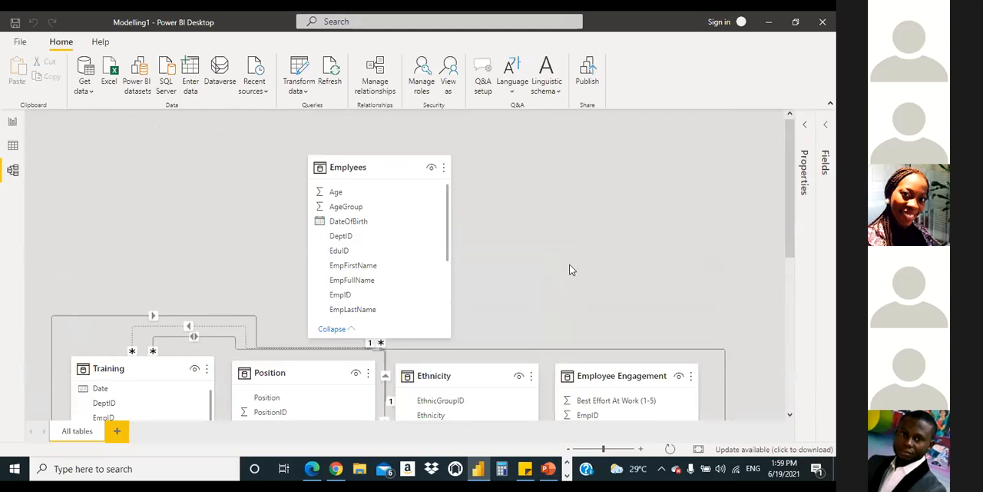
{"action": "scroll", "coordinate": [526, 209], "scroll_direction": "down", "scroll_amount": 3}
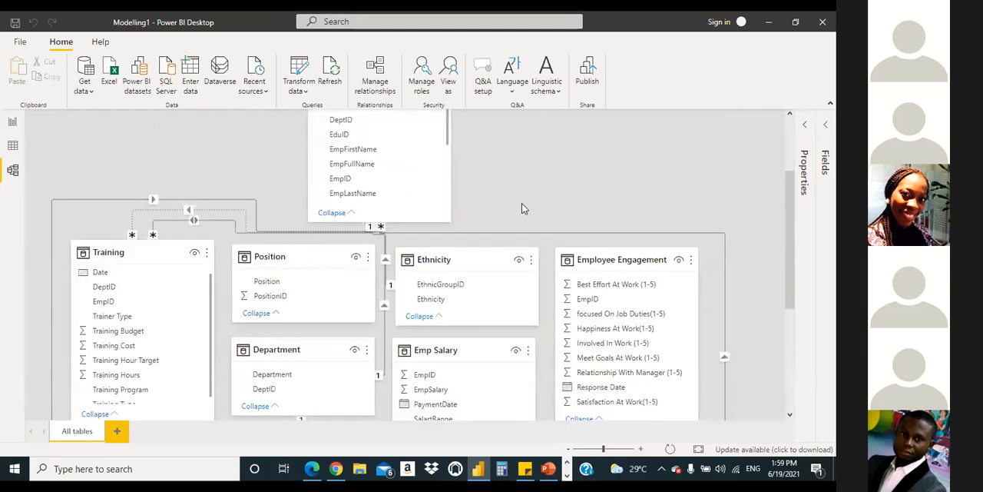
{"action": "scroll", "coordinate": [529, 225], "scroll_direction": "up", "scroll_amount": 3}
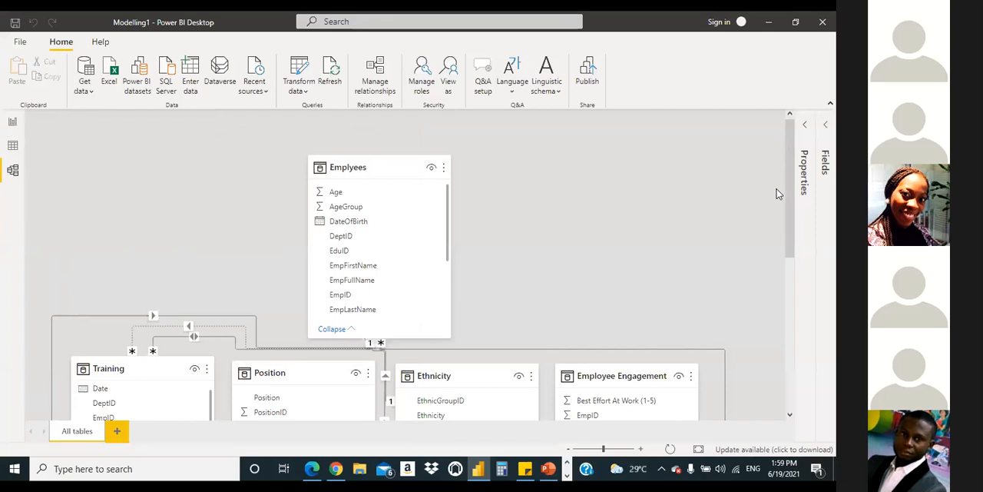
{"action": "scroll", "coordinate": [767, 198], "scroll_direction": "down", "scroll_amount": 1}
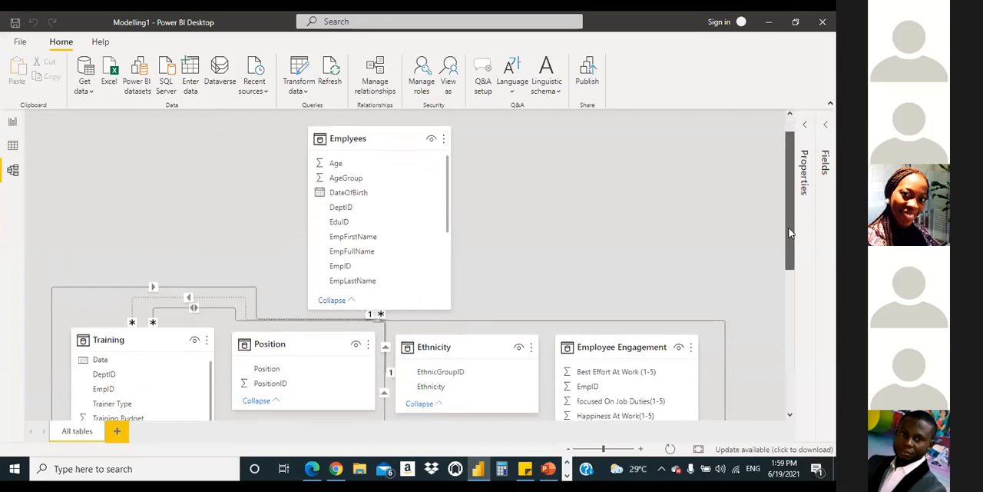
{"action": "scroll", "coordinate": [795, 228], "scroll_direction": "down", "scroll_amount": 1}
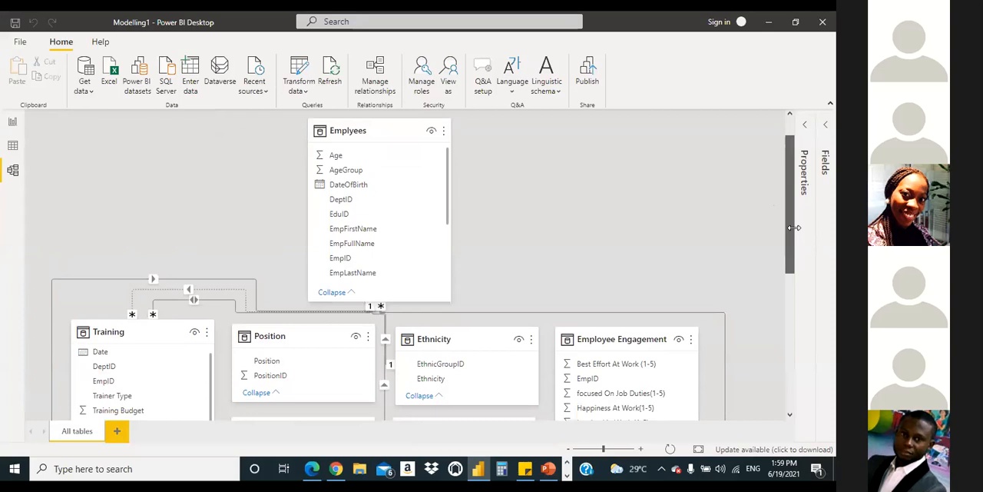
{"action": "scroll", "coordinate": [781, 162], "scroll_direction": "up", "scroll_amount": 1}
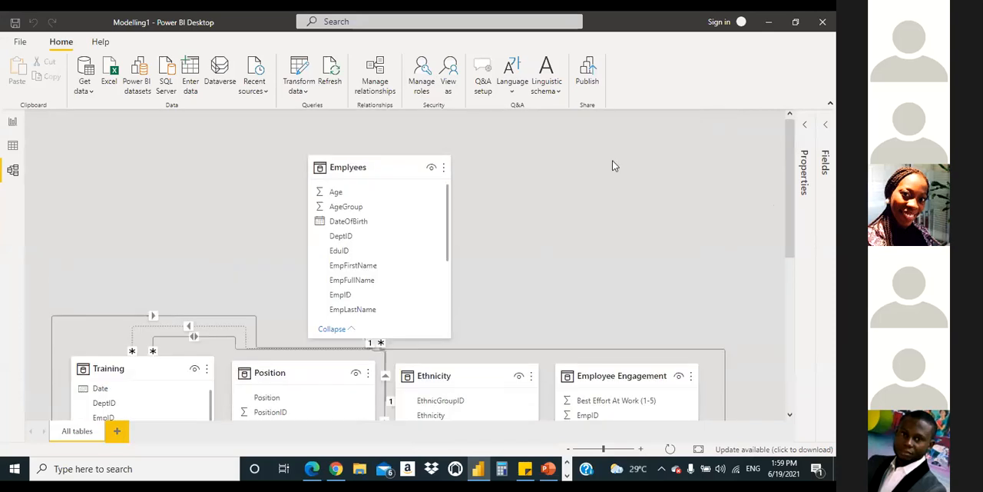
Step: Shift the Emplyees table slightly in the diagram and relate EmpID in the Absence table to EmpID in Emplyees
{"action": "scroll", "coordinate": [612, 161], "scroll_direction": "down", "scroll_amount": 1}
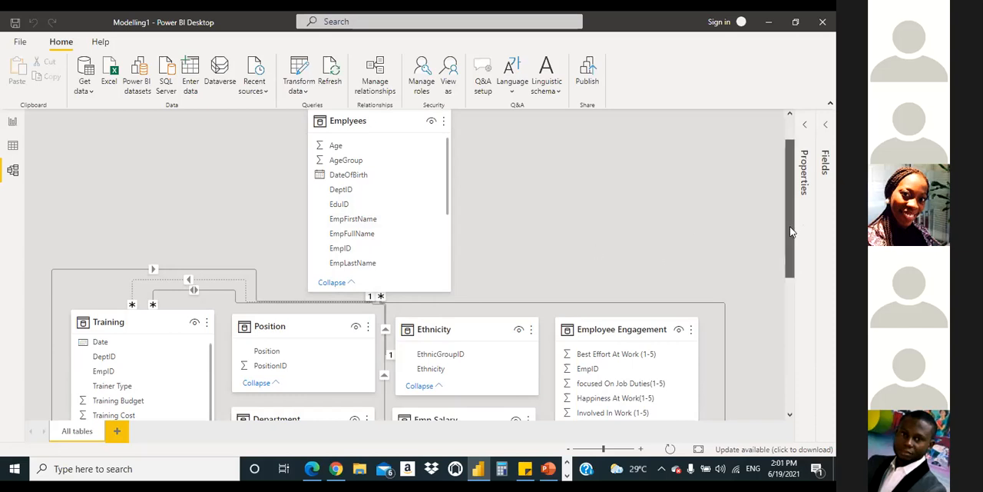
{"action": "left_click_drag", "start_coordinate": [790, 226], "coordinate": [736, 182]}
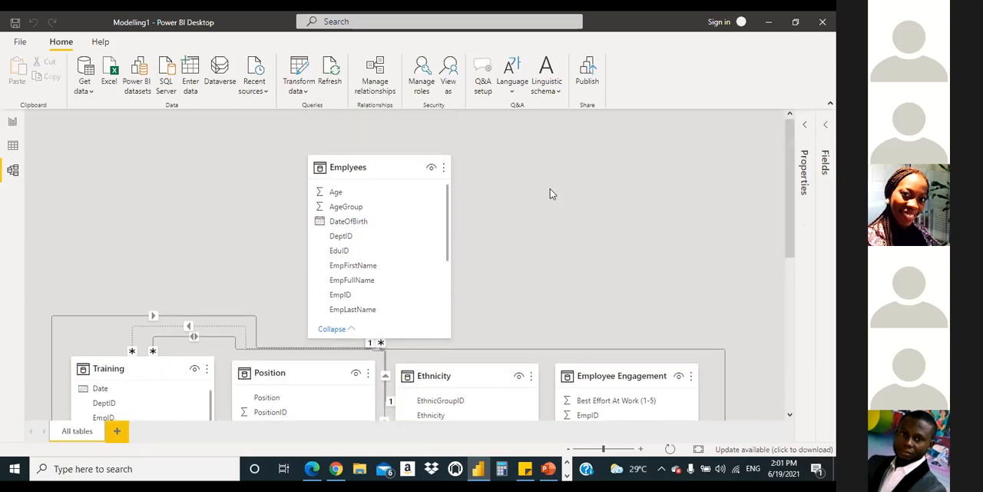
{"action": "mouse_move", "coordinate": [391, 164]}
{"action": "left_mouse_down"}
{"action": "mouse_move", "coordinate": [401, 145]}
{"action": "mouse_move", "coordinate": [402, 169]}
{"action": "left_mouse_up"}
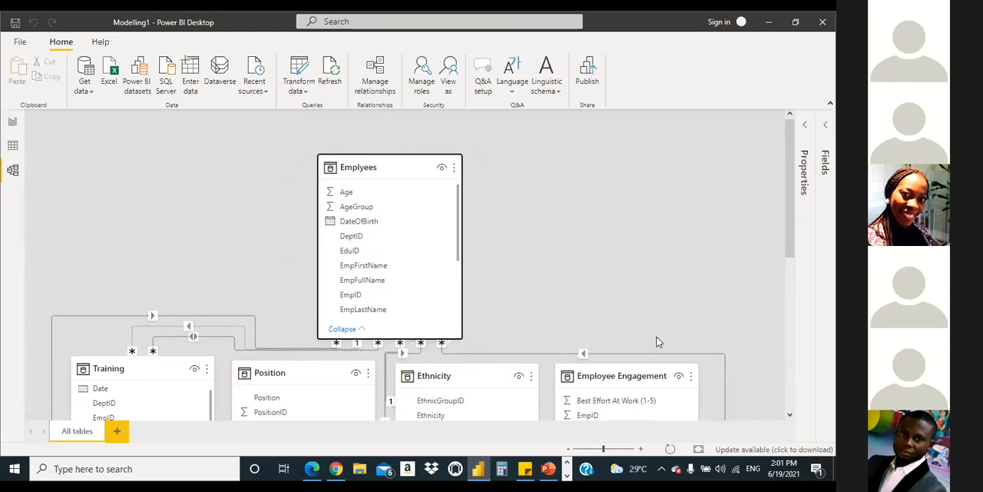
{"action": "scroll", "coordinate": [659, 342], "scroll_direction": "down", "scroll_amount": 6}
{"action": "scroll", "coordinate": [519, 408], "scroll_direction": "up", "scroll_amount": 1}
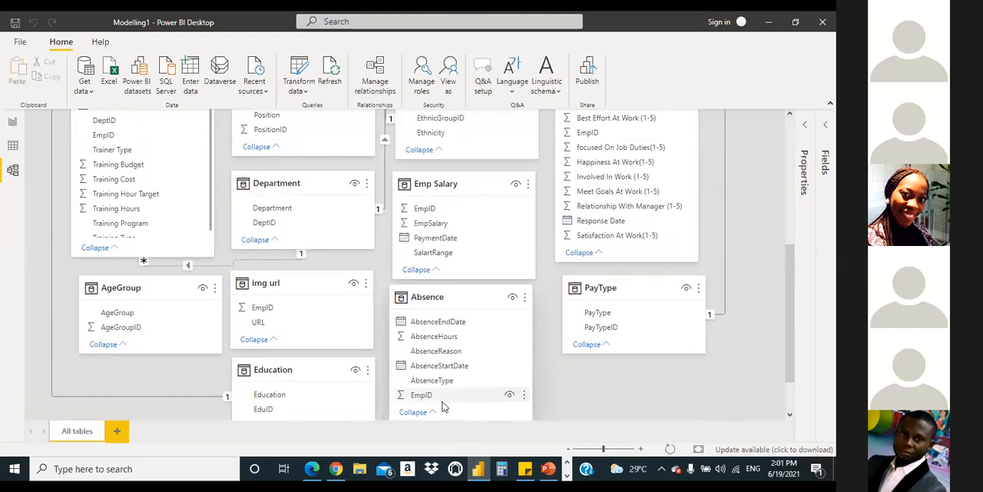
{"action": "left_click_drag", "start_coordinate": [449, 398], "coordinate": [379, 259]}
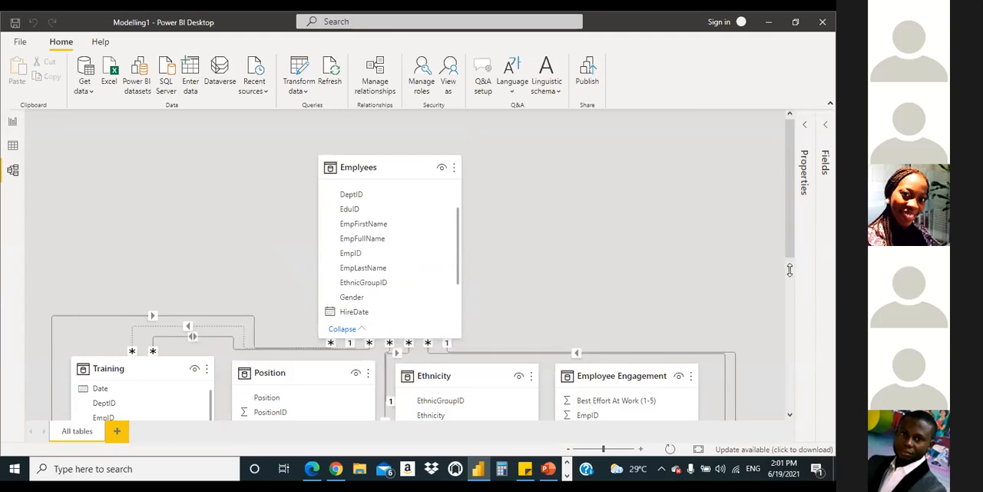
Step: Relate EmpID in the Emp Salary table to EmpID in the Emplyees table
{"action": "scroll", "coordinate": [635, 418], "scroll_direction": "down", "scroll_amount": 5}
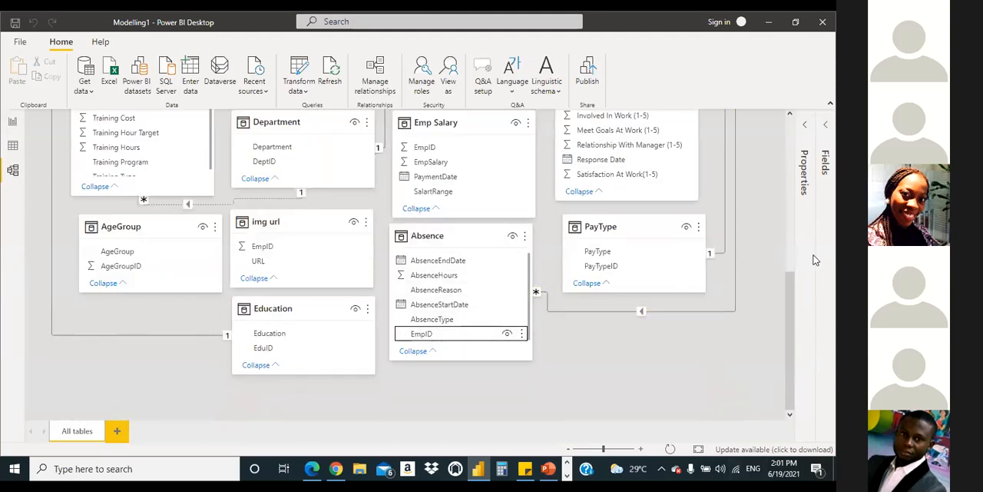
{"action": "scroll", "coordinate": [786, 309], "scroll_direction": "up", "scroll_amount": 5}
{"action": "scroll", "coordinate": [767, 421], "scroll_direction": "down", "scroll_amount": 5}
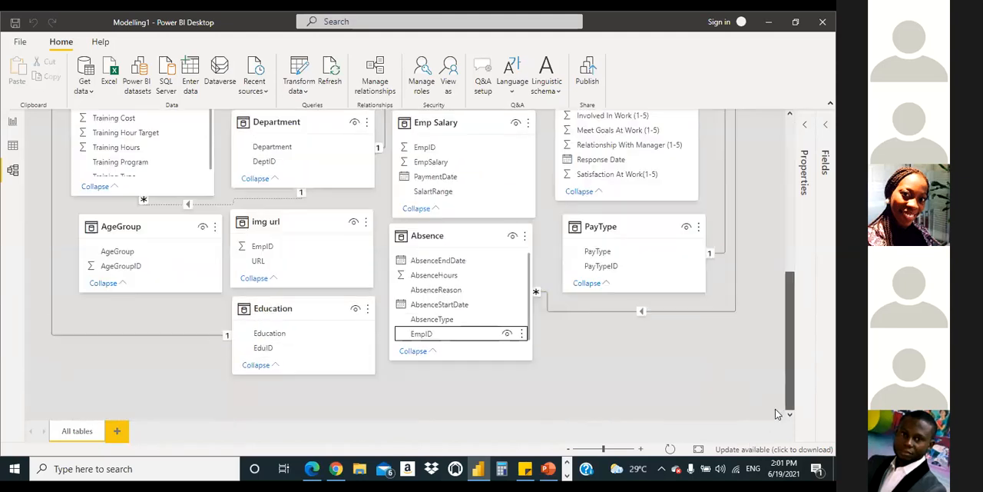
{"action": "scroll", "coordinate": [799, 380], "scroll_direction": "up", "scroll_amount": 3}
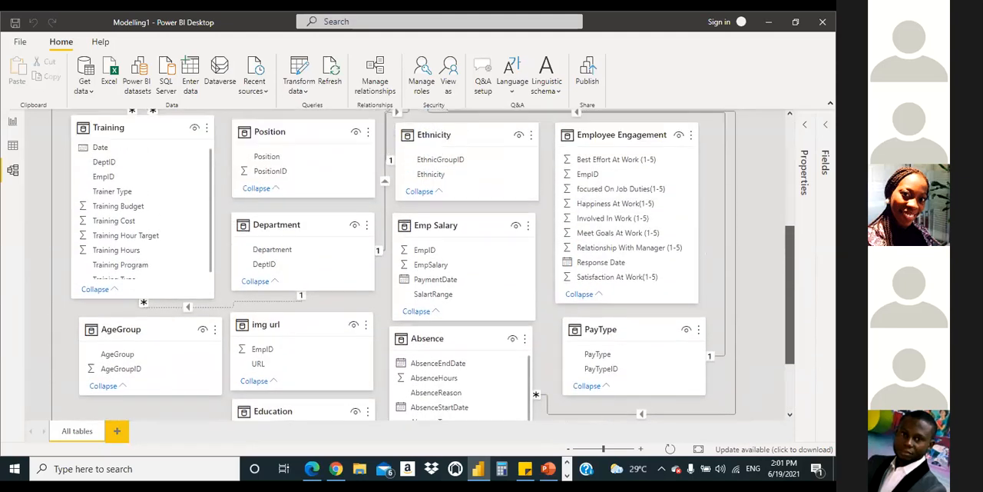
{"action": "scroll", "coordinate": [771, 259], "scroll_direction": "up", "scroll_amount": 7}
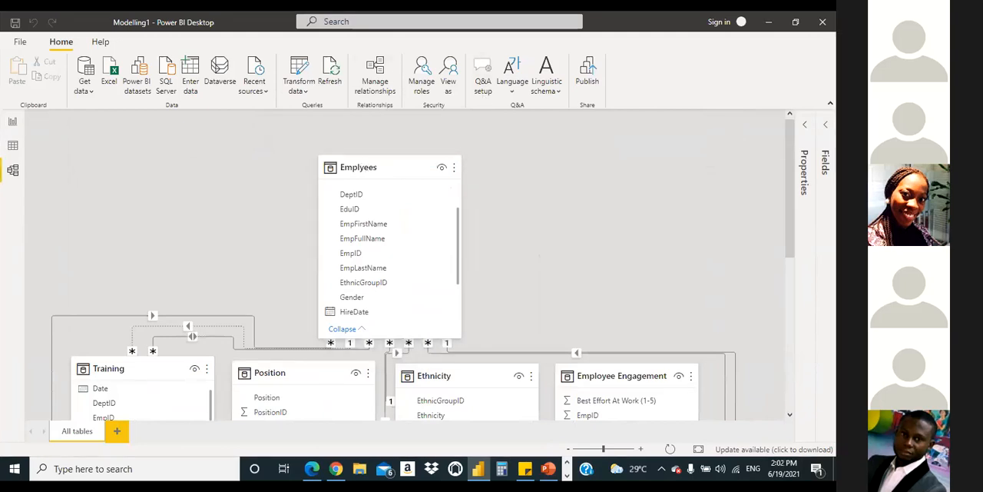
{"action": "left_click_drag", "start_coordinate": [790, 197], "coordinate": [791, 305]}
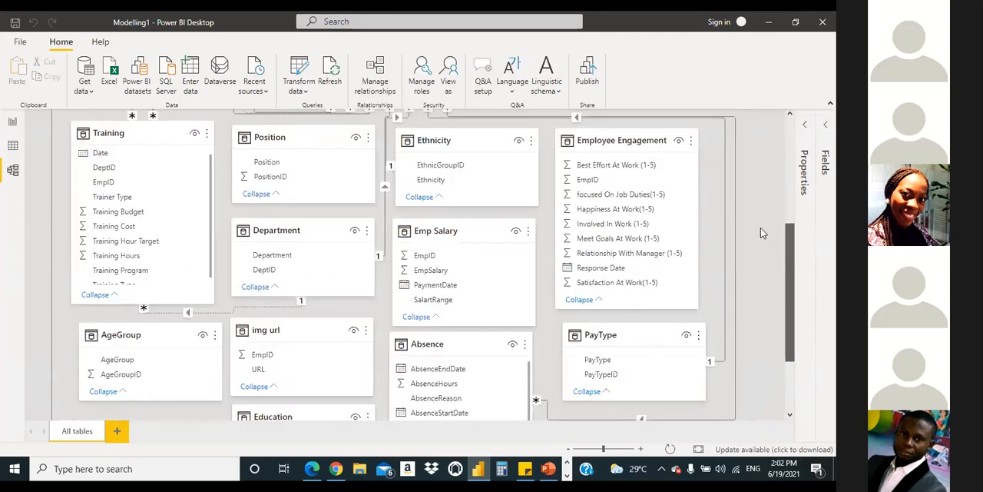
{"action": "scroll", "coordinate": [457, 384], "scroll_direction": "down", "scroll_amount": 1}
{"action": "scroll", "coordinate": [456, 373], "scroll_direction": "up", "scroll_amount": 5}
{"action": "left_click_drag", "start_coordinate": [459, 371], "coordinate": [406, 92]}
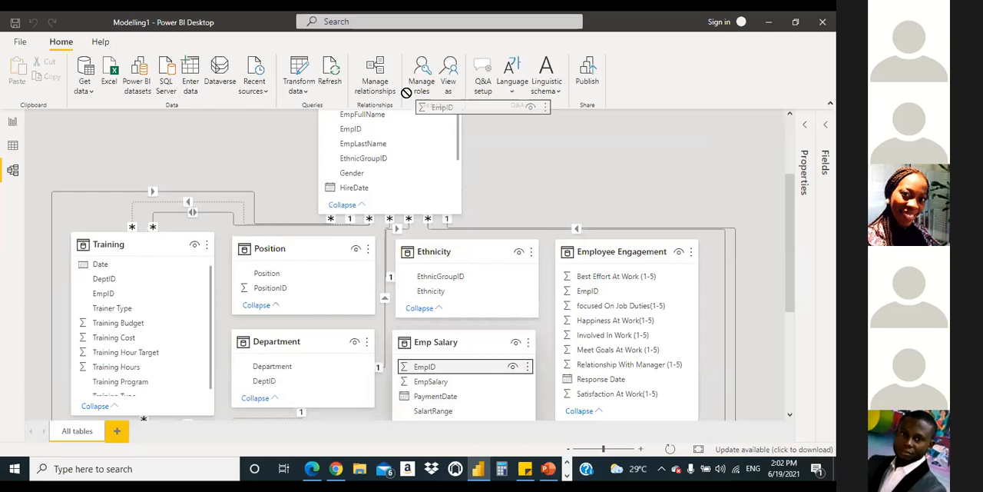
{"action": "left_click_drag", "start_coordinate": [406, 92], "coordinate": [360, 115]}
{"action": "left_click_drag", "start_coordinate": [453, 186], "coordinate": [552, 288]}
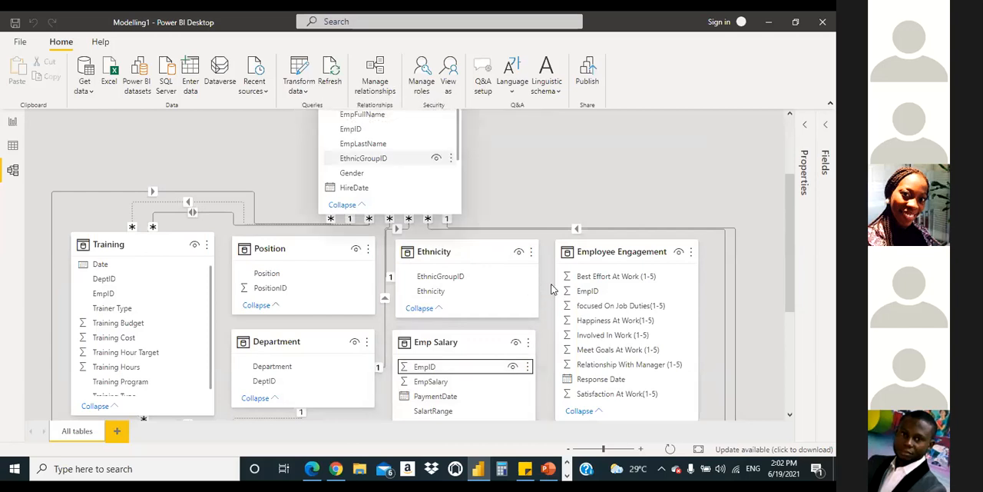
Step: Try to relate EmpID in Emplyees to EmpID in Emp Salary once more, and dismiss the message
{"action": "scroll", "coordinate": [553, 292], "scroll_direction": "down", "scroll_amount": 1}
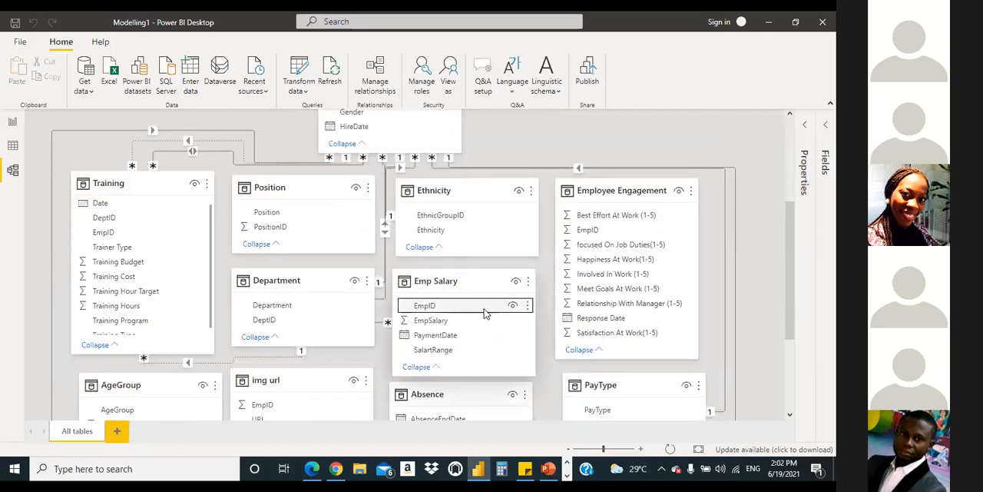
{"action": "scroll", "coordinate": [740, 276], "scroll_direction": "up", "scroll_amount": 1}
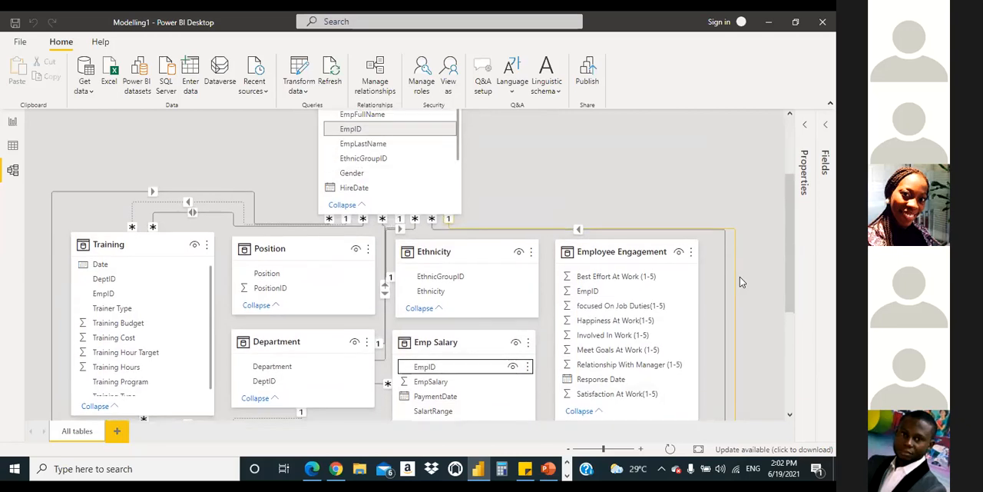
{"action": "scroll", "coordinate": [739, 283], "scroll_direction": "down", "scroll_amount": 1}
{"action": "scroll", "coordinate": [739, 282], "scroll_direction": "up", "scroll_amount": 2}
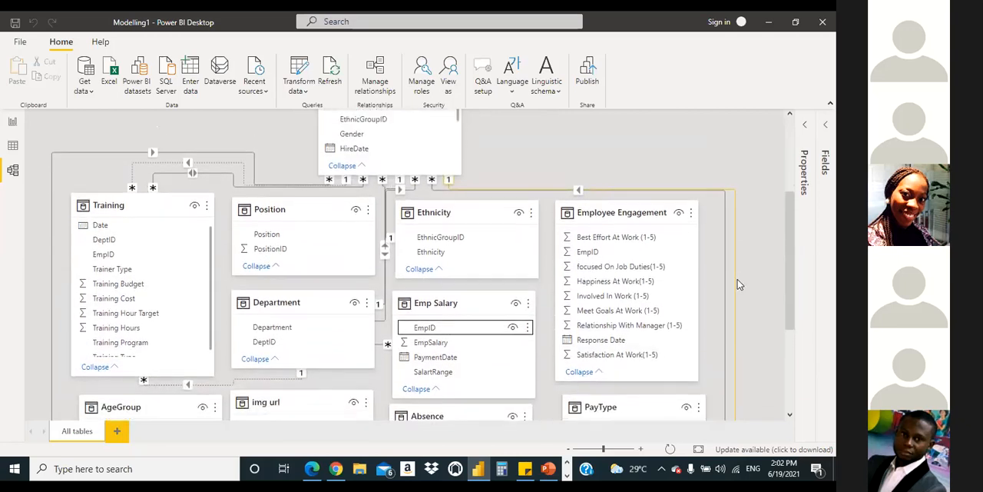
{"action": "left_click_drag", "start_coordinate": [388, 190], "coordinate": [449, 305]}
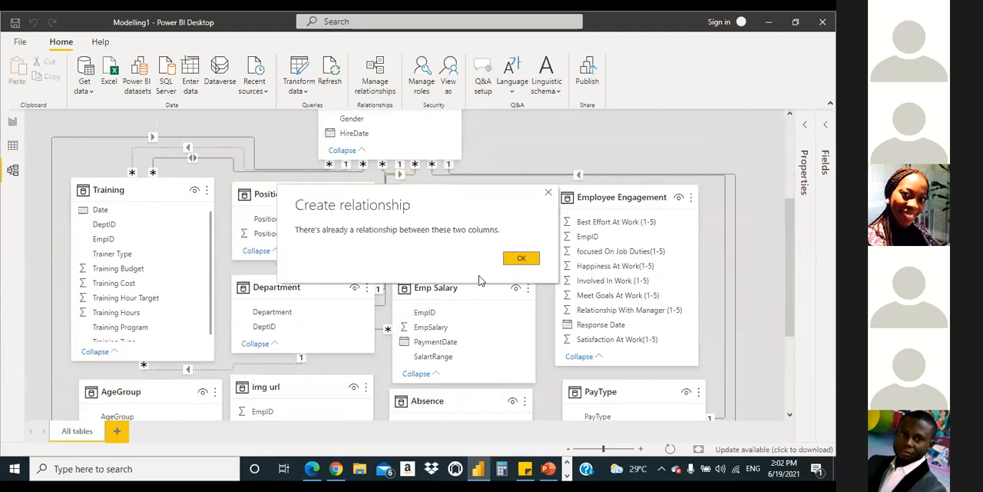
{"action": "left_click", "coordinate": [522, 261]}
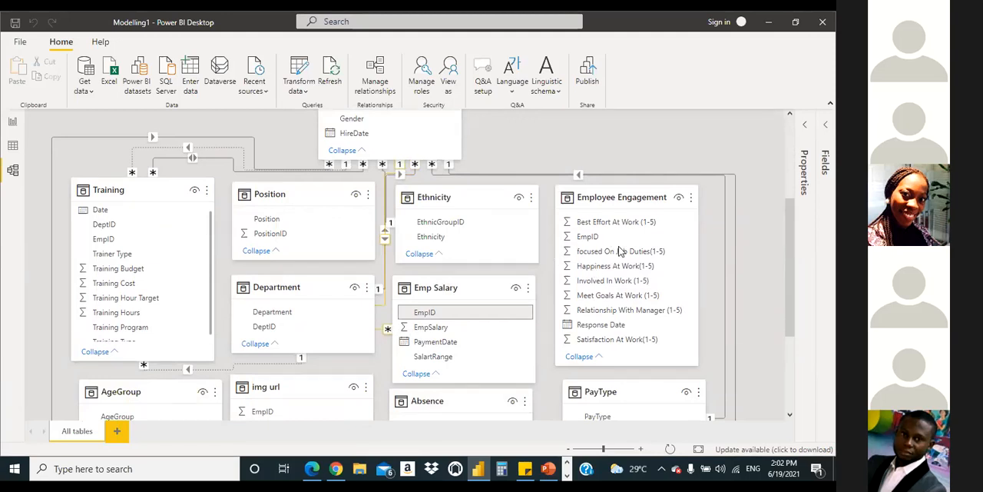
Step: Examine the model diagram from Emplyees down to Education, Absence and PayType, checking which tables are connected
{"action": "scroll", "coordinate": [538, 231], "scroll_direction": "up", "scroll_amount": 3}
{"action": "scroll", "coordinate": [475, 212], "scroll_direction": "down", "scroll_amount": 5}
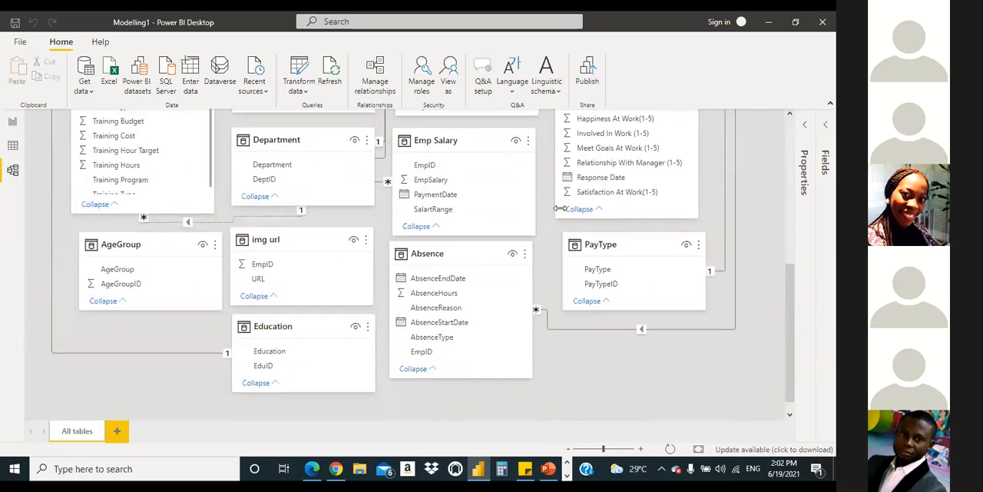
{"action": "scroll", "coordinate": [552, 230], "scroll_direction": "down", "scroll_amount": 1}
{"action": "scroll", "coordinate": [583, 246], "scroll_direction": "up", "scroll_amount": 4}
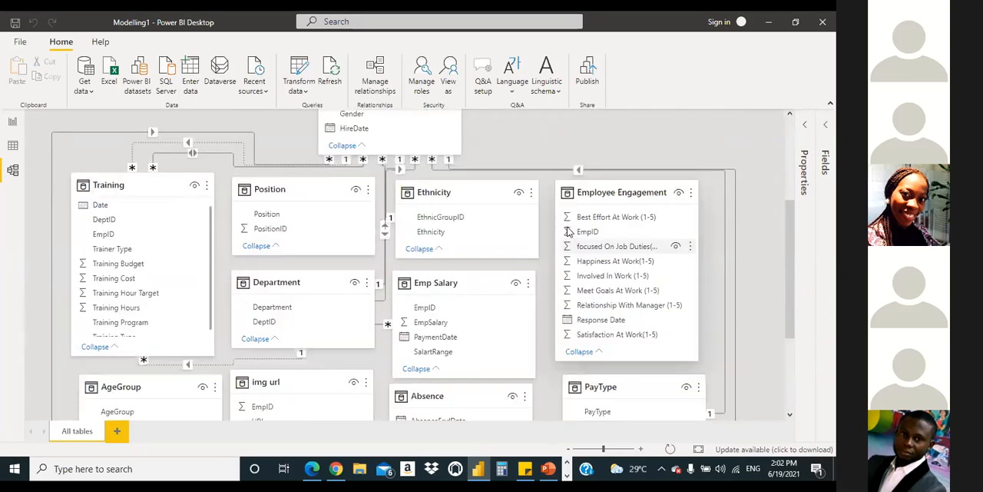
{"action": "scroll", "coordinate": [606, 244], "scroll_direction": "up", "scroll_amount": 2}
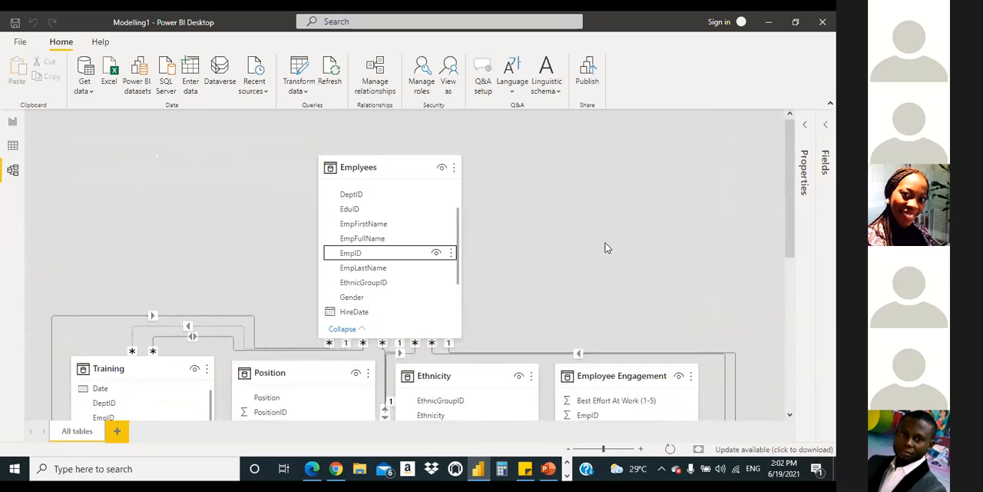
{"action": "scroll", "coordinate": [673, 223], "scroll_direction": "down", "scroll_amount": 4}
{"action": "scroll", "coordinate": [676, 223], "scroll_direction": "up", "scroll_amount": 4}
{"action": "scroll", "coordinate": [684, 211], "scroll_direction": "down", "scroll_amount": 1}
{"action": "scroll", "coordinate": [776, 223], "scroll_direction": "down", "scroll_amount": 3}
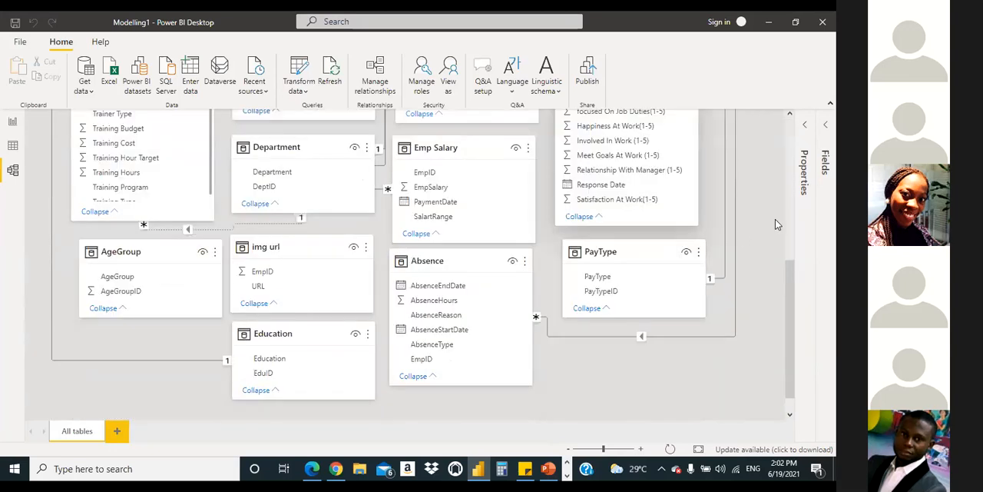
{"action": "scroll", "coordinate": [792, 232], "scroll_direction": "up", "scroll_amount": 4}
{"action": "scroll", "coordinate": [377, 130], "scroll_direction": "down", "scroll_amount": 2}
{"action": "scroll", "coordinate": [377, 131], "scroll_direction": "down", "scroll_amount": 1}
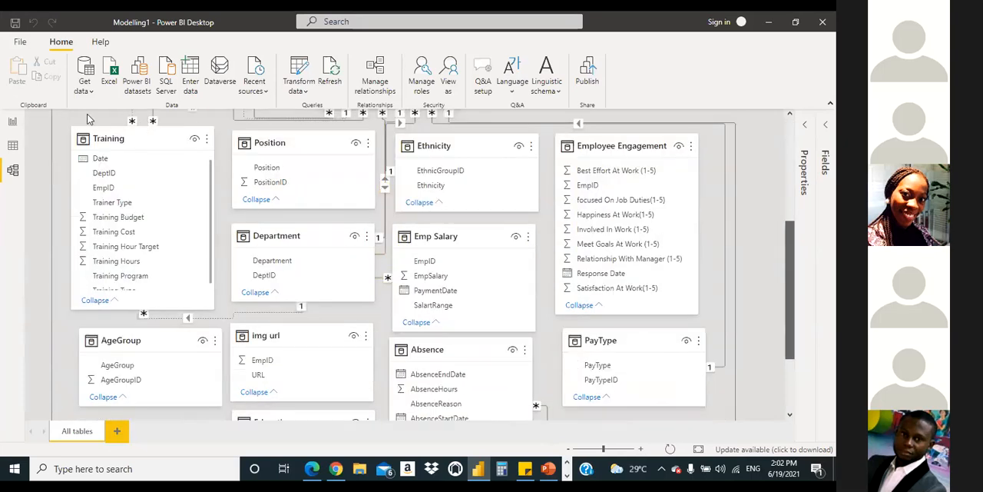
{"action": "scroll", "coordinate": [376, 131], "scroll_direction": "up", "scroll_amount": 3}
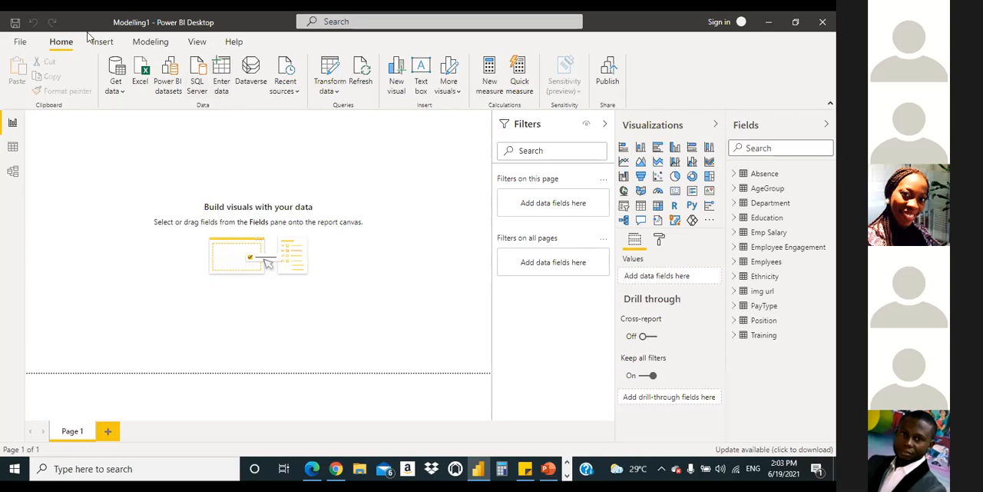
Step: Create a manually entered table from the report view and name it #DAX FORMULAS
{"action": "left_click", "coordinate": [8, 123]}
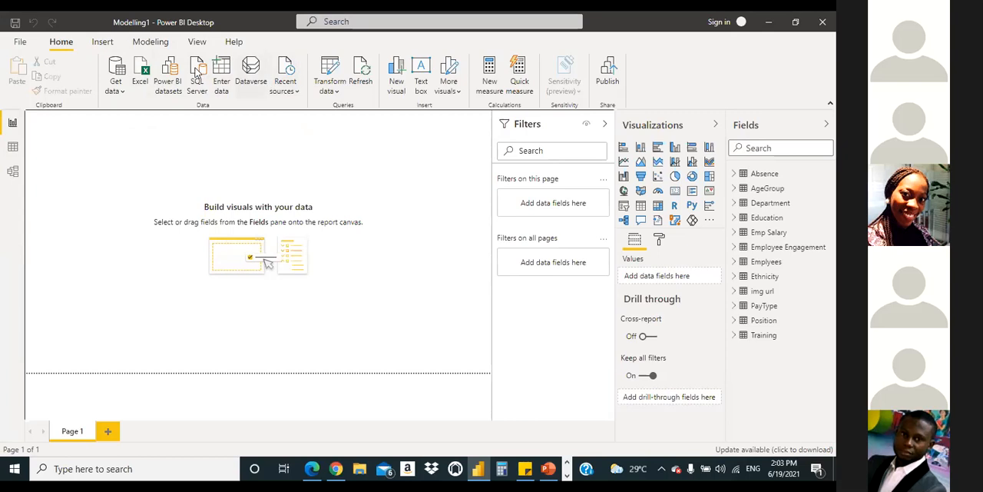
{"action": "left_click", "coordinate": [220, 73]}
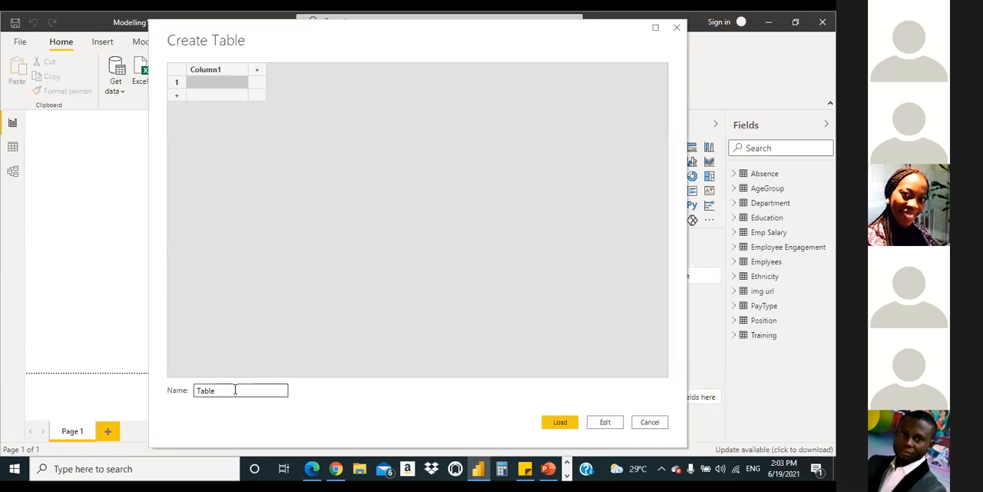
{"action": "left_click", "coordinate": [220, 390]}
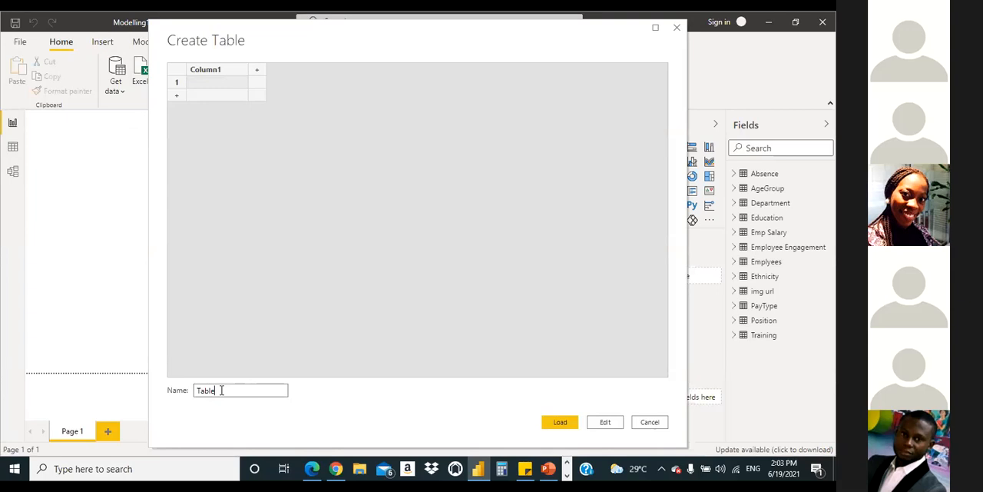
{"action": "key", "text": "BackSpace"}
{"action": "key", "text": "BackSpace"}
{"action": "key", "text": "BackSpace"}
{"action": "key", "text": "BackSpace"}
{"action": "type", "text": "ORMULAS"}
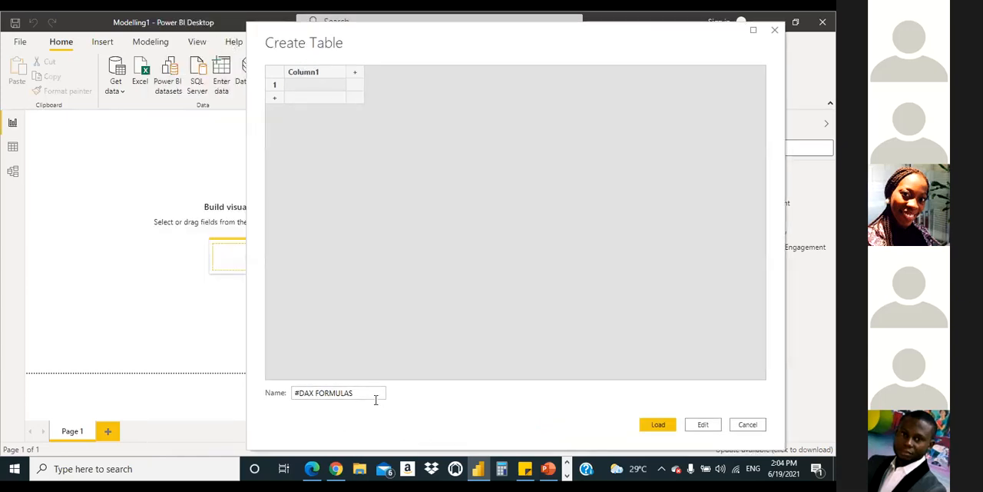
Step: Load the #DAX FORMULAS table into the model and check its contents in the field list
{"action": "left_click", "coordinate": [304, 393]}
{"action": "left_click_drag", "start_coordinate": [477, 51], "coordinate": [450, 51]}
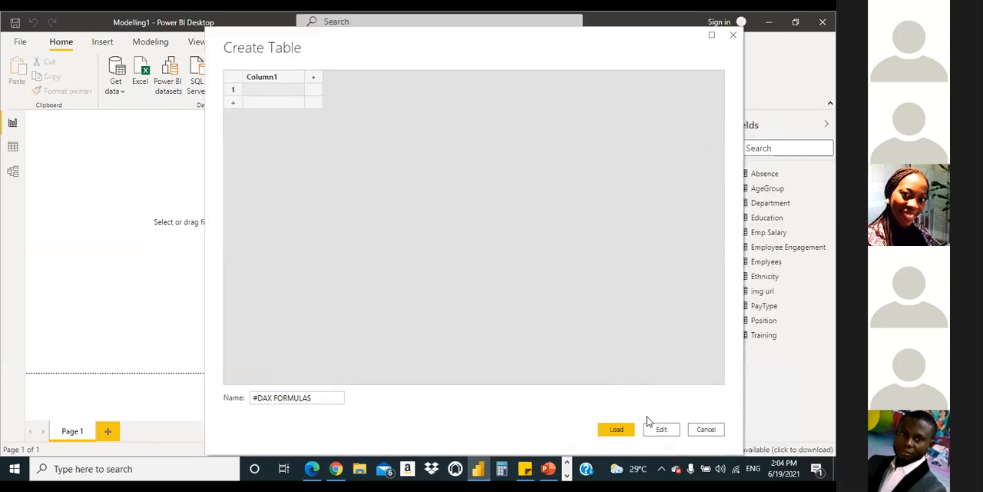
{"action": "left_click", "coordinate": [327, 398]}
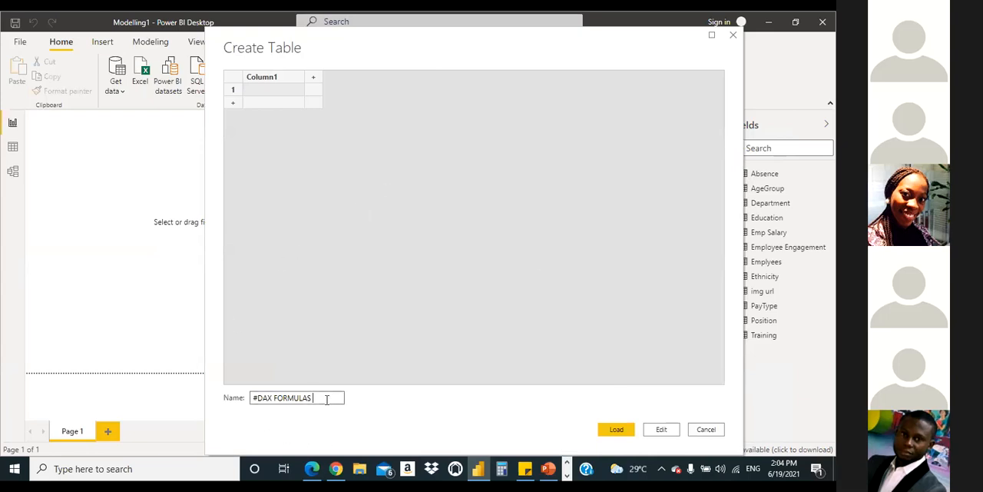
{"action": "left_click", "coordinate": [610, 434]}
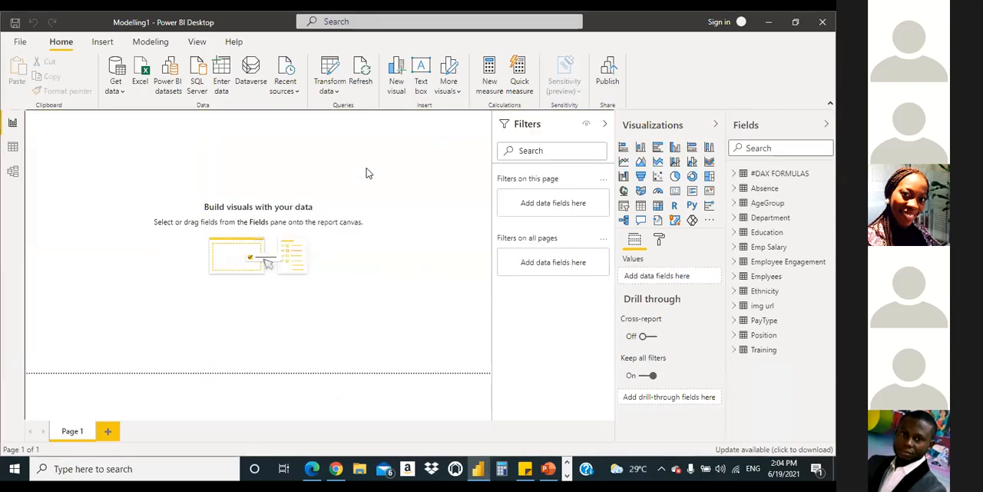
{"action": "left_click", "coordinate": [734, 173]}
{"action": "left_click", "coordinate": [734, 175]}
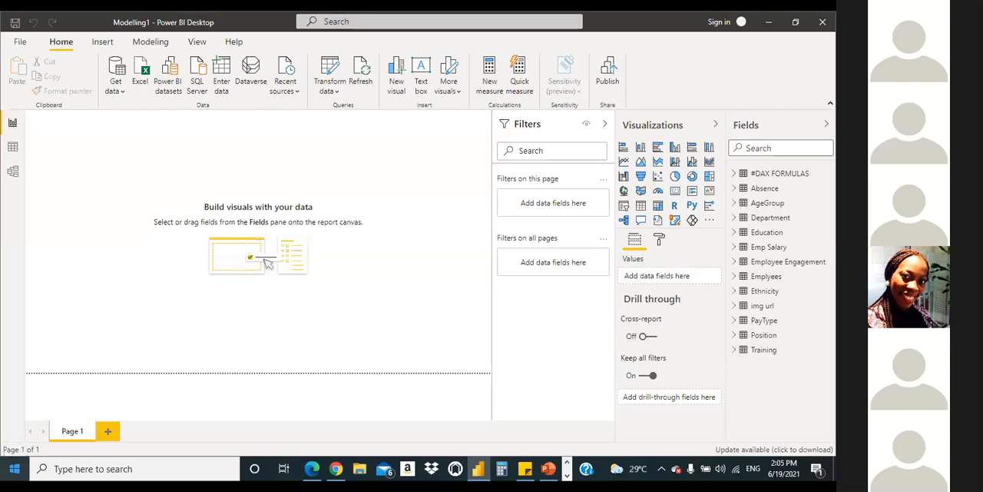
{"action": "left_click", "coordinate": [543, 307]}
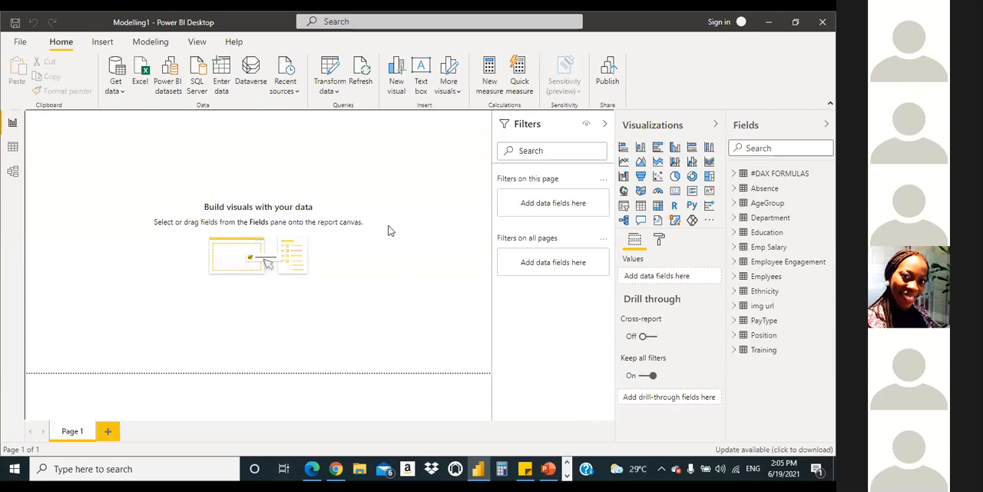
{"action": "left_click_drag", "start_coordinate": [401, 209], "coordinate": [443, 414]}
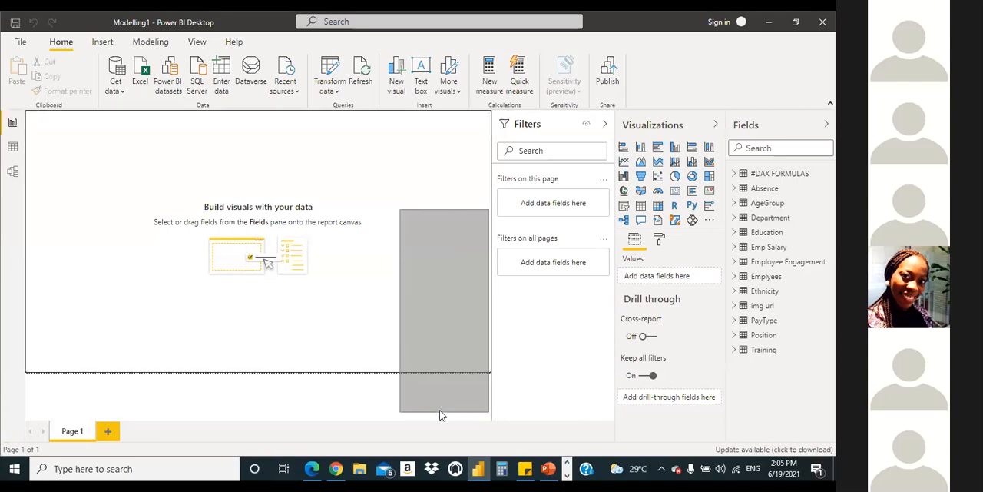
{"action": "left_click_drag", "start_coordinate": [133, 180], "coordinate": [428, 333]}
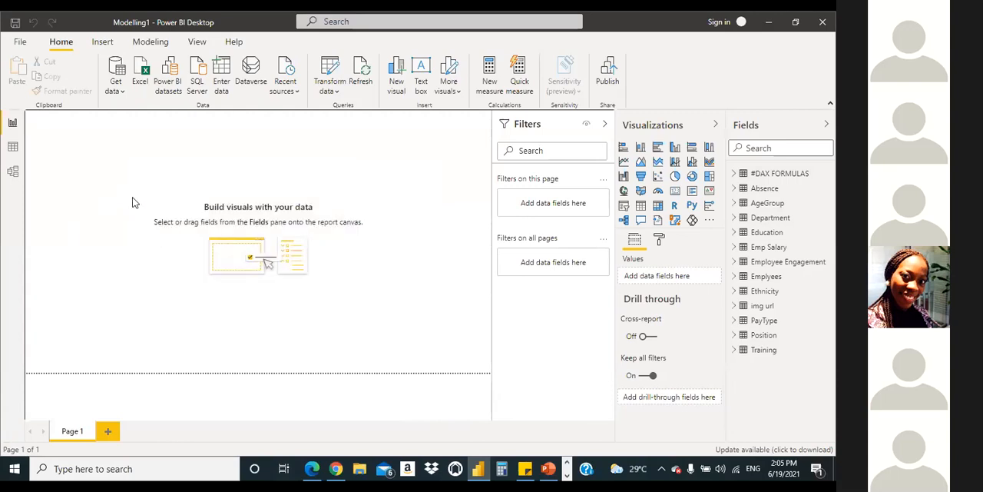
{"action": "left_click_drag", "start_coordinate": [100, 172], "coordinate": [356, 321]}
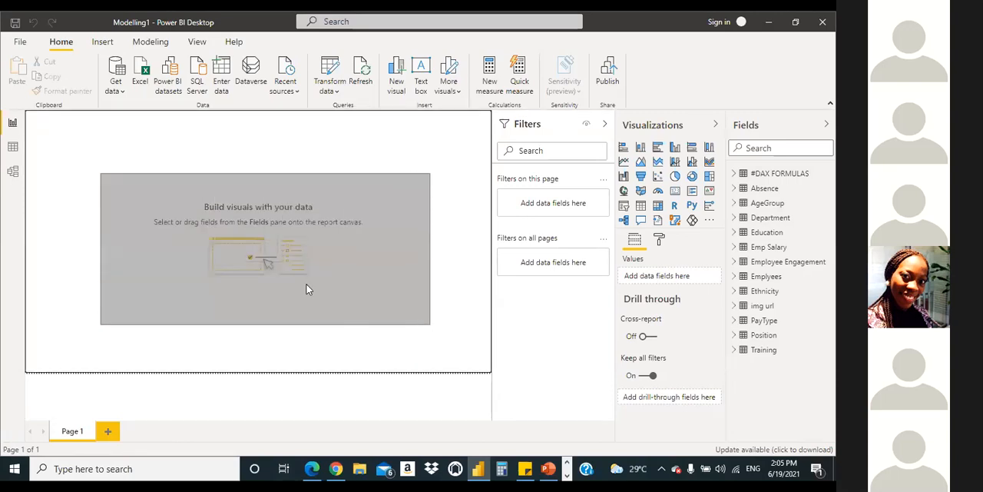
{"action": "left_click_drag", "start_coordinate": [149, 183], "coordinate": [364, 279]}
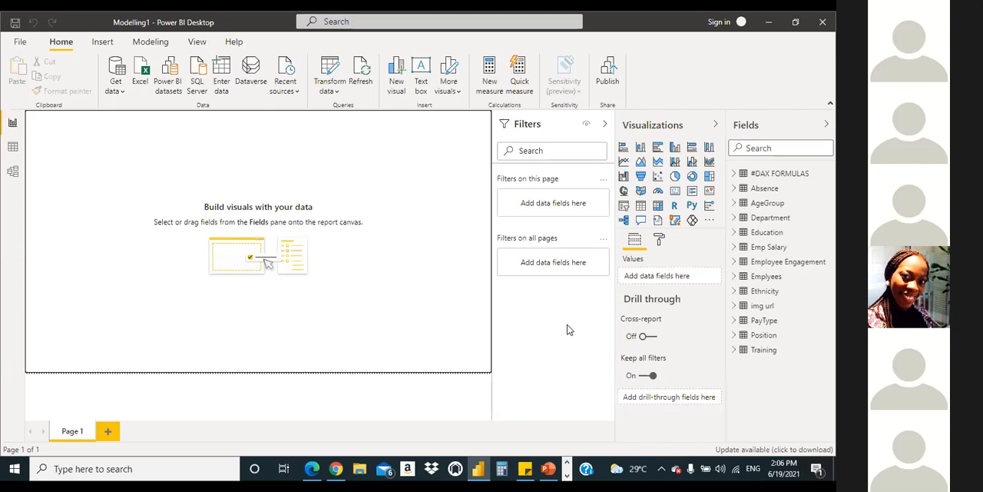
Step: Examine the model diagram's tables and relationship lines, from Emplyees down to Education, Absence and PayType
{"action": "left_click", "coordinate": [11, 173]}
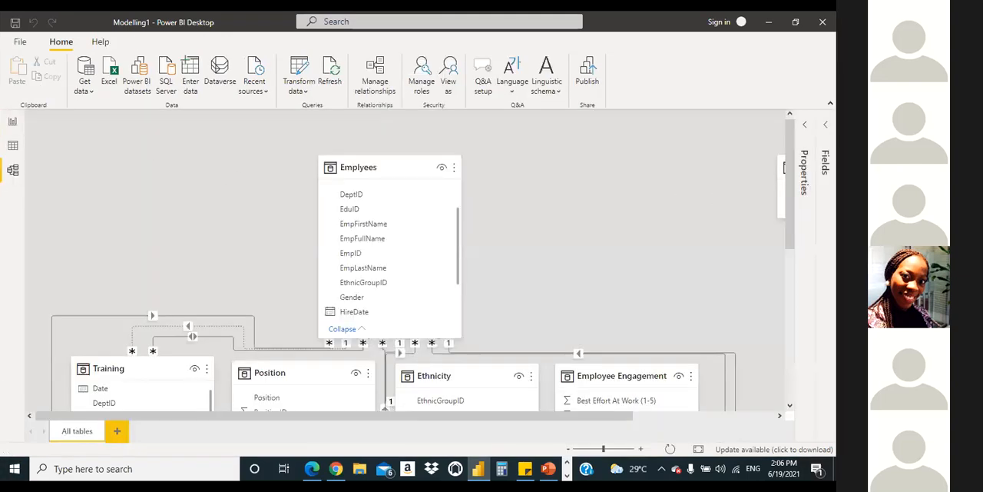
{"action": "left_click_drag", "start_coordinate": [788, 185], "coordinate": [644, 159]}
{"action": "left_click_drag", "start_coordinate": [792, 171], "coordinate": [790, 198]}
{"action": "left_click_drag", "start_coordinate": [790, 230], "coordinate": [795, 121]}
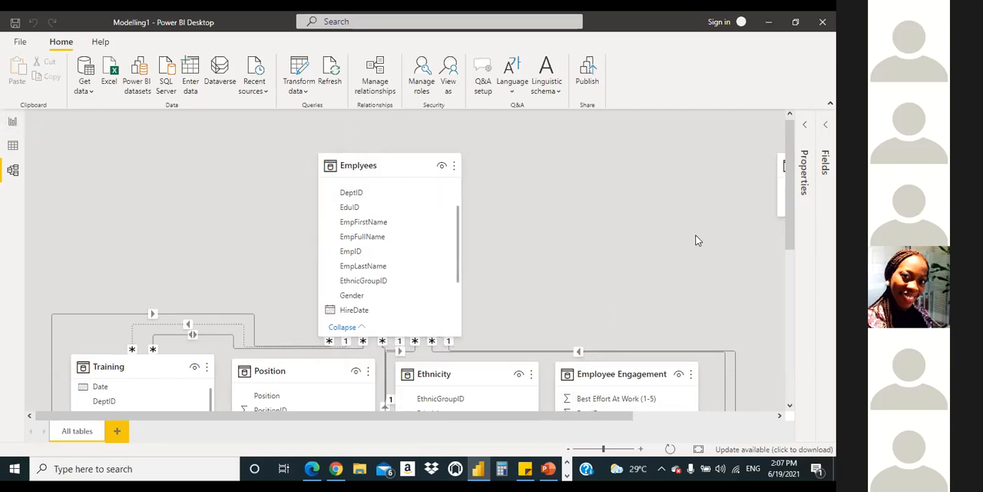
{"action": "left_click_drag", "start_coordinate": [790, 222], "coordinate": [757, 181]}
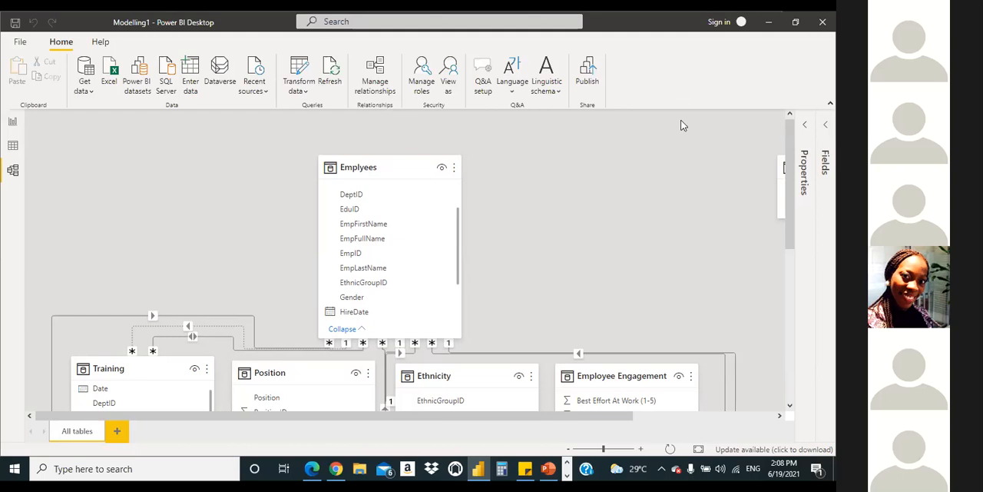
{"action": "scroll", "coordinate": [684, 160], "scroll_direction": "down", "scroll_amount": 1}
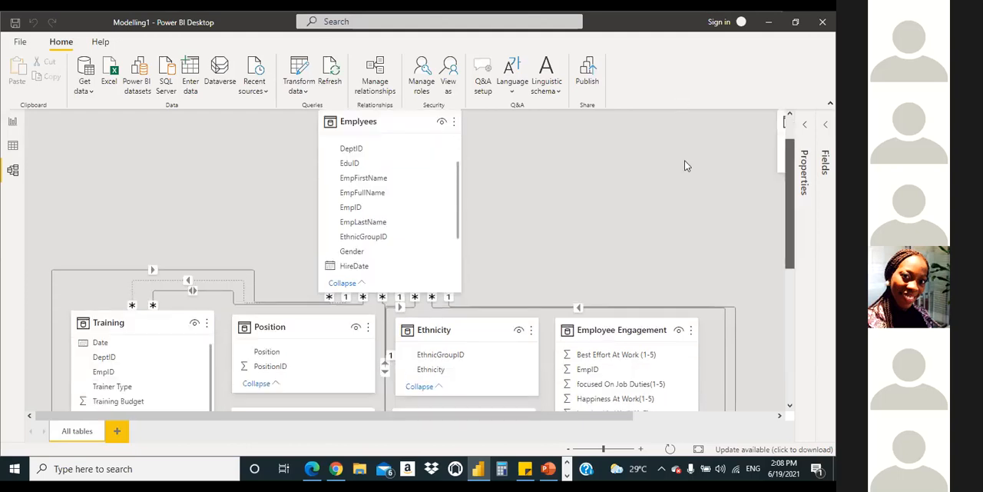
{"action": "scroll", "coordinate": [685, 160], "scroll_direction": "up", "scroll_amount": 1}
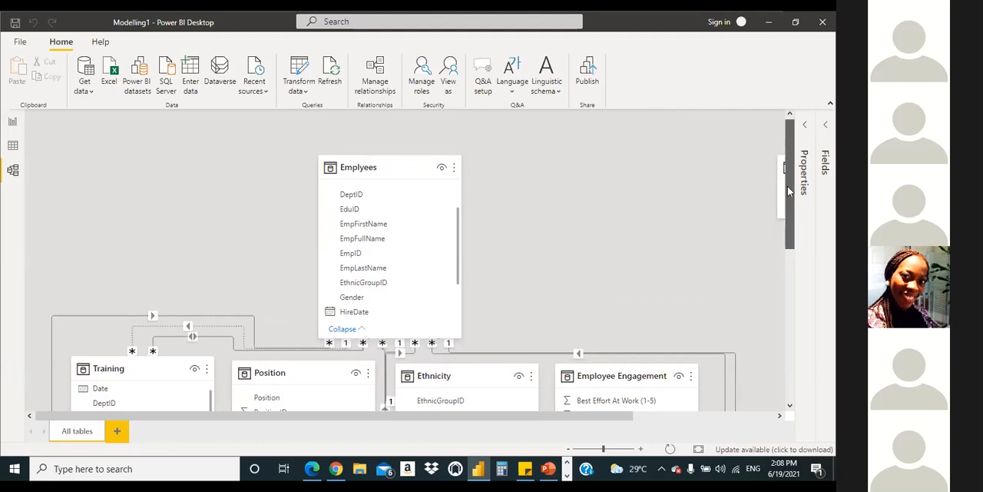
{"action": "scroll", "coordinate": [787, 186], "scroll_direction": "down", "scroll_amount": 5}
{"action": "scroll", "coordinate": [619, 167], "scroll_direction": "up", "scroll_amount": 5}
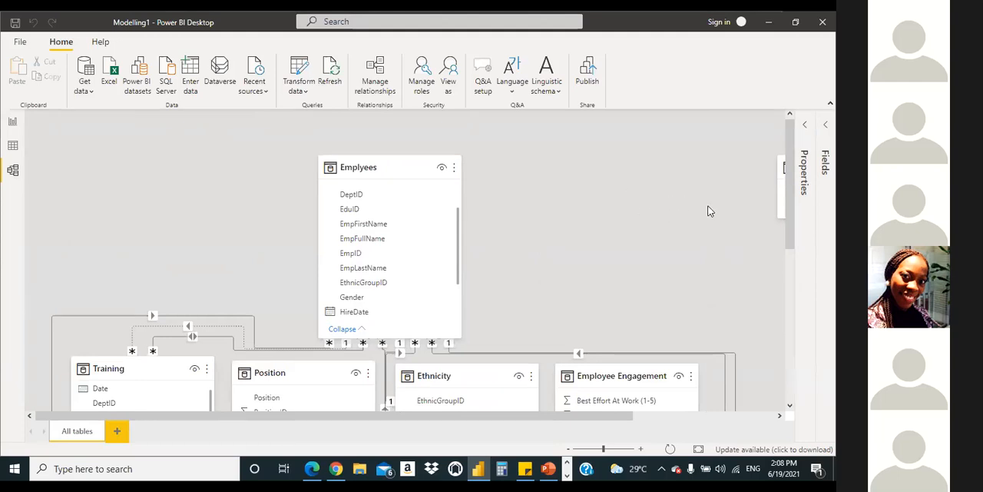
{"action": "left_click_drag", "start_coordinate": [794, 201], "coordinate": [784, 169]}
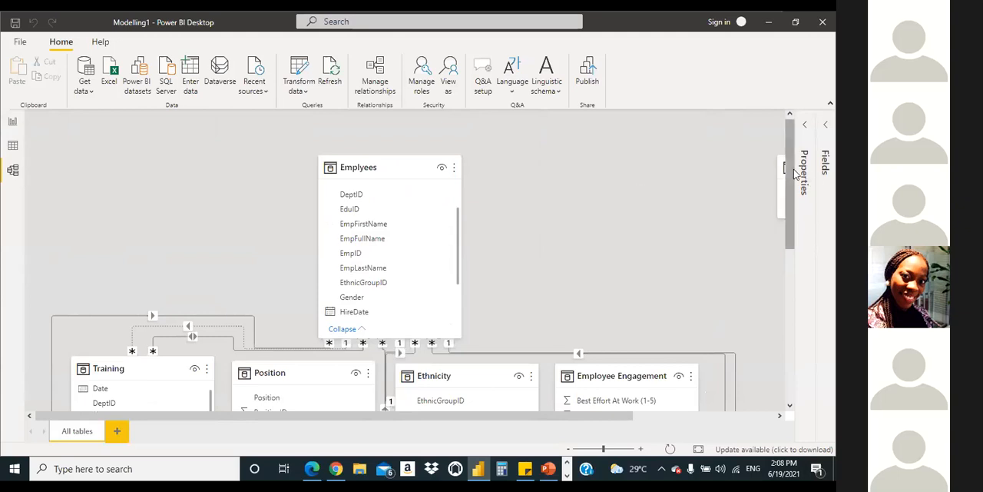
{"action": "scroll", "coordinate": [766, 320], "scroll_direction": "down", "scroll_amount": 5}
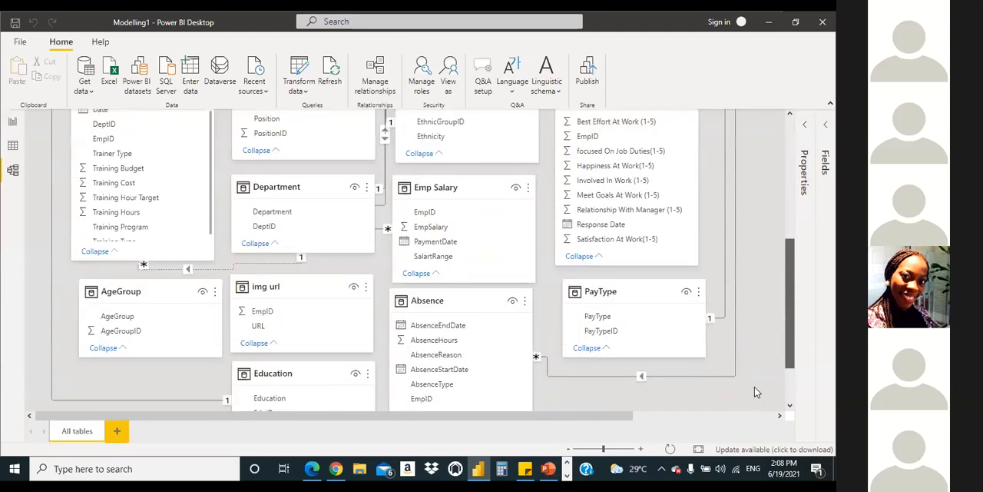
{"action": "scroll", "coordinate": [773, 230], "scroll_direction": "up", "scroll_amount": 3}
{"action": "scroll", "coordinate": [772, 225], "scroll_direction": "up", "scroll_amount": 4}
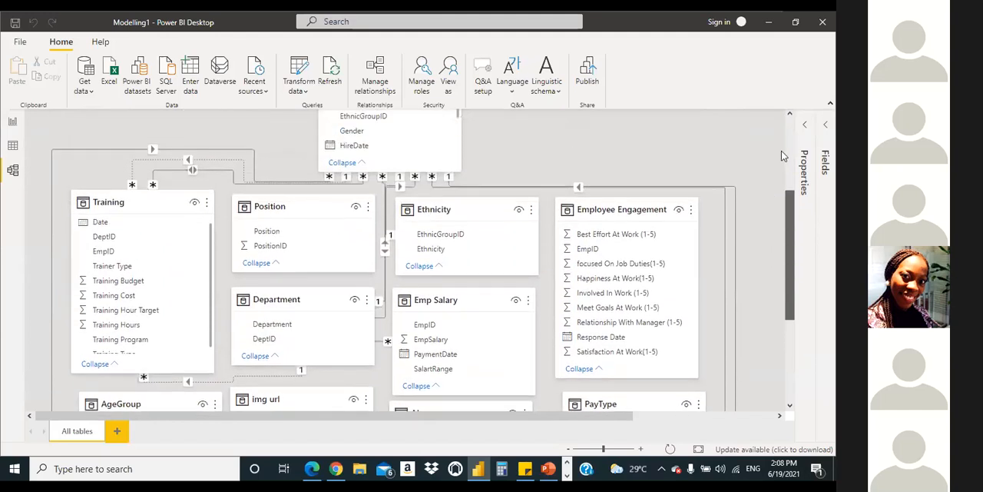
{"action": "scroll", "coordinate": [797, 206], "scroll_direction": "down", "scroll_amount": 2}
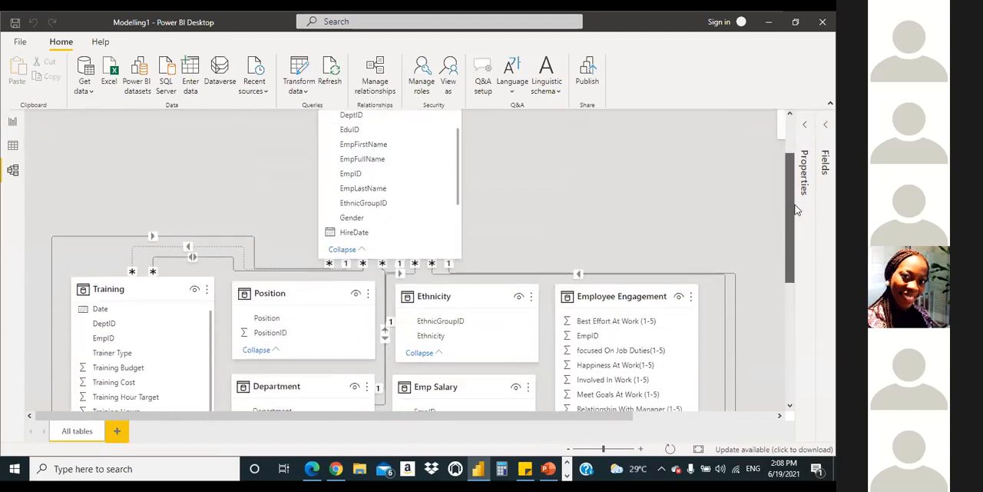
{"action": "scroll", "coordinate": [798, 304], "scroll_direction": "down", "scroll_amount": 1}
{"action": "scroll", "coordinate": [800, 231], "scroll_direction": "down", "scroll_amount": 5}
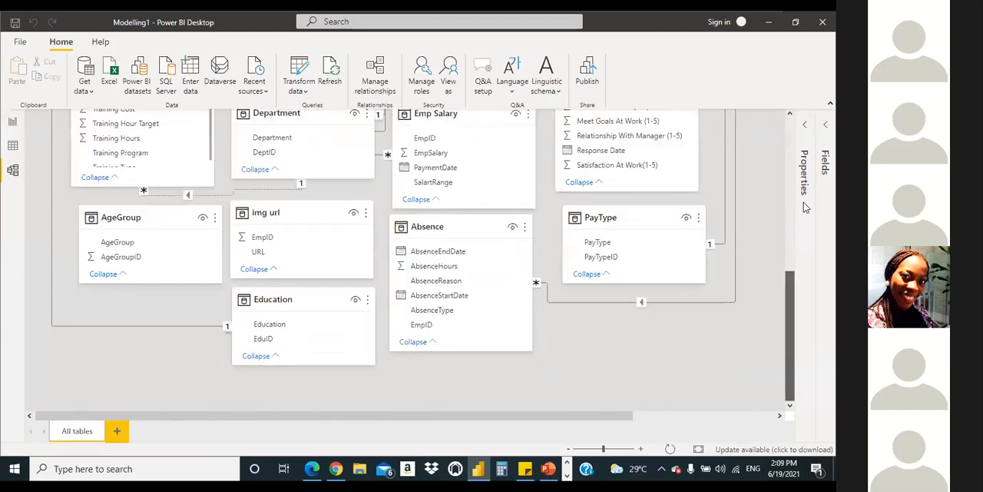
{"action": "scroll", "coordinate": [791, 149], "scroll_direction": "up", "scroll_amount": 7}
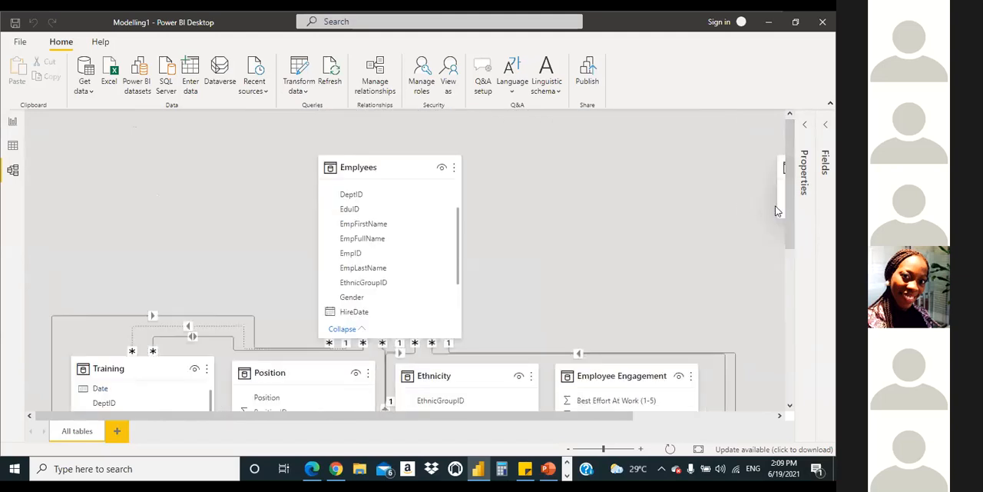
Step: Move the #DAX FORMULAS table beside the Emplyees table in the model diagram
{"action": "left_click_drag", "start_coordinate": [783, 164], "coordinate": [516, 164]}
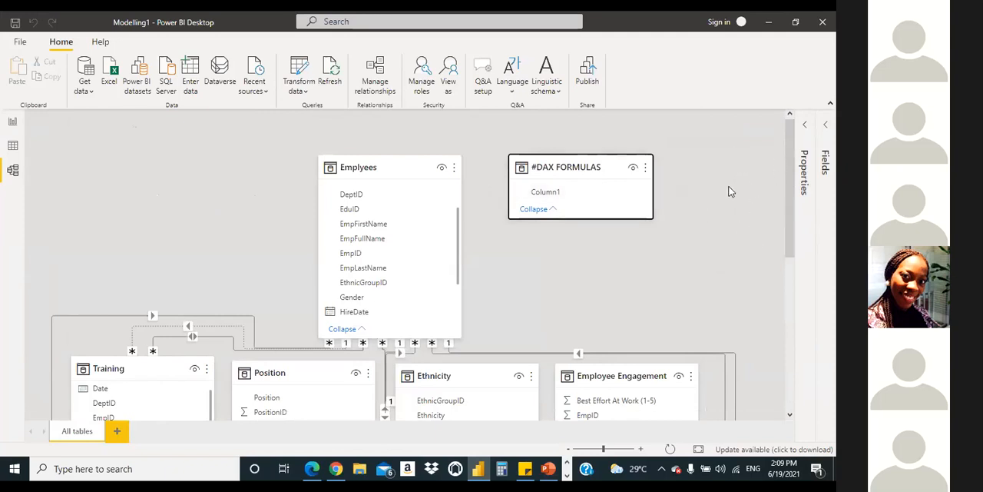
{"action": "scroll", "coordinate": [695, 199], "scroll_direction": "down", "scroll_amount": 1}
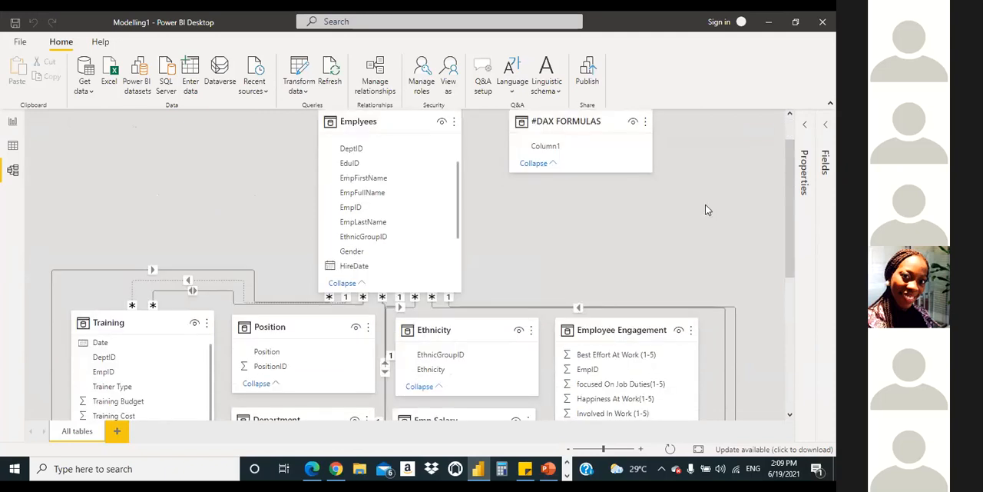
{"action": "scroll", "coordinate": [792, 205], "scroll_direction": "up", "scroll_amount": 1}
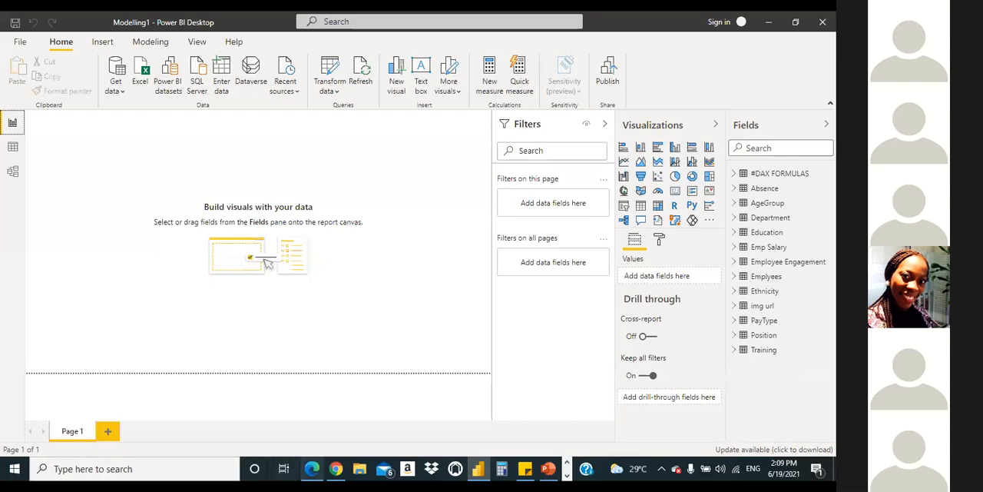
Step: Review the sample dashboard in Modelling1 - Copy.pdf in the browser, and return to the blank report page in Power BI Desktop
{"action": "left_click", "coordinate": [311, 469]}
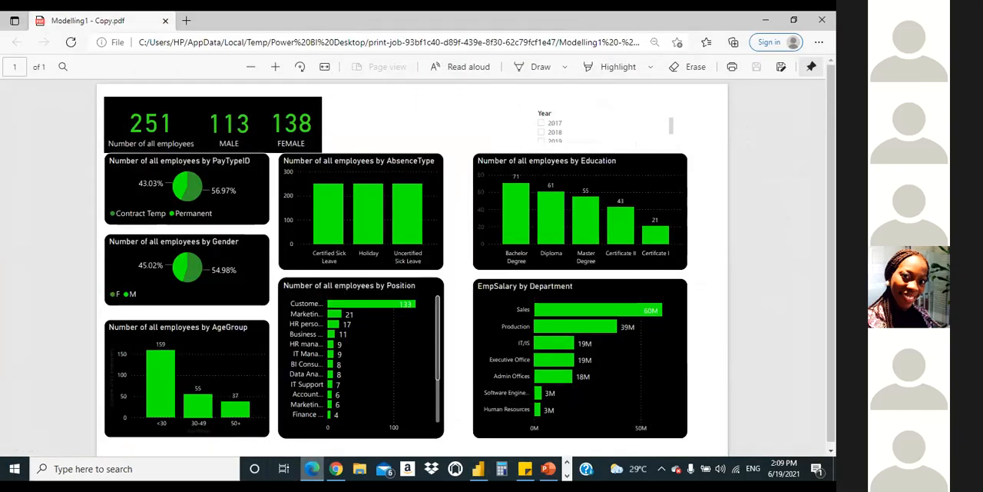
{"action": "left_click", "coordinate": [312, 470]}
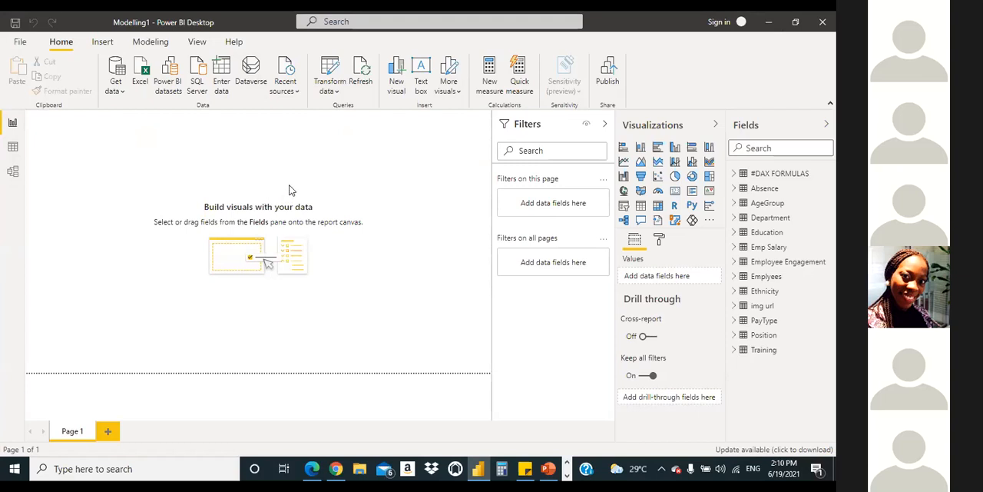
{"action": "left_click", "coordinate": [263, 151]}
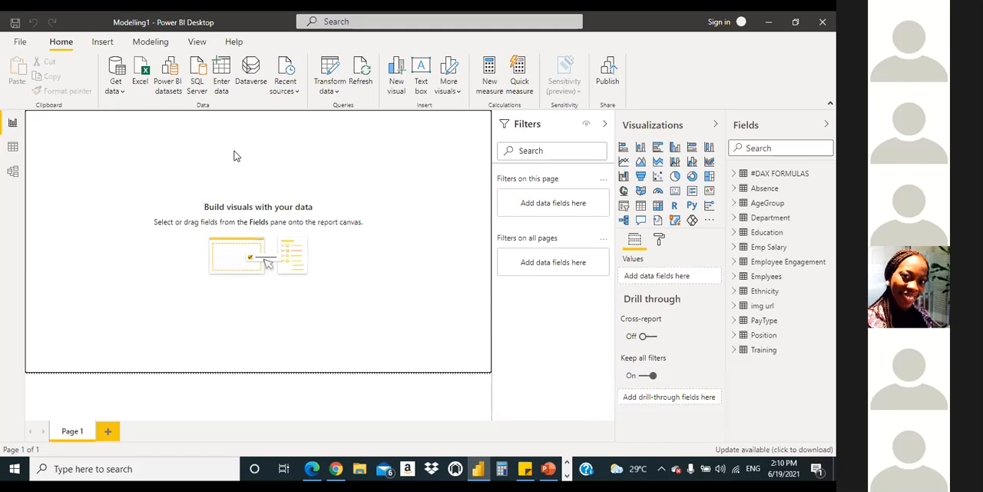
Step: Add a new measure to the #DAX FORMULAS table and clear its default formula text
{"action": "left_click", "coordinate": [734, 174]}
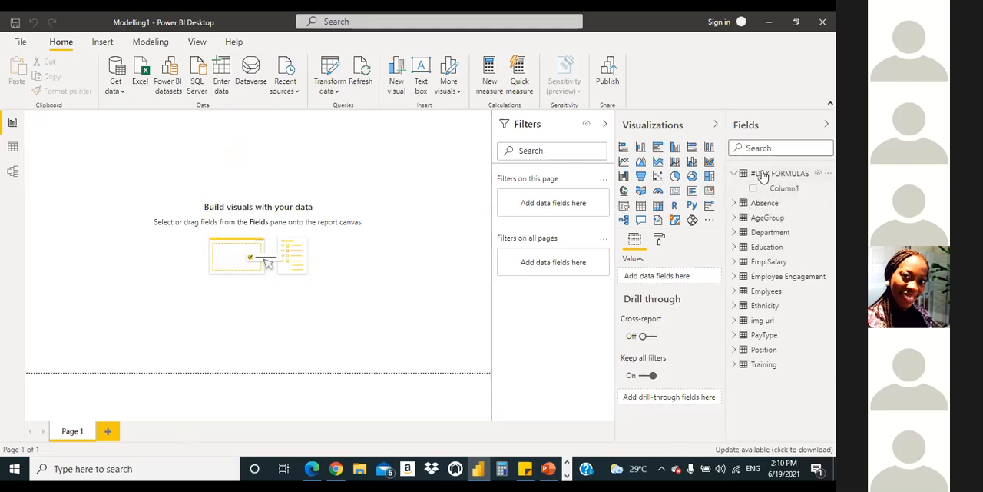
{"action": "left_click", "coordinate": [762, 174]}
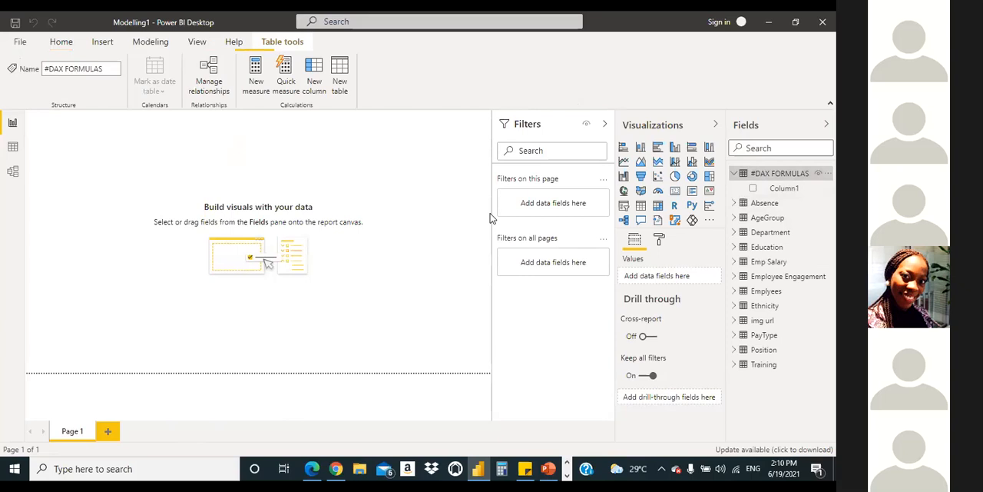
{"action": "left_click", "coordinate": [249, 83]}
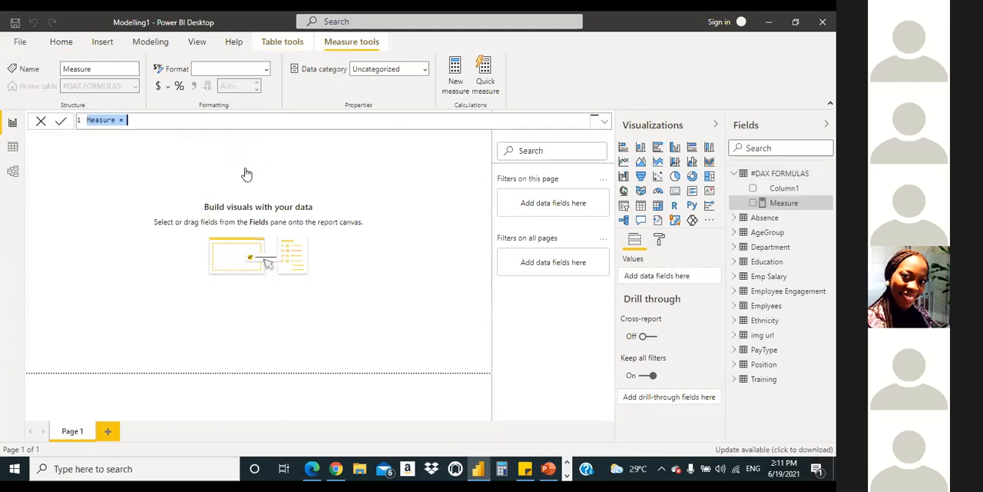
{"action": "left_click", "coordinate": [155, 119]}
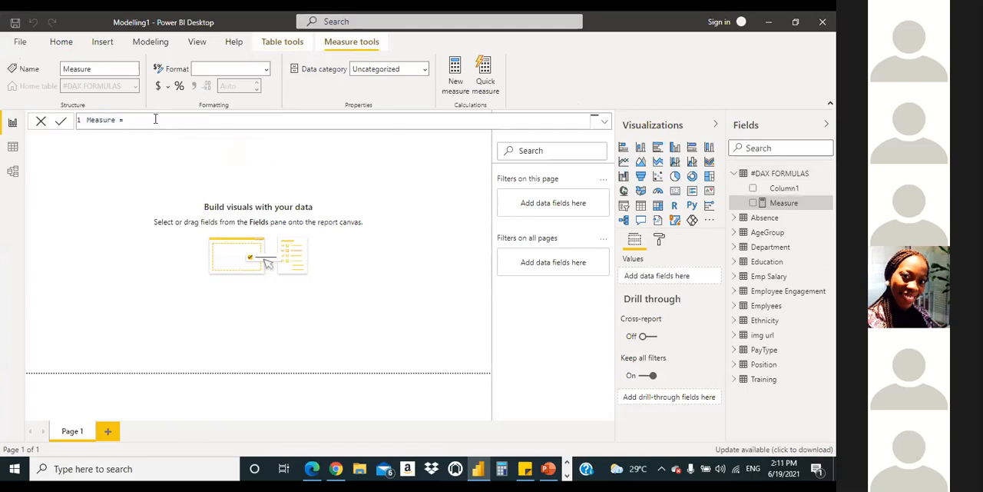
{"action": "key", "text": "BackSpace"}
{"action": "key", "text": "BackSpace"}
{"action": "key", "text": "BackSpace"}
{"action": "key", "text": "BackSpace"}
{"action": "key", "text": "BackSpace"}
{"action": "key", "text": "BackSpace"}
{"action": "key", "text": "BackSpace"}
{"action": "key", "text": "BackSpace"}
{"action": "key", "text": "BackSpace"}
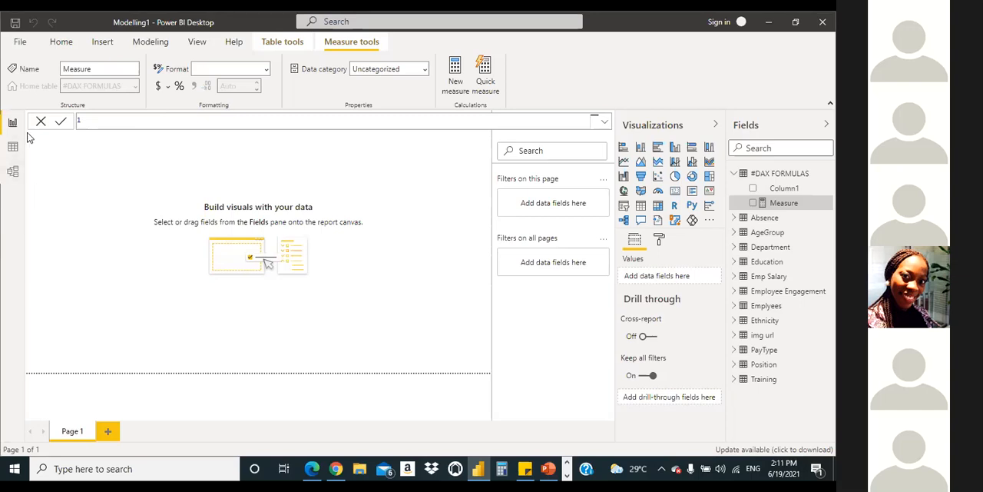
Step: Name the new measure TOTAL NUMBER OF ALL EMPLOYEES, followed by an equals sign
{"action": "type", "text": "NUMBER"}
{"action": "key", "text": "BackSpace"}
{"action": "key", "text": "BackSpace"}
{"action": "key", "text": "BackSpace"}
{"action": "key", "text": "BackSpace"}
{"action": "key", "text": "BackSpace"}
{"action": "key", "text": "BackSpace"}
{"action": "type", "text": "TOTAL NUMBER OF ALL"}
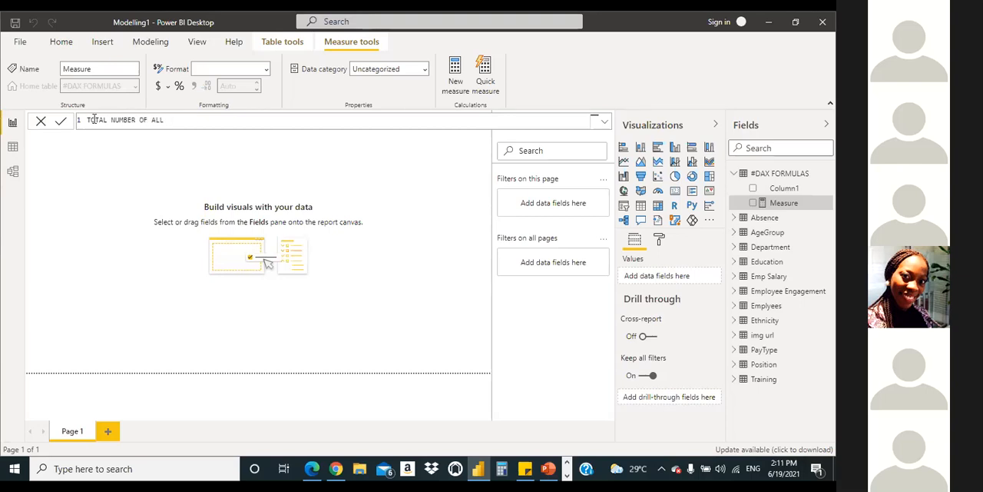
{"action": "type", "text": " EMPLOYEES ="}
Step: Insert the DISTINCTCOUNT function as the start of the TOTAL NUMBER OF ALL EMPLOYEES expression
{"action": "type", "text": "DIS"}
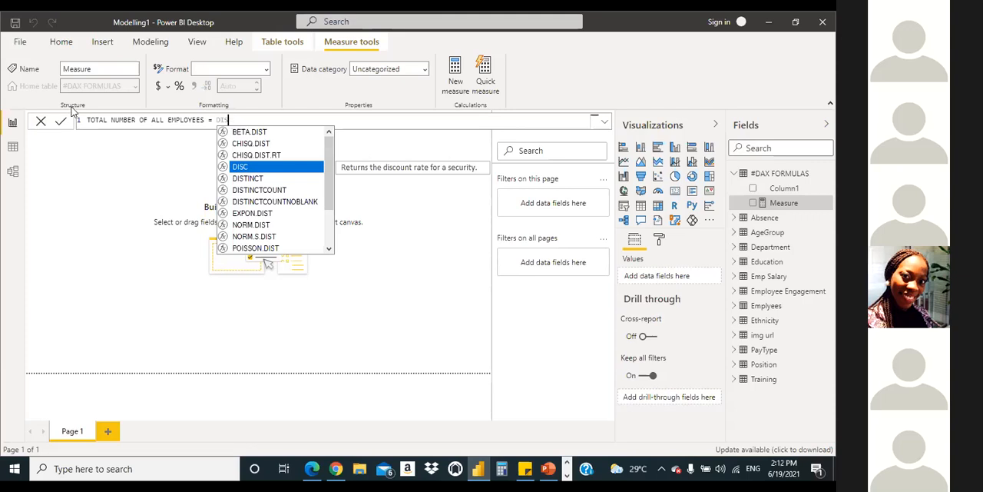
{"action": "key", "text": "Escape"}
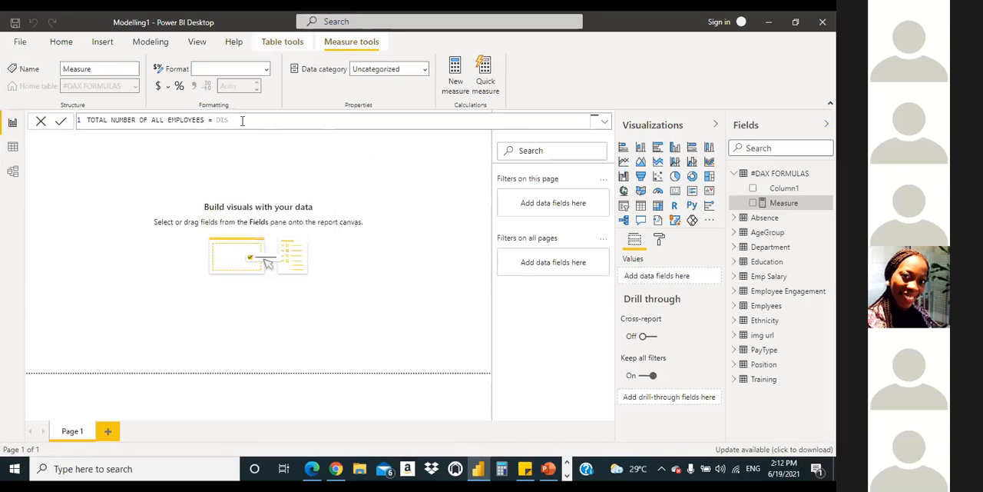
{"action": "key", "text": "BackSpace"}
{"action": "type", "text": "S"}
{"action": "left_click", "coordinate": [143, 15]}
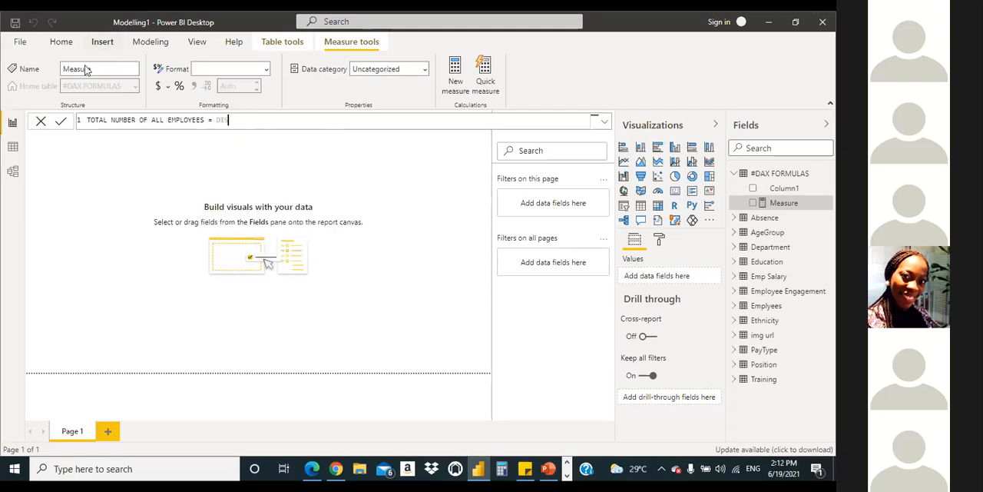
{"action": "type", "text": "T"}
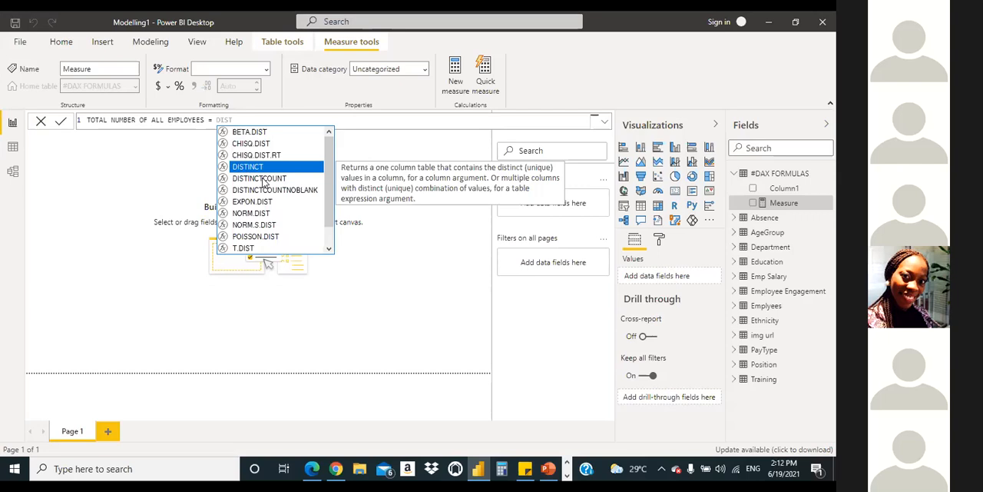
{"action": "left_click", "coordinate": [261, 179]}
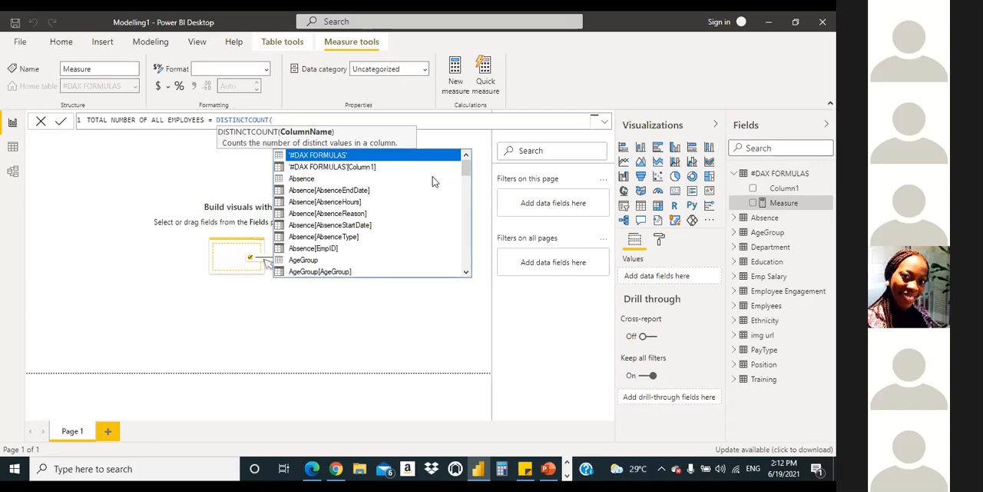
Step: Complete the DISTINCTCOUNT formula with Emplyees[EmpID], commit the measure and deselect it
{"action": "type", "text": "EmpID"}
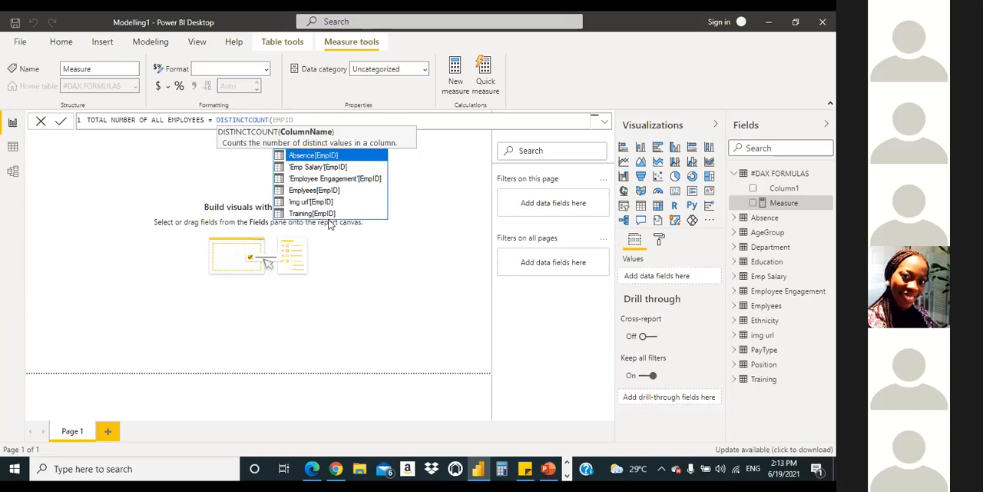
{"action": "double_click", "coordinate": [323, 194]}
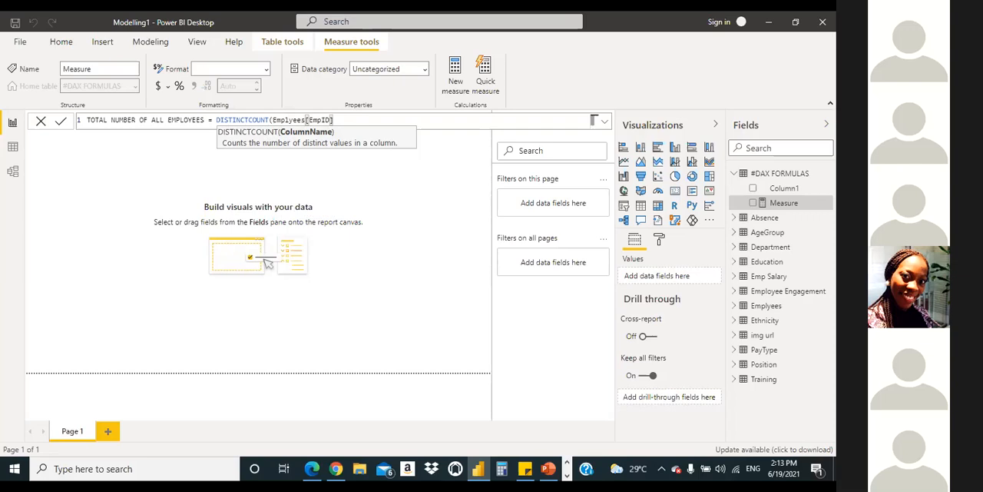
{"action": "type", "text": ")"}
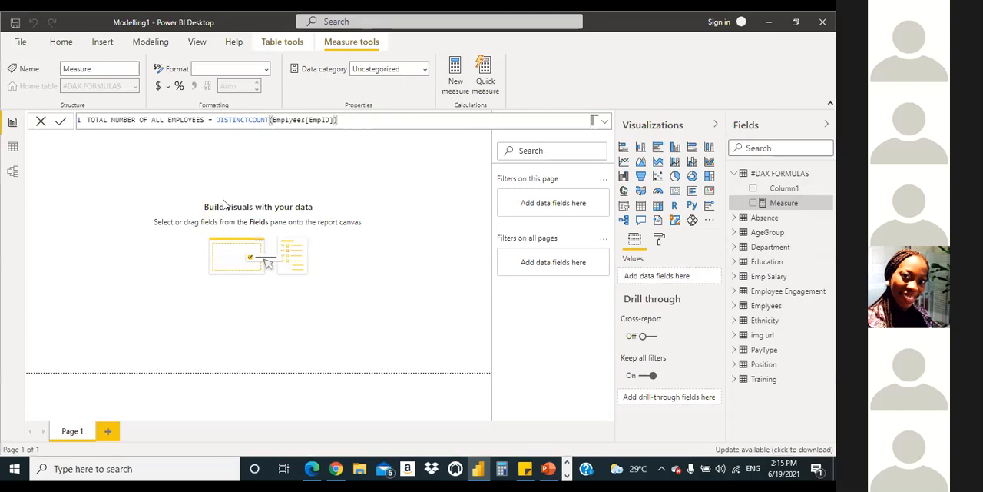
{"action": "key", "text": "Return"}
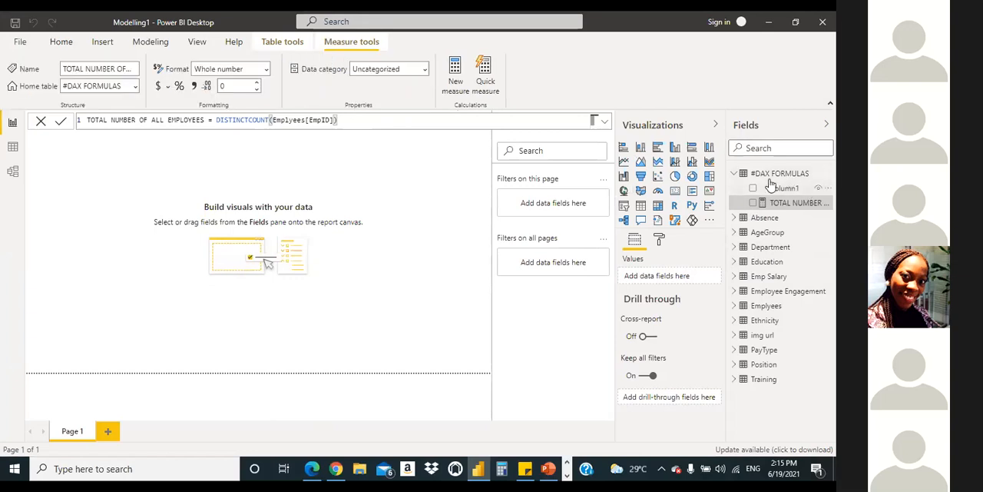
{"action": "left_click", "coordinate": [35, 123]}
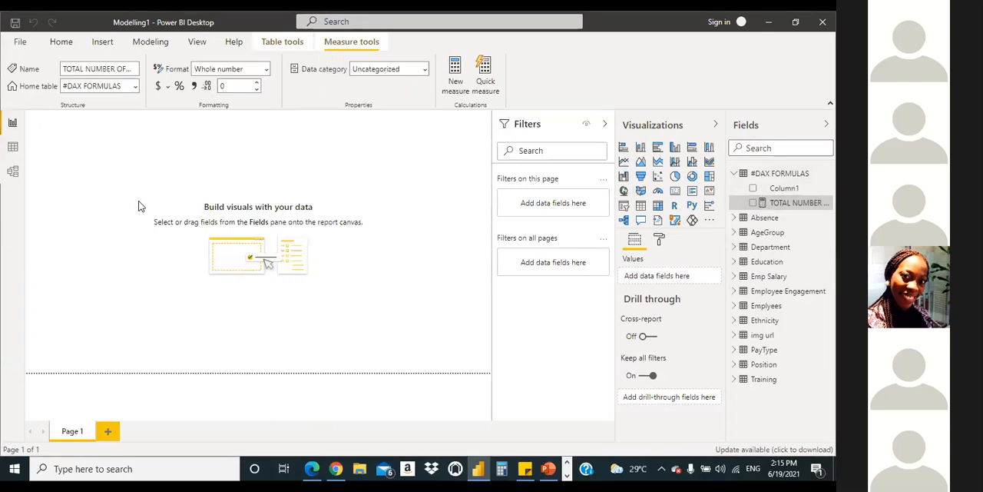
{"action": "left_click", "coordinate": [388, 208]}
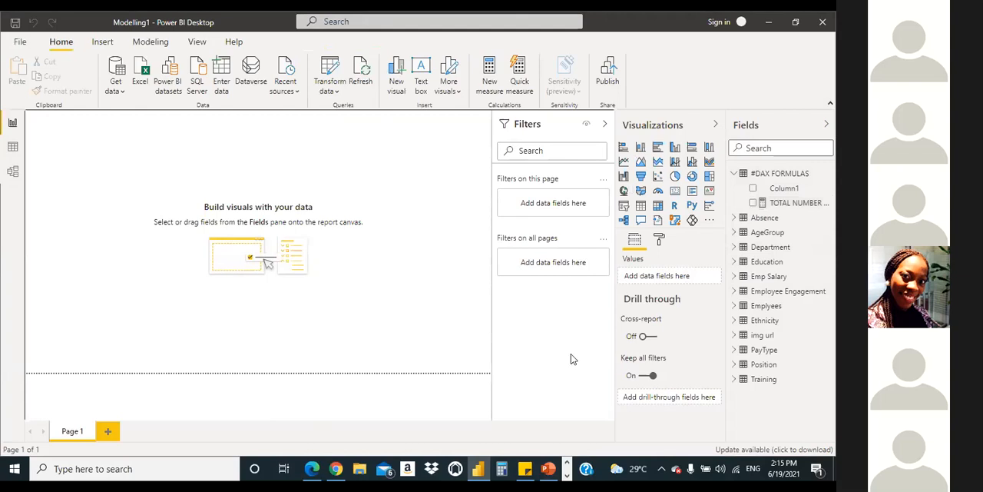
Step: Add an empty card visual to Page 1 and check the reference HR dashboard PDF in Microsoft Edge before returning to Power BI Desktop
{"action": "left_click", "coordinate": [676, 192]}
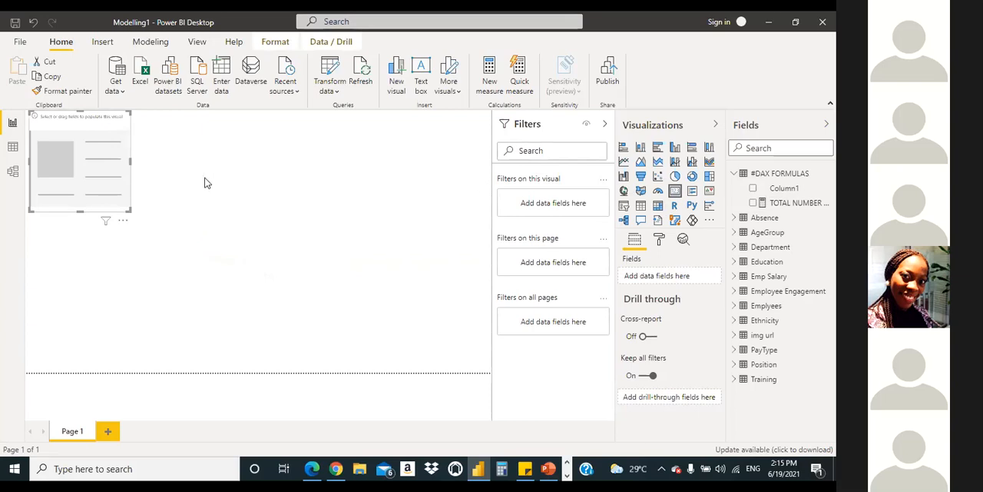
{"action": "left_click", "coordinate": [311, 471]}
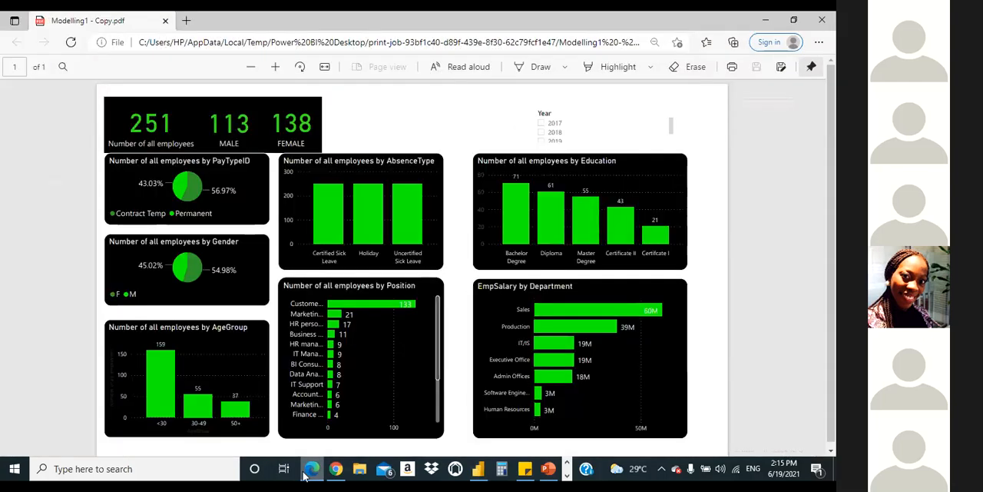
{"action": "left_click", "coordinate": [302, 475]}
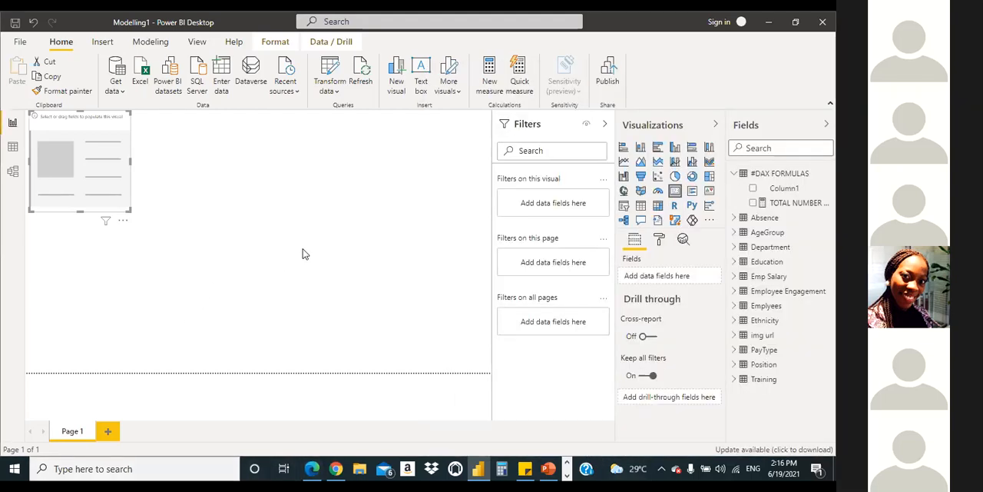
{"action": "left_click", "coordinate": [302, 252]}
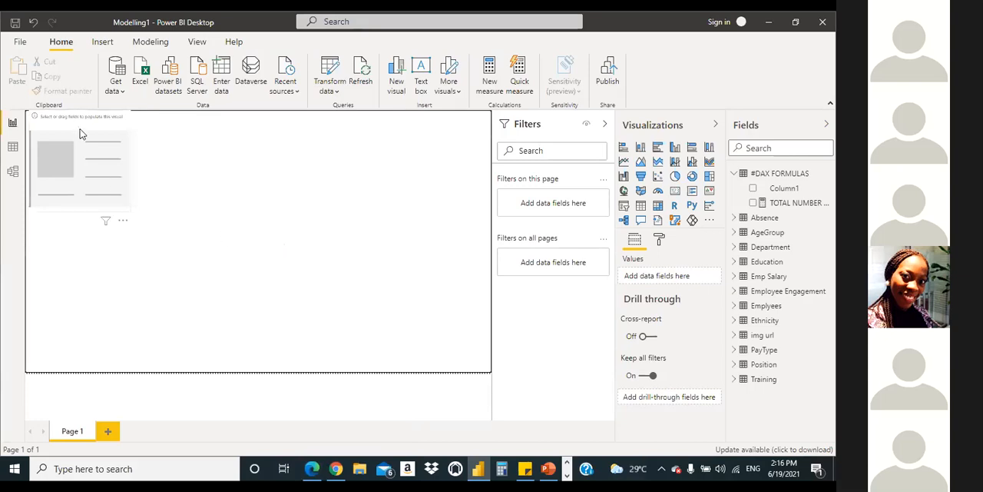
{"action": "left_click", "coordinate": [107, 151]}
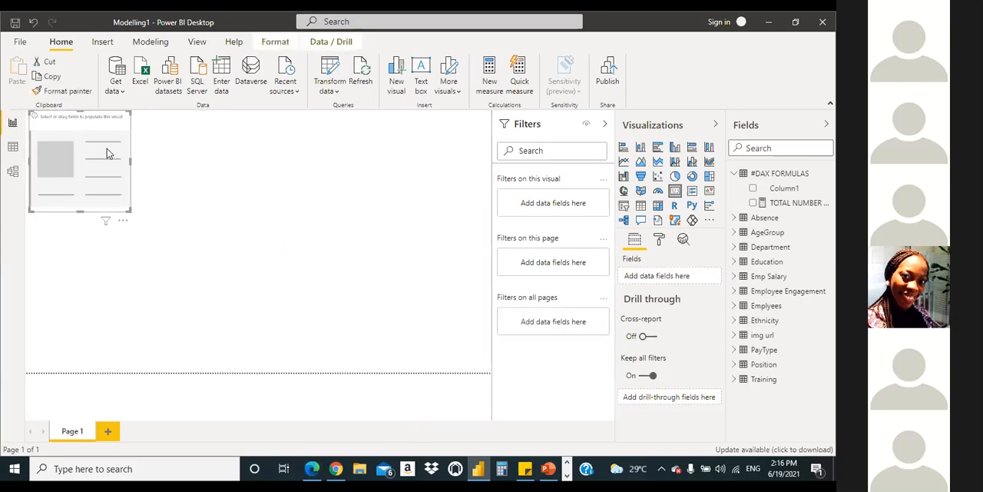
{"action": "left_click", "coordinate": [109, 271]}
{"action": "left_click", "coordinate": [103, 165]}
Step: Deselect the card and set the report page's wallpaper color to black
{"action": "left_click", "coordinate": [346, 207]}
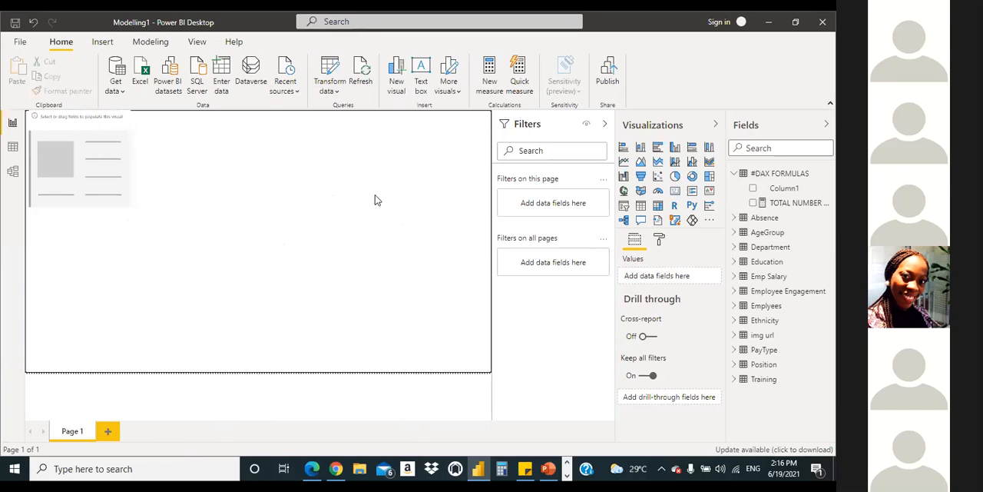
{"action": "left_click", "coordinate": [659, 242]}
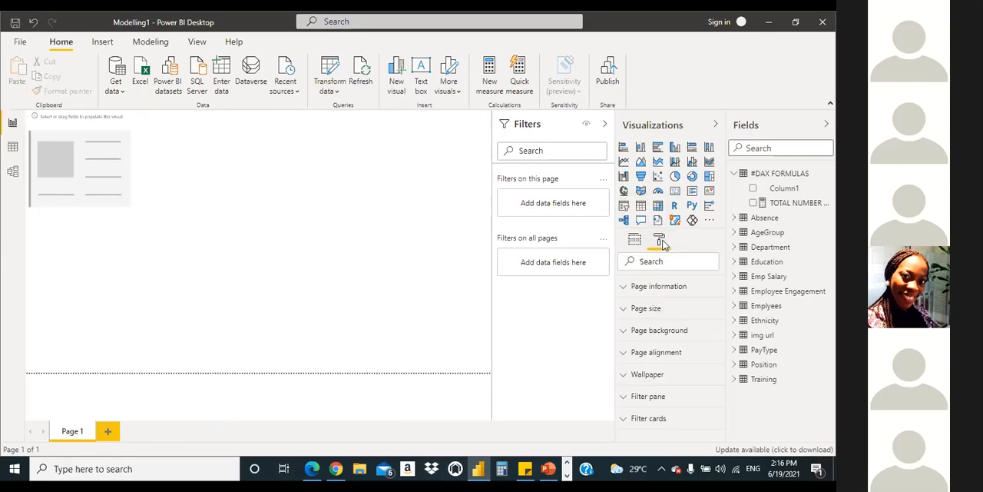
{"action": "left_click", "coordinate": [624, 376]}
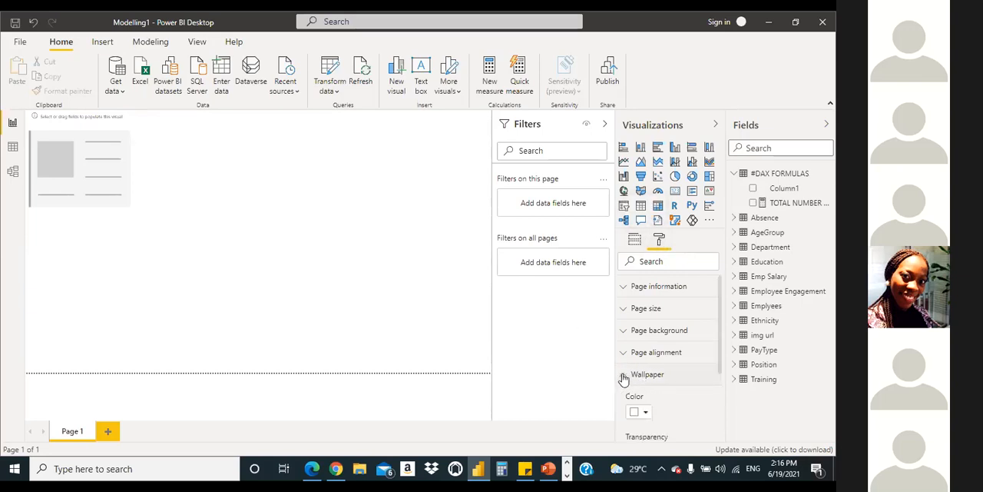
{"action": "left_click", "coordinate": [644, 413]}
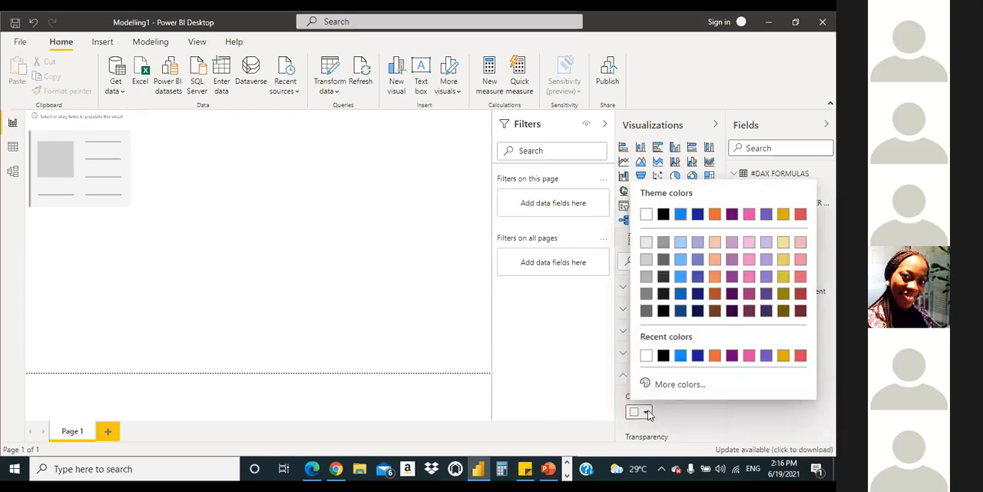
{"action": "left_click", "coordinate": [663, 353]}
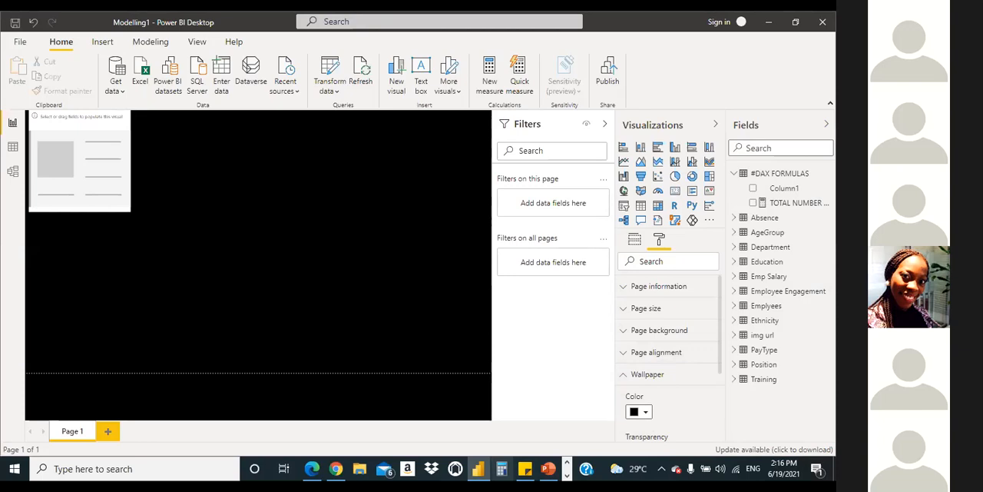
Step: Set the page background color to dark blue, after trying a lighter blue
{"action": "left_click", "coordinate": [641, 335]}
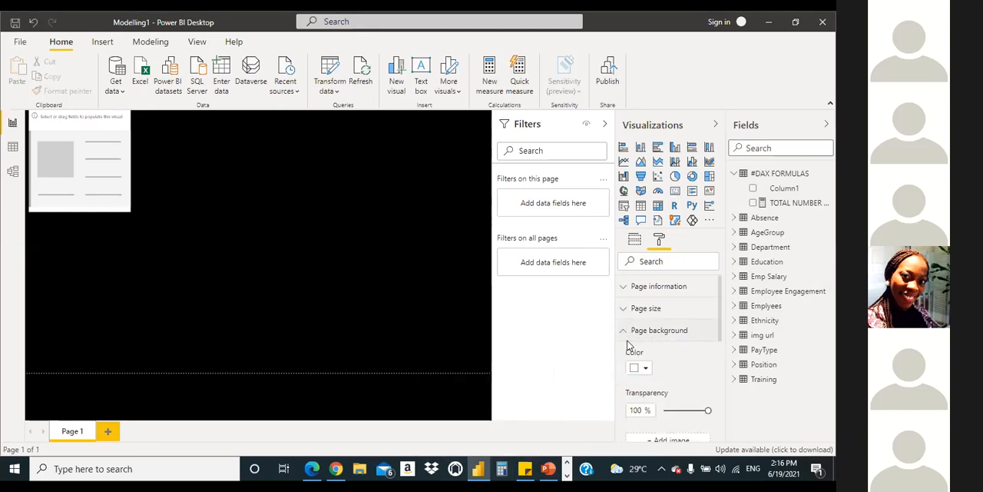
{"action": "left_click", "coordinate": [644, 371]}
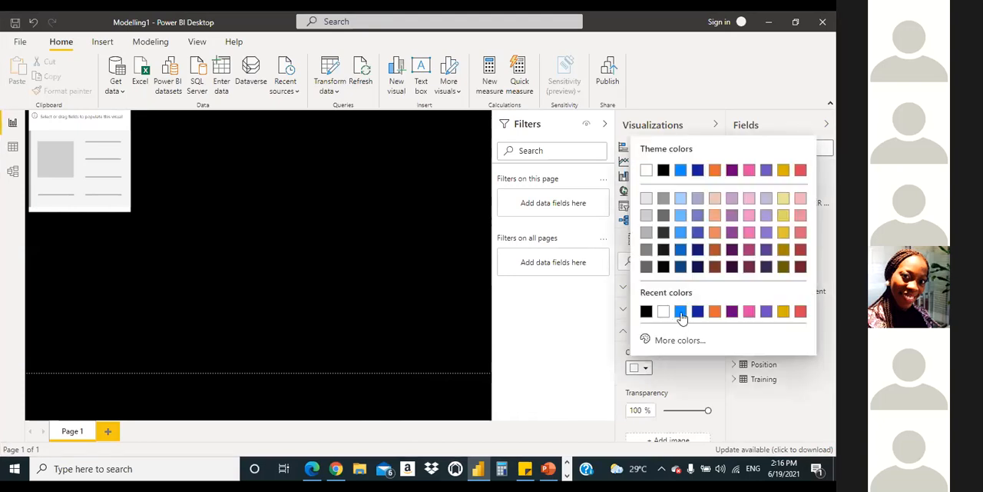
{"action": "left_click", "coordinate": [682, 315]}
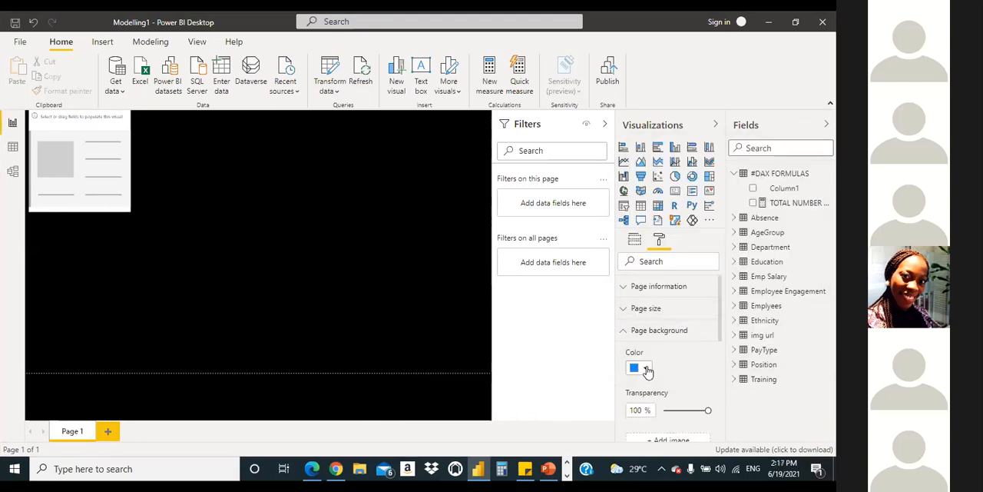
{"action": "left_click", "coordinate": [648, 370]}
{"action": "left_click", "coordinate": [698, 311]}
{"action": "scroll", "coordinate": [723, 341], "scroll_direction": "down", "scroll_amount": 2}
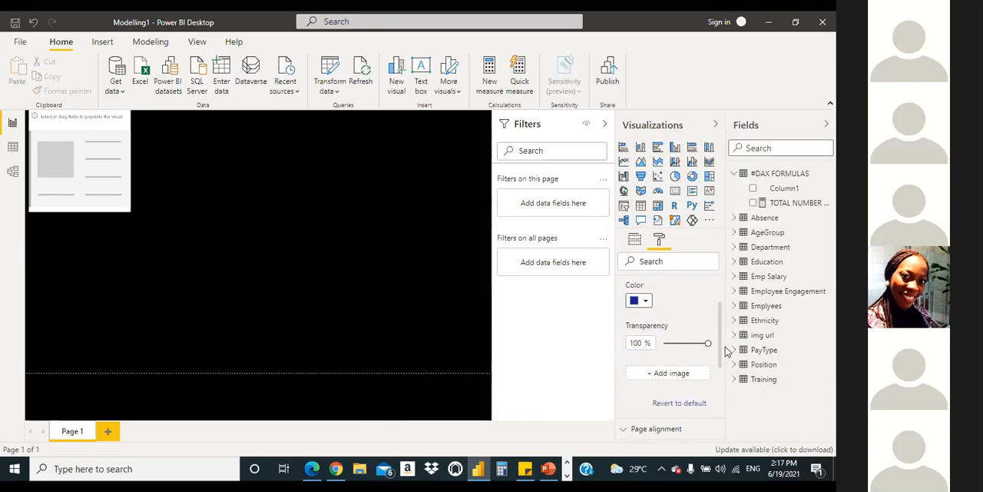
{"action": "mouse_move", "coordinate": [706, 365]}
{"action": "left_mouse_down"}
{"action": "mouse_move", "coordinate": [626, 364]}
{"action": "mouse_move", "coordinate": [725, 368]}
{"action": "left_mouse_up"}
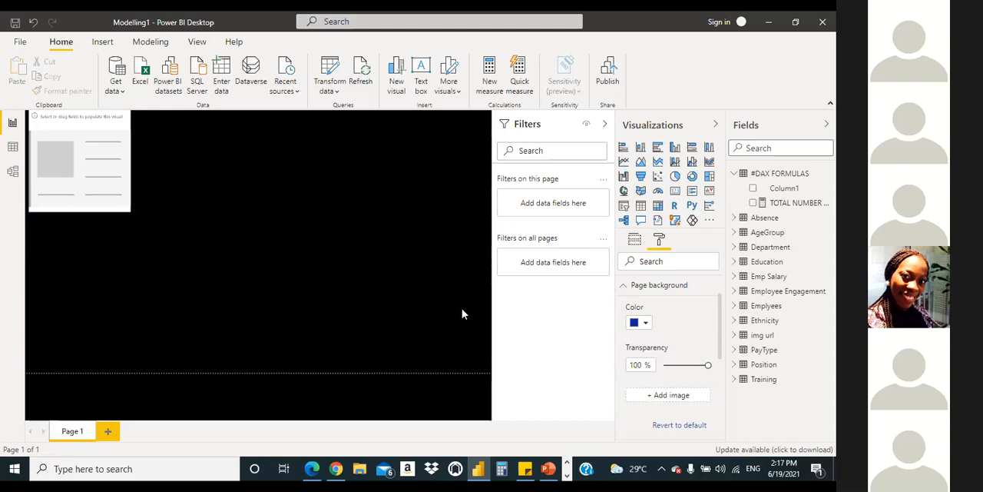
Step: Set the report page's wallpaper color back to white
{"action": "left_click", "coordinate": [624, 285]}
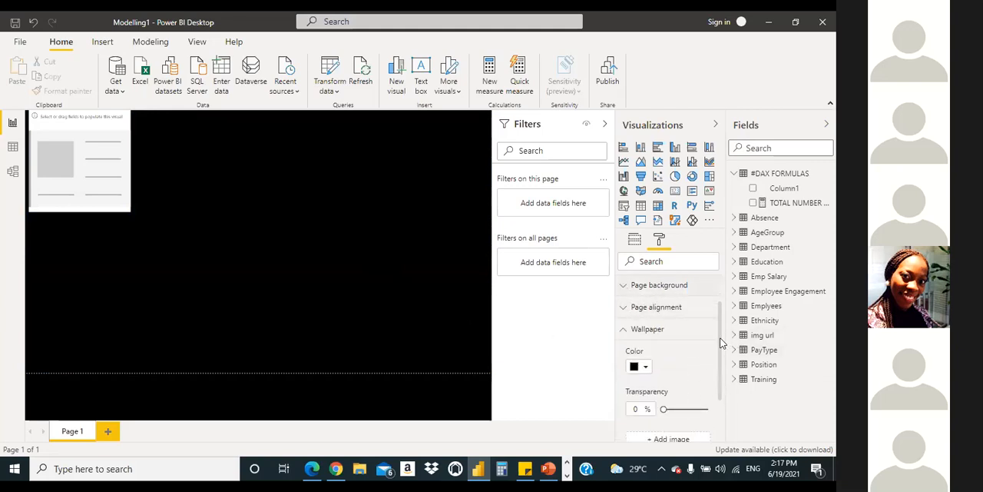
{"action": "scroll", "coordinate": [722, 350], "scroll_direction": "down", "scroll_amount": 1}
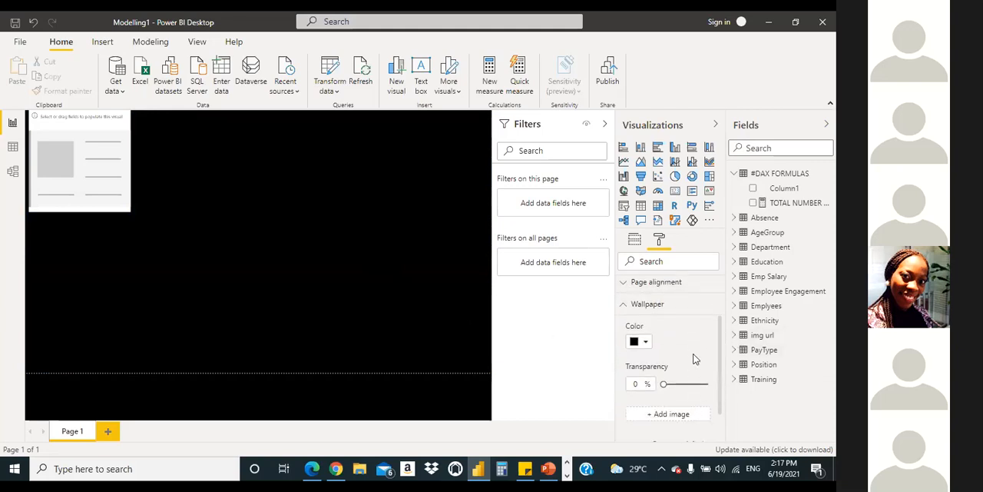
{"action": "left_click", "coordinate": [649, 345]}
{"action": "left_click", "coordinate": [696, 285]}
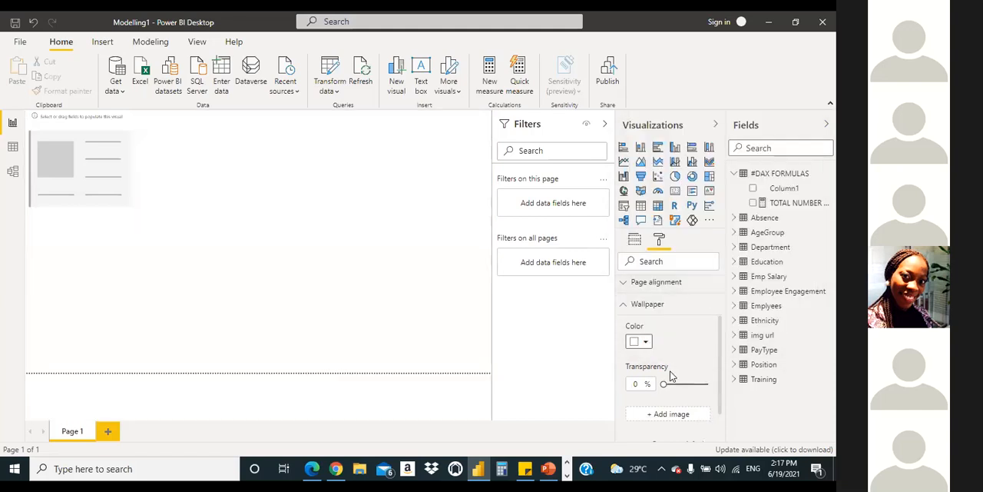
{"action": "left_click", "coordinate": [625, 305]}
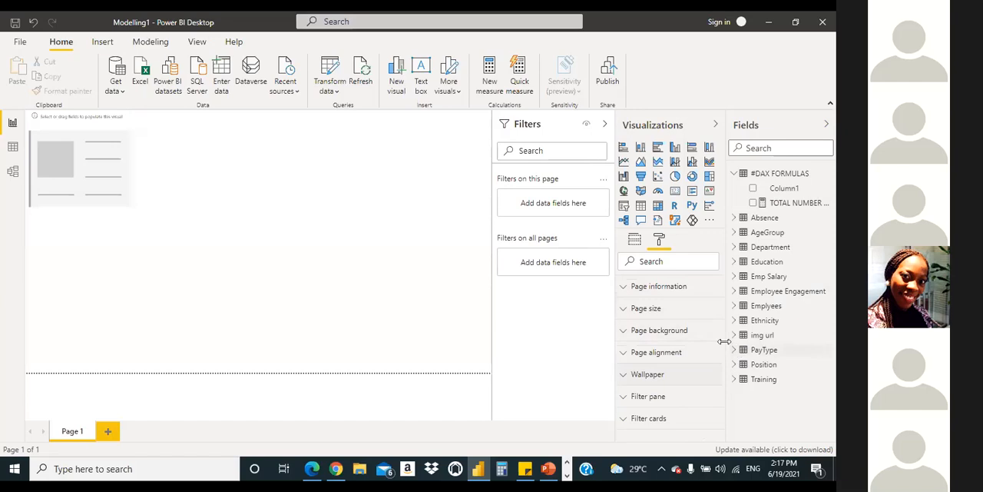
Step: Examine the page formatting options for page information, size, background, alignment and wallpaper, including the background color choices
{"action": "left_click", "coordinate": [624, 291]}
{"action": "left_click", "coordinate": [624, 290]}
{"action": "left_click", "coordinate": [627, 330]}
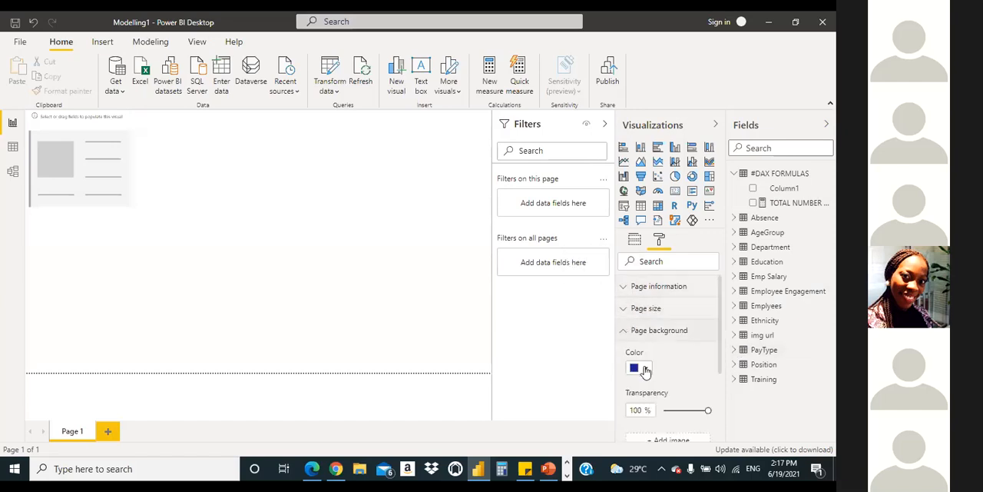
{"action": "left_click", "coordinate": [646, 369]}
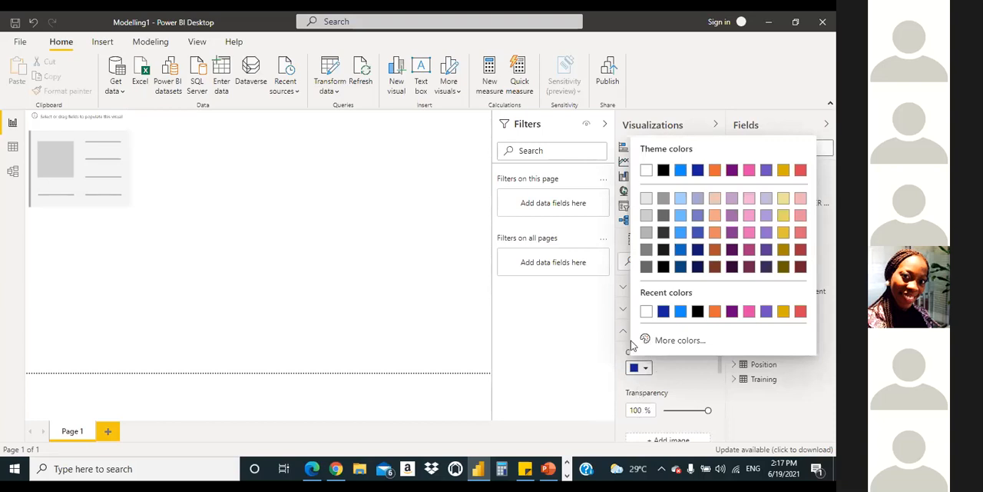
{"action": "left_click", "coordinate": [539, 338]}
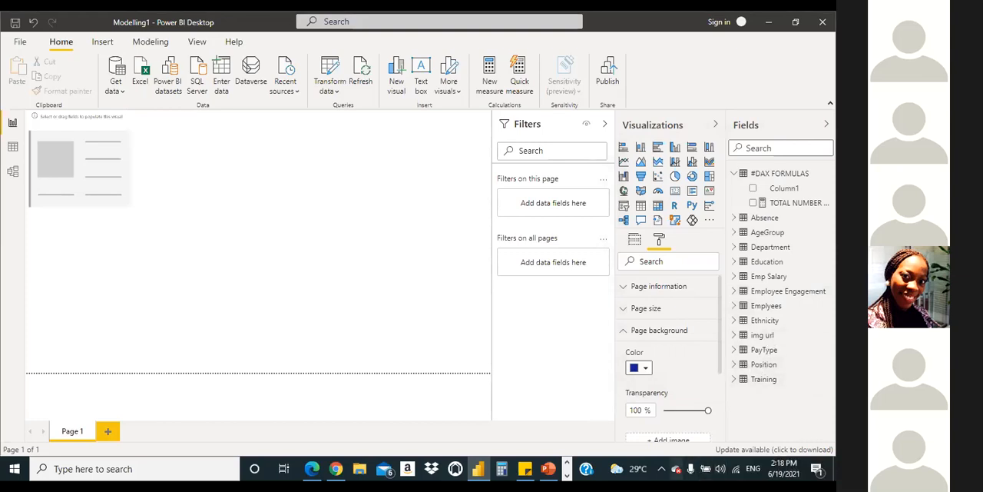
{"action": "left_click", "coordinate": [622, 332]}
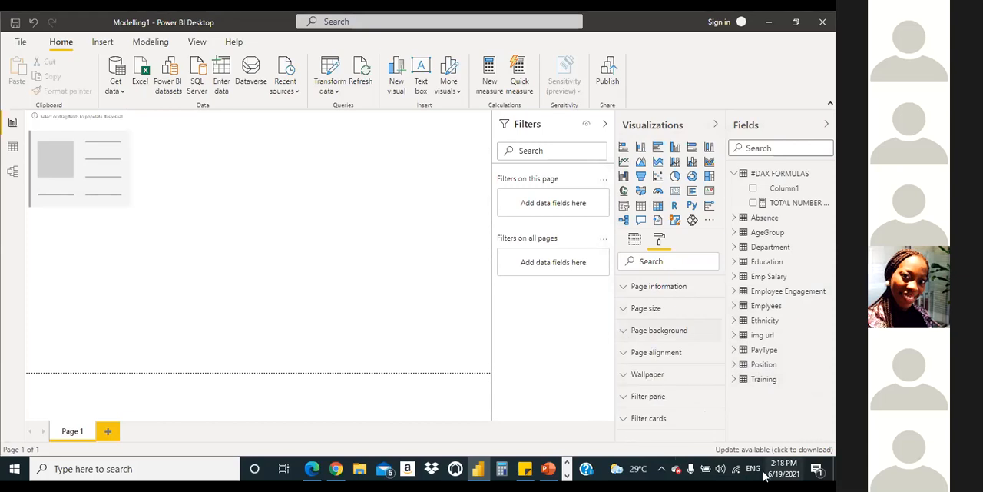
{"action": "left_click", "coordinate": [624, 376]}
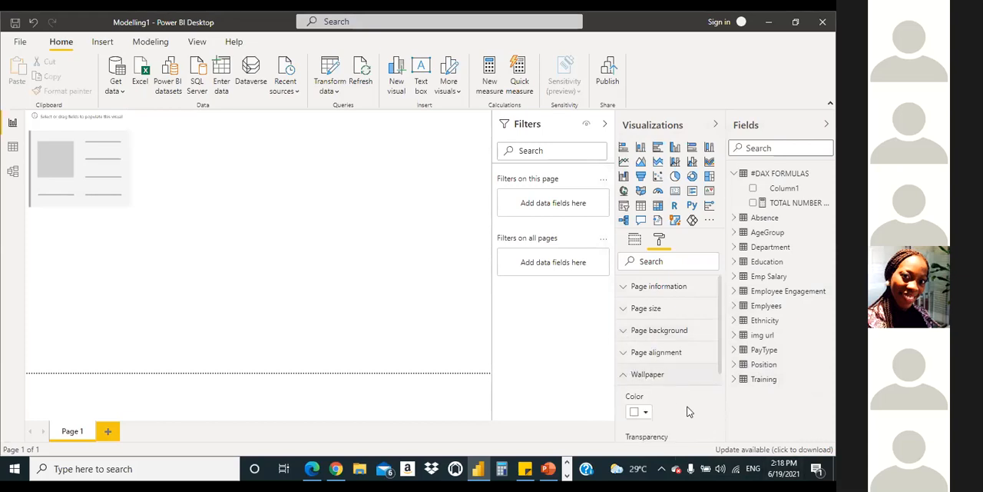
{"action": "left_click_drag", "start_coordinate": [719, 362], "coordinate": [727, 392]}
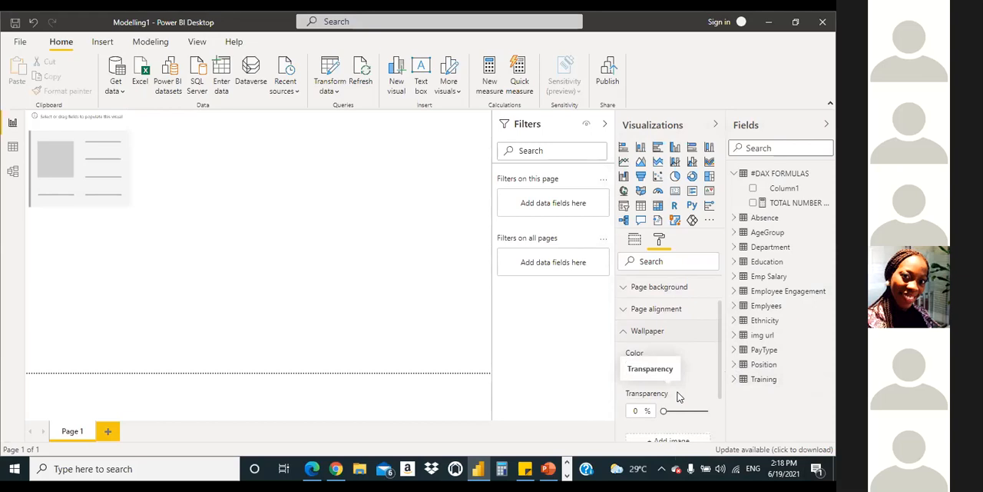
{"action": "left_click", "coordinate": [395, 289]}
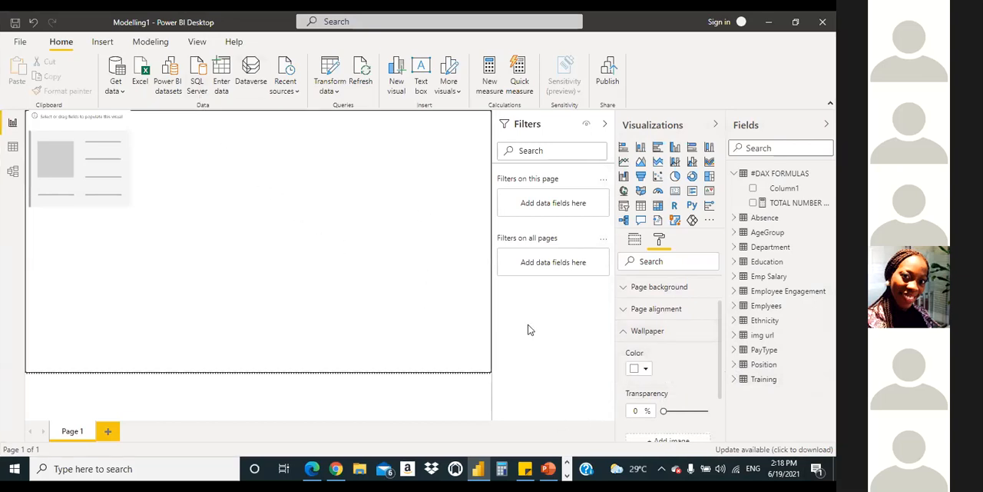
{"action": "left_click", "coordinate": [625, 334]}
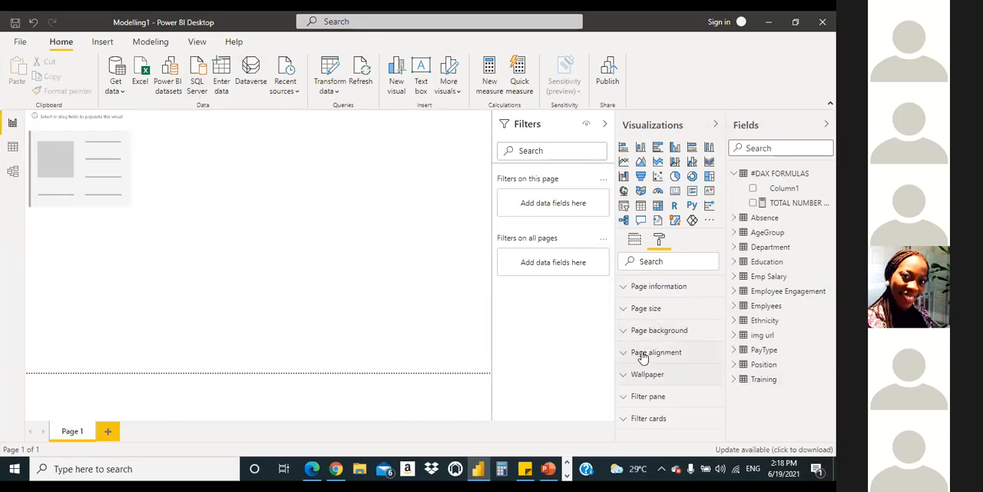
{"action": "left_click", "coordinate": [625, 289]}
{"action": "left_click", "coordinate": [626, 289]}
{"action": "left_click", "coordinate": [626, 289]}
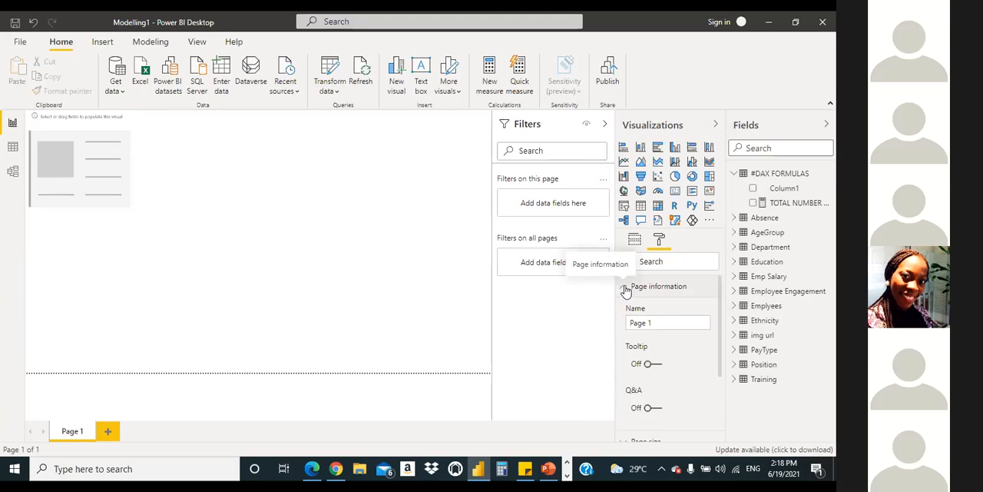
{"action": "left_click", "coordinate": [625, 290]}
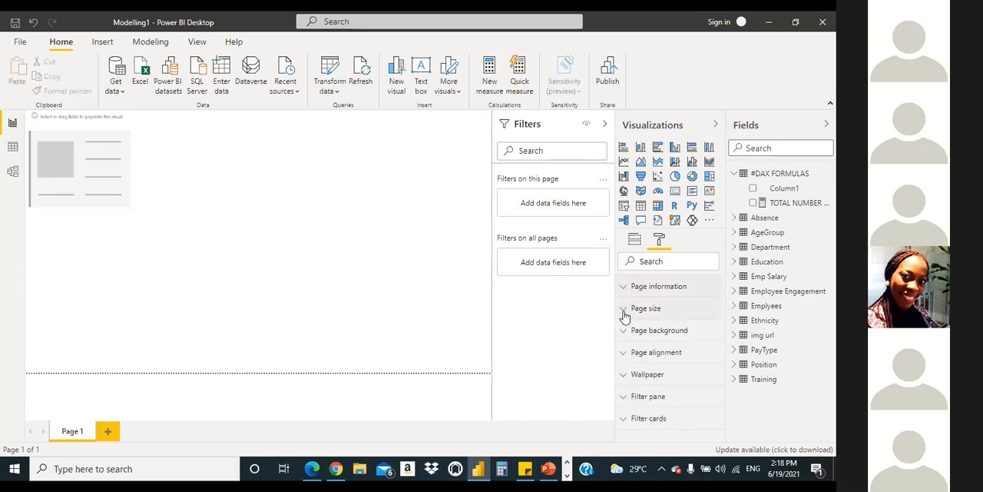
{"action": "left_click", "coordinate": [625, 313]}
{"action": "left_click", "coordinate": [626, 312]}
{"action": "left_click", "coordinate": [627, 380]}
{"action": "left_click", "coordinate": [623, 354]}
{"action": "left_click", "coordinate": [624, 355]}
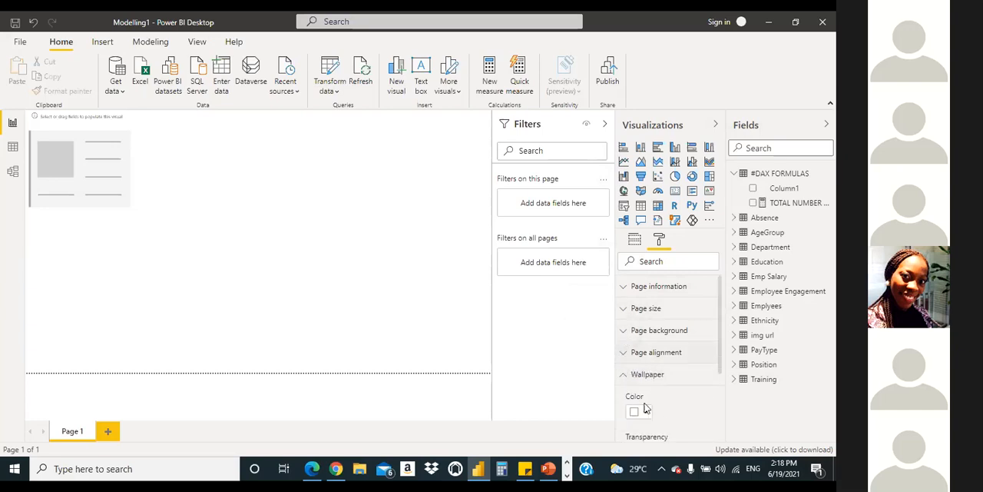
{"action": "left_click", "coordinate": [624, 381]}
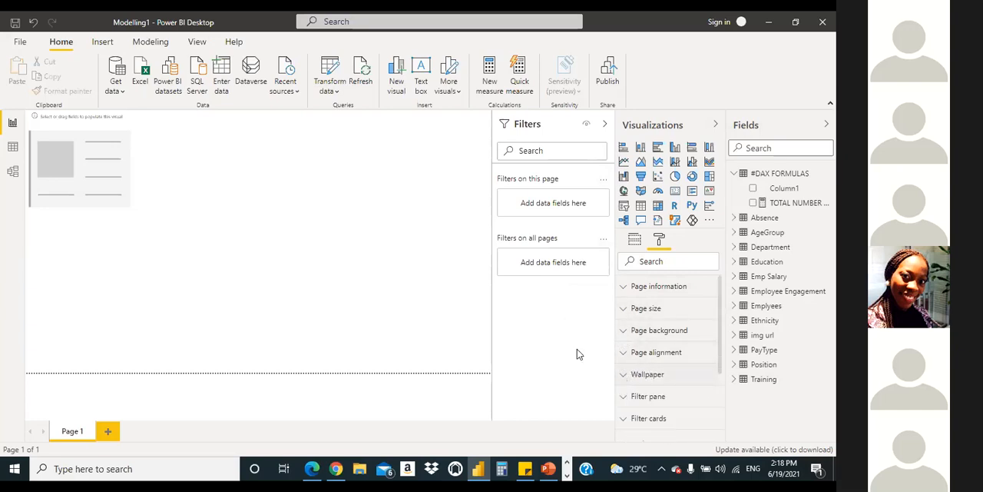
Step: Try the Bloom theme on the report and restore the Default theme
{"action": "left_click", "coordinate": [100, 43]}
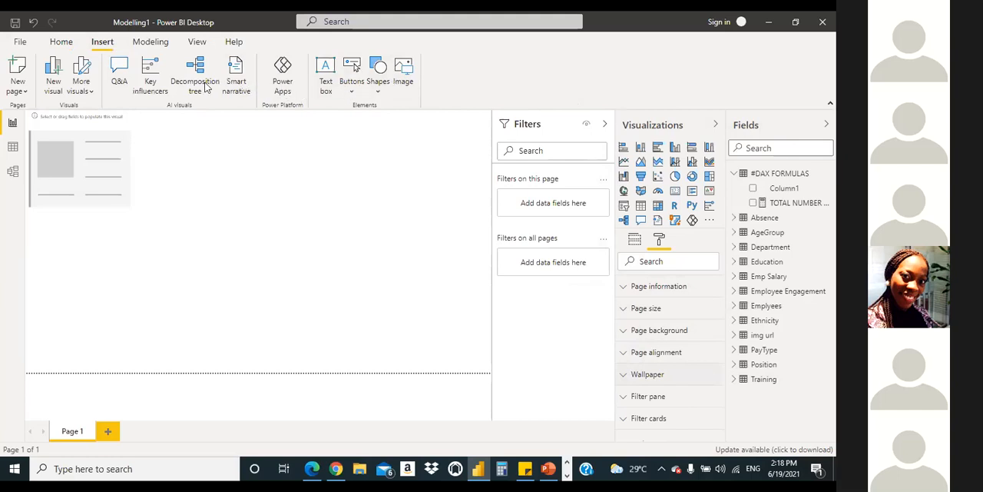
{"action": "left_click", "coordinate": [197, 42]}
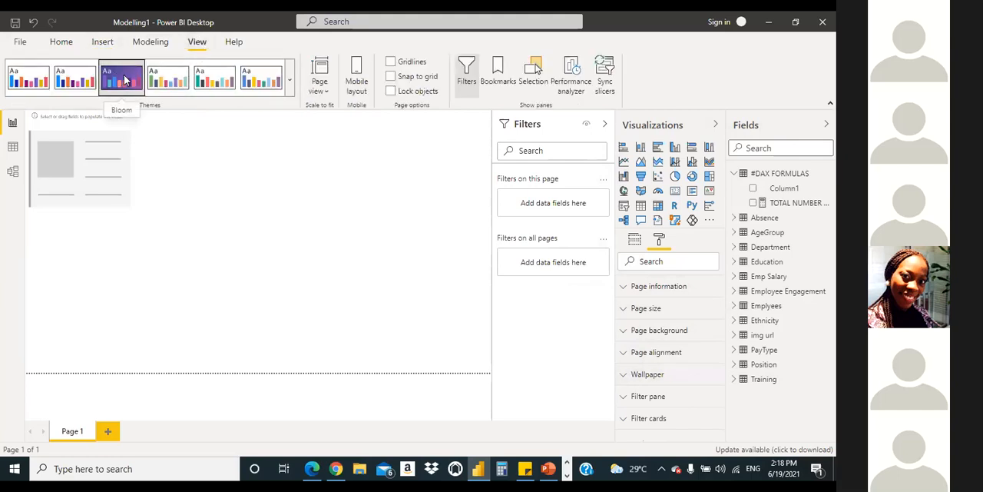
{"action": "left_click", "coordinate": [124, 80]}
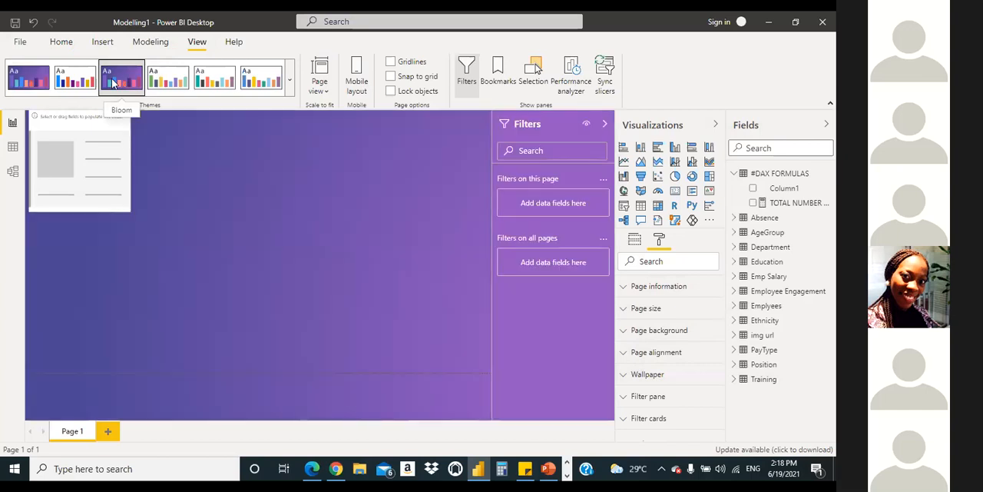
{"action": "left_click", "coordinate": [66, 83]}
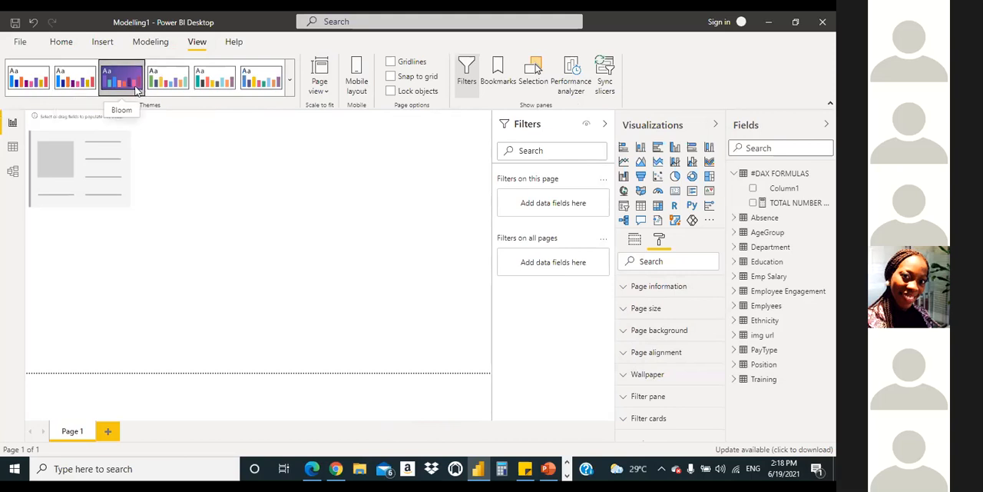
Step: Try other built-in themes on the report, including Classic and Bloom, and switch back to the Default theme
{"action": "left_click", "coordinate": [170, 84]}
{"action": "left_click", "coordinate": [222, 88]}
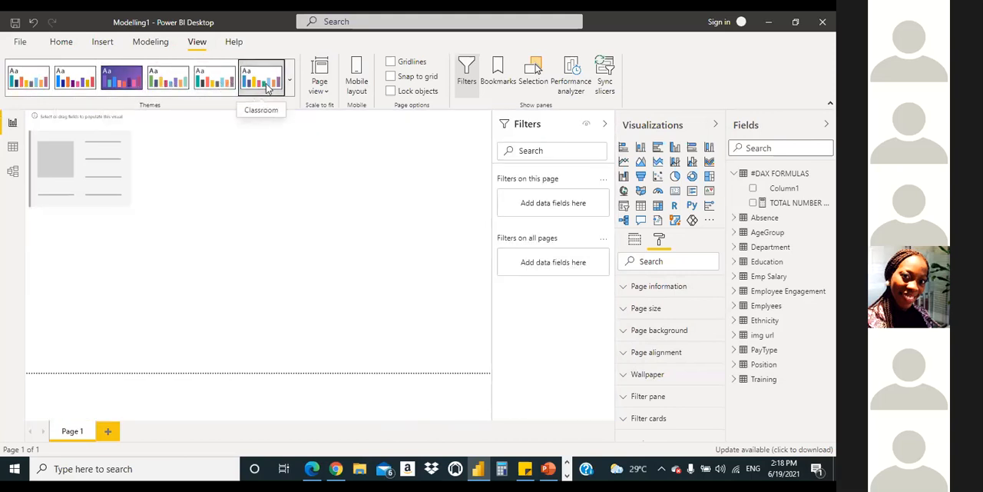
{"action": "left_click", "coordinate": [116, 83]}
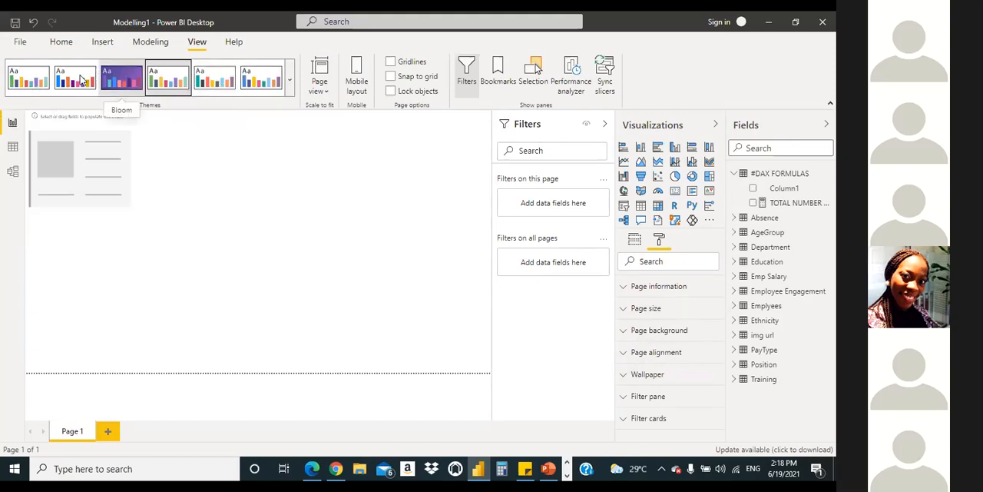
{"action": "left_click", "coordinate": [27, 78]}
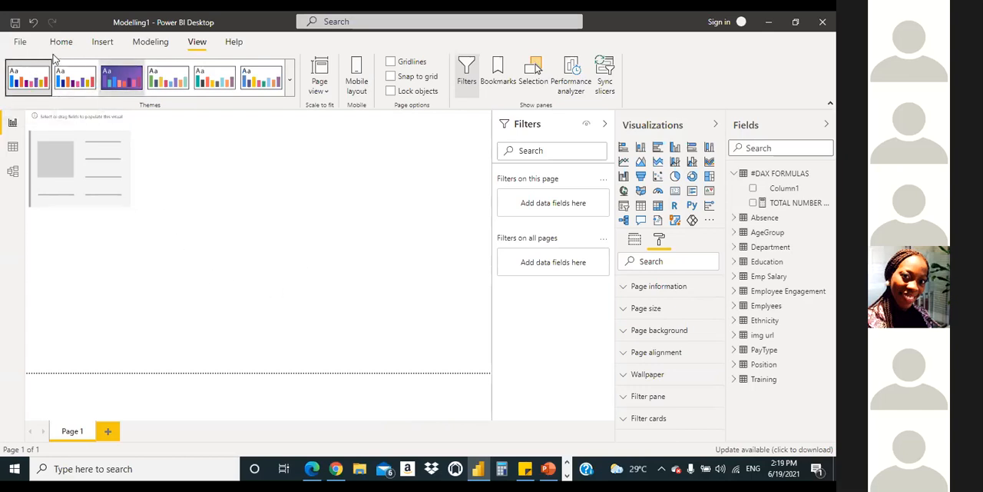
{"action": "left_click", "coordinate": [109, 84]}
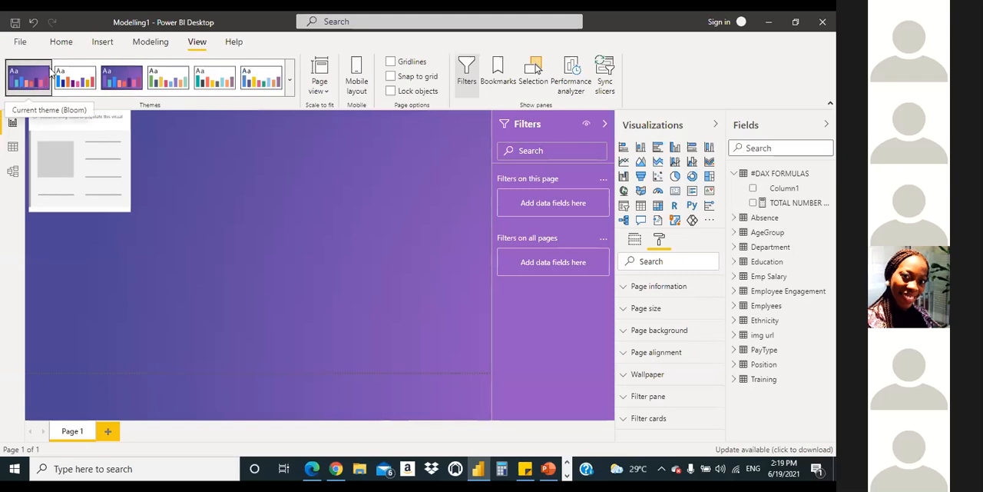
{"action": "left_click", "coordinate": [60, 41]}
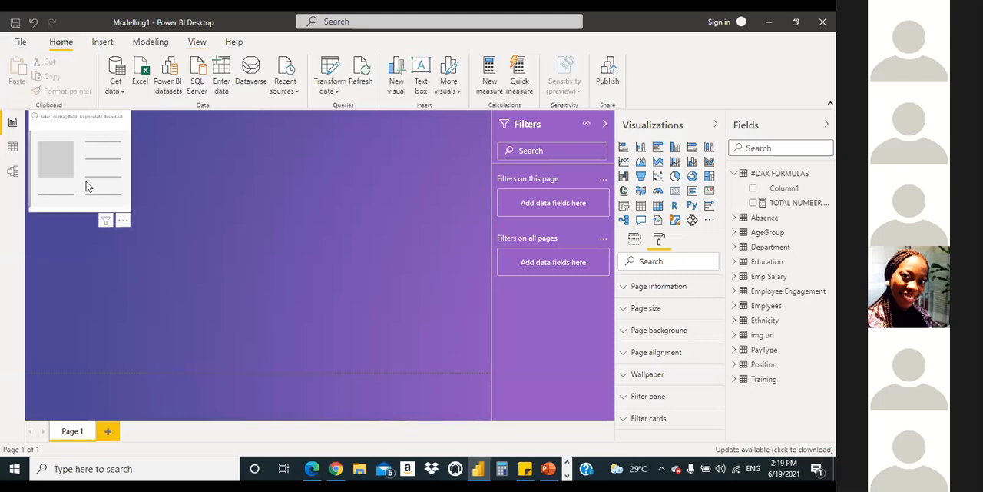
{"action": "left_click", "coordinate": [197, 42]}
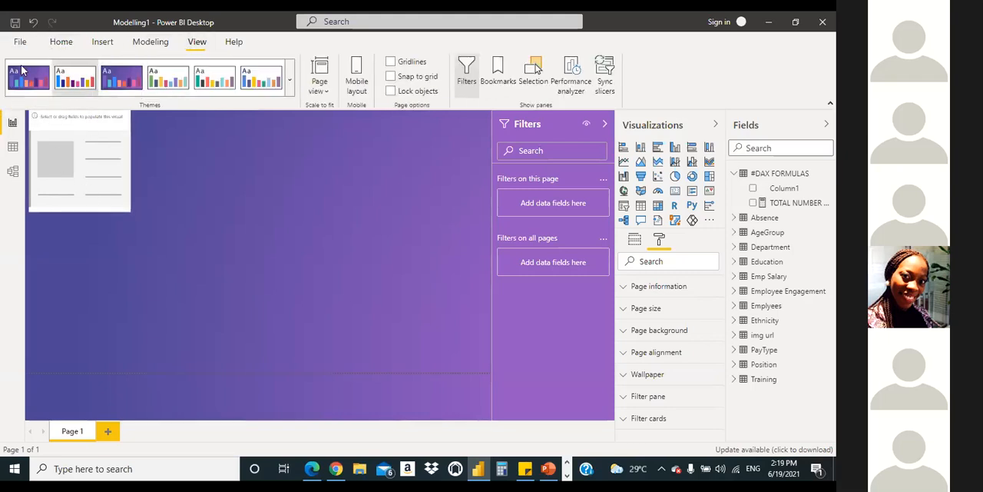
{"action": "left_click", "coordinate": [76, 82]}
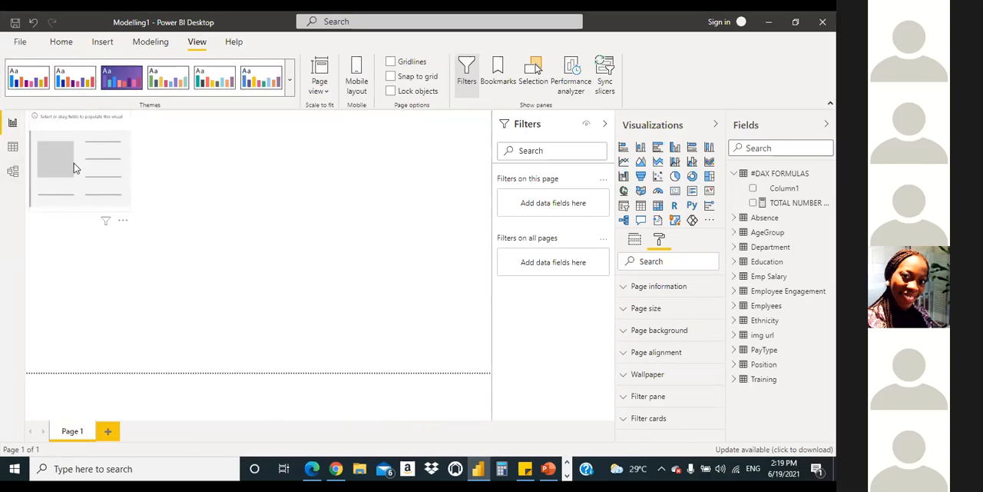
Step: Place the empty card visual in the page's upper-left corner and shrink its width and height to a small tile
{"action": "left_click", "coordinate": [99, 154]}
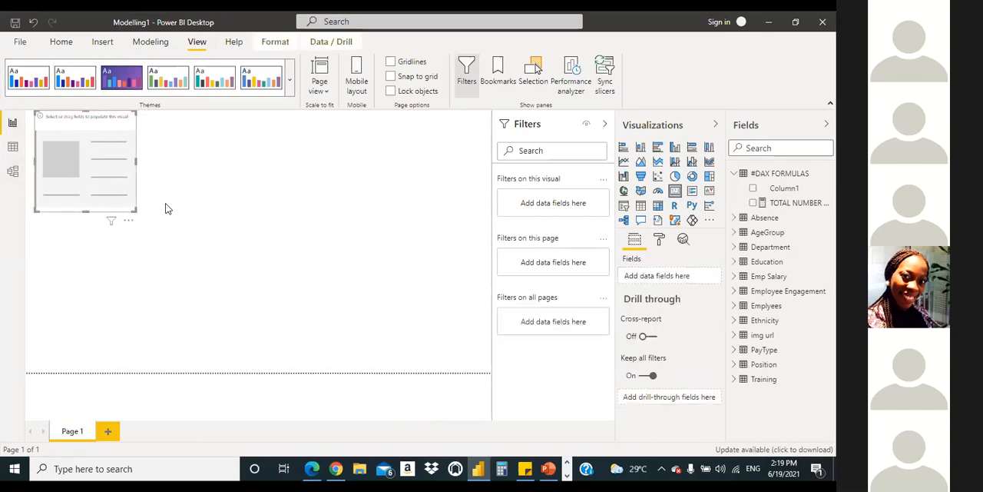
{"action": "left_click_drag", "start_coordinate": [96, 162], "coordinate": [101, 162]}
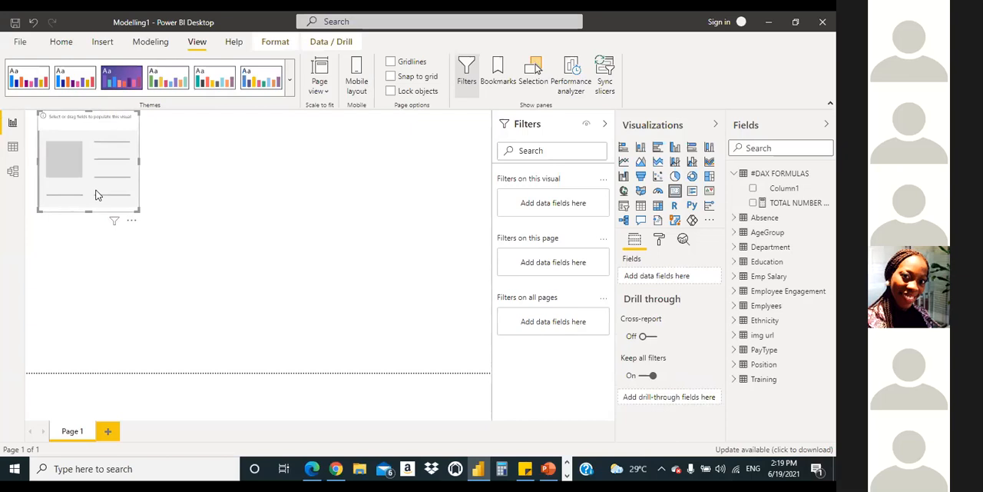
{"action": "left_click_drag", "start_coordinate": [97, 191], "coordinate": [64, 187]}
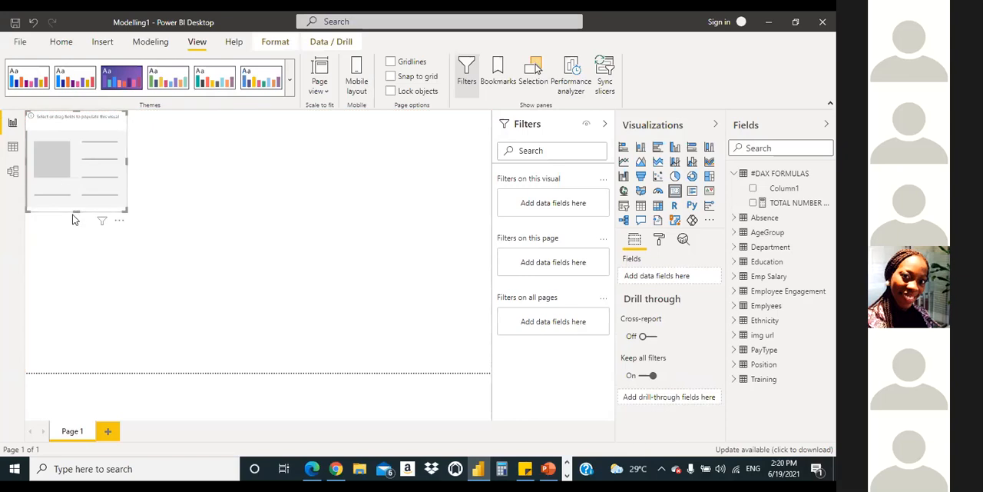
{"action": "left_click_drag", "start_coordinate": [76, 212], "coordinate": [77, 185]}
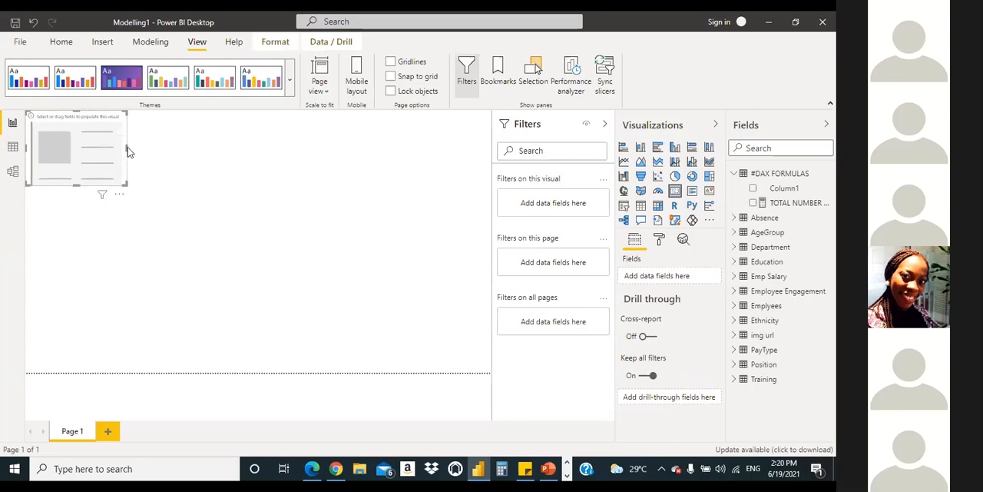
{"action": "left_click_drag", "start_coordinate": [125, 146], "coordinate": [102, 151]}
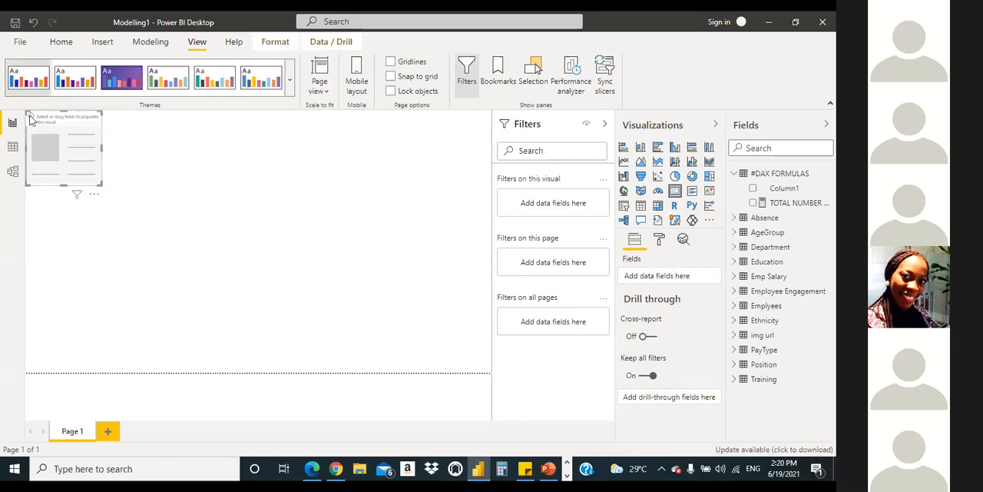
{"action": "left_click_drag", "start_coordinate": [66, 182], "coordinate": [65, 167]}
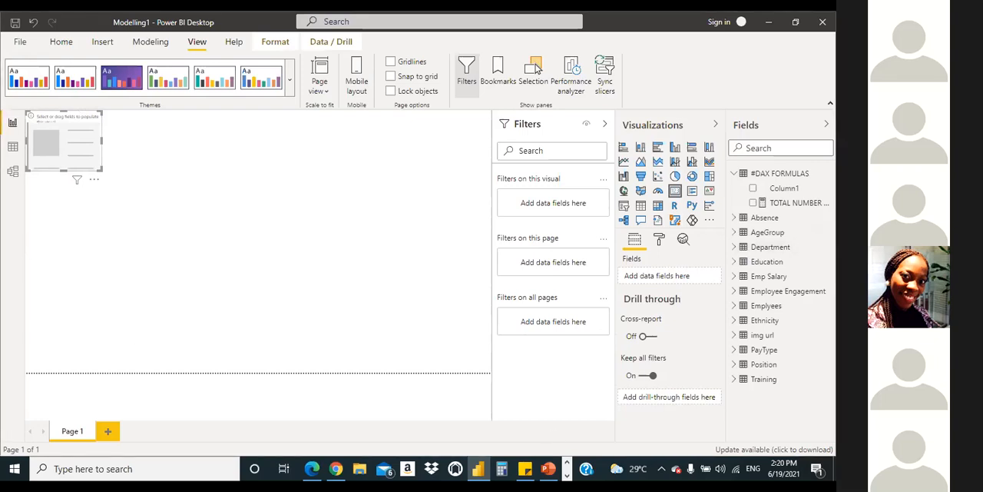
Step: Add the TOTAL NUMBER OF ALL EMPLOYEES measure from the #DAX FORMULAS table to the empty card
{"action": "left_click", "coordinate": [752, 204]}
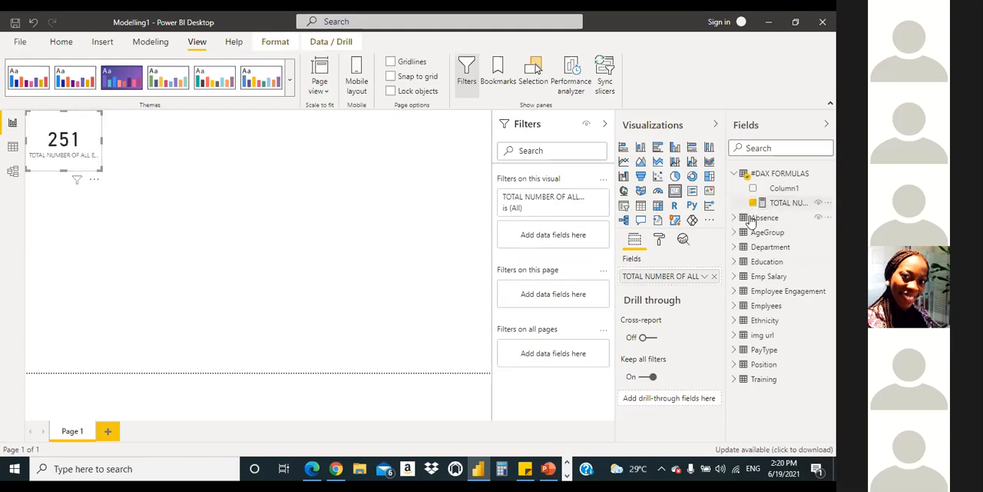
{"action": "left_click", "coordinate": [753, 202]}
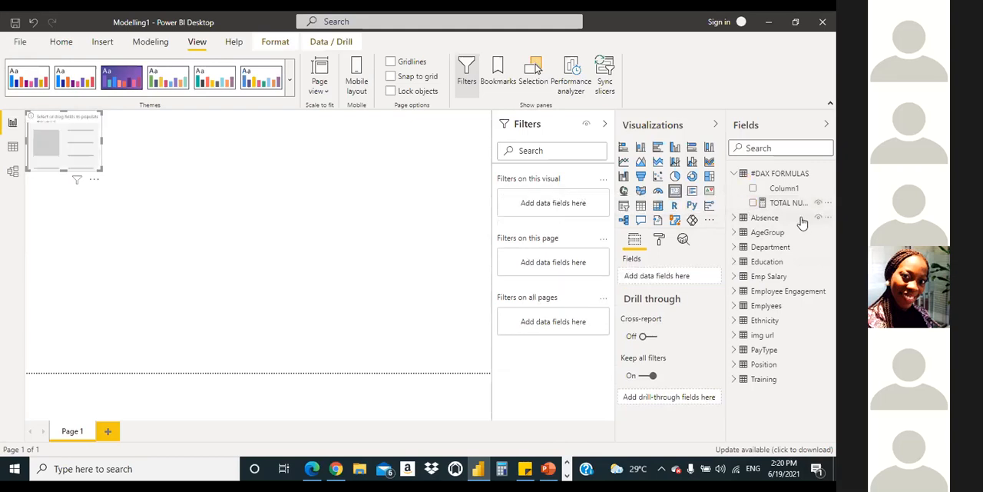
{"action": "left_click_drag", "start_coordinate": [790, 214], "coordinate": [86, 145]}
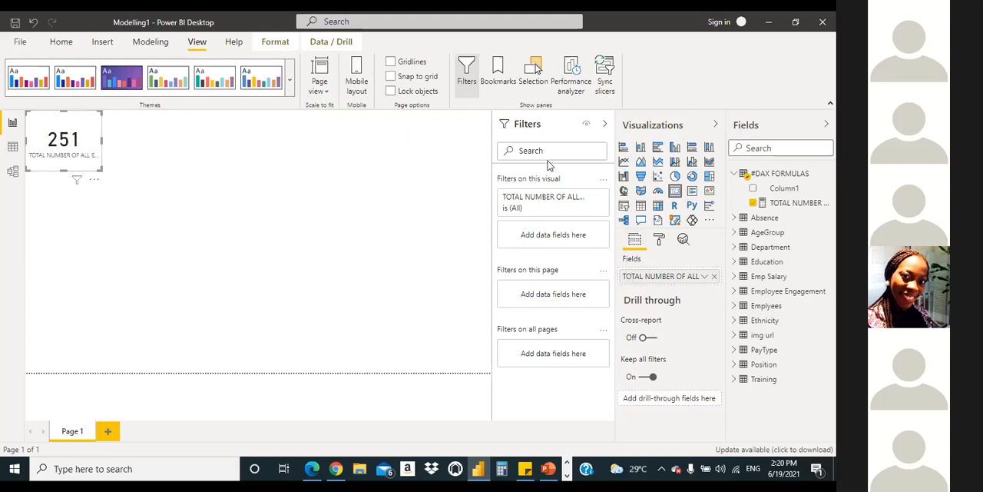
Step: Set the employee-count card's data label color to dark blue
{"action": "left_click", "coordinate": [658, 241]}
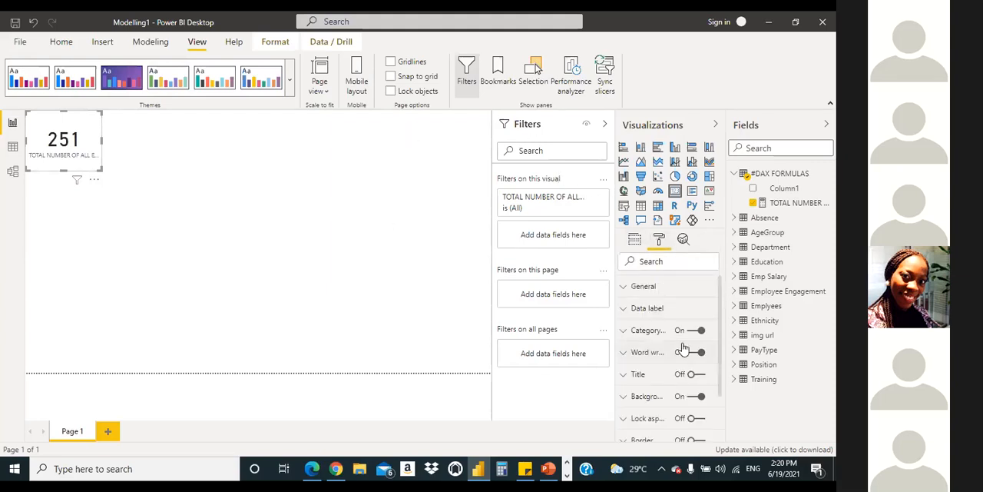
{"action": "scroll", "coordinate": [653, 341], "scroll_direction": "down", "scroll_amount": 3}
{"action": "scroll", "coordinate": [653, 339], "scroll_direction": "up", "scroll_amount": 3}
{"action": "mouse_move", "coordinate": [721, 325]}
{"action": "left_mouse_down"}
{"action": "mouse_move", "coordinate": [726, 387]}
{"action": "mouse_move", "coordinate": [727, 332]}
{"action": "left_mouse_up"}
{"action": "left_click", "coordinate": [648, 314]}
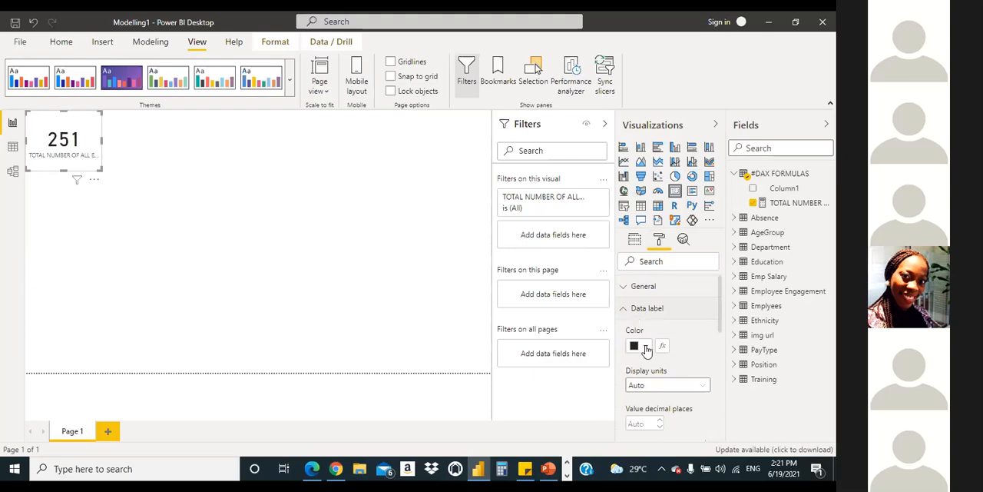
{"action": "left_click", "coordinate": [646, 347]}
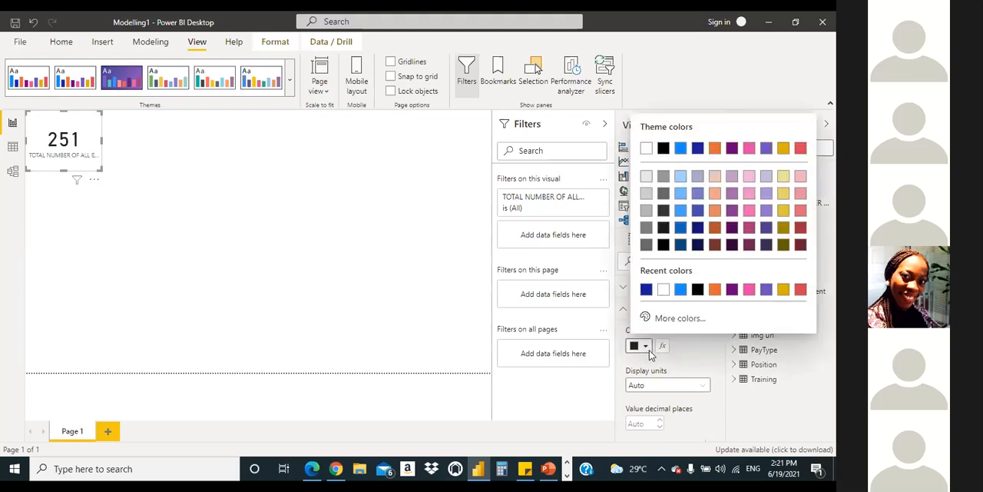
{"action": "left_click", "coordinate": [645, 290]}
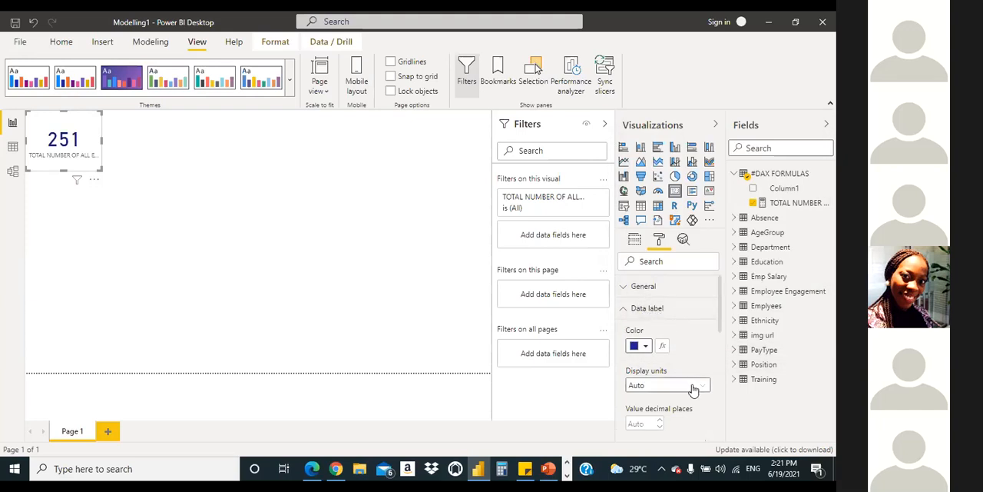
Step: Try Thousands, Billions and Trillions as the data label's display units and set them back to Auto
{"action": "left_click_drag", "start_coordinate": [720, 322], "coordinate": [720, 338]}
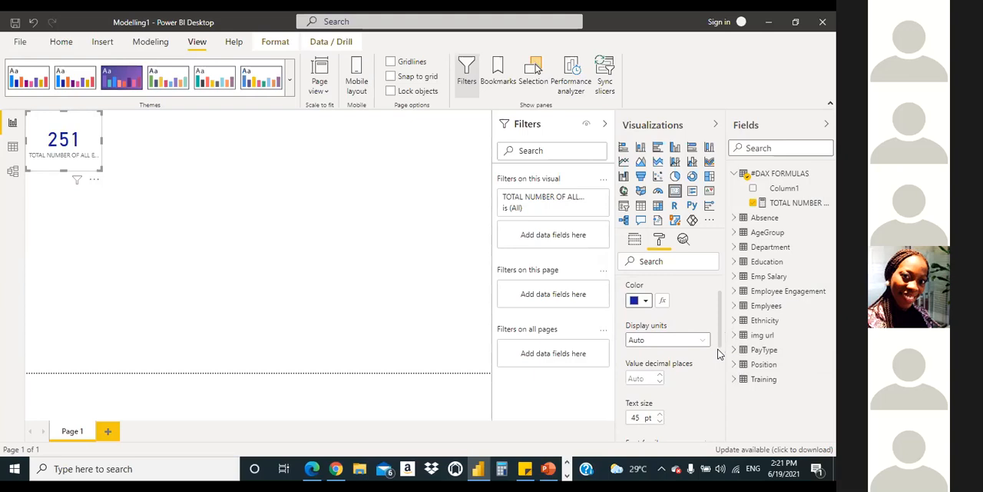
{"action": "left_click", "coordinate": [704, 343]}
{"action": "left_click", "coordinate": [705, 342]}
{"action": "left_click", "coordinate": [706, 343]}
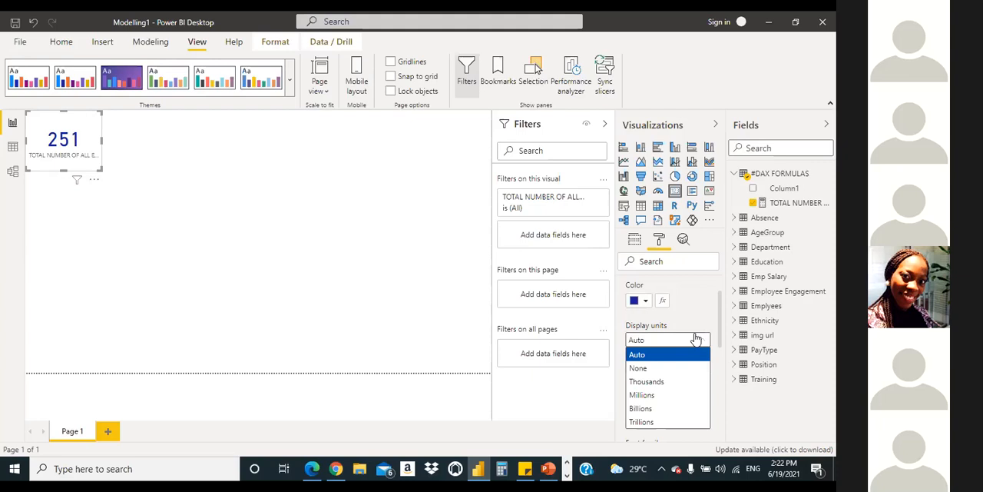
{"action": "left_click", "coordinate": [666, 382]}
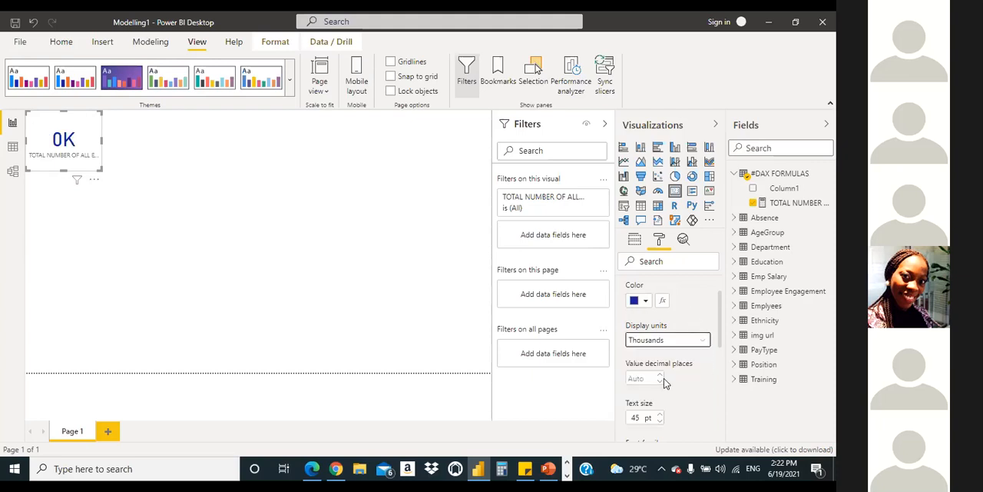
{"action": "left_click", "coordinate": [695, 342]}
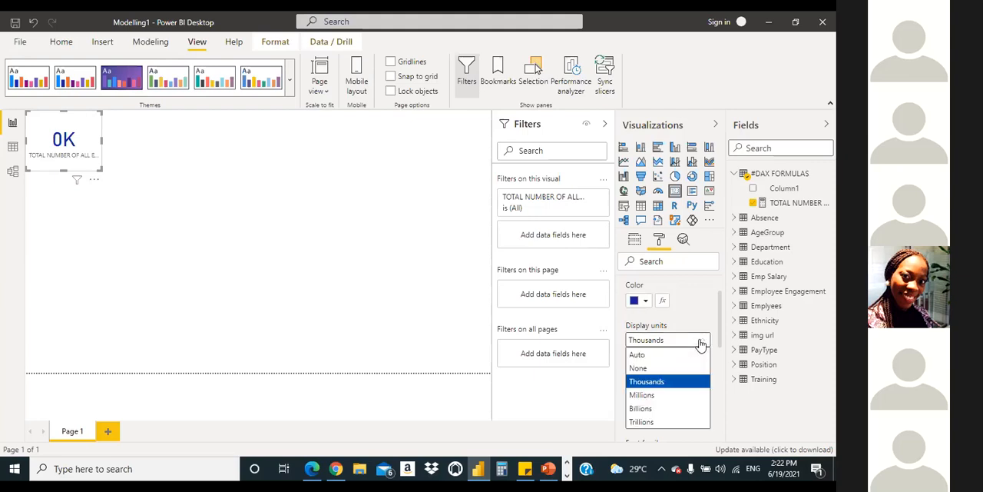
{"action": "left_click", "coordinate": [683, 408]}
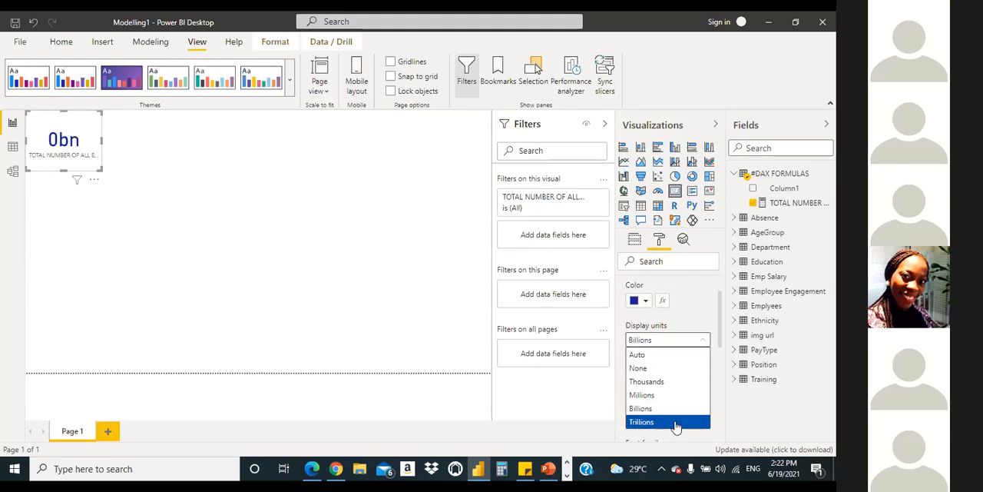
{"action": "left_click", "coordinate": [677, 422]}
{"action": "left_click", "coordinate": [698, 340]}
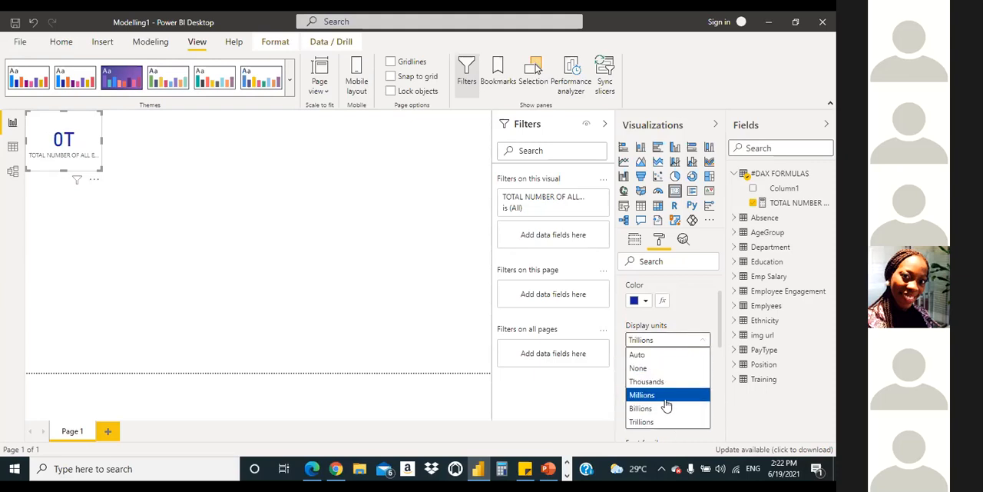
{"action": "left_click", "coordinate": [665, 357]}
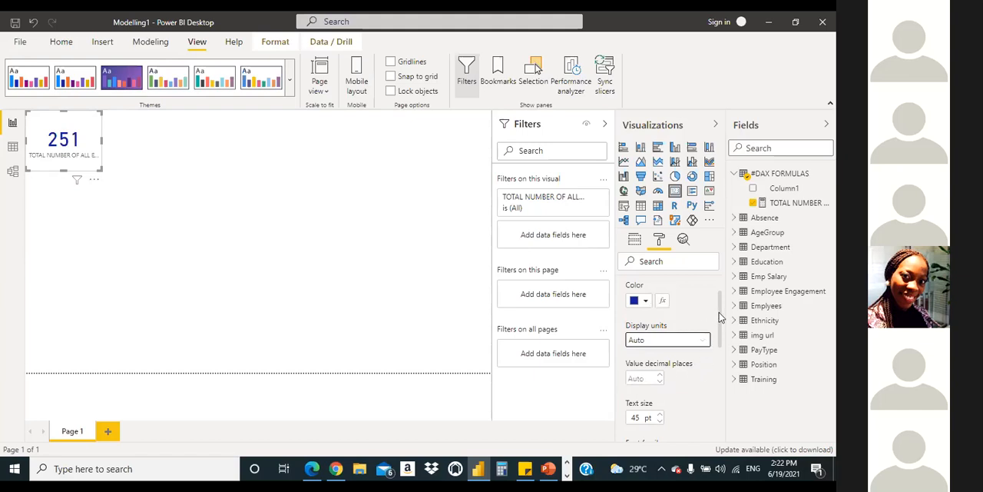
{"action": "scroll", "coordinate": [722, 315], "scroll_direction": "up", "scroll_amount": 1}
{"action": "left_click", "coordinate": [634, 309]}
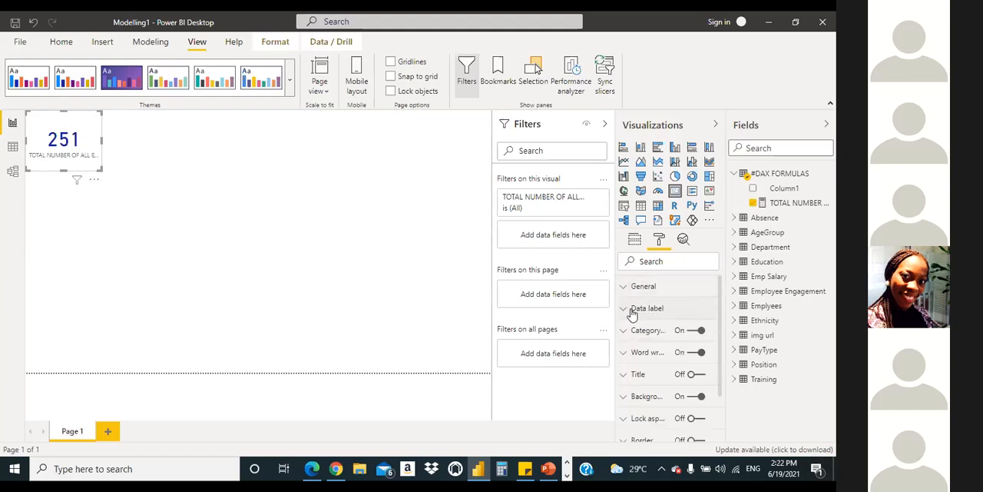
Step: Set the card's category label color to black and its text size to 13 pt
{"action": "left_click", "coordinate": [624, 331]}
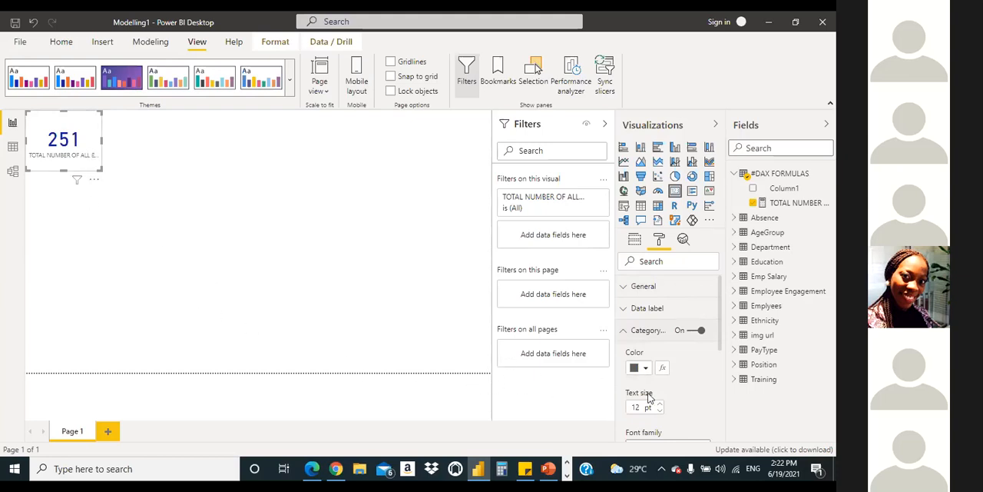
{"action": "left_click", "coordinate": [646, 367]}
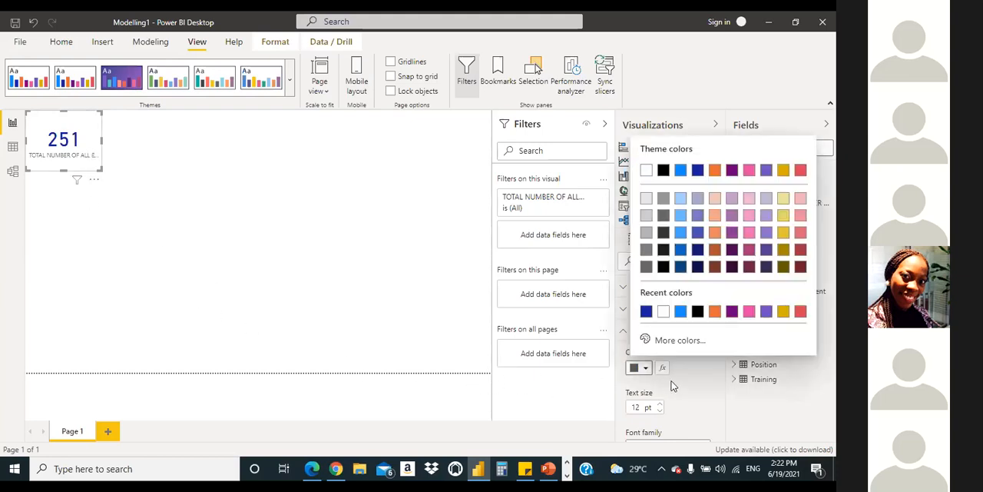
{"action": "left_click", "coordinate": [698, 312]}
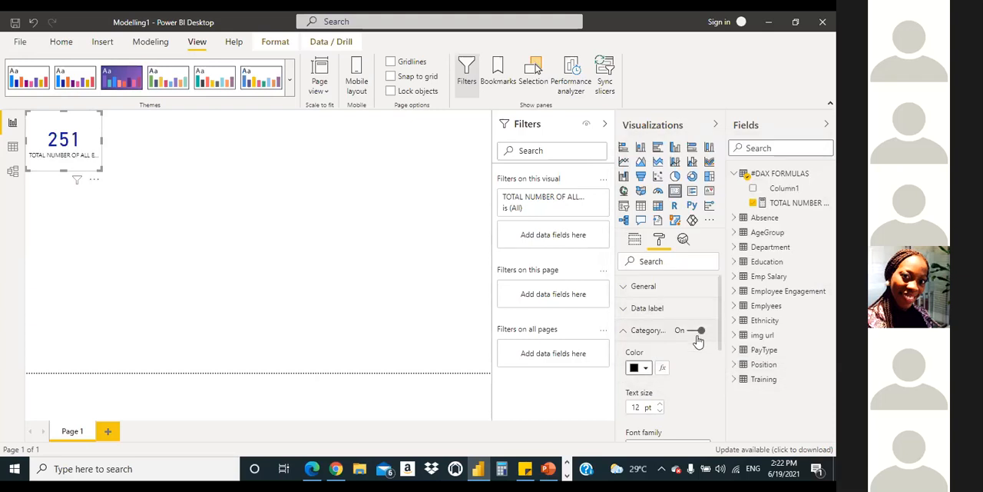
{"action": "left_click", "coordinate": [660, 406]}
Step: Resize the employee-count card so its category label wraps onto two lines, and move it away from the page corner
{"action": "left_click_drag", "start_coordinate": [102, 139], "coordinate": [133, 153]}
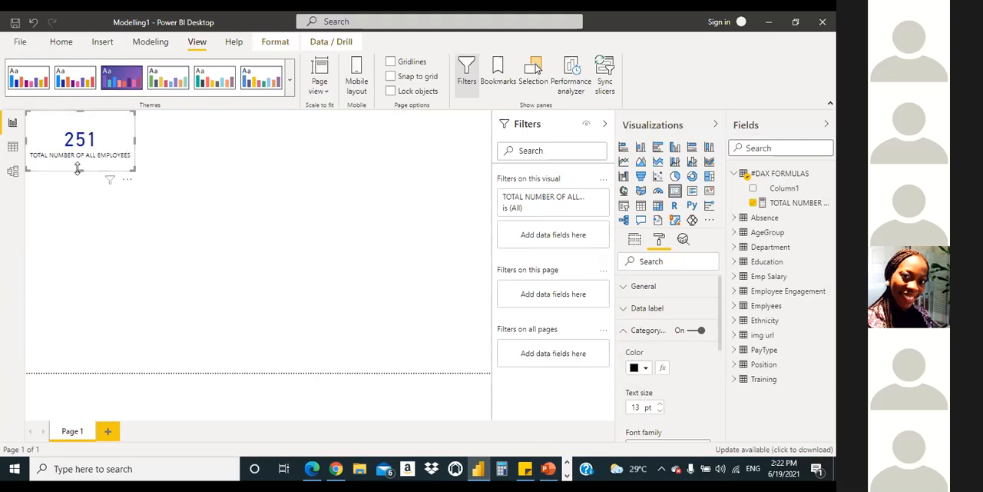
{"action": "left_click_drag", "start_coordinate": [79, 196], "coordinate": [81, 198]}
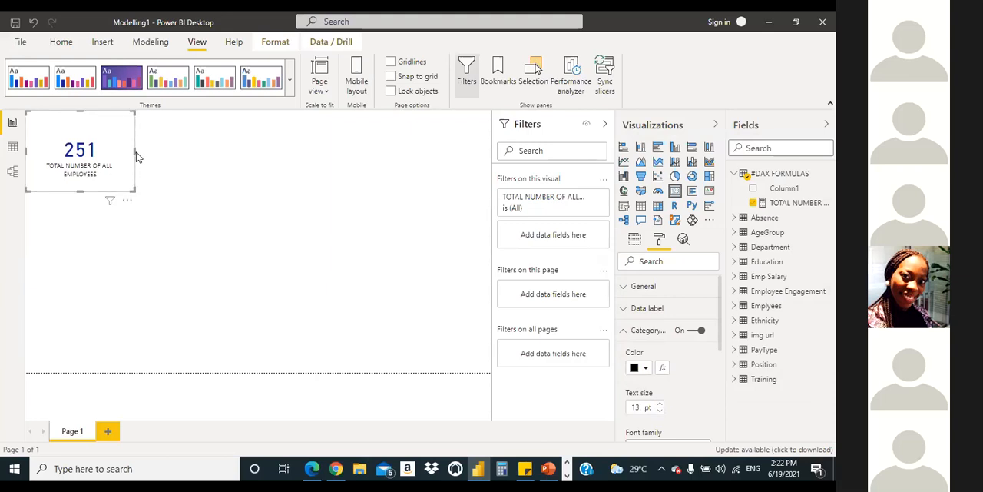
{"action": "left_click_drag", "start_coordinate": [135, 151], "coordinate": [98, 153]}
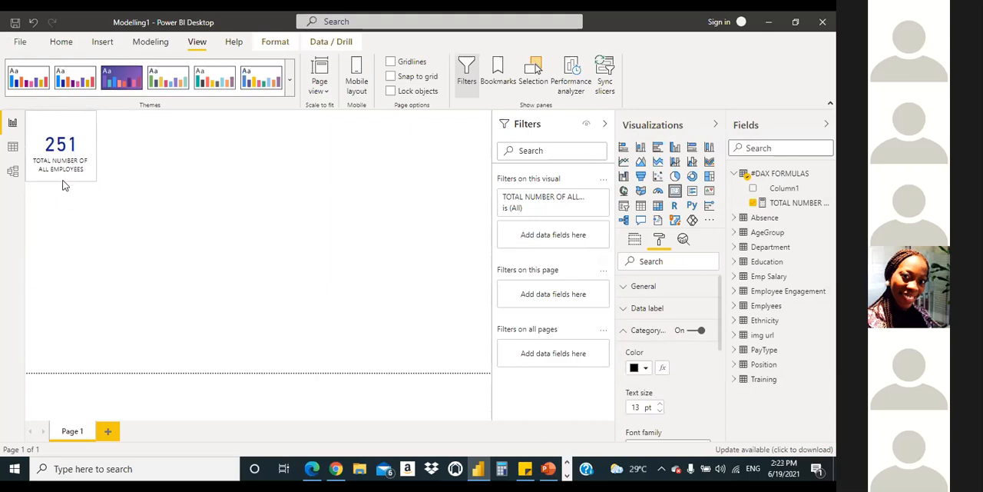
{"action": "left_click_drag", "start_coordinate": [80, 135], "coordinate": [203, 163]}
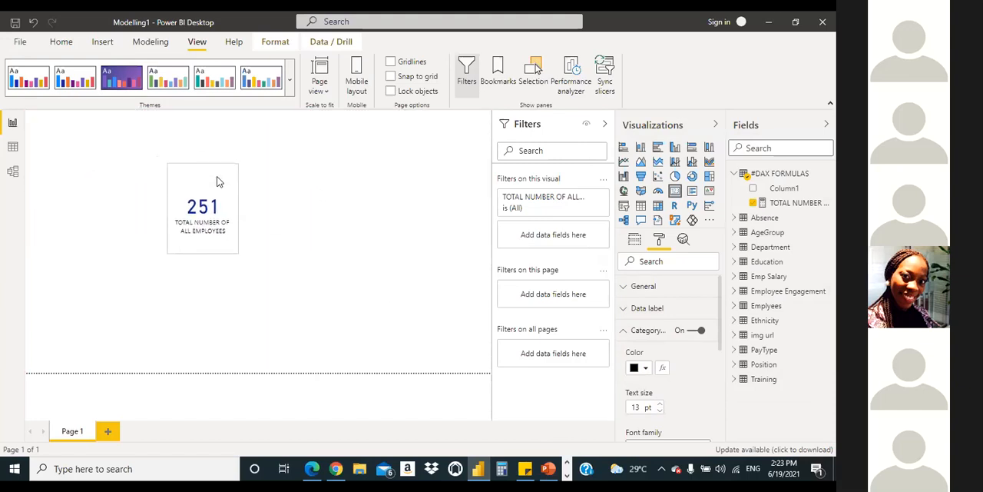
Step: Move the employee-count card into the page's upper-left corner and narrow it, keeping its category label on two lines
{"action": "left_click", "coordinate": [231, 158]}
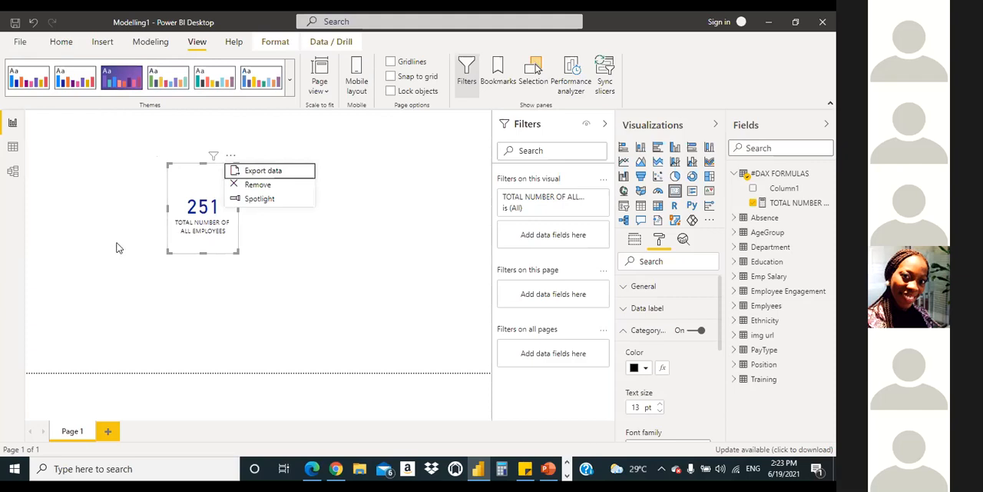
{"action": "left_click", "coordinate": [430, 226]}
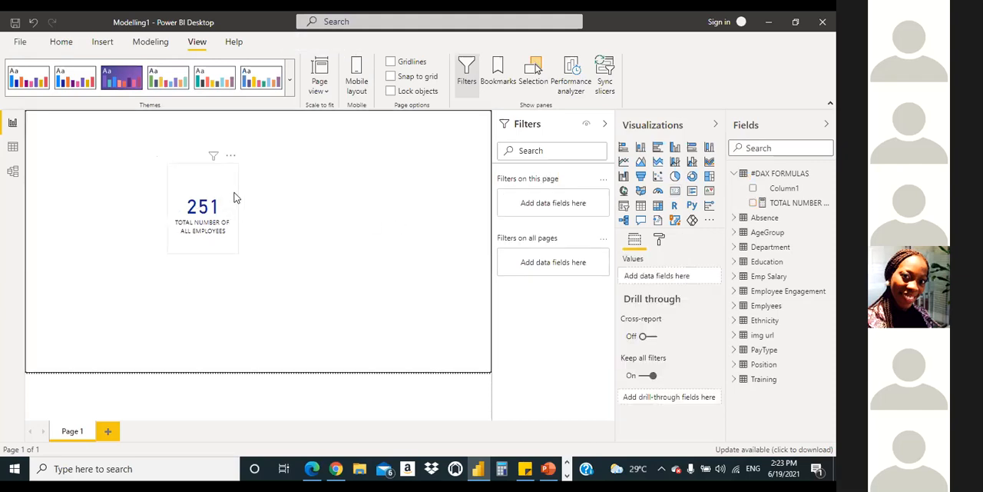
{"action": "left_click", "coordinate": [207, 178]}
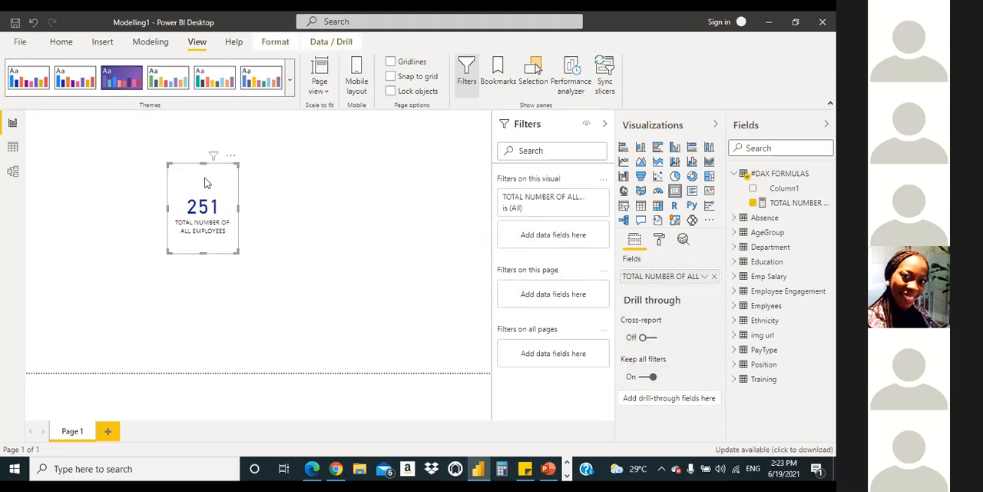
{"action": "left_click_drag", "start_coordinate": [237, 166], "coordinate": [74, 185]}
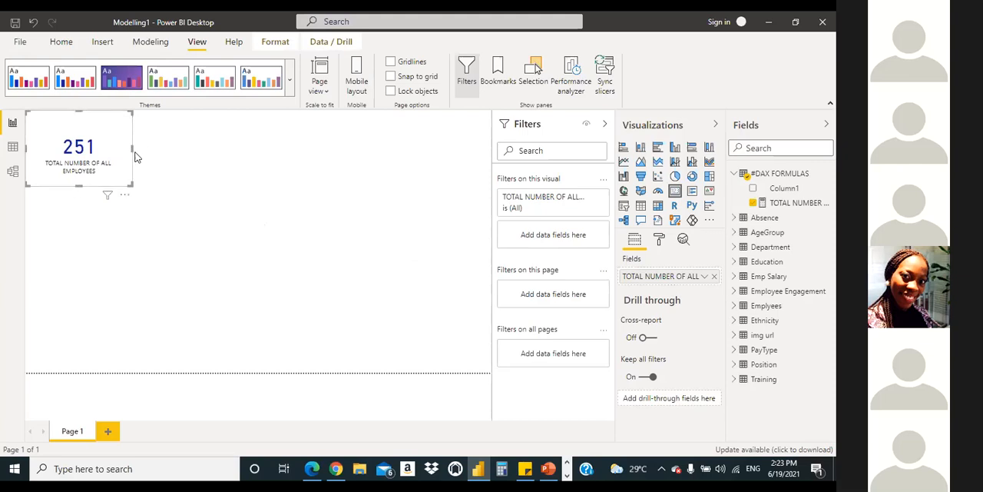
{"action": "left_click", "coordinate": [133, 149]}
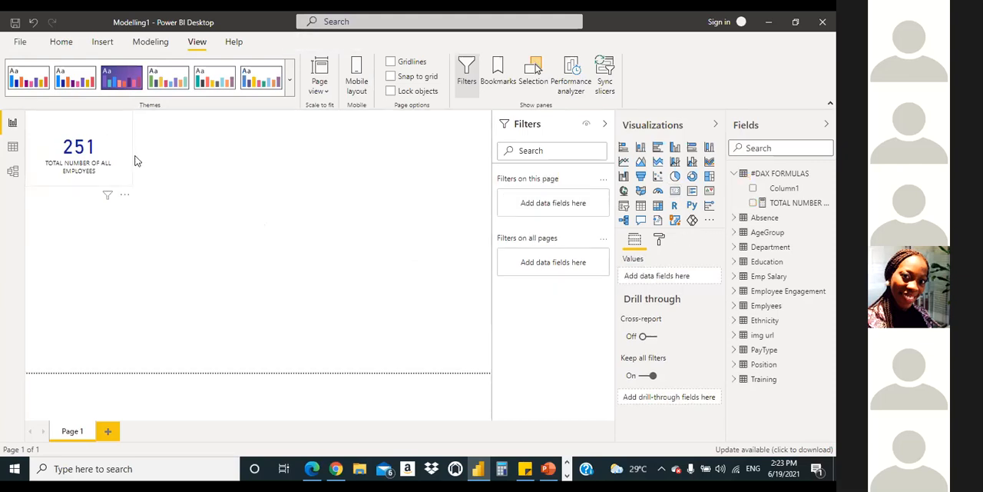
{"action": "left_click", "coordinate": [105, 128]}
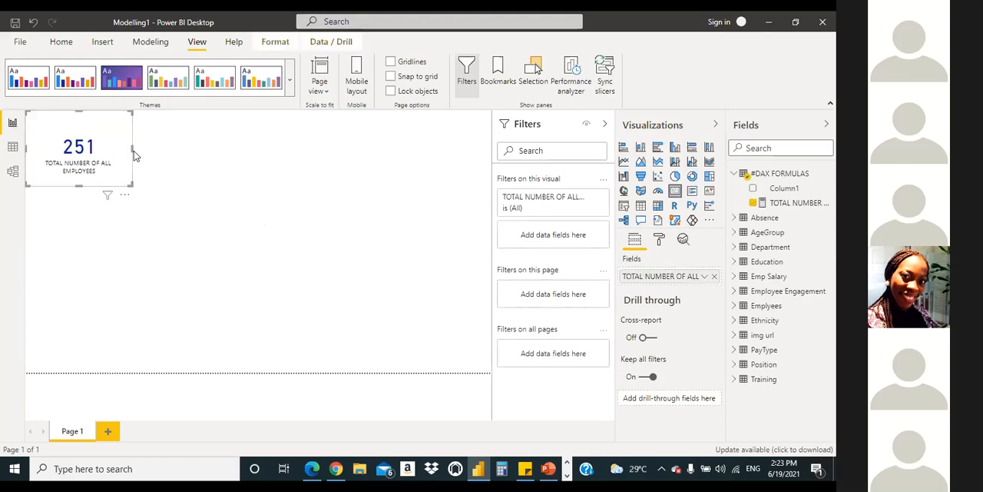
{"action": "left_click_drag", "start_coordinate": [133, 151], "coordinate": [118, 148]}
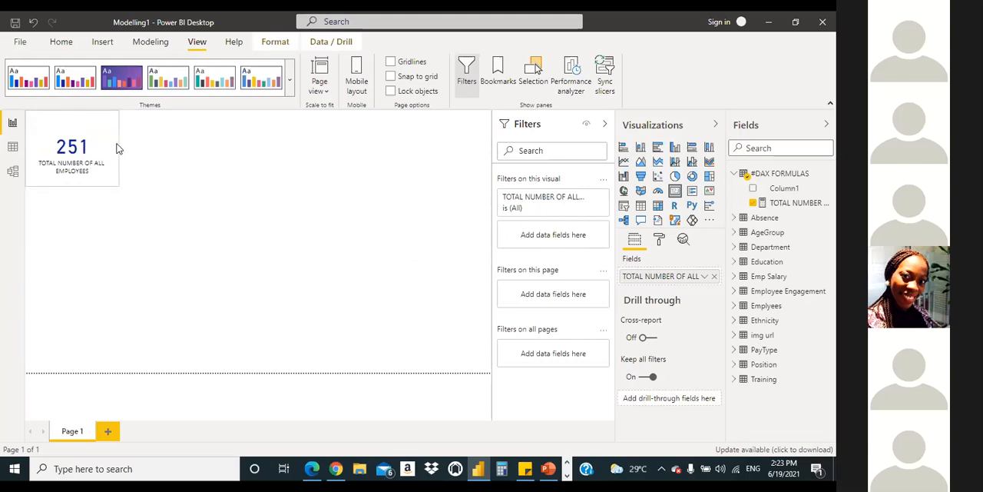
{"action": "left_click_drag", "start_coordinate": [117, 148], "coordinate": [95, 149]}
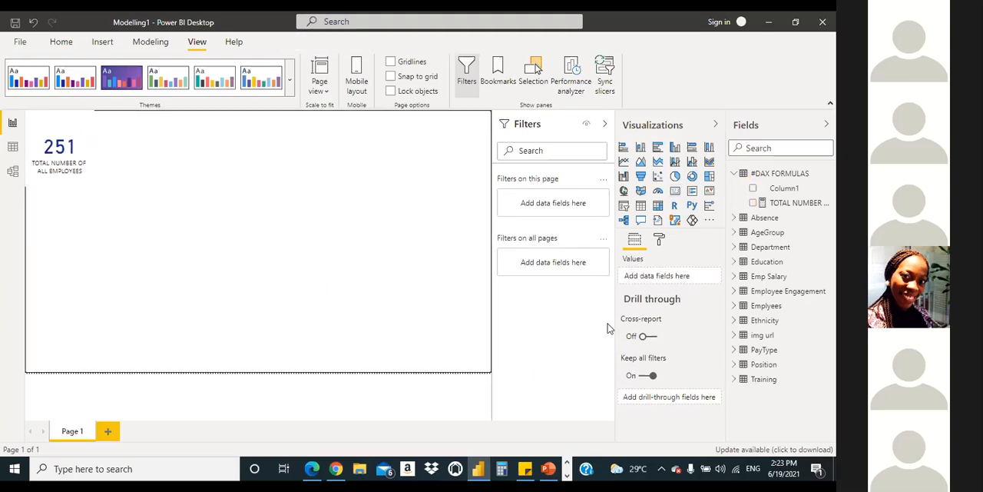
Step: Turn on a black border for the employee-count card and increase its radius to round the corners
{"action": "left_click", "coordinate": [663, 242]}
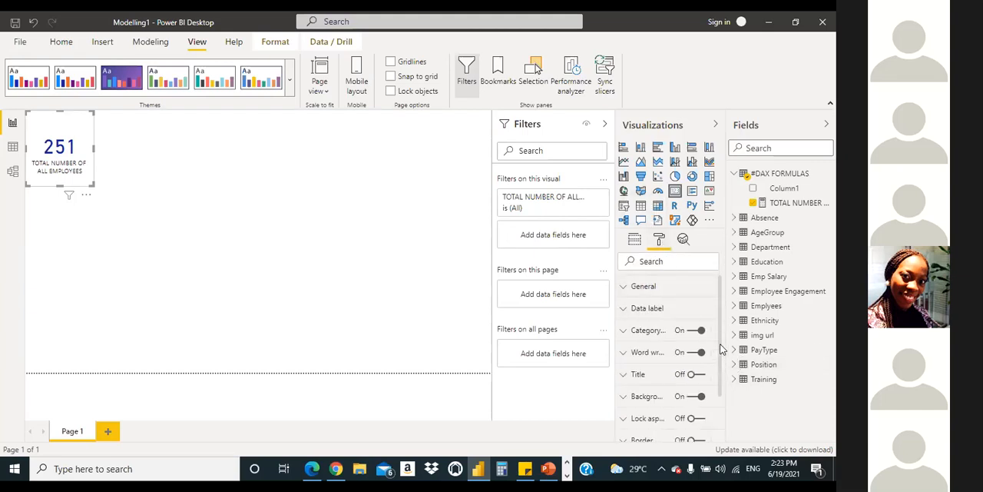
{"action": "scroll", "coordinate": [720, 350], "scroll_direction": "down", "scroll_amount": 3}
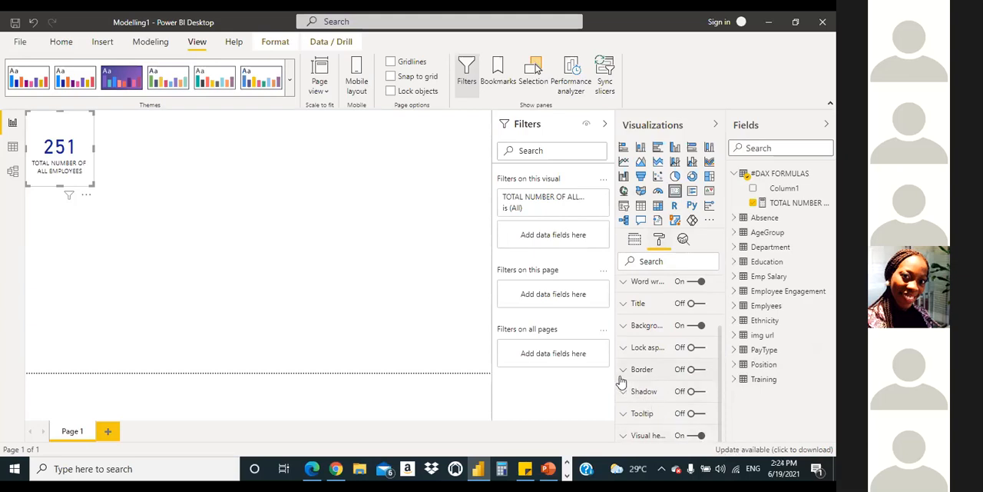
{"action": "left_click", "coordinate": [699, 371]}
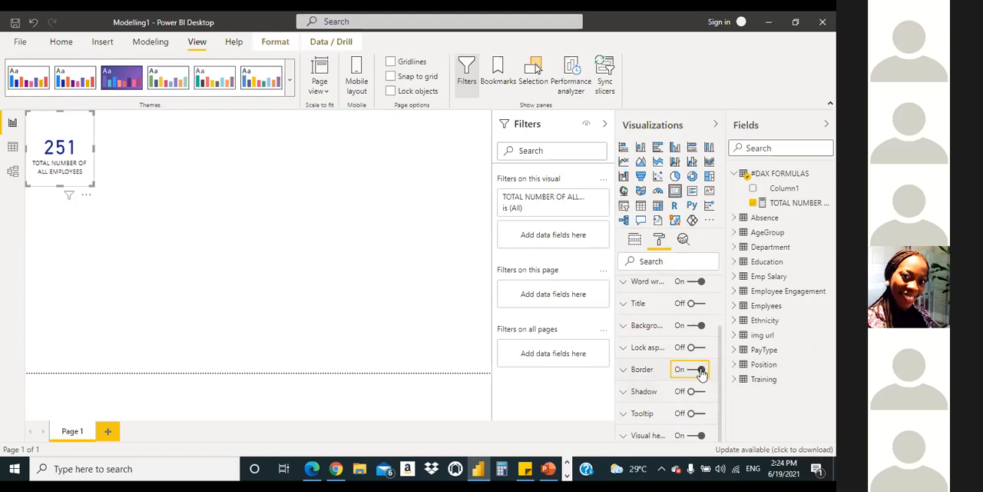
{"action": "left_click", "coordinate": [624, 372]}
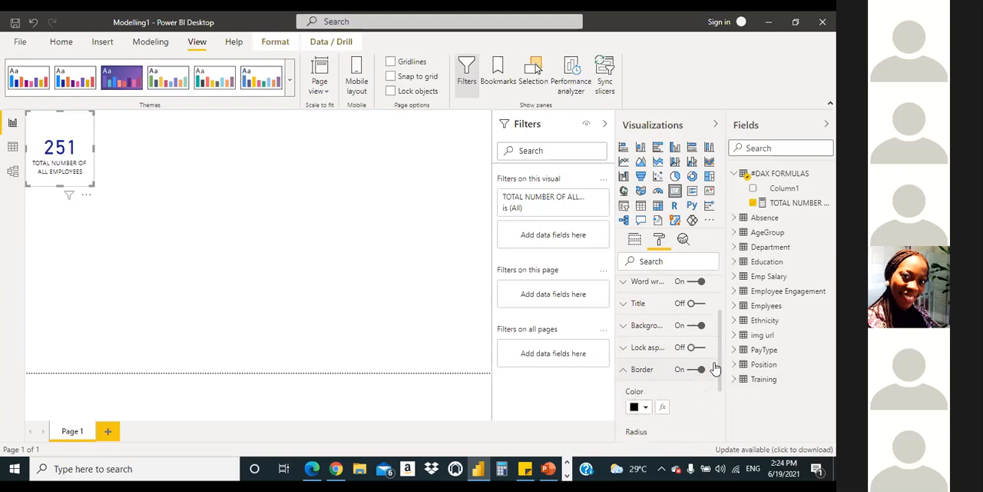
{"action": "left_click_drag", "start_coordinate": [717, 365], "coordinate": [726, 395]}
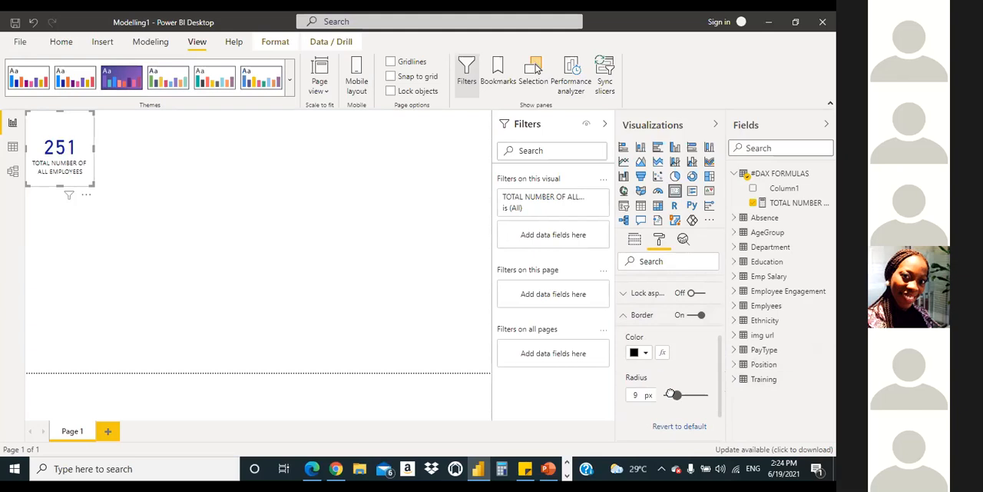
{"action": "left_click_drag", "start_coordinate": [671, 394], "coordinate": [685, 394]}
{"action": "left_click_drag", "start_coordinate": [684, 393], "coordinate": [688, 393]}
{"action": "left_click", "coordinate": [623, 316]}
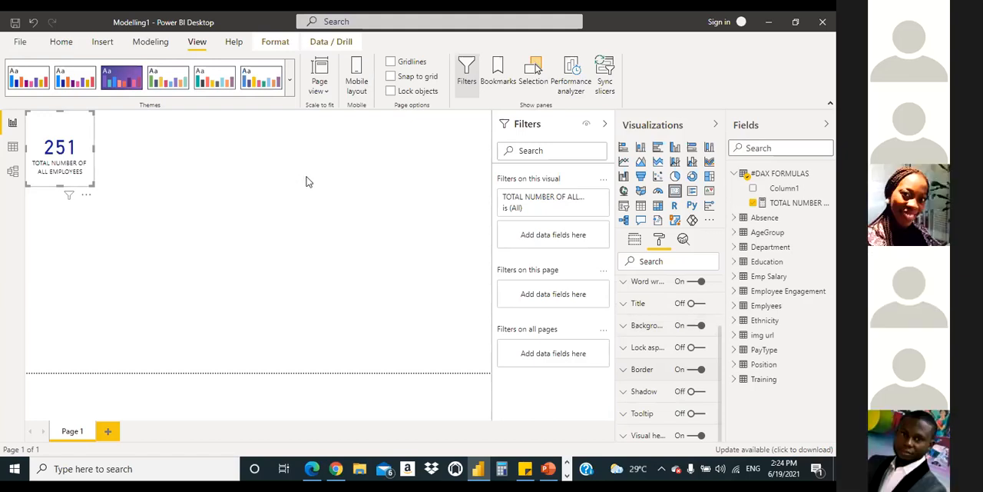
{"action": "left_click", "coordinate": [347, 191]}
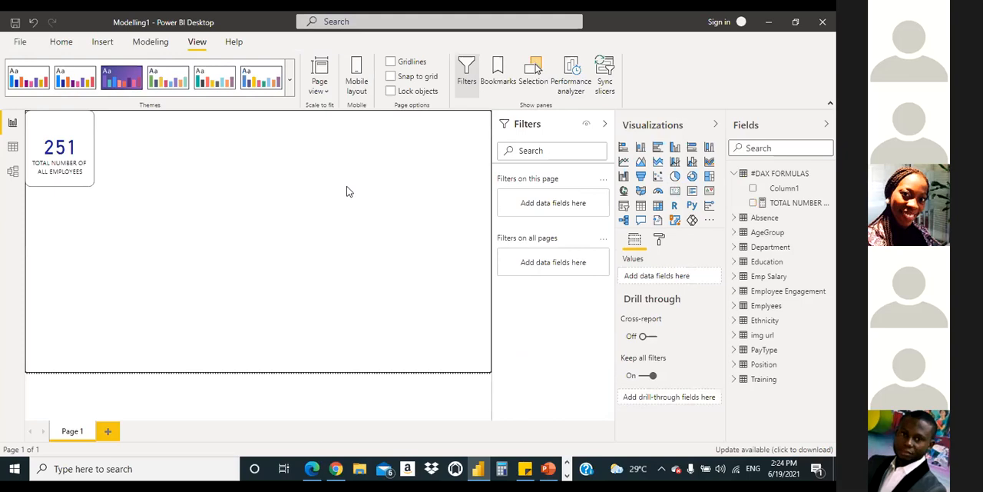
Step: Make the employee-count card slightly narrower and adjust its height so the full category label fits on two lines
{"action": "left_click", "coordinate": [64, 131]}
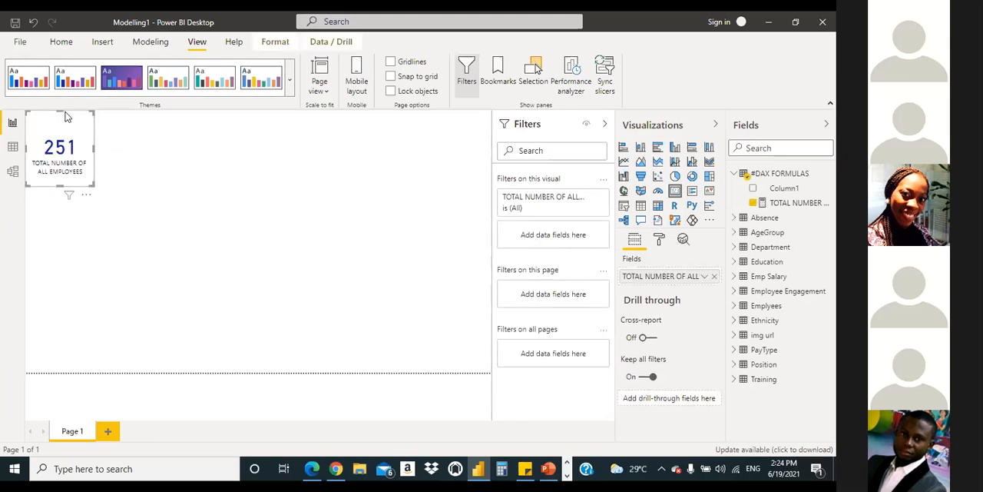
{"action": "left_click_drag", "start_coordinate": [60, 110], "coordinate": [69, 175]}
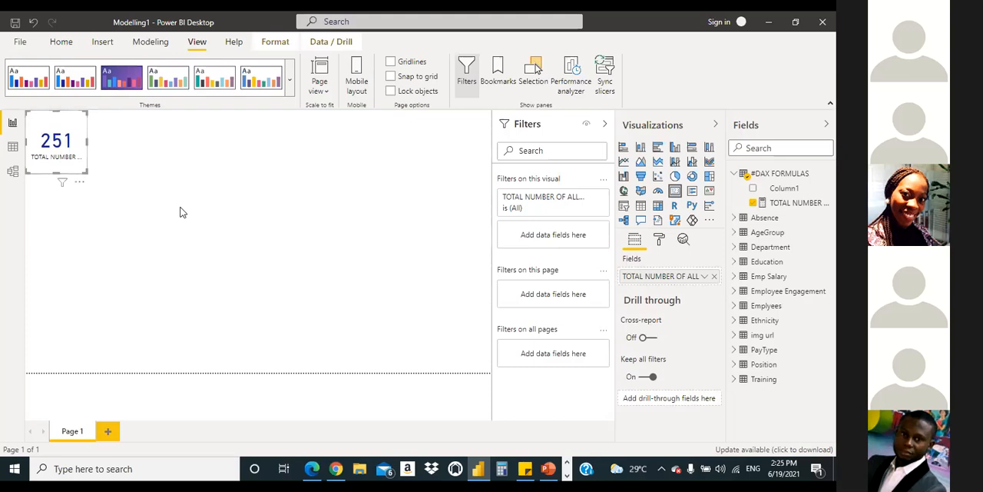
{"action": "left_click", "coordinate": [280, 159]}
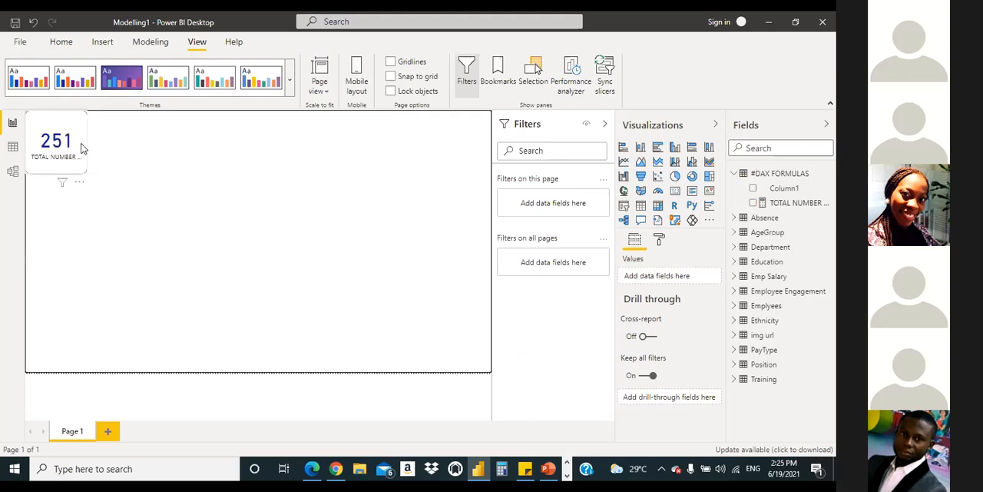
{"action": "left_click", "coordinate": [62, 182]}
{"action": "left_click_drag", "start_coordinate": [56, 174], "coordinate": [59, 186]}
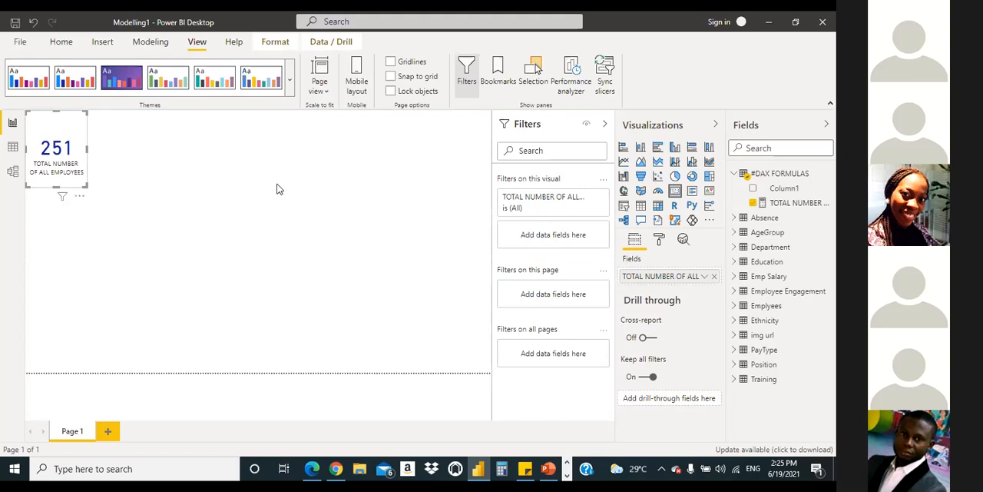
Step: Switch to the Modelling1 - Copy.pdf in Edge to examine the sample HR dashboard's cards and charts, and return to the Power BI report
{"action": "left_click", "coordinate": [304, 474]}
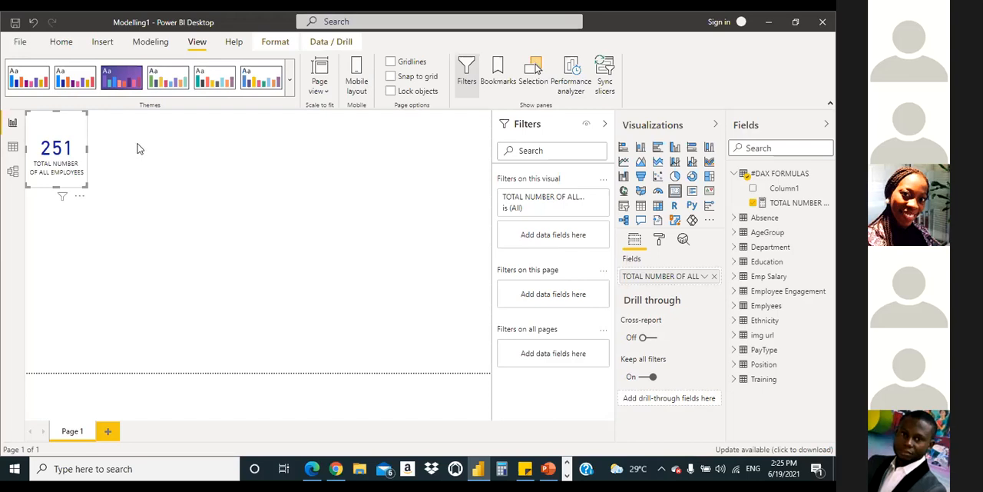
{"action": "left_click", "coordinate": [295, 214]}
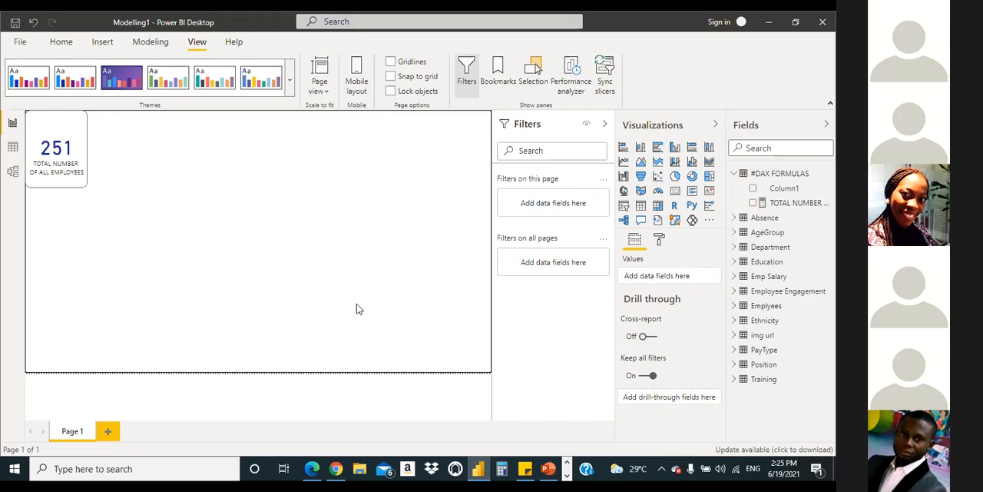
{"action": "mouse_move", "coordinate": [309, 469]}
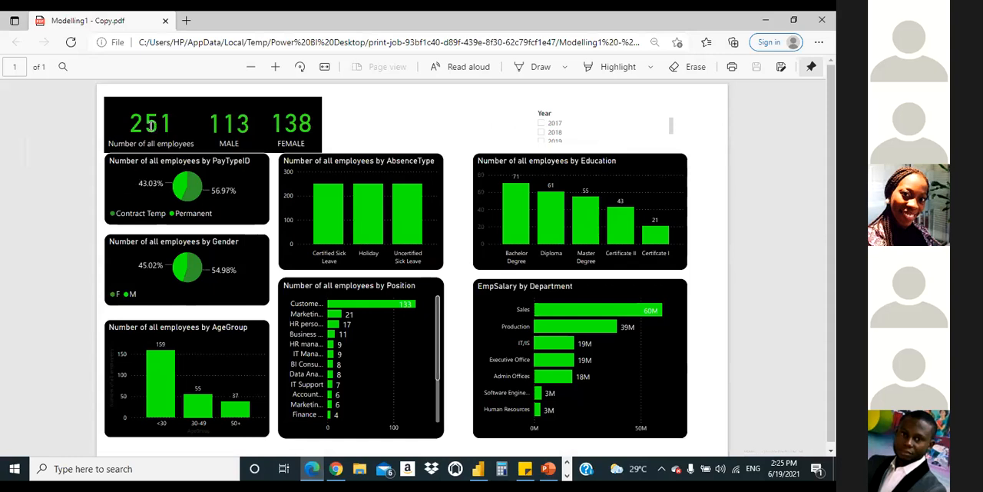
{"action": "left_click", "coordinate": [767, 22]}
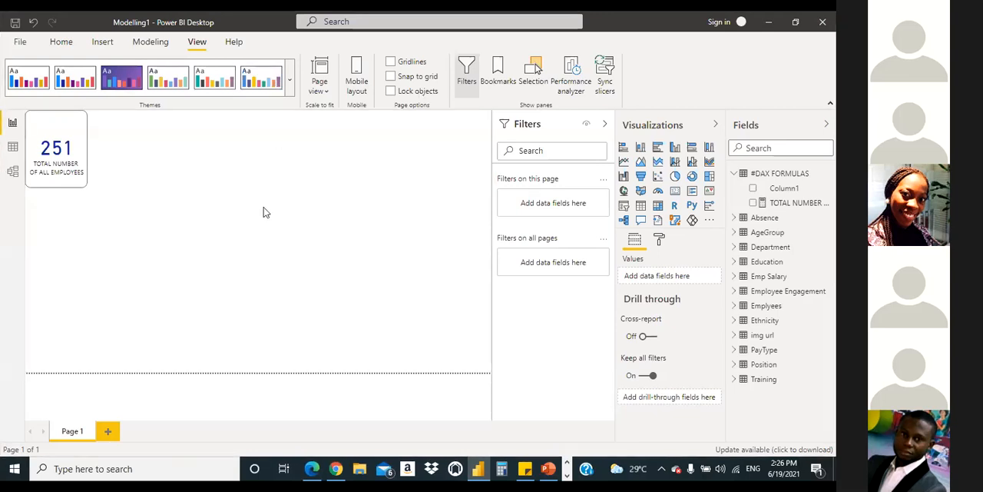
Step: Create a new measure in #DAX FORMULAS named MALE, starting its formula with the CALCULATE function
{"action": "left_click", "coordinate": [62, 41]}
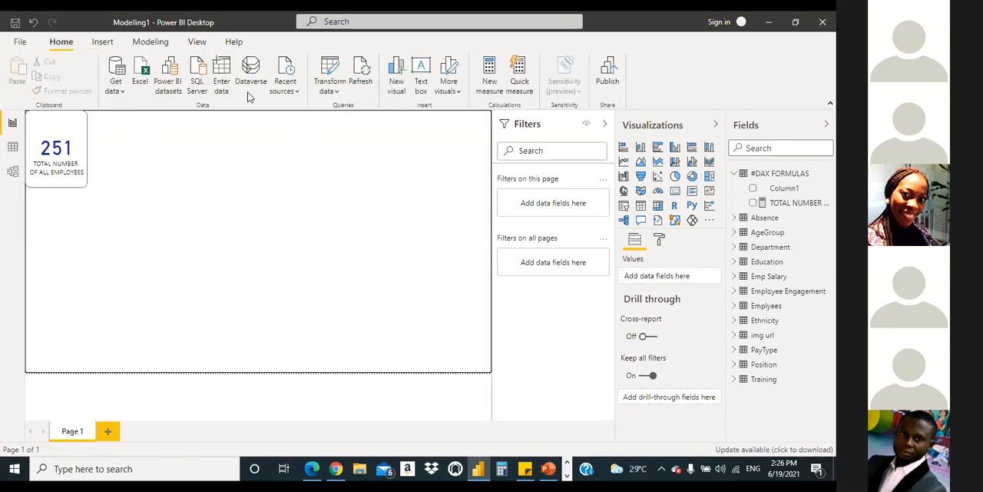
{"action": "left_click", "coordinate": [481, 85]}
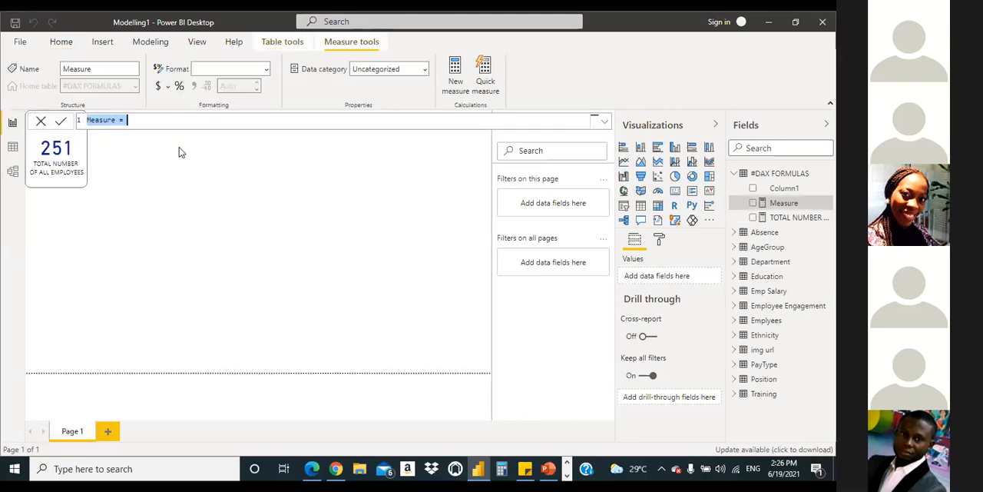
{"action": "key", "text": "BackSpace"}
{"action": "type", "text": "MA"}
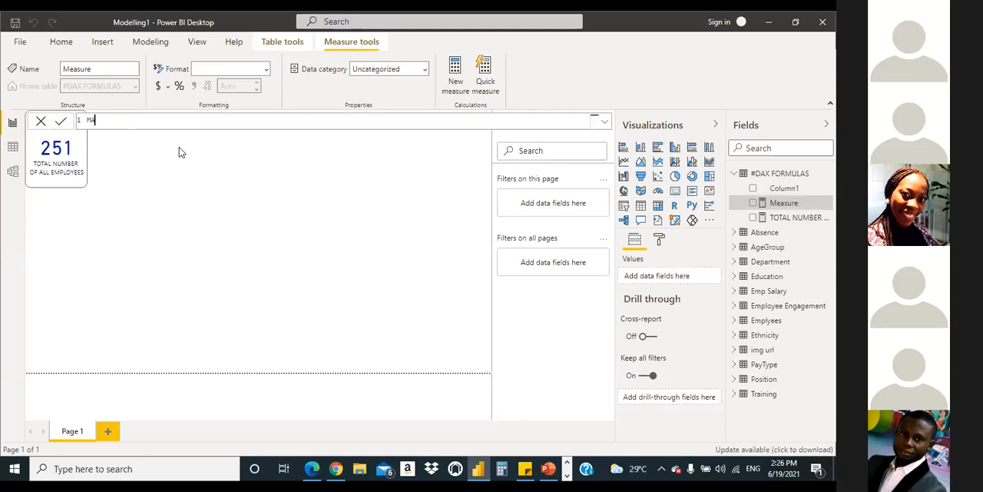
{"action": "type", "text": "LE ="}
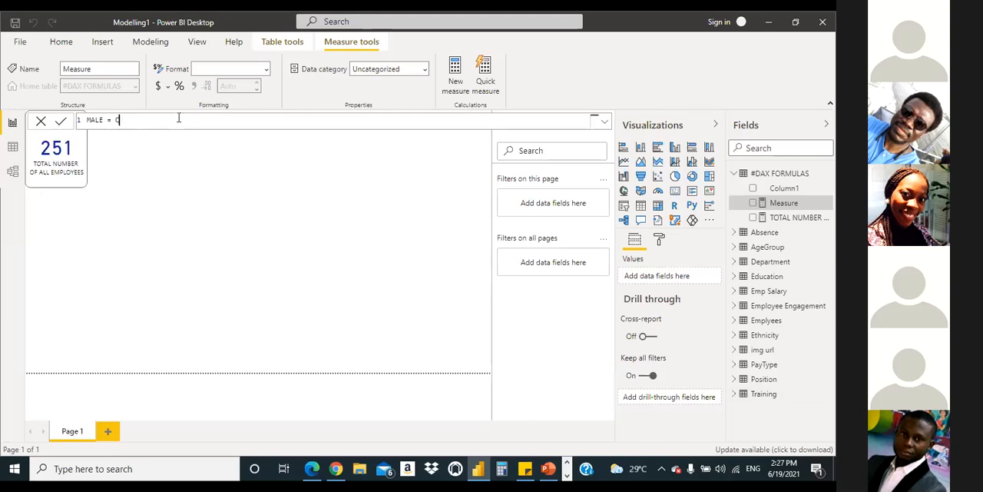
{"action": "type", "text": "CALCULATE"}
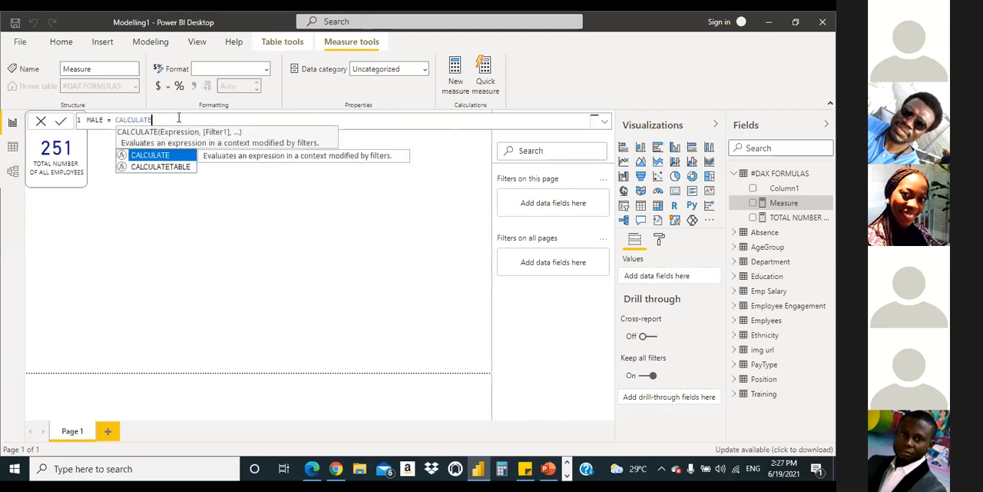
{"action": "left_click", "coordinate": [161, 158]}
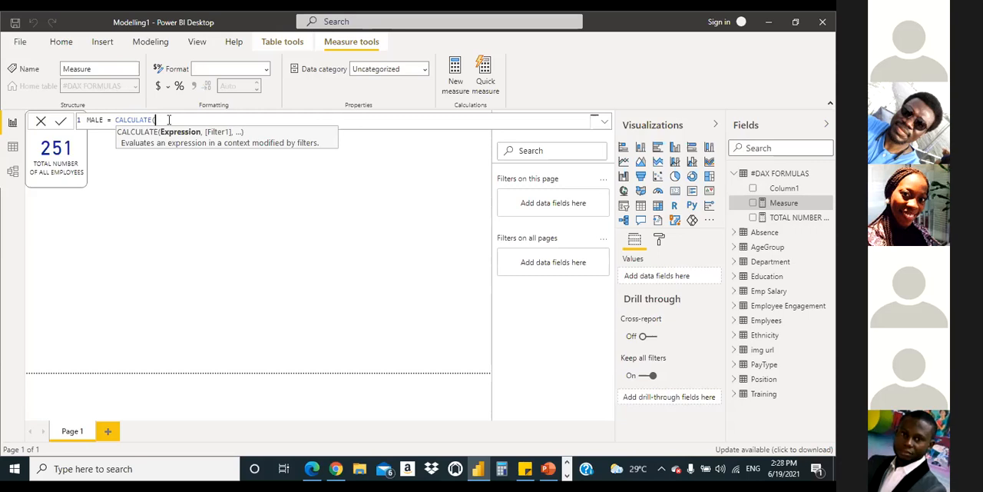
Step: Add COUNT over the Emplyees[EmpID] column as the expression inside the MALE measure's CALCULATE function
{"action": "type", "text": "C"}
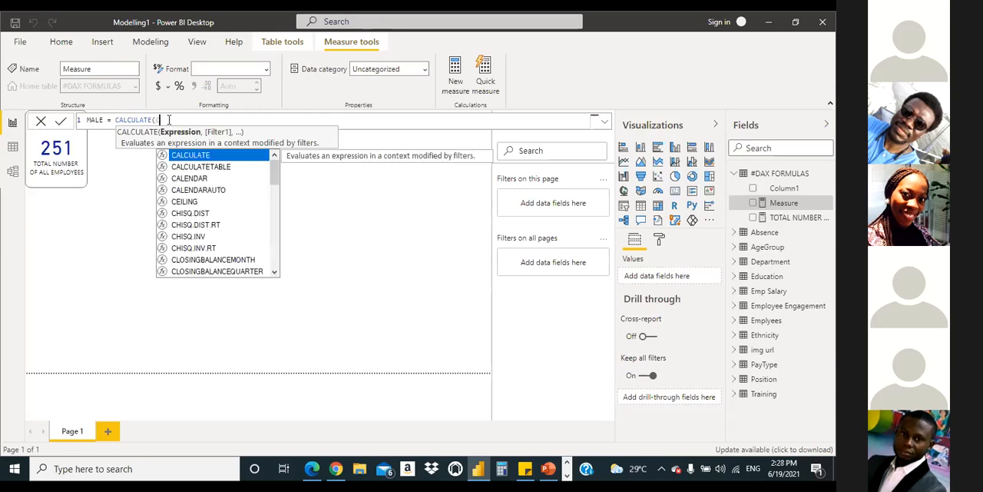
{"action": "type", "text": "OUNT"}
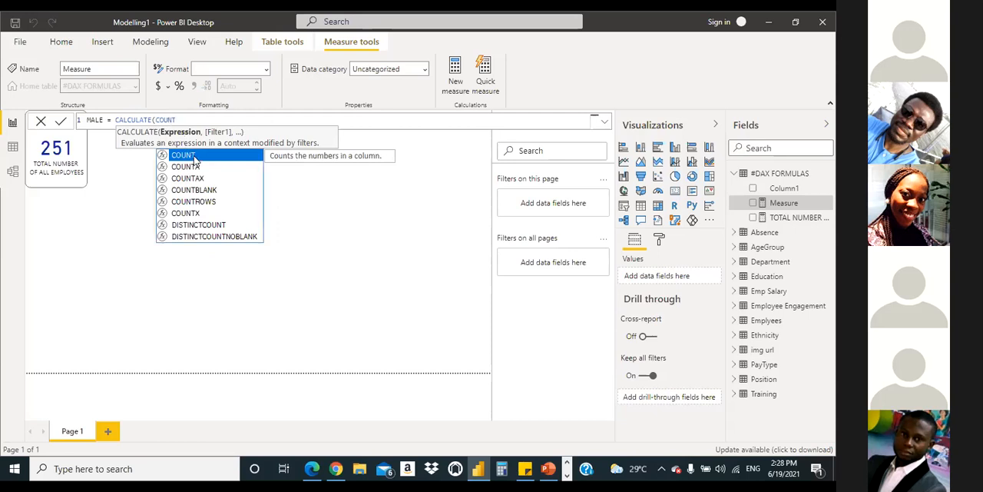
{"action": "left_click", "coordinate": [197, 157]}
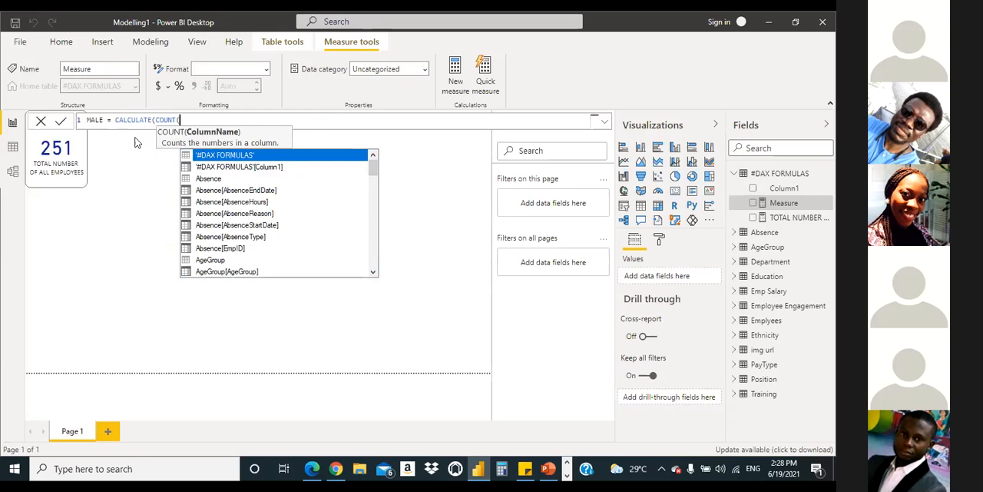
{"action": "type", "text": "E"}
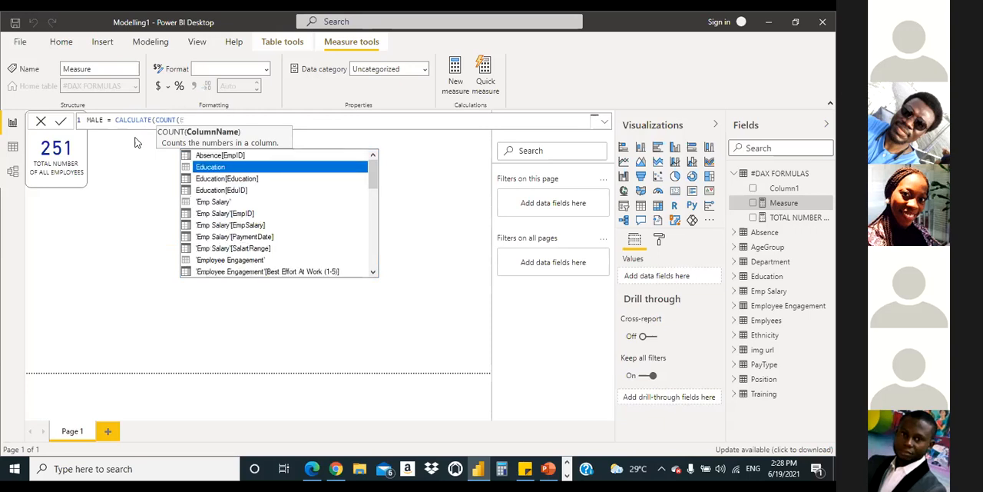
{"action": "type", "text": "m"}
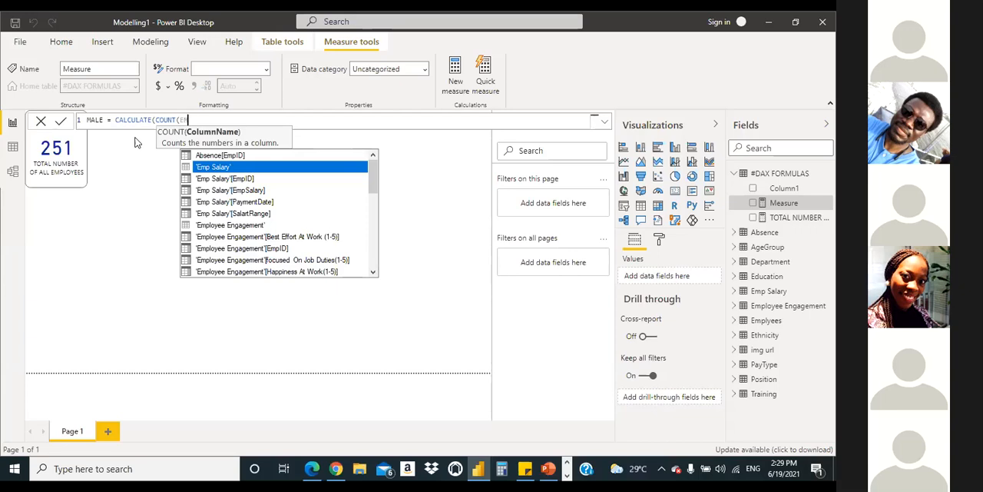
{"action": "type", "text": "PL"}
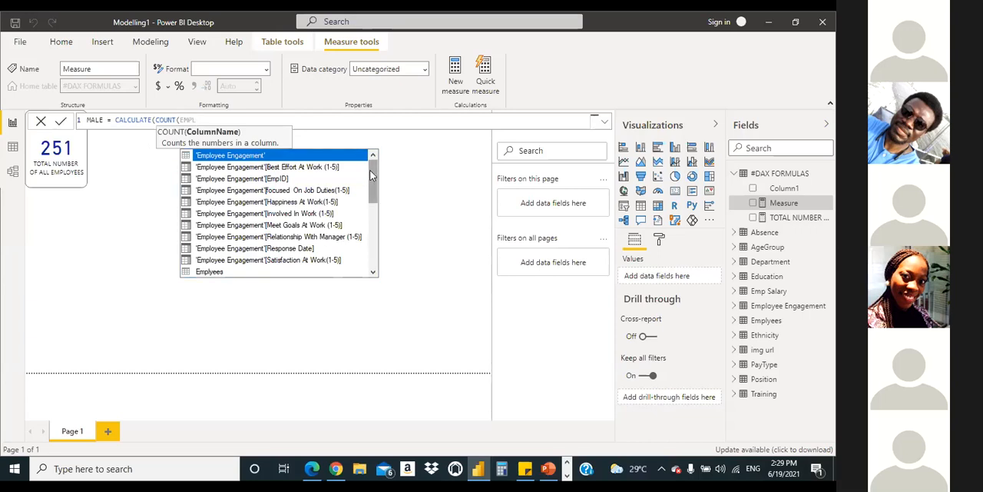
{"action": "left_click_drag", "start_coordinate": [369, 171], "coordinate": [368, 211]}
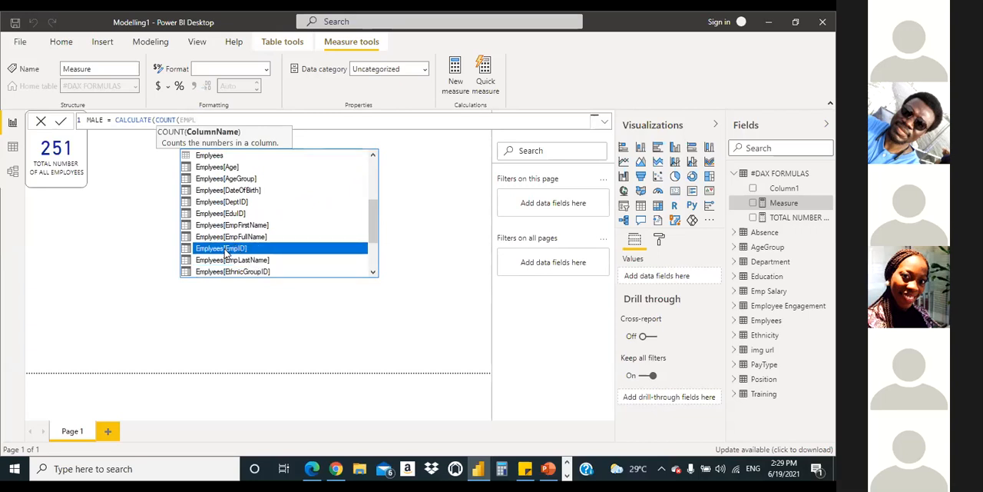
{"action": "double_click", "coordinate": [227, 250]}
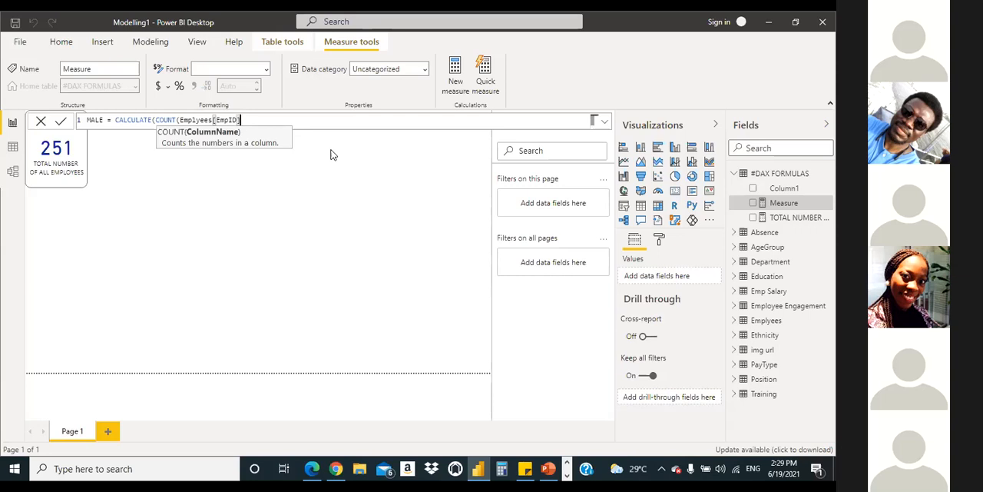
{"action": "type", "text": ","}
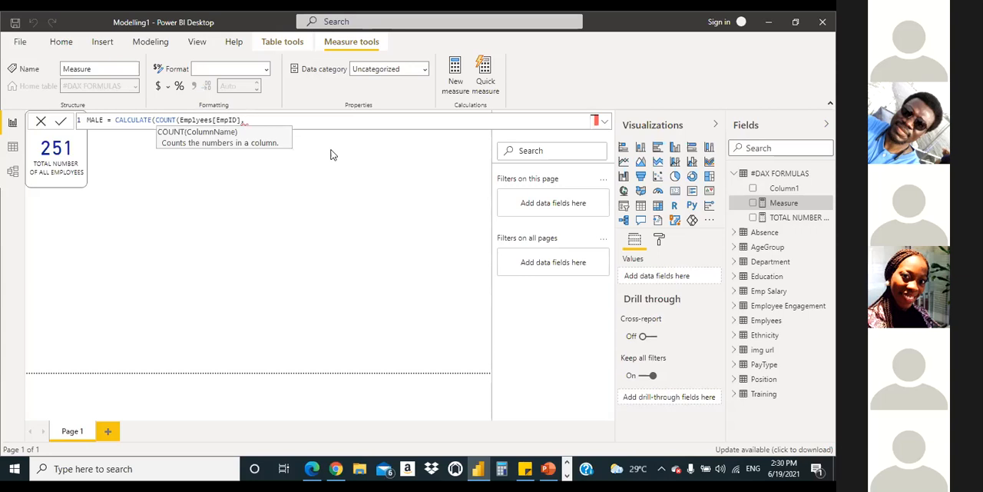
{"action": "type", "text": "FIL"}
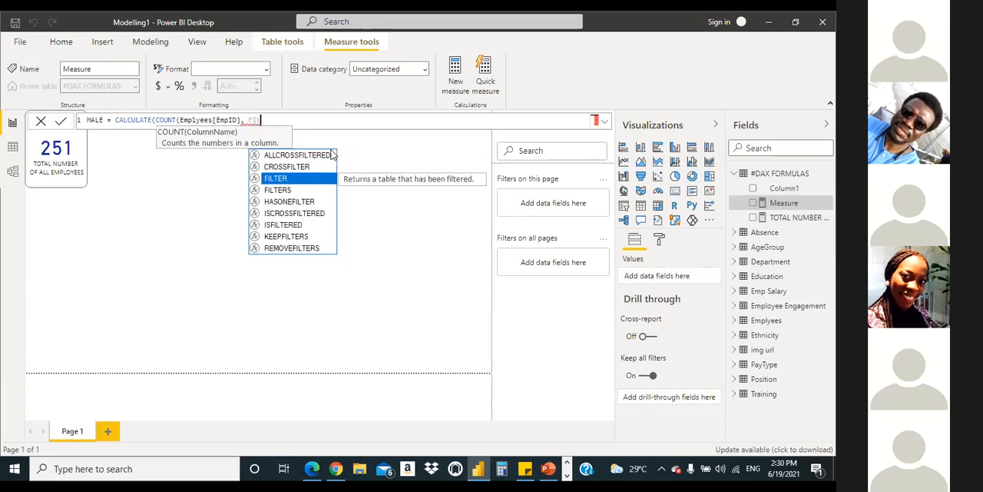
{"action": "type", "text": "TER("}
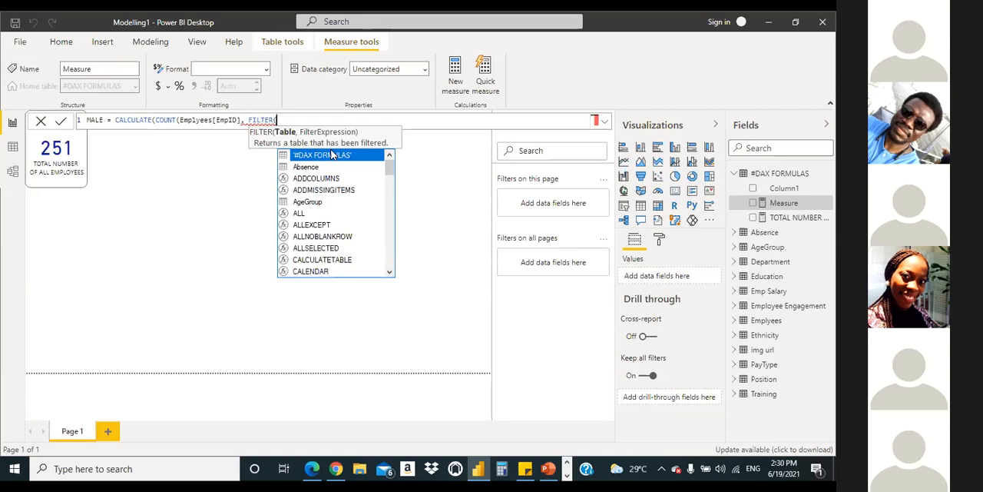
{"action": "type", "text": "Em"}
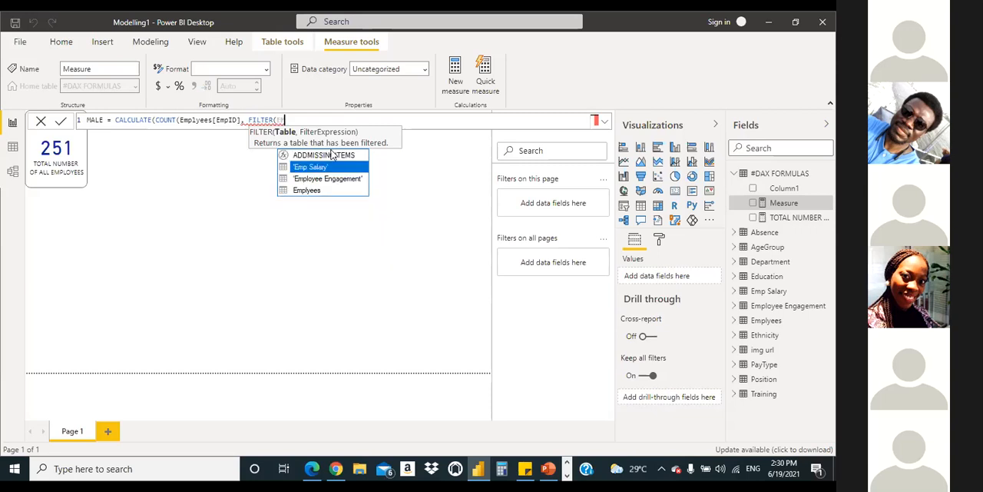
{"action": "left_click", "coordinate": [315, 191]}
{"action": "double_click", "coordinate": [315, 192]}
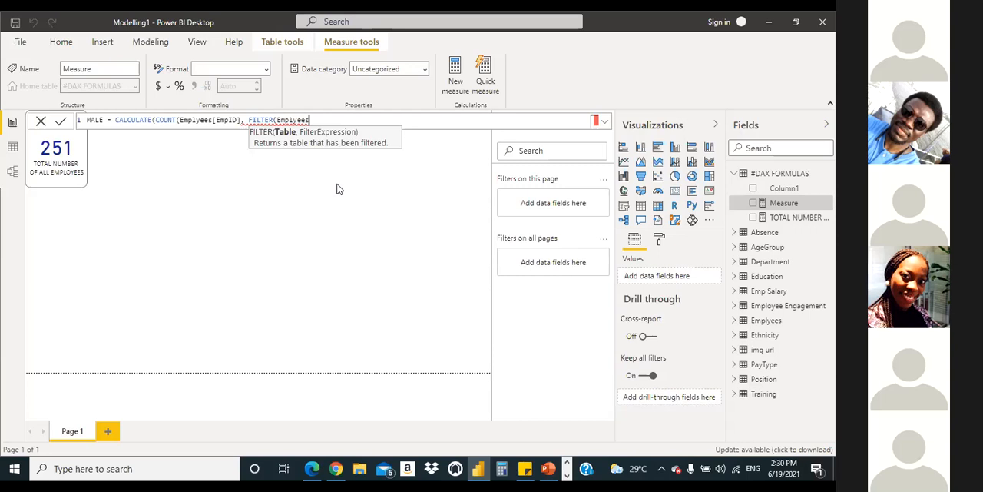
{"action": "type", "text": ","}
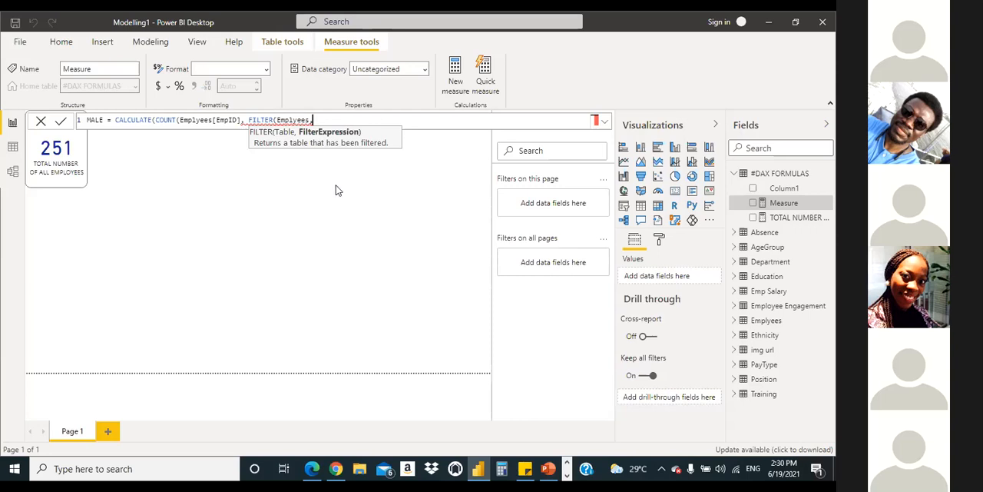
{"action": "type", "text": "Ge"}
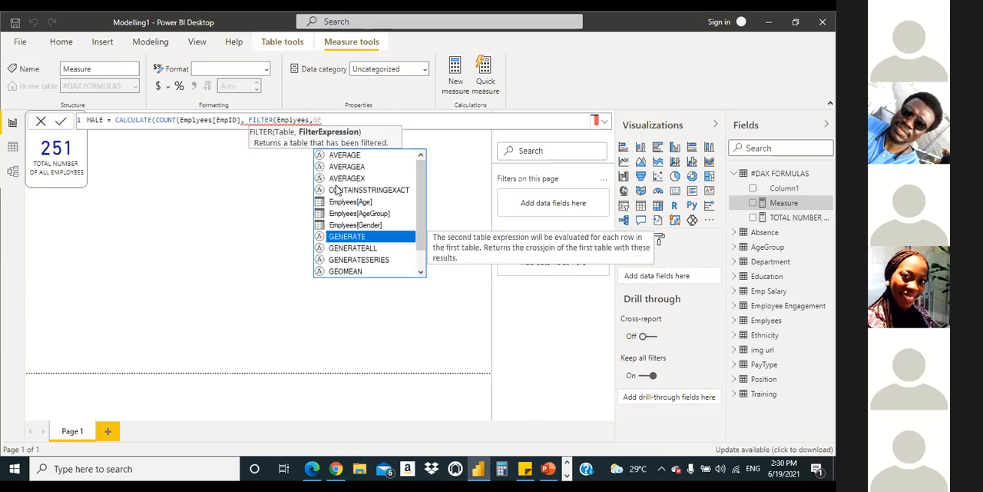
{"action": "type", "text": "nDER"}
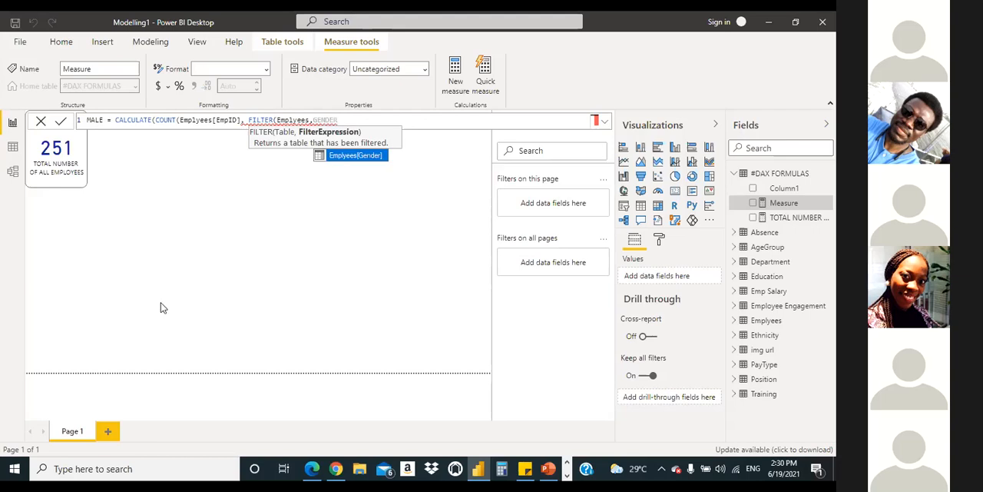
{"action": "left_click", "coordinate": [350, 157]}
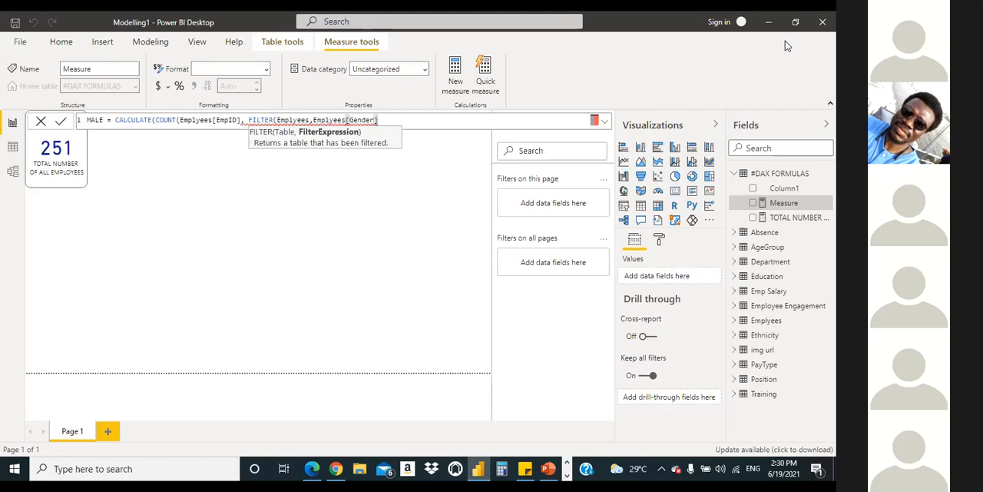
{"action": "key", "text": "BackSpace"}
{"action": "key", "text": "BackSpace"}
{"action": "key", "text": "BackSpace"}
{"action": "key", "text": "BackSpace"}
{"action": "key", "text": "BackSpace"}
{"action": "key", "text": "BackSpace"}
{"action": "key", "text": "BackSpace"}
{"action": "key", "text": "BackSpace"}
{"action": "key", "text": "BackSpace"}
{"action": "key", "text": "BackSpace"}
{"action": "key", "text": "BackSpace"}
{"action": "key", "text": "BackSpace"}
{"action": "key", "text": "BackSpace"}
{"action": "key", "text": "BackSpace"}
{"action": "key", "text": "BackSpace"}
{"action": "key", "text": "BackSpace"}
{"action": "key", "text": "BackSpace"}
{"action": "key", "text": "BackSpace"}
{"action": "key", "text": "BackSpace"}
{"action": "key", "text": "BackSpace"}
{"action": "key", "text": "BackSpace"}
{"action": "key", "text": "BackSpace"}
{"action": "key", "text": "BackSpace"}
{"action": "key", "text": "BackSpace"}
{"action": "key", "text": "BackSpace"}
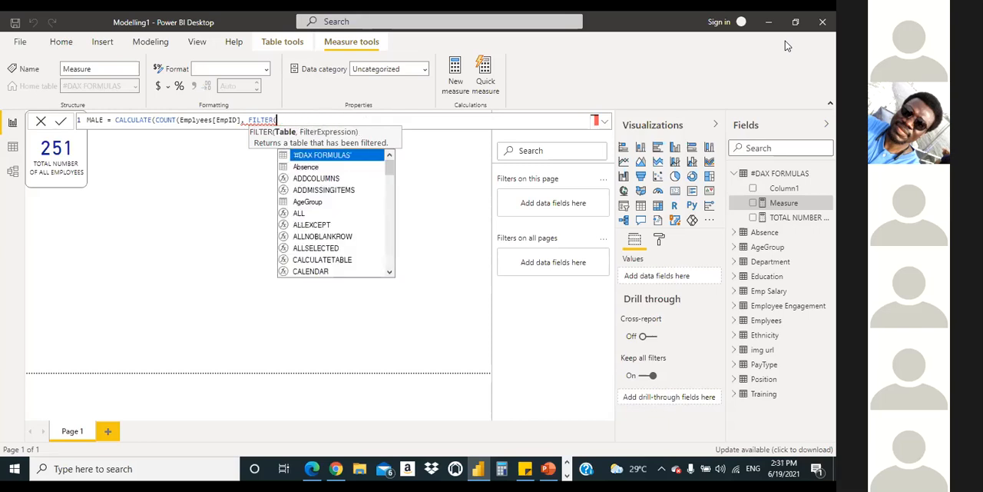
{"action": "key", "text": "BackSpace"}
{"action": "key", "text": "BackSpace"}
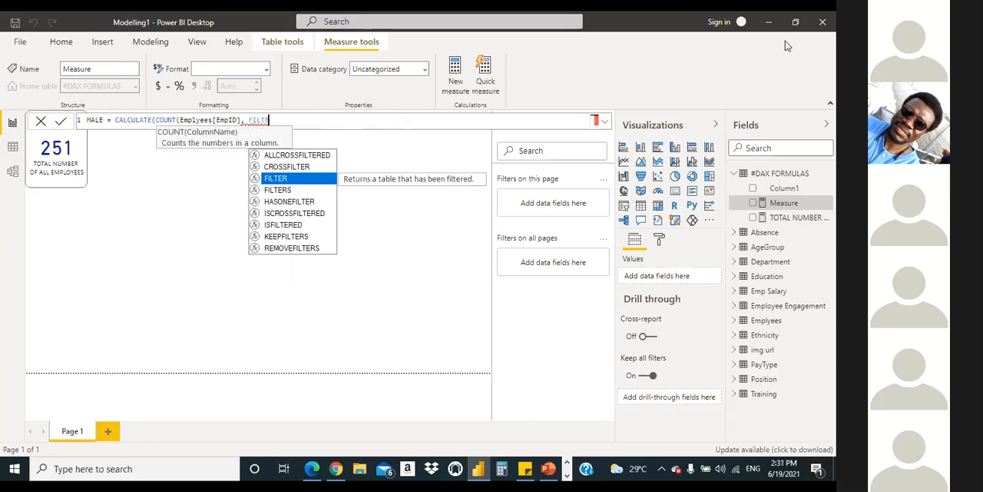
{"action": "key", "text": "BackSpace"}
{"action": "key", "text": "BackSpace"}
{"action": "key", "text": "BackSpace"}
{"action": "key", "text": "BackSpace"}
{"action": "key", "text": "BackSpace"}
{"action": "key", "text": "BackSpace"}
{"action": "key", "text": "BackSpace"}
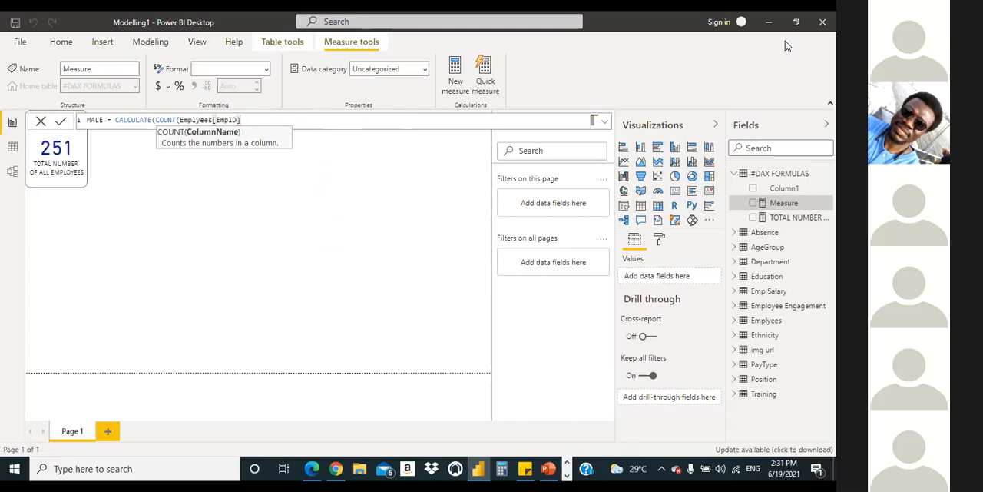
Step: Close the COUNT function's parenthesis and start a FILTER function on the Emplyees table as CALCULATE's filter argument
{"action": "type", "text": ")"}
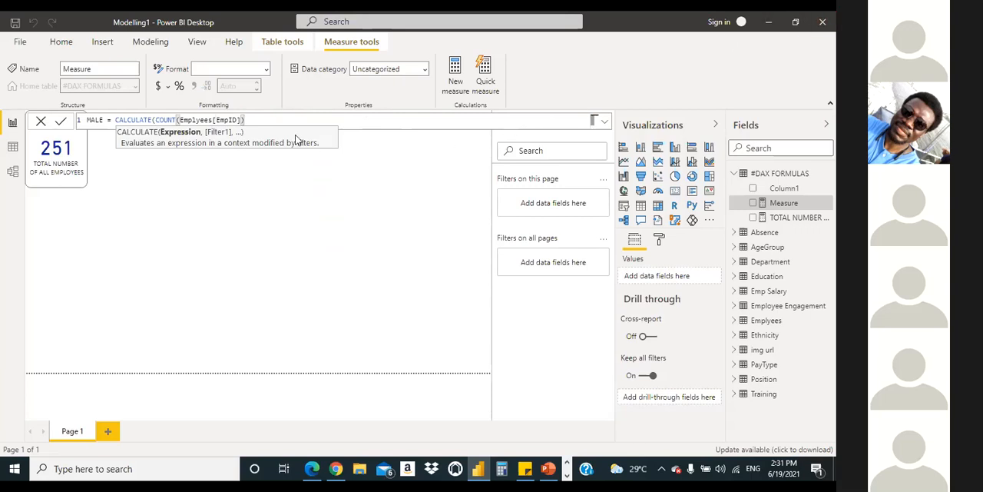
{"action": "type", "text": ","}
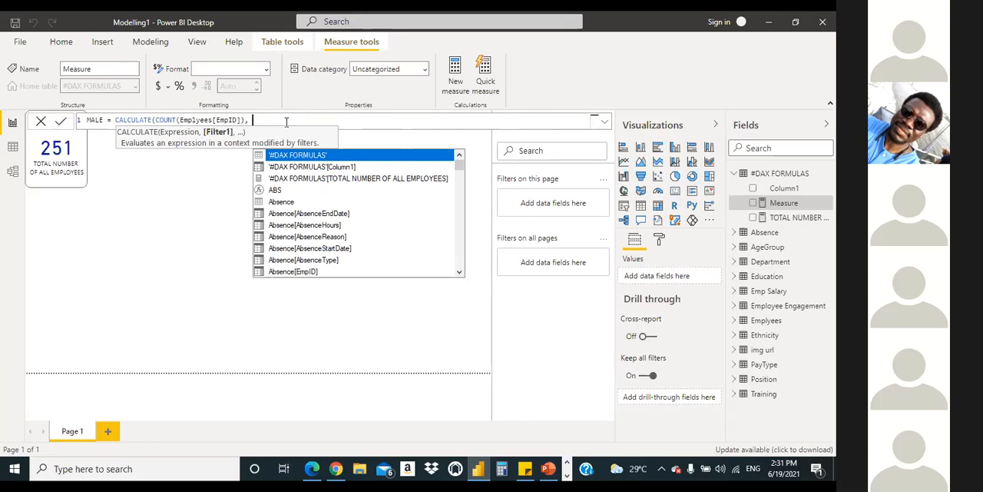
{"action": "type", "text": "FILTER"}
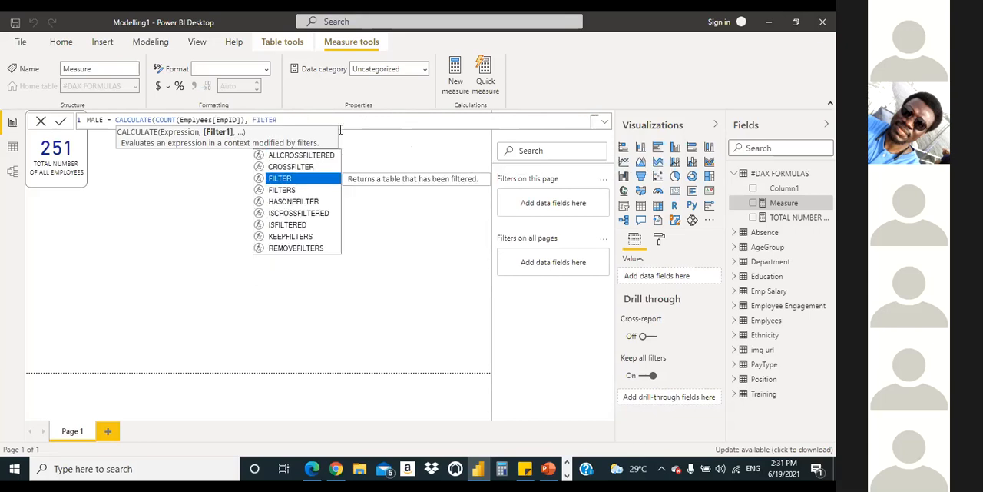
{"action": "key", "text": "Escape"}
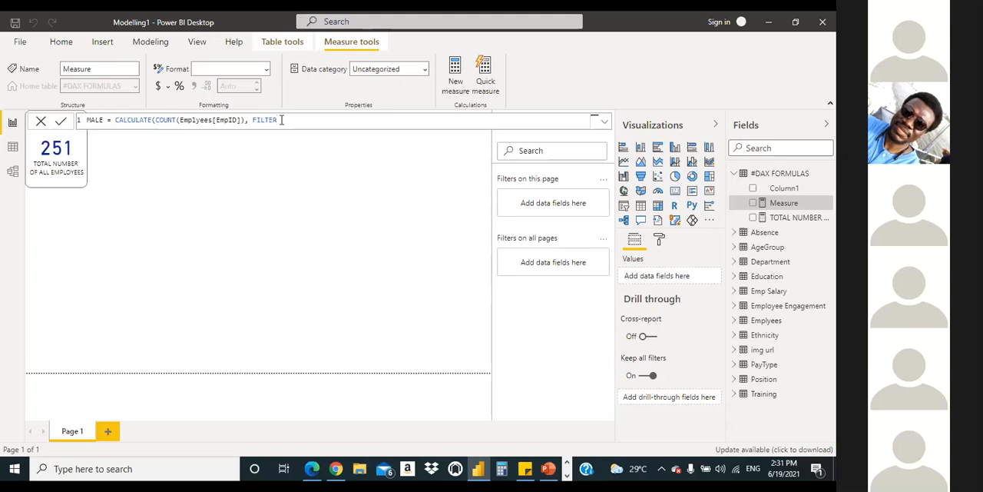
{"action": "type", "text": "E"}
{"action": "key", "text": "BackSpace"}
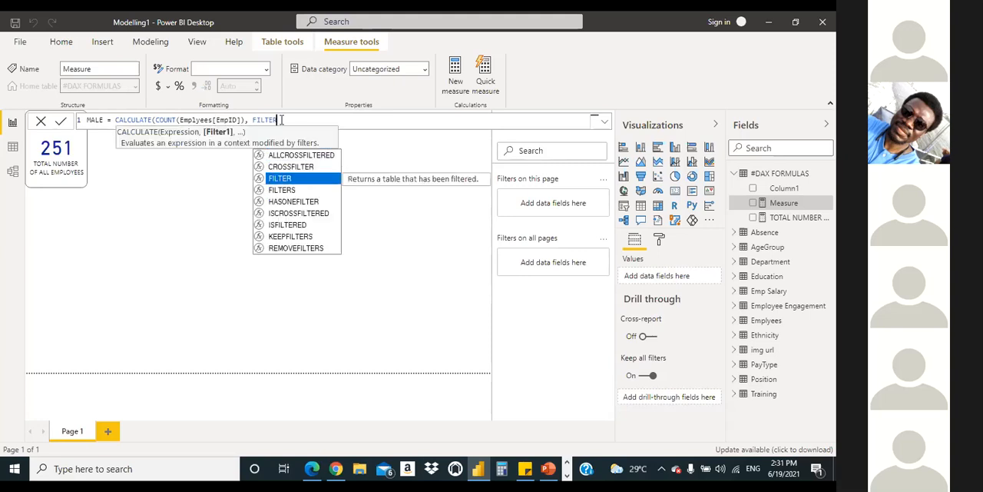
{"action": "type", "text": "(Empl"}
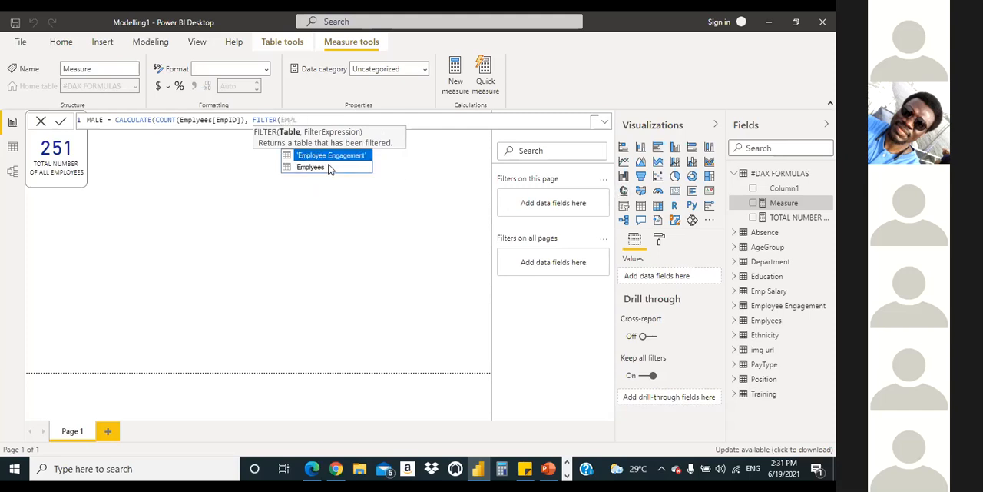
{"action": "left_click", "coordinate": [315, 167]}
Step: Complete the MALE formula with the filter condition Emplyees[Gender]="M" and close both the FILTER and CALCULATE functions
{"action": "type", "text": ",GENDER"}
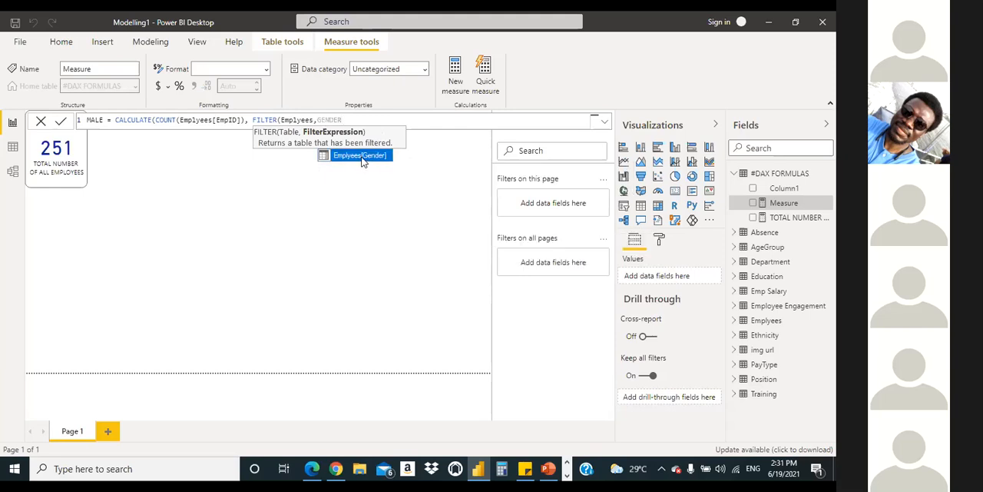
{"action": "left_click", "coordinate": [361, 157]}
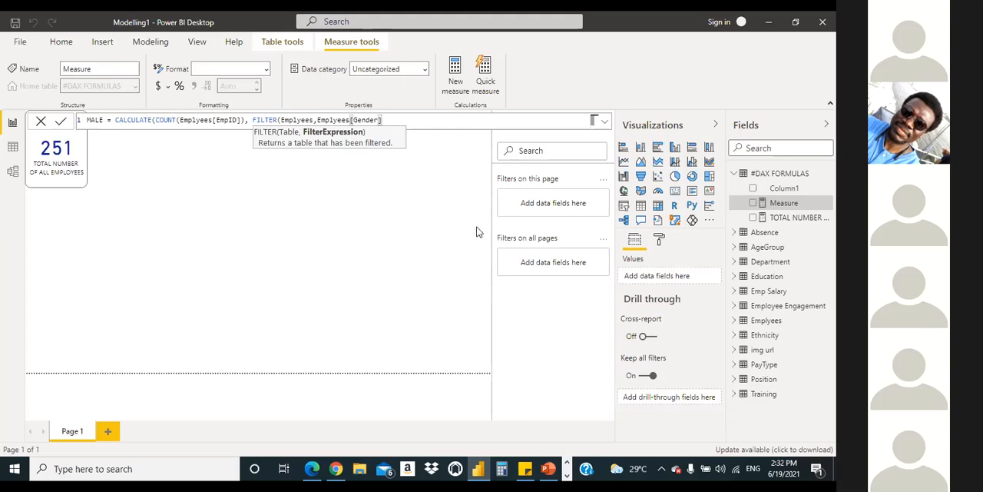
{"action": "type", "text": "=\"M"}
{"action": "key", "text": "BackSpace"}
{"action": "type", "text": "M\""}
{"action": "type", "text": "))"}
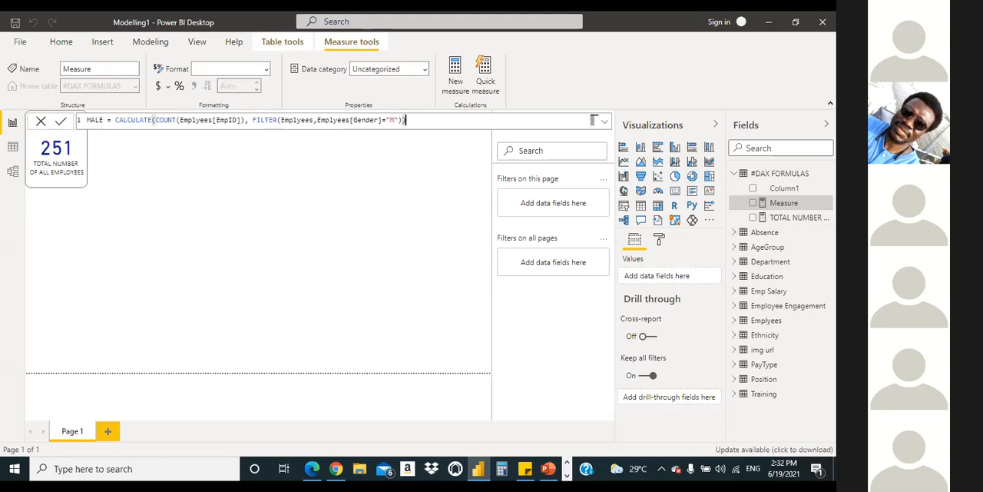
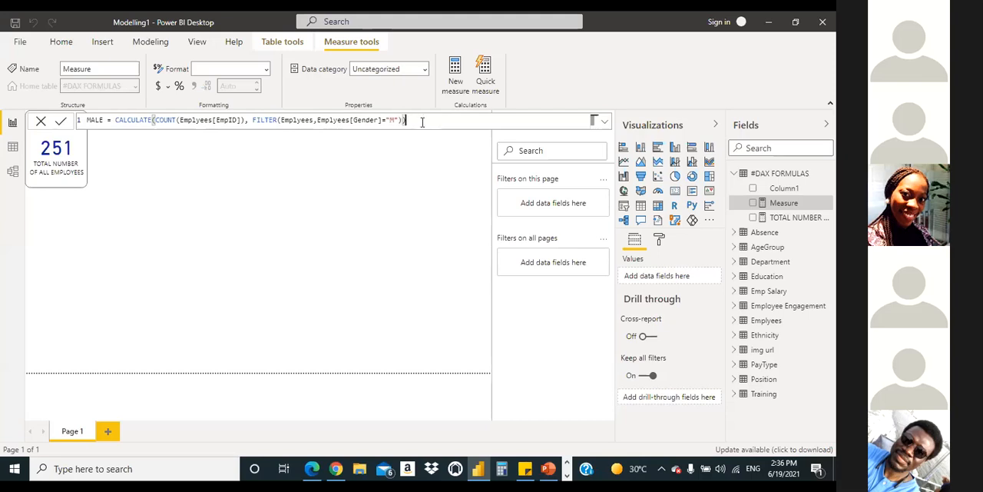
Step: Commit the MALE measure and copy its complete DAX formula
{"action": "key", "text": "Return"}
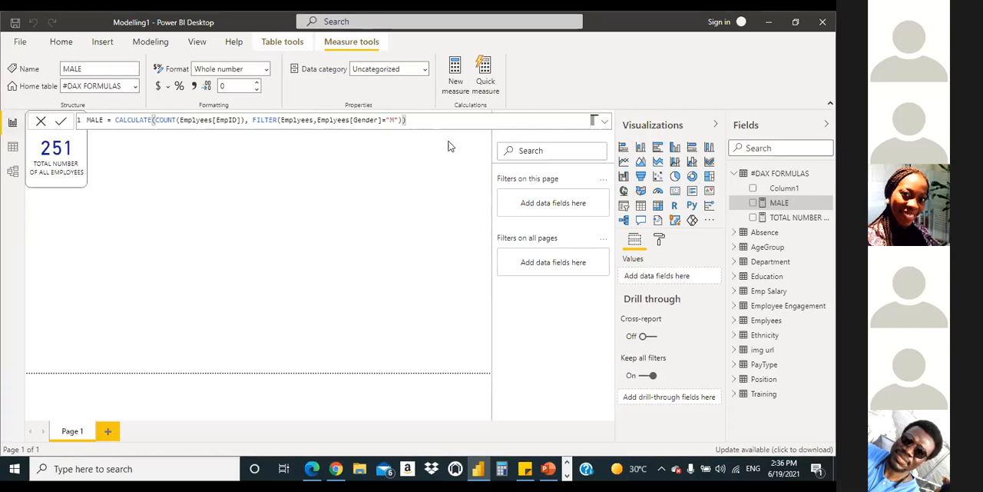
{"action": "left_click_drag", "start_coordinate": [365, 118], "coordinate": [78, 120]}
{"action": "key", "text": "ctrl+c"}
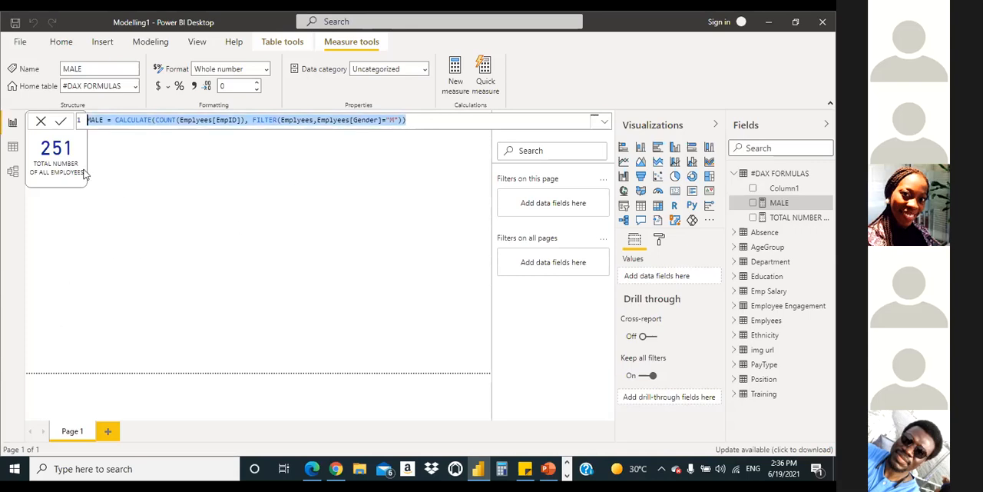
{"action": "left_click", "coordinate": [40, 125]}
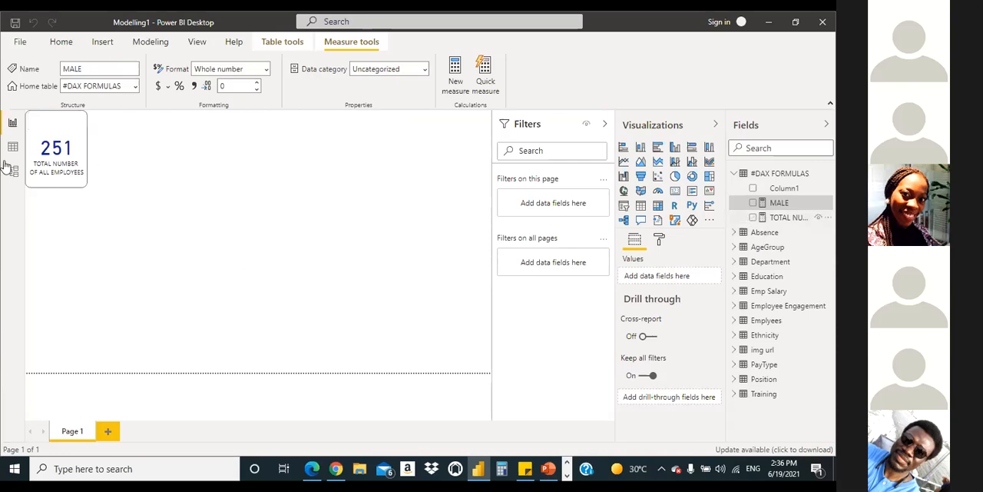
Step: Create a new measure in #DAX FORMULAS from the copied MALE formula and name it FEMALE
{"action": "left_click", "coordinate": [454, 77]}
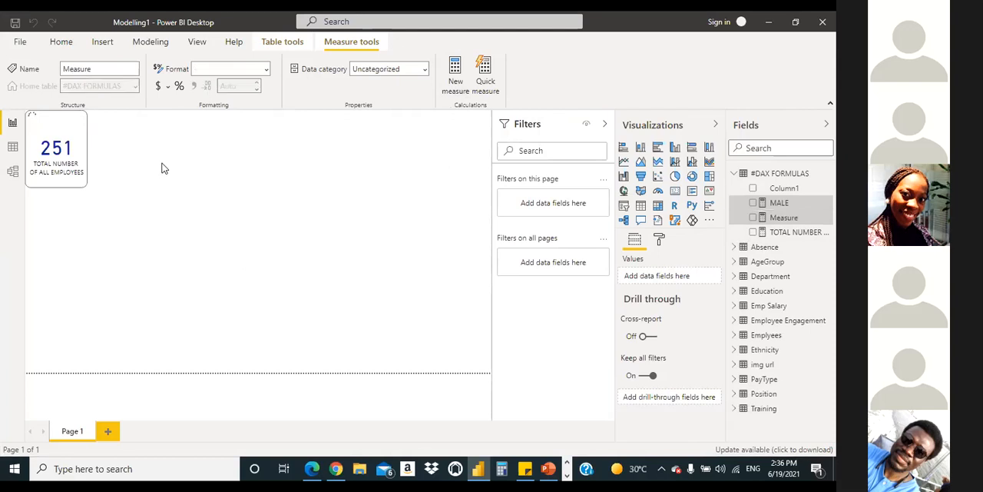
{"action": "key", "text": "ctrl+v"}
{"action": "double_click", "coordinate": [103, 126]}
{"action": "type", "text": "FEMALE"}
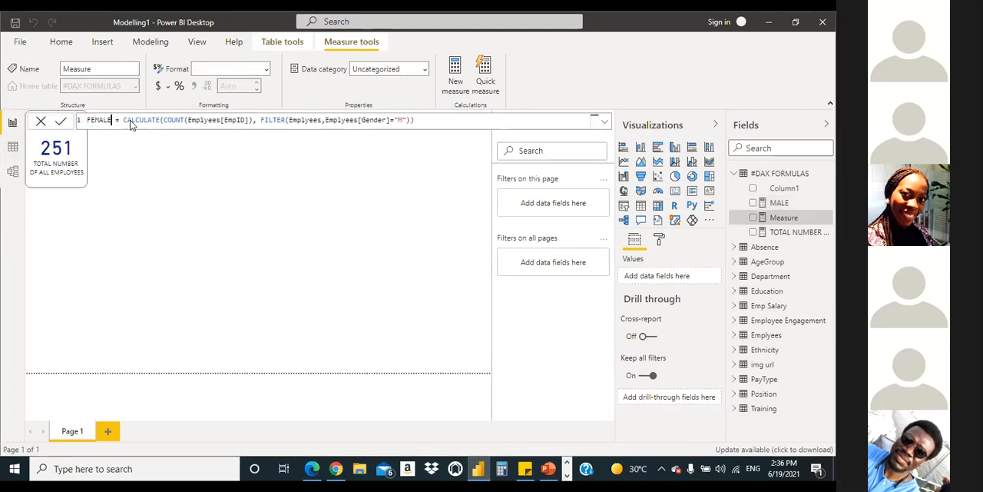
Step: Change the FEMALE measure's filter condition to Emplyees[Gender]="F" and commit the formula
{"action": "left_click", "coordinate": [402, 119]}
{"action": "key", "text": "BackSpace"}
{"action": "type", "text": "F"}
{"action": "left_click", "coordinate": [440, 120]}
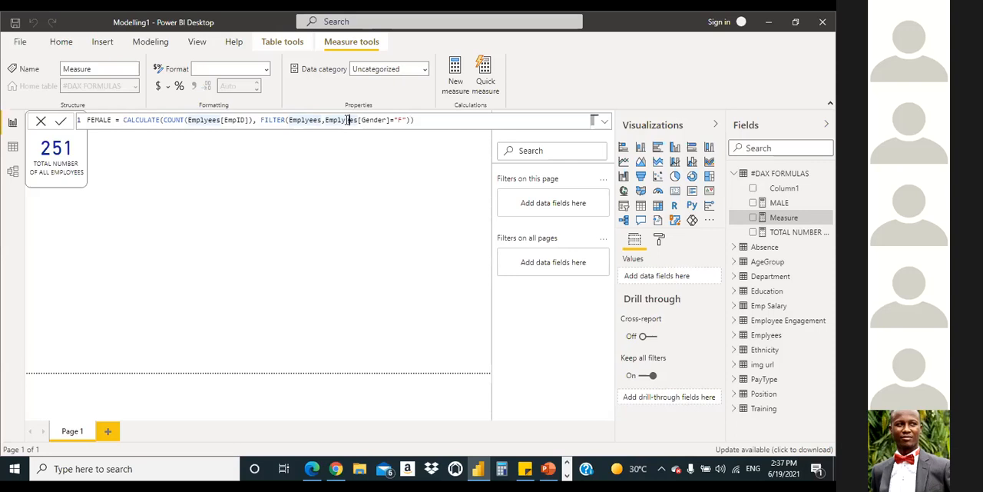
{"action": "left_click", "coordinate": [350, 120]}
{"action": "left_click", "coordinate": [449, 124]}
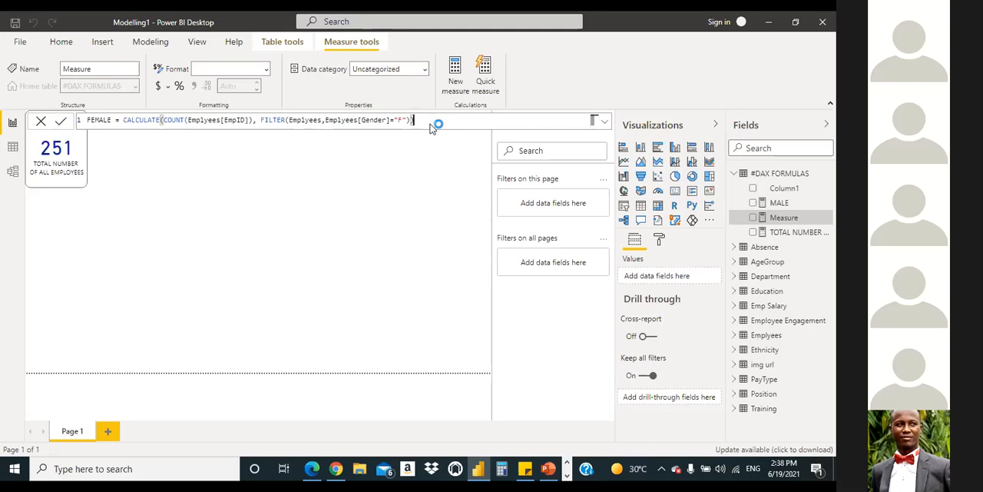
{"action": "key", "text": "Return"}
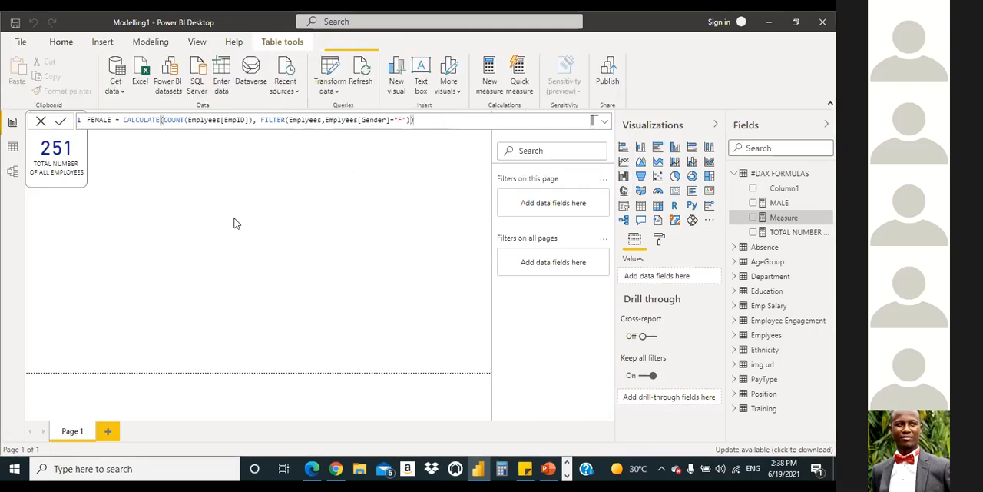
{"action": "left_click", "coordinate": [250, 302]}
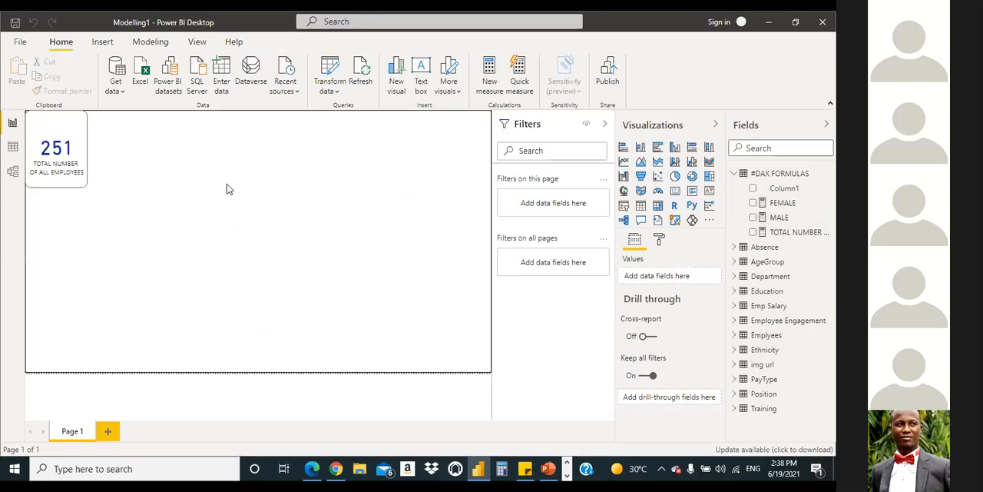
Step: Add two empty card visuals in a row beside the total number of employees card
{"action": "left_click", "coordinate": [676, 195]}
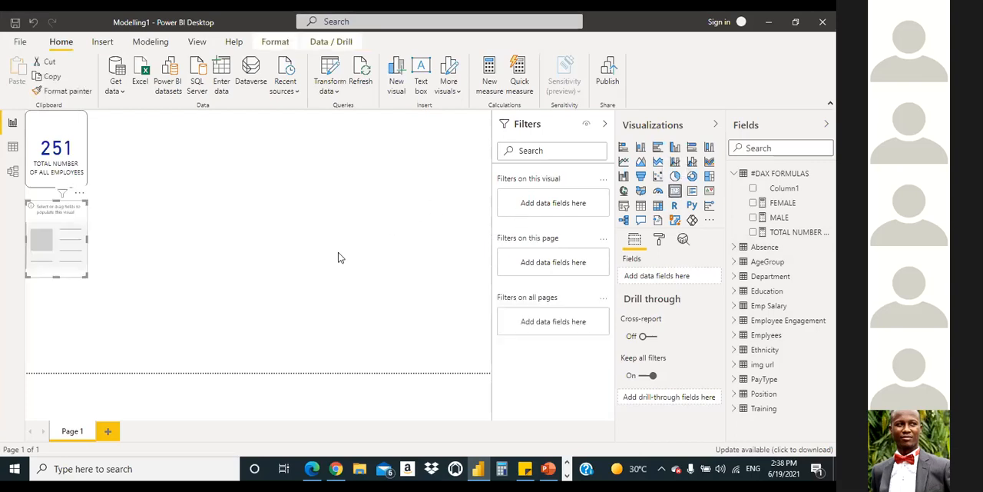
{"action": "left_click_drag", "start_coordinate": [40, 235], "coordinate": [113, 132]}
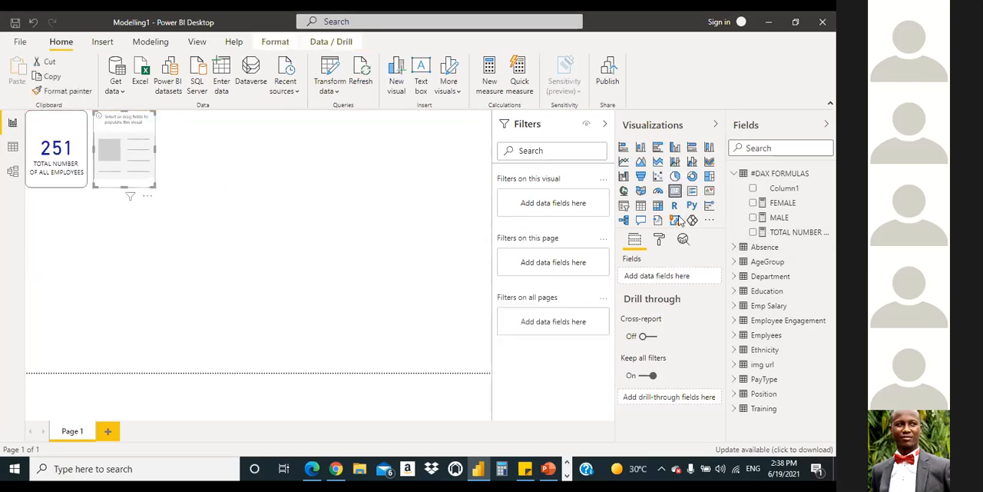
{"action": "key", "text": "Escape"}
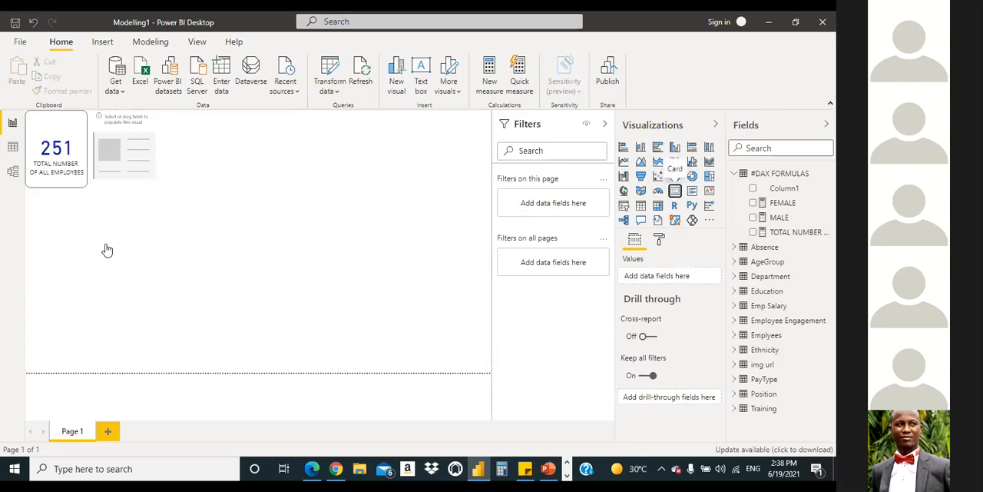
{"action": "left_click_drag", "start_coordinate": [69, 239], "coordinate": [208, 152]}
Step: Fill the first empty card with the MALE measure and the second with the FEMALE measure
{"action": "left_click", "coordinate": [136, 152]}
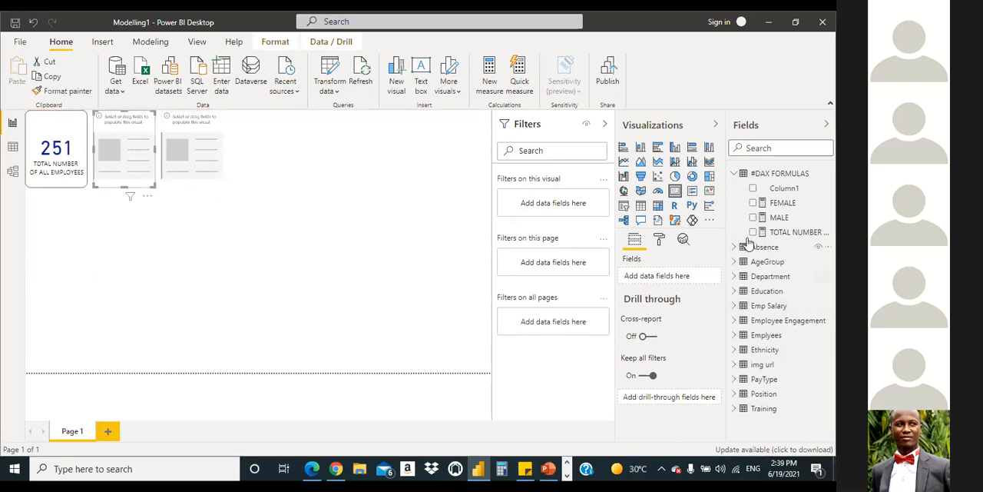
{"action": "left_click_drag", "start_coordinate": [782, 224], "coordinate": [127, 158]}
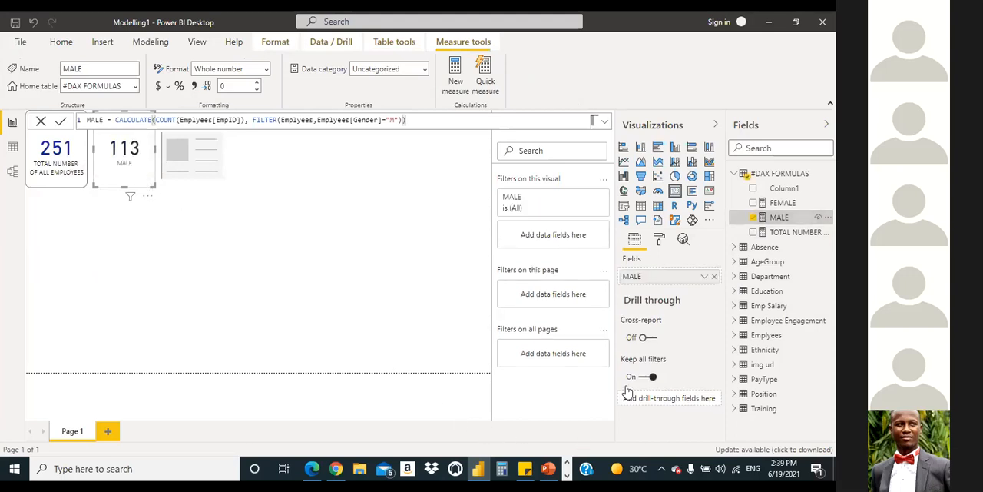
{"action": "left_click_drag", "start_coordinate": [783, 202], "coordinate": [222, 167]}
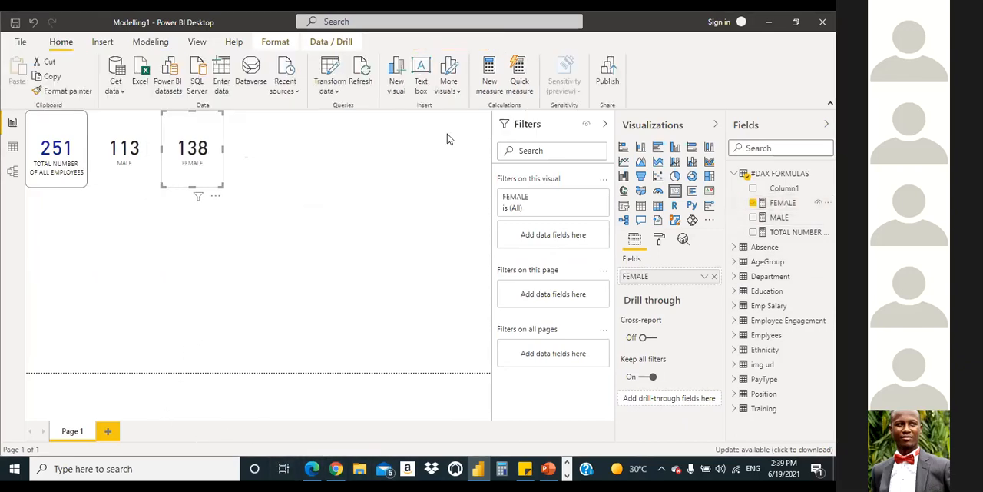
{"action": "left_click", "coordinate": [158, 154]}
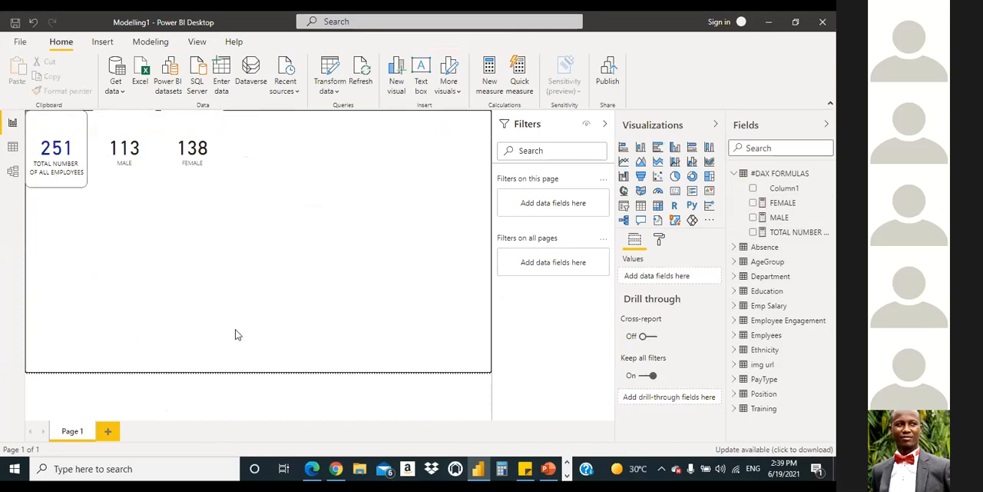
Step: Nudge the MALE card closer to the total employees card and move the FEMALE card up against it
{"action": "left_click", "coordinate": [142, 130]}
{"action": "key", "text": "Left"}
{"action": "key", "text": "Left"}
{"action": "key", "text": "Left"}
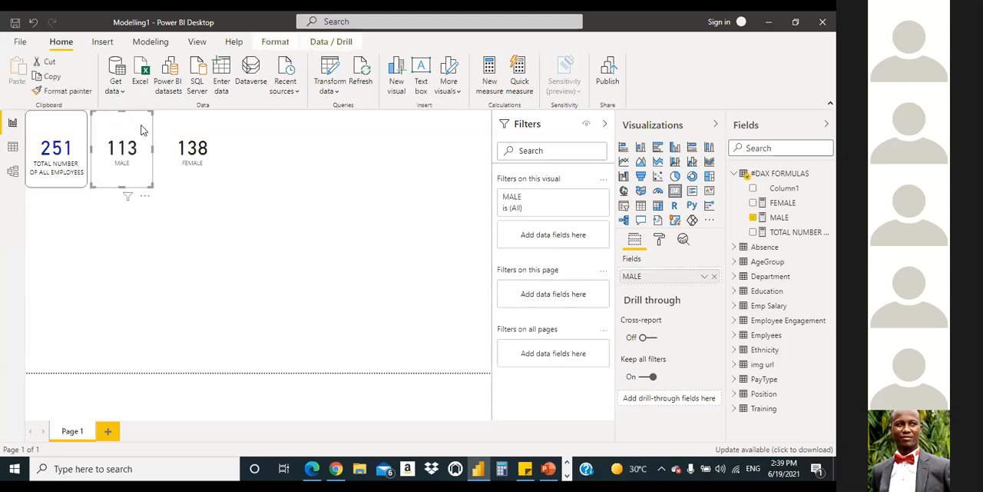
{"action": "left_click_drag", "start_coordinate": [206, 126], "coordinate": [199, 125]}
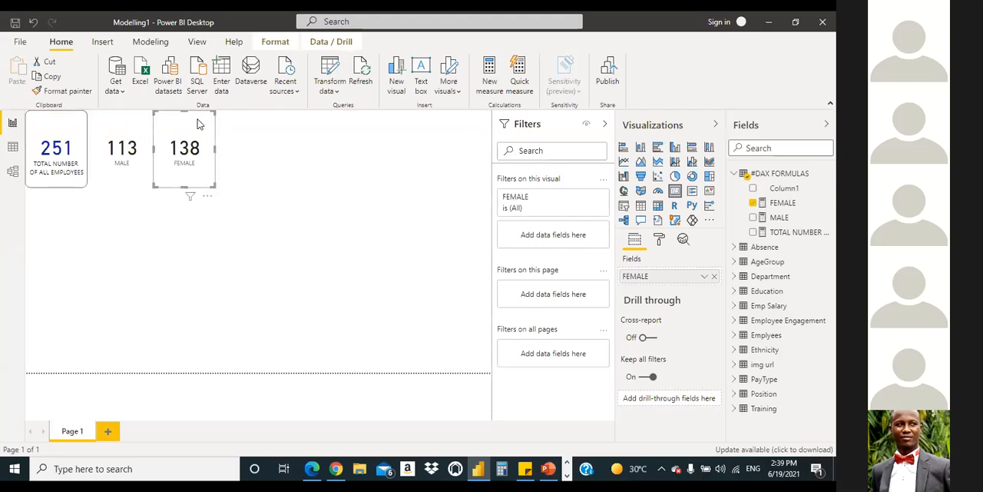
Step: Review the finished dashboard layout in Modelling1 - Copy.pdf and switch back to Power BI Desktop
{"action": "left_click", "coordinate": [121, 126]}
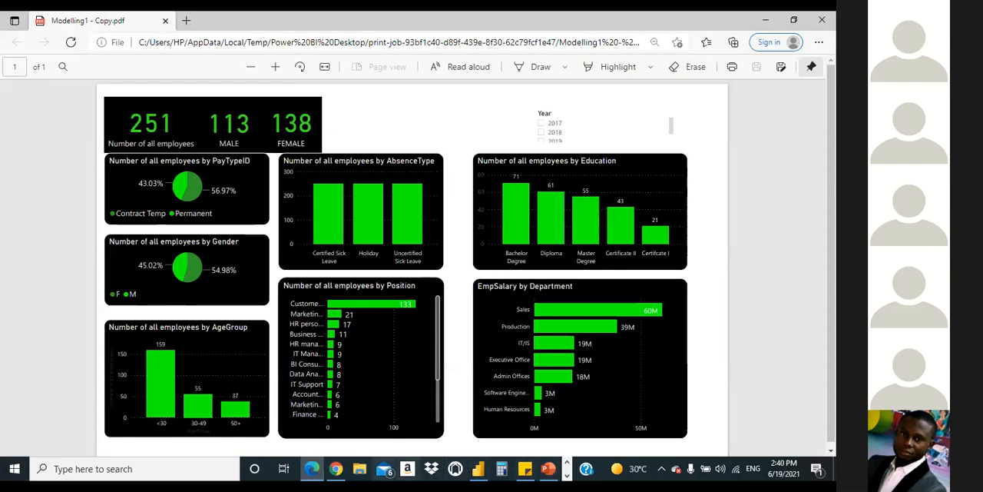
{"action": "mouse_move", "coordinate": [315, 462]}
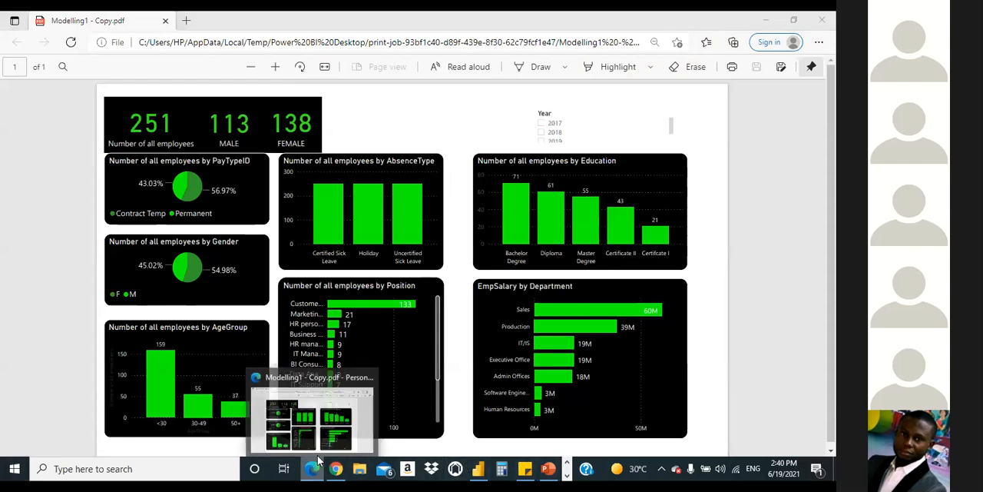
{"action": "left_click", "coordinate": [315, 461]}
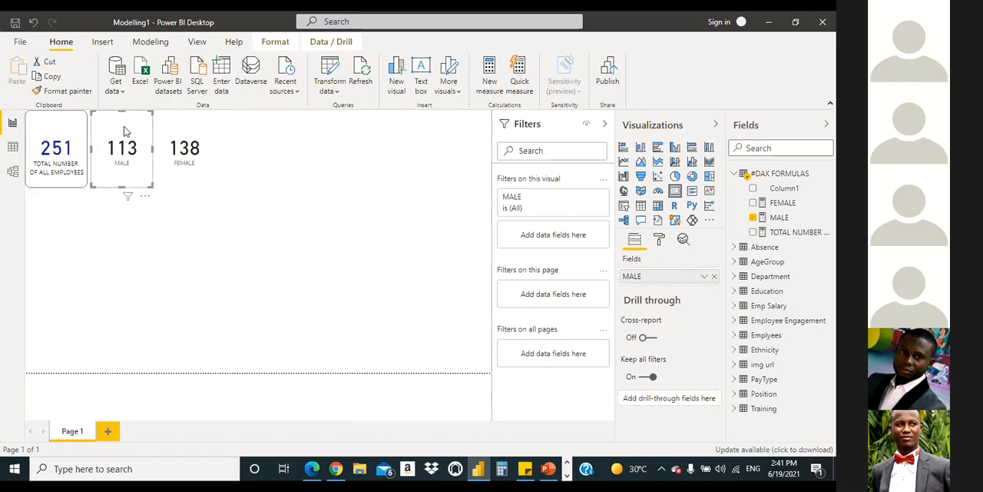
{"action": "left_click_drag", "start_coordinate": [126, 131], "coordinate": [124, 131]}
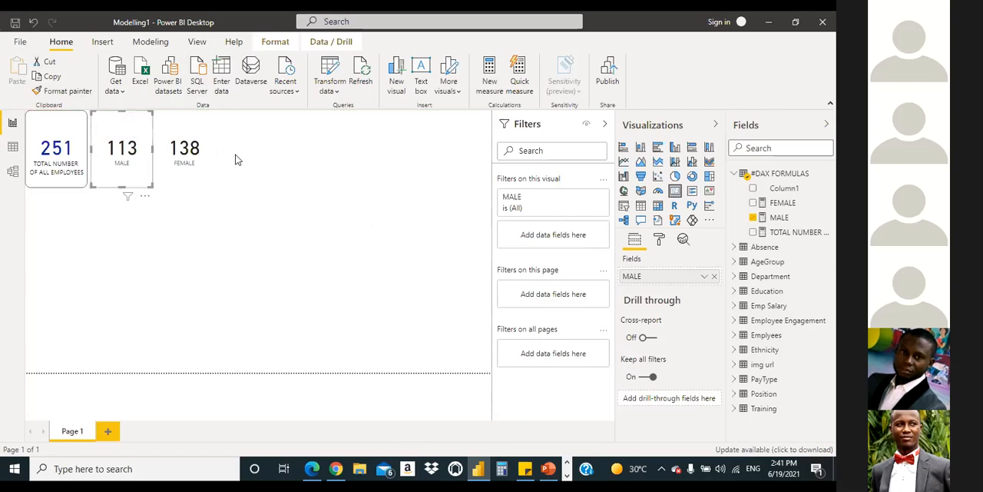
{"action": "left_click", "coordinate": [274, 223]}
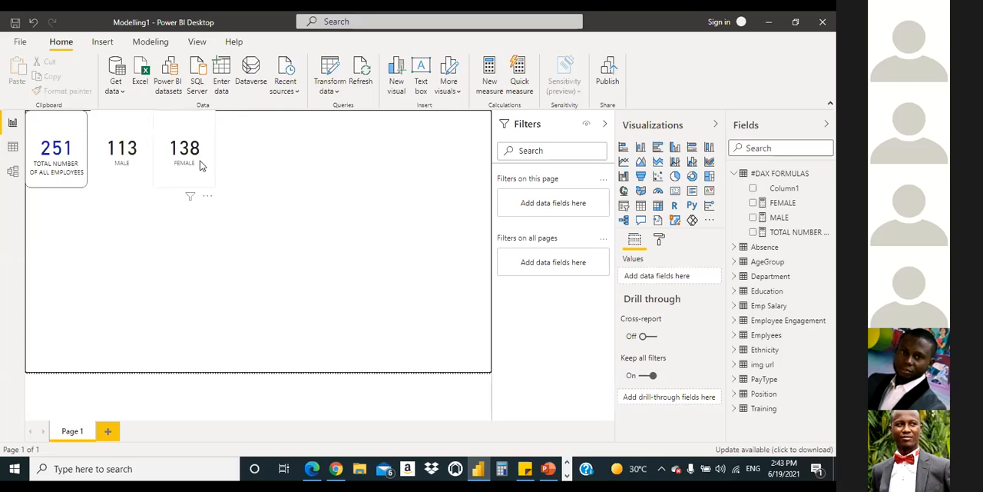
{"action": "left_click", "coordinate": [119, 130]}
{"action": "left_click_drag", "start_coordinate": [127, 132], "coordinate": [143, 132]}
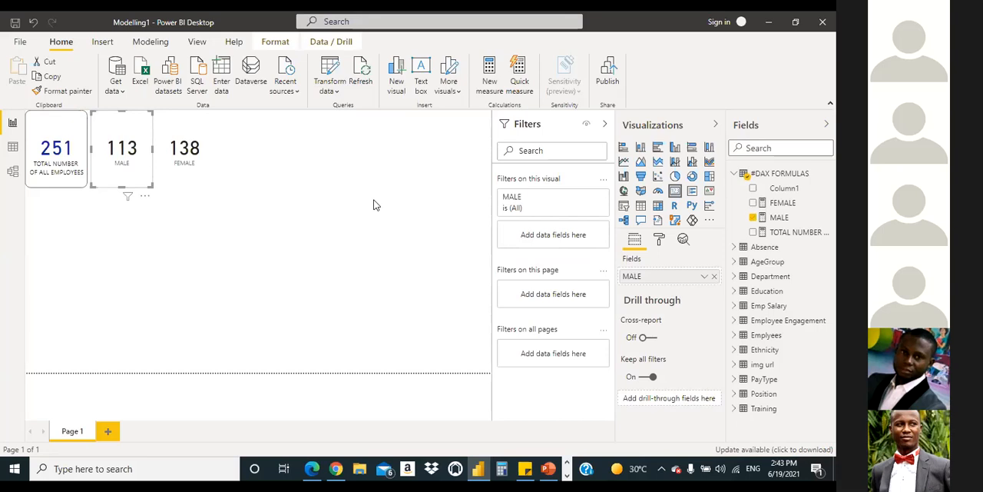
{"action": "left_click", "coordinate": [119, 90]}
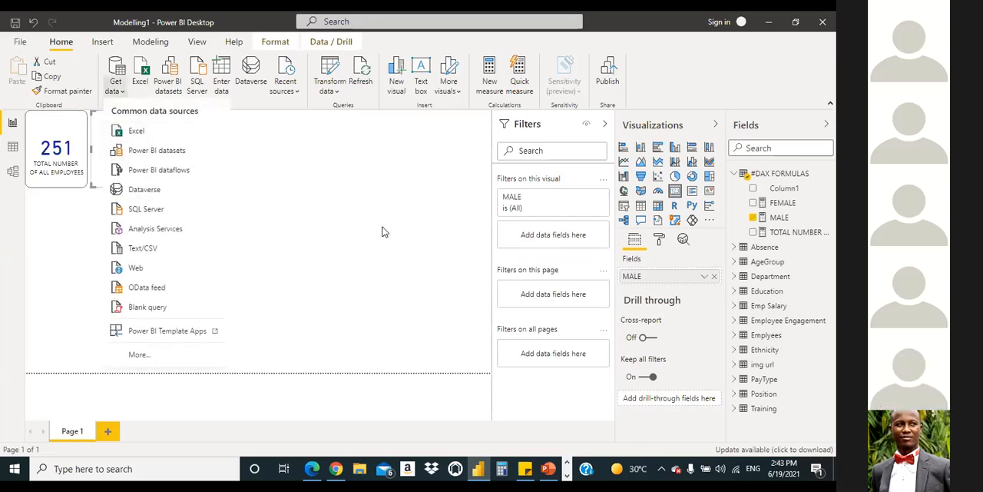
{"action": "left_click", "coordinate": [394, 197]}
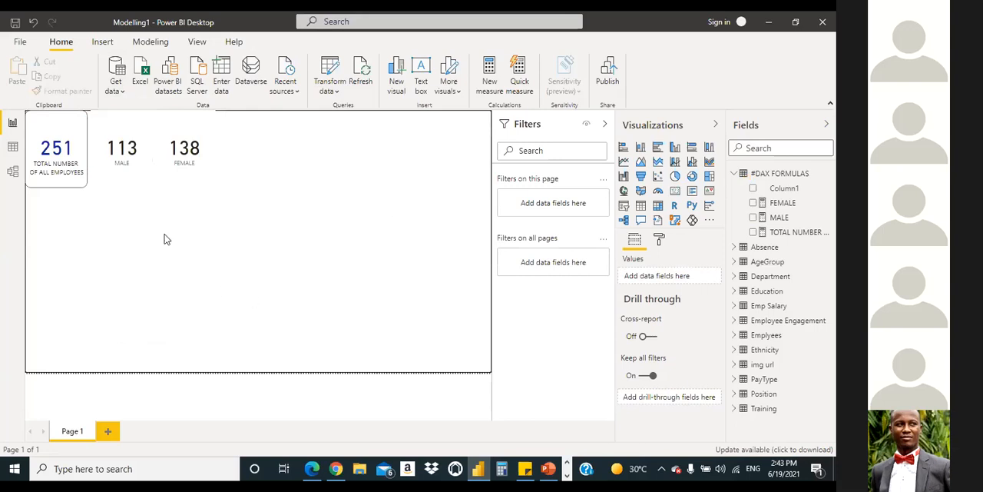
{"action": "left_click", "coordinate": [112, 134]}
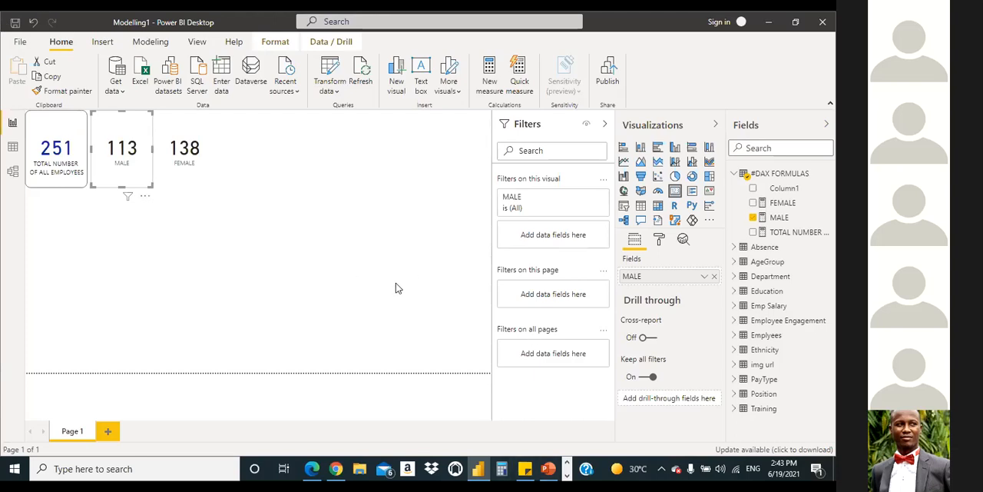
{"action": "left_click", "coordinate": [426, 299]}
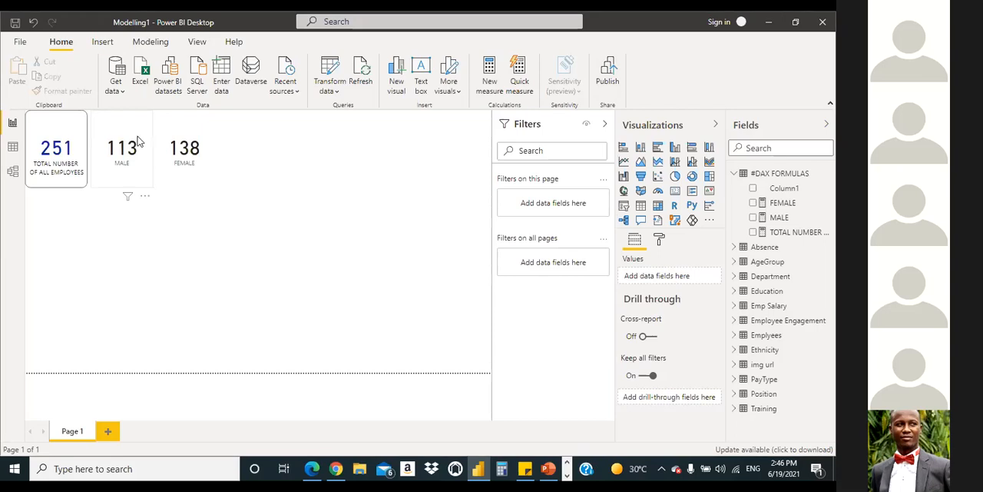
Step: Shift the MALE card slightly toward the FEMALE card
{"action": "left_click", "coordinate": [185, 146]}
{"action": "left_click", "coordinate": [122, 138]}
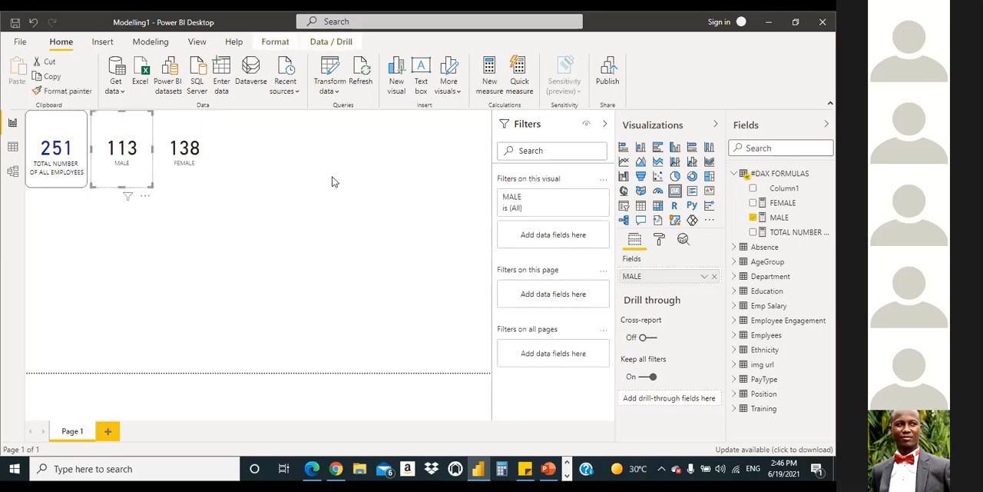
{"action": "left_click", "coordinate": [218, 249]}
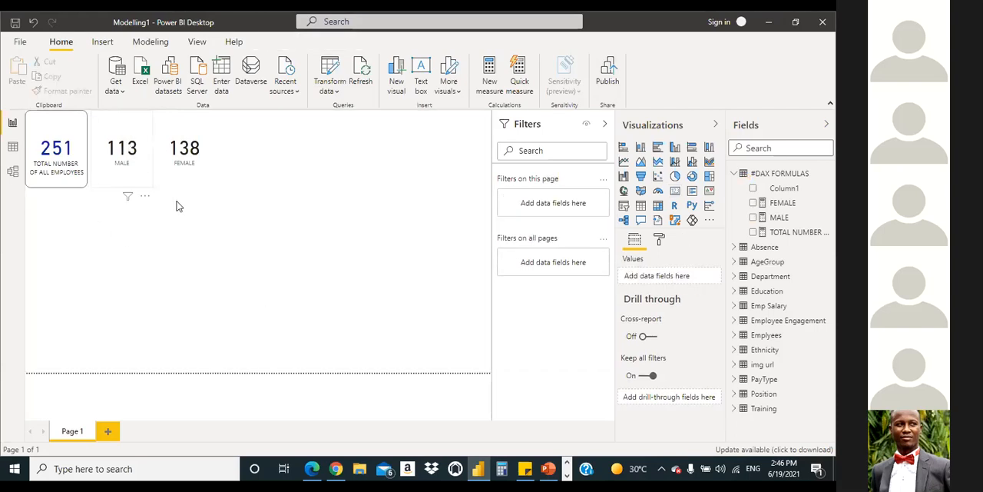
{"action": "left_click", "coordinate": [188, 131]}
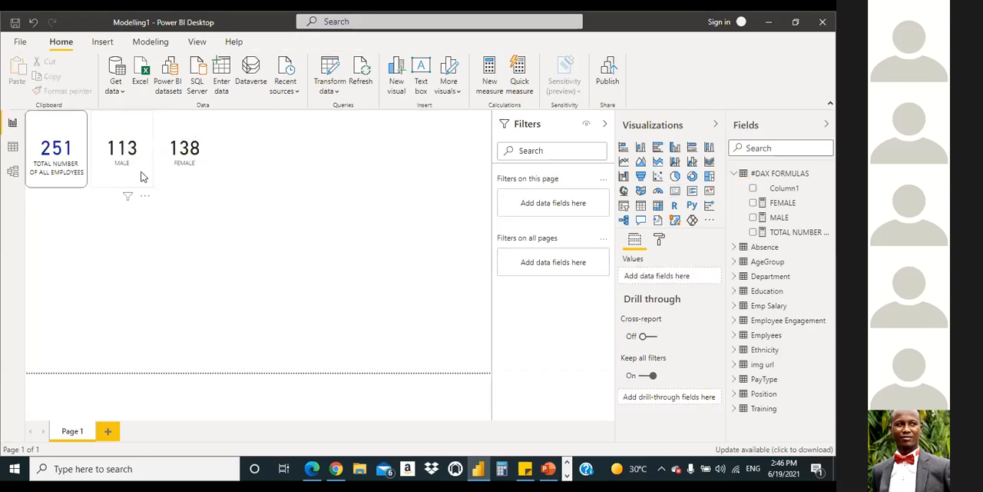
{"action": "left_click", "coordinate": [158, 259]}
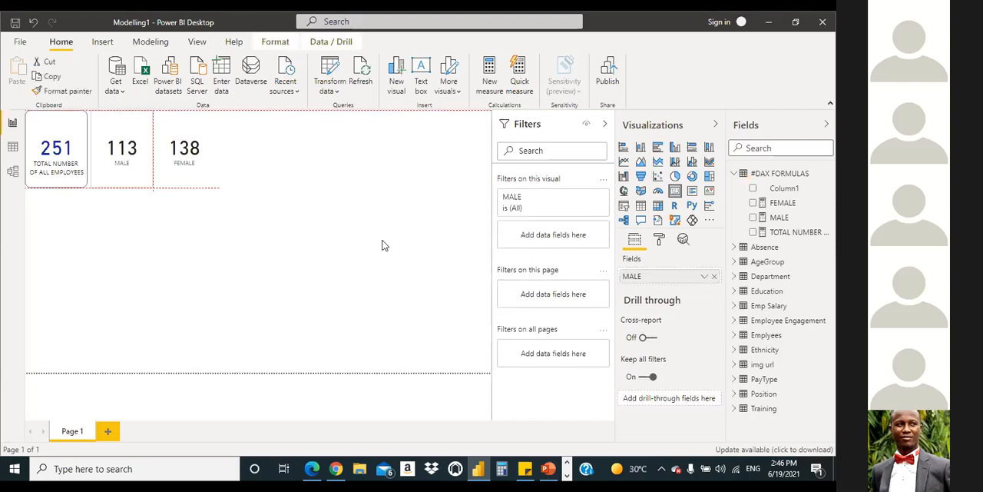
Step: Add a slicer, move it to the empty area beyond the FEMALE card, and fill it with Gender from the Emplyees table
{"action": "left_click", "coordinate": [626, 208]}
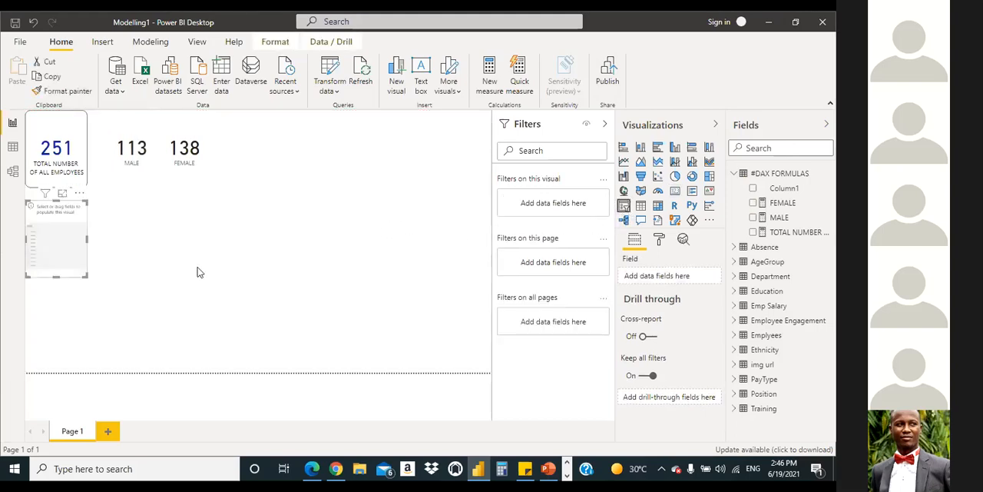
{"action": "left_click_drag", "start_coordinate": [198, 236], "coordinate": [383, 138]}
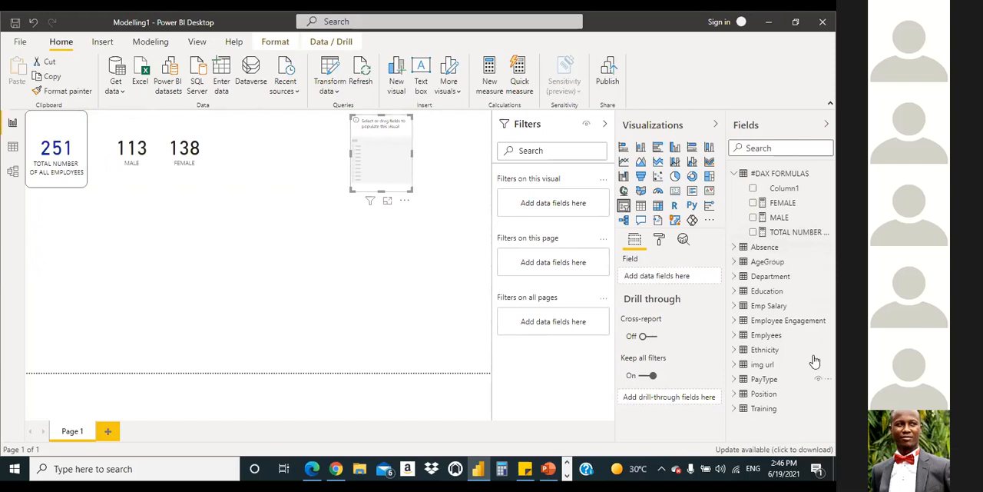
{"action": "left_click", "coordinate": [734, 175]}
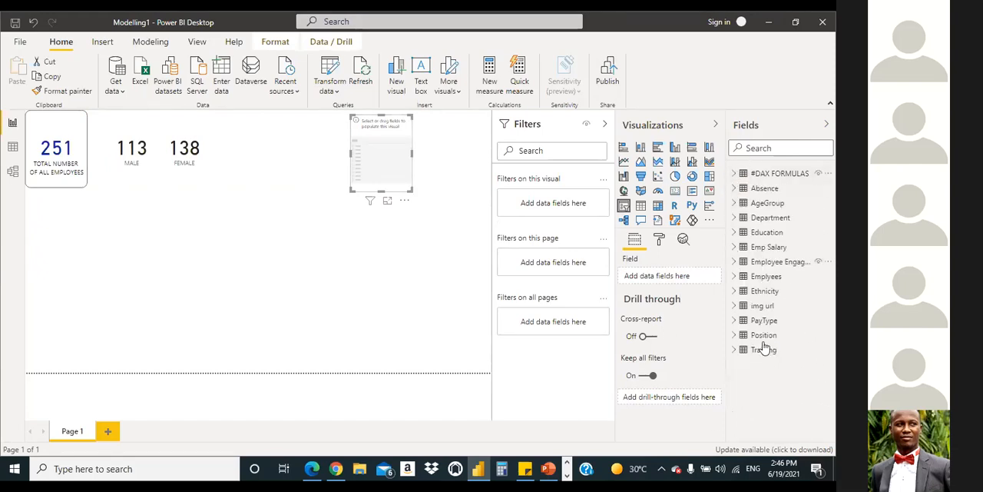
{"action": "left_click", "coordinate": [733, 277]}
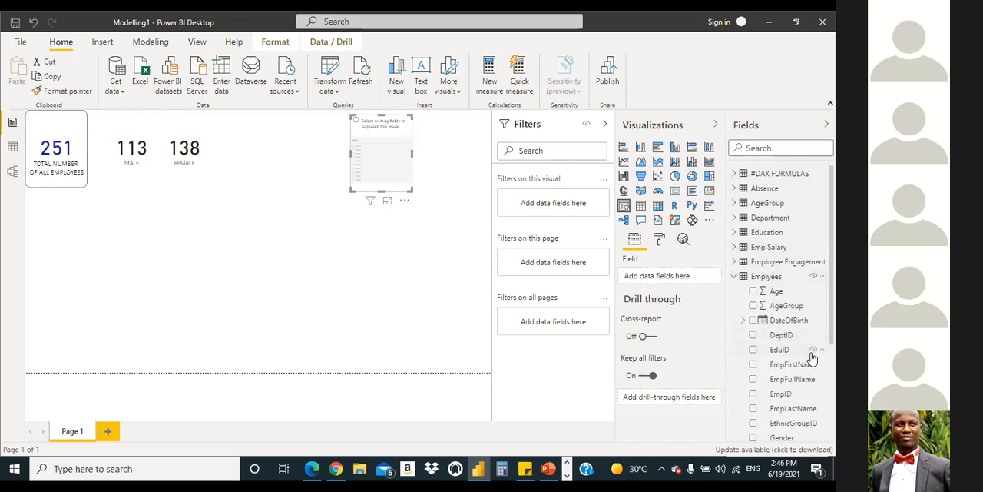
{"action": "scroll", "coordinate": [795, 377], "scroll_direction": "down", "scroll_amount": 1}
{"action": "left_click_drag", "start_coordinate": [783, 376], "coordinate": [432, 179]}
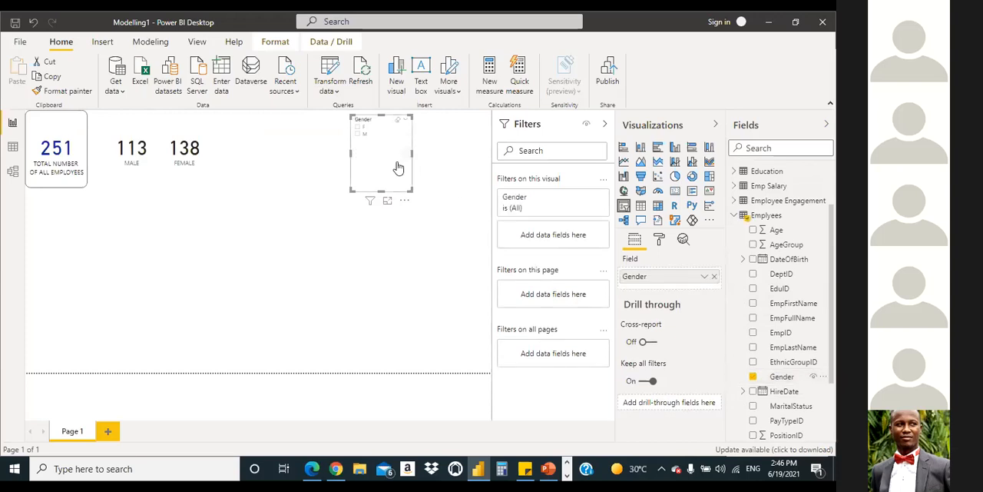
Step: Test the Gender slicer on the cards by filtering by M, followed by F
{"action": "left_click", "coordinate": [358, 134]}
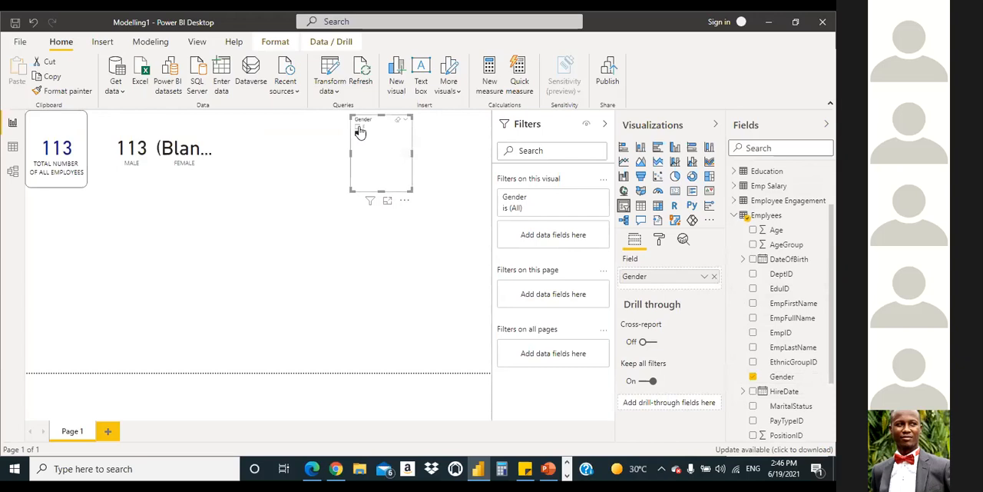
{"action": "left_click", "coordinate": [358, 127]}
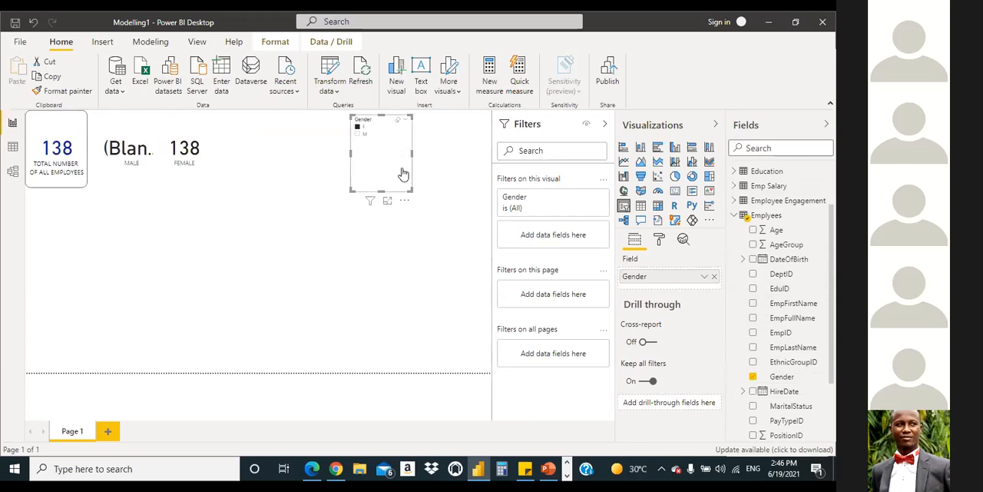
Step: Reposition the Gender slicer near the page's upper-right corner and delete it
{"action": "left_click_drag", "start_coordinate": [417, 191], "coordinate": [468, 186]}
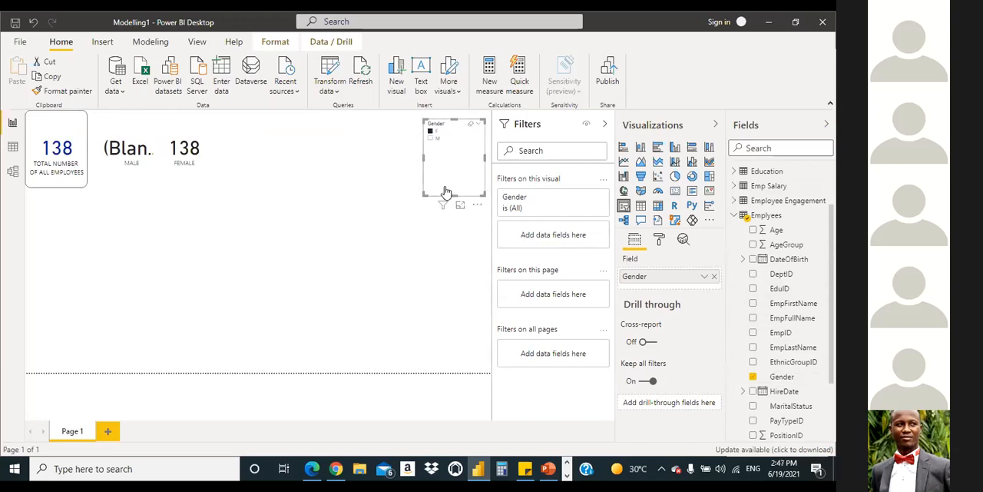
{"action": "left_click_drag", "start_coordinate": [458, 172], "coordinate": [454, 161]}
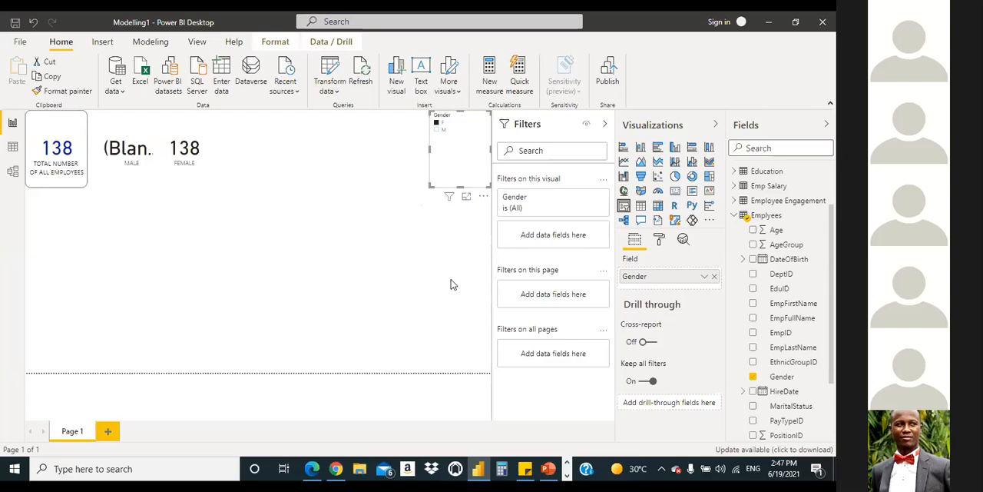
{"action": "left_click_drag", "start_coordinate": [474, 165], "coordinate": [427, 176]}
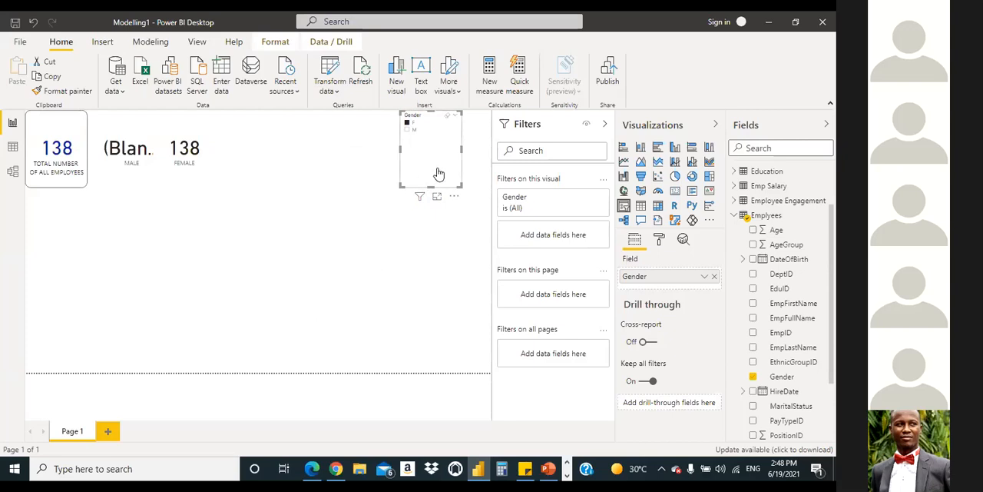
{"action": "key", "text": "Delete"}
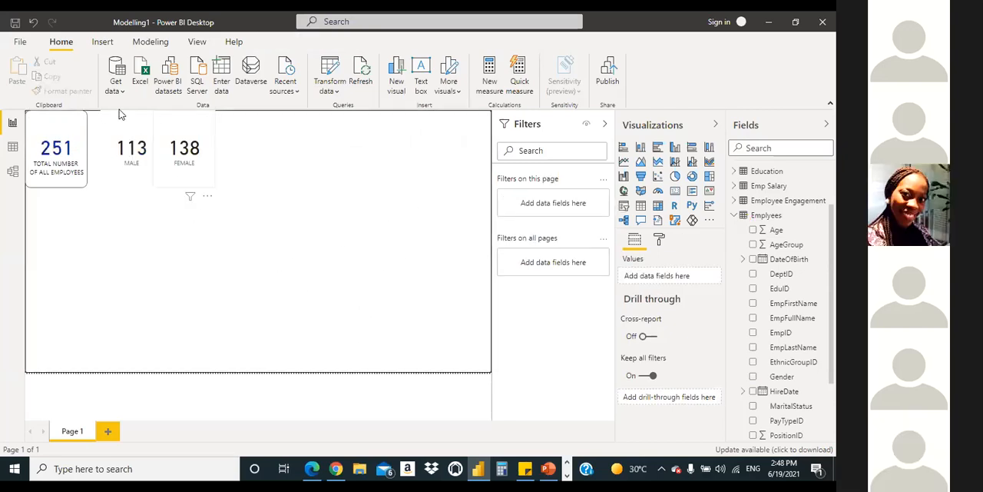
Step: Move the MALE card flush against the total employees card and the FEMALE card flush against the MALE card
{"action": "left_click_drag", "start_coordinate": [102, 128], "coordinate": [93, 127]}
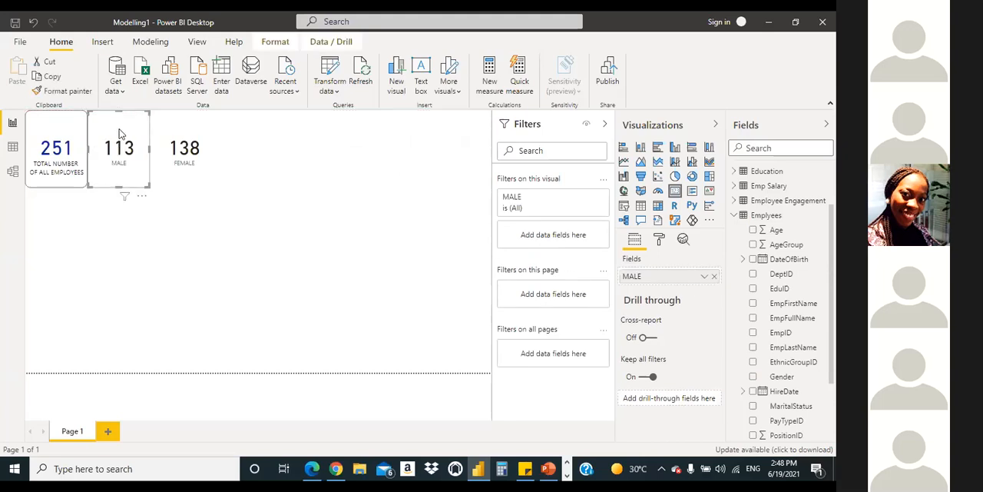
{"action": "left_click", "coordinate": [191, 135]}
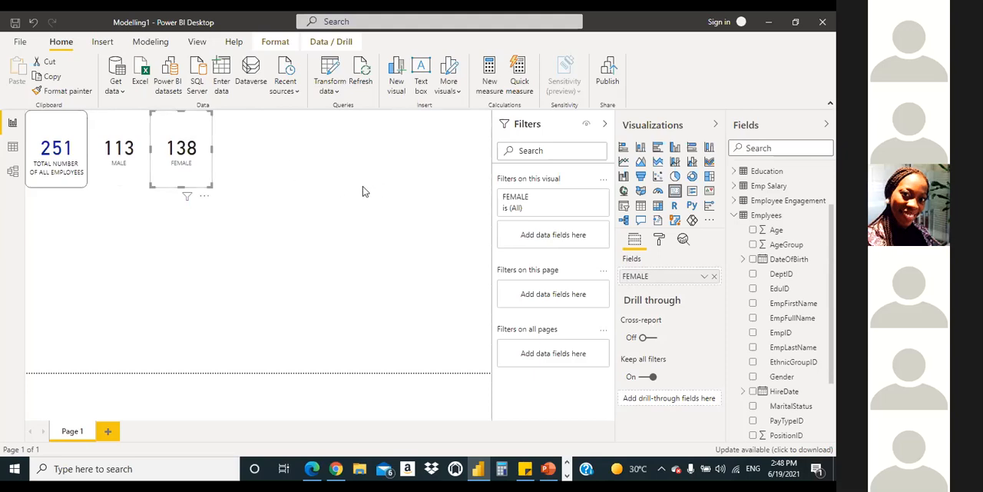
{"action": "left_click", "coordinate": [343, 372]}
Step: Check the card row in the reference dashboard Modelling1 - Copy.pdf and return to Power BI Desktop
{"action": "left_click", "coordinate": [312, 467]}
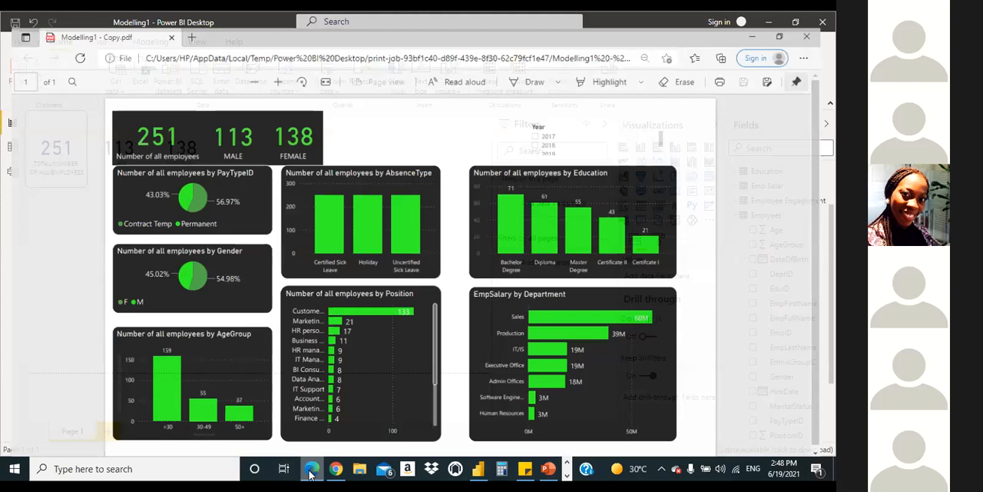
{"action": "mouse_move", "coordinate": [311, 473]}
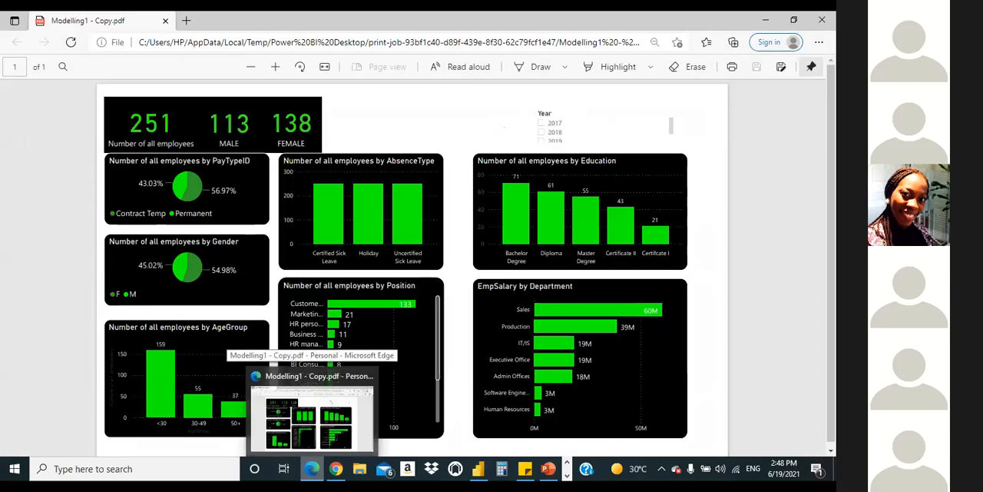
{"action": "left_click", "coordinate": [311, 468]}
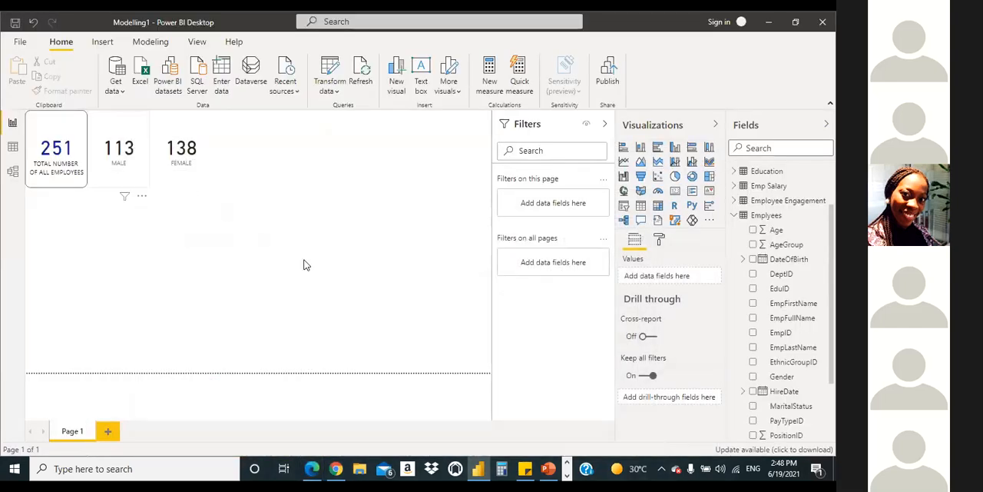
Step: Turn on the border of the MALE card and round its corners with a 15 px radius
{"action": "left_click", "coordinate": [661, 241]}
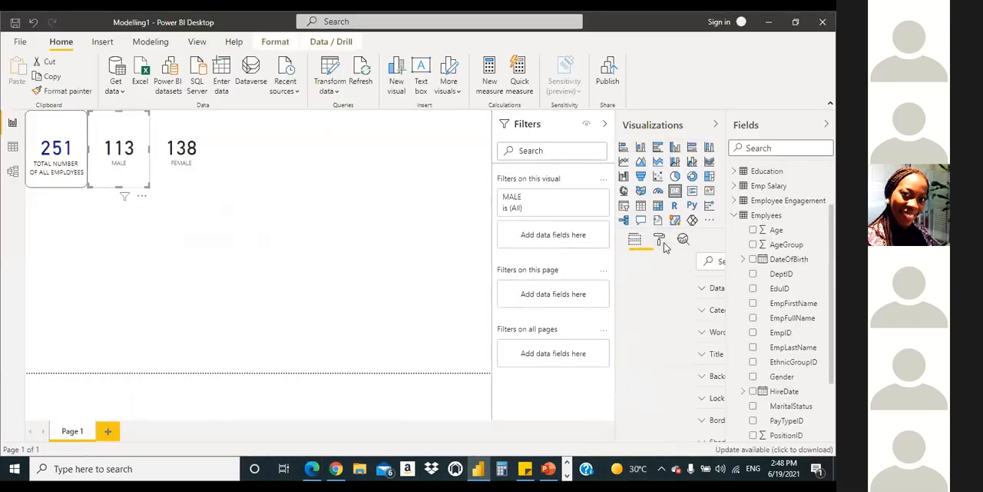
{"action": "left_click_drag", "start_coordinate": [721, 320], "coordinate": [718, 373]}
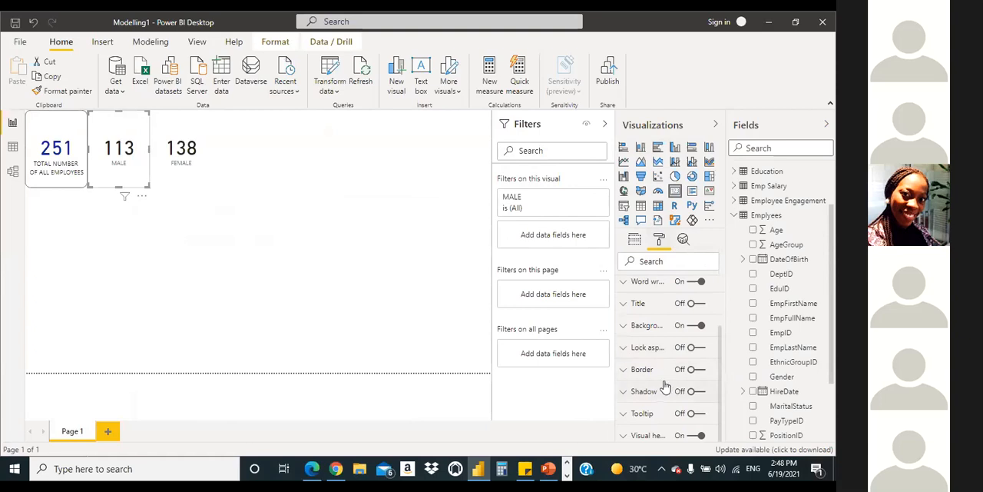
{"action": "left_click", "coordinate": [702, 371]}
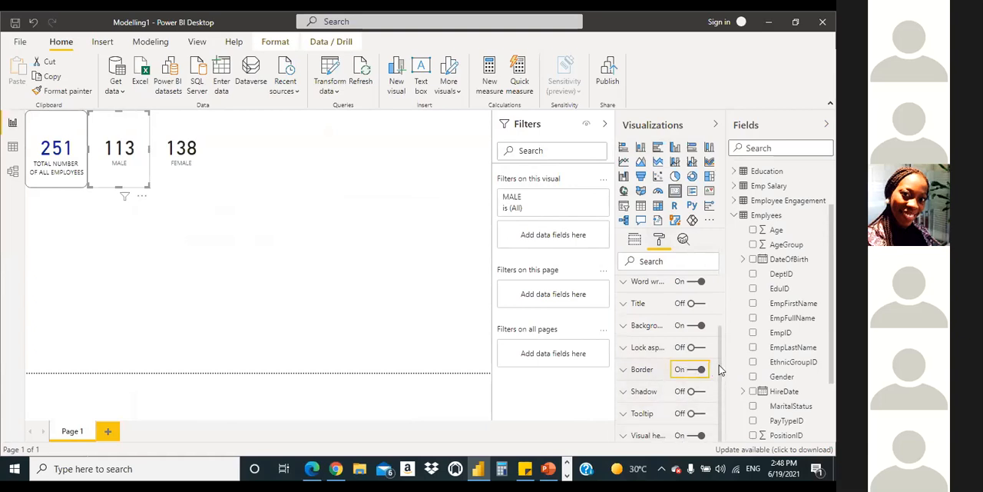
{"action": "left_click", "coordinate": [625, 374]}
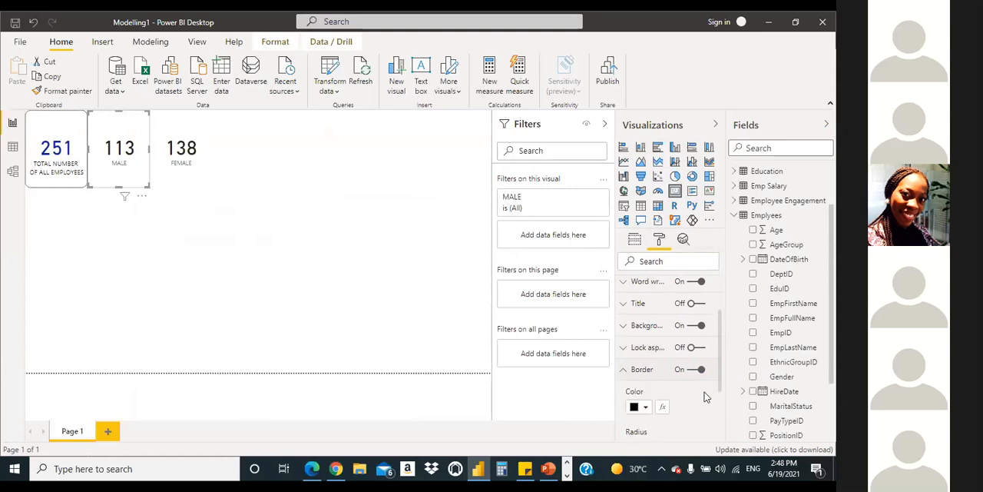
{"action": "scroll", "coordinate": [712, 401], "scroll_direction": "down", "scroll_amount": 2}
{"action": "scroll", "coordinate": [711, 401], "scroll_direction": "down", "scroll_amount": 1}
{"action": "left_click_drag", "start_coordinate": [664, 377], "coordinate": [680, 376]}
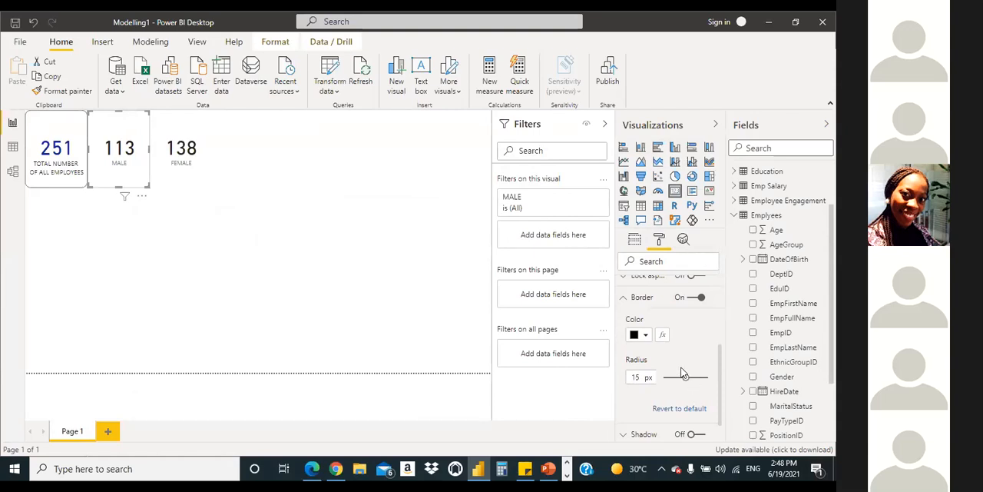
{"action": "left_click", "coordinate": [636, 298]}
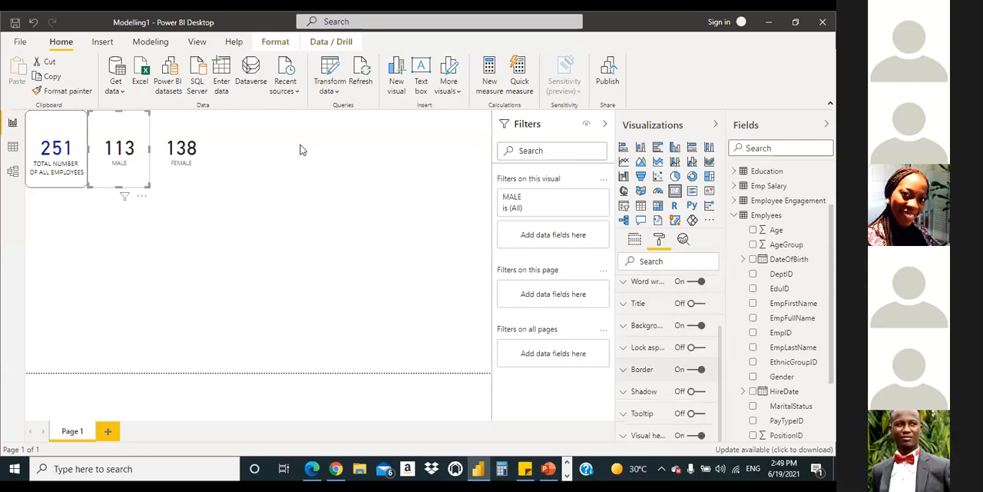
{"action": "left_click", "coordinate": [307, 219]}
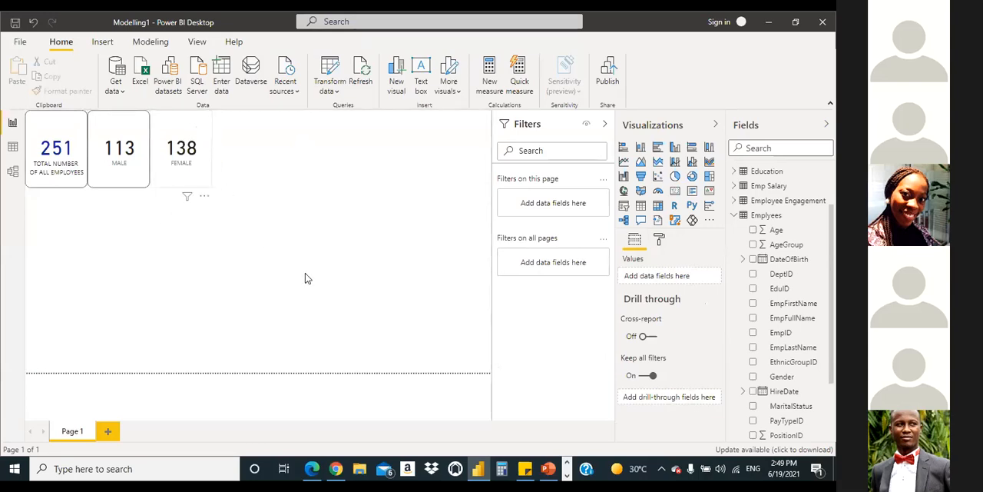
Step: Give the FEMALE card a border with a corner radius of 15 px
{"action": "left_click", "coordinate": [196, 148]}
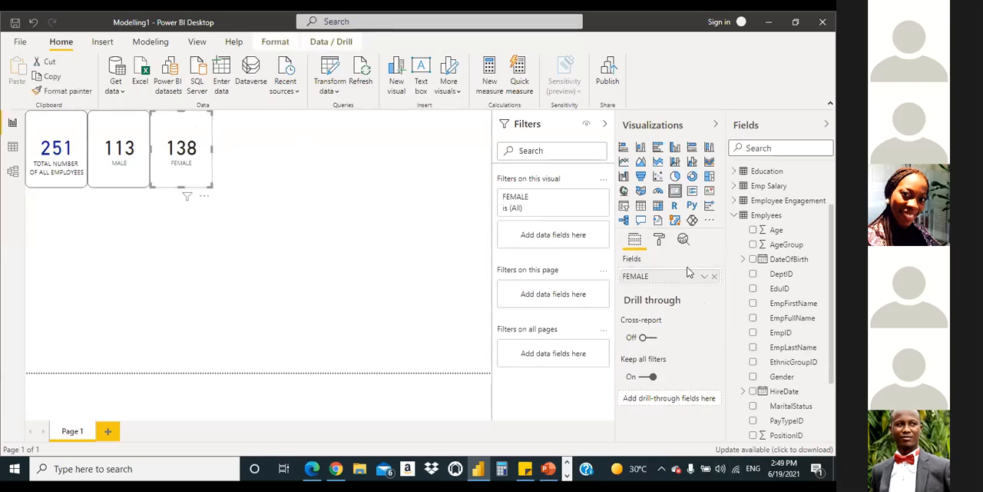
{"action": "left_click", "coordinate": [657, 240]}
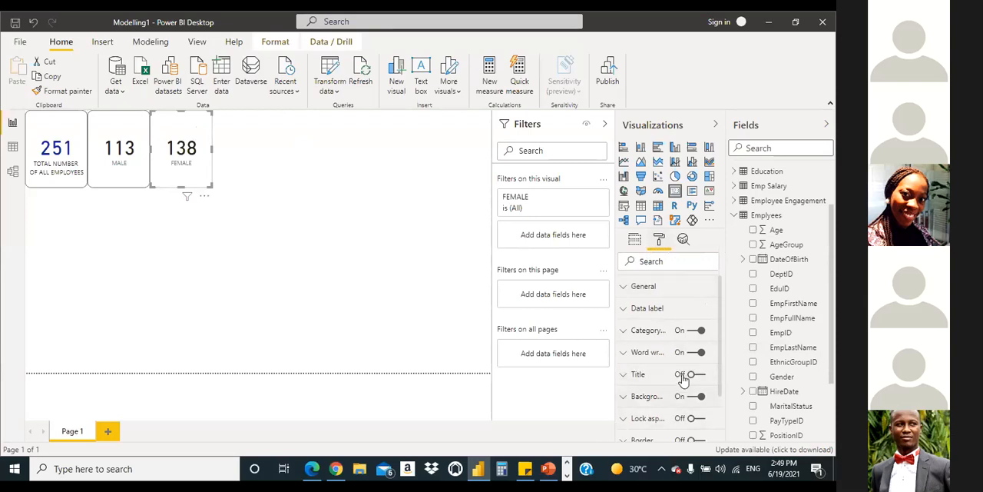
{"action": "left_click_drag", "start_coordinate": [721, 350], "coordinate": [720, 401]}
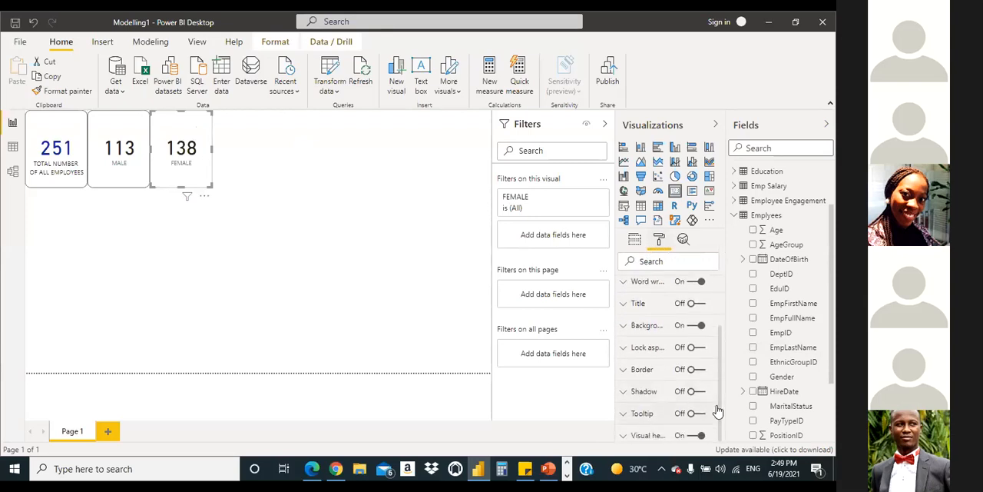
{"action": "left_click", "coordinate": [701, 370]}
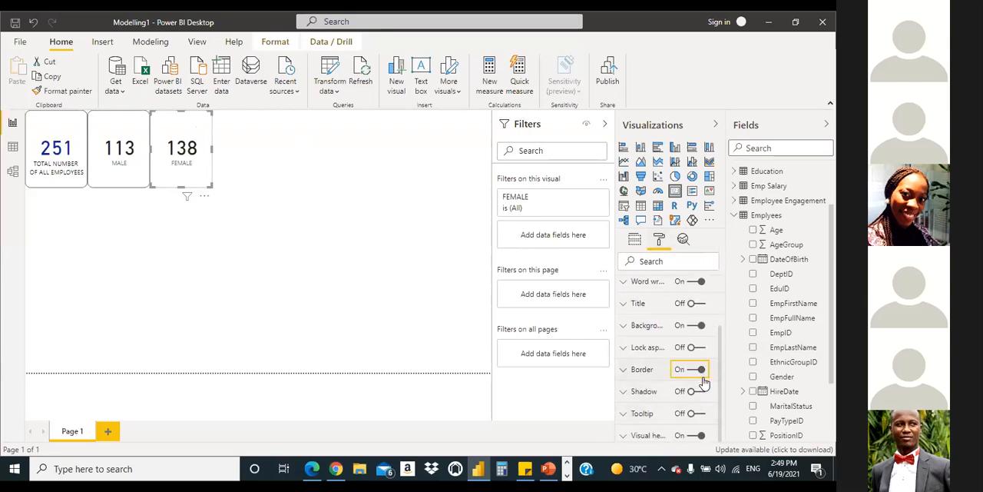
{"action": "left_click", "coordinate": [625, 370]}
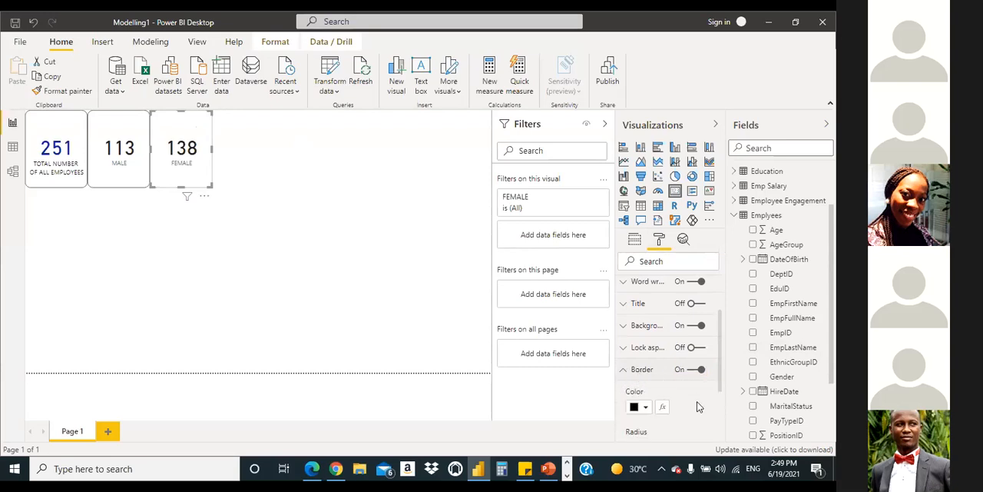
{"action": "left_click_drag", "start_coordinate": [724, 389], "coordinate": [723, 421]}
{"action": "left_click_drag", "start_coordinate": [661, 381], "coordinate": [684, 384]}
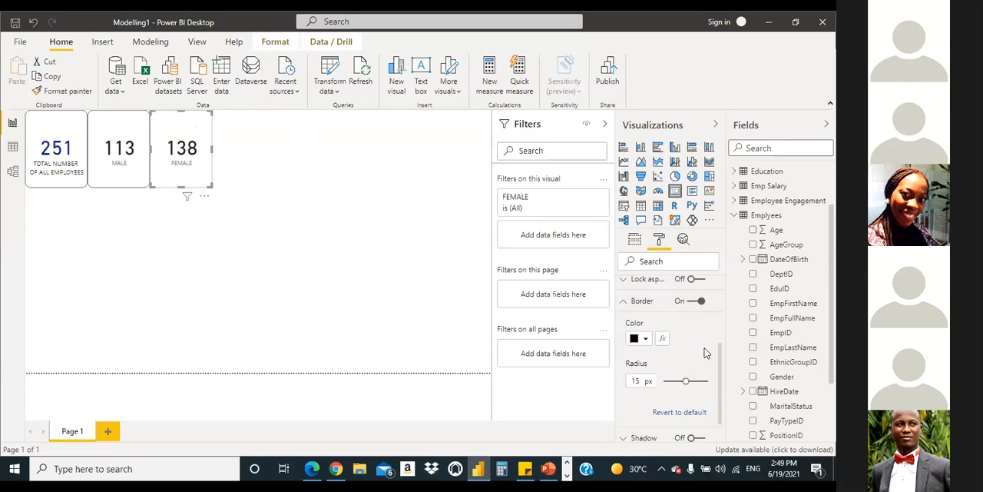
{"action": "left_click", "coordinate": [626, 302]}
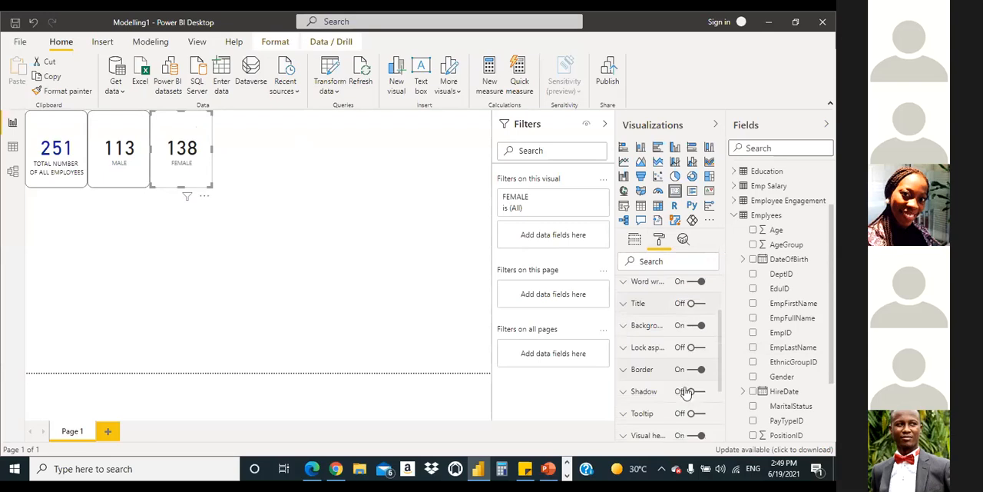
{"action": "left_click", "coordinate": [442, 201]}
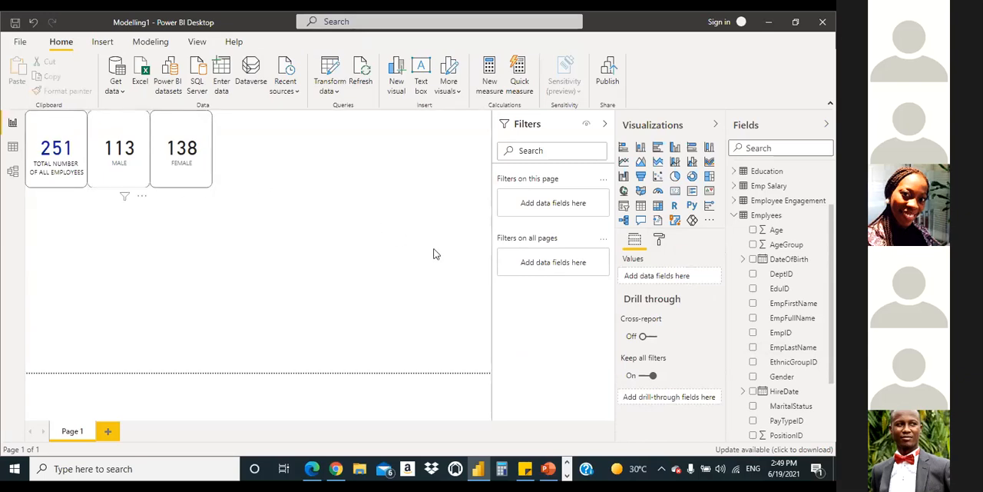
Step: Set the MALE card's category label to 14 pt text in dark blue
{"action": "left_click", "coordinate": [659, 239]}
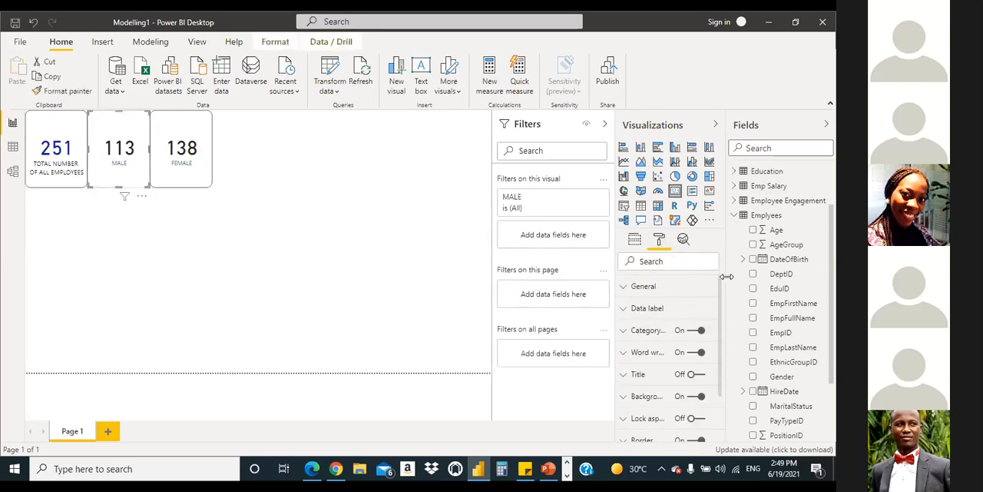
{"action": "mouse_move", "coordinate": [721, 288]}
{"action": "left_mouse_down"}
{"action": "mouse_move", "coordinate": [718, 345]}
{"action": "mouse_move", "coordinate": [725, 334]}
{"action": "mouse_move", "coordinate": [704, 297]}
{"action": "left_mouse_up"}
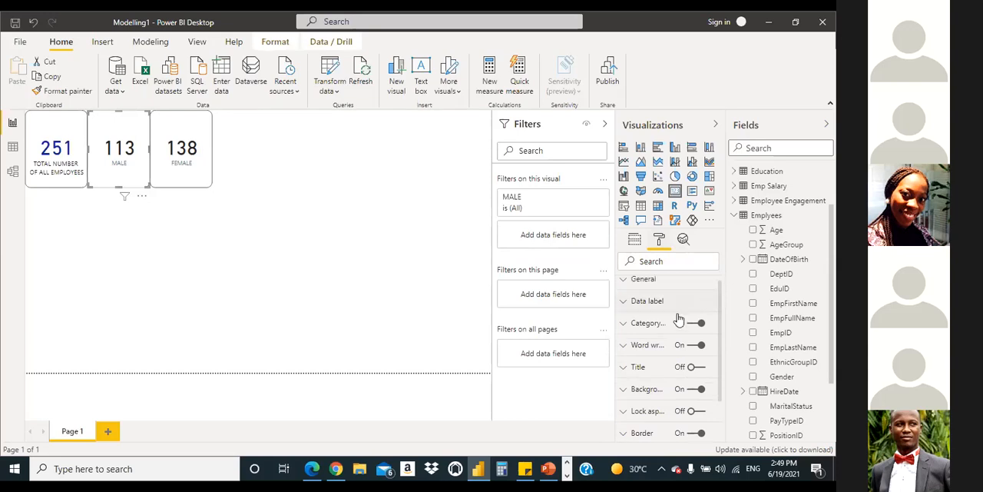
{"action": "left_click", "coordinate": [623, 326]}
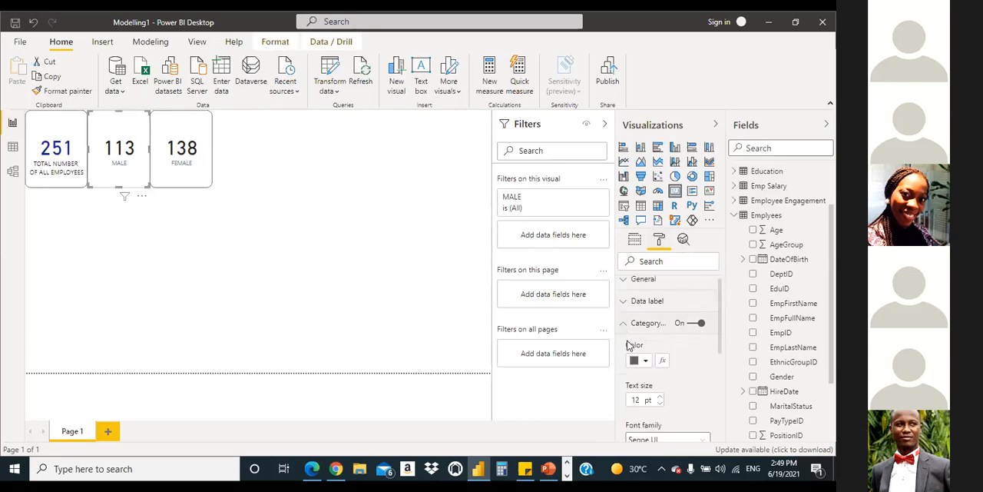
{"action": "left_click", "coordinate": [661, 397]}
{"action": "left_click", "coordinate": [647, 361]}
{"action": "left_click", "coordinate": [663, 304]}
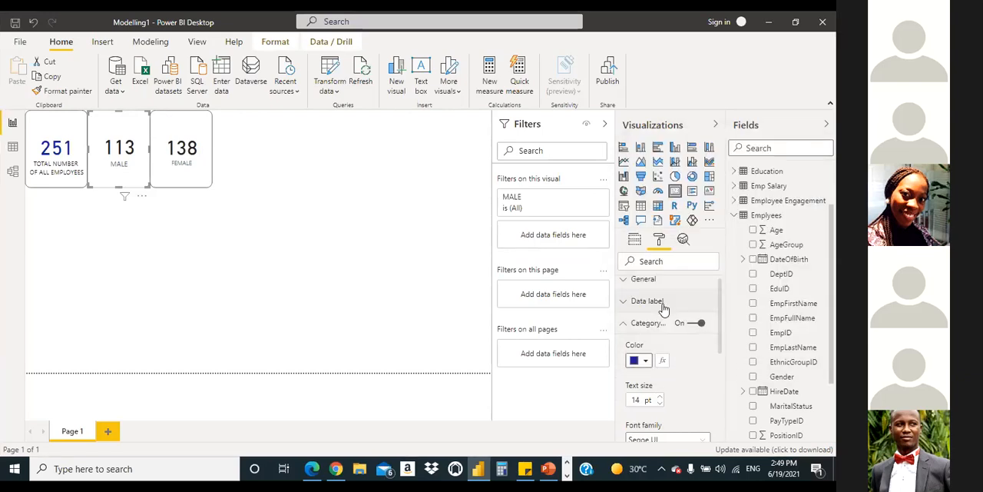
Step: Set the MALE card's category label to black at 18 pt
{"action": "left_click", "coordinate": [646, 360]}
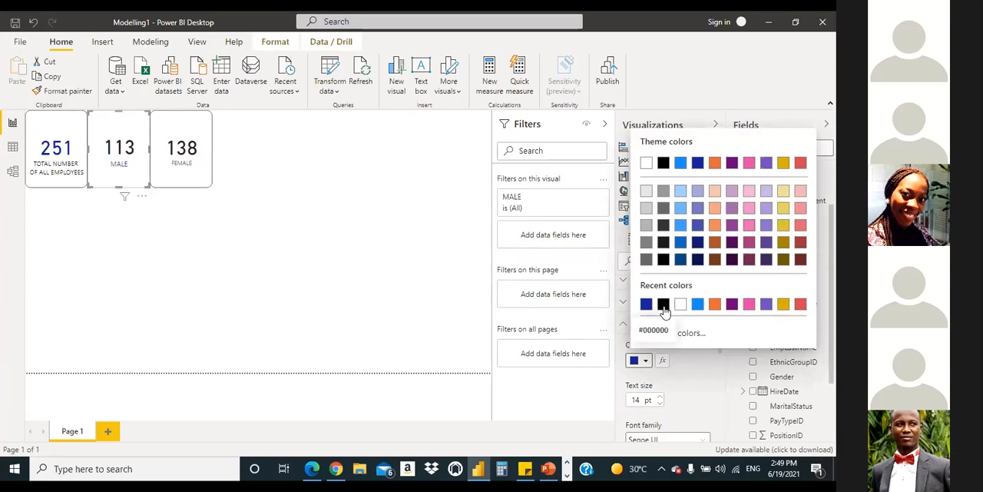
{"action": "left_click", "coordinate": [663, 304]}
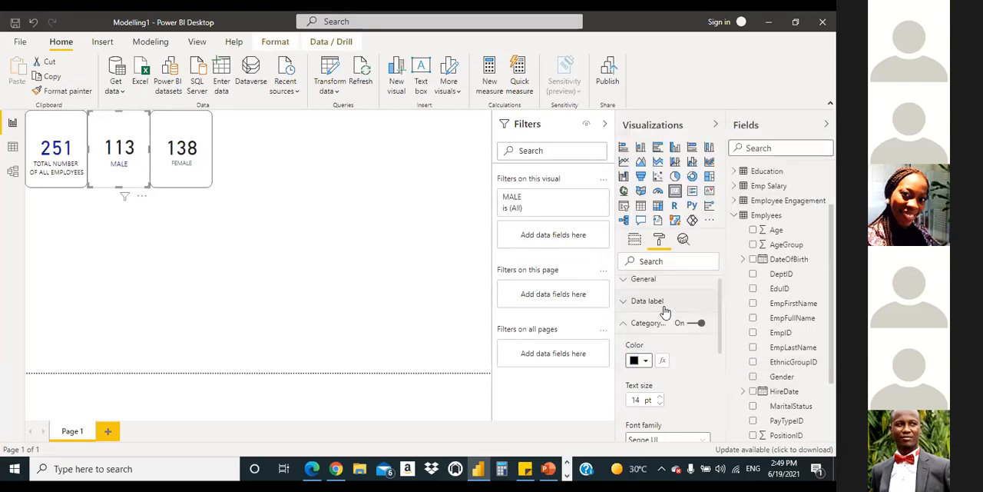
{"action": "left_click", "coordinate": [660, 396]}
{"action": "left_click", "coordinate": [660, 397]}
Step: Copy the MALE card's formatting to the FEMALE card with Format painter
{"action": "left_click", "coordinate": [195, 137]}
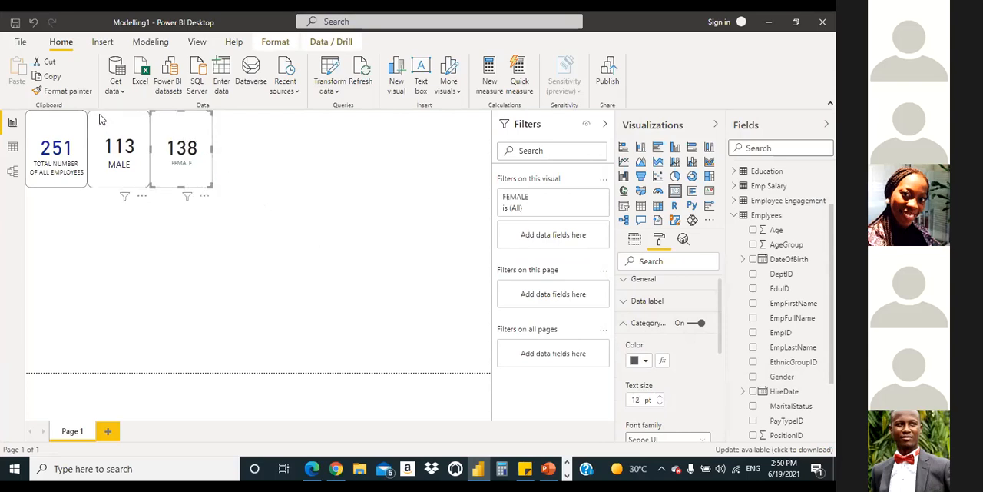
{"action": "left_click", "coordinate": [129, 136]}
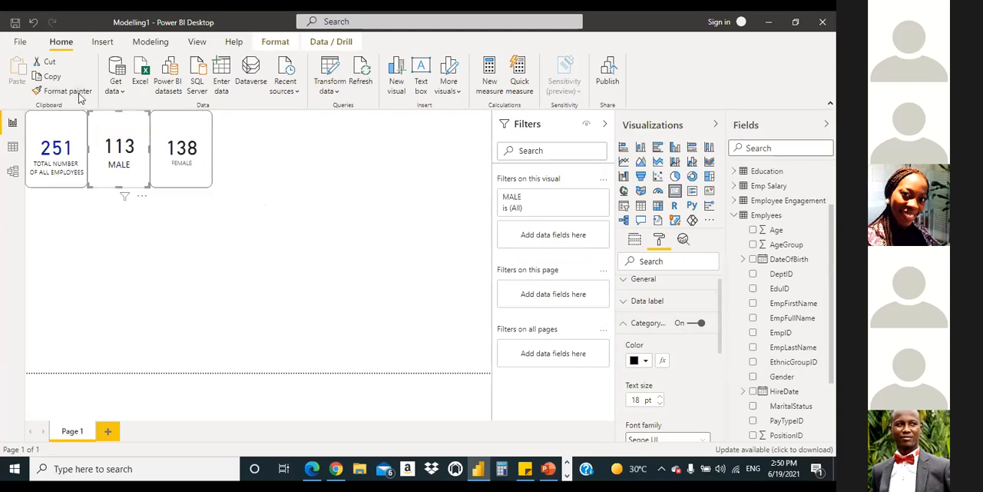
{"action": "left_click", "coordinate": [66, 91]}
{"action": "left_click", "coordinate": [188, 128]}
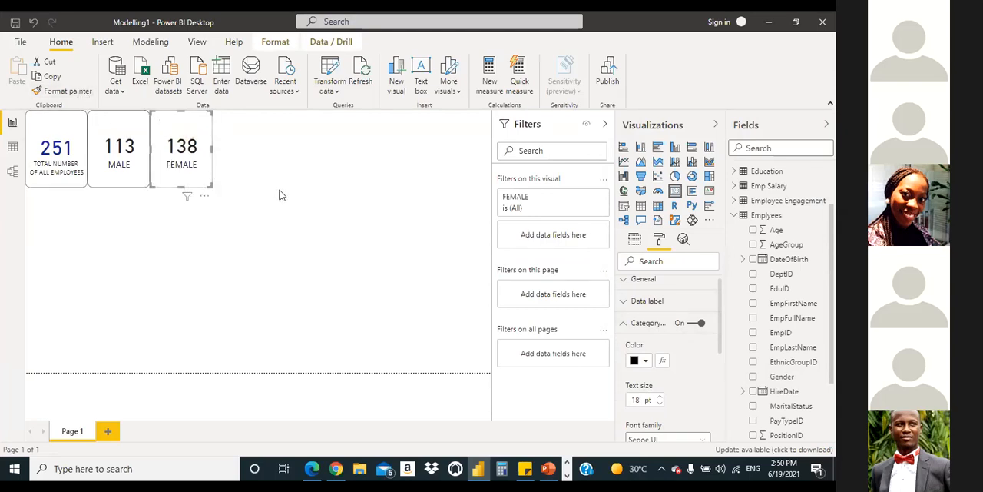
{"action": "left_click", "coordinate": [314, 282]}
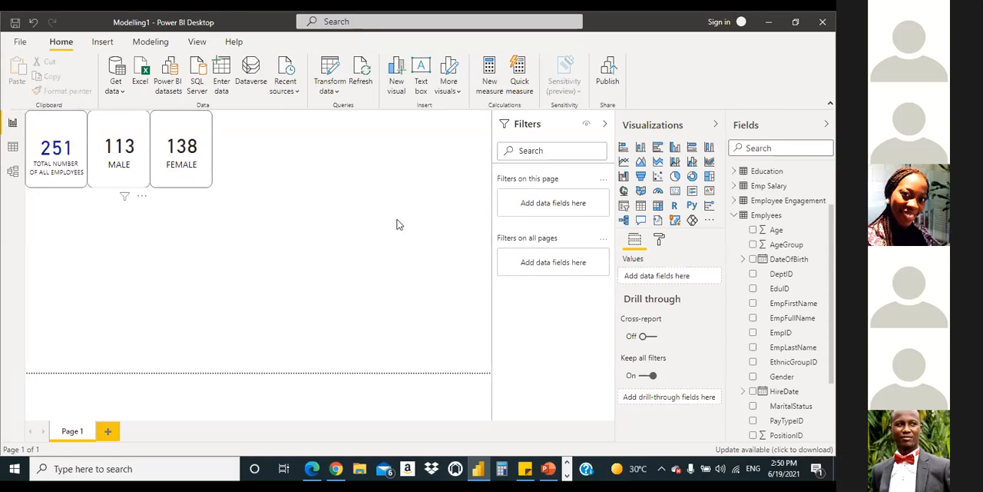
Step: Set the data label color of the MALE card to dark blue
{"action": "left_click", "coordinate": [120, 130]}
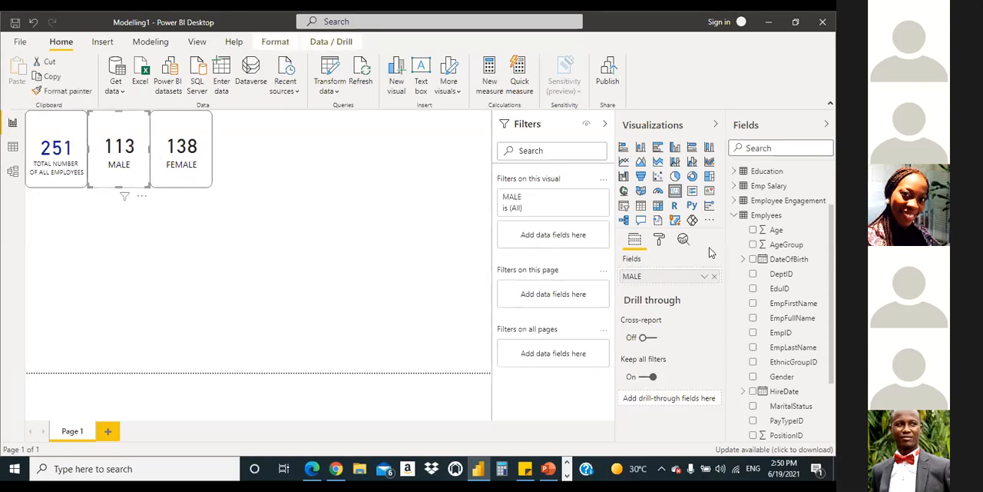
{"action": "left_click", "coordinate": [658, 239]}
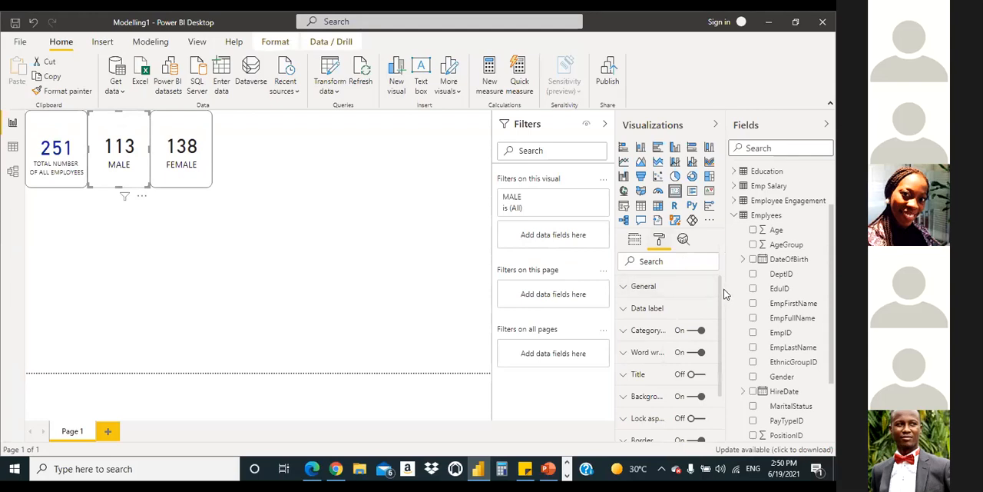
{"action": "scroll", "coordinate": [721, 292], "scroll_direction": "down", "scroll_amount": 3}
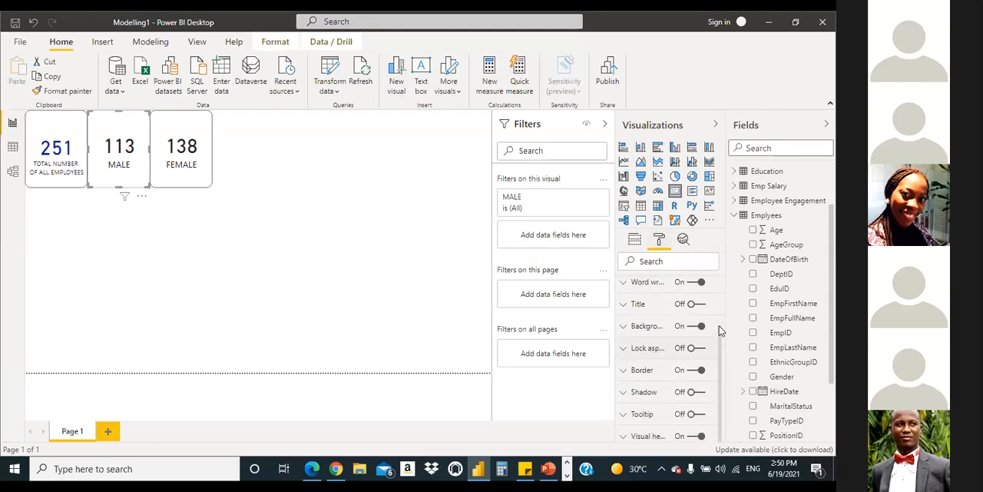
{"action": "scroll", "coordinate": [721, 292], "scroll_direction": "up", "scroll_amount": 3}
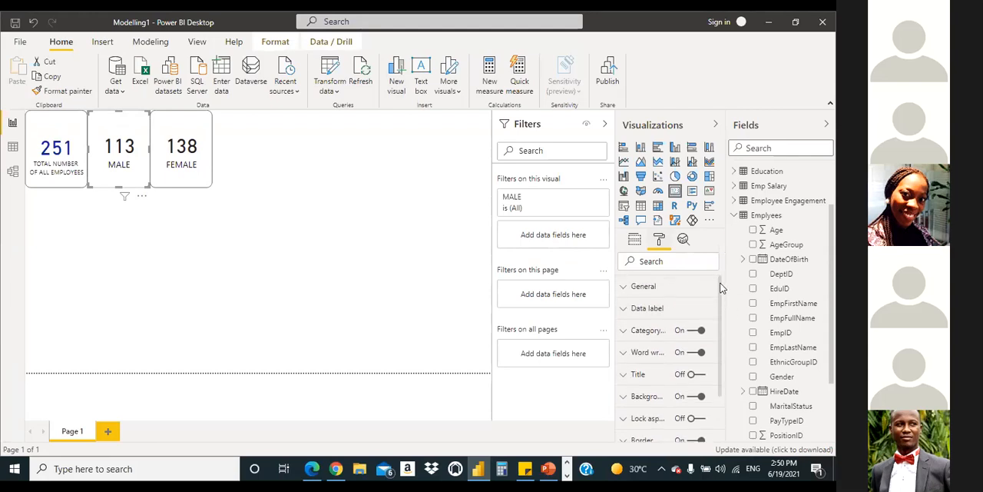
{"action": "left_click", "coordinate": [625, 308]}
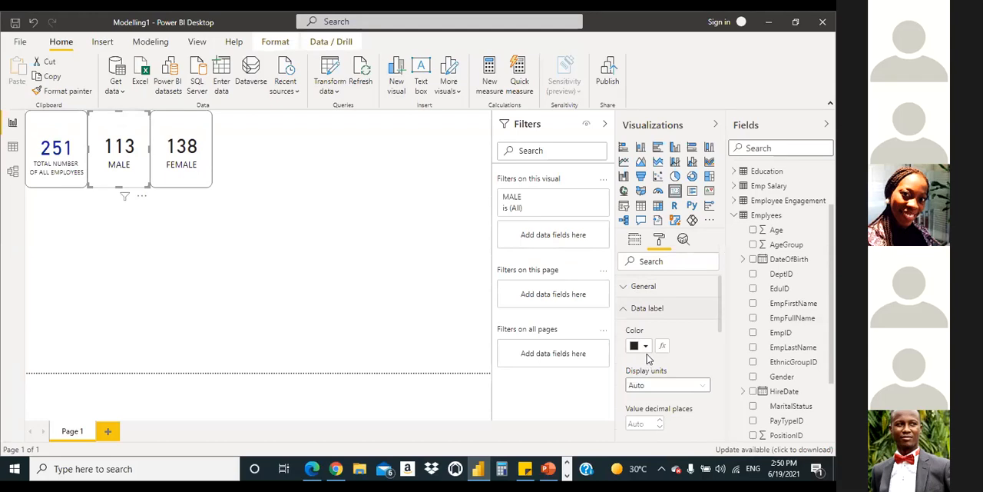
{"action": "left_click", "coordinate": [645, 347]}
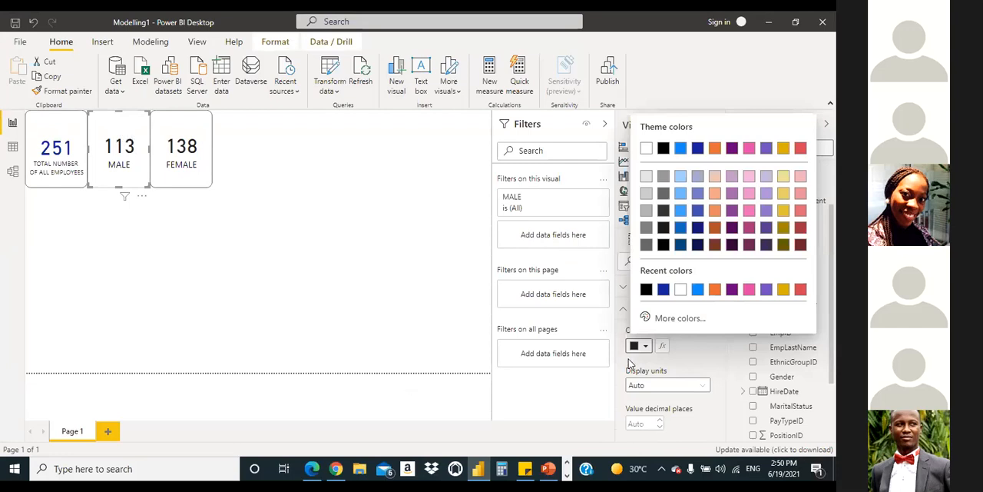
{"action": "left_click", "coordinate": [674, 371]}
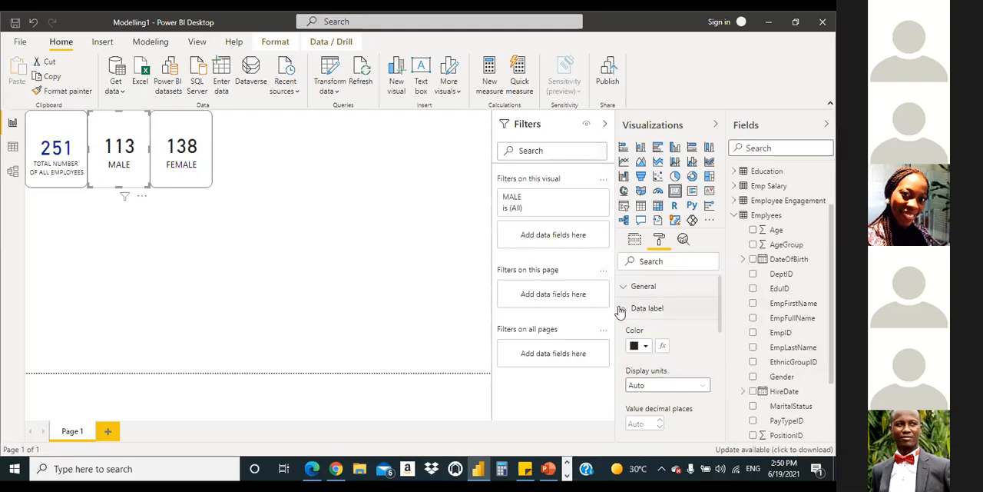
{"action": "left_click", "coordinate": [646, 346]}
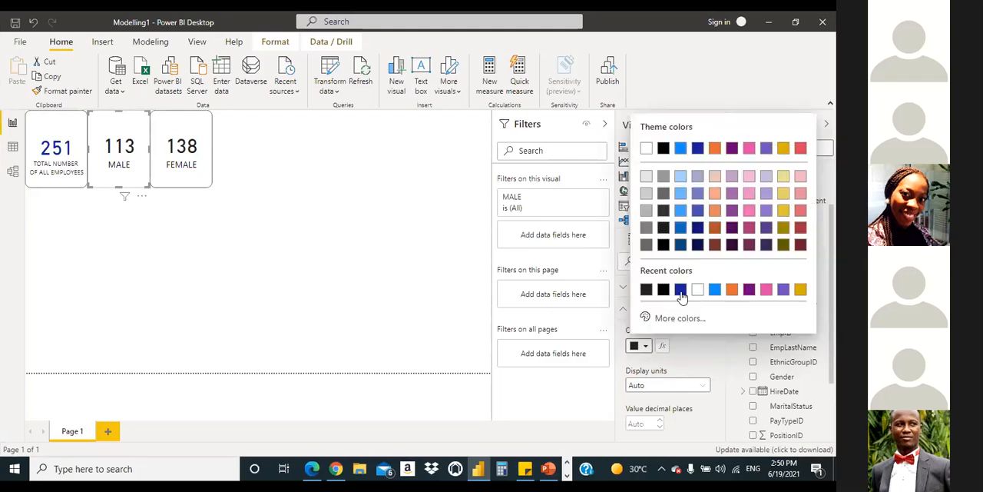
{"action": "left_click", "coordinate": [680, 289]}
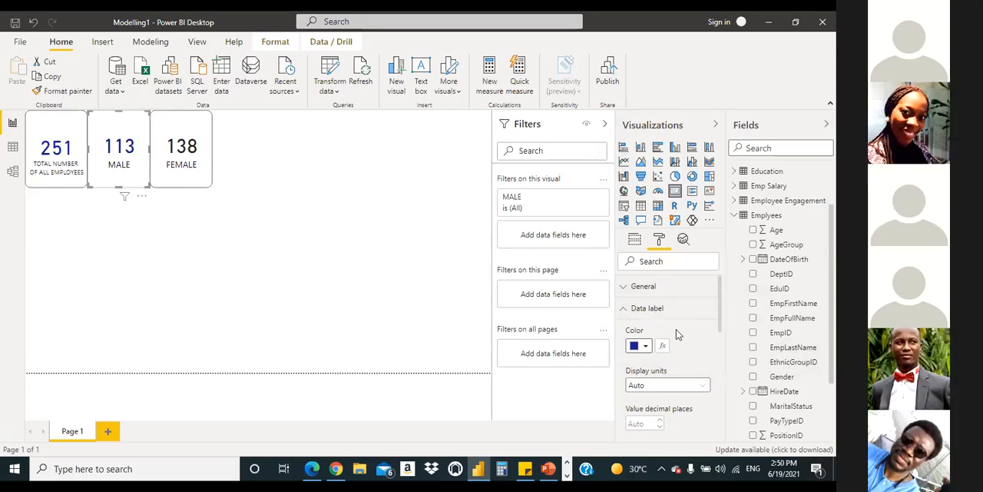
{"action": "left_click", "coordinate": [626, 308]}
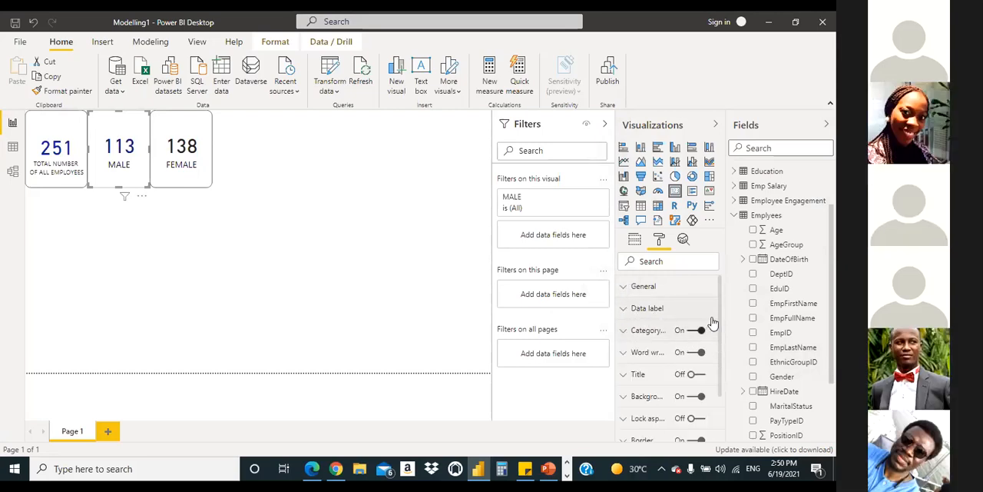
Step: Enlarge the text of the MALE card's category label by a few points
{"action": "left_click", "coordinate": [625, 332]}
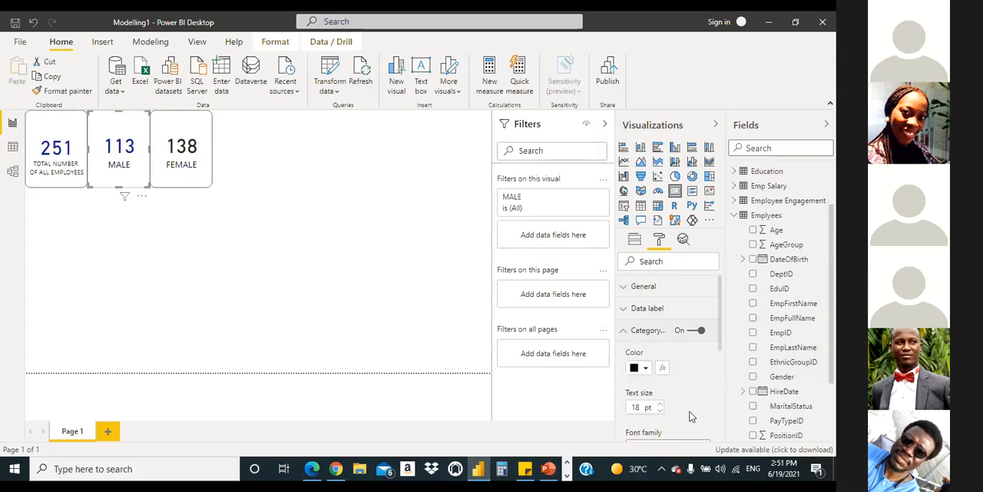
{"action": "left_click", "coordinate": [659, 404]}
{"action": "left_click", "coordinate": [660, 404]}
{"action": "left_click", "coordinate": [659, 404]}
{"action": "left_click", "coordinate": [659, 404]}
{"action": "left_click", "coordinate": [659, 404]}
{"action": "left_click", "coordinate": [626, 332]}
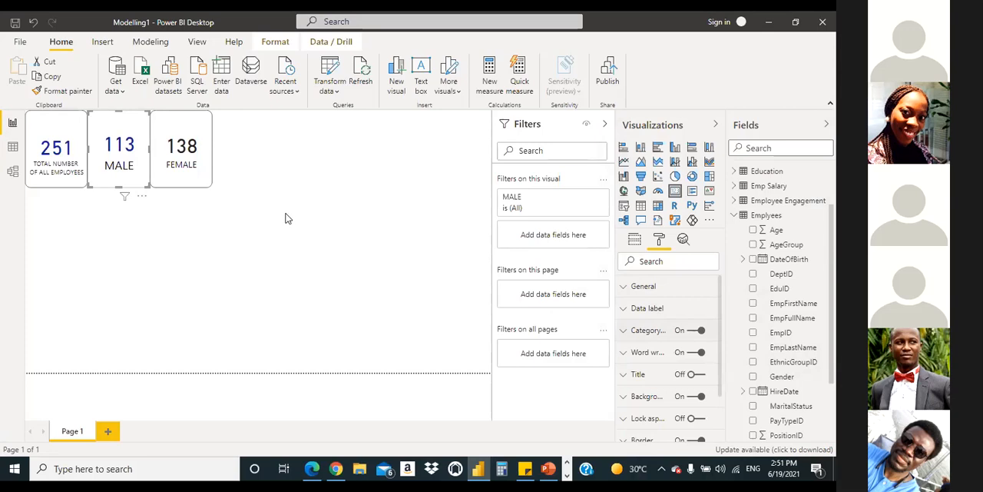
{"action": "left_click", "coordinate": [350, 215]}
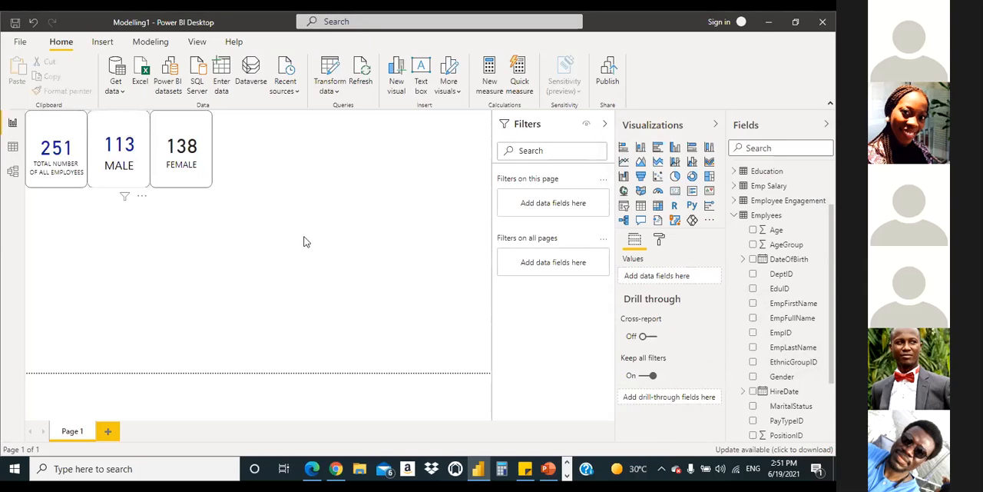
Step: Try to transfer the MALE card's updated formatting to the FEMALE card with Format painter
{"action": "left_click", "coordinate": [134, 158]}
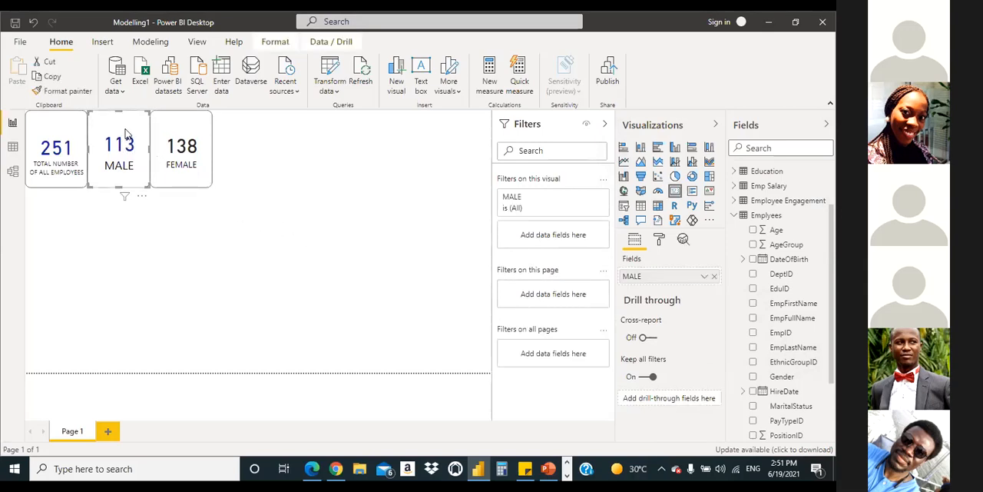
{"action": "left_click", "coordinate": [76, 95]}
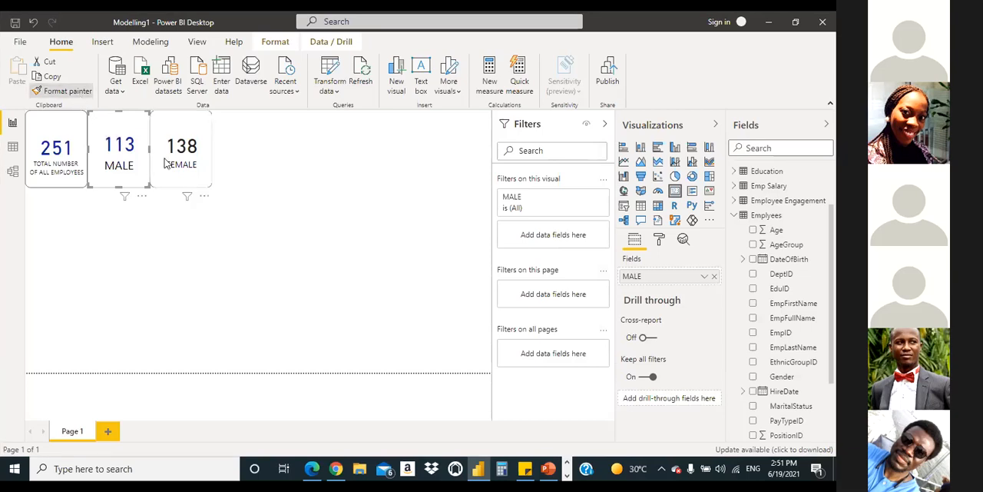
{"action": "left_click", "coordinate": [190, 138]}
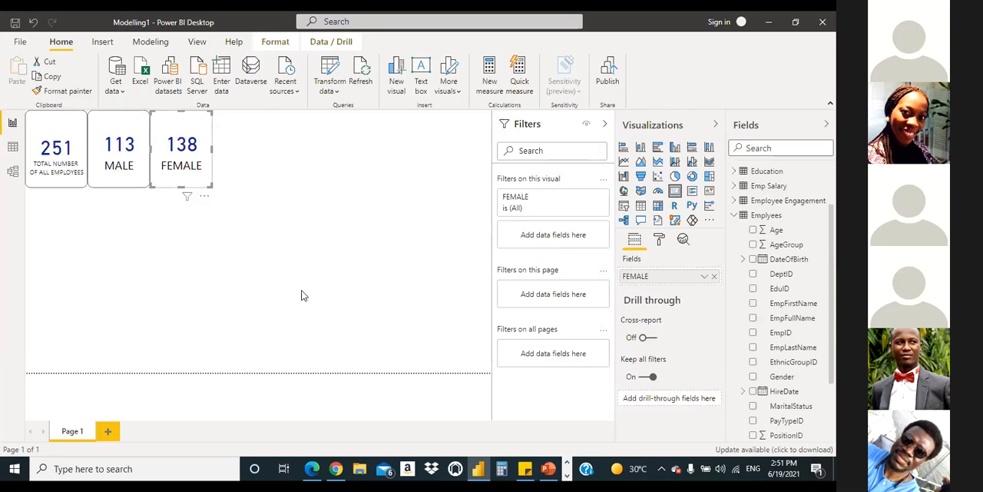
{"action": "left_click", "coordinate": [659, 239]}
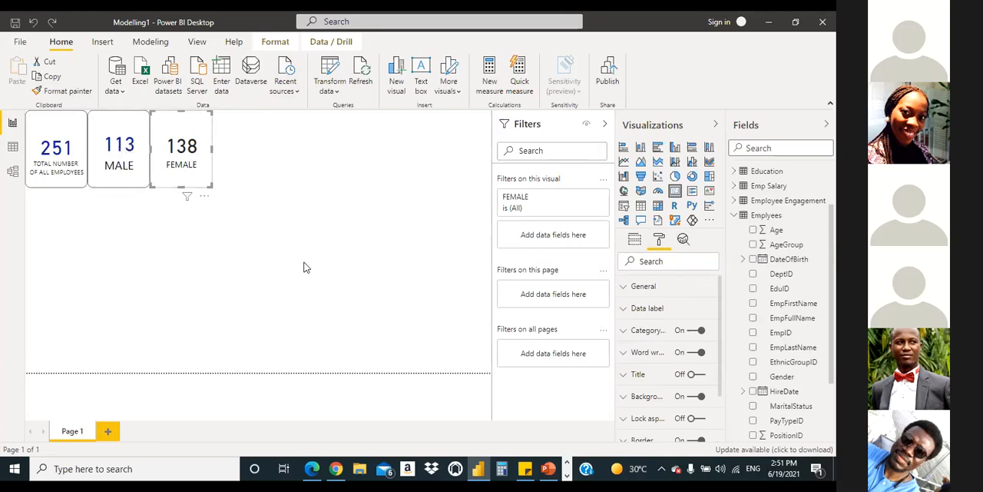
Step: Reapply the MALE card's formatting to the FEMALE card with Format painter and deselect the card
{"action": "left_click", "coordinate": [123, 128]}
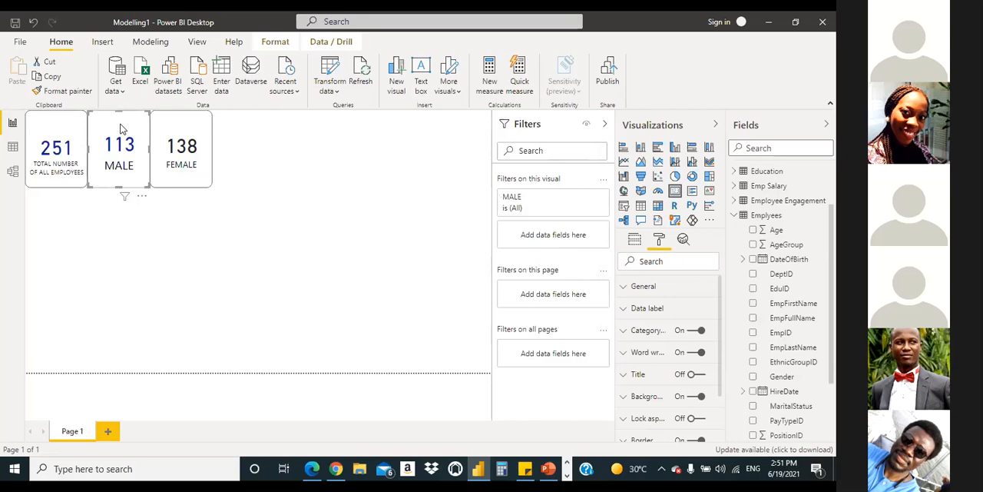
{"action": "left_click", "coordinate": [76, 92]}
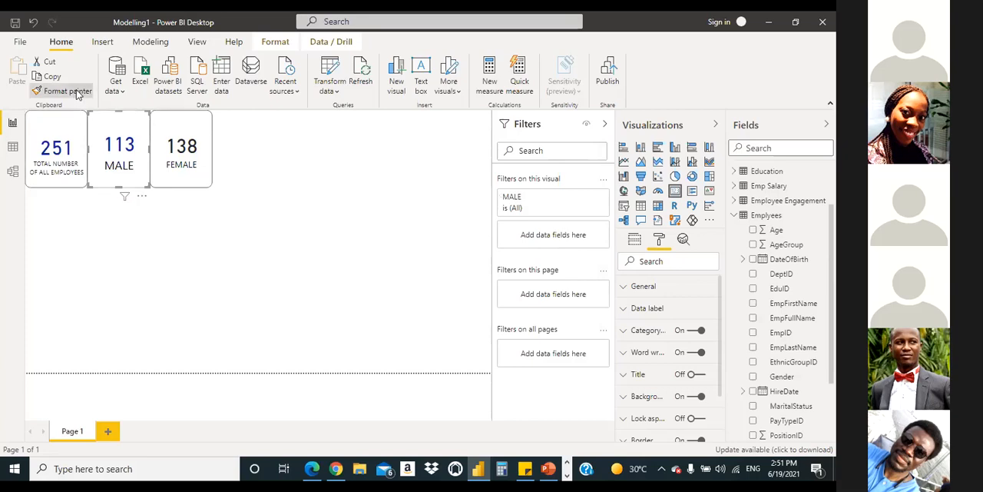
{"action": "left_click", "coordinate": [189, 137]}
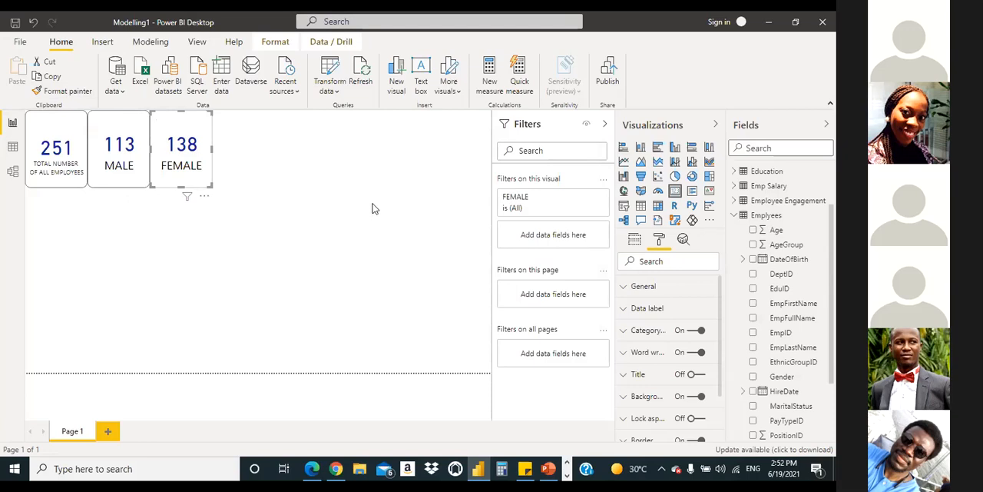
{"action": "left_click", "coordinate": [241, 372]}
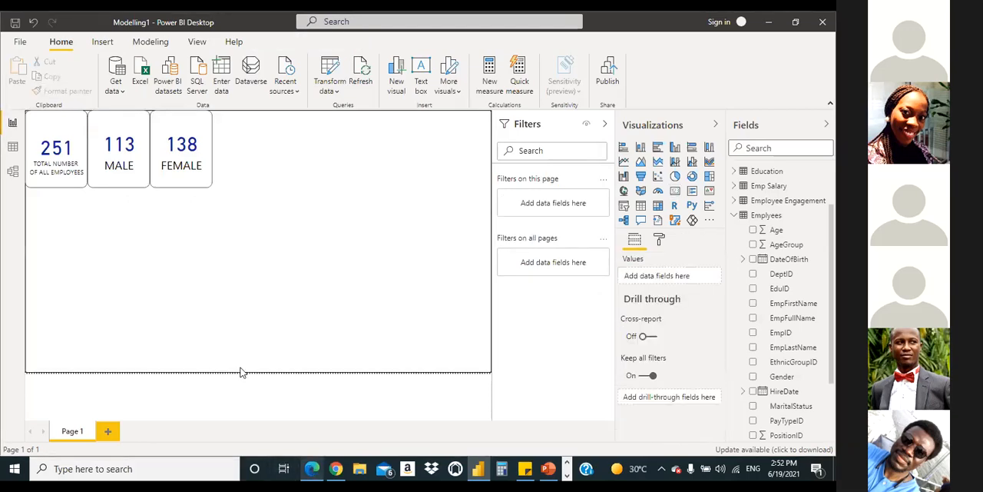
Step: Compare the layout with the reference Modelling1 - Copy.pdf and collapse the Filters pane in Power BI Desktop to enlarge the report page
{"action": "mouse_move", "coordinate": [311, 469]}
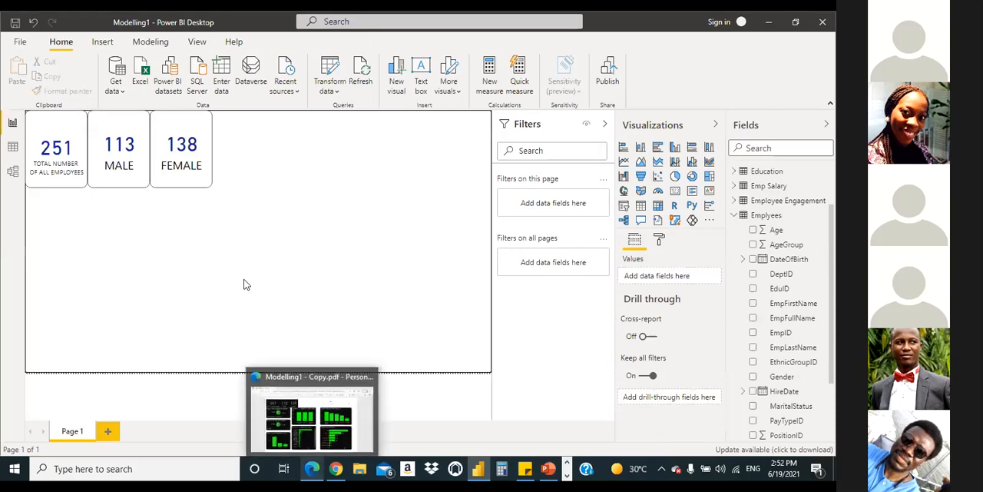
{"action": "left_click", "coordinate": [312, 468]}
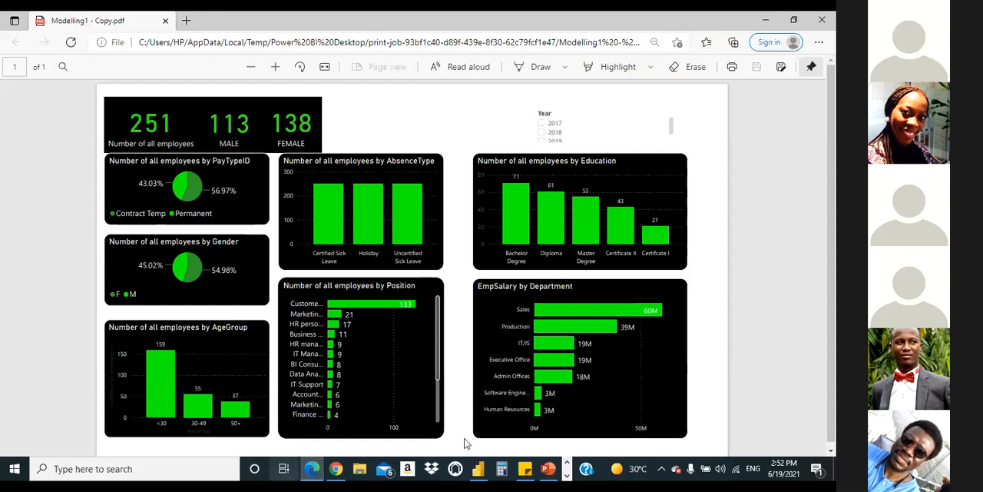
{"action": "left_click", "coordinate": [479, 467]}
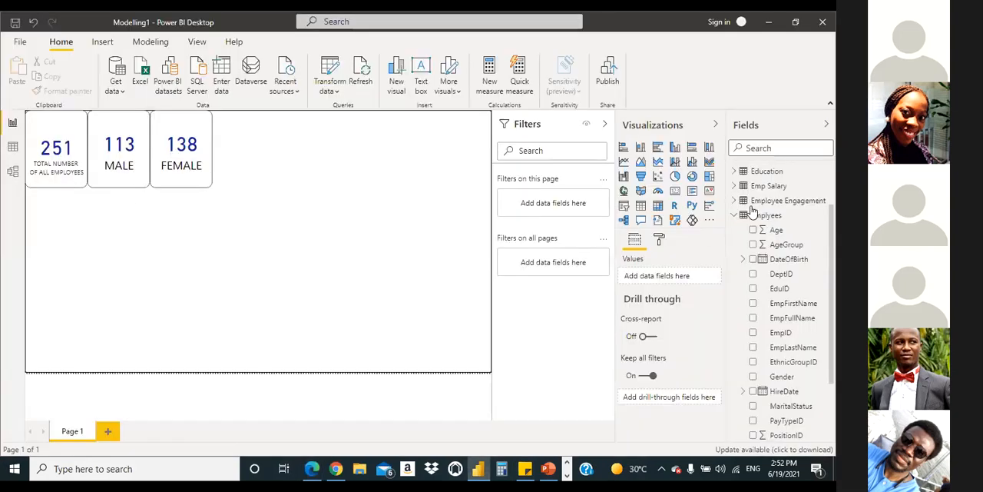
{"action": "left_click", "coordinate": [605, 127]}
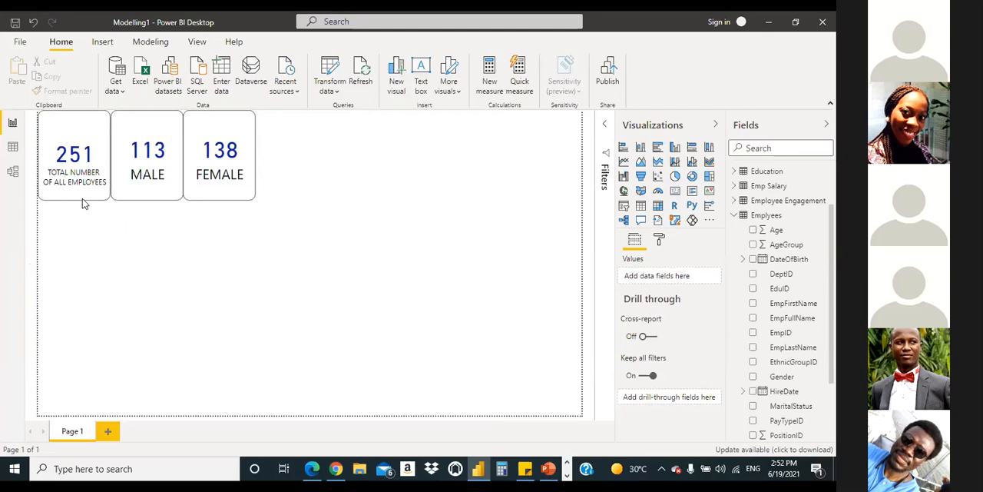
{"action": "left_click", "coordinate": [311, 470]}
{"action": "key", "text": "alt+Tab"}
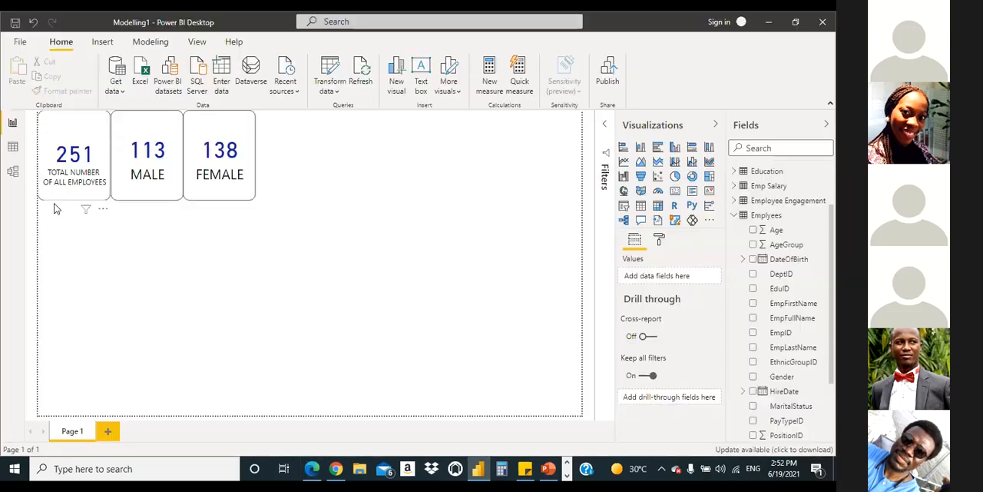
Step: Shorten the total employees, MALE and FEMALE cards to the same reduced height and clear the selection
{"action": "left_click", "coordinate": [76, 201]}
{"action": "left_click_drag", "start_coordinate": [75, 199], "coordinate": [91, 172]}
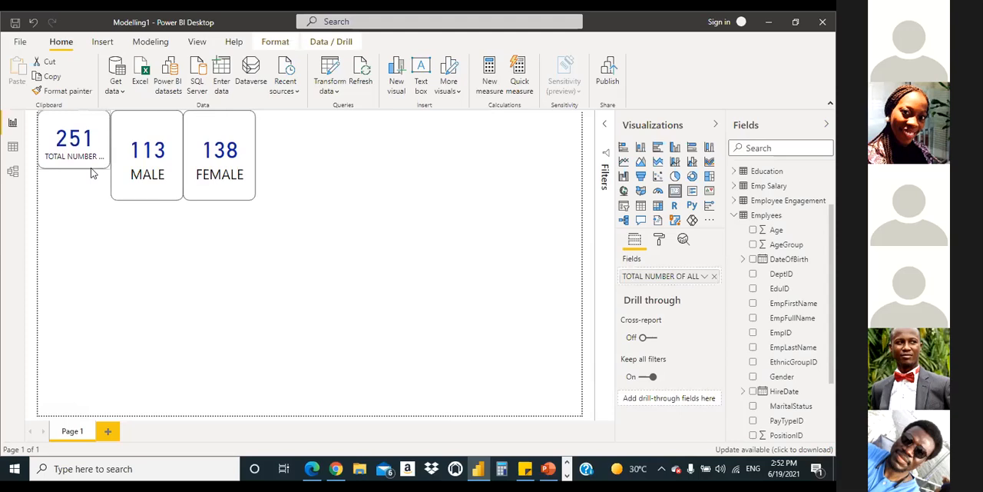
{"action": "left_click", "coordinate": [154, 197]}
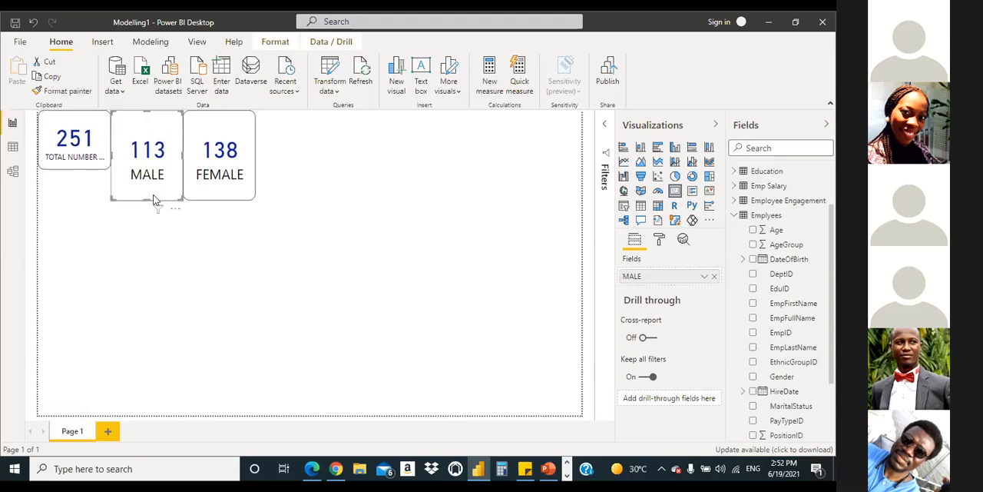
{"action": "left_click_drag", "start_coordinate": [149, 198], "coordinate": [165, 173]}
{"action": "left_click", "coordinate": [219, 198]}
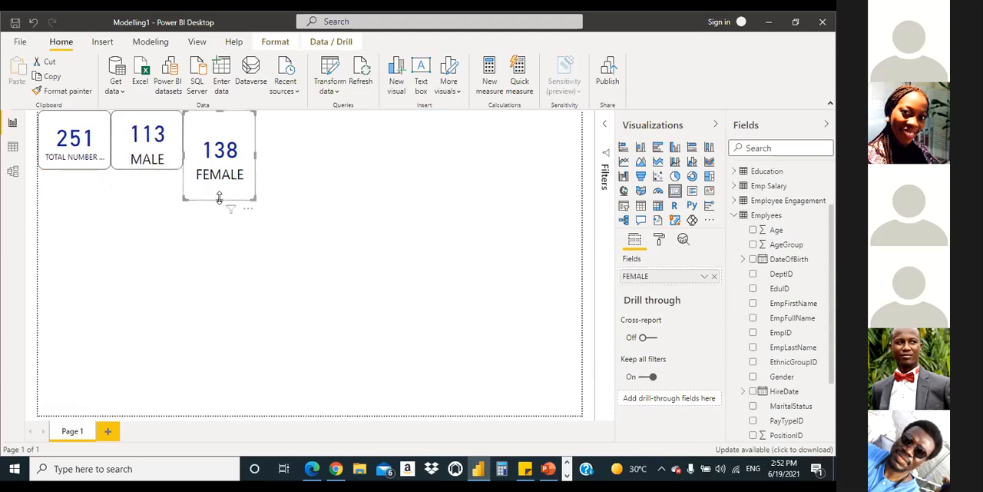
{"action": "left_click_drag", "start_coordinate": [221, 198], "coordinate": [230, 169]}
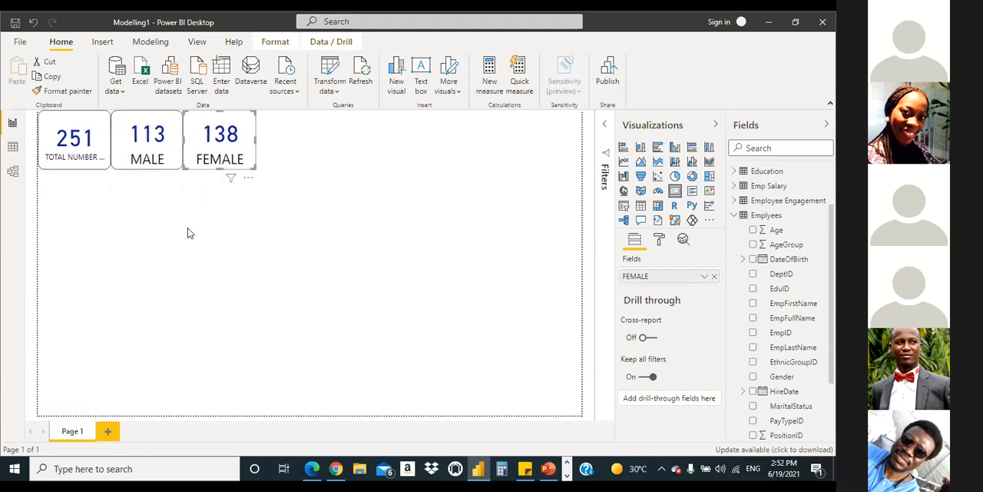
{"action": "left_click", "coordinate": [330, 167]}
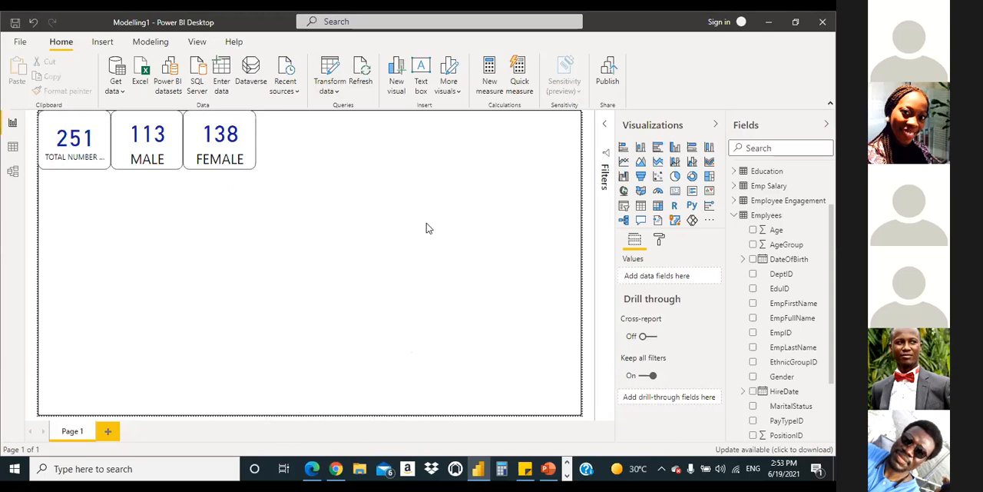
Step: Place an empty pie chart below the total employees card, checking its position against the reference PDF
{"action": "left_click_drag", "start_coordinate": [674, 176], "coordinate": [123, 255]}
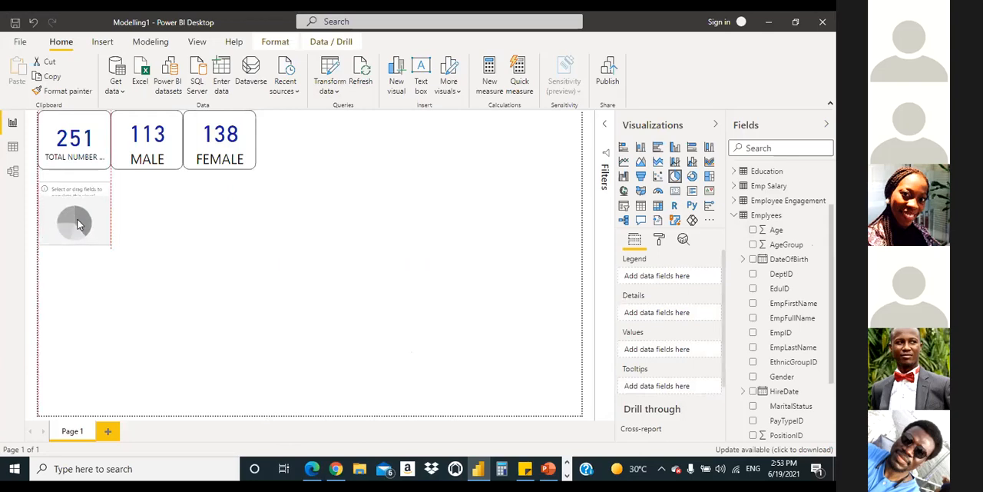
{"action": "left_click_drag", "start_coordinate": [87, 222], "coordinate": [86, 224]}
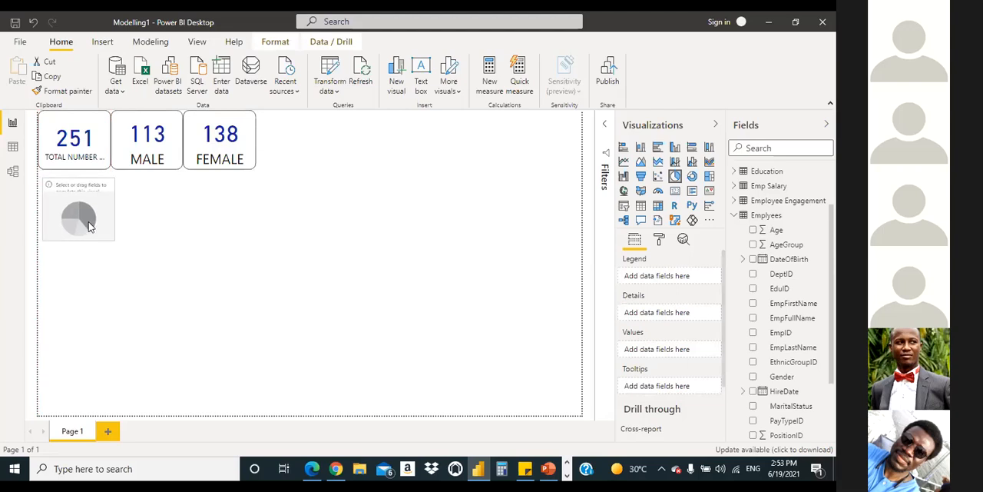
{"action": "left_click", "coordinate": [311, 470]}
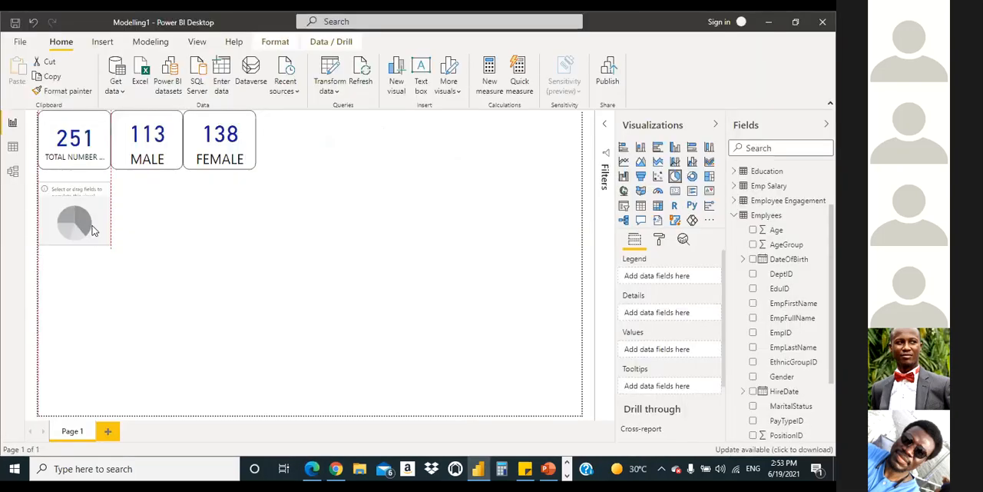
{"action": "left_click_drag", "start_coordinate": [87, 226], "coordinate": [94, 231]}
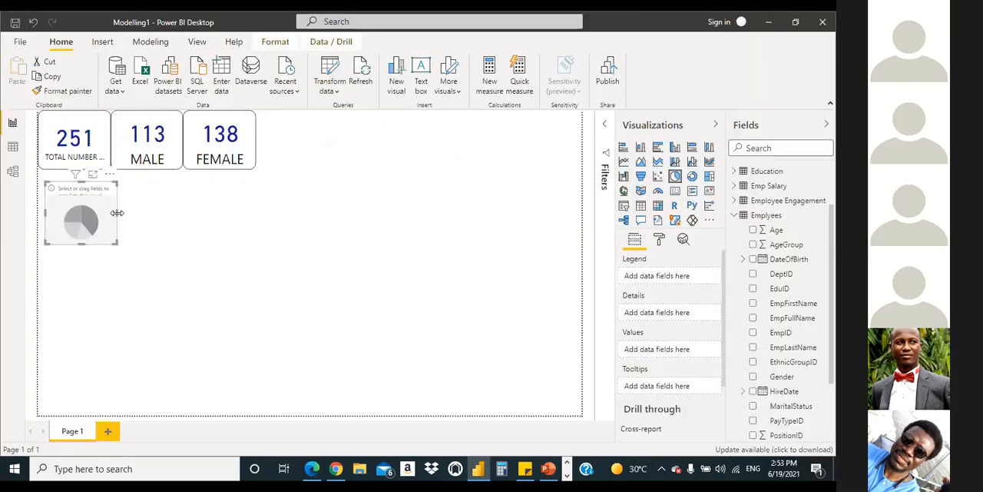
Step: Enlarge the empty pie chart to about twice its width and increase its height
{"action": "left_click_drag", "start_coordinate": [118, 213], "coordinate": [201, 219]}
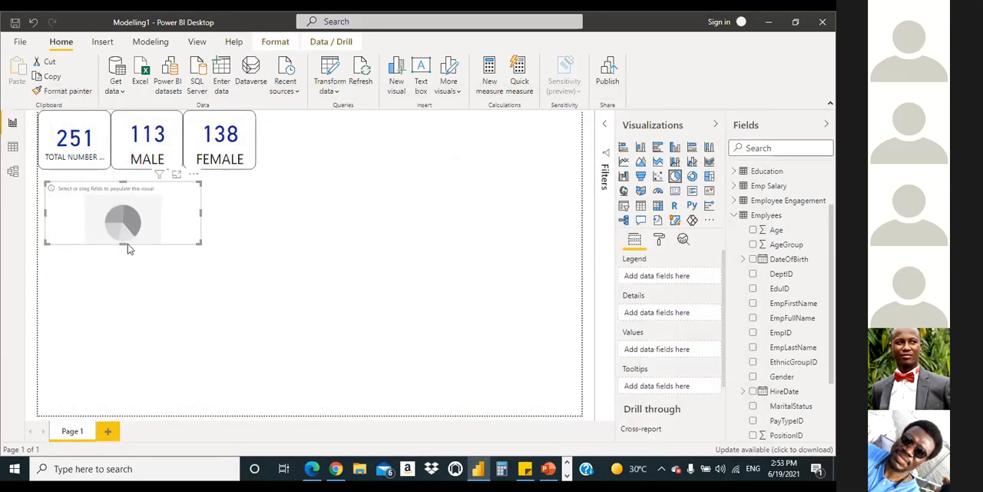
{"action": "left_click_drag", "start_coordinate": [121, 242], "coordinate": [123, 261]}
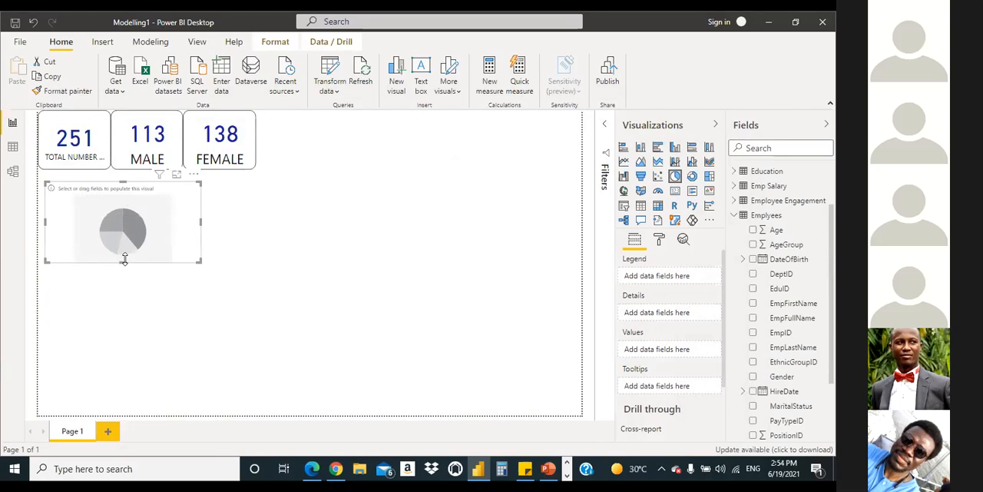
{"action": "left_click_drag", "start_coordinate": [124, 262], "coordinate": [126, 276]}
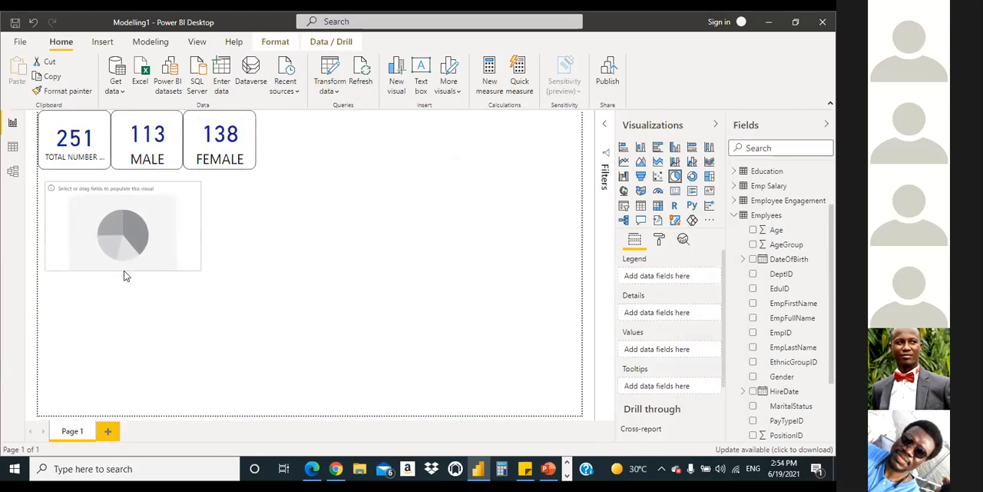
{"action": "left_click_drag", "start_coordinate": [127, 276], "coordinate": [131, 281]}
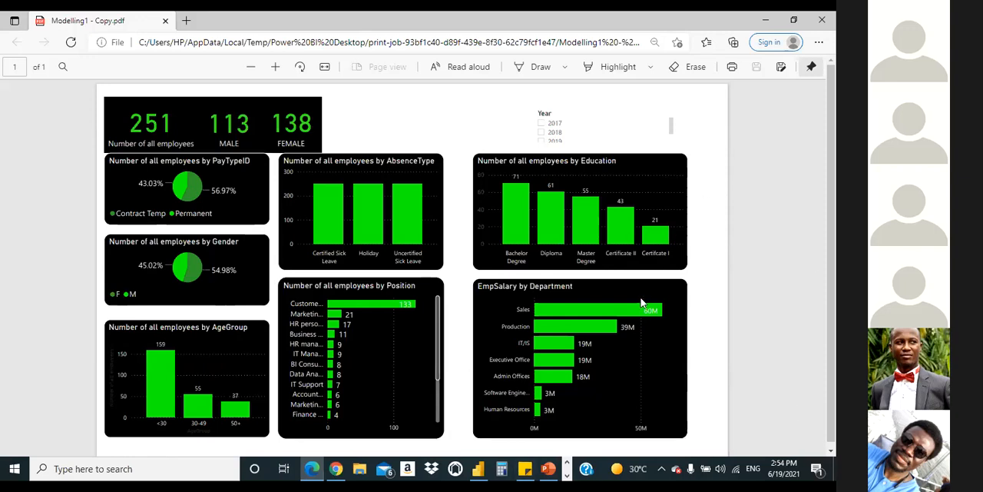
Step: Return from the reference PDF to Power BI Desktop and add the TOTAL NUMBER OF ALL EMPLOYEES measure to the pie chart's values
{"action": "left_click", "coordinate": [310, 467]}
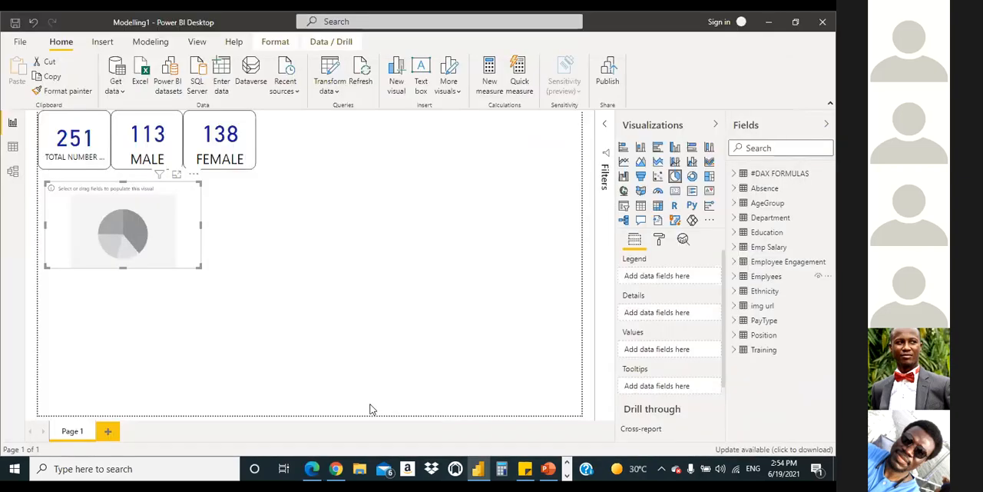
{"action": "left_click", "coordinate": [733, 174]}
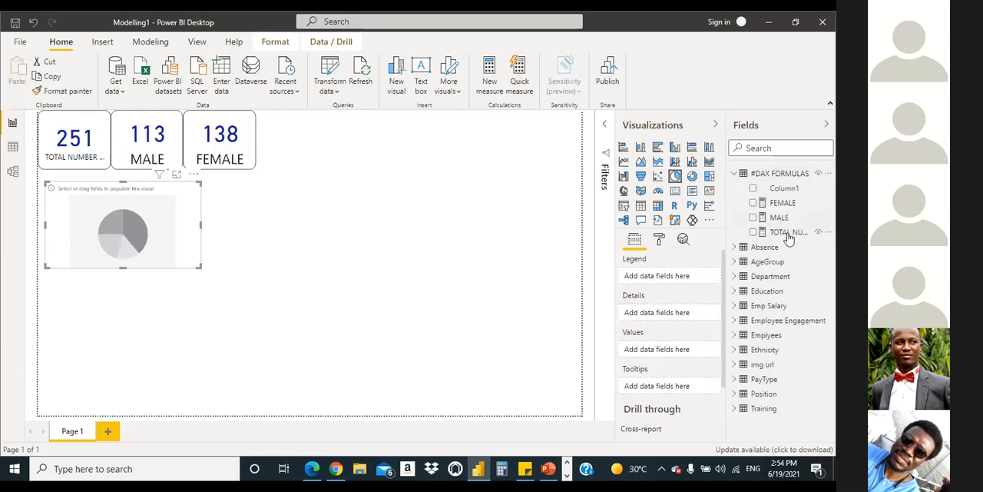
{"action": "left_click_drag", "start_coordinate": [789, 239], "coordinate": [191, 221]}
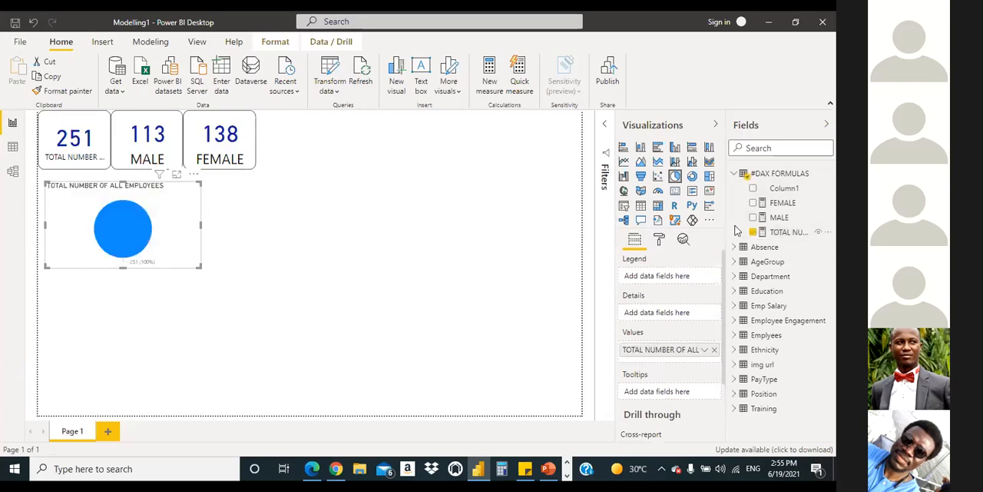
{"action": "left_click", "coordinate": [734, 173]}
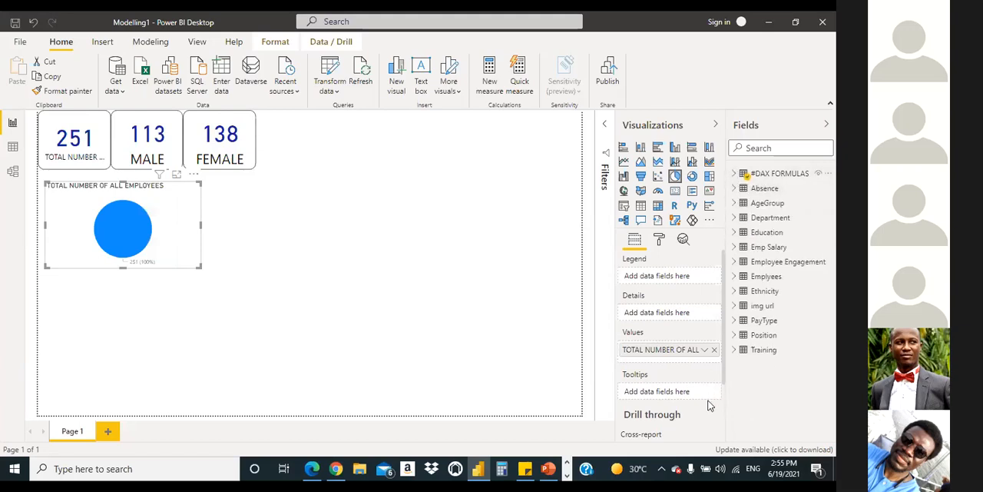
Step: Split the pie chart by PayTypeID from the PayType table and align the chart with the page's left edge under the cards
{"action": "left_click", "coordinate": [734, 320]}
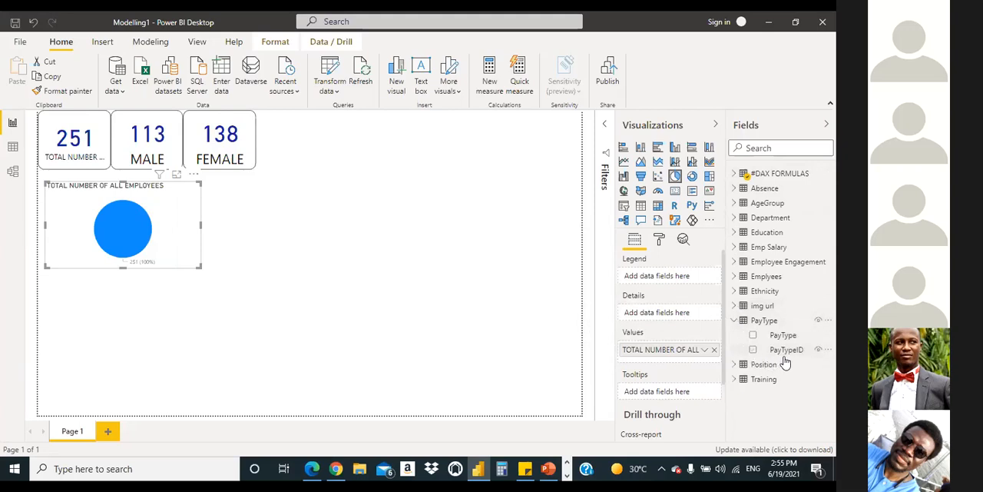
{"action": "left_click_drag", "start_coordinate": [801, 351], "coordinate": [138, 224]}
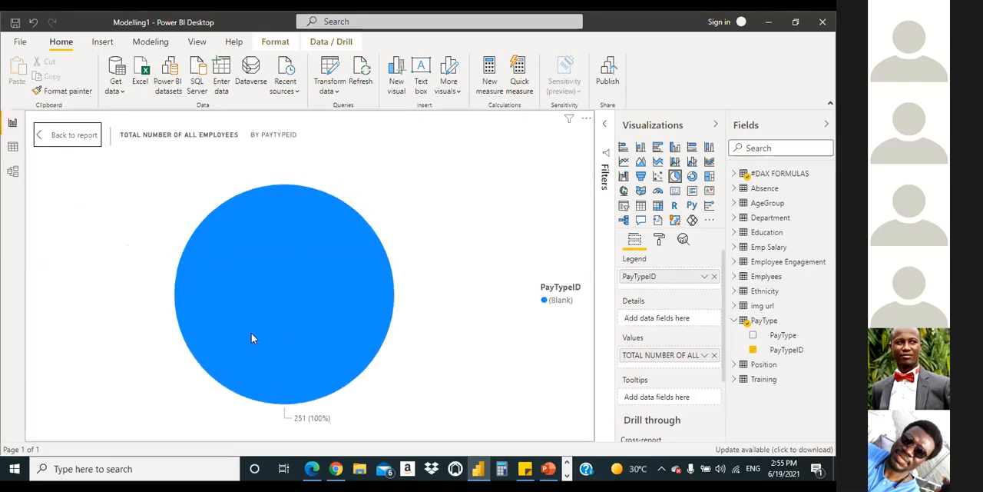
{"action": "key", "text": "Escape"}
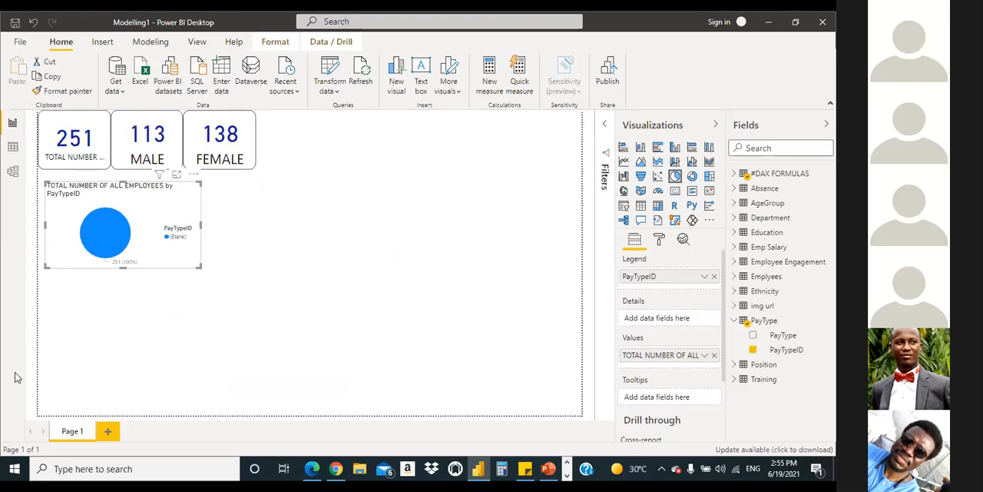
{"action": "mouse_move", "coordinate": [158, 206]}
{"action": "left_mouse_down"}
{"action": "mouse_move", "coordinate": [146, 205]}
{"action": "mouse_move", "coordinate": [161, 195]}
{"action": "mouse_move", "coordinate": [148, 201]}
{"action": "left_mouse_up"}
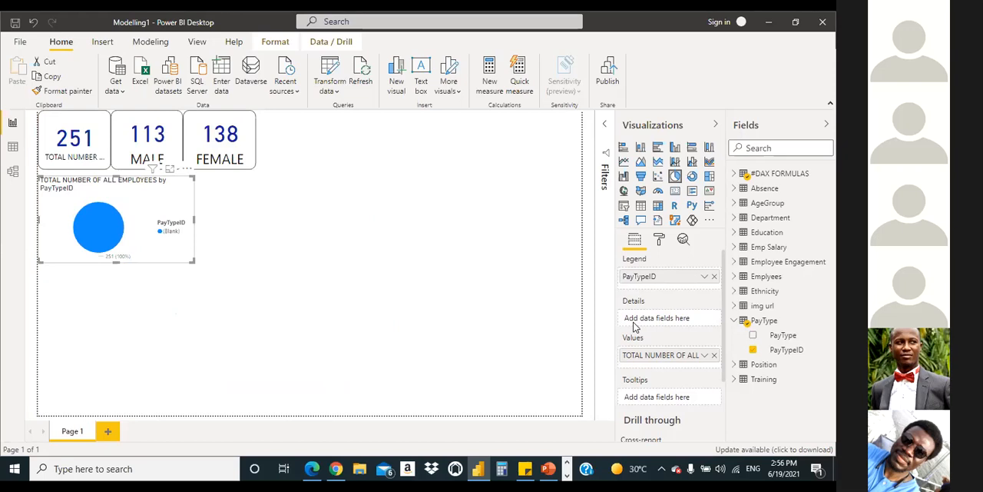
Step: Inspect the PayTypeID pie chart in focus mode, return to the report and review the #DAX FORMULAS measures
{"action": "left_click", "coordinate": [170, 168]}
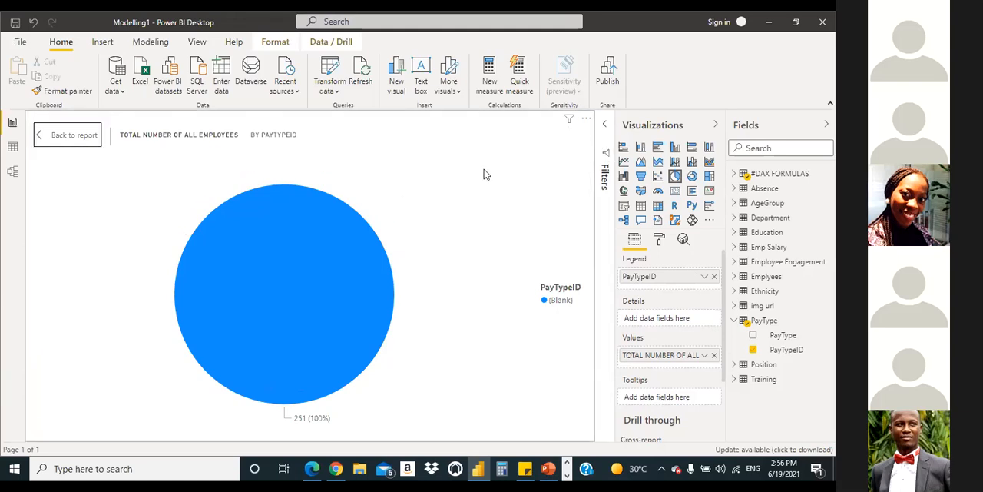
{"action": "left_click", "coordinate": [42, 136]}
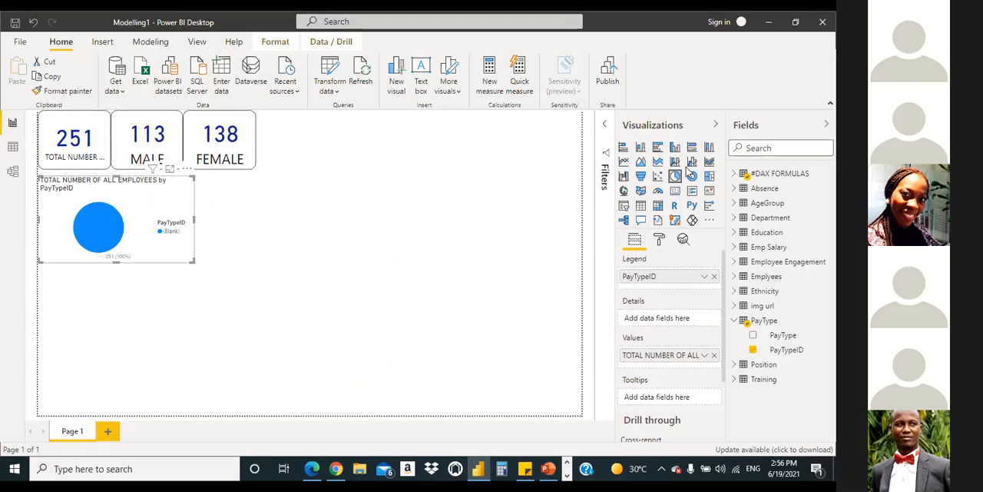
{"action": "left_click", "coordinate": [734, 174]}
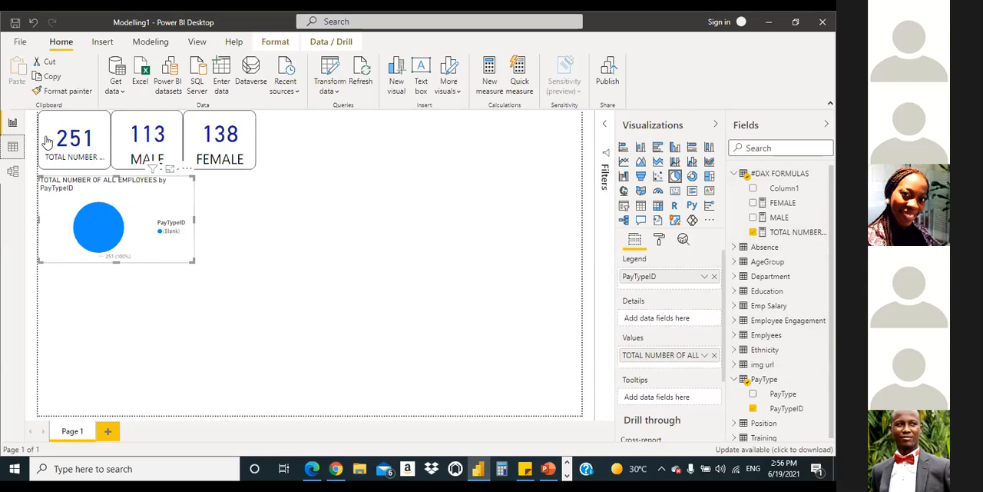
Step: Compare the PayTypeID values in the Emplyees table with the columns of the PayType table in the data view
{"action": "left_click", "coordinate": [12, 146]}
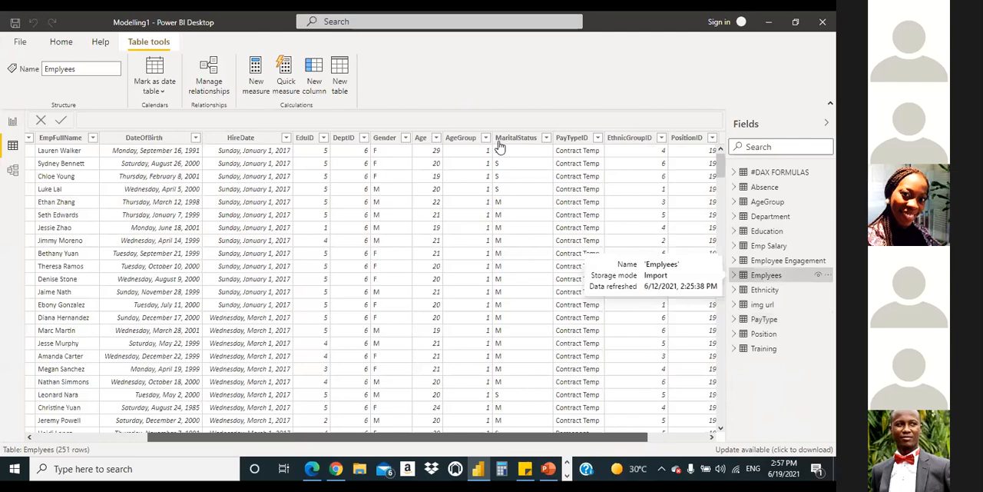
{"action": "scroll", "coordinate": [494, 151], "scroll_direction": "right", "scroll_amount": 2}
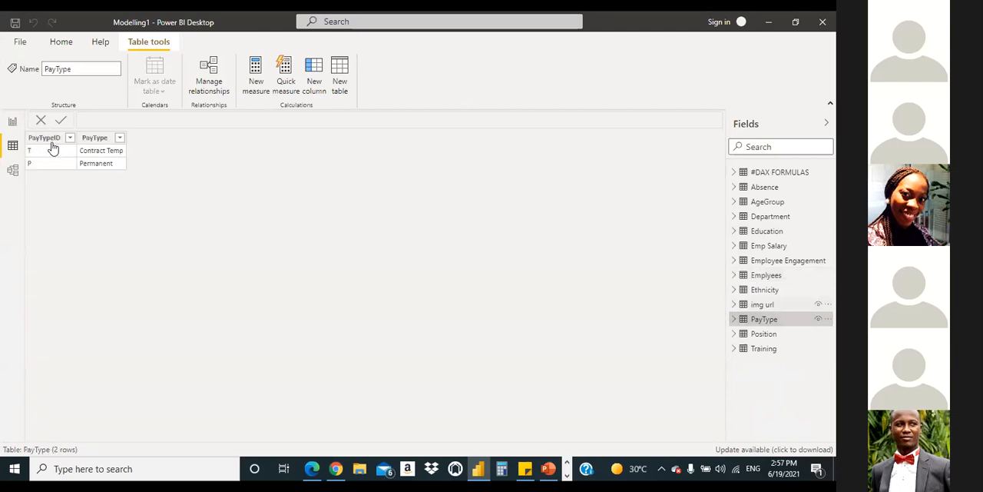
{"action": "left_click", "coordinate": [95, 137]}
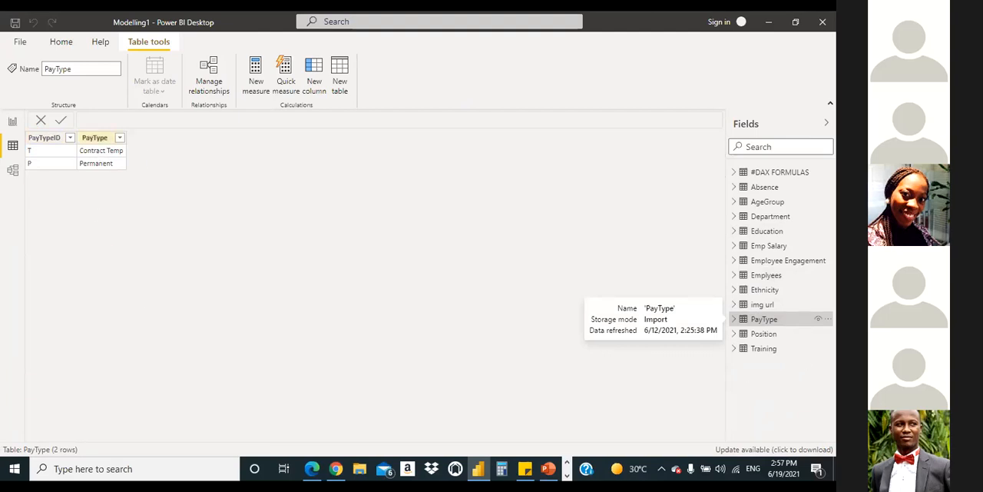
{"action": "left_click", "coordinate": [766, 275]}
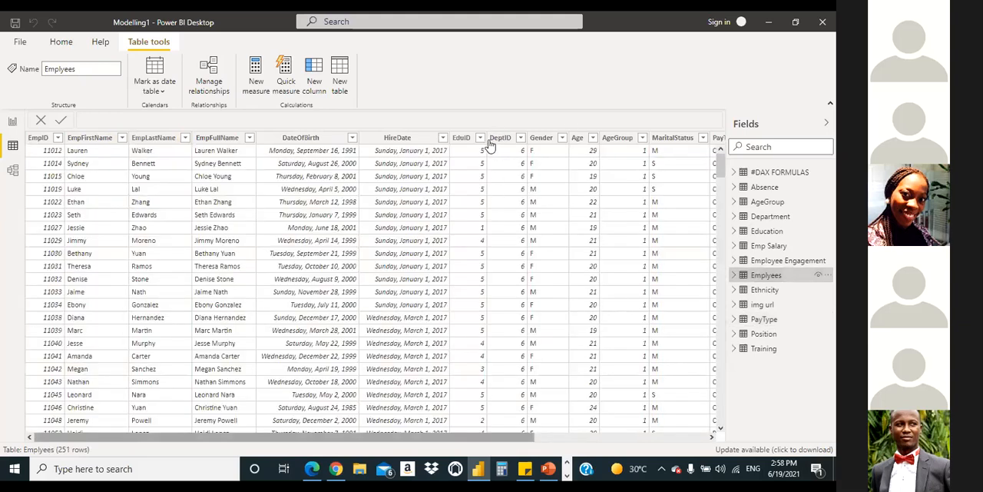
{"action": "scroll", "coordinate": [488, 148], "scroll_direction": "right", "scroll_amount": 3}
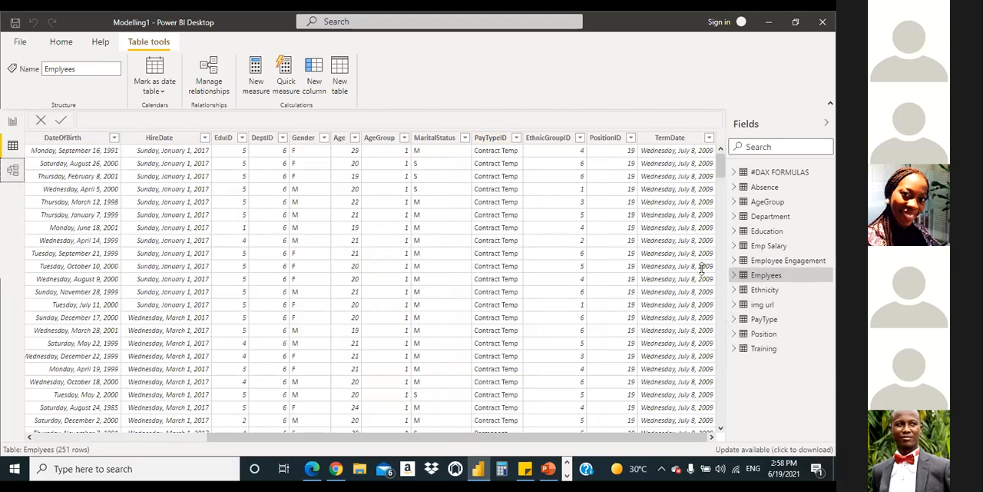
Step: Examine the model diagram for the relationship between the Emplyees and PayType tables and its key fields
{"action": "scroll", "coordinate": [736, 280], "scroll_direction": "down", "scroll_amount": 1}
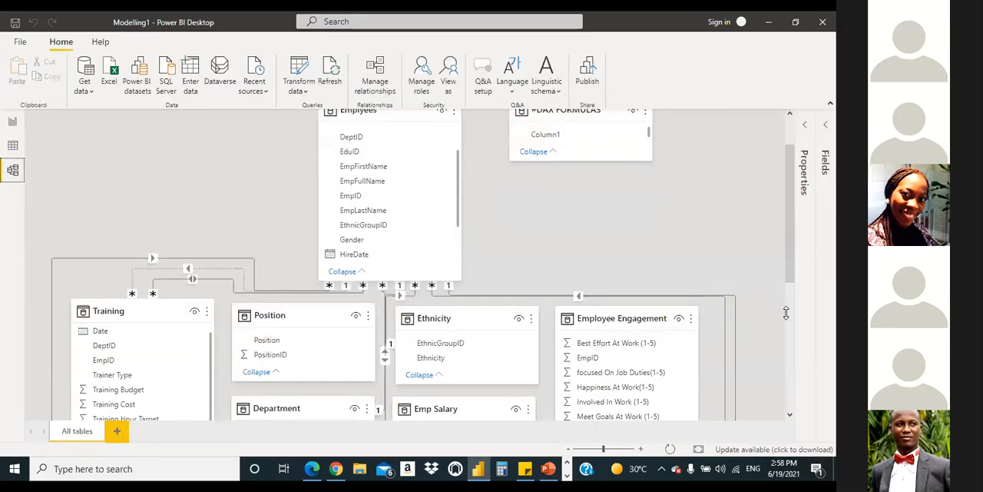
{"action": "scroll", "coordinate": [732, 297], "scroll_direction": "down", "scroll_amount": 5}
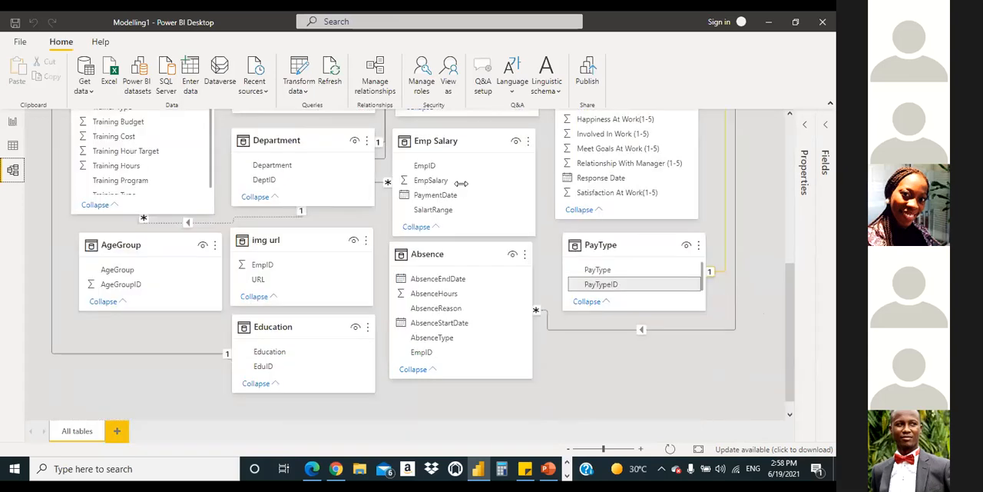
{"action": "scroll", "coordinate": [461, 187], "scroll_direction": "up", "scroll_amount": 5}
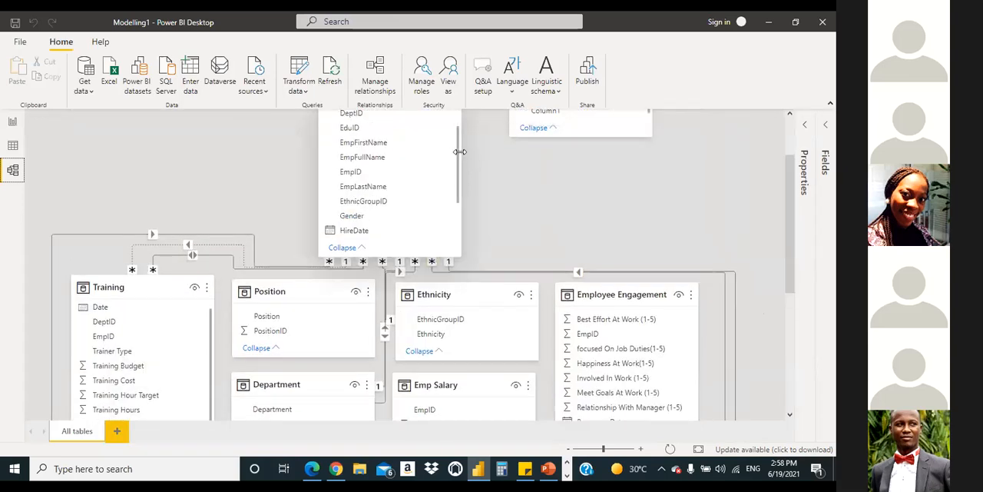
{"action": "scroll", "coordinate": [451, 154], "scroll_direction": "up", "scroll_amount": 3}
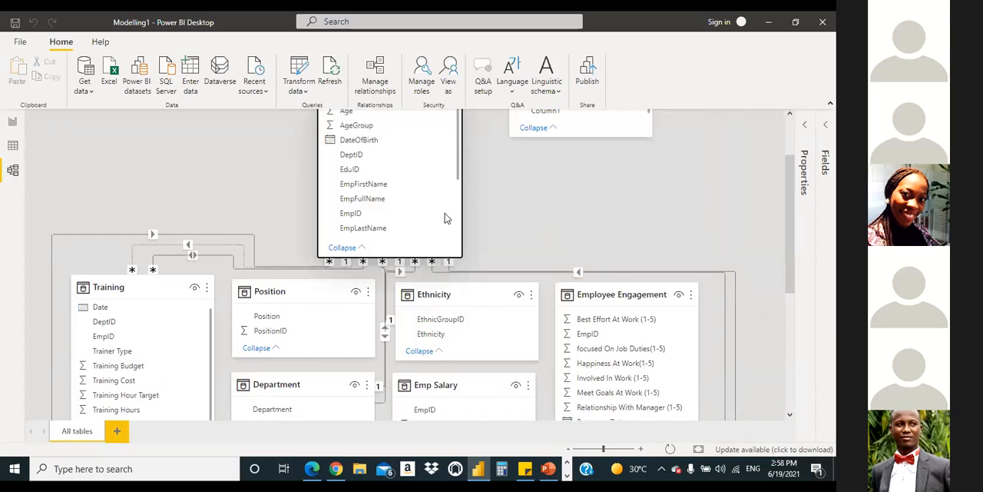
{"action": "scroll", "coordinate": [787, 230], "scroll_direction": "down", "scroll_amount": 5}
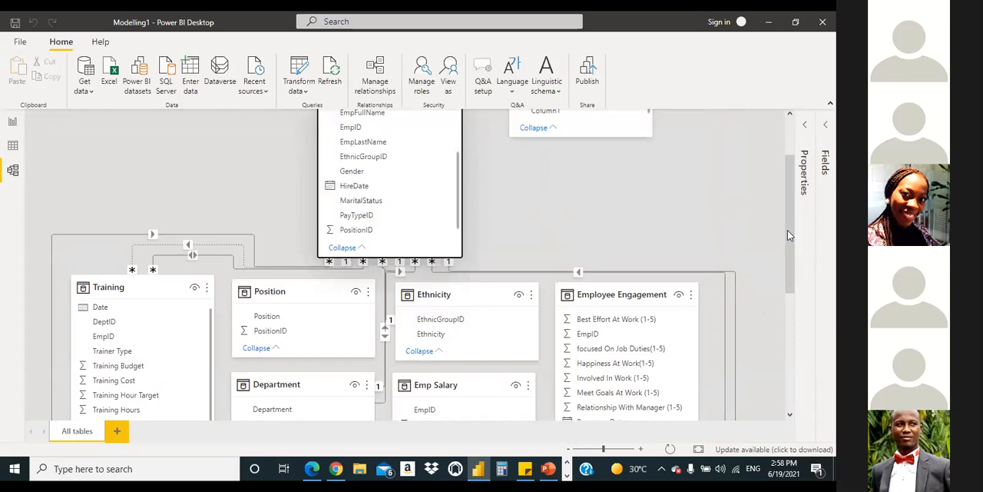
{"action": "scroll", "coordinate": [790, 361], "scroll_direction": "down", "scroll_amount": 5}
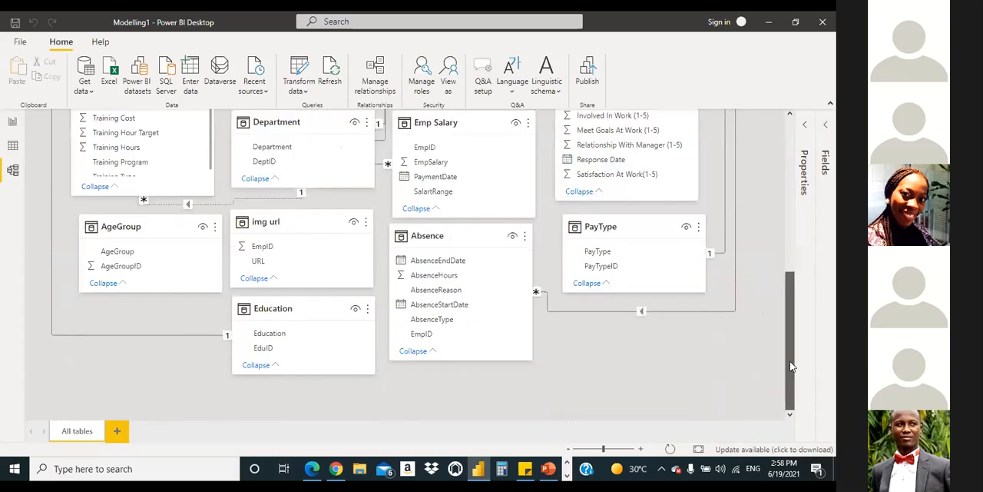
Step: Examine the model diagram from the Emplyees table down to the PayType table and the relationship lines between them
{"action": "scroll", "coordinate": [785, 344], "scroll_direction": "up", "scroll_amount": 1}
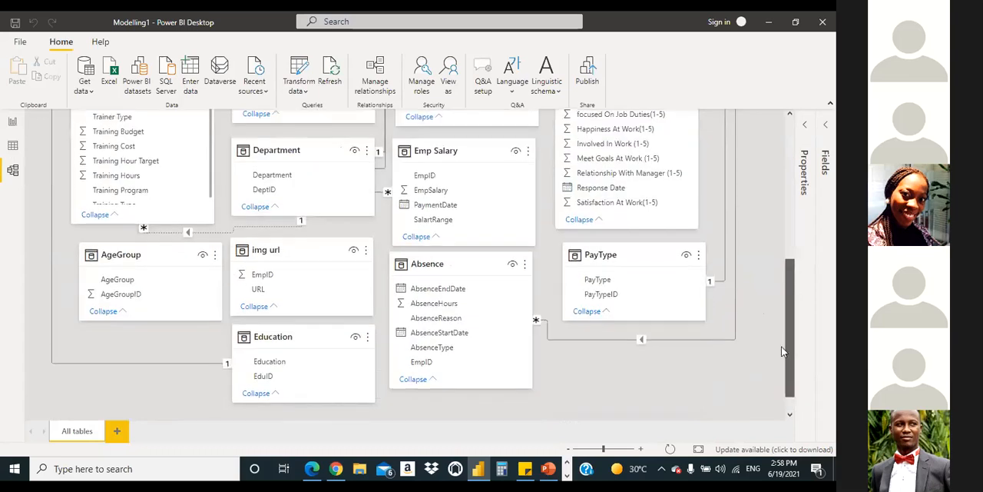
{"action": "scroll", "coordinate": [782, 351], "scroll_direction": "up", "scroll_amount": 1}
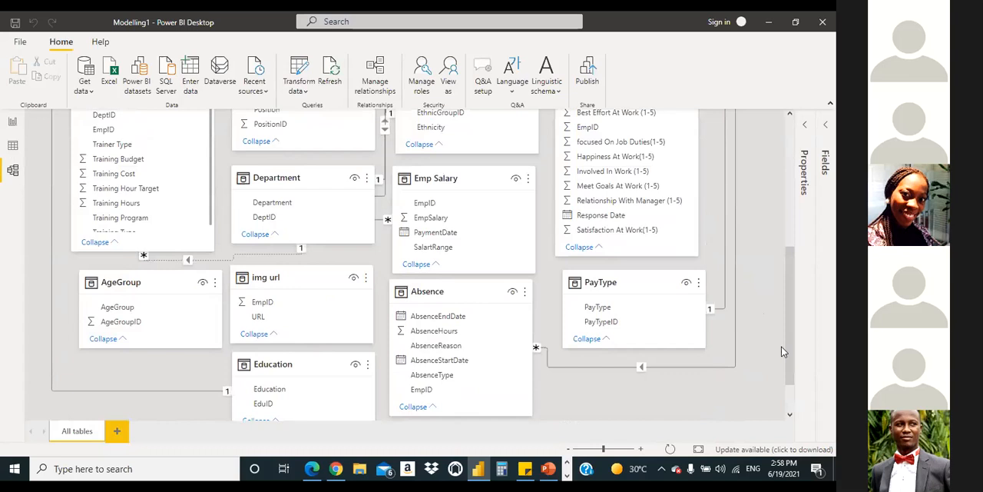
{"action": "scroll", "coordinate": [781, 345], "scroll_direction": "up", "scroll_amount": 1}
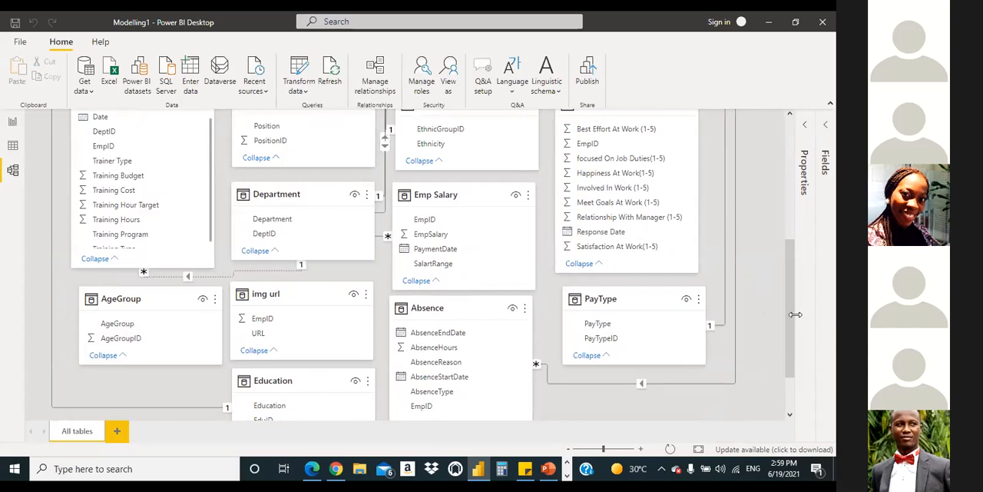
{"action": "scroll", "coordinate": [791, 317], "scroll_direction": "down", "scroll_amount": 2}
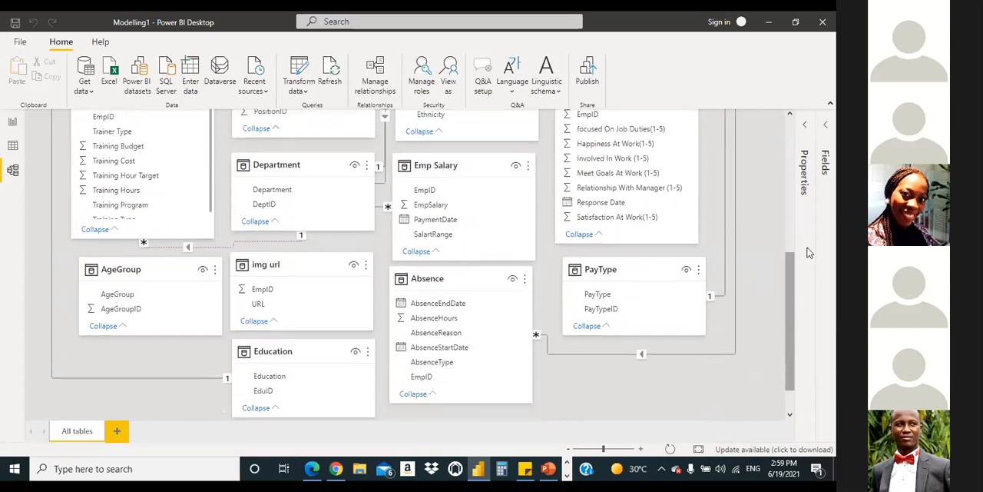
{"action": "scroll", "coordinate": [794, 371], "scroll_direction": "up", "scroll_amount": 15}
{"action": "scroll", "coordinate": [812, 329], "scroll_direction": "down", "scroll_amount": 18}
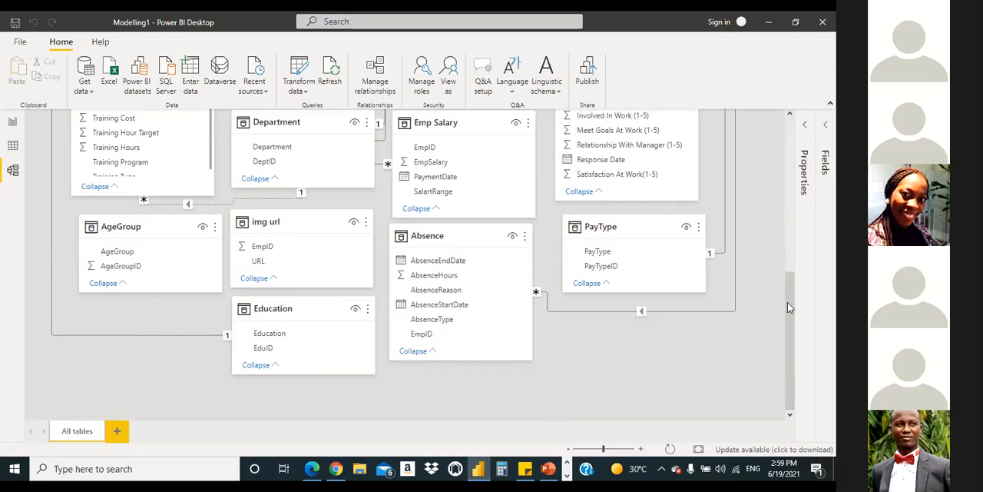
{"action": "scroll", "coordinate": [787, 252], "scroll_direction": "up", "scroll_amount": 5}
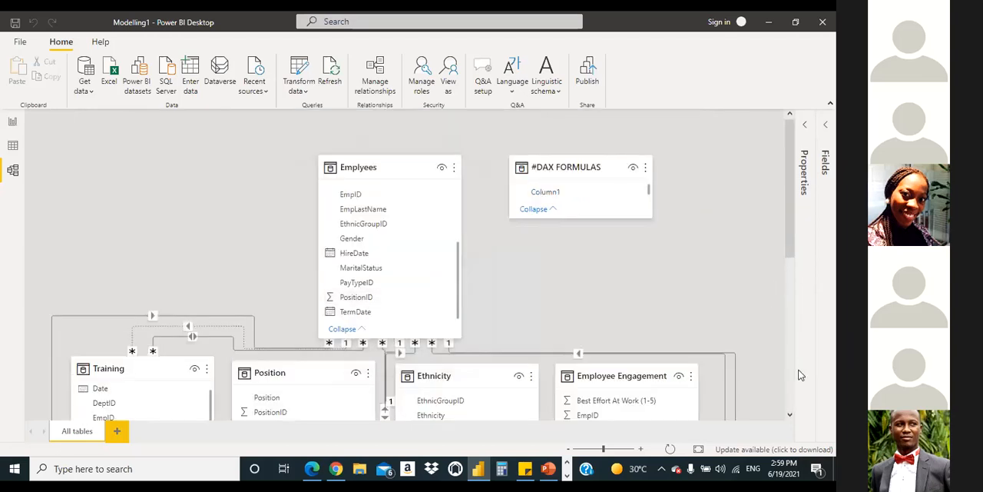
{"action": "scroll", "coordinate": [797, 375], "scroll_direction": "down", "scroll_amount": 1}
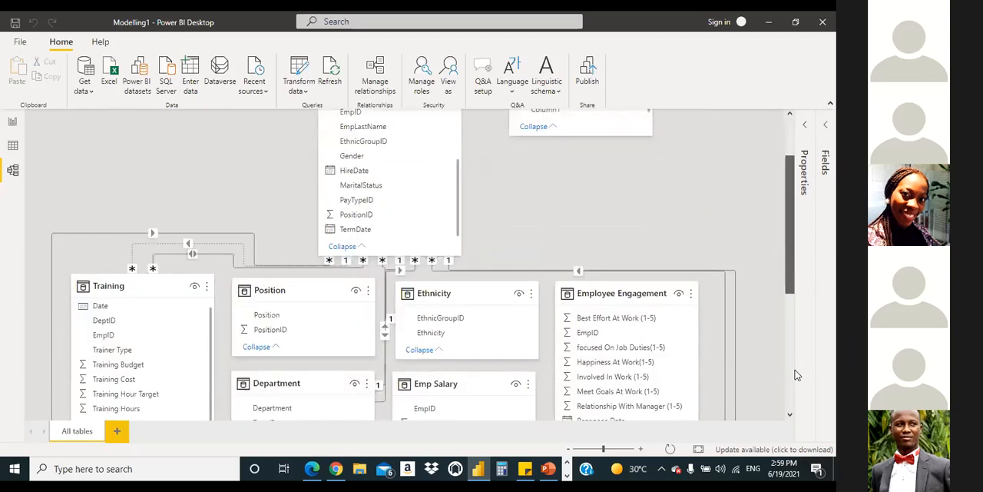
{"action": "scroll", "coordinate": [798, 375], "scroll_direction": "down", "scroll_amount": 3}
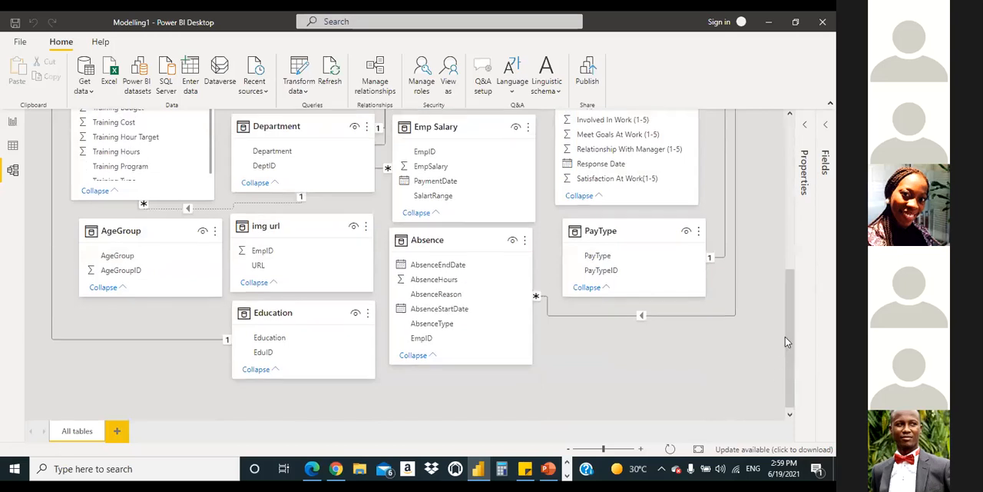
{"action": "left_click_drag", "start_coordinate": [786, 337], "coordinate": [790, 358]}
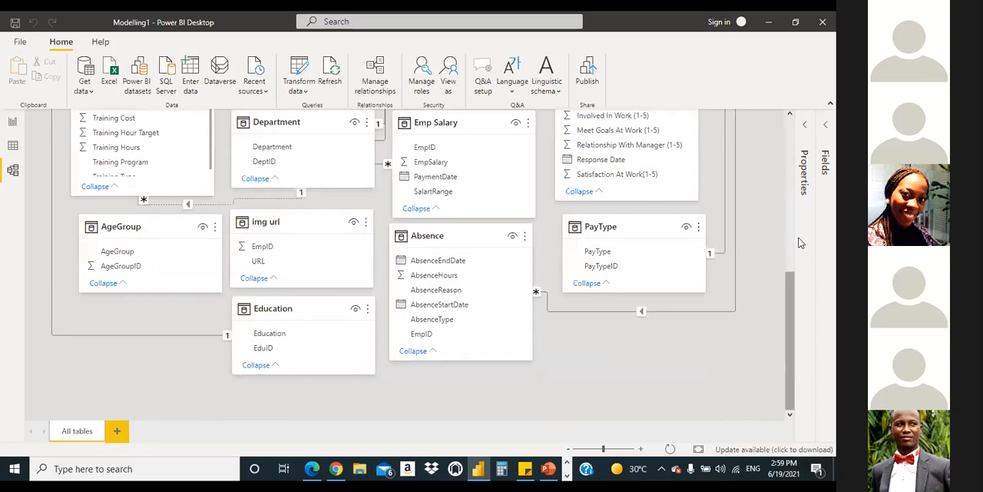
{"action": "scroll", "coordinate": [780, 257], "scroll_direction": "up", "scroll_amount": 3}
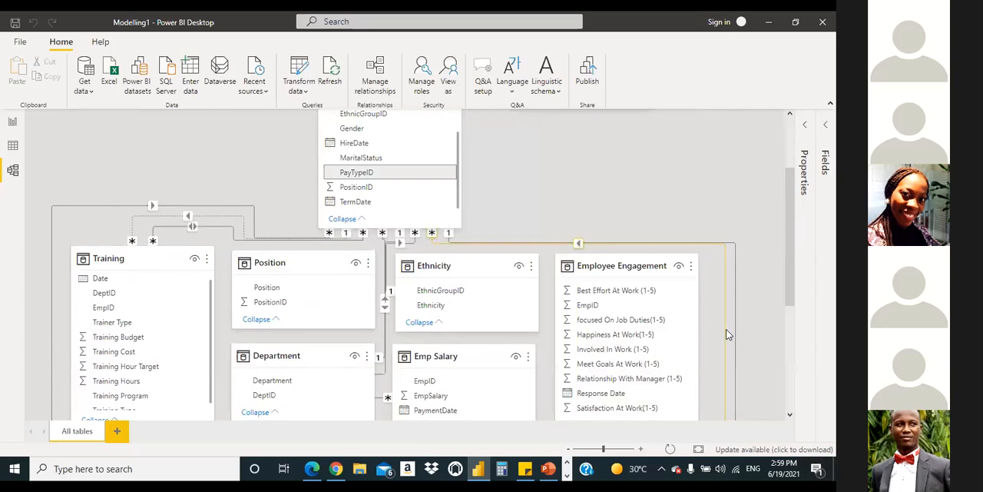
Step: Trace the relationship line that joins PayTypeID in the Emplyees table to PayTypeID in the PayType table
{"action": "right_click", "coordinate": [726, 329]}
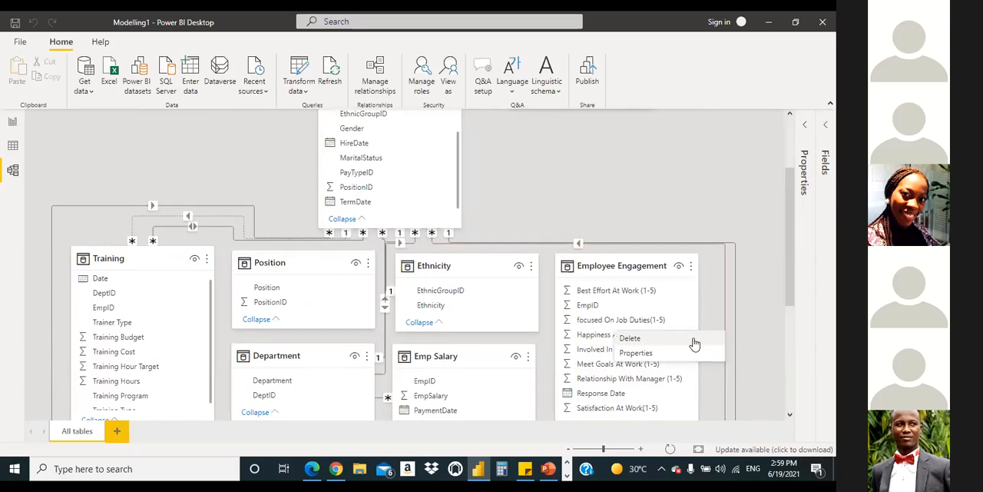
{"action": "left_click", "coordinate": [724, 308]}
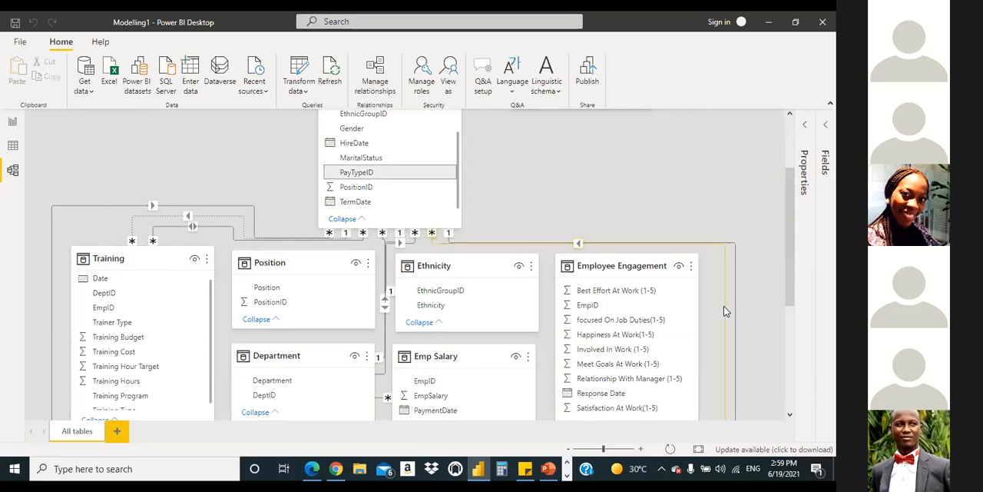
{"action": "scroll", "coordinate": [724, 311], "scroll_direction": "down", "scroll_amount": 3}
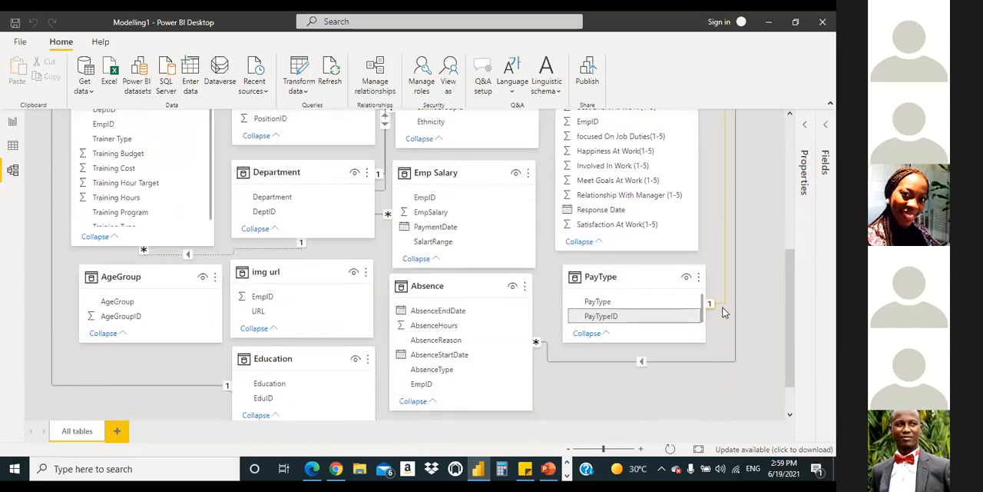
{"action": "scroll", "coordinate": [724, 311], "scroll_direction": "up", "scroll_amount": 1}
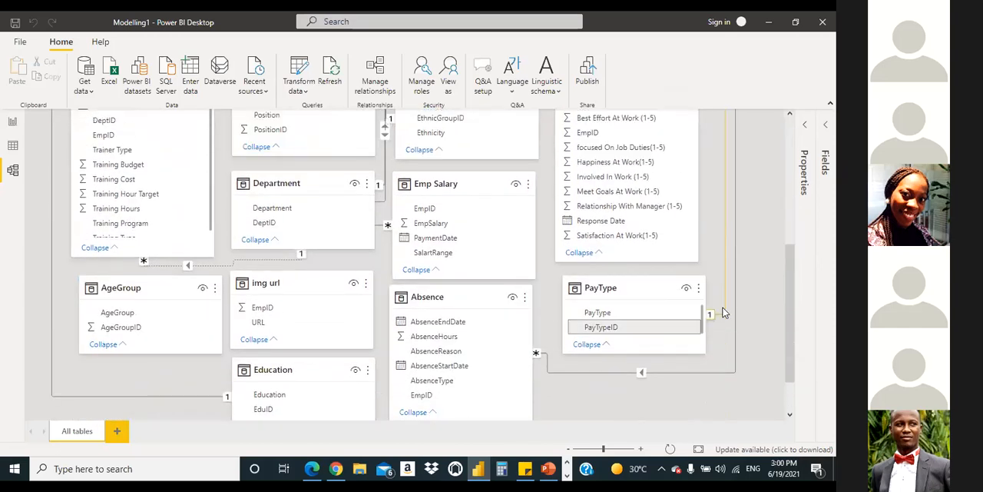
{"action": "scroll", "coordinate": [722, 312], "scroll_direction": "up", "scroll_amount": 3}
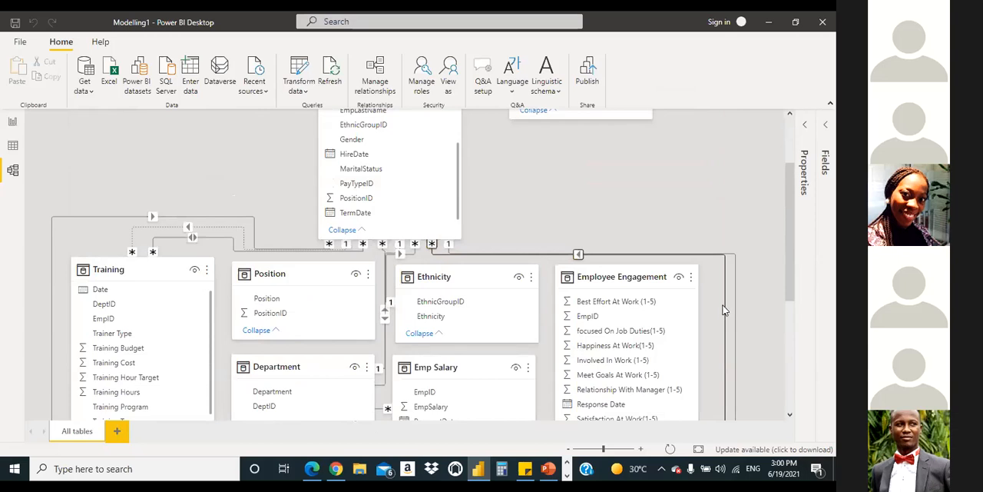
{"action": "scroll", "coordinate": [722, 310], "scroll_direction": "down", "scroll_amount": 4}
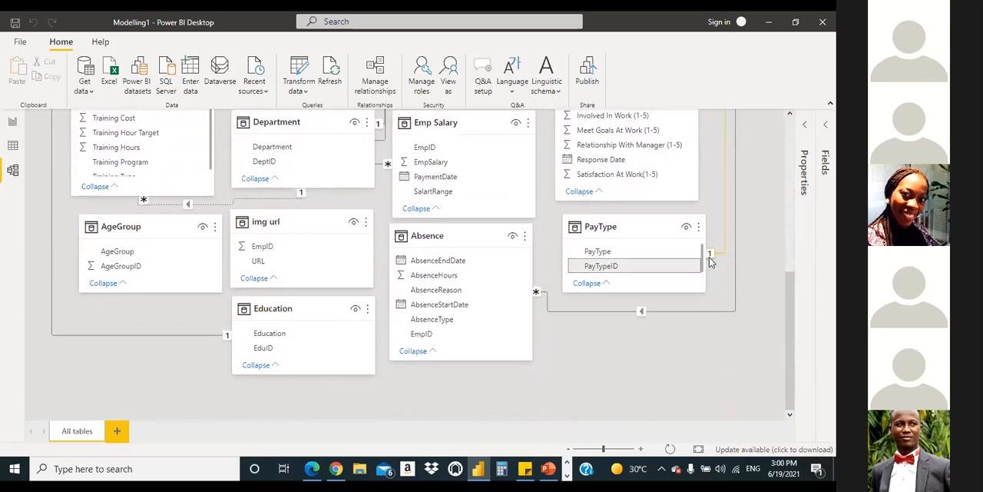
{"action": "scroll", "coordinate": [714, 260], "scroll_direction": "up", "scroll_amount": 3}
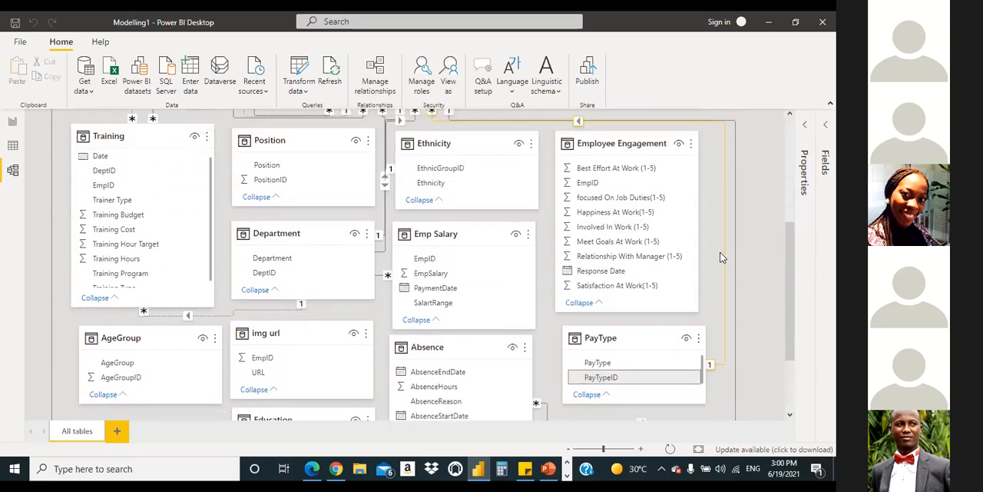
{"action": "scroll", "coordinate": [714, 251], "scroll_direction": "up", "scroll_amount": 1}
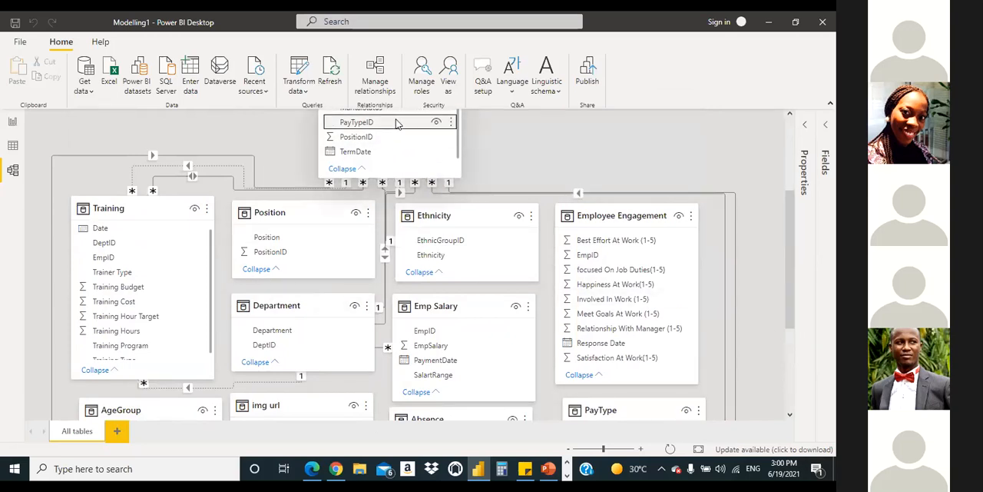
Step: Delete the PayTypeID relationship between the Emplyees and PayType tables
{"action": "right_click", "coordinate": [725, 290]}
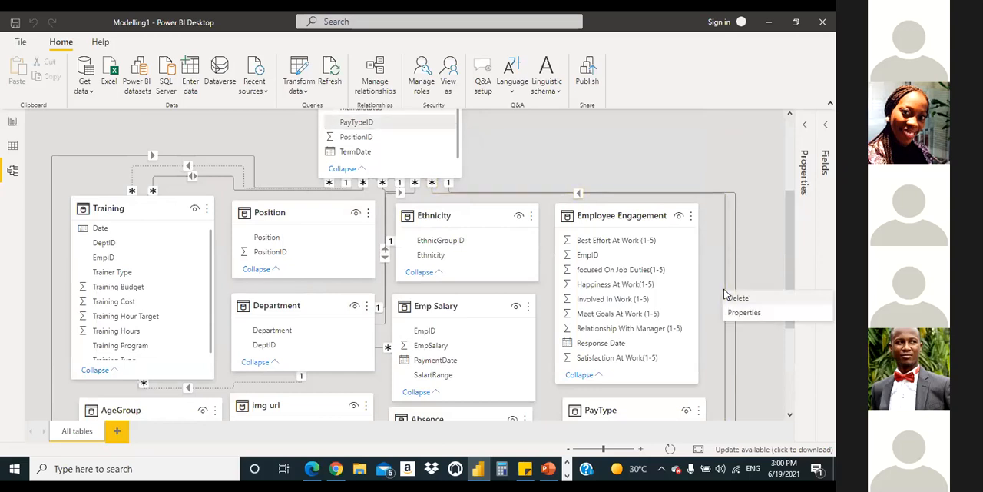
{"action": "left_click", "coordinate": [736, 298]}
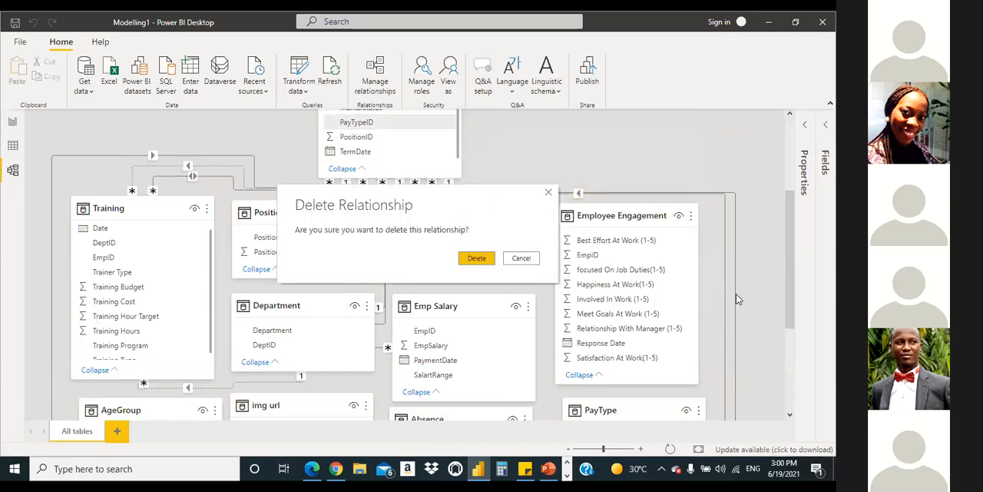
{"action": "left_click", "coordinate": [474, 259]}
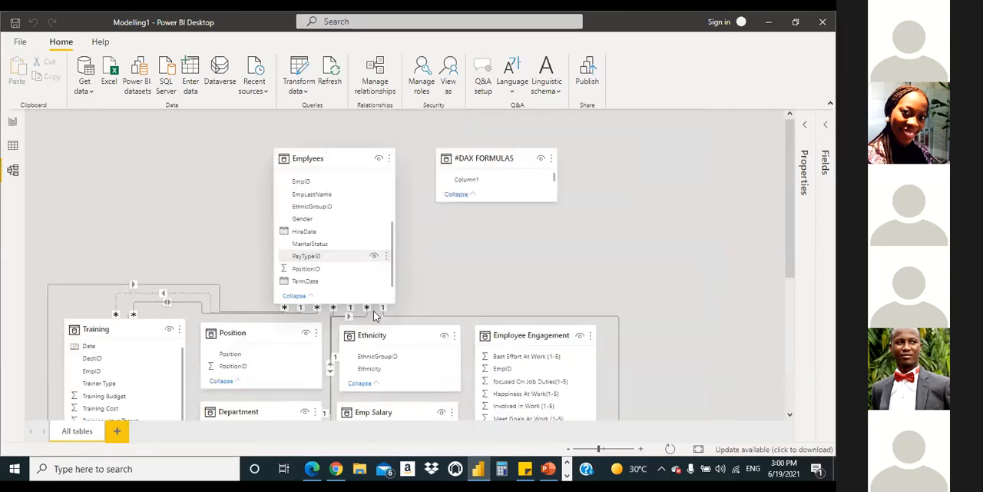
Step: Try to relink PayTypeID in the Emplyees table to the PayType table, locating both tables in the model diagram
{"action": "left_click_drag", "start_coordinate": [355, 259], "coordinate": [547, 262]}
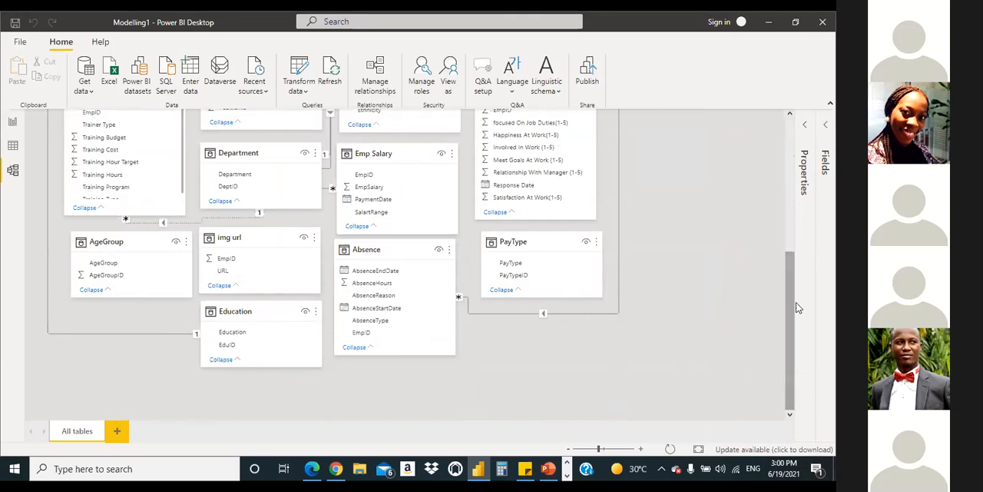
{"action": "left_click_drag", "start_coordinate": [791, 311], "coordinate": [795, 232]}
{"action": "scroll", "coordinate": [794, 232], "scroll_direction": "up", "scroll_amount": 5}
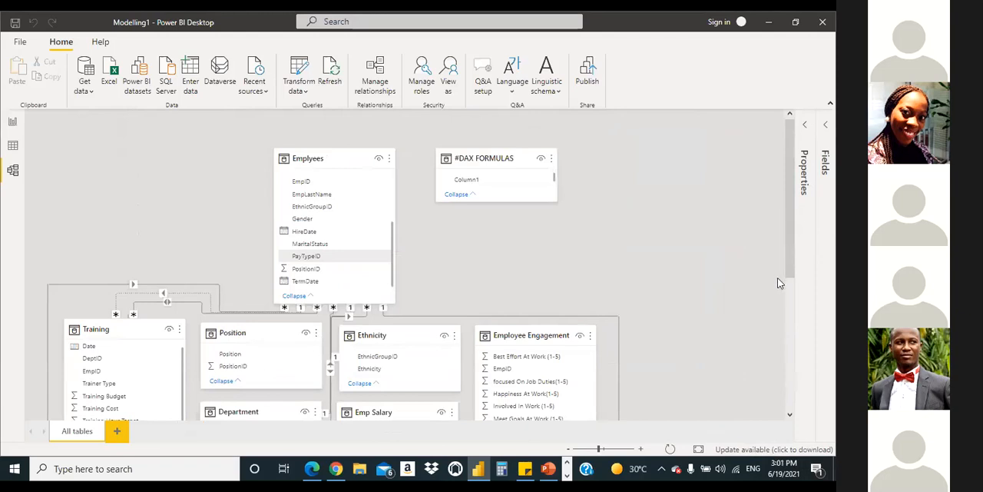
{"action": "left_click_drag", "start_coordinate": [795, 256], "coordinate": [802, 415]}
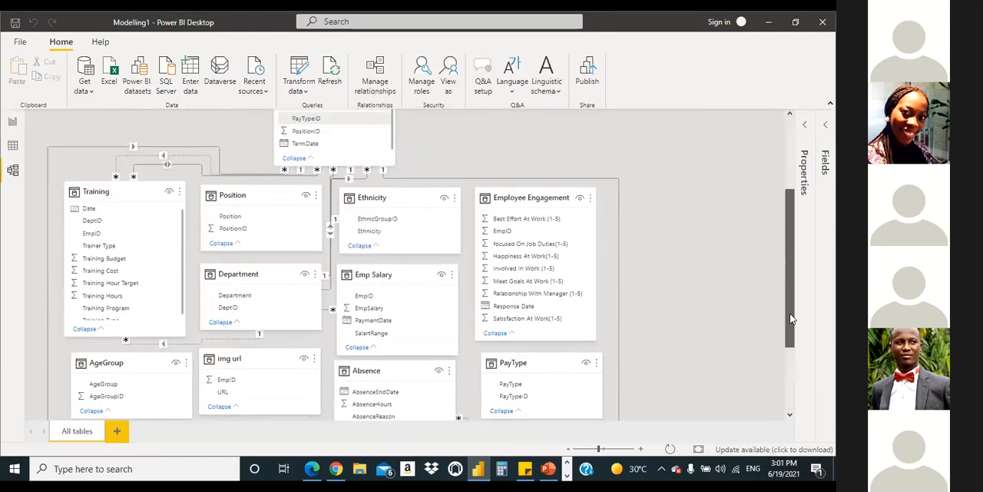
{"action": "mouse_move", "coordinate": [787, 293]}
{"action": "left_mouse_down"}
{"action": "mouse_move", "coordinate": [785, 384]}
{"action": "mouse_move", "coordinate": [781, 336]}
{"action": "mouse_move", "coordinate": [801, 298]}
{"action": "mouse_move", "coordinate": [794, 312]}
{"action": "mouse_move", "coordinate": [792, 297]}
{"action": "left_mouse_up"}
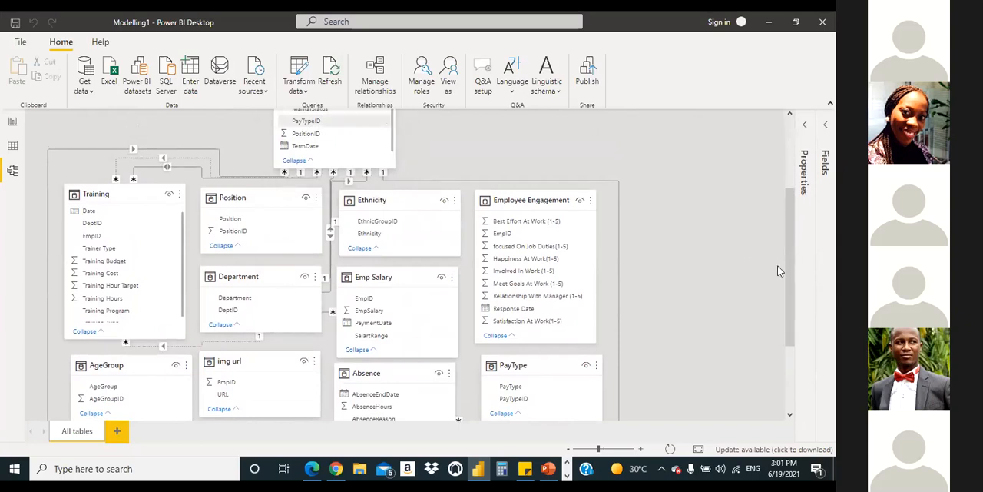
{"action": "mouse_move", "coordinate": [792, 282]}
{"action": "left_mouse_down"}
{"action": "mouse_move", "coordinate": [797, 313]}
{"action": "mouse_move", "coordinate": [790, 286]}
{"action": "left_mouse_up"}
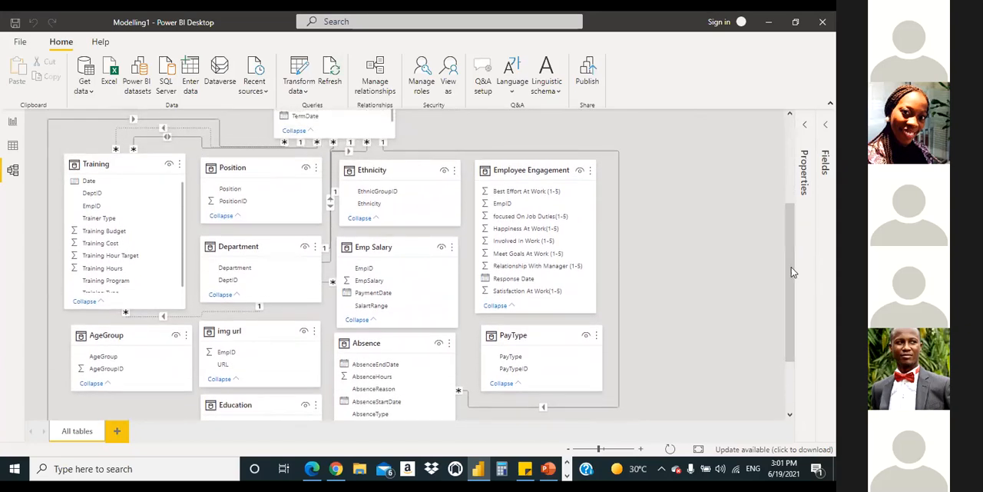
{"action": "left_click_drag", "start_coordinate": [794, 263], "coordinate": [794, 171]}
{"action": "scroll", "coordinate": [748, 276], "scroll_direction": "down", "scroll_amount": 5}
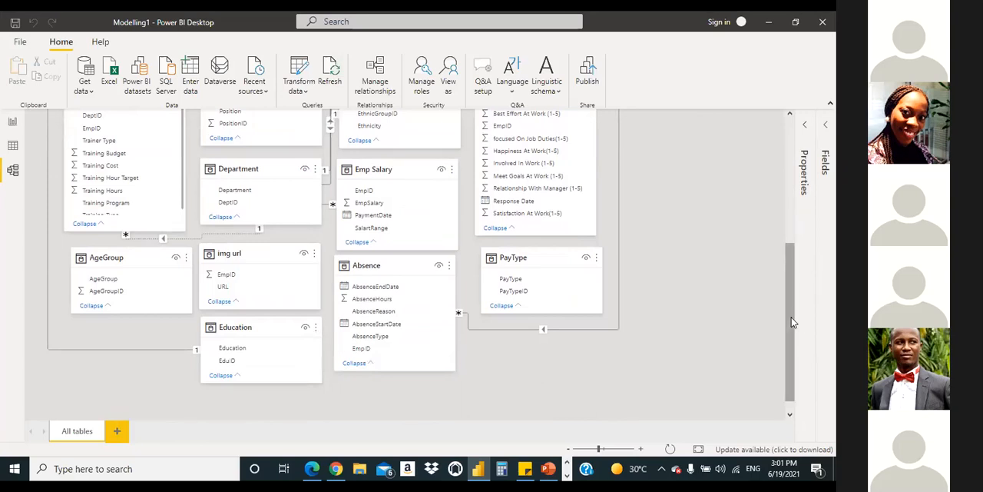
{"action": "left_click_drag", "start_coordinate": [793, 321], "coordinate": [779, 248]}
{"action": "left_click_drag", "start_coordinate": [791, 278], "coordinate": [773, 242]}
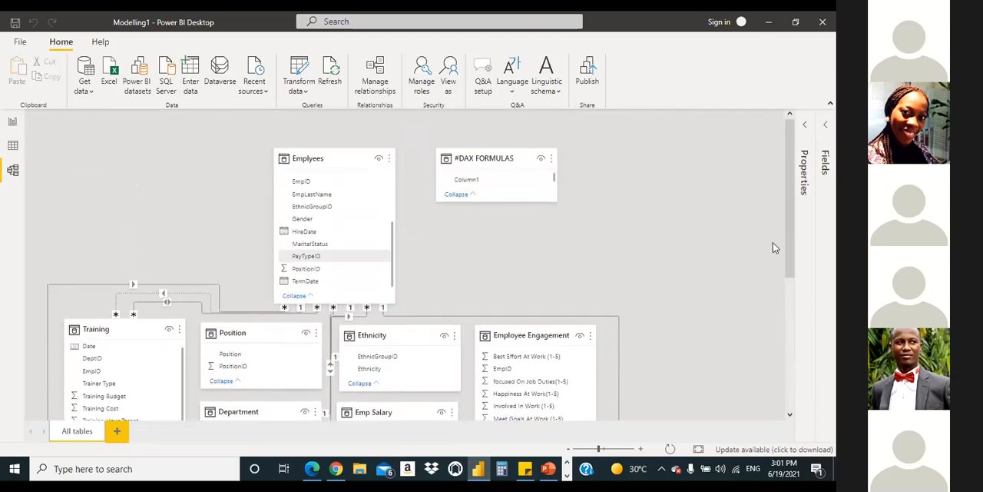
Step: Return to the report page and make the PayTypeID pie chart taller and slightly narrower
{"action": "left_click", "coordinate": [13, 122]}
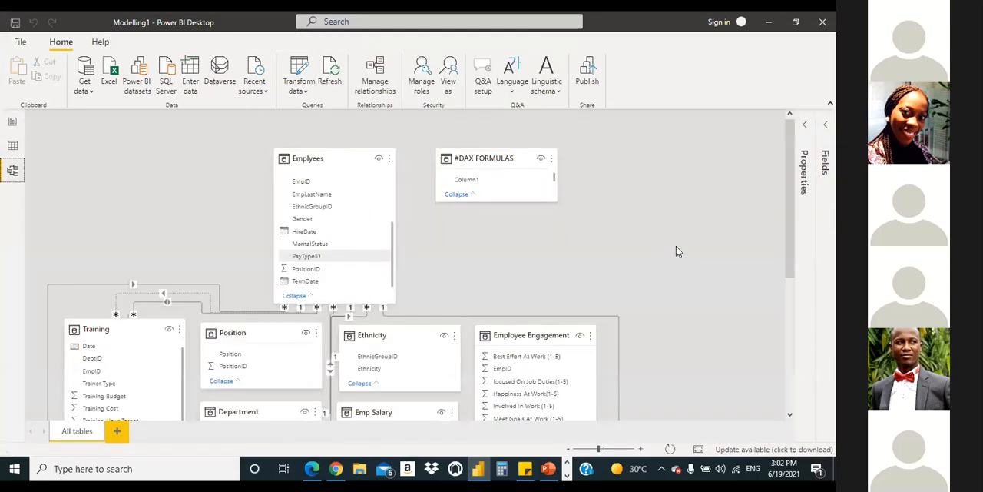
{"action": "scroll", "coordinate": [260, 311], "scroll_direction": "down", "scroll_amount": 3}
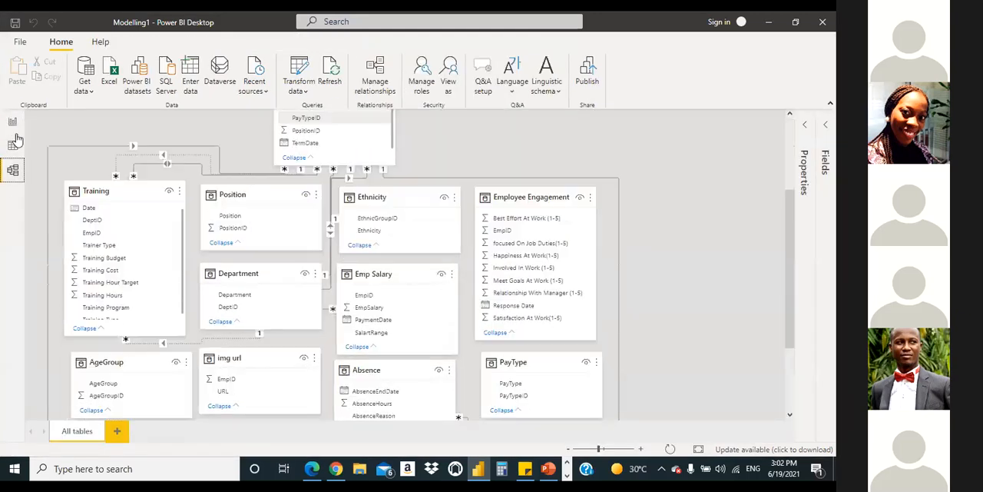
{"action": "scroll", "coordinate": [206, 259], "scroll_direction": "up", "scroll_amount": 3}
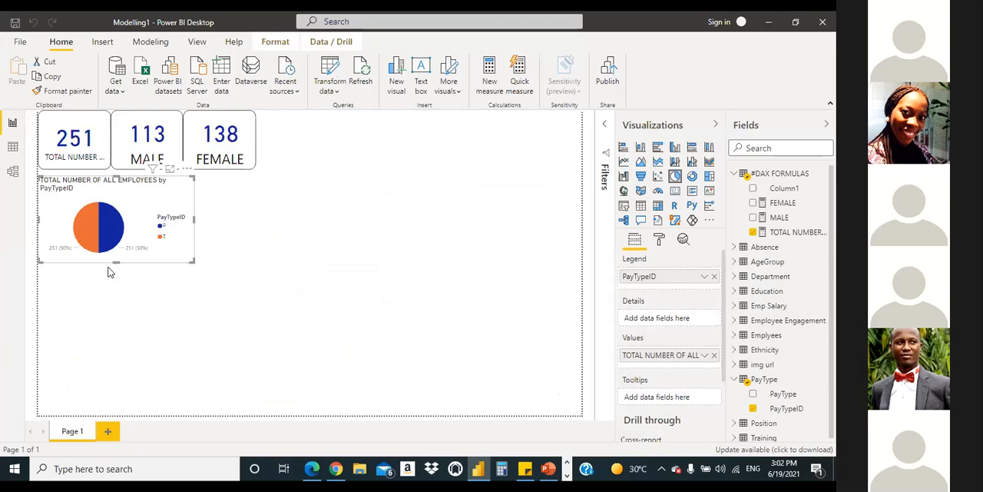
{"action": "left_click_drag", "start_coordinate": [113, 263], "coordinate": [117, 297]}
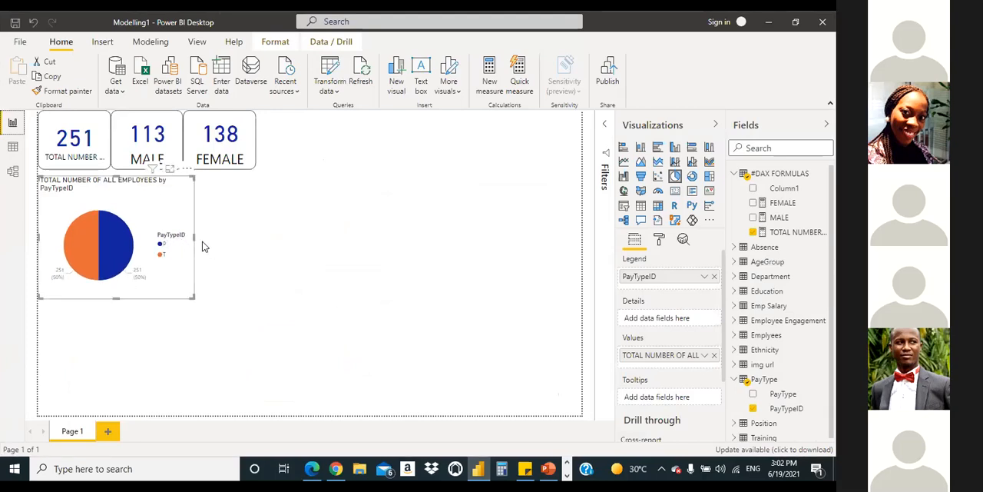
{"action": "left_click_drag", "start_coordinate": [195, 235], "coordinate": [182, 245]}
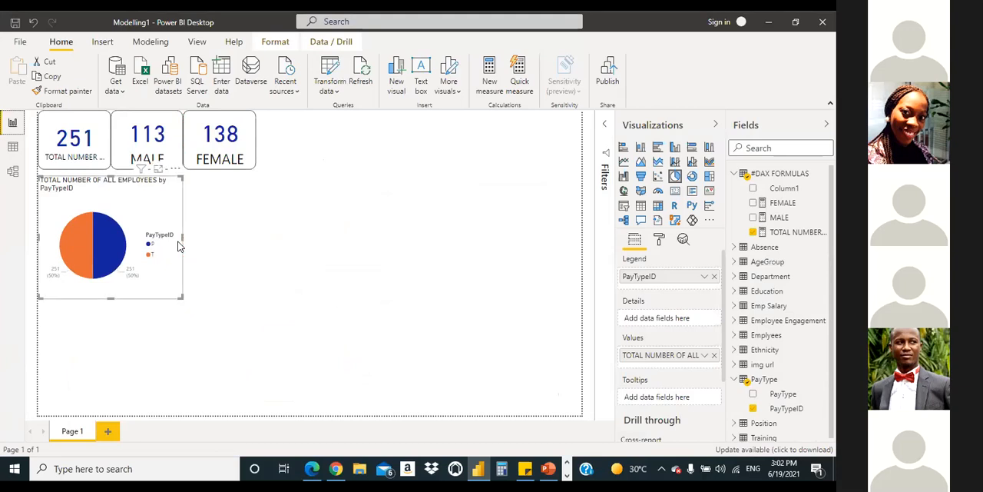
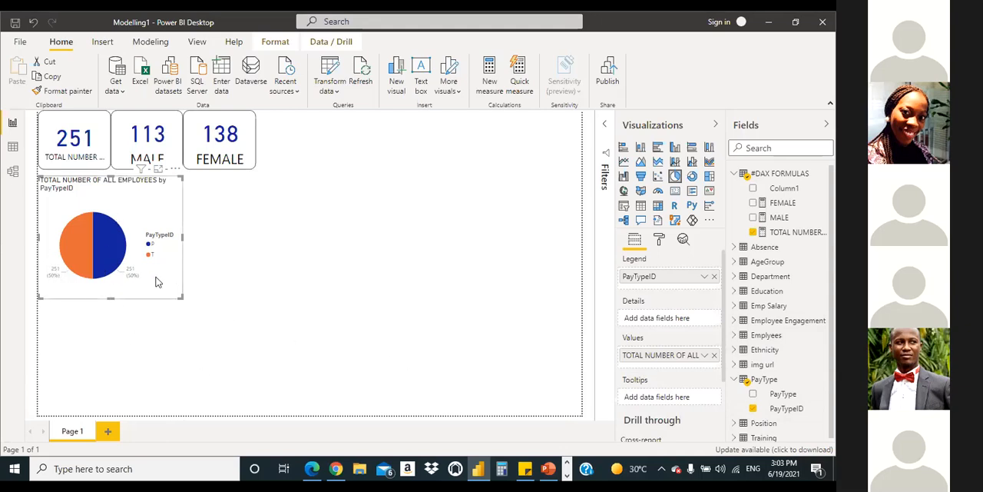
Step: Replace PayTypeID with PayType in the pie chart and move it from the legend to the details
{"action": "left_click", "coordinate": [754, 408]}
{"action": "left_click", "coordinate": [753, 394]}
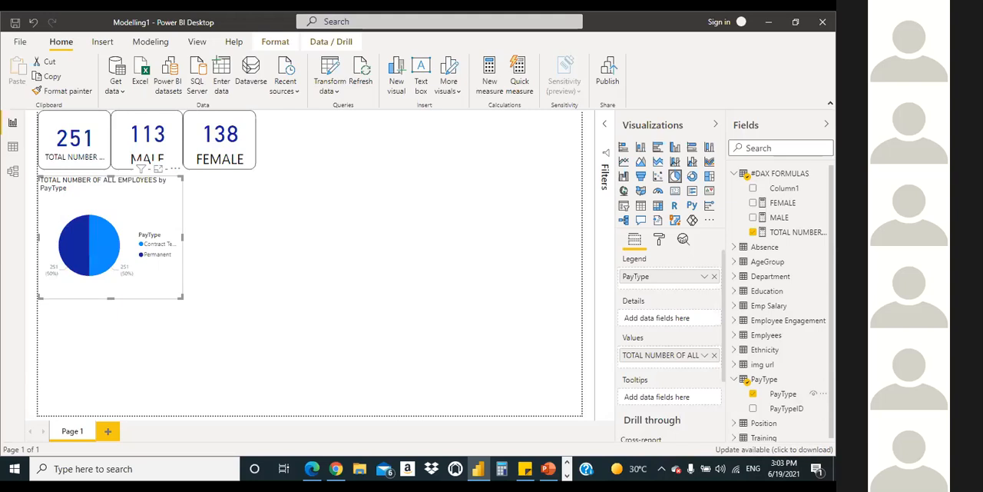
{"action": "scroll", "coordinate": [784, 369], "scroll_direction": "down", "scroll_amount": 1}
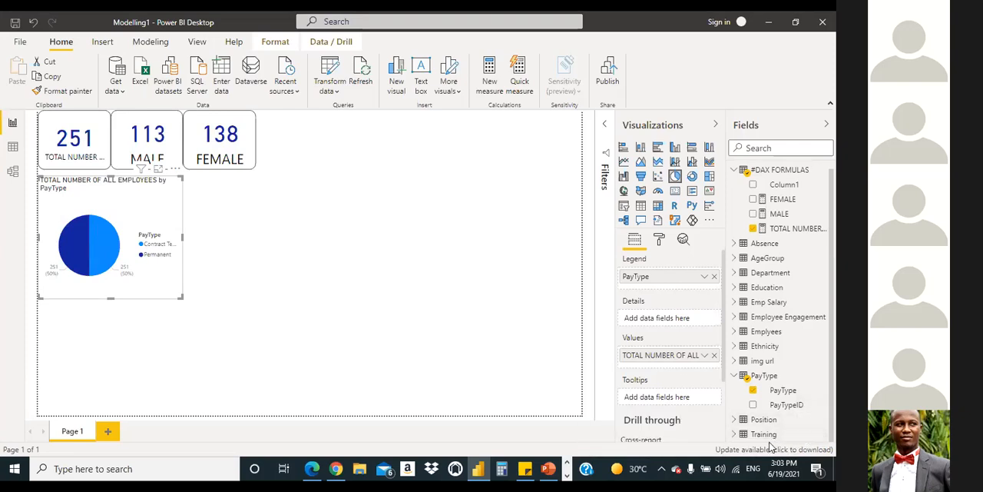
{"action": "left_click_drag", "start_coordinate": [654, 277], "coordinate": [651, 319]}
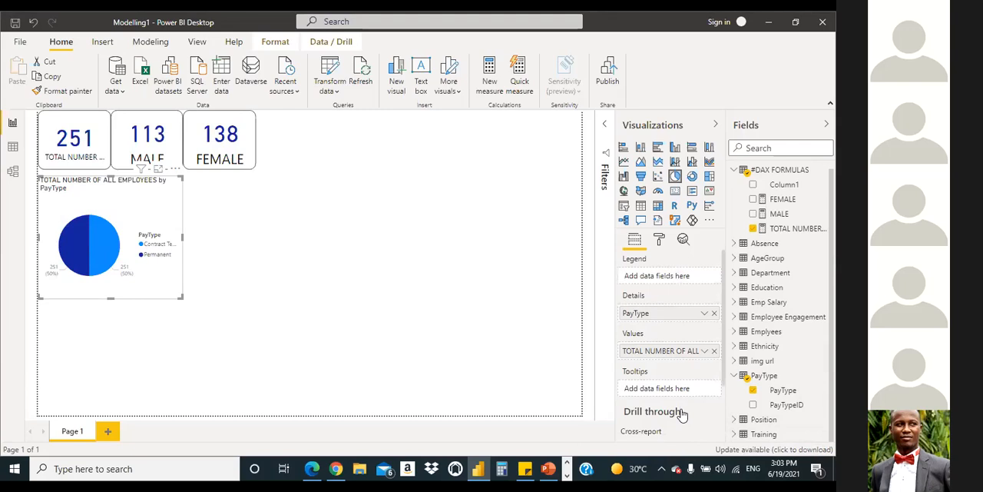
Step: Try PayTypeID instead of PayType as the pie chart's details, and remove it again
{"action": "left_click", "coordinate": [714, 313]}
{"action": "left_click_drag", "start_coordinate": [787, 404], "coordinate": [666, 318]}
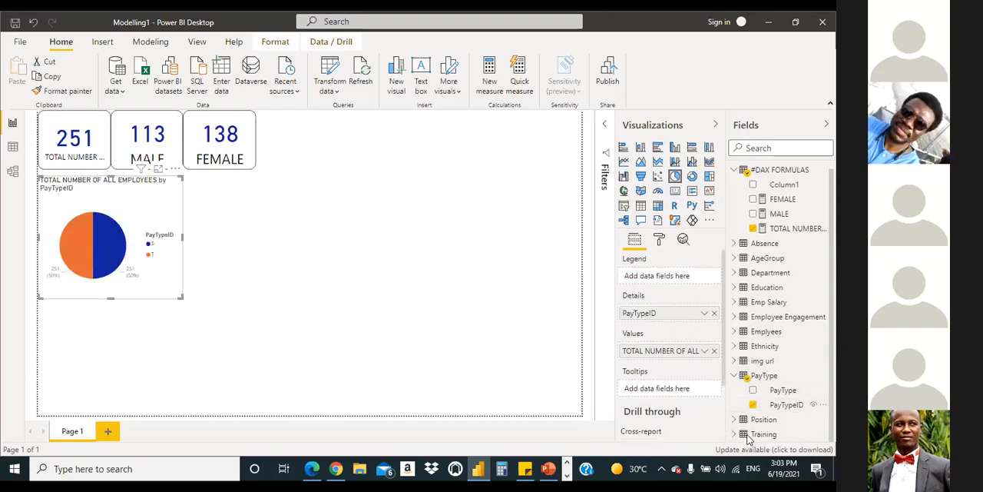
{"action": "left_click", "coordinate": [714, 313]}
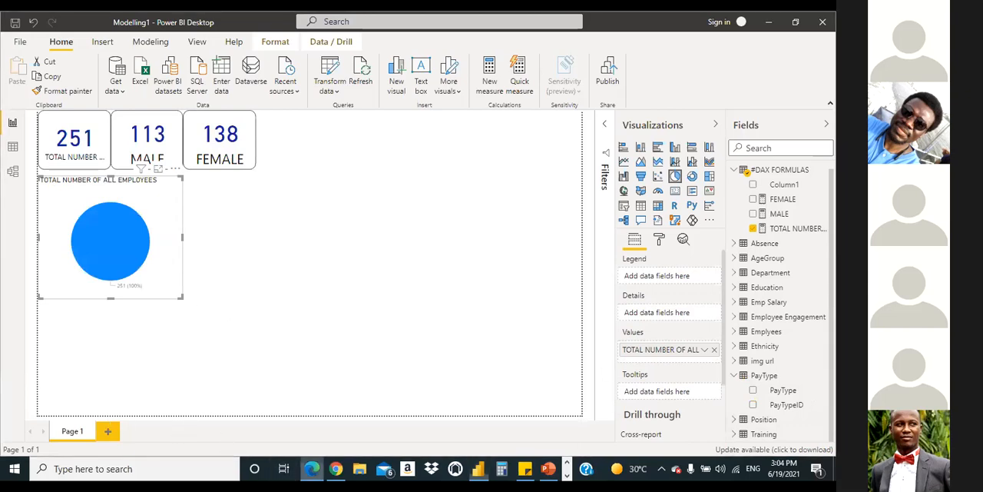
Step: Check the reference PDF and rebuild the pie chart with TOTAL NUMBER OF ALL EMPLOYEES as values and PayType as legend
{"action": "left_click", "coordinate": [311, 468]}
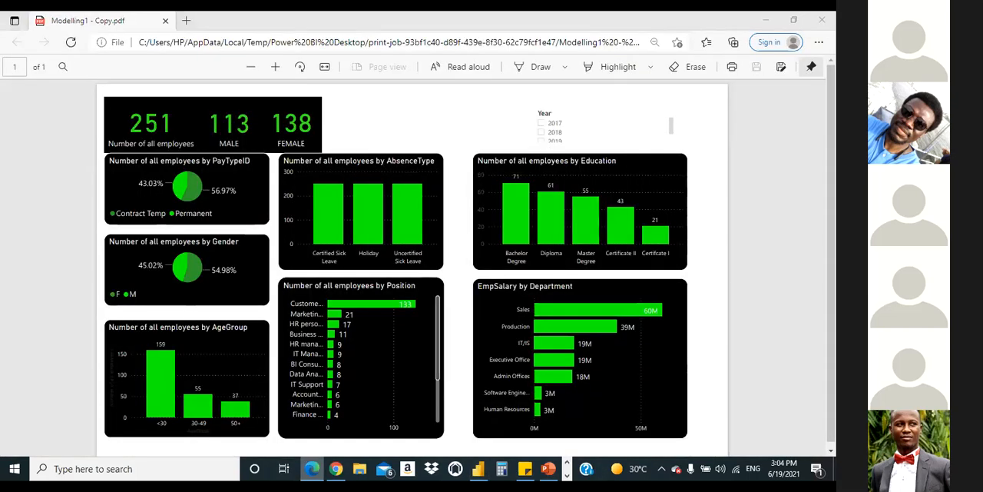
{"action": "left_click", "coordinate": [766, 21]}
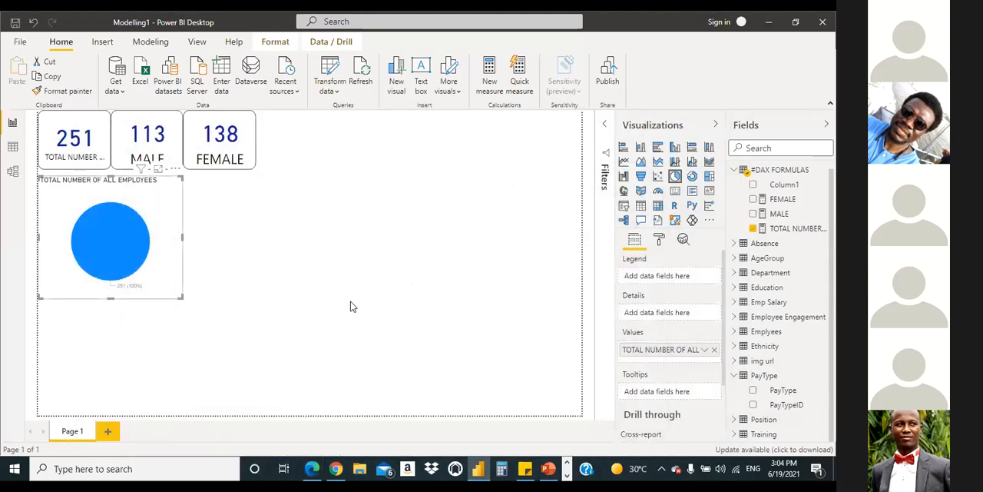
{"action": "left_click", "coordinate": [753, 228]}
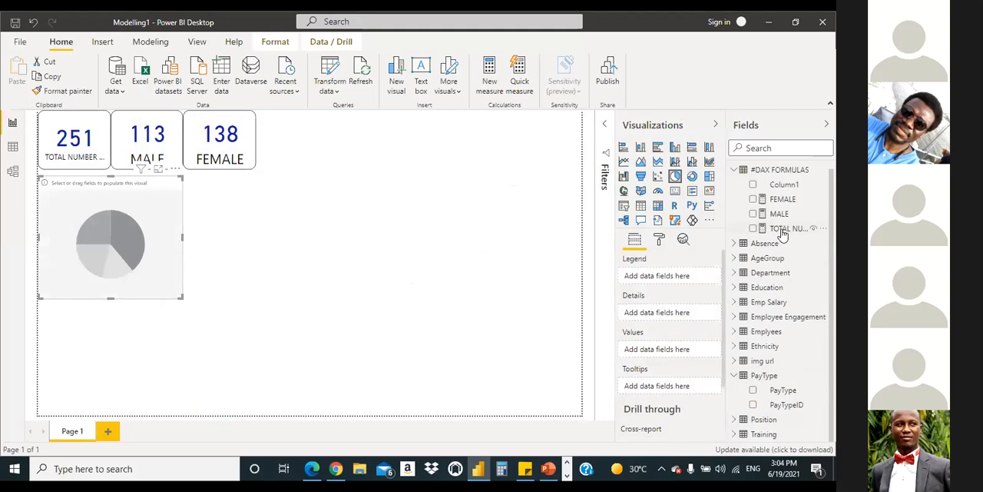
{"action": "left_click_drag", "start_coordinate": [781, 234], "coordinate": [662, 347]}
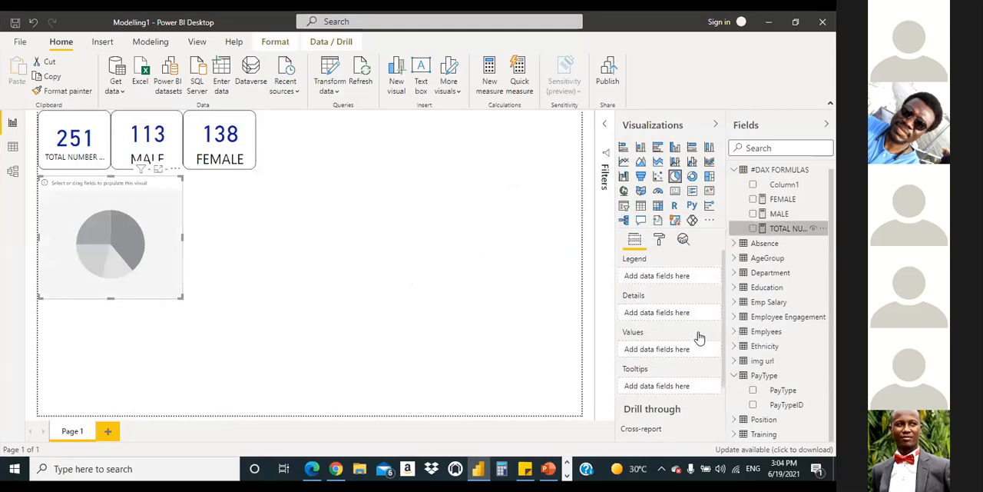
{"action": "left_click", "coordinate": [755, 390]}
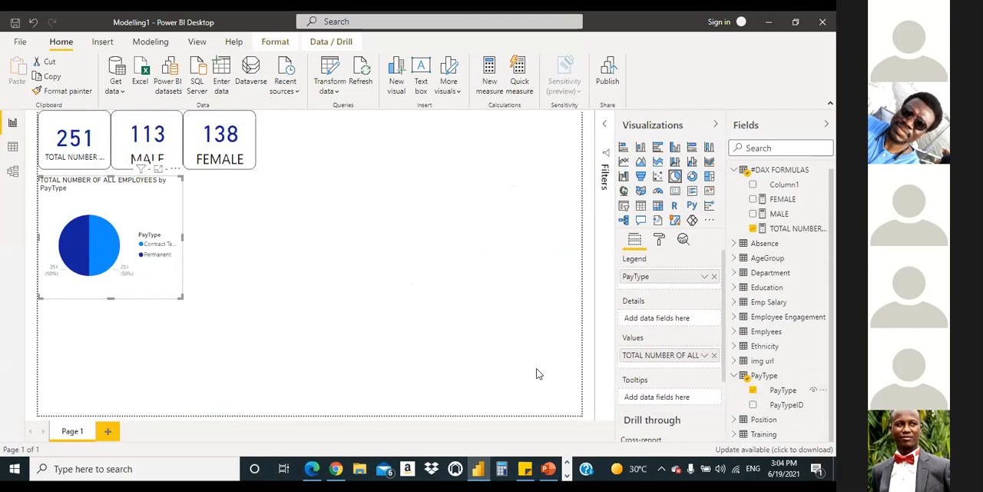
Step: Try PayTypeID instead of PayType as the pie chart's legend, and remove it again
{"action": "left_click", "coordinate": [753, 390]}
{"action": "left_click", "coordinate": [754, 406]}
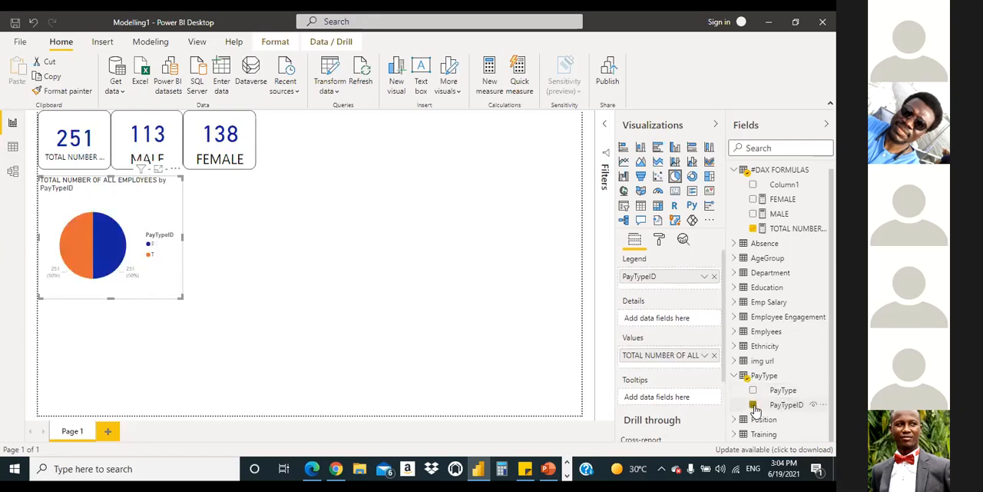
{"action": "left_click", "coordinate": [754, 405]}
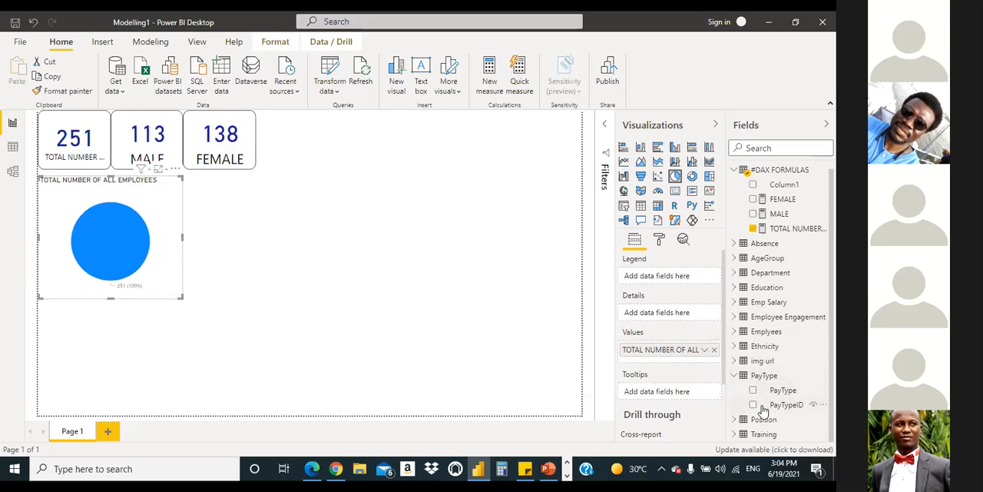
Step: Add EmpID from the Emplyees table to the pie chart as its legend
{"action": "left_click", "coordinate": [734, 172]}
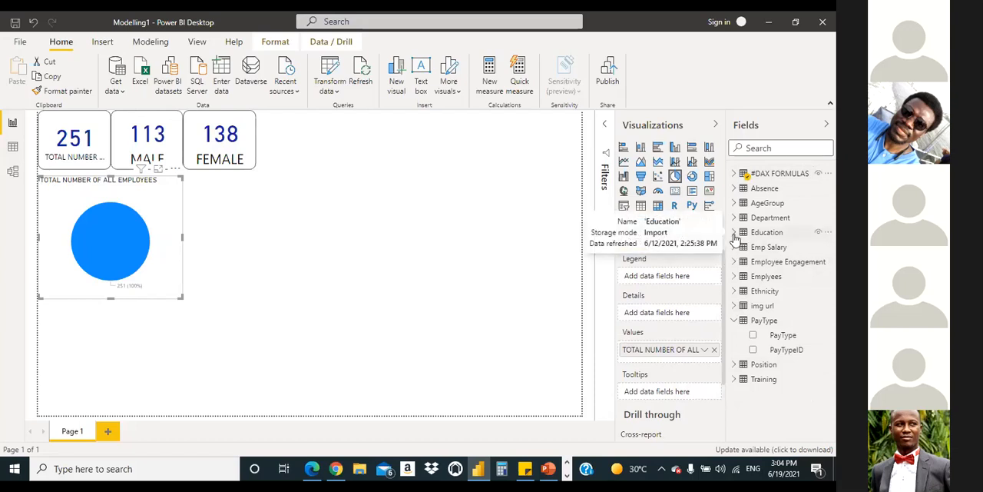
{"action": "left_click", "coordinate": [732, 278]}
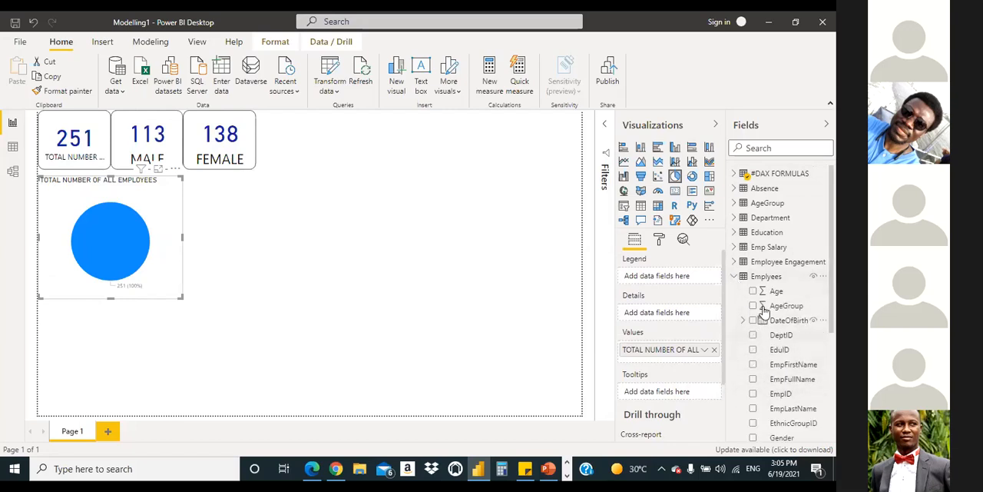
{"action": "scroll", "coordinate": [768, 327], "scroll_direction": "down", "scroll_amount": 2}
{"action": "left_click_drag", "start_coordinate": [766, 337], "coordinate": [91, 248]}
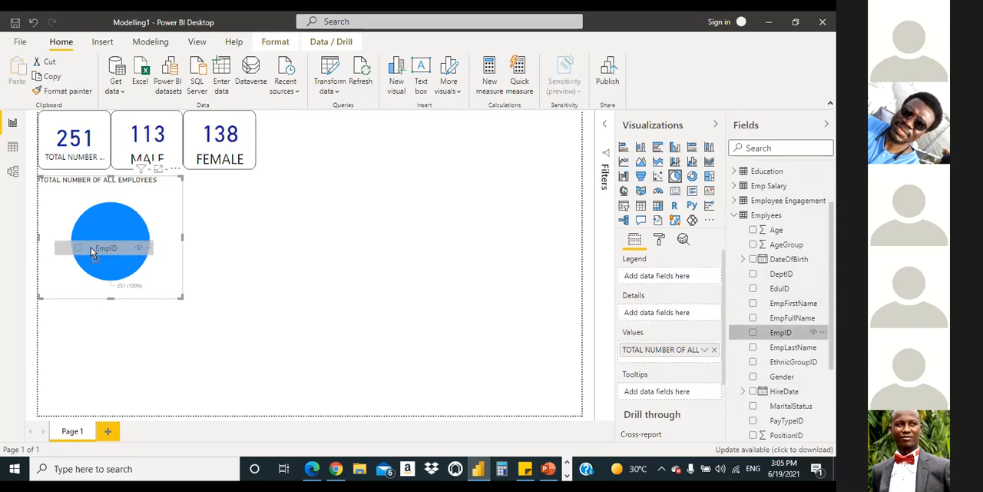
{"action": "left_click_drag", "start_coordinate": [90, 247], "coordinate": [90, 247]}
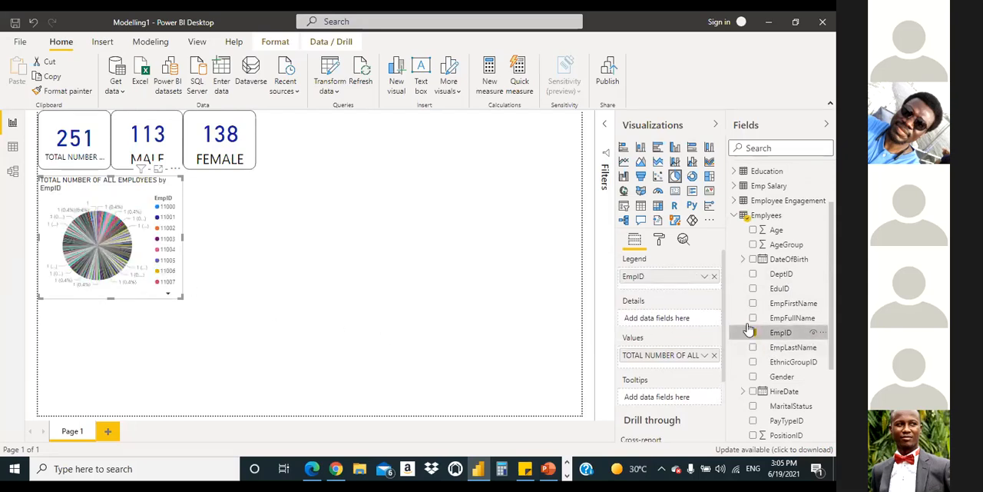
Step: Try a count of PayType as the pie chart's values, and clear all fields from the chart
{"action": "left_click", "coordinate": [734, 216]}
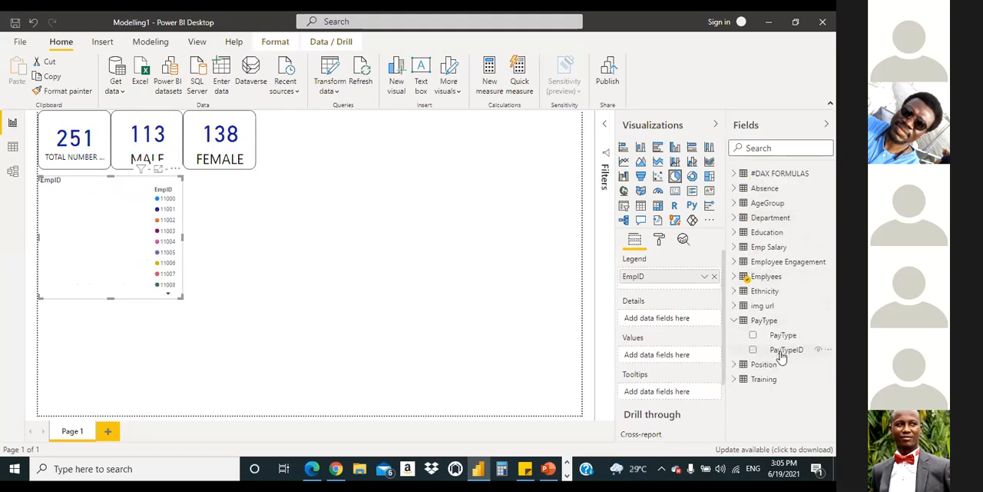
{"action": "left_click_drag", "start_coordinate": [785, 337], "coordinate": [673, 362]}
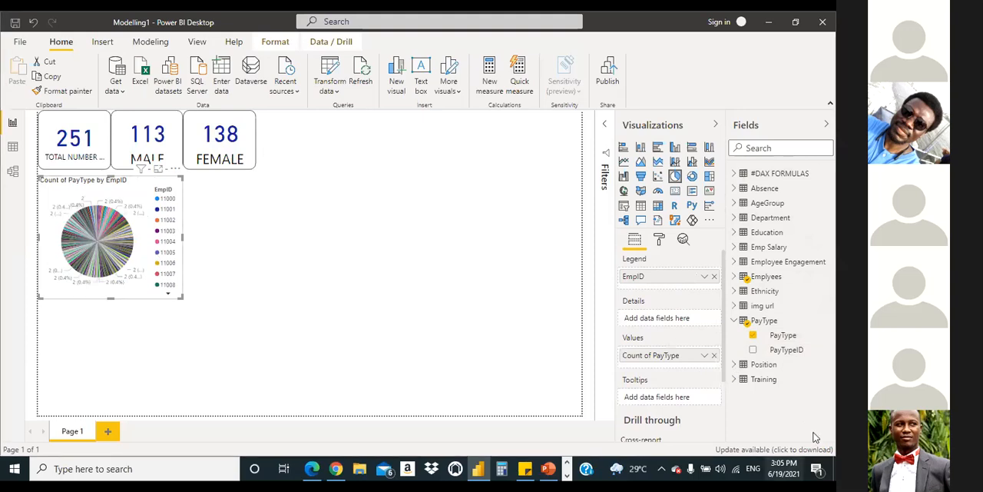
{"action": "left_click", "coordinate": [714, 277]}
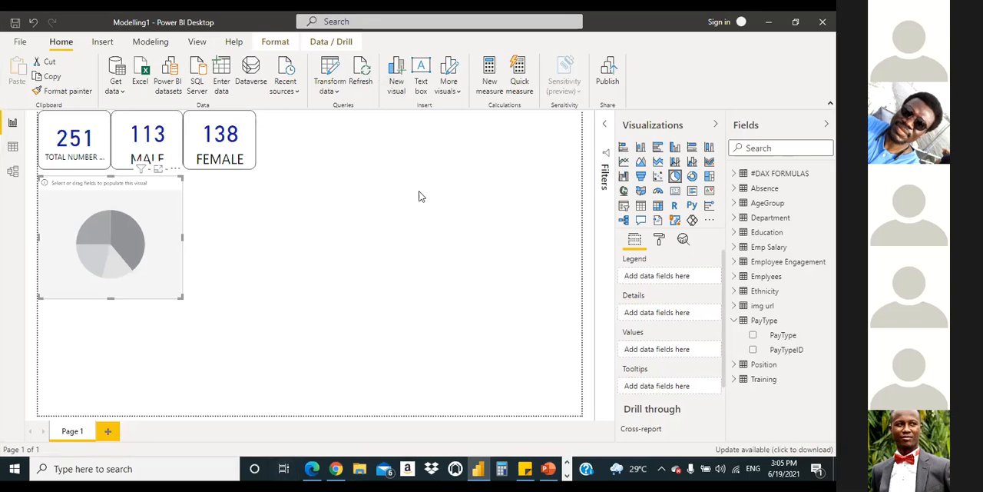
Step: Fill the empty pie chart with PayTypeID as legend and a count of EmpID from the Emplyees table as values
{"action": "left_click", "coordinate": [381, 181]}
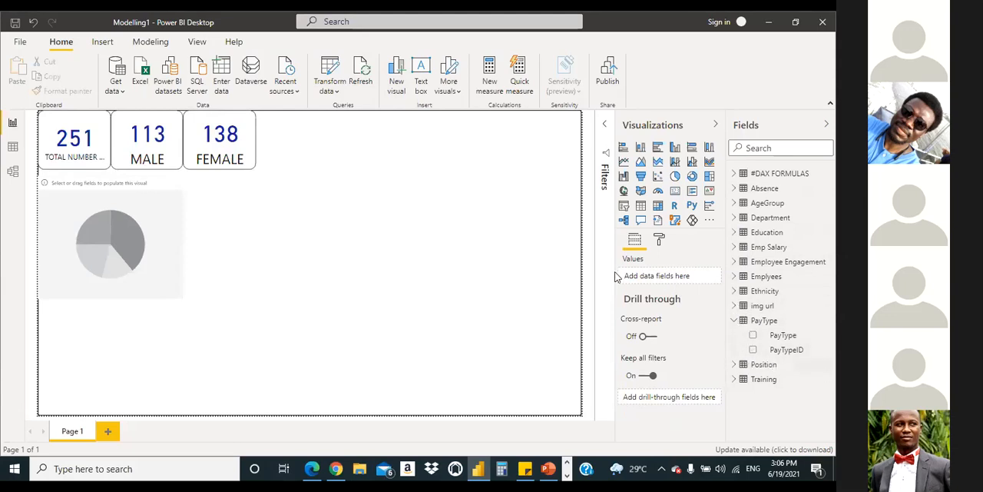
{"action": "left_click", "coordinate": [115, 229]}
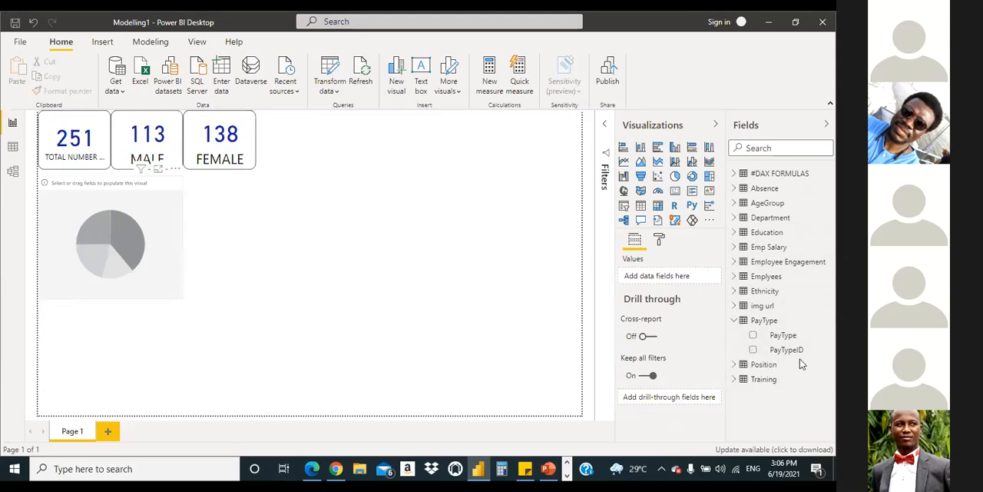
{"action": "left_click_drag", "start_coordinate": [793, 351], "coordinate": [682, 279]}
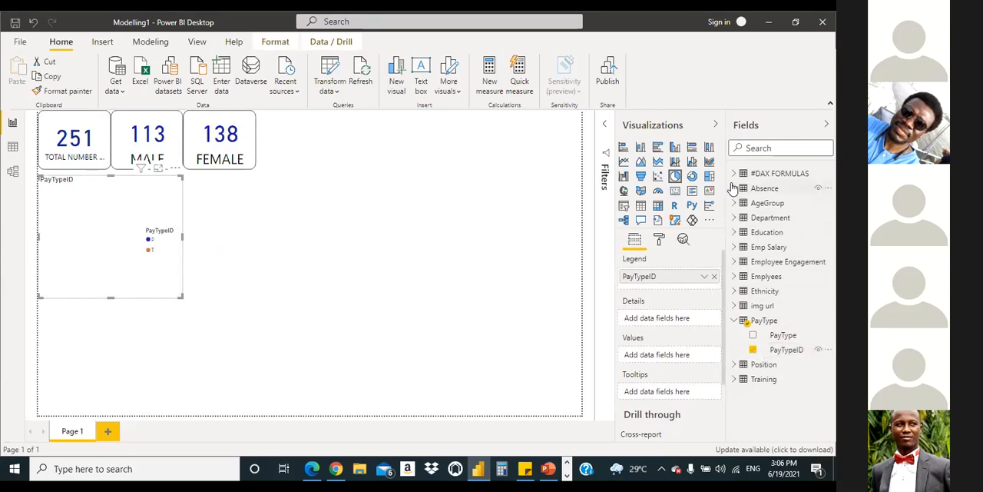
{"action": "left_click", "coordinate": [734, 278]}
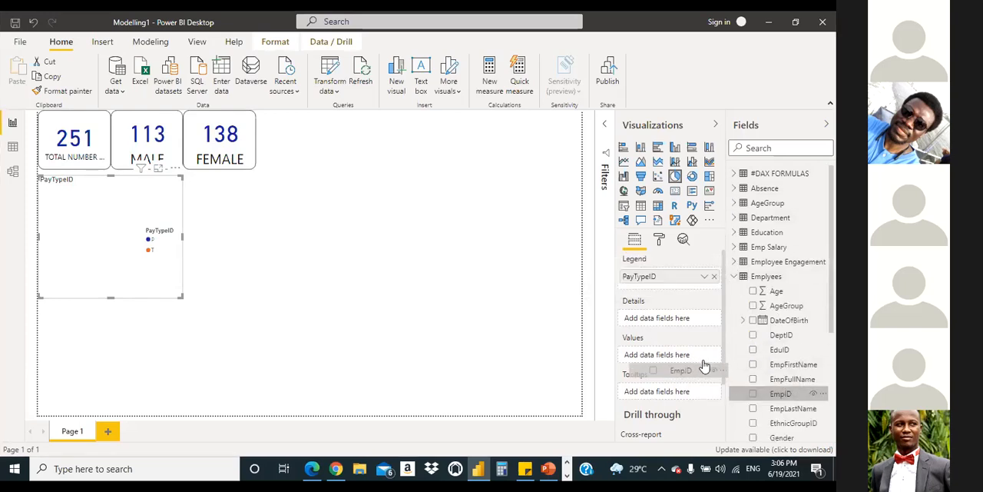
{"action": "left_click_drag", "start_coordinate": [706, 364], "coordinate": [705, 365]}
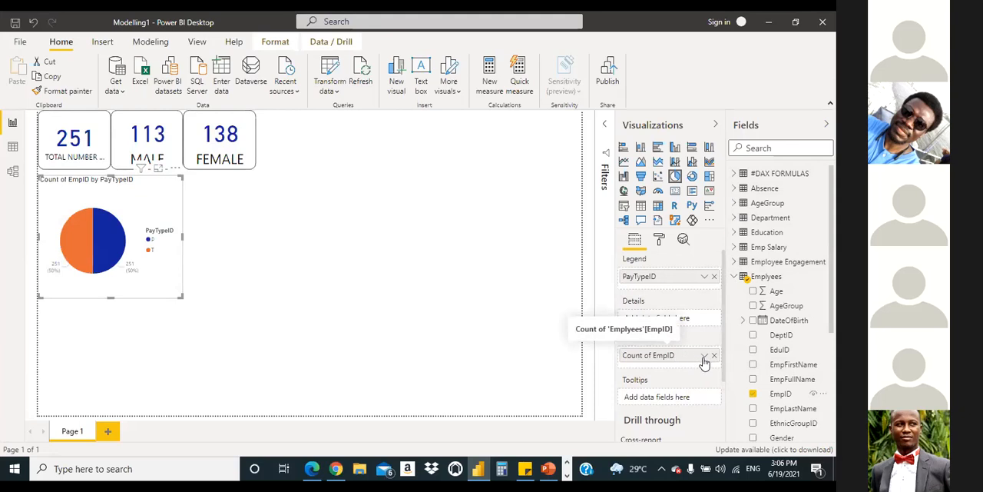
Step: Try Sum as the aggregation of EmpID in the pie chart and set it back to Count
{"action": "left_click", "coordinate": [704, 357]}
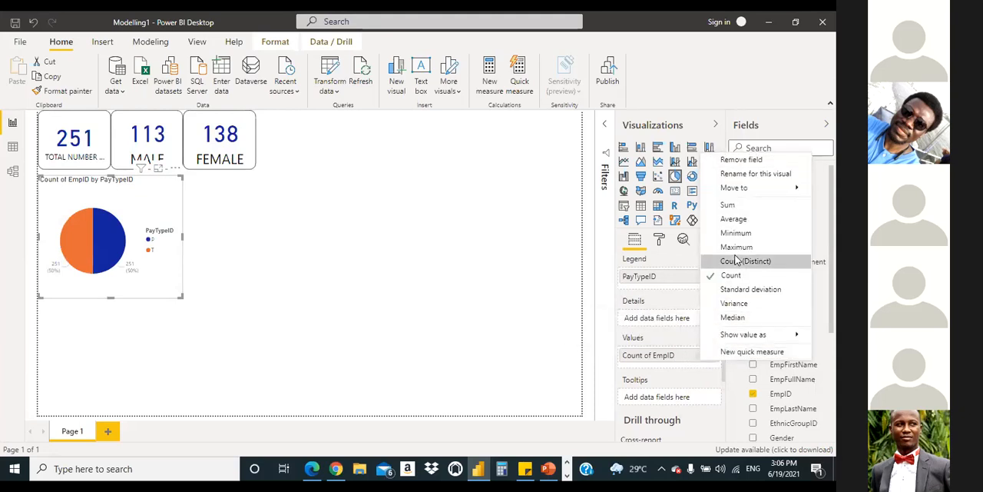
{"action": "left_click", "coordinate": [729, 206]}
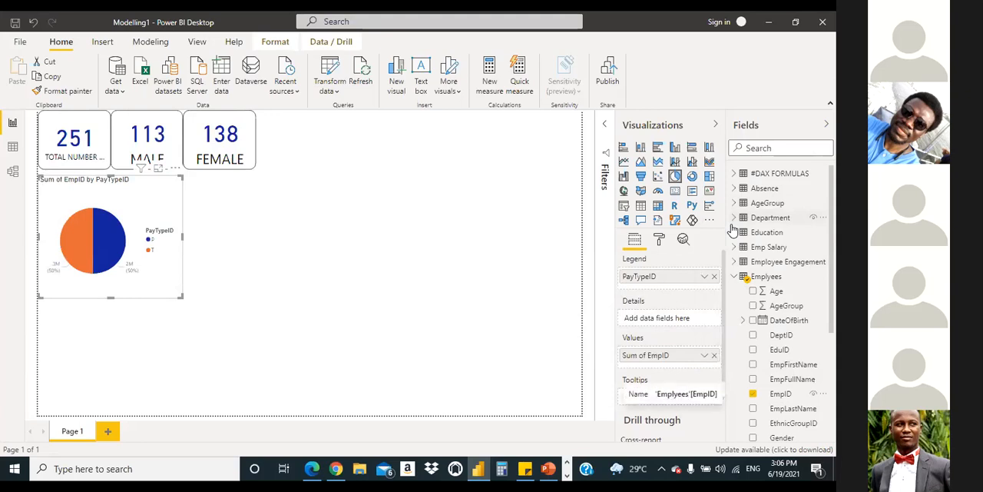
{"action": "left_click", "coordinate": [705, 355]}
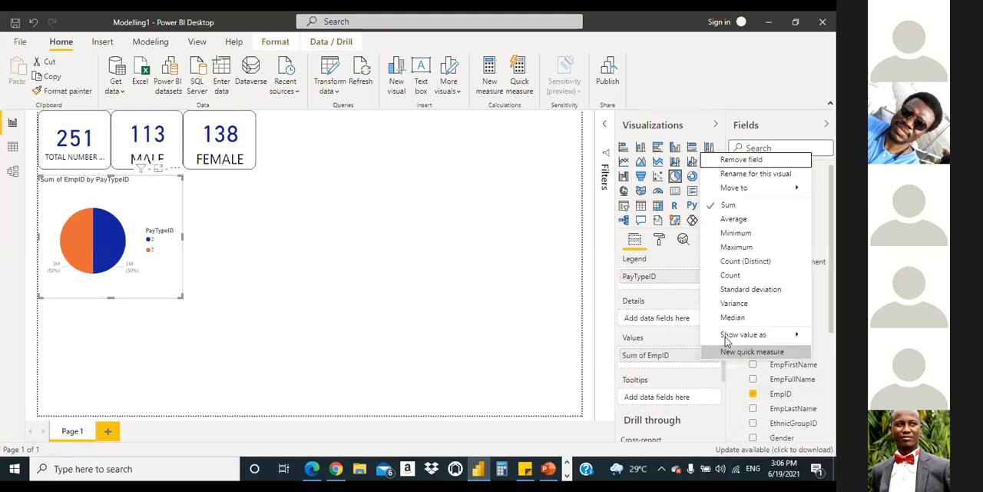
{"action": "left_click", "coordinate": [732, 276]}
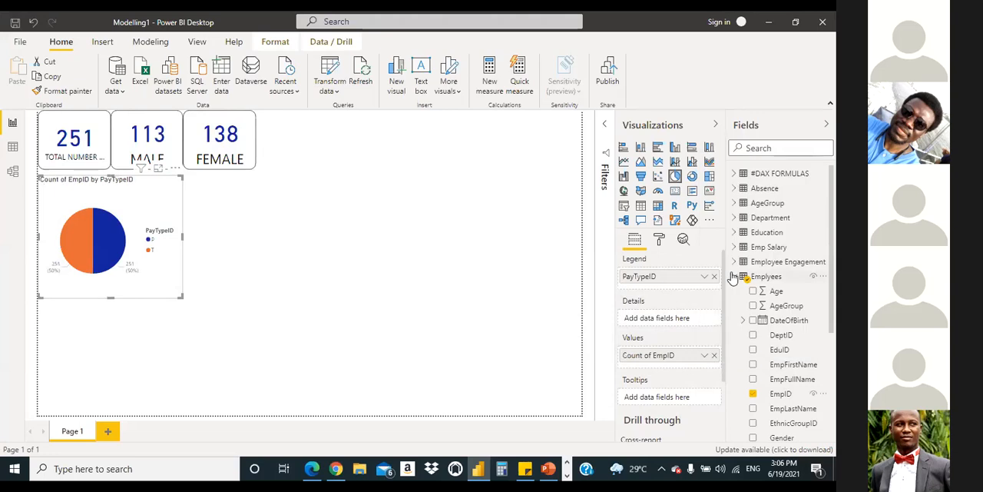
{"action": "left_click", "coordinate": [705, 355]}
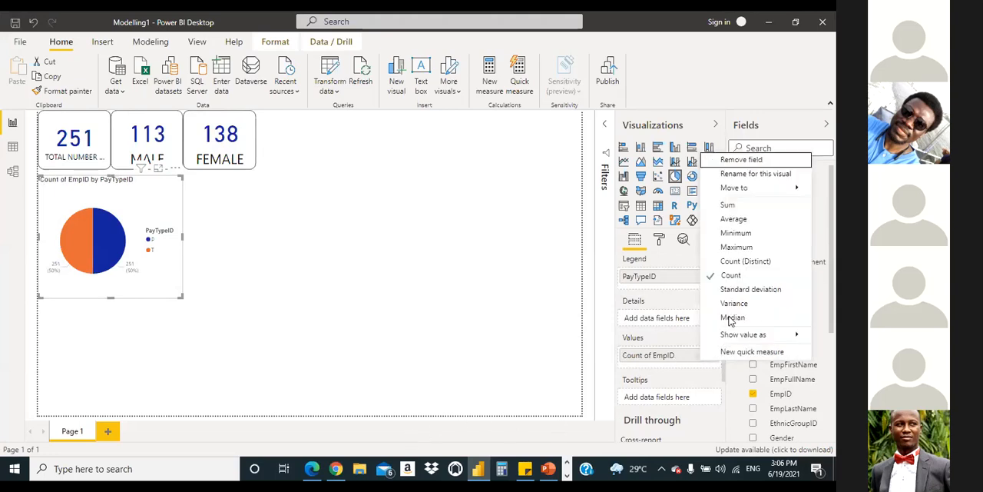
{"action": "left_click", "coordinate": [737, 275]}
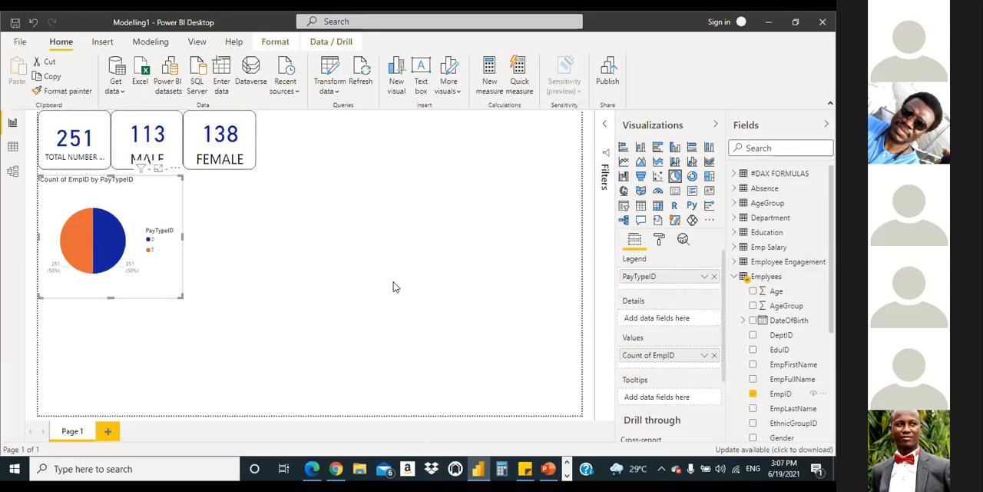
Step: Compare the pie chart with the reference PDF and move PayTypeID from the chart's legend to its details
{"action": "left_click", "coordinate": [311, 469]}
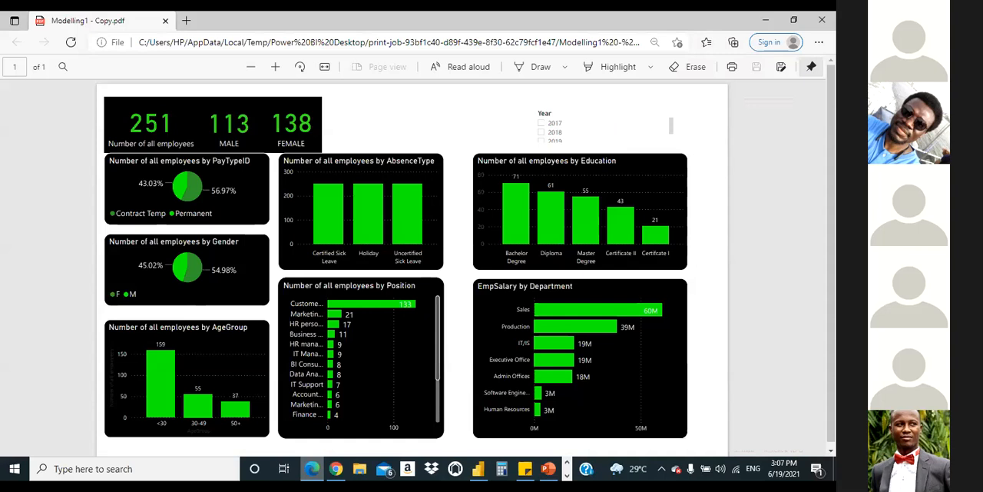
{"action": "left_click", "coordinate": [311, 468]}
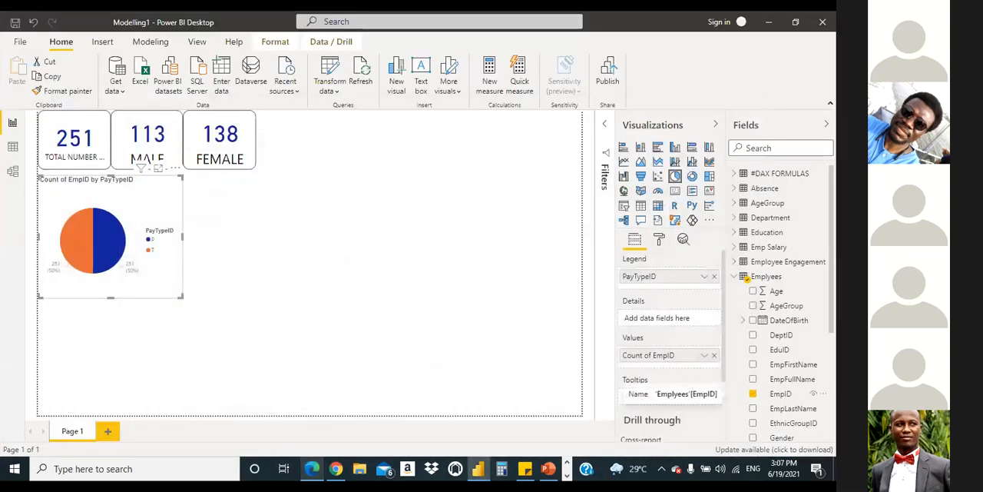
{"action": "left_click", "coordinate": [311, 469]}
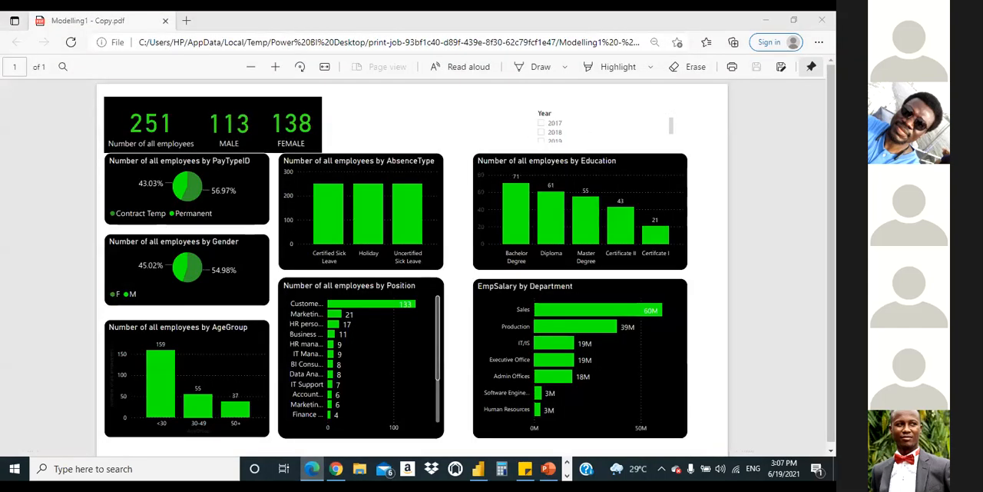
{"action": "left_click", "coordinate": [312, 469]}
{"action": "left_click", "coordinate": [312, 470]}
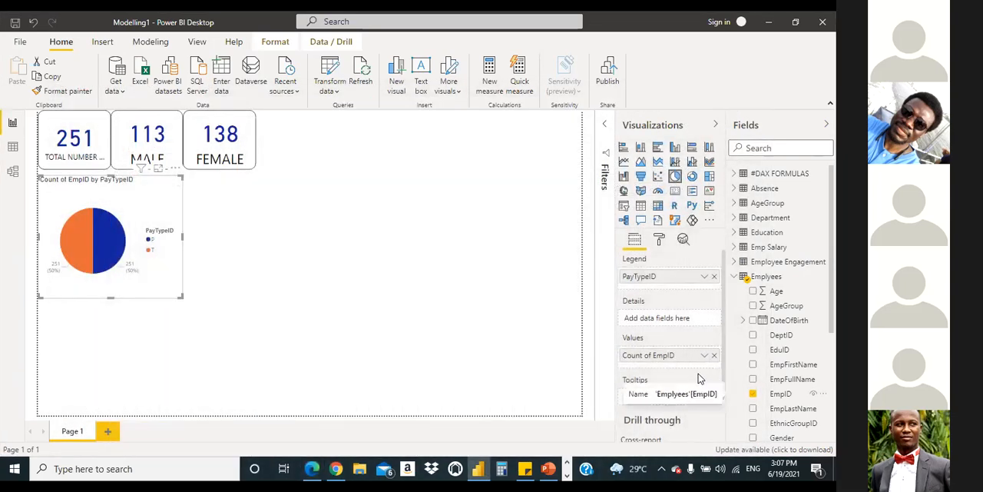
{"action": "left_click_drag", "start_coordinate": [658, 282], "coordinate": [666, 321]}
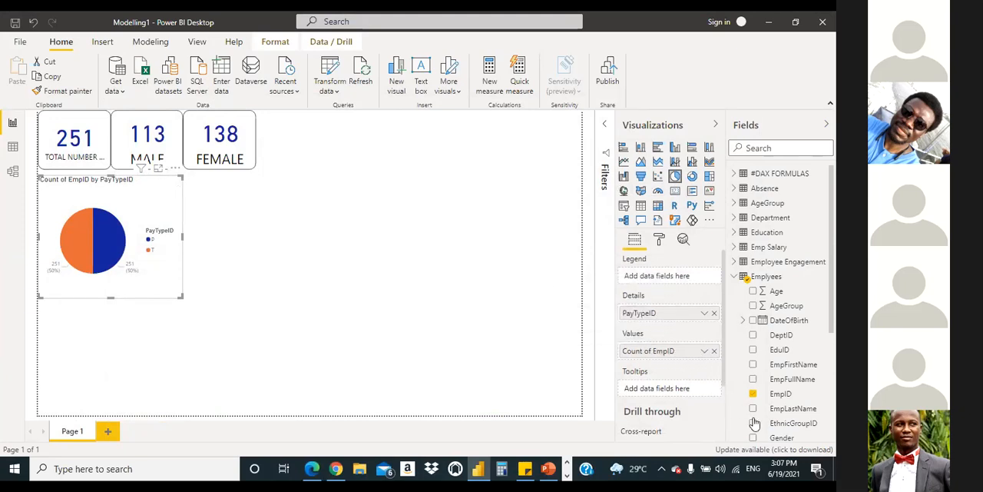
Step: Clear the pie chart's current fields and try EmpID from the Emplyees table as its legend
{"action": "left_click", "coordinate": [715, 352]}
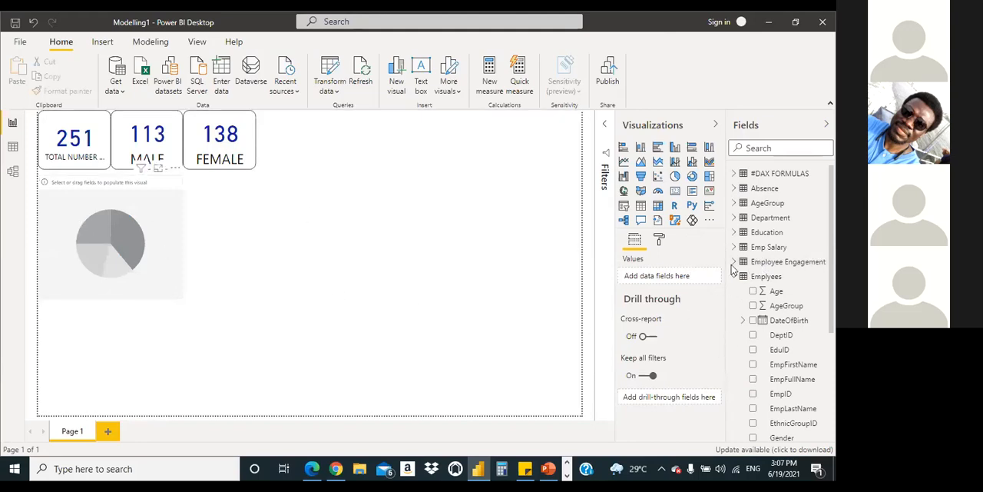
{"action": "left_click", "coordinate": [84, 230]}
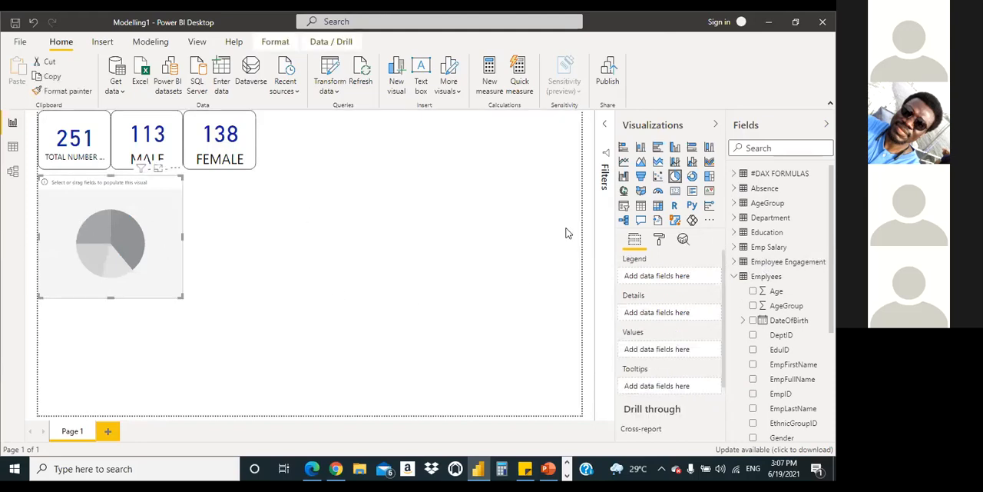
{"action": "left_click", "coordinate": [659, 239]}
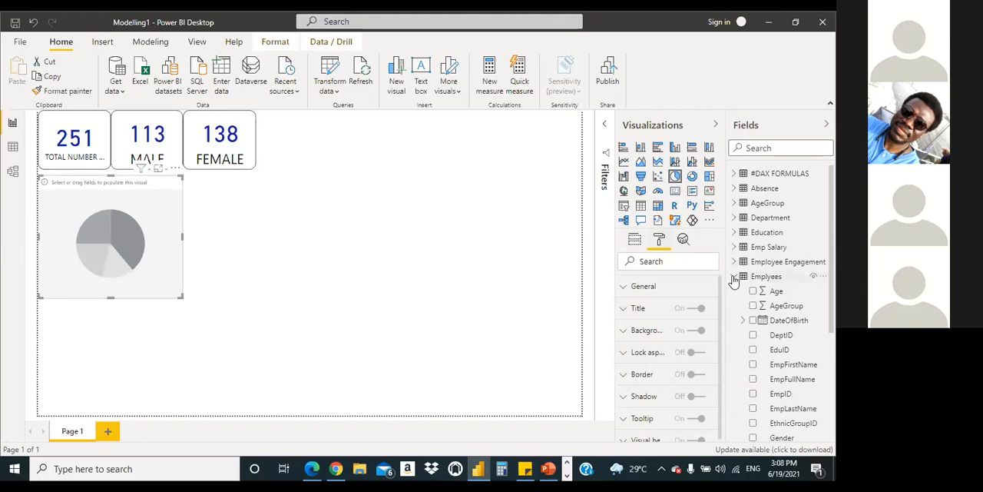
{"action": "left_click", "coordinate": [779, 395]}
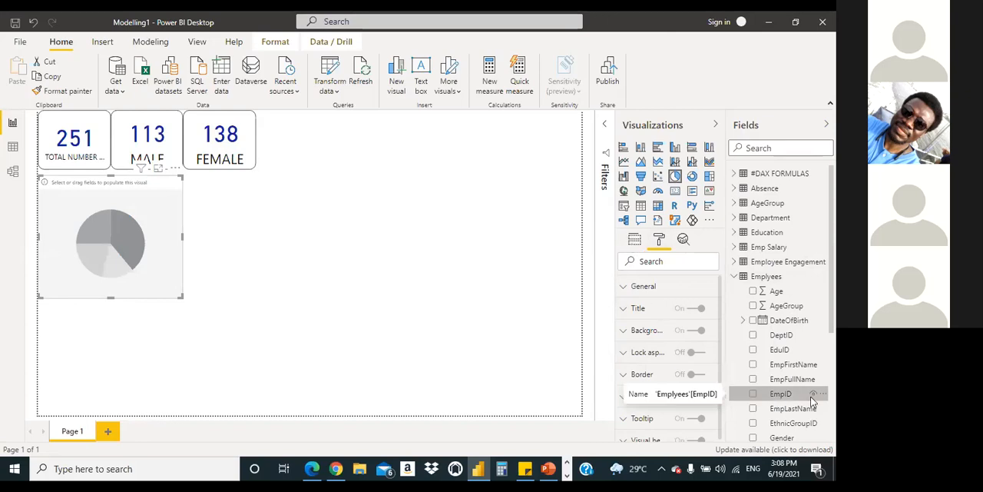
{"action": "left_click", "coordinate": [635, 239]}
{"action": "left_click_drag", "start_coordinate": [776, 397], "coordinate": [673, 415]}
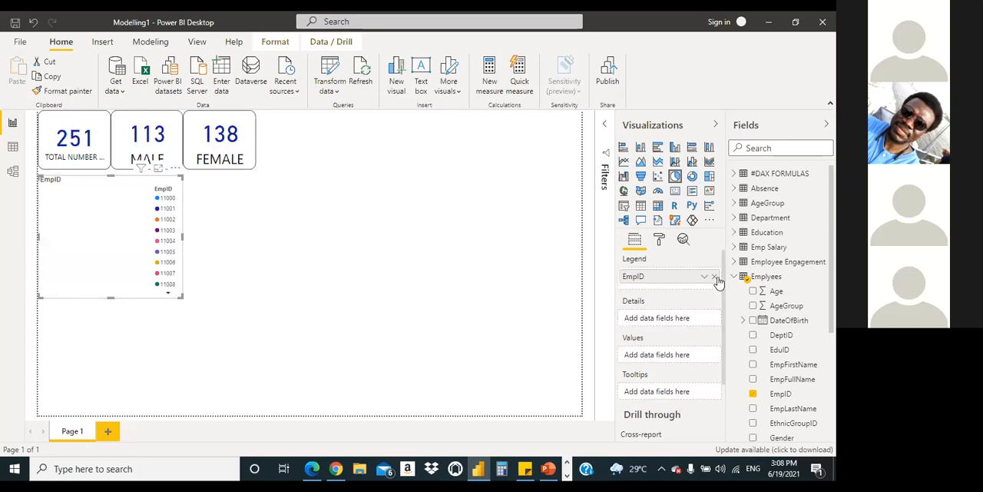
{"action": "left_click", "coordinate": [735, 277]}
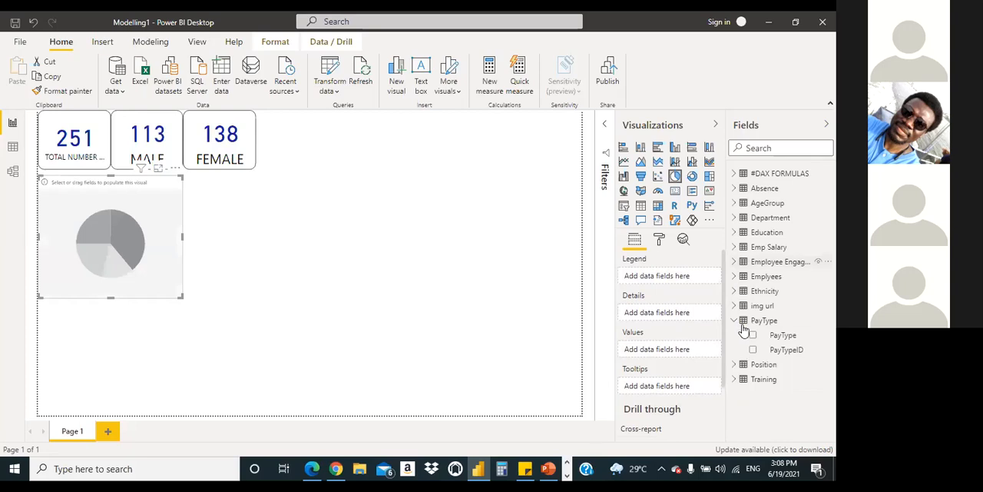
Step: Fill the pie chart with PayTypeID from the PayType table as legend and a count of EmpID as values
{"action": "left_click_drag", "start_coordinate": [782, 355], "coordinate": [679, 290]}
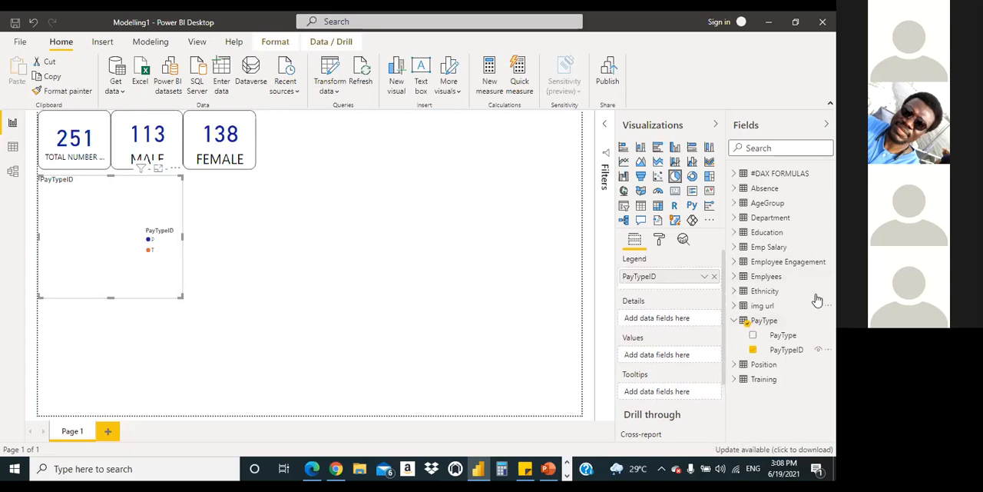
{"action": "left_click", "coordinate": [734, 322]}
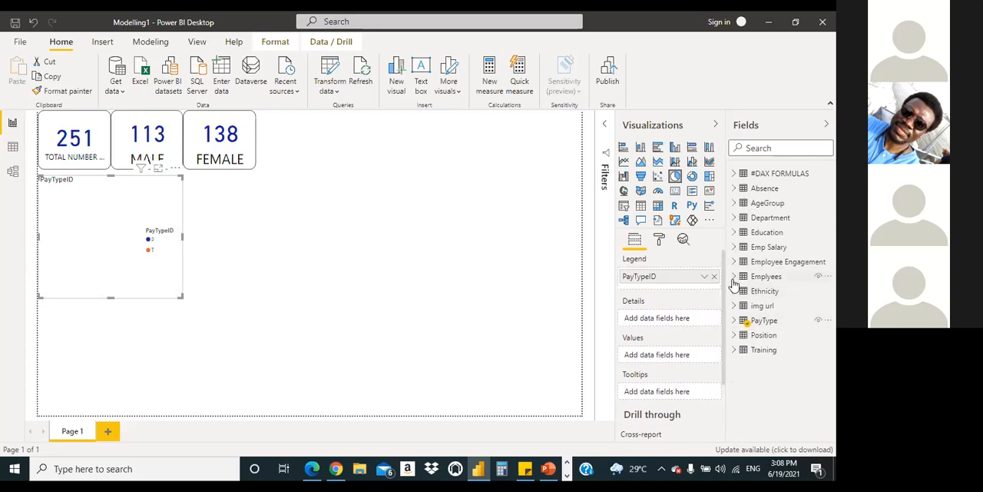
{"action": "left_click_drag", "start_coordinate": [787, 395], "coordinate": [668, 355]}
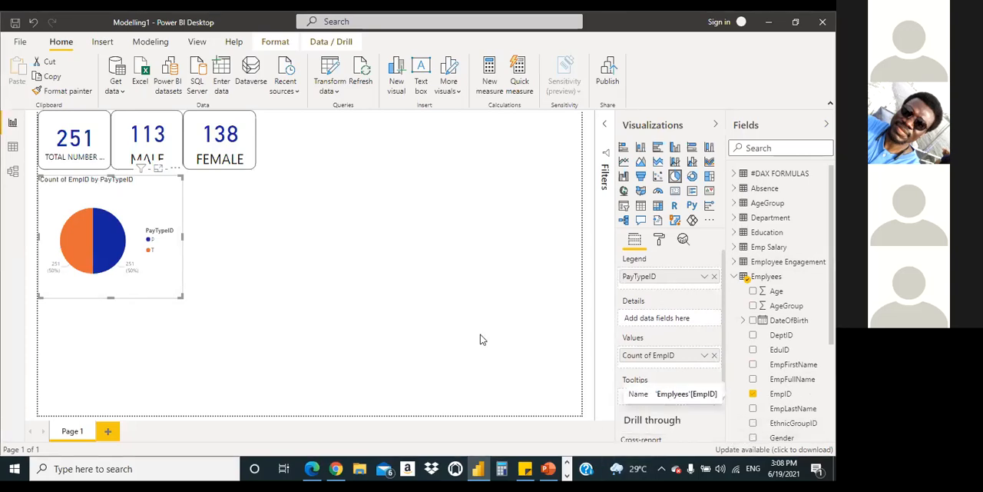
Step: Open the Modelling1 - Copy report and examine which tables and fields feed its pie chart of employees by PayTypeID
{"action": "right_click", "coordinate": [475, 467]}
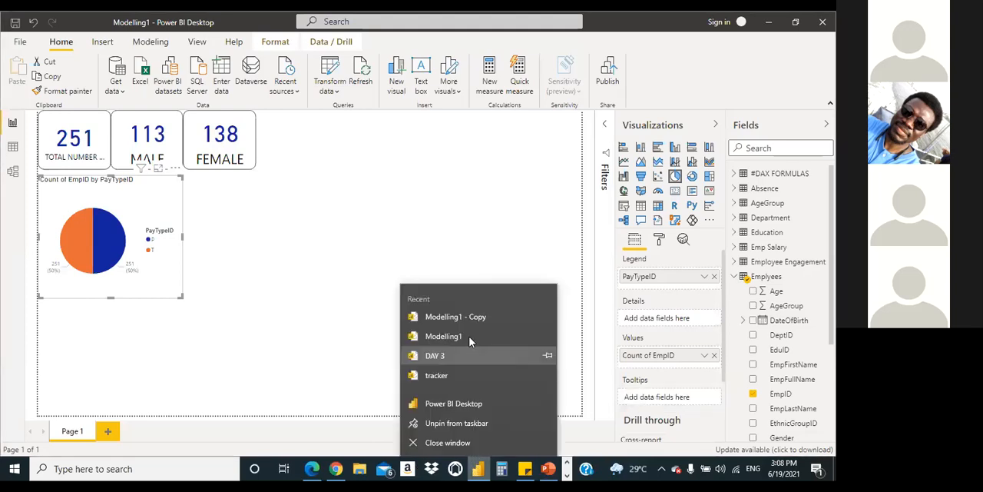
{"action": "left_click", "coordinate": [484, 315]}
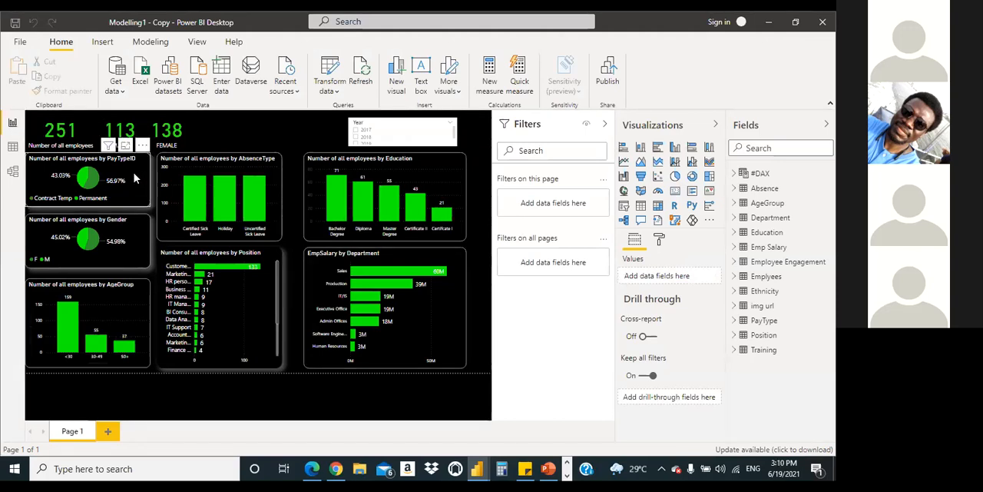
{"action": "left_click", "coordinate": [134, 178]}
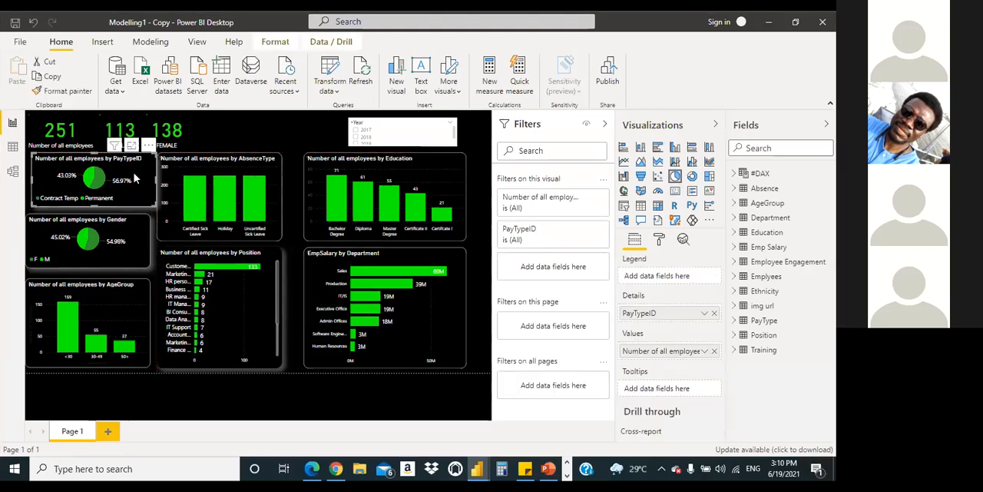
{"action": "left_click", "coordinate": [736, 277]}
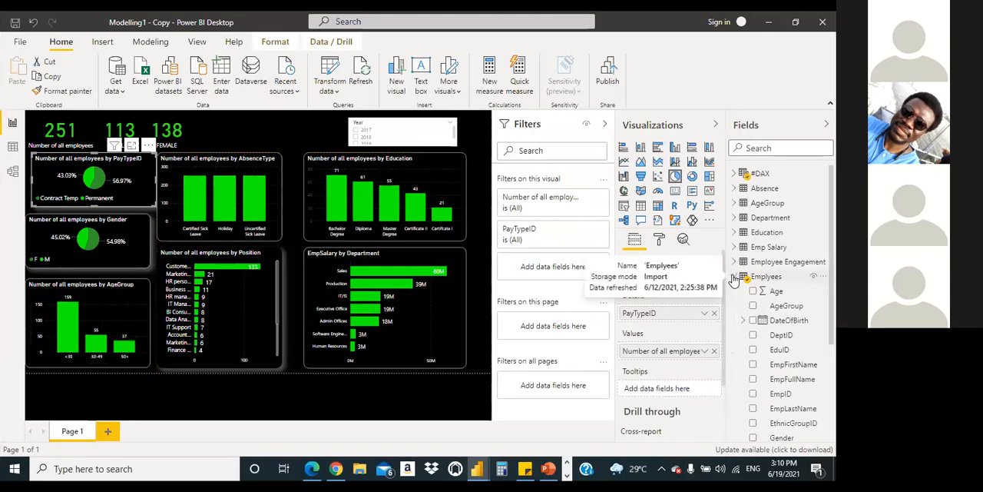
{"action": "scroll", "coordinate": [782, 304], "scroll_direction": "down", "scroll_amount": 3}
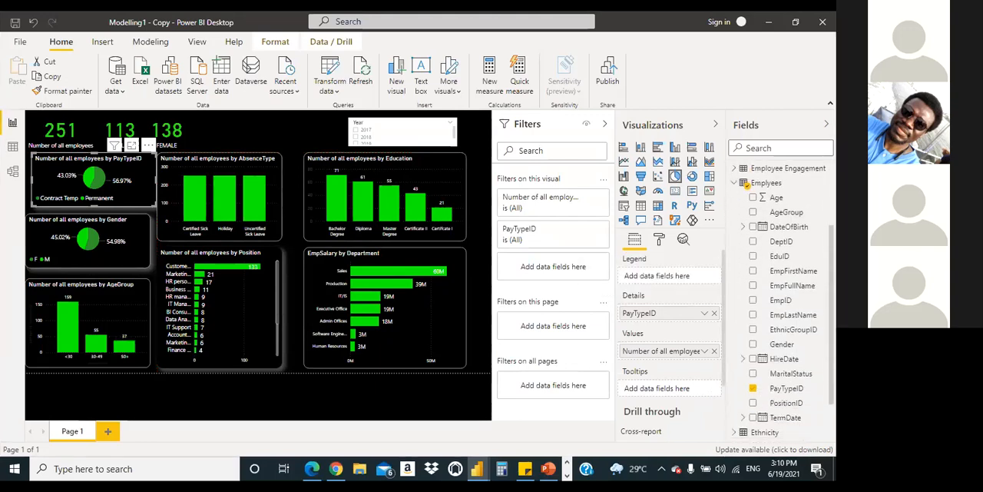
{"action": "scroll", "coordinate": [783, 304], "scroll_direction": "up", "scroll_amount": 1}
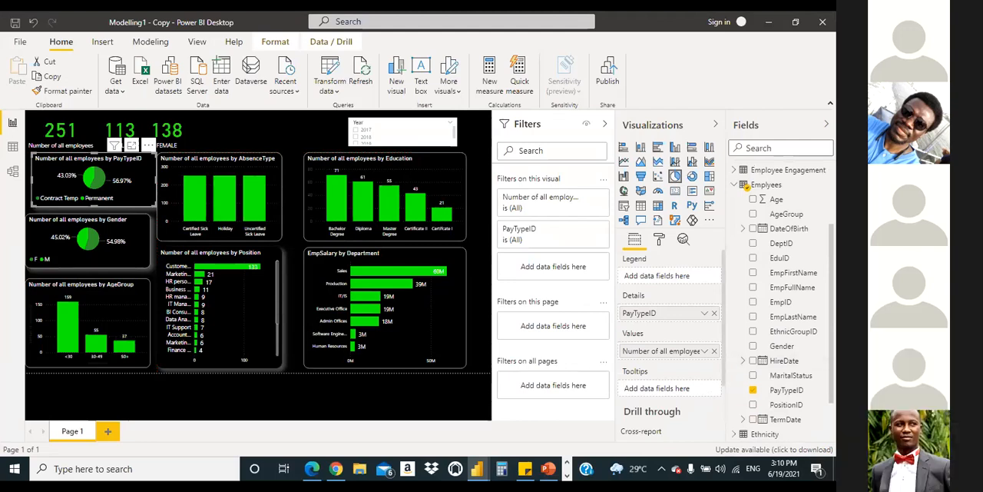
{"action": "scroll", "coordinate": [782, 303], "scroll_direction": "up", "scroll_amount": 1}
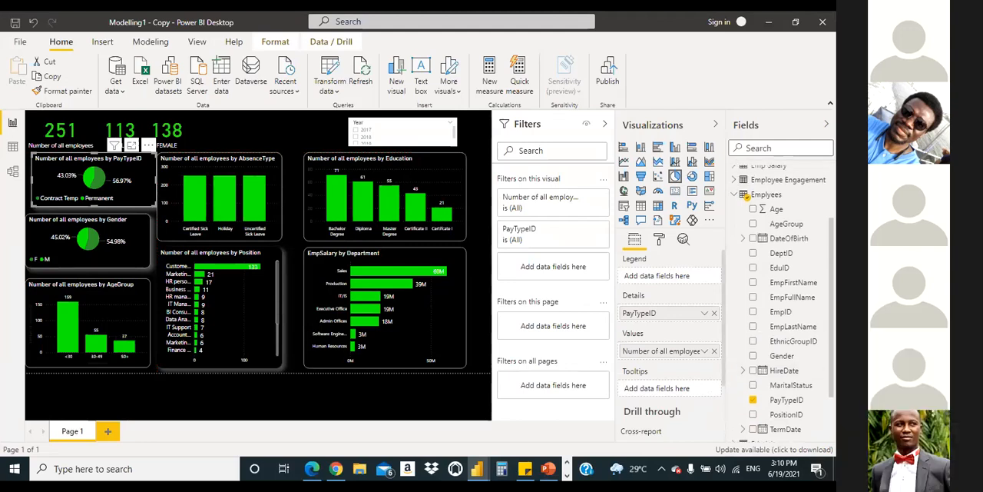
{"action": "scroll", "coordinate": [782, 303], "scroll_direction": "up", "scroll_amount": 2}
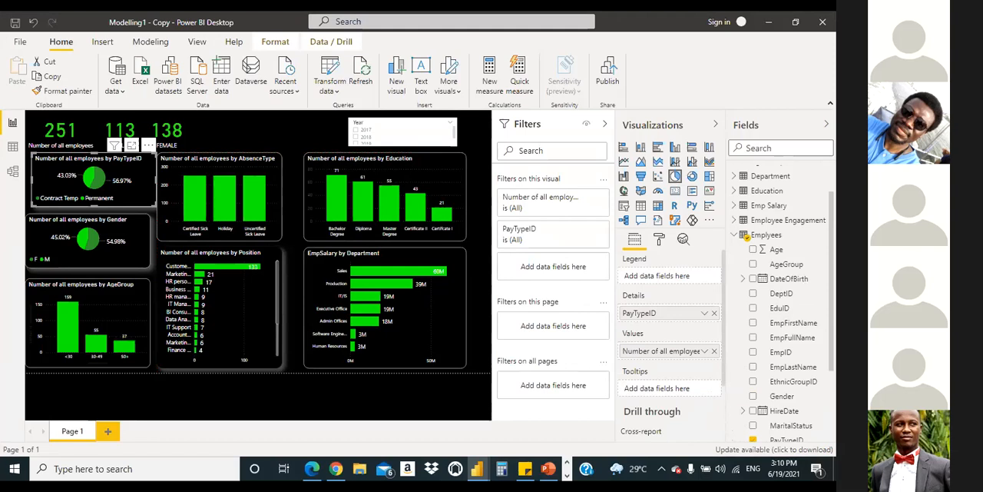
{"action": "scroll", "coordinate": [782, 304], "scroll_direction": "up", "scroll_amount": 2}
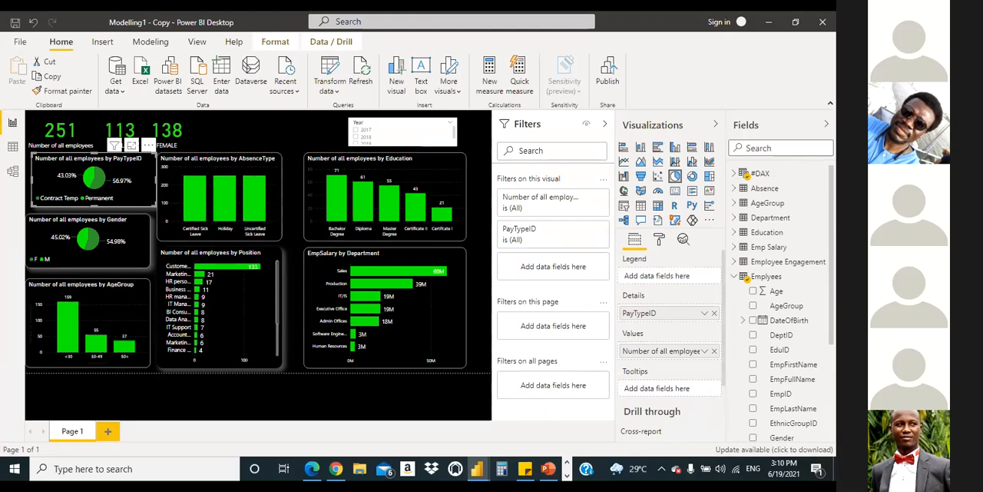
{"action": "left_click", "coordinate": [736, 278]}
{"action": "left_click", "coordinate": [770, 26]}
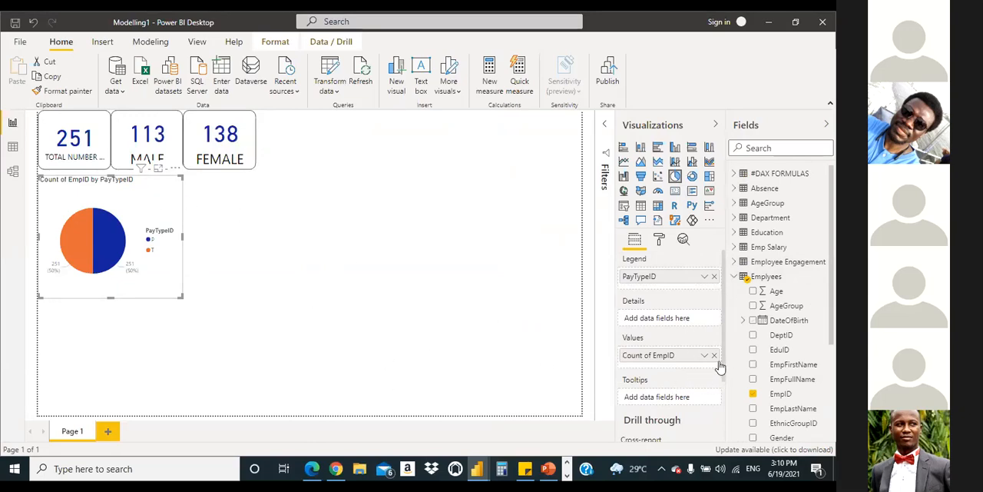
Step: Clear the Modelling1 pie chart's fields and set PayTypeID from the Emplyees table as its legend
{"action": "left_click", "coordinate": [714, 276]}
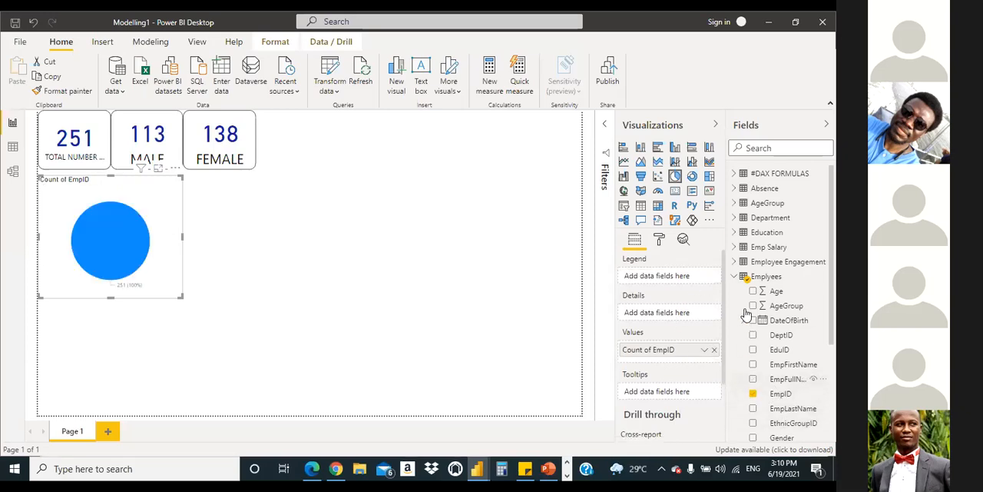
{"action": "left_click", "coordinate": [754, 393]}
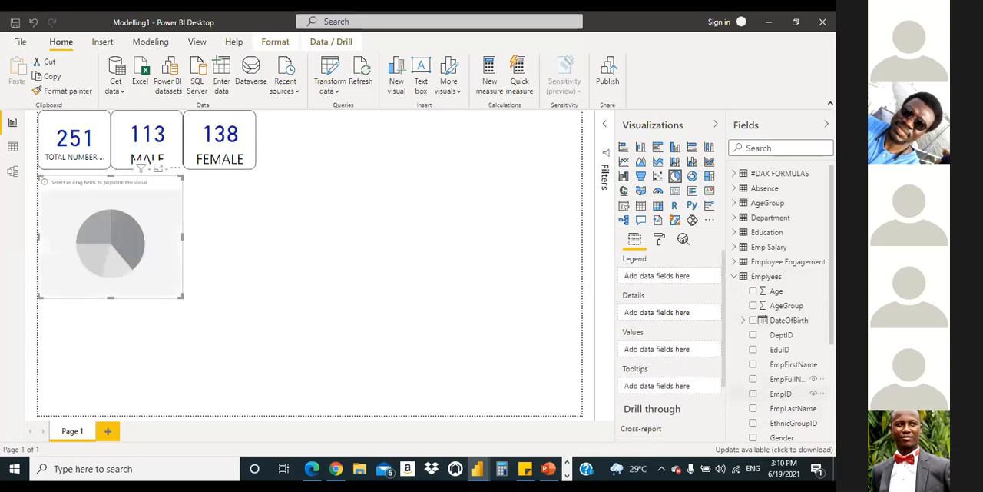
{"action": "scroll", "coordinate": [780, 345], "scroll_direction": "down", "scroll_amount": 1}
{"action": "scroll", "coordinate": [783, 369], "scroll_direction": "down", "scroll_amount": 1}
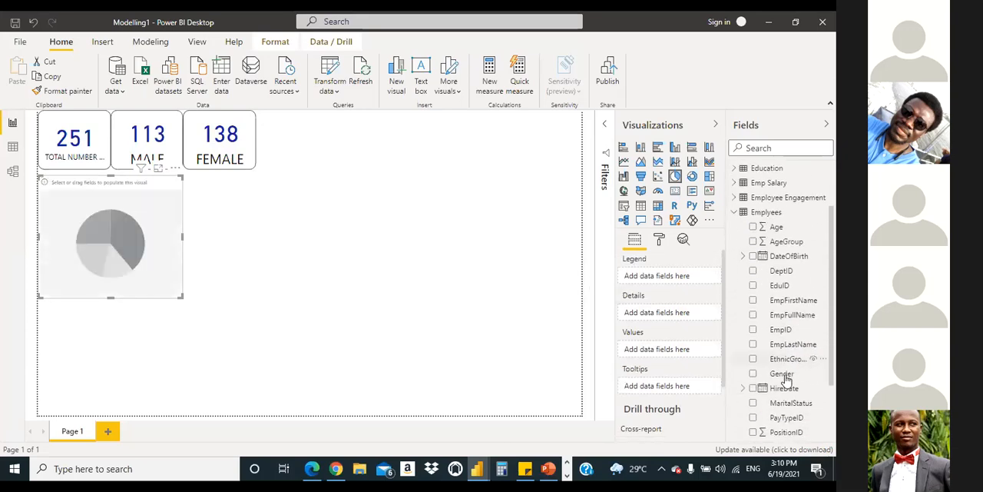
{"action": "left_click_drag", "start_coordinate": [791, 417], "coordinate": [689, 293]}
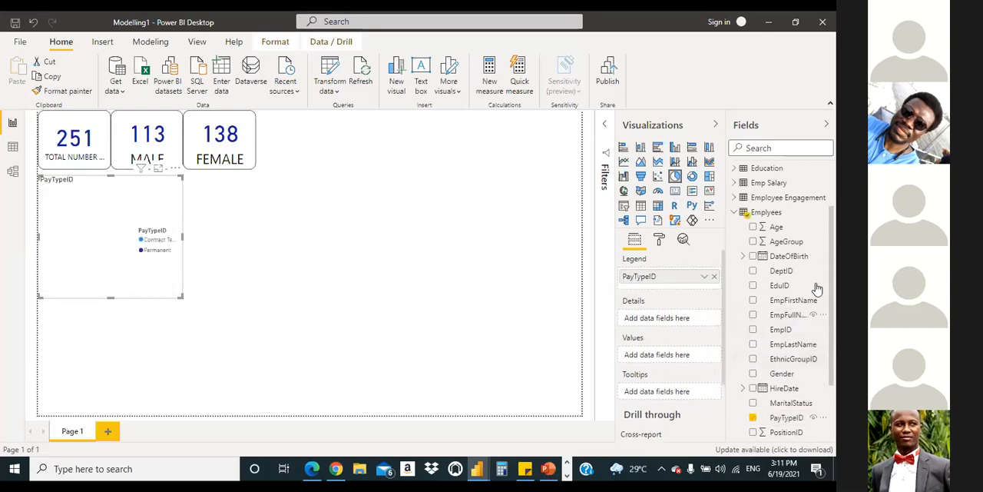
Step: Add the total number of all employees measure from the #DAX FORMULAS table as the pie chart's values
{"action": "left_click", "coordinate": [733, 212]}
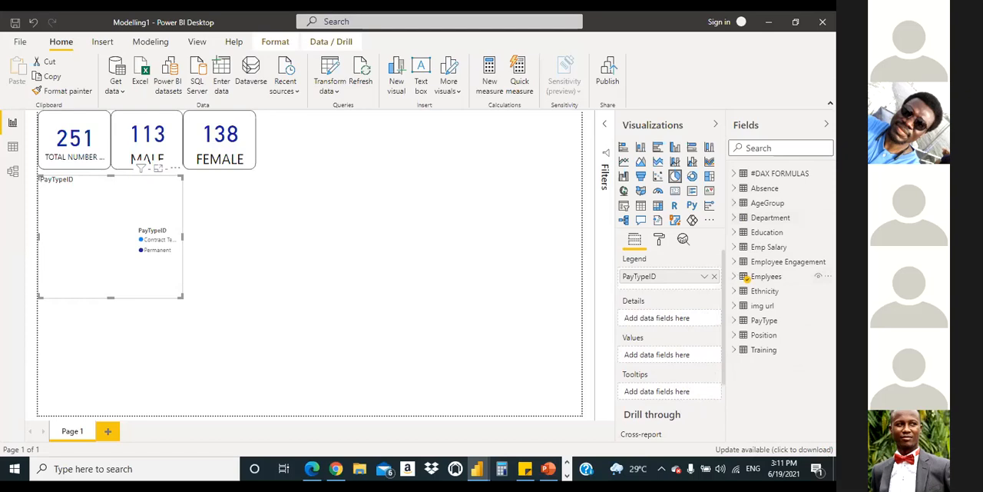
{"action": "left_click", "coordinate": [734, 174]}
{"action": "left_click_drag", "start_coordinate": [792, 231], "coordinate": [707, 370]}
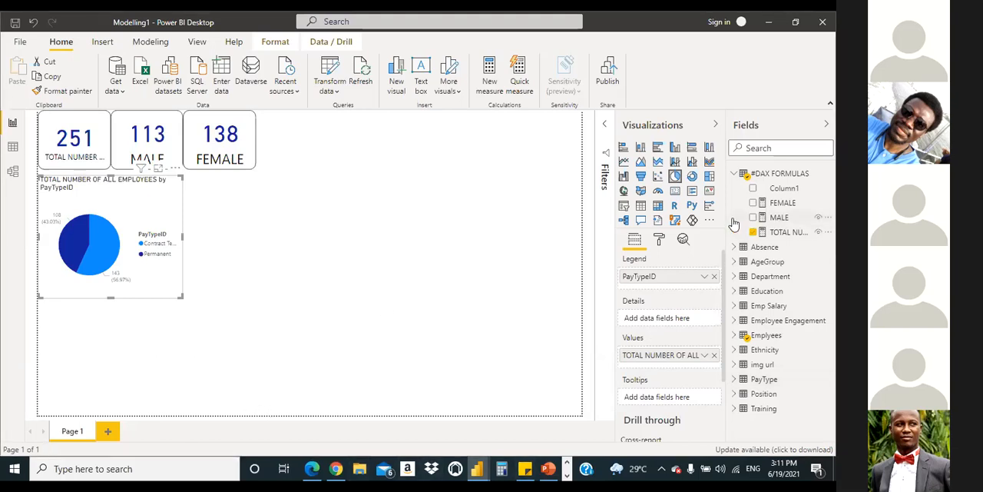
{"action": "left_click", "coordinate": [732, 174]}
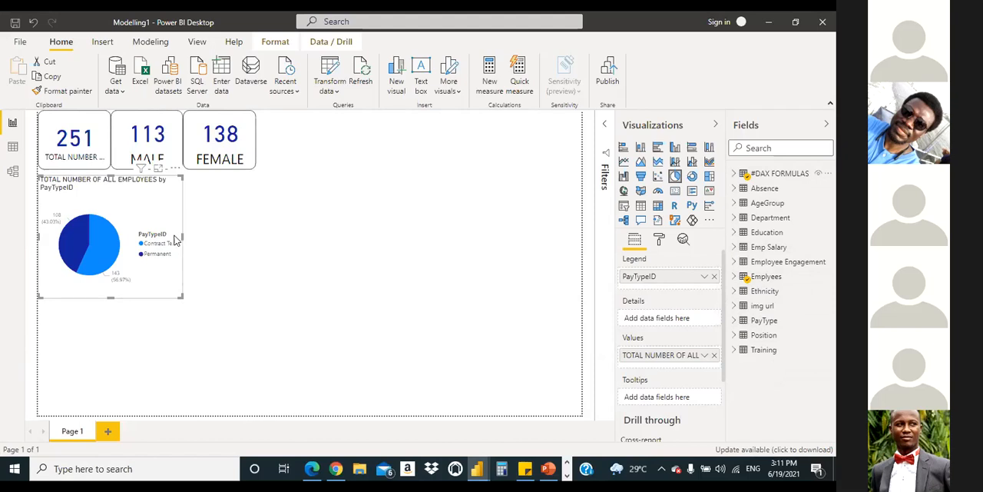
Step: Shrink the pie chart and place it just below the total and male employee cards, aligned with the page's edge
{"action": "left_click_drag", "start_coordinate": [181, 239], "coordinate": [168, 240]}
{"action": "left_click_drag", "start_coordinate": [103, 297], "coordinate": [65, 238]}
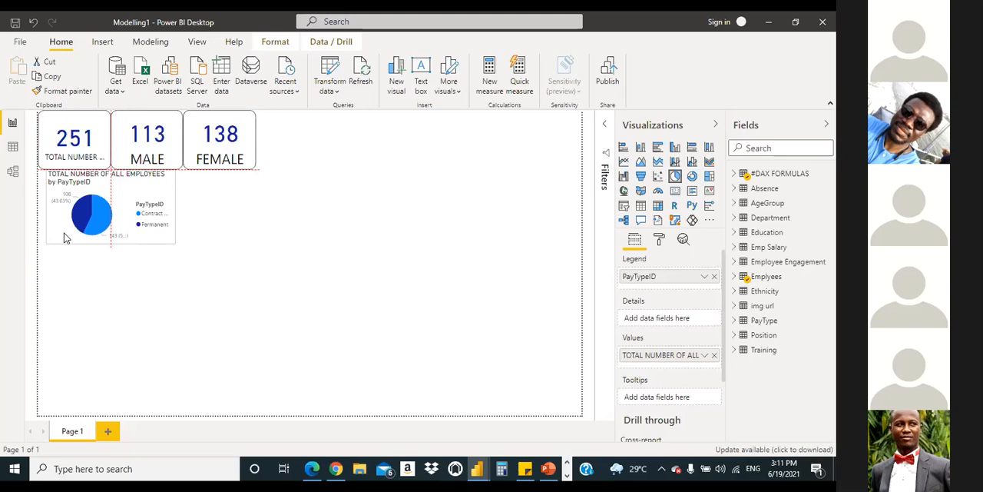
{"action": "left_click_drag", "start_coordinate": [64, 238], "coordinate": [56, 238]}
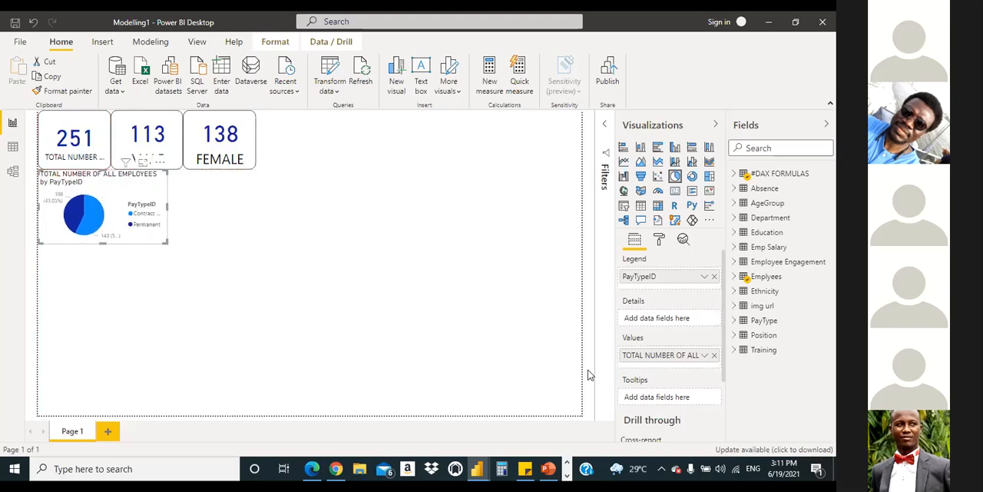
{"action": "left_click_drag", "start_coordinate": [106, 195], "coordinate": [107, 193]}
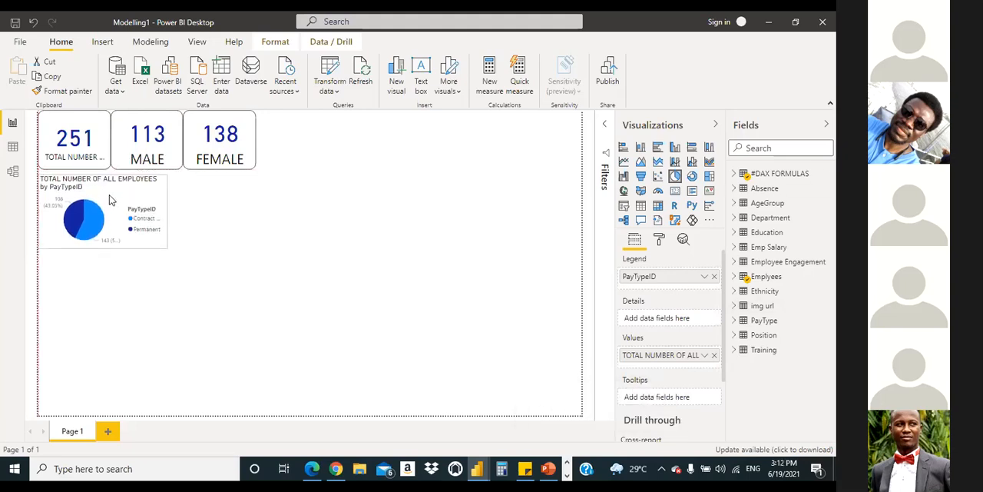
{"action": "left_click", "coordinate": [398, 318]}
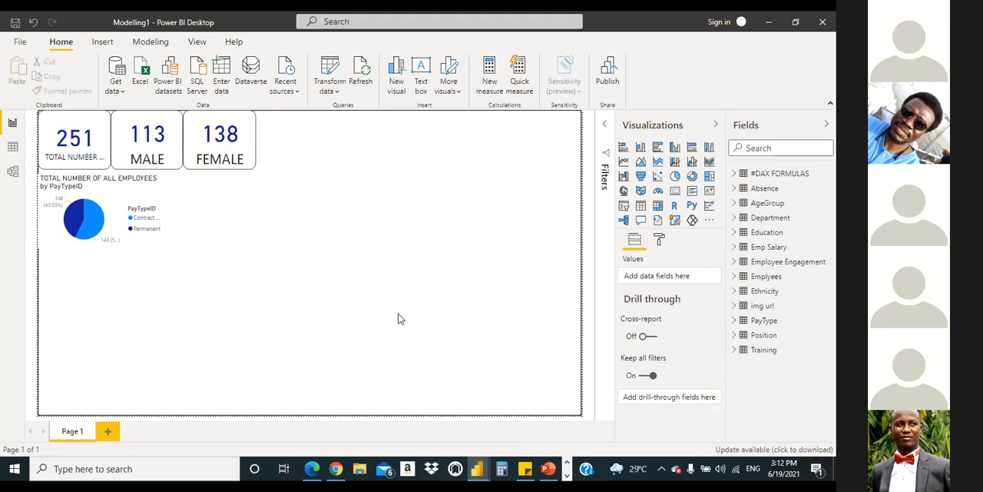
Step: Examine the data model's relationships between the Emplyees table and the PayType table
{"action": "left_click", "coordinate": [12, 171]}
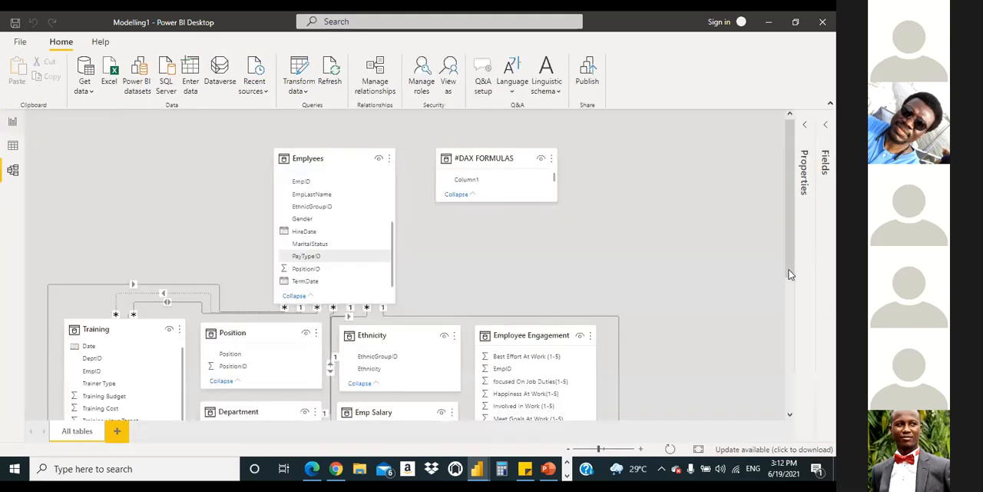
{"action": "left_click_drag", "start_coordinate": [790, 258], "coordinate": [735, 282]}
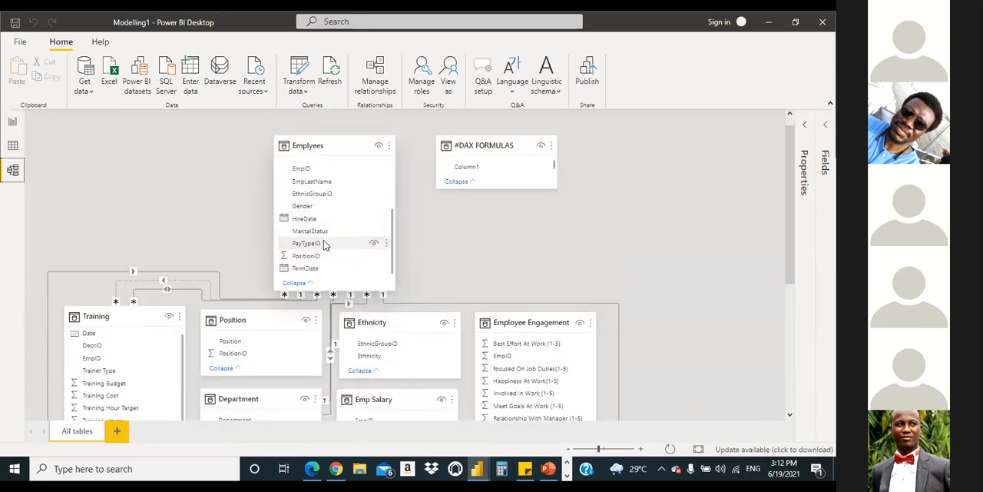
{"action": "scroll", "coordinate": [527, 262], "scroll_direction": "down", "scroll_amount": 4}
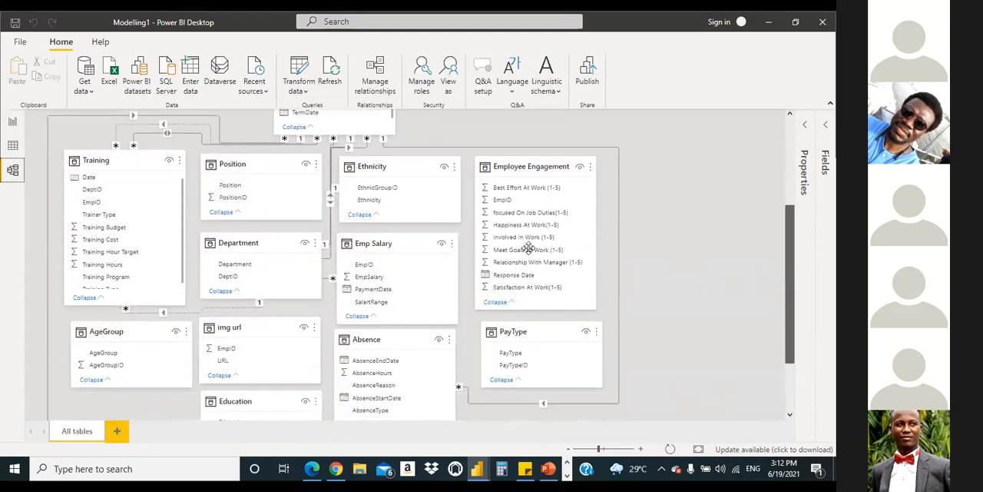
{"action": "scroll", "coordinate": [527, 270], "scroll_direction": "down", "scroll_amount": 2}
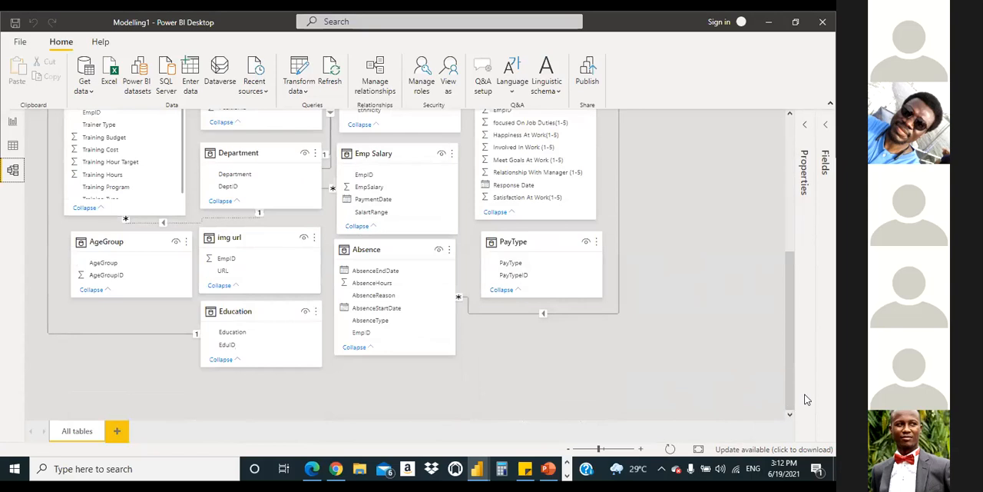
{"action": "scroll", "coordinate": [797, 387], "scroll_direction": "up", "scroll_amount": 3}
{"action": "scroll", "coordinate": [772, 262], "scroll_direction": "up", "scroll_amount": 4}
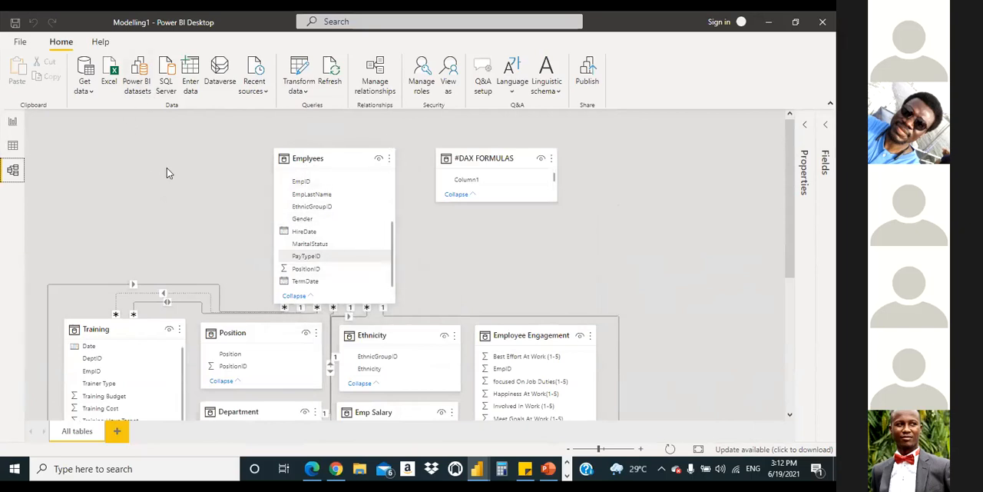
Step: Return to the report page and widen the pie chart so it extends beneath the female employee card
{"action": "left_click", "coordinate": [12, 122]}
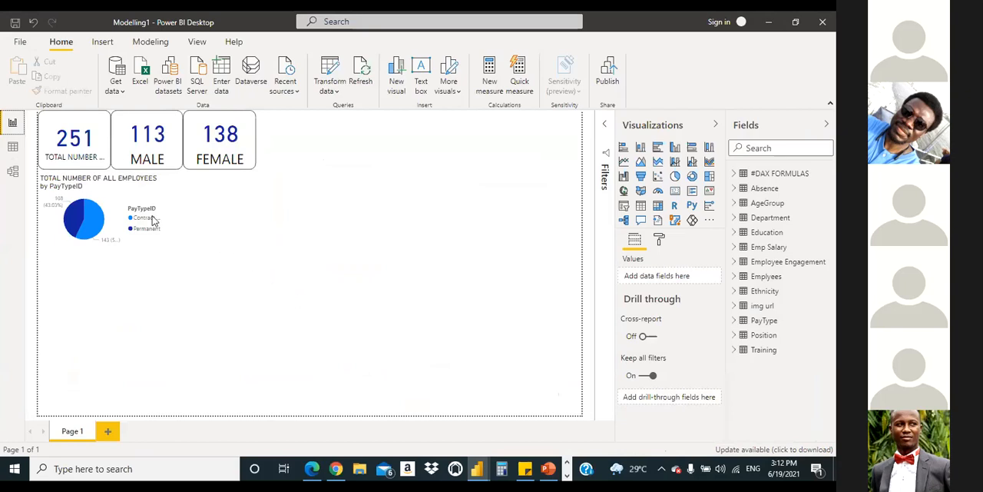
{"action": "left_click", "coordinate": [120, 201]}
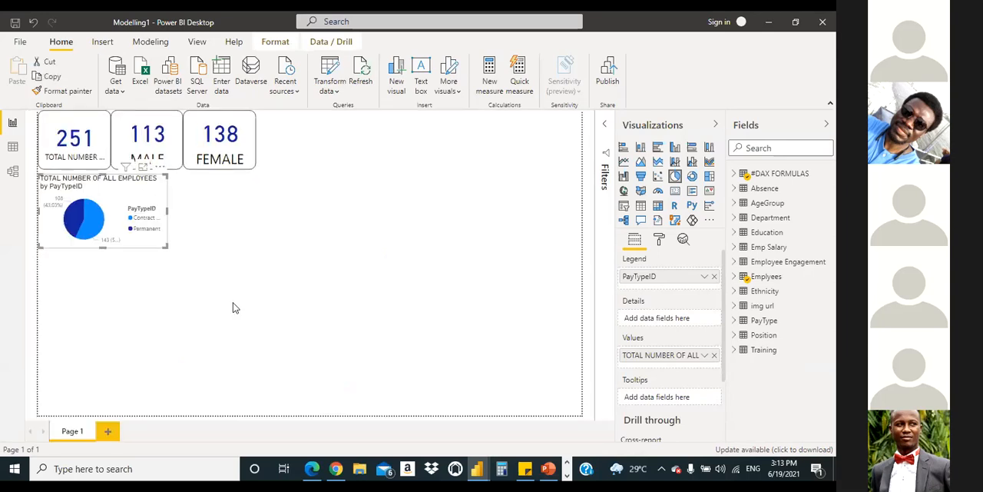
{"action": "left_click_drag", "start_coordinate": [167, 209], "coordinate": [215, 222]}
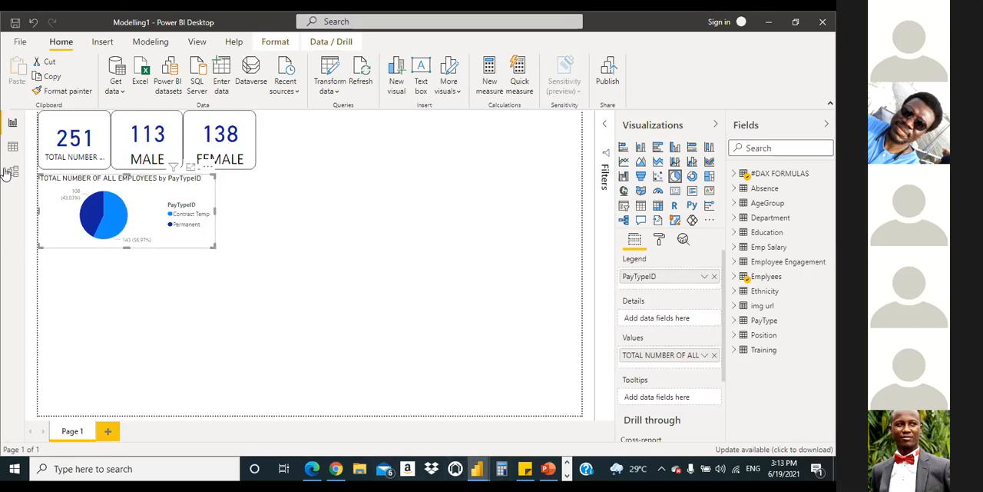
Step: Turn off the pie chart's legend and title
{"action": "left_click", "coordinate": [660, 241]}
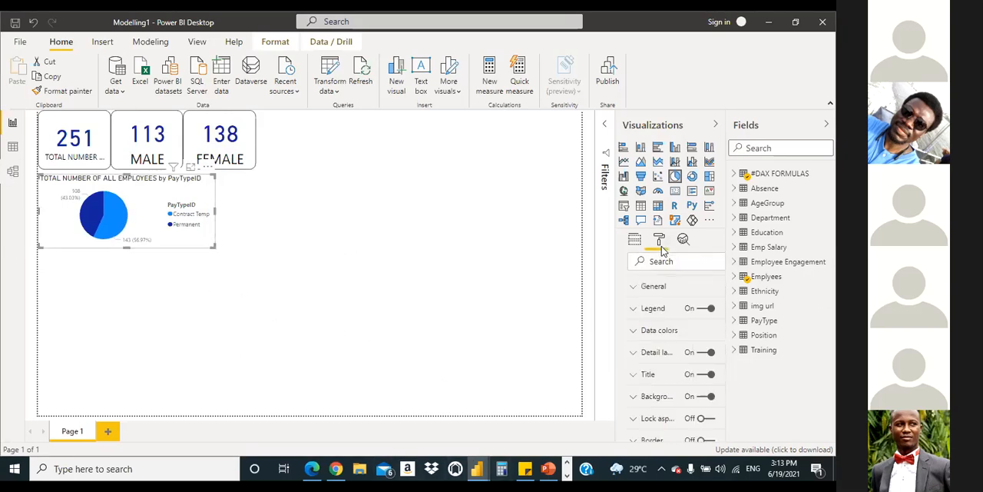
{"action": "left_click", "coordinate": [691, 311]}
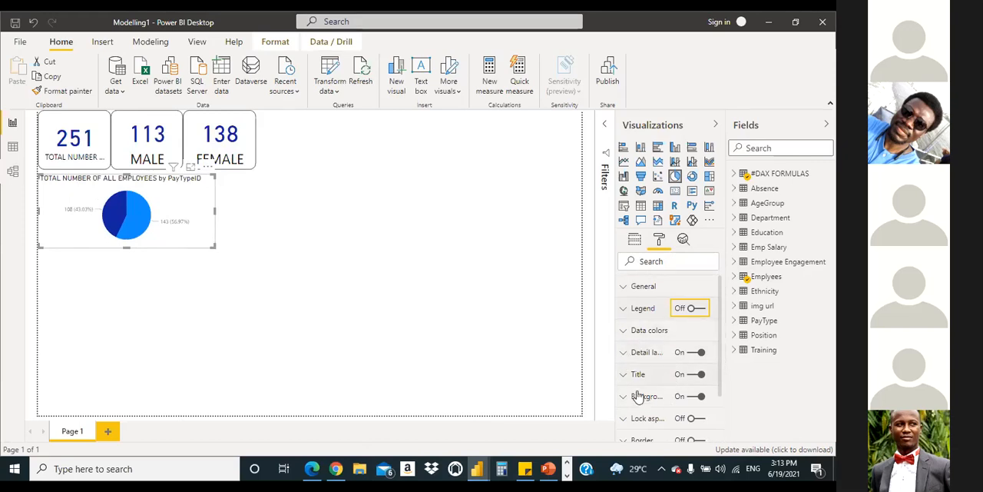
{"action": "left_click", "coordinate": [691, 374]}
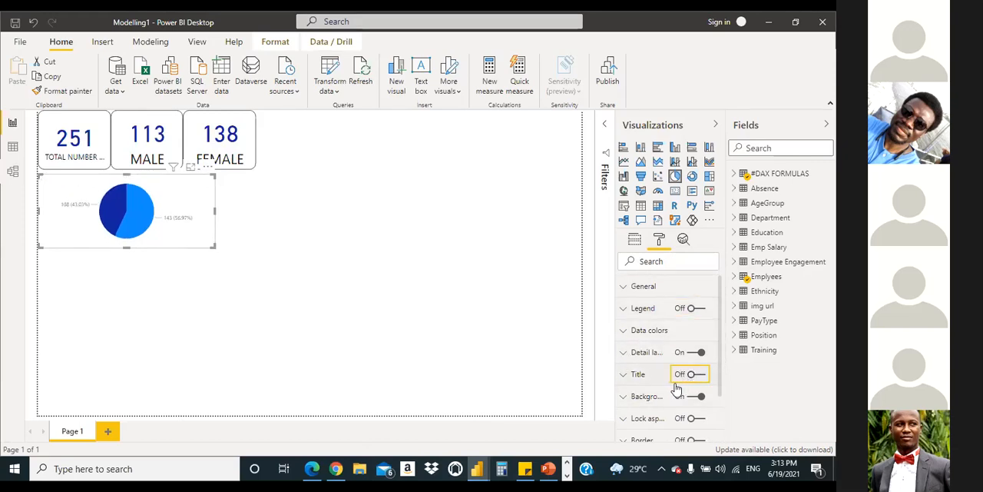
Step: Set the pie chart's detail label style to Category, percent of total
{"action": "left_click", "coordinate": [630, 354]}
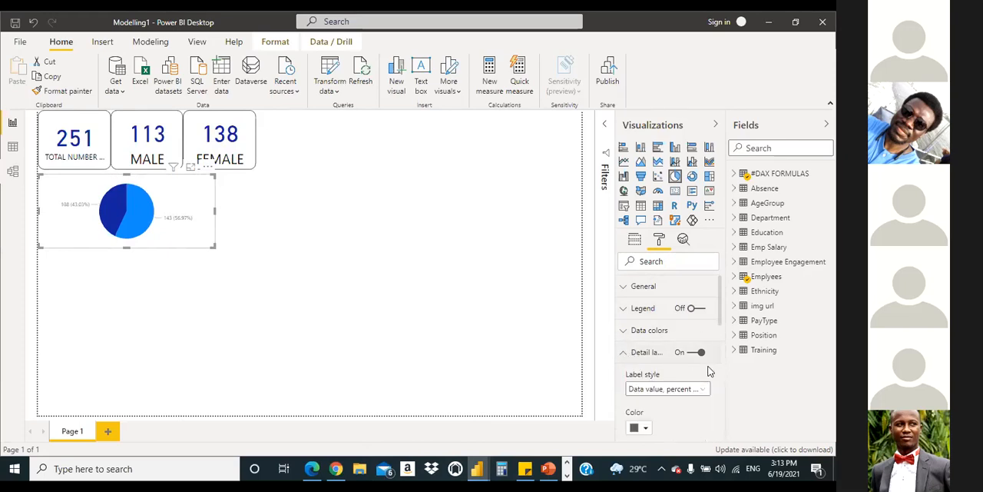
{"action": "scroll", "coordinate": [722, 313], "scroll_direction": "down", "scroll_amount": 2}
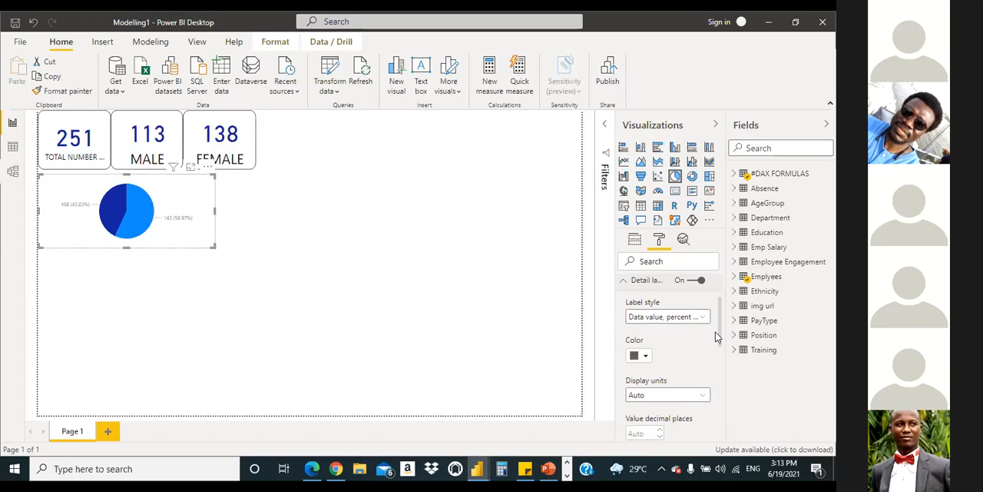
{"action": "left_click", "coordinate": [670, 318]}
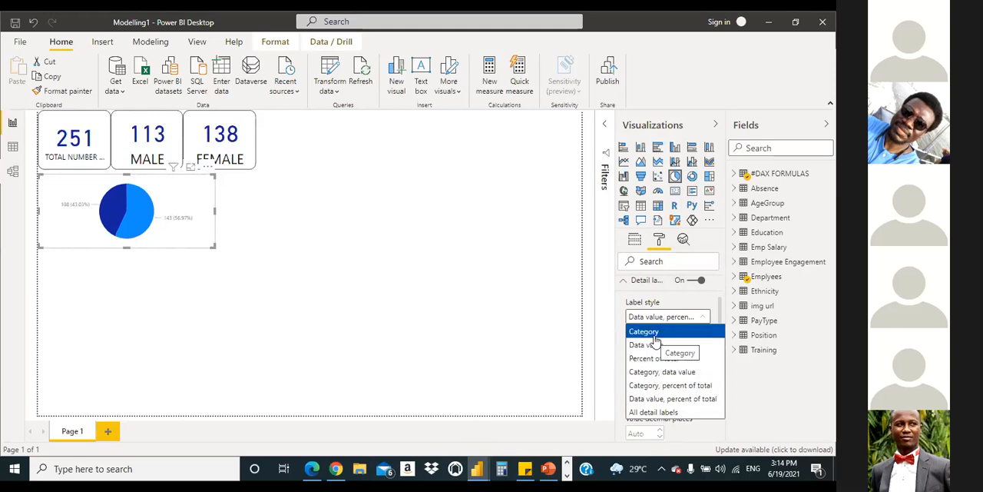
{"action": "left_click", "coordinate": [689, 386]}
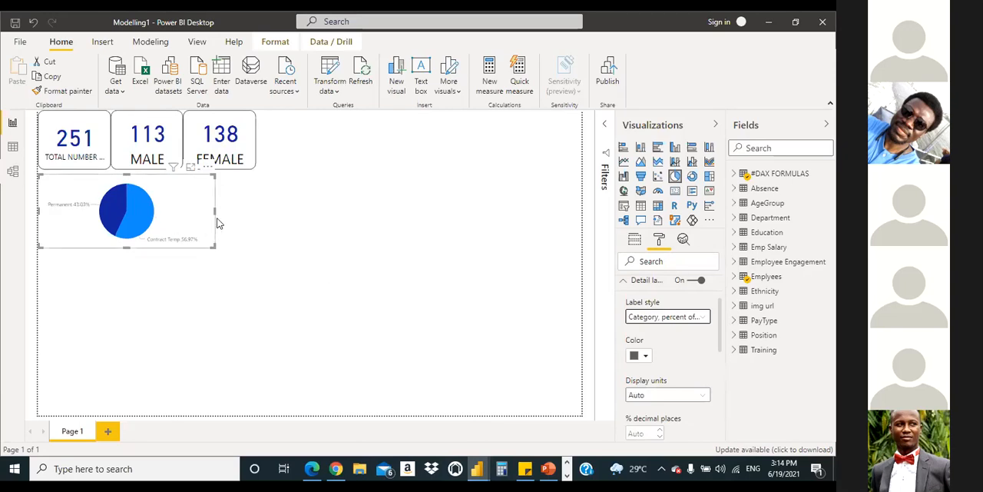
{"action": "left_click", "coordinate": [624, 281]}
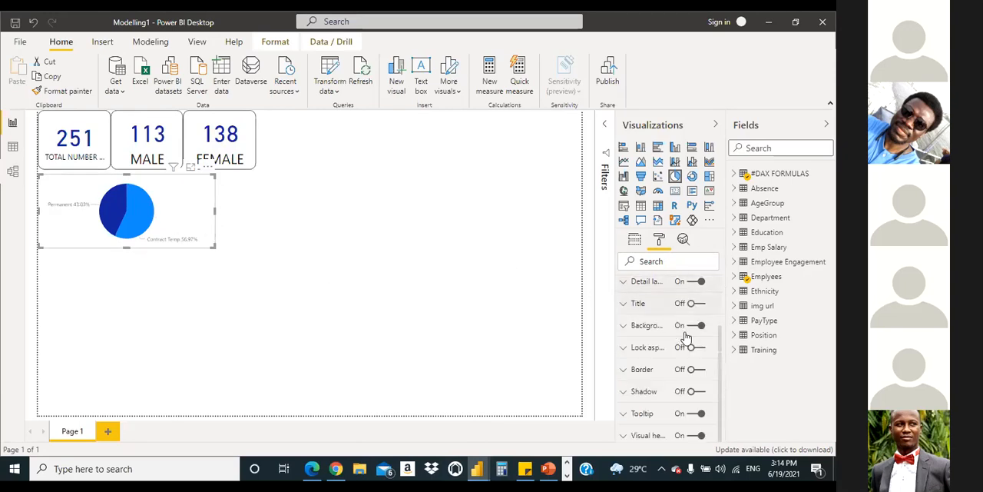
Step: Change the pie chart's detail labels to a near-black colour and set their text size to 12 pt
{"action": "left_click_drag", "start_coordinate": [721, 338], "coordinate": [730, 290]}
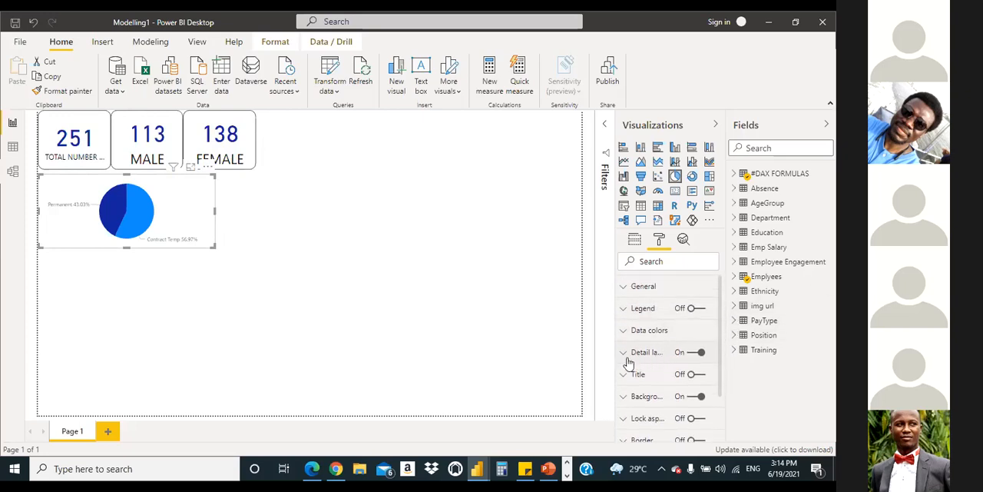
{"action": "left_click", "coordinate": [624, 352]}
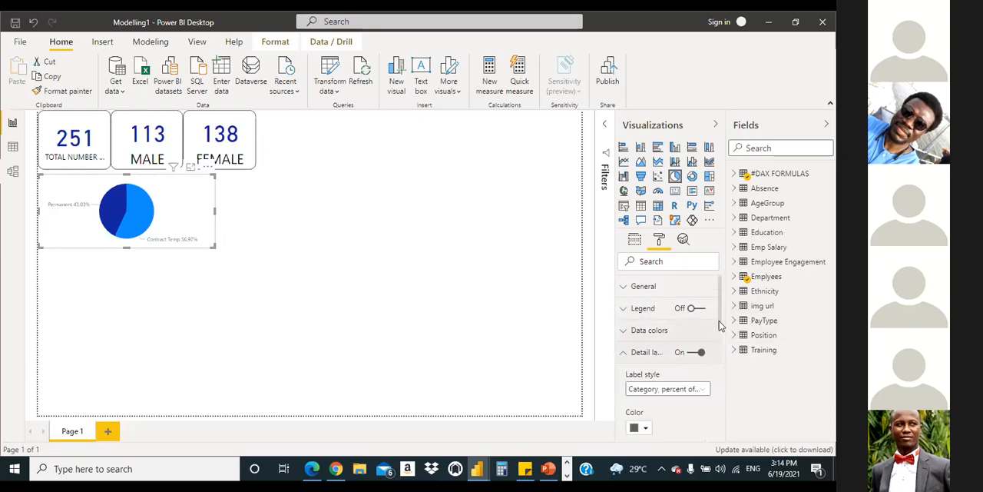
{"action": "left_click_drag", "start_coordinate": [723, 341], "coordinate": [732, 363]}
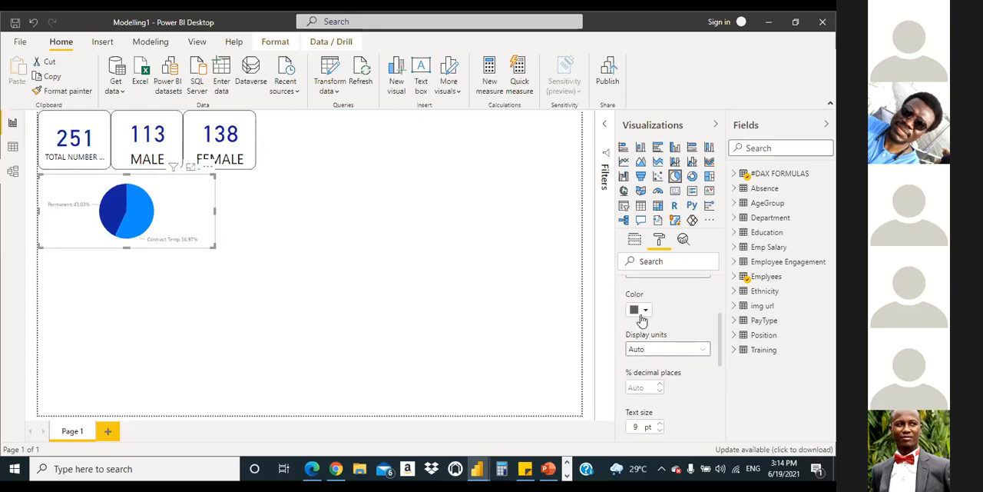
{"action": "left_click", "coordinate": [646, 309]}
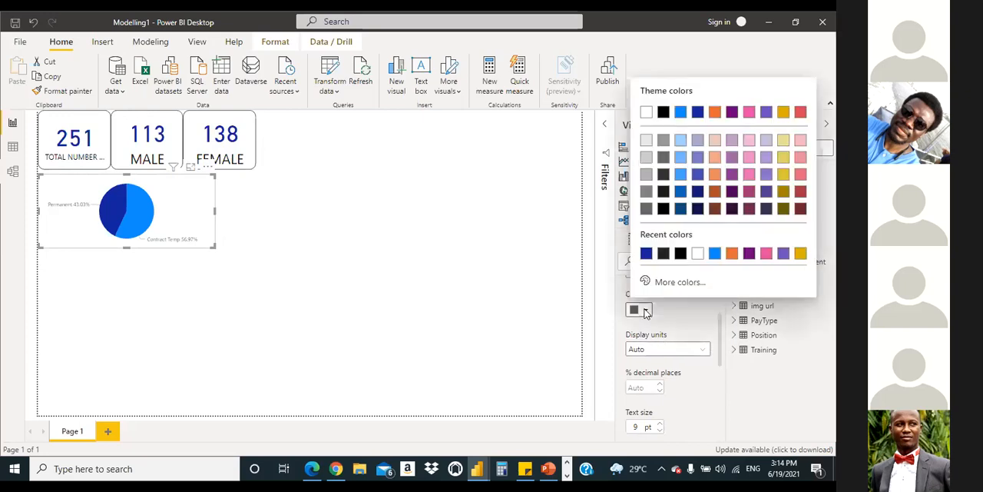
{"action": "left_click", "coordinate": [664, 254]}
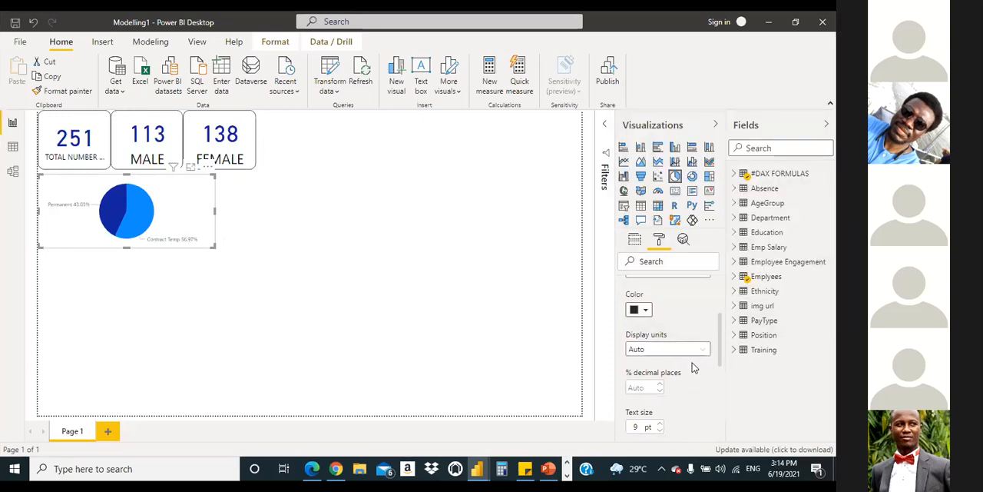
{"action": "left_click", "coordinate": [658, 424]}
{"action": "left_click", "coordinate": [659, 424]}
{"action": "left_click", "coordinate": [659, 424]}
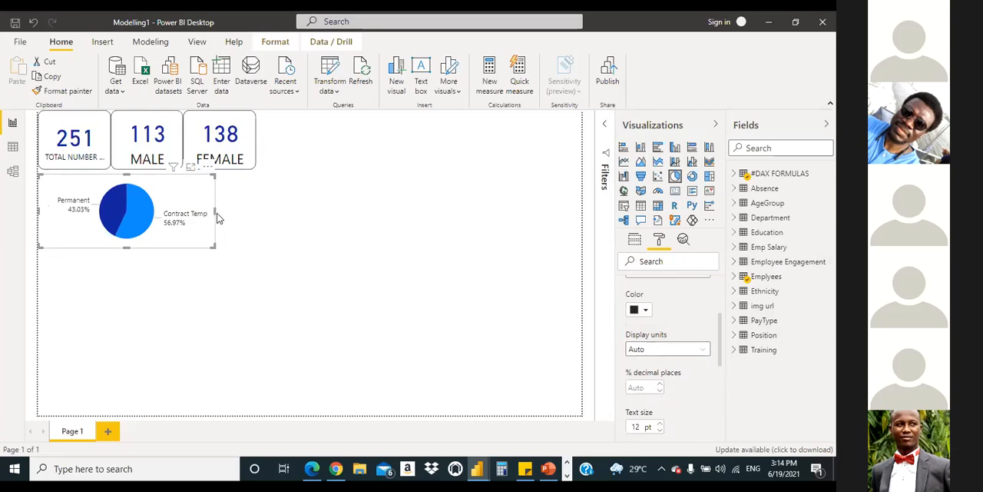
Step: Try narrowing the pie chart so its edge falls beneath the male employee card
{"action": "left_click_drag", "start_coordinate": [216, 213], "coordinate": [165, 219]}
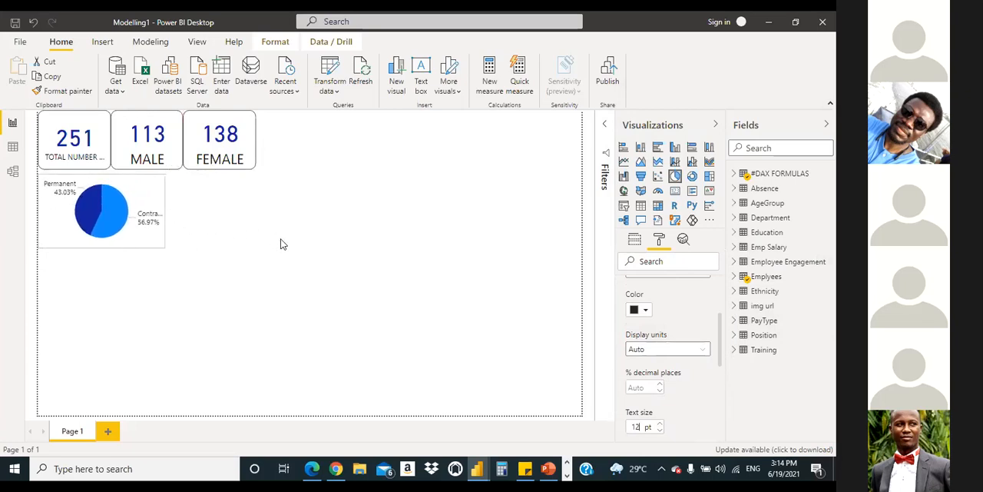
{"action": "left_click", "coordinate": [247, 329]}
{"action": "mouse_move", "coordinate": [318, 472]}
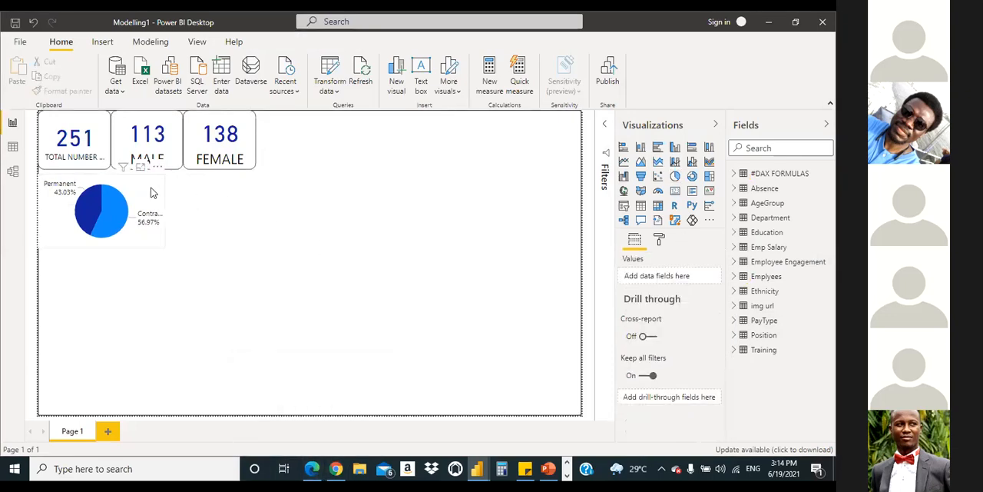
Step: Widen the pie chart to about the middle of the female employee card so the Contract Temp label fits in full
{"action": "left_click", "coordinate": [168, 221]}
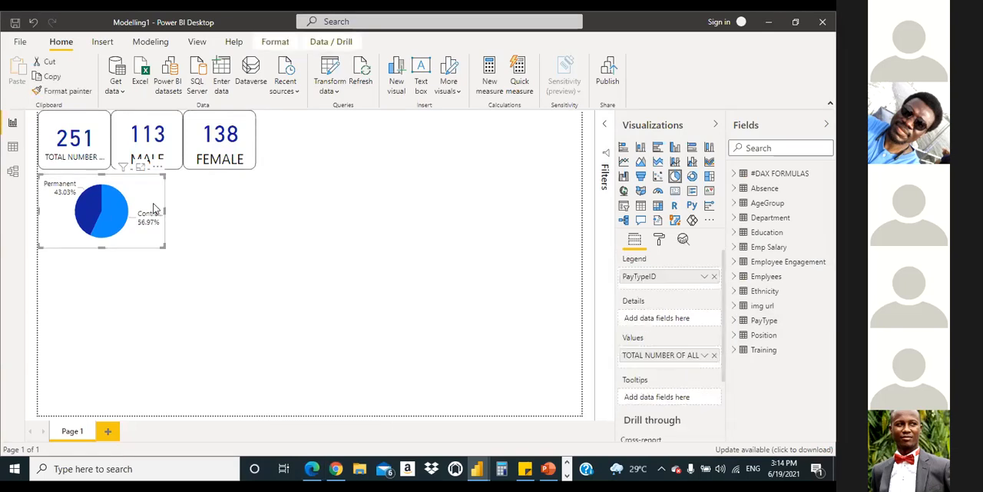
{"action": "left_click_drag", "start_coordinate": [164, 216], "coordinate": [220, 226]}
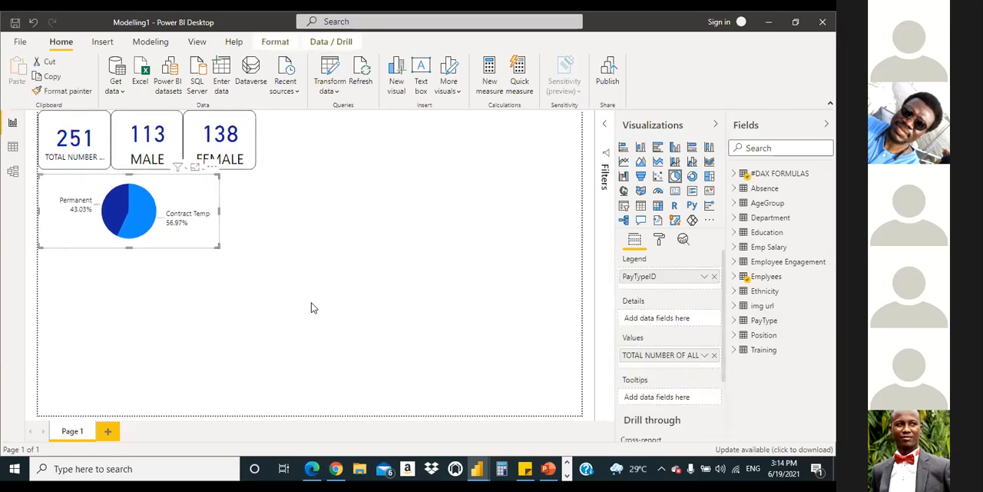
{"action": "left_click", "coordinate": [234, 311]}
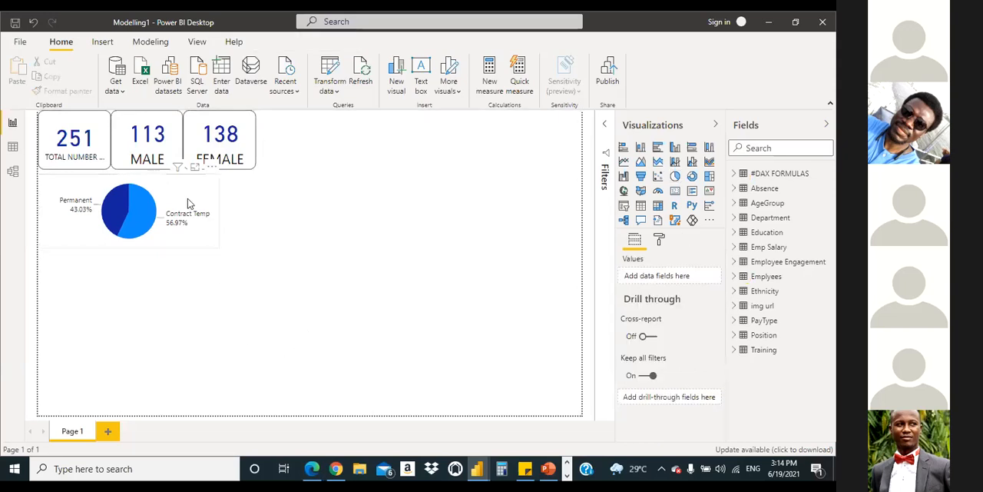
Step: Turn on the pie chart's border and set its corner radius to 15 px
{"action": "left_click", "coordinate": [209, 213]}
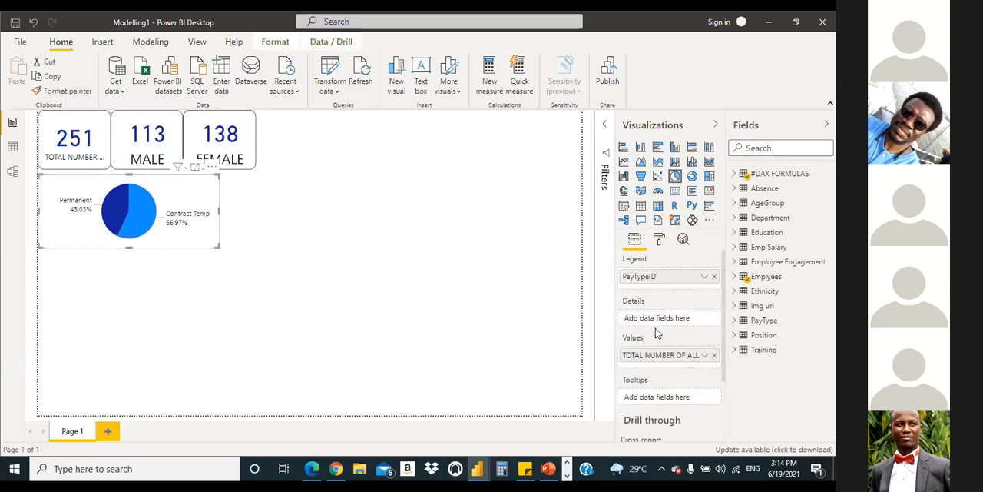
{"action": "left_click", "coordinate": [659, 238]}
{"action": "scroll", "coordinate": [676, 375], "scroll_direction": "down", "scroll_amount": 1}
{"action": "left_click", "coordinate": [698, 369]}
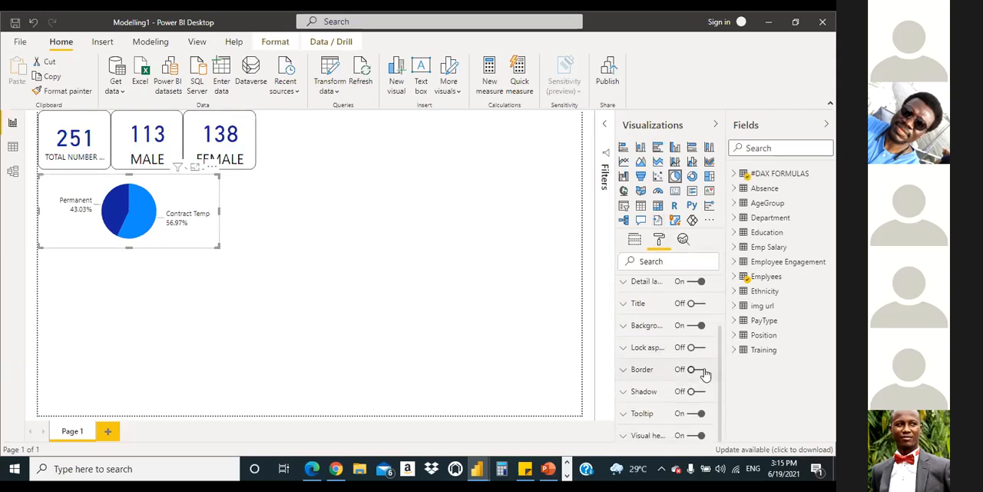
{"action": "left_click", "coordinate": [623, 370]}
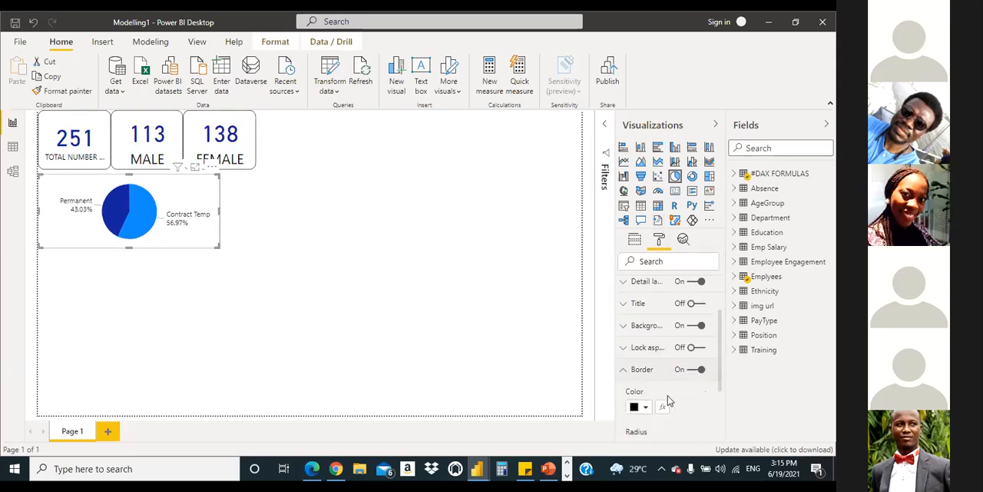
{"action": "left_click_drag", "start_coordinate": [721, 378], "coordinate": [724, 408]}
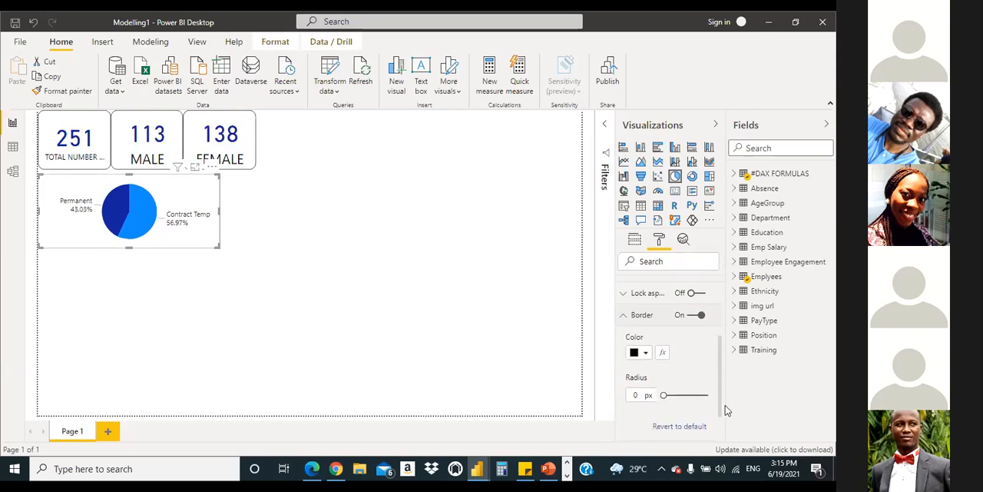
{"action": "left_click_drag", "start_coordinate": [663, 381], "coordinate": [685, 383]}
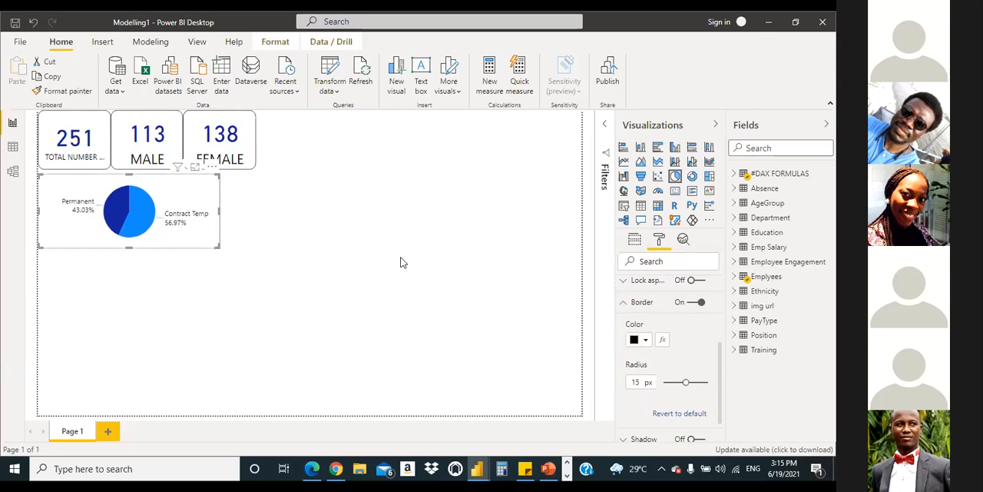
{"action": "left_click", "coordinate": [429, 235]}
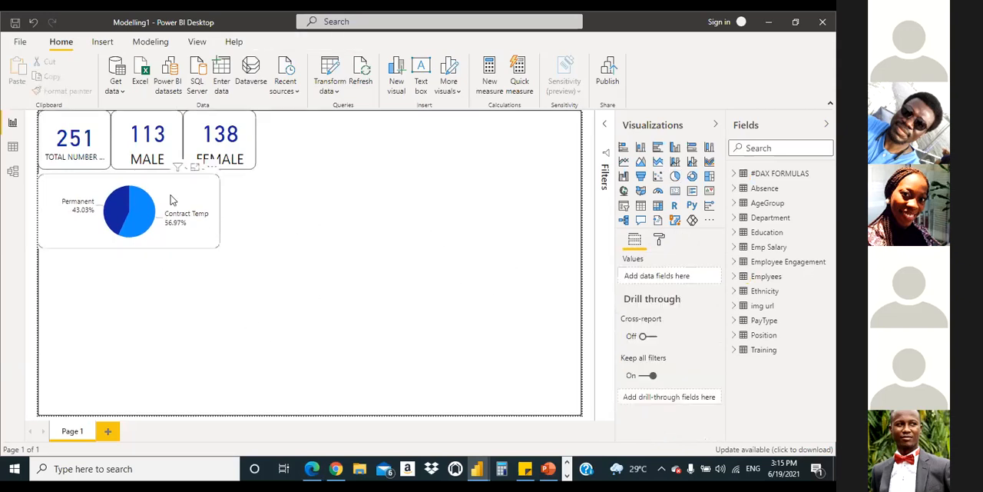
Step: Shift the pie chart slightly inward from the page's edge and check the layout against the reference report PDF
{"action": "left_click_drag", "start_coordinate": [189, 199], "coordinate": [205, 201]}
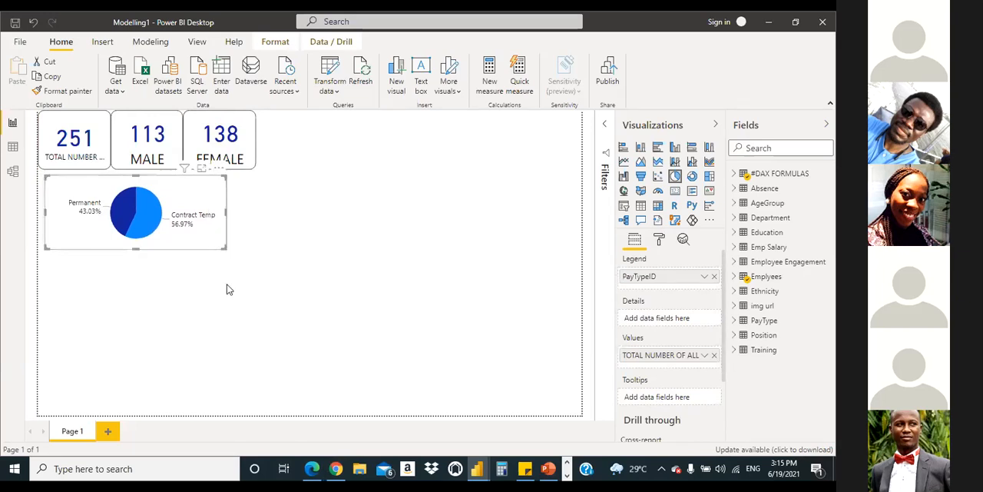
{"action": "left_click", "coordinate": [315, 470]}
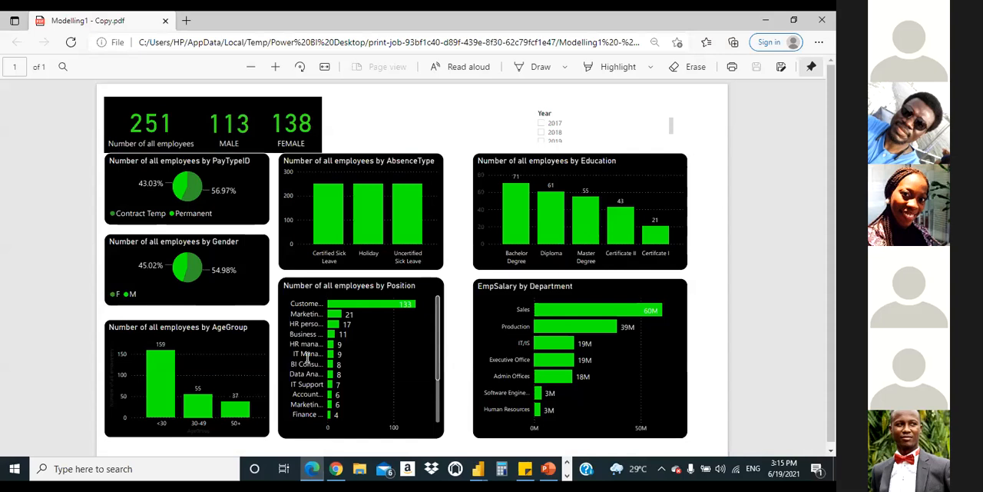
{"action": "left_click", "coordinate": [318, 473]}
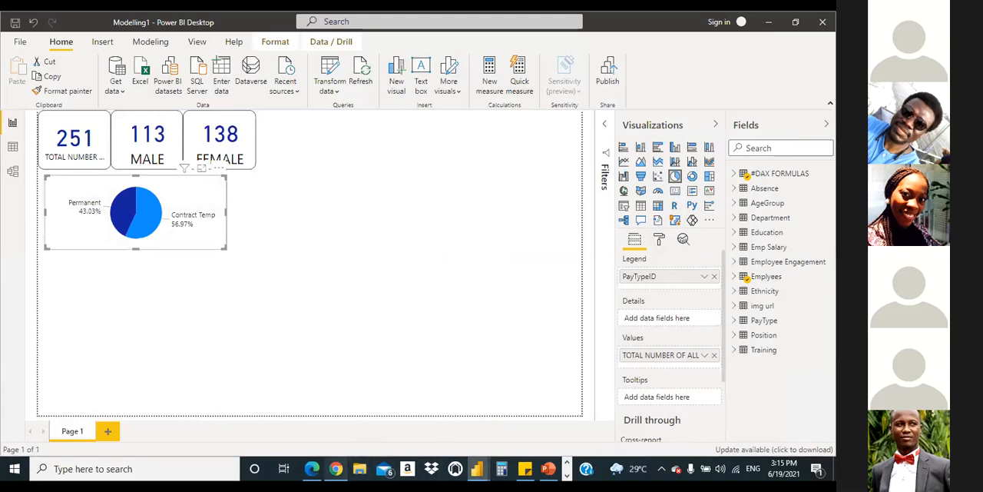
Step: Look through the Documents folder in File Explorer and search the computer for .PDF files to locate the reference report
{"action": "left_click", "coordinate": [359, 469]}
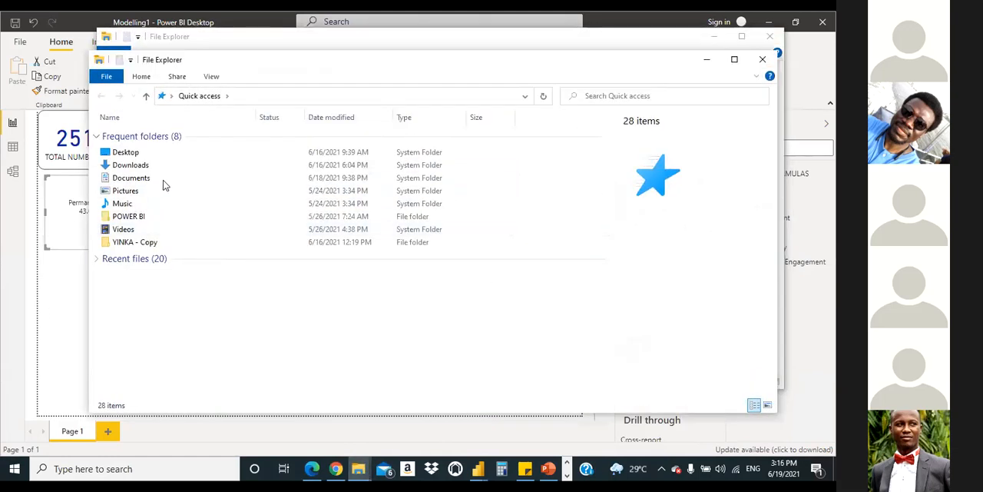
{"action": "double_click", "coordinate": [148, 182]}
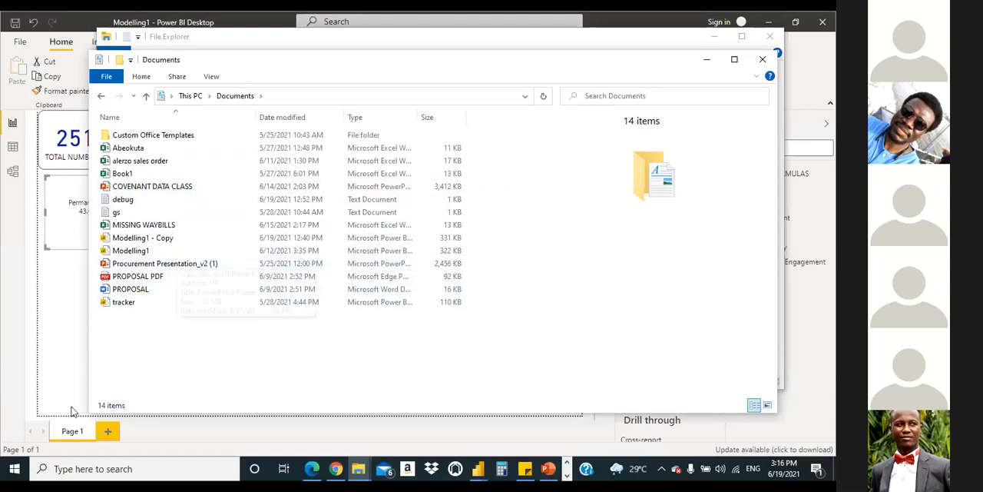
{"action": "left_click", "coordinate": [55, 469]}
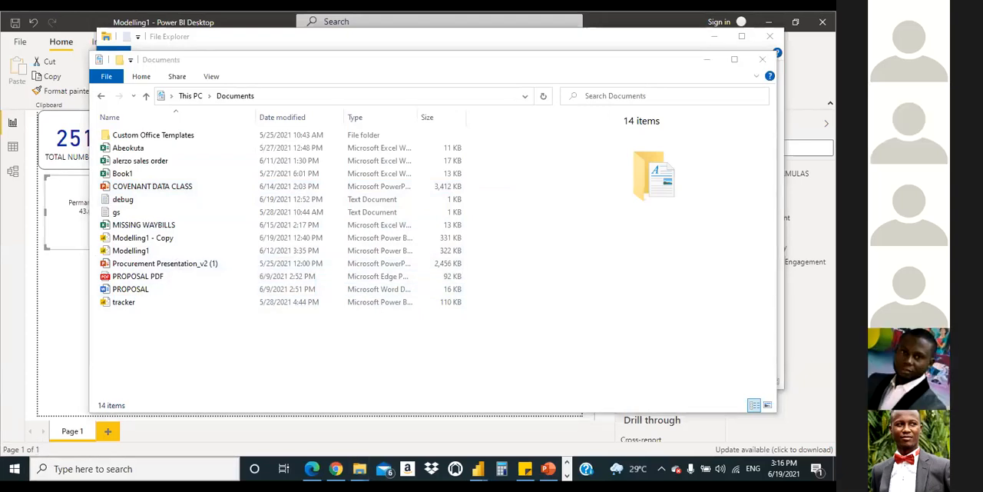
{"action": "type", "text": "PDF"}
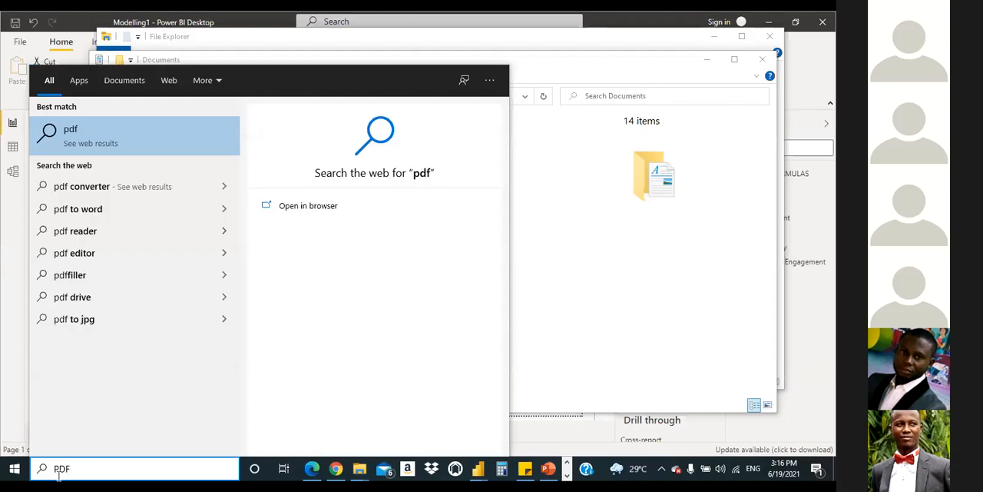
{"action": "key", "text": "BackSpace"}
{"action": "key", "text": "BackSpace"}
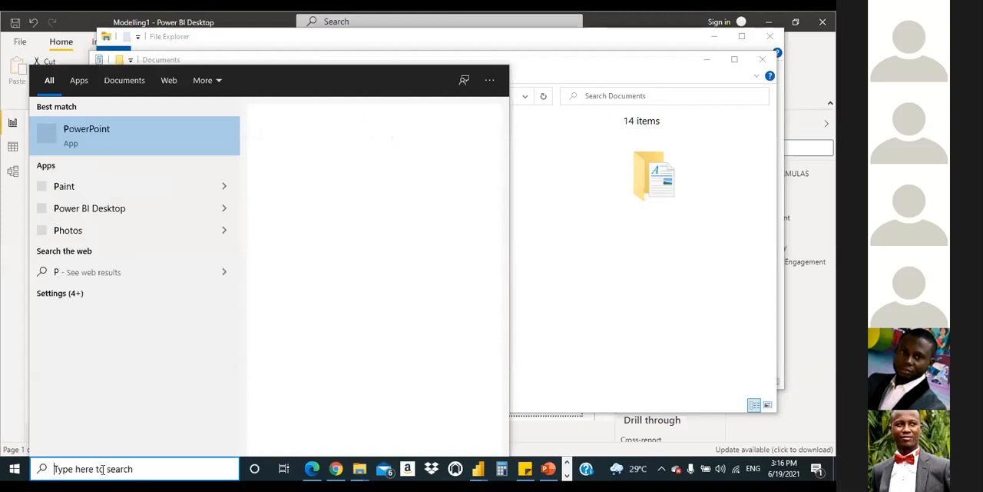
{"action": "type", "text": ".PD"}
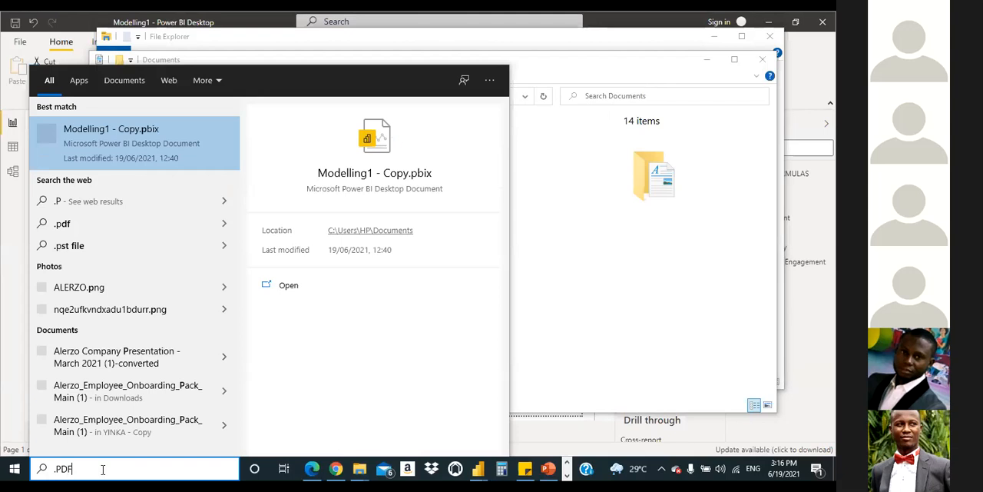
{"action": "type", "text": "F"}
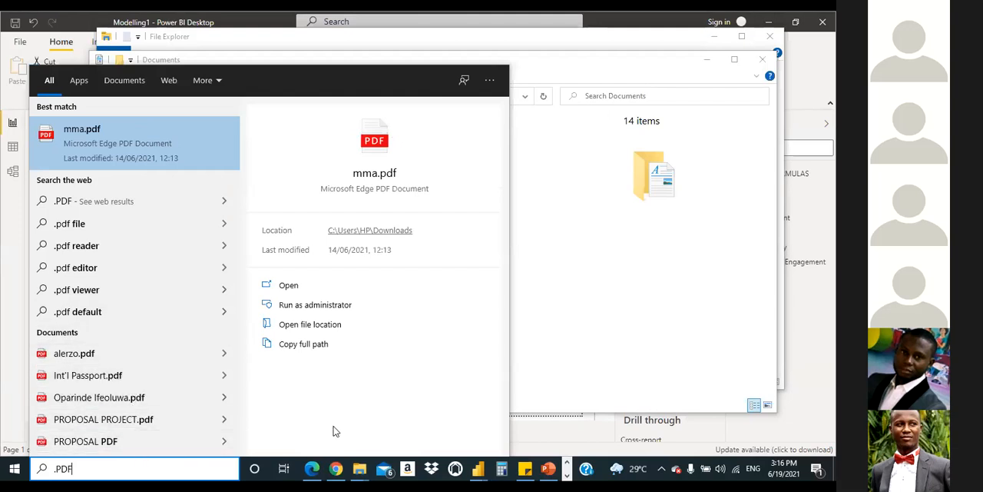
{"action": "left_click", "coordinate": [543, 362]}
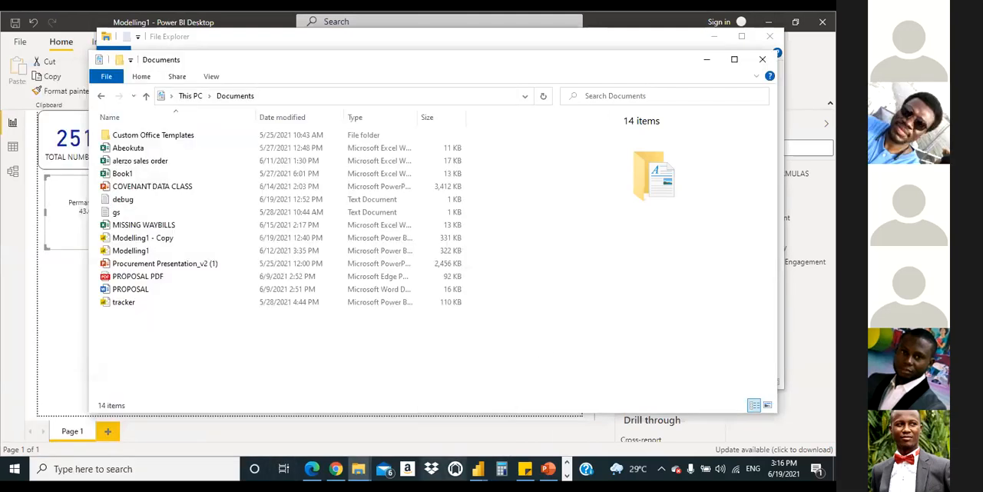
Step: Glance at the reference report PDF in Edge, return to File Explorer and refresh the Documents folder
{"action": "left_click", "coordinate": [311, 469]}
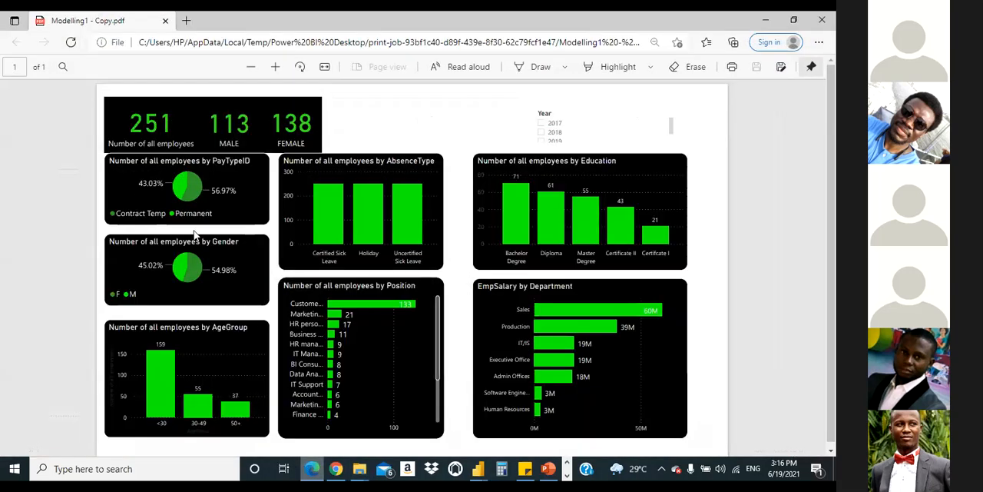
{"action": "left_click", "coordinate": [310, 468]}
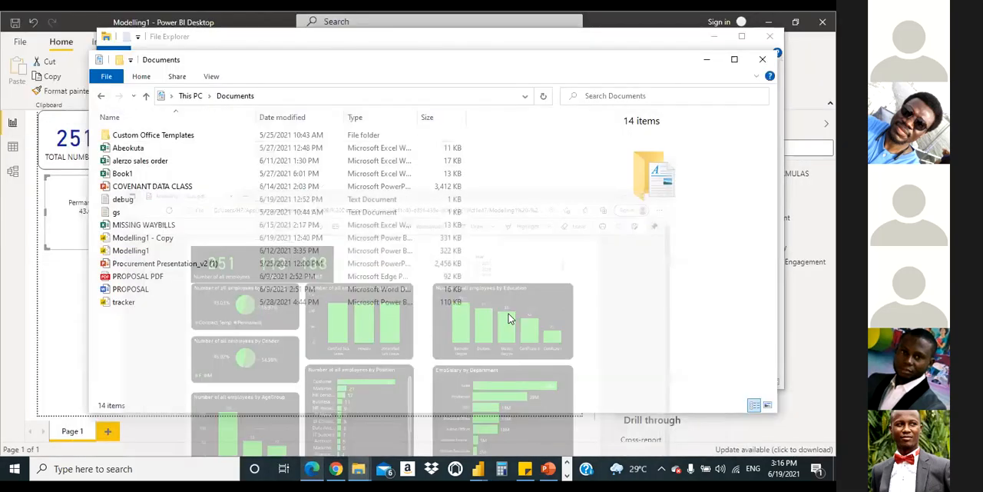
{"action": "right_click", "coordinate": [509, 315]}
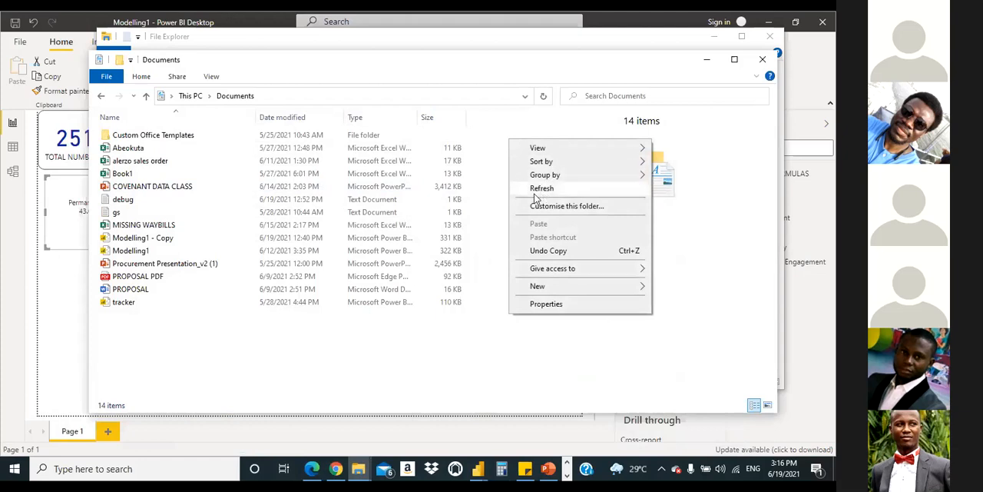
{"action": "left_click", "coordinate": [535, 191]}
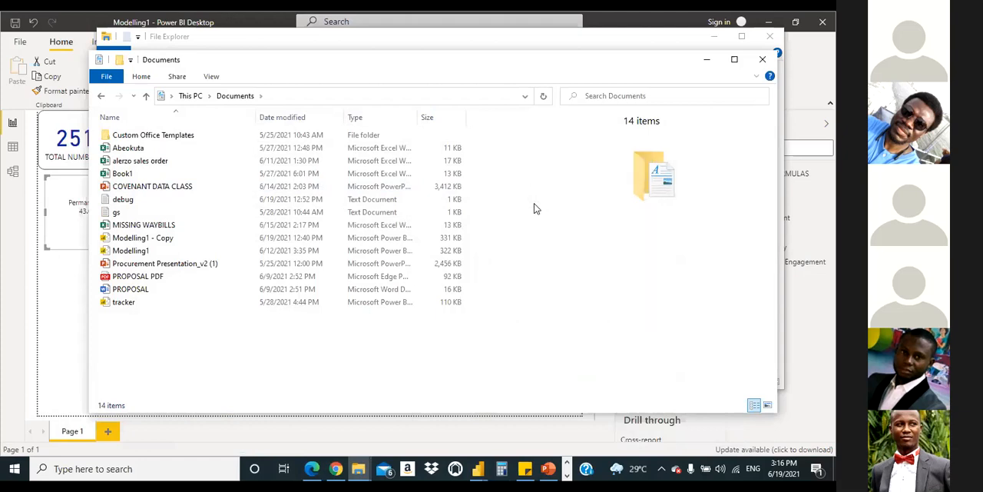
Step: Browse the Downloads folder for the reference report PDF
{"action": "left_click", "coordinate": [201, 101]}
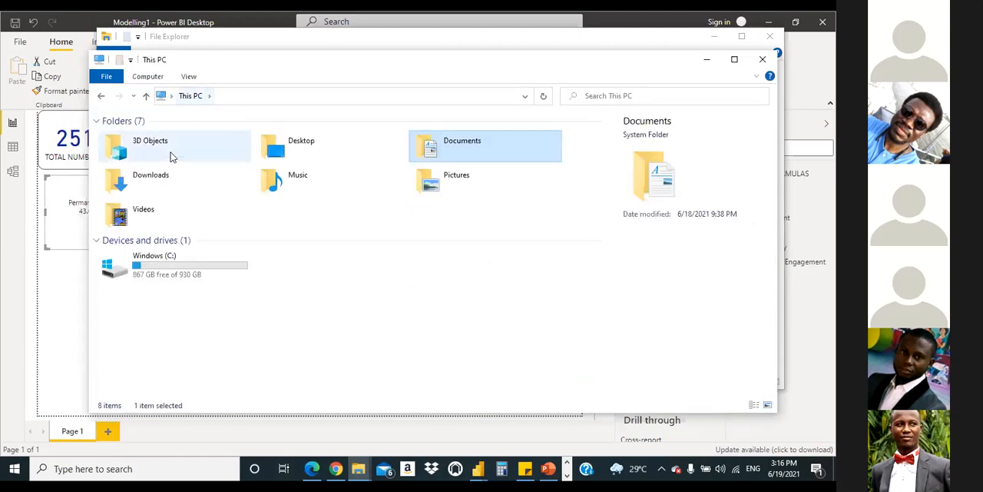
{"action": "left_click", "coordinate": [159, 183]}
{"action": "double_click", "coordinate": [158, 183]}
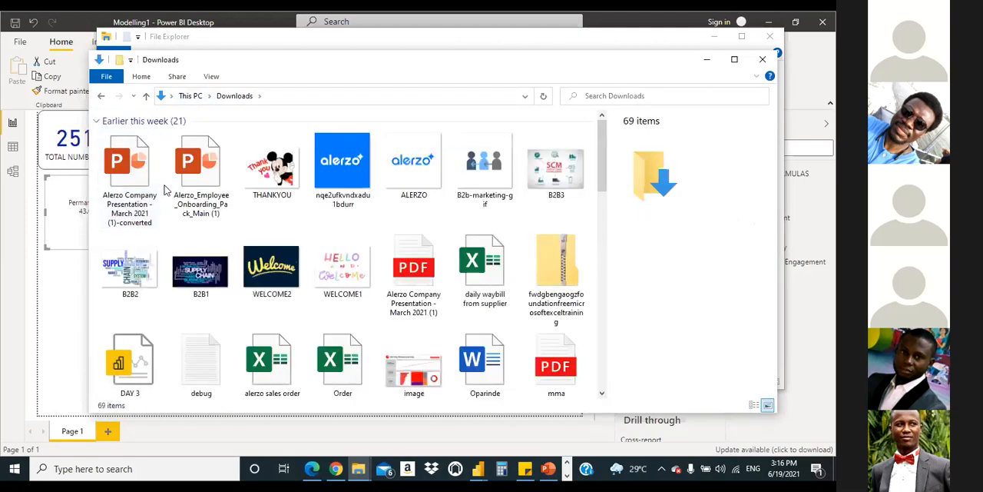
{"action": "scroll", "coordinate": [454, 296], "scroll_direction": "down", "scroll_amount": 1}
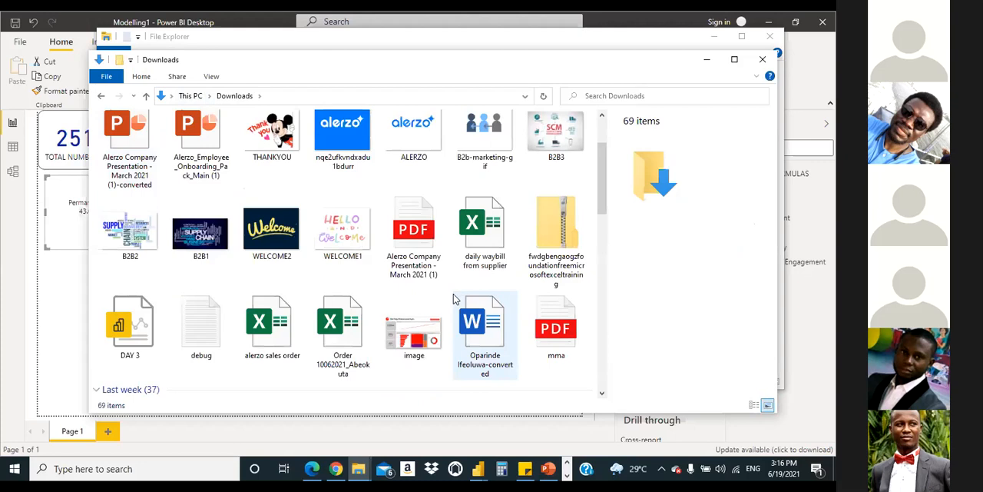
{"action": "scroll", "coordinate": [454, 296], "scroll_direction": "down", "scroll_amount": 5}
{"action": "scroll", "coordinate": [455, 304], "scroll_direction": "down", "scroll_amount": 5}
{"action": "scroll", "coordinate": [469, 311], "scroll_direction": "up", "scroll_amount": 8}
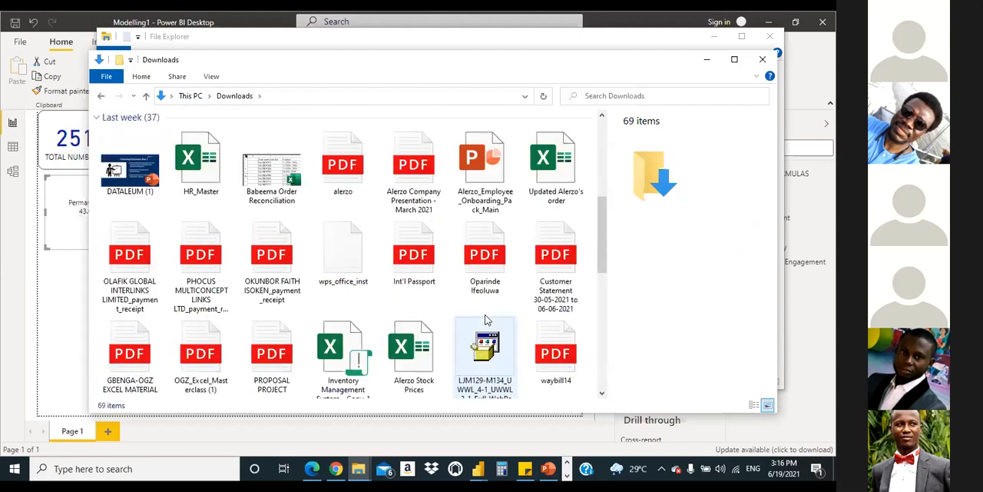
{"action": "left_click", "coordinate": [556, 246]}
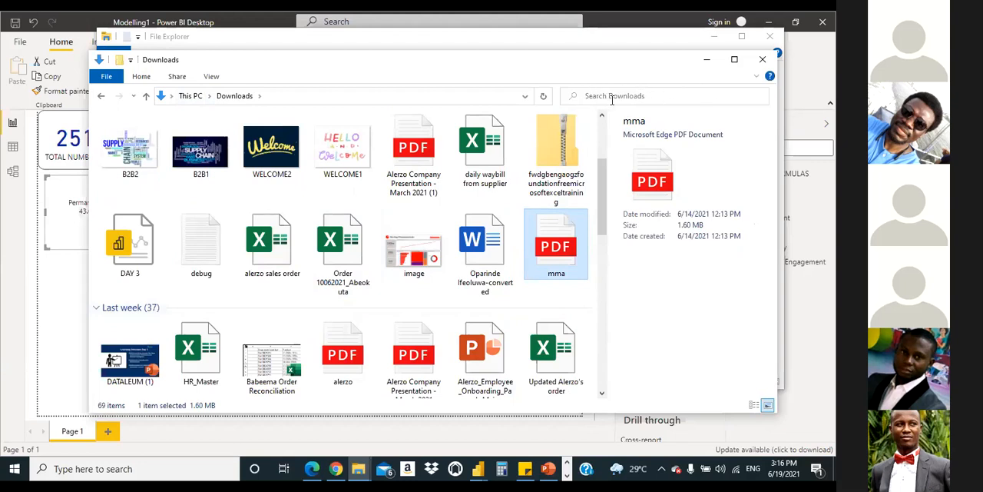
{"action": "left_click", "coordinate": [597, 290]}
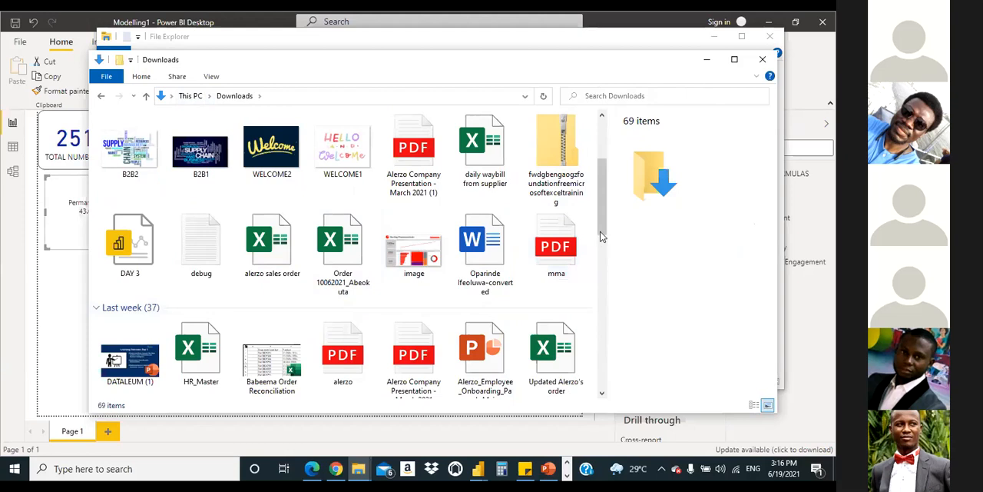
Step: Search the Downloads folder for MODELLING and go back to This PC
{"action": "left_click", "coordinate": [640, 96]}
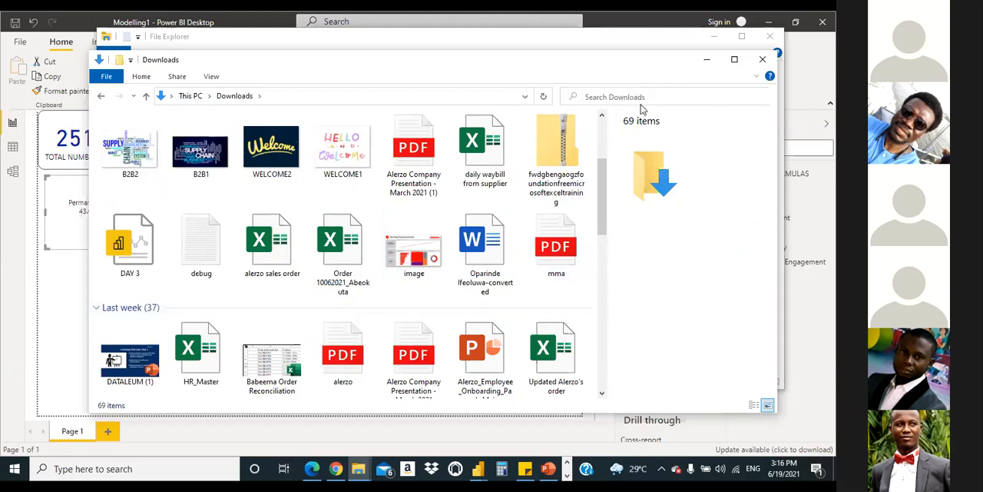
{"action": "type", "text": "MODELLING"}
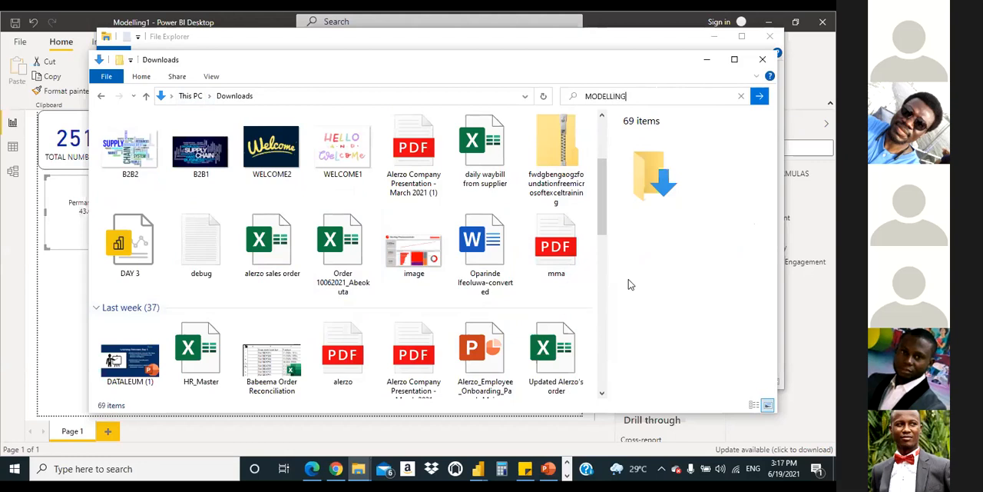
{"action": "left_click", "coordinate": [760, 97]}
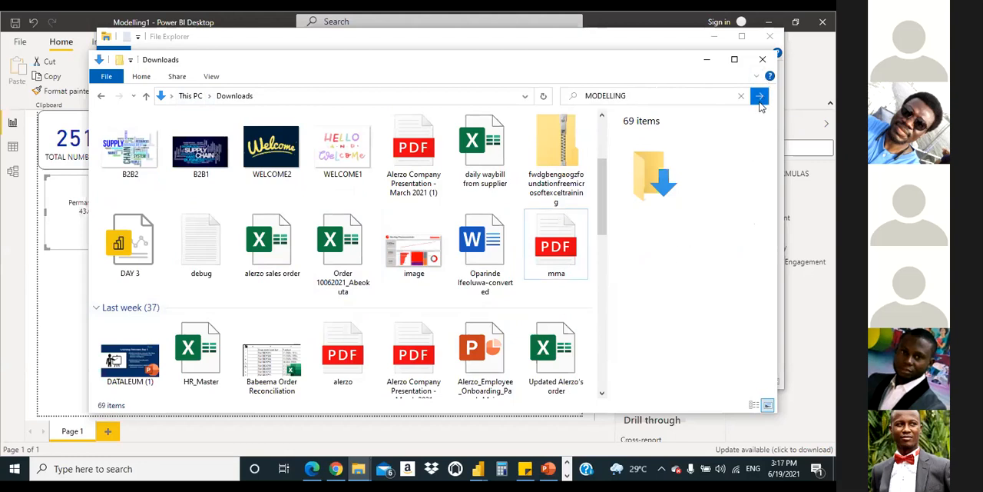
{"action": "scroll", "coordinate": [488, 243], "scroll_direction": "down", "scroll_amount": 2}
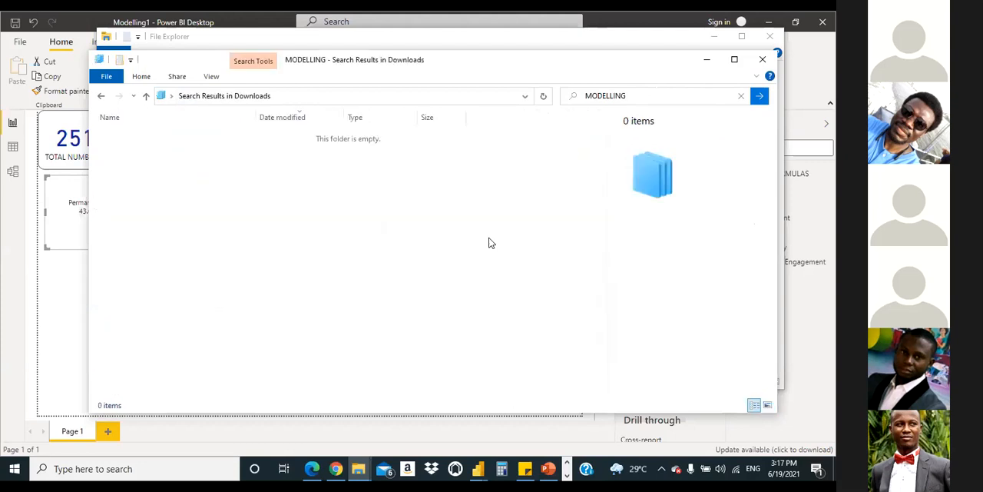
{"action": "left_click", "coordinate": [99, 96]}
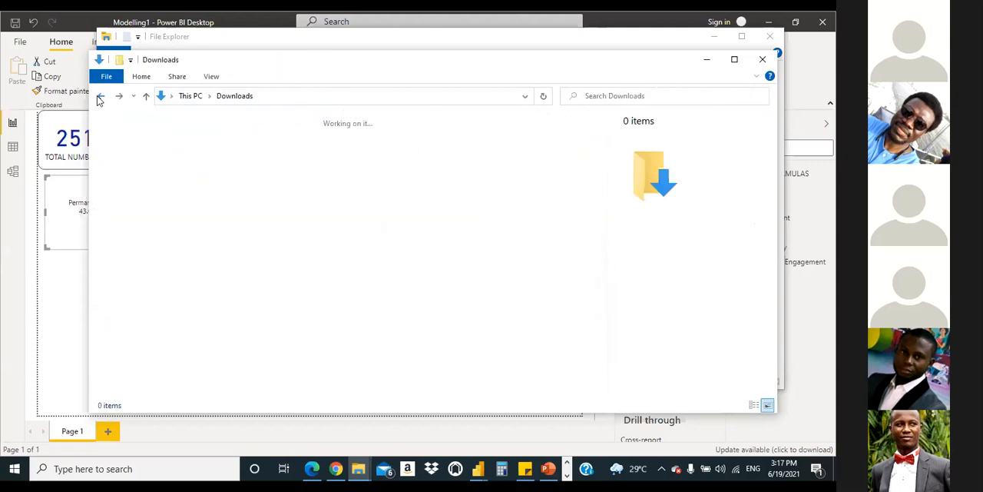
{"action": "left_click", "coordinate": [100, 97]}
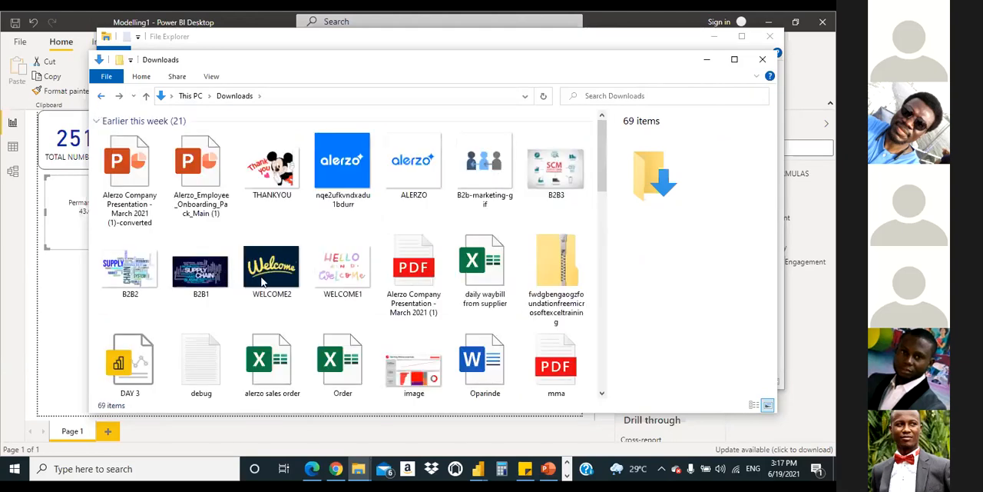
Step: Check the Desktop and Documents folders for the reference report PDF
{"action": "double_click", "coordinate": [324, 145]}
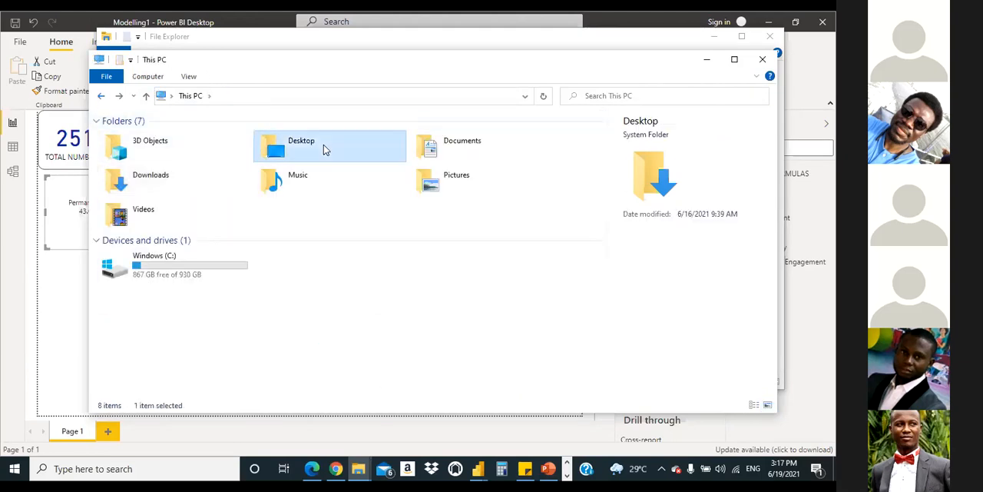
{"action": "left_click", "coordinate": [100, 97]}
{"action": "double_click", "coordinate": [465, 147]}
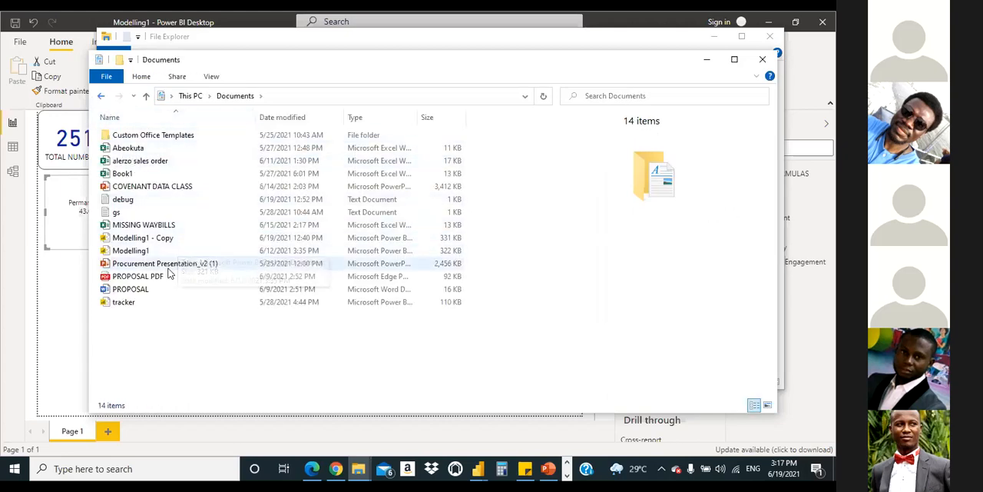
{"action": "left_click_drag", "start_coordinate": [155, 296], "coordinate": [177, 309]}
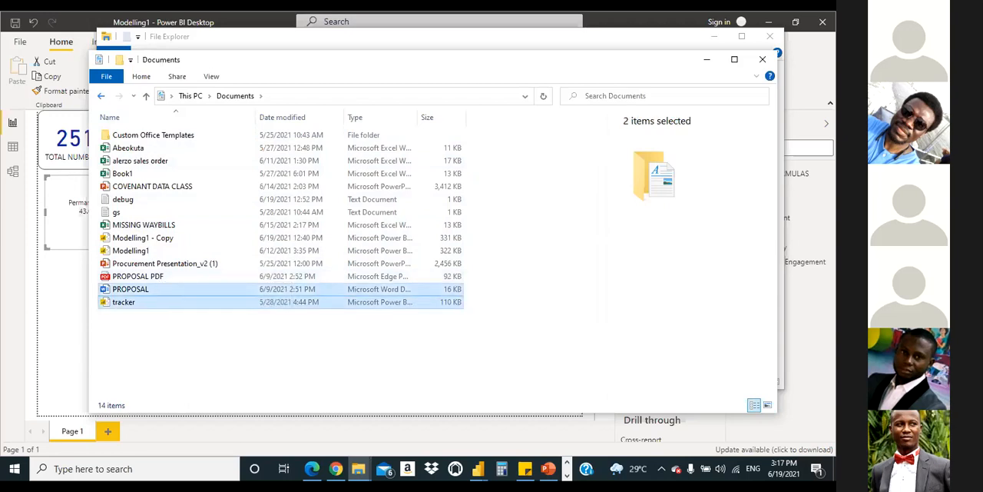
Step: Review the reference report PDF in Edge, then switch back to the Modelling1 report in Power BI Desktop
{"action": "left_click", "coordinate": [312, 468]}
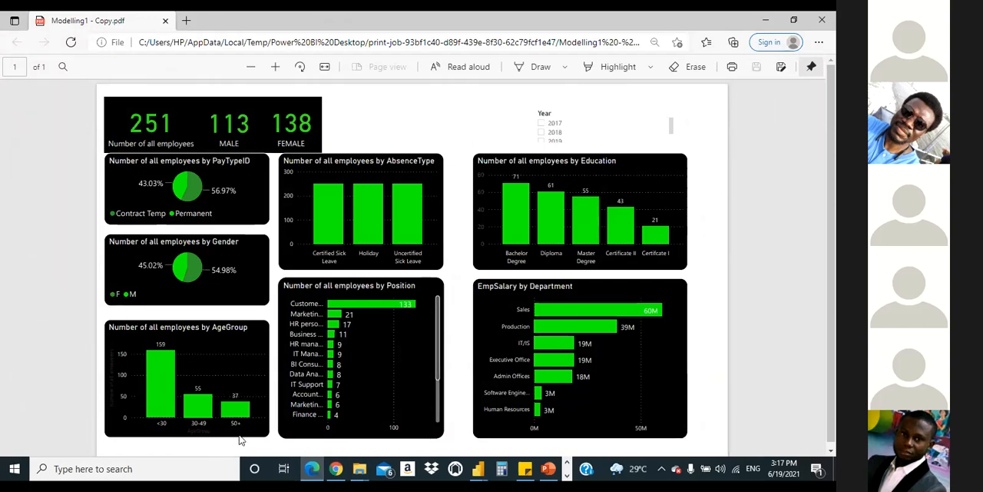
{"action": "left_click", "coordinate": [477, 469]}
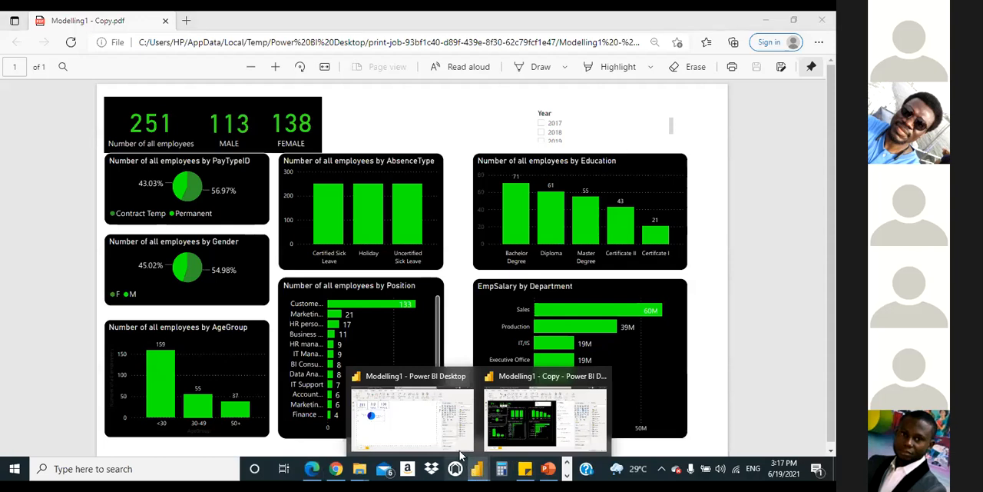
{"action": "left_click", "coordinate": [401, 427]}
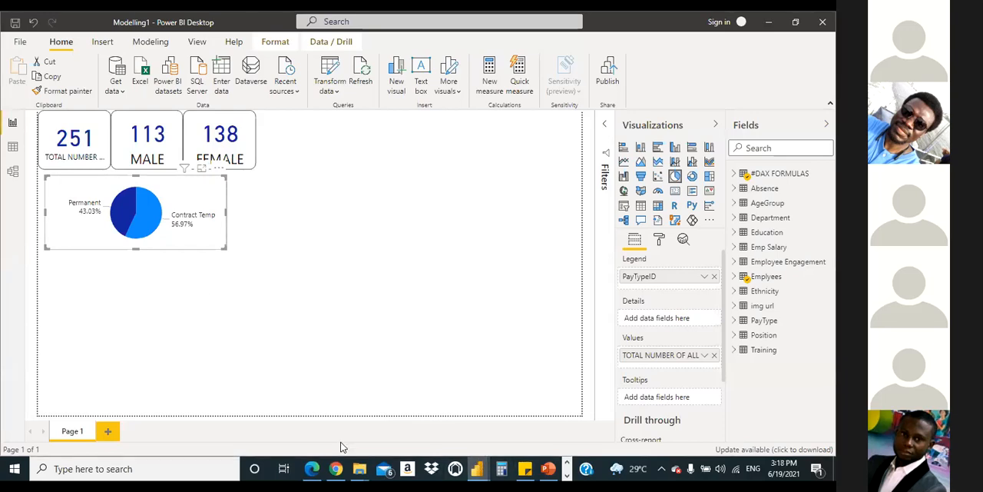
Step: Compare the dashboard with the reference report PDF once more and deselect the pie chart in Modelling1
{"action": "left_click", "coordinate": [312, 468]}
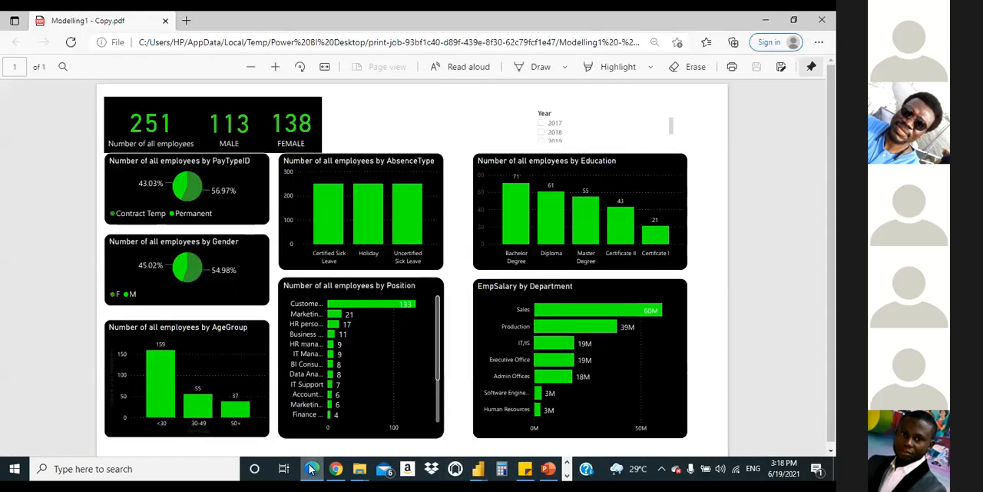
{"action": "left_click", "coordinate": [311, 469]}
{"action": "left_click", "coordinate": [311, 468]}
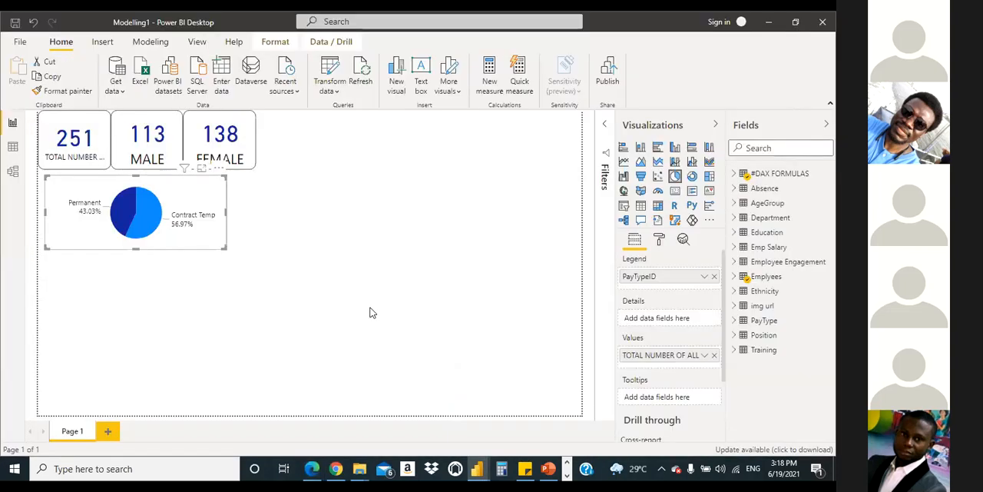
{"action": "left_click", "coordinate": [370, 312]}
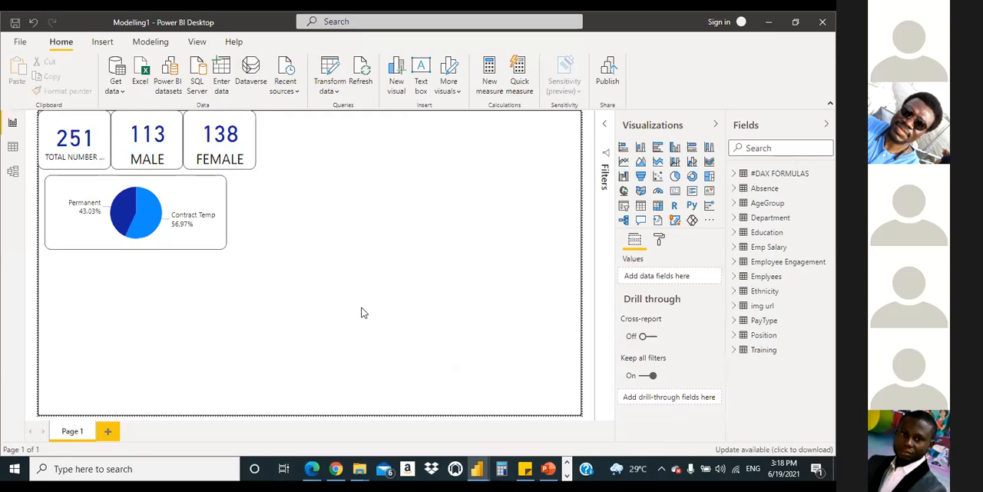